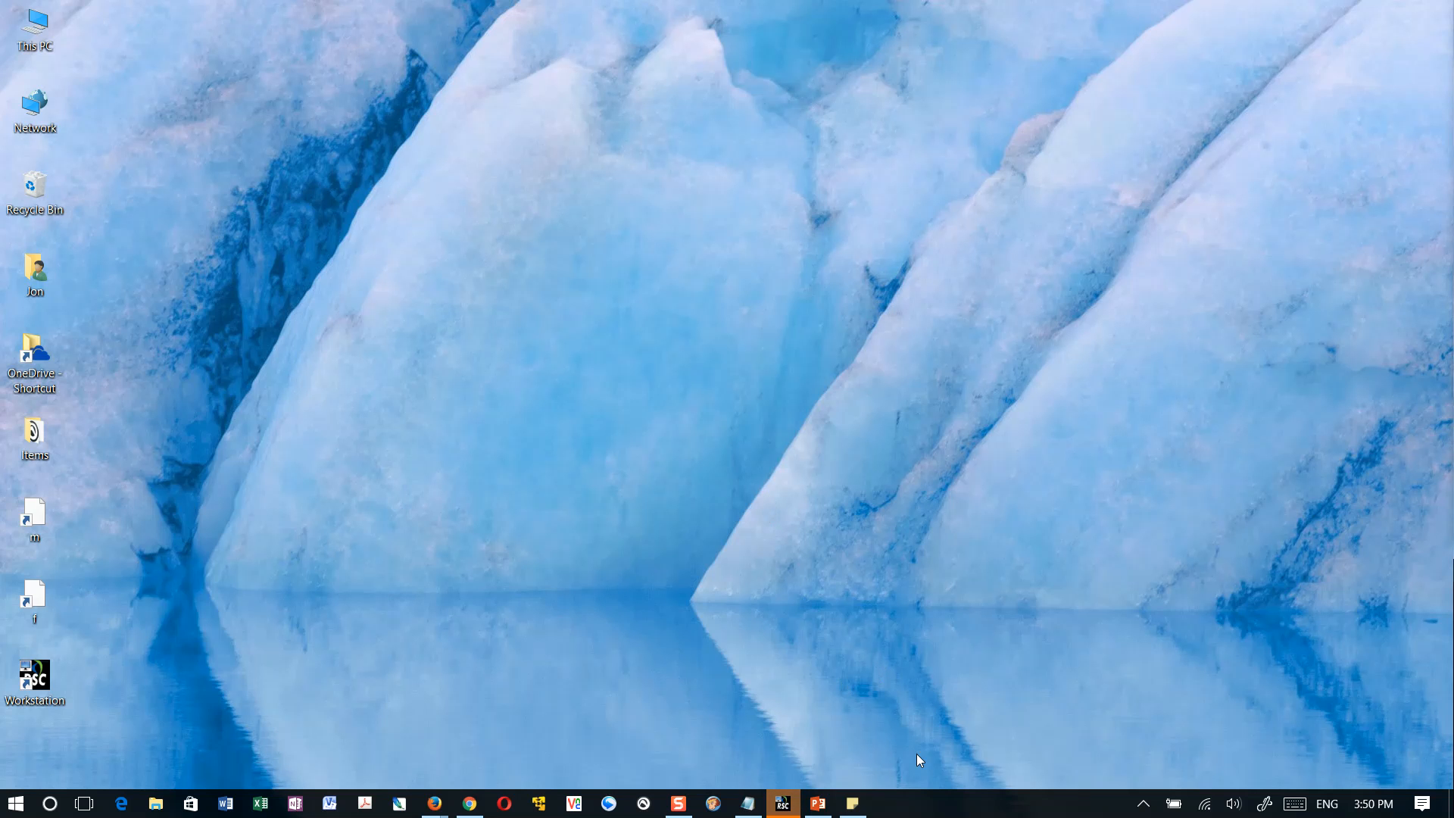
Bring up the desktop sticky notes and widen the Firefox window until it meets their edge
{"action": "left_click", "coordinate": [853, 803]}
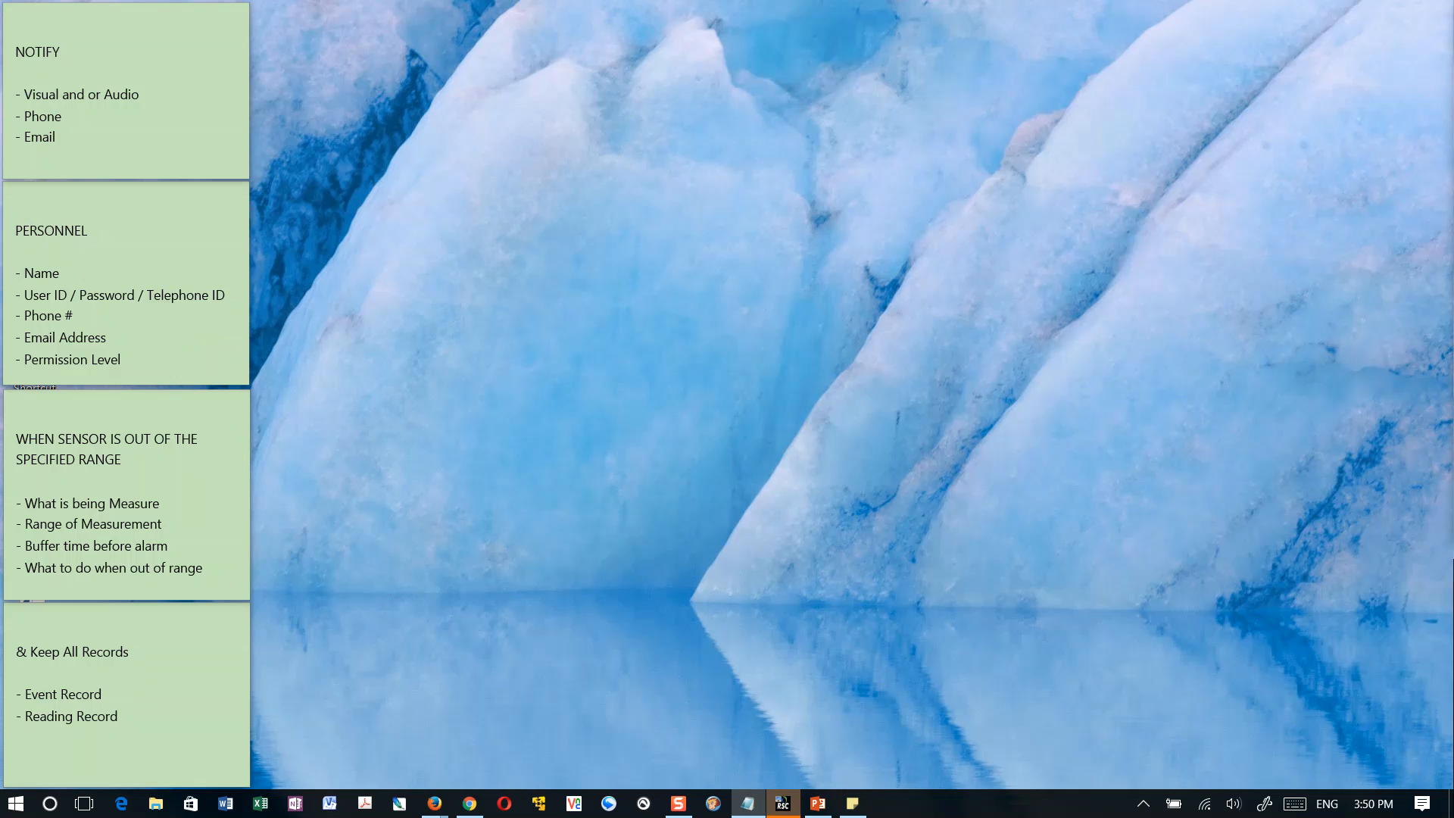
{"action": "left_click", "coordinate": [665, 406]}
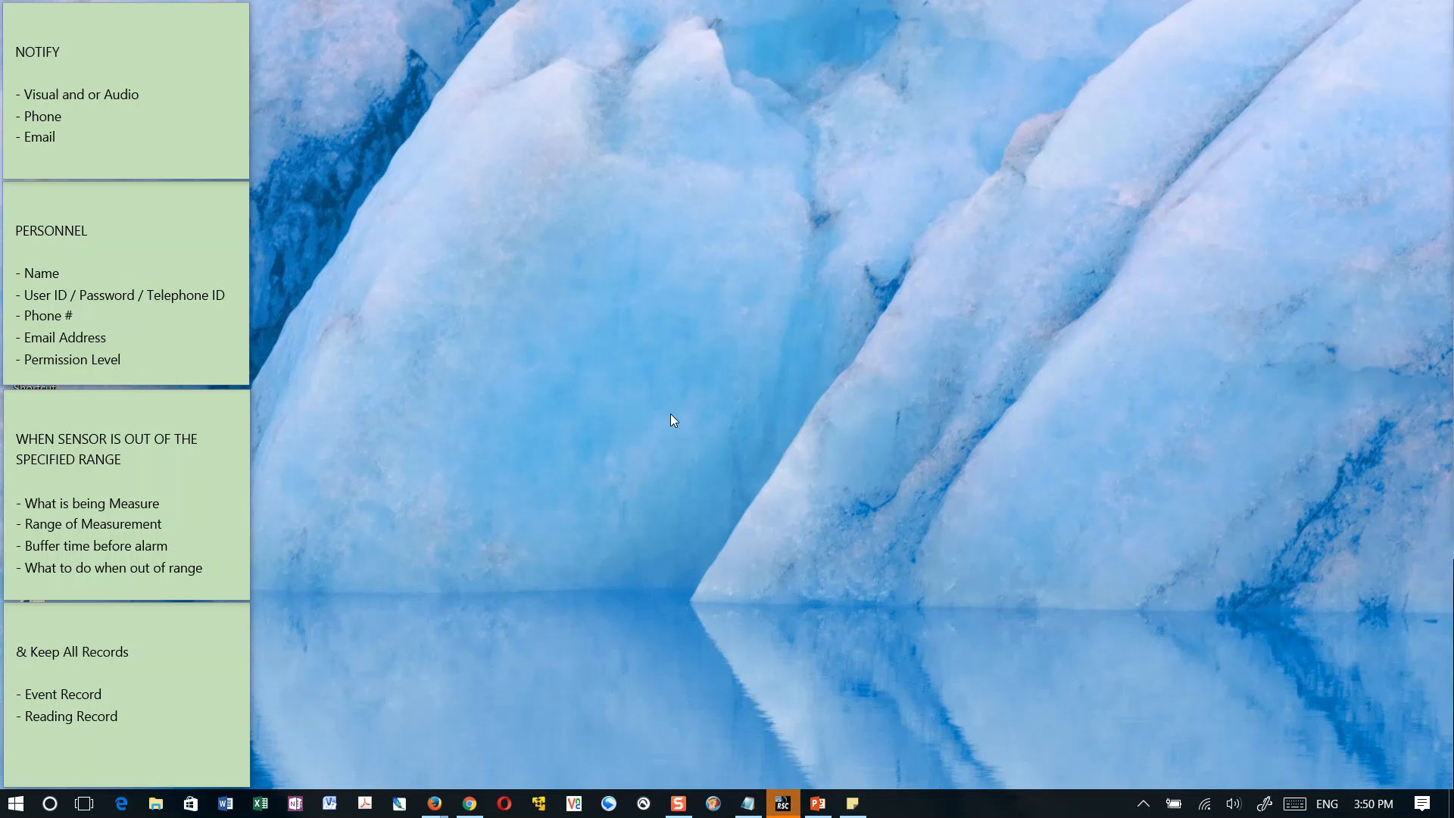
{"action": "mouse_move", "coordinate": [446, 812]}
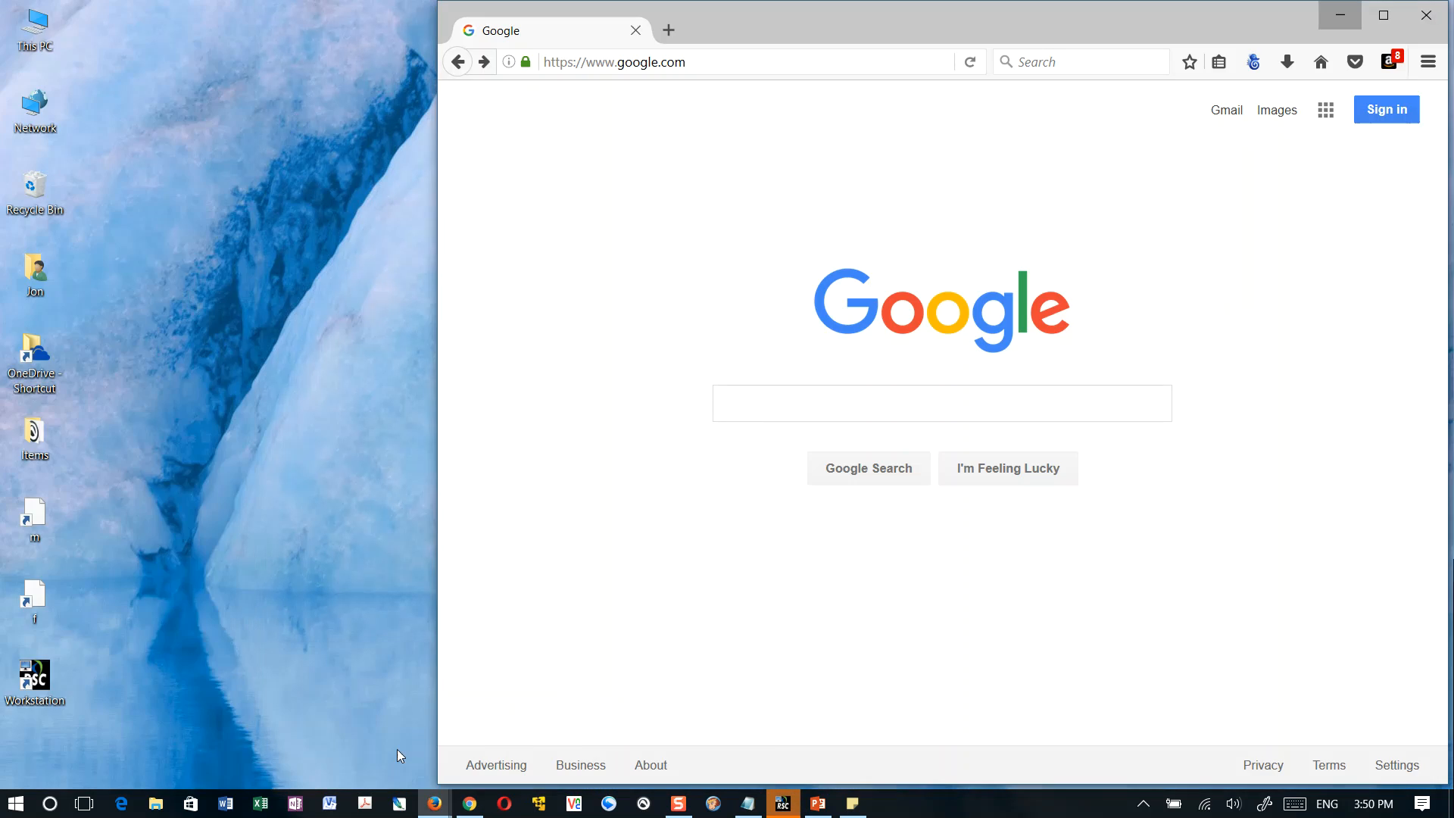
{"action": "left_click", "coordinate": [397, 748]}
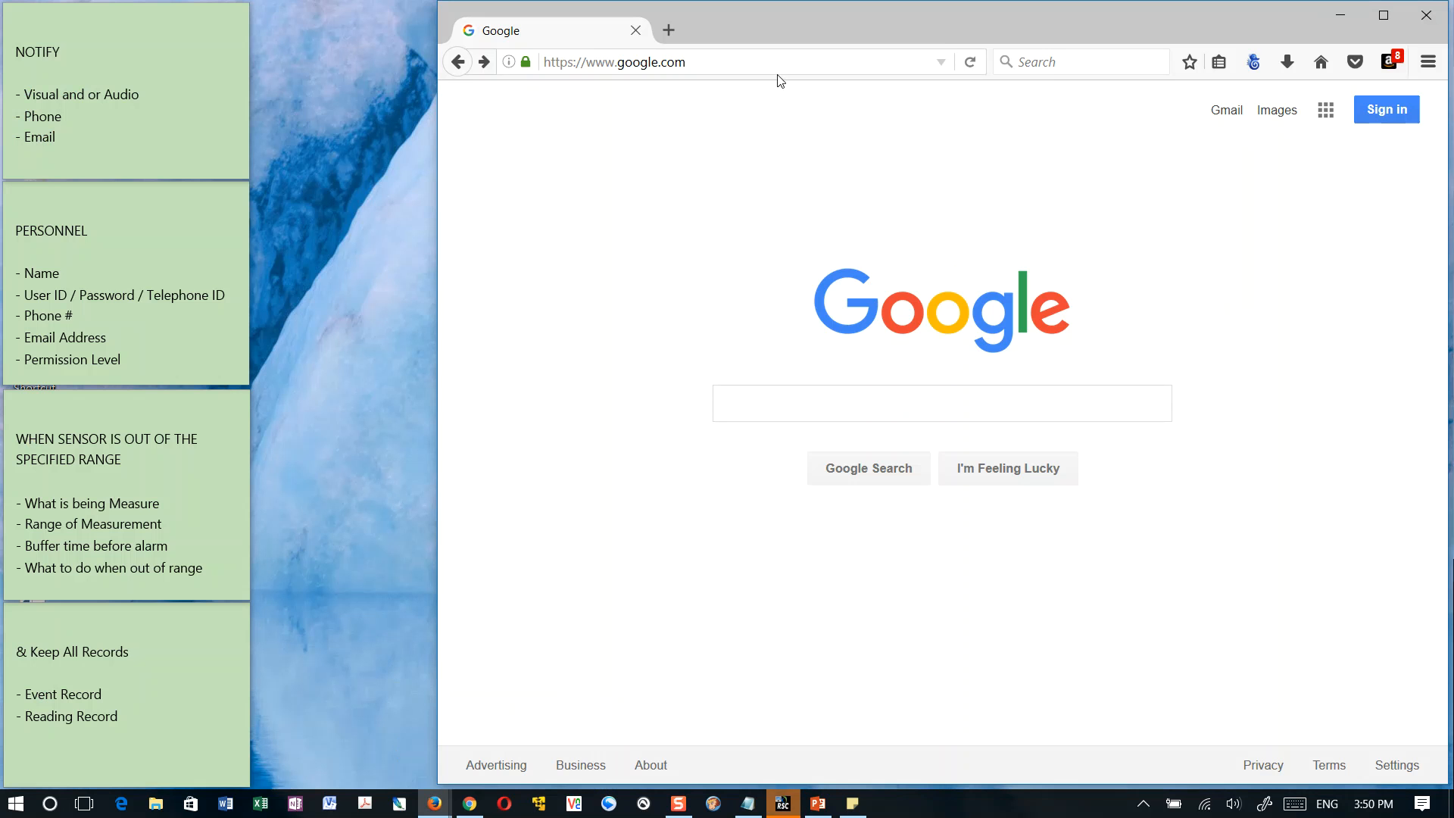
{"action": "left_click_drag", "start_coordinate": [437, 195], "coordinate": [249, 200]}
Load localhost in Firefox to reach the Rees Scientific login page
{"action": "left_click", "coordinate": [556, 67]}
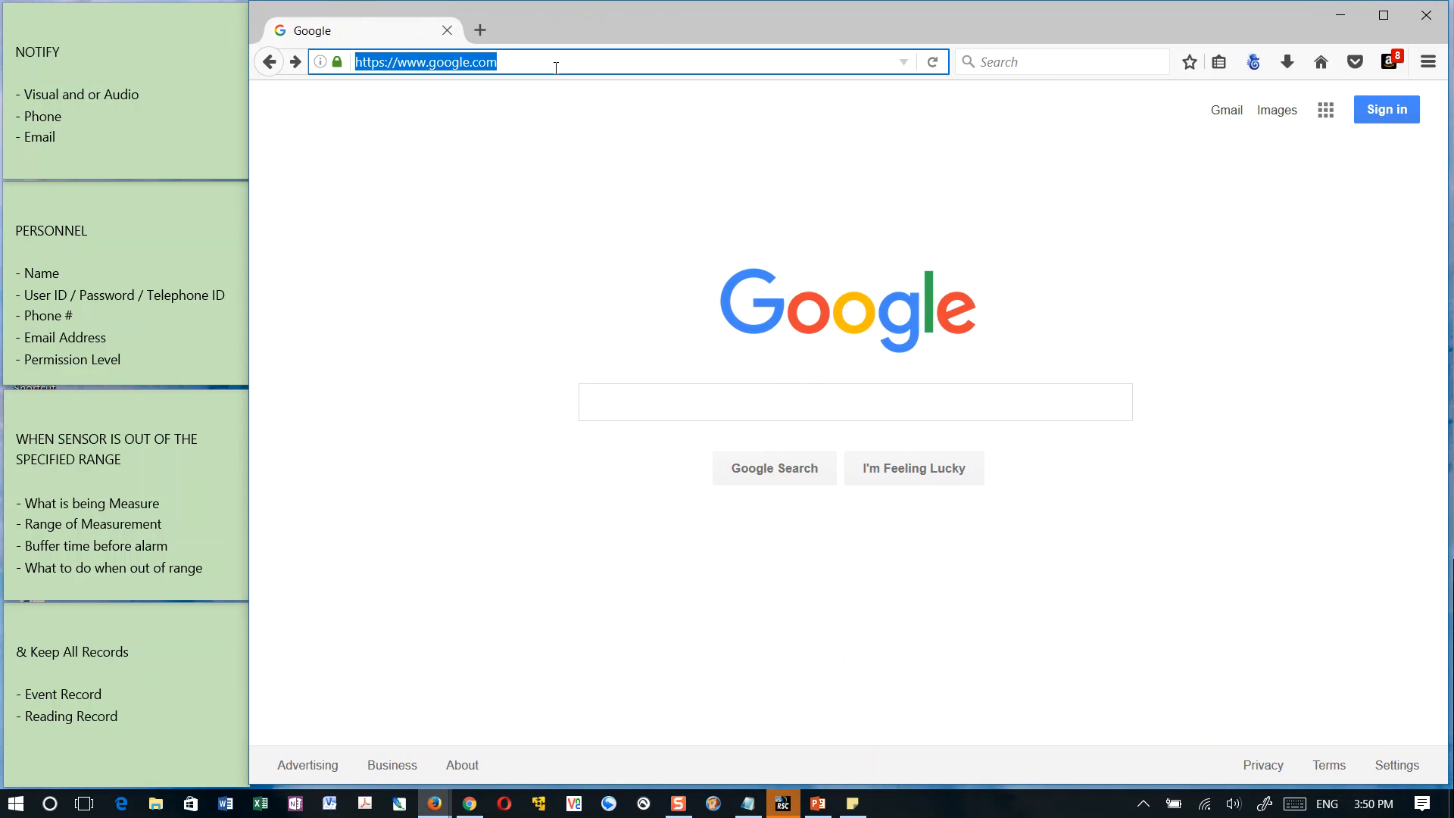
{"action": "type", "text": "localhost"}
{"action": "key", "text": "Return"}
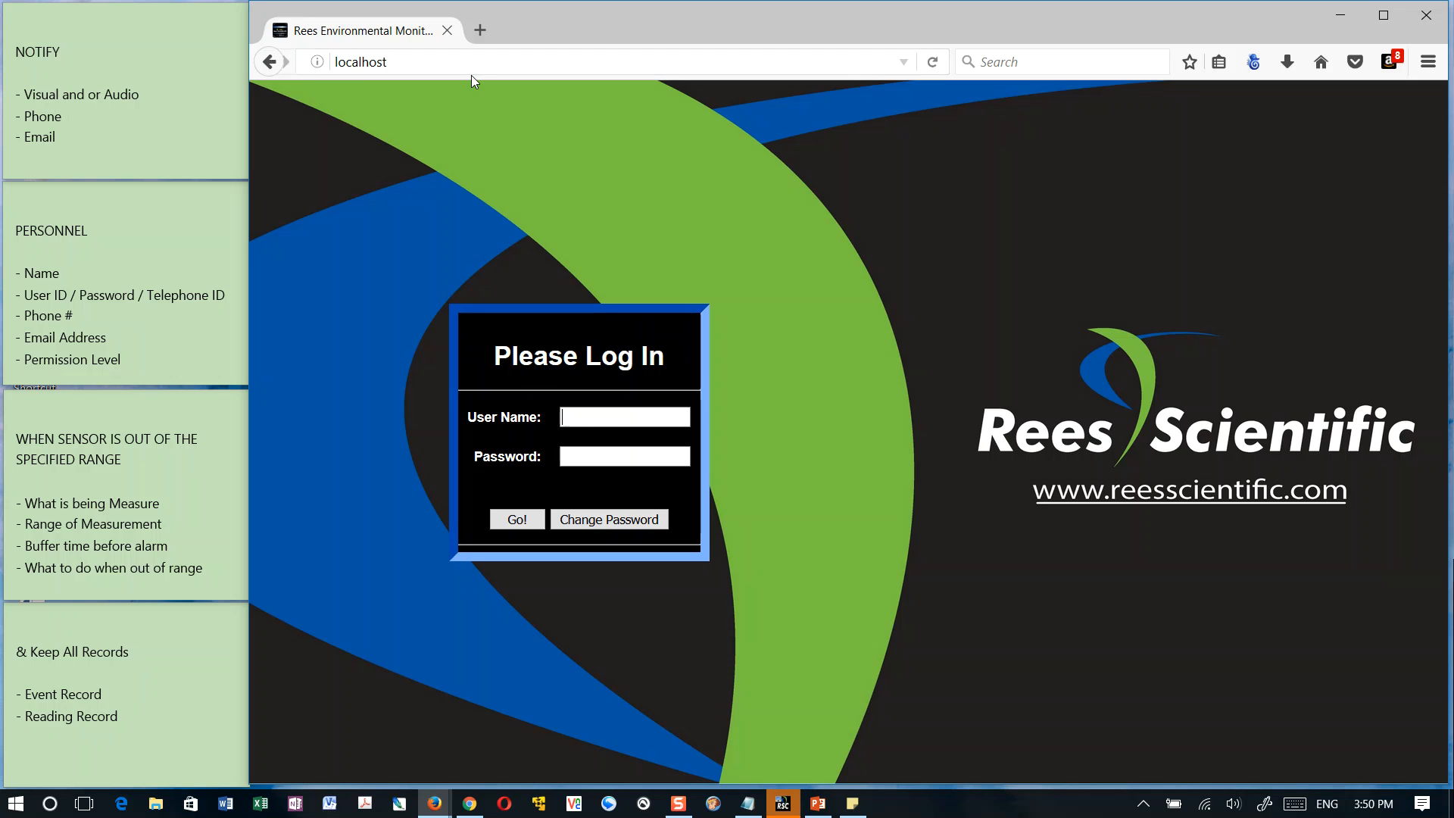
{"action": "left_click", "coordinate": [526, 58]}
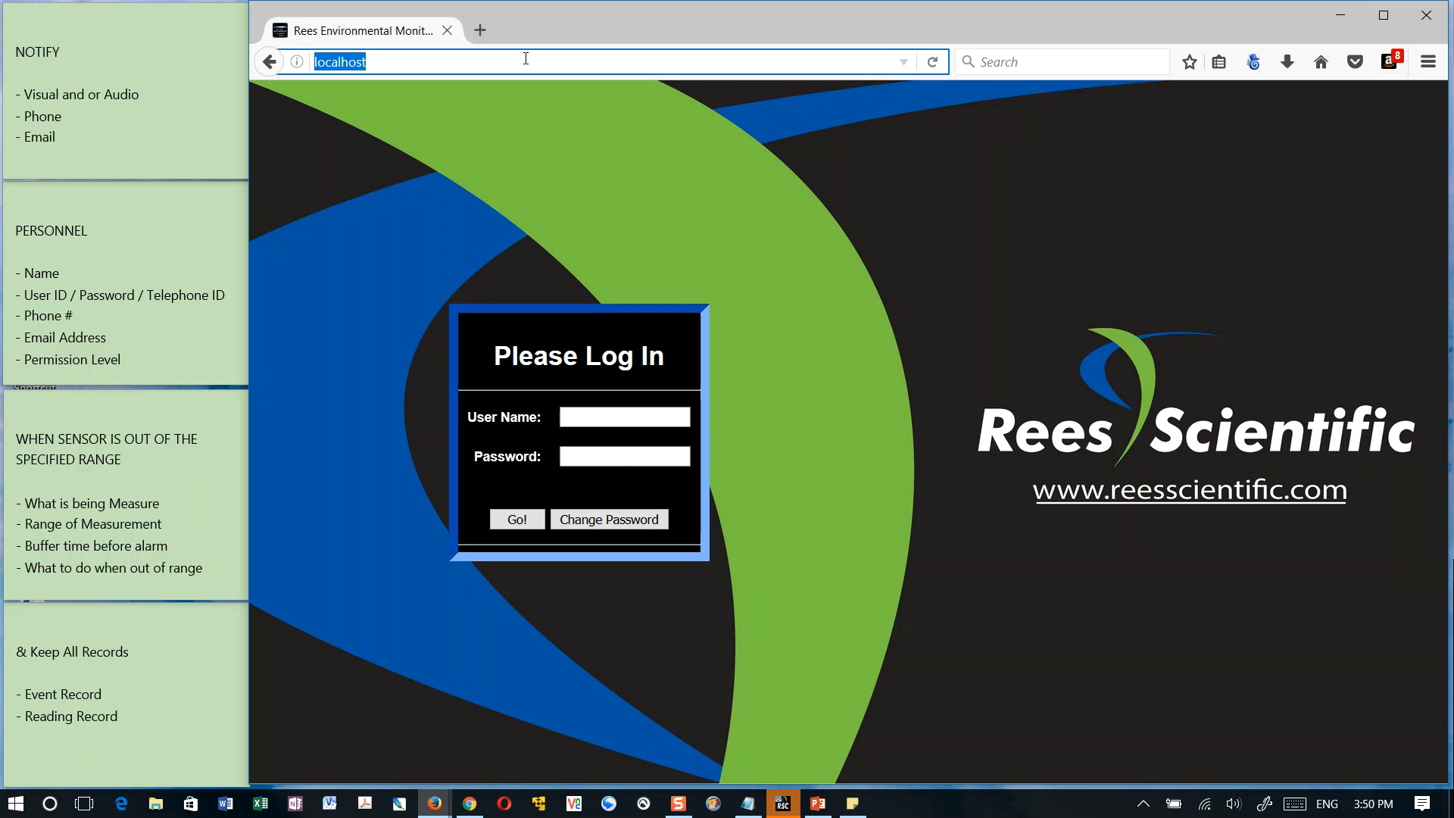
{"action": "type", "text": "http://10.1"}
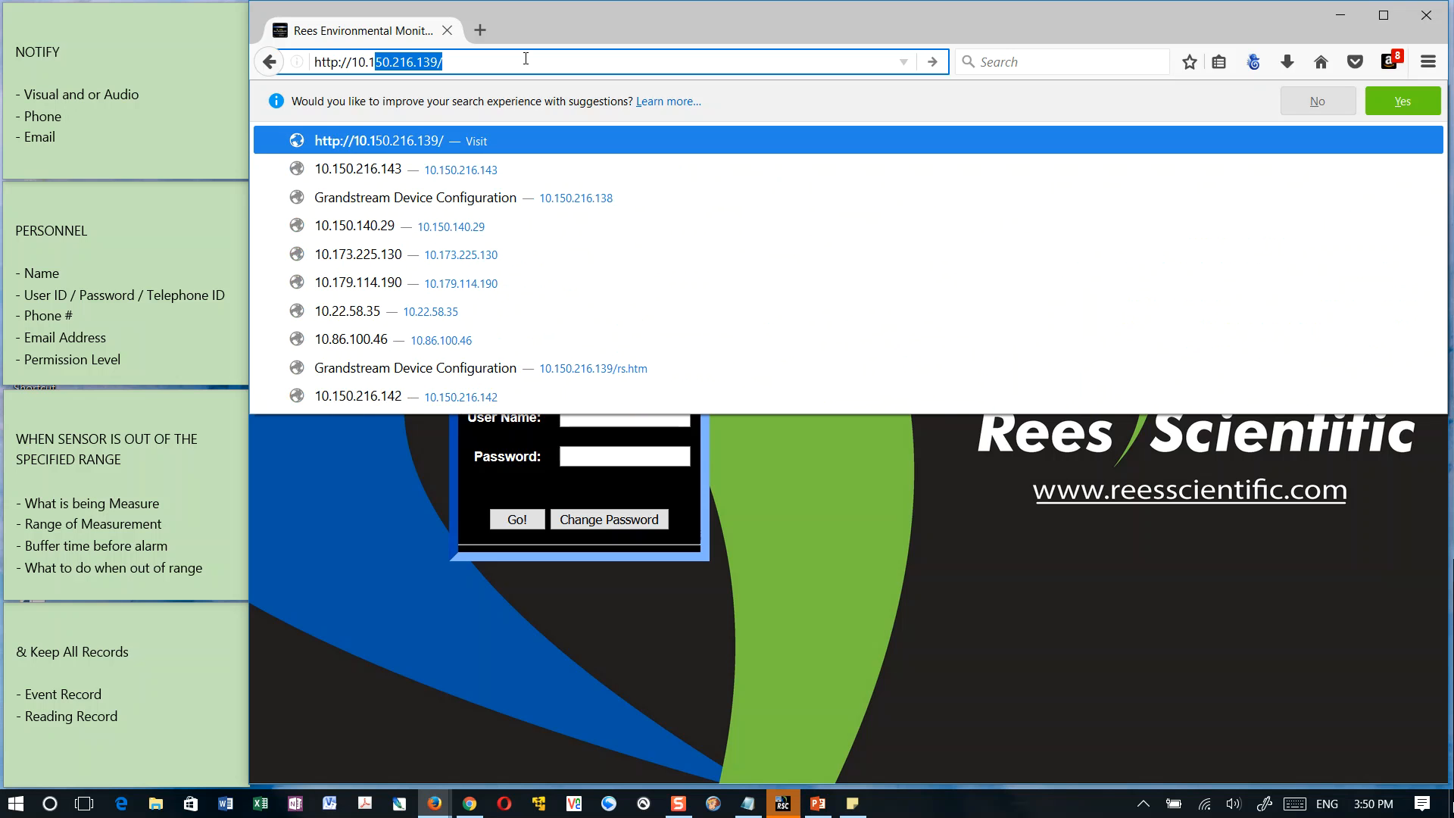
{"action": "type", "text": "50"}
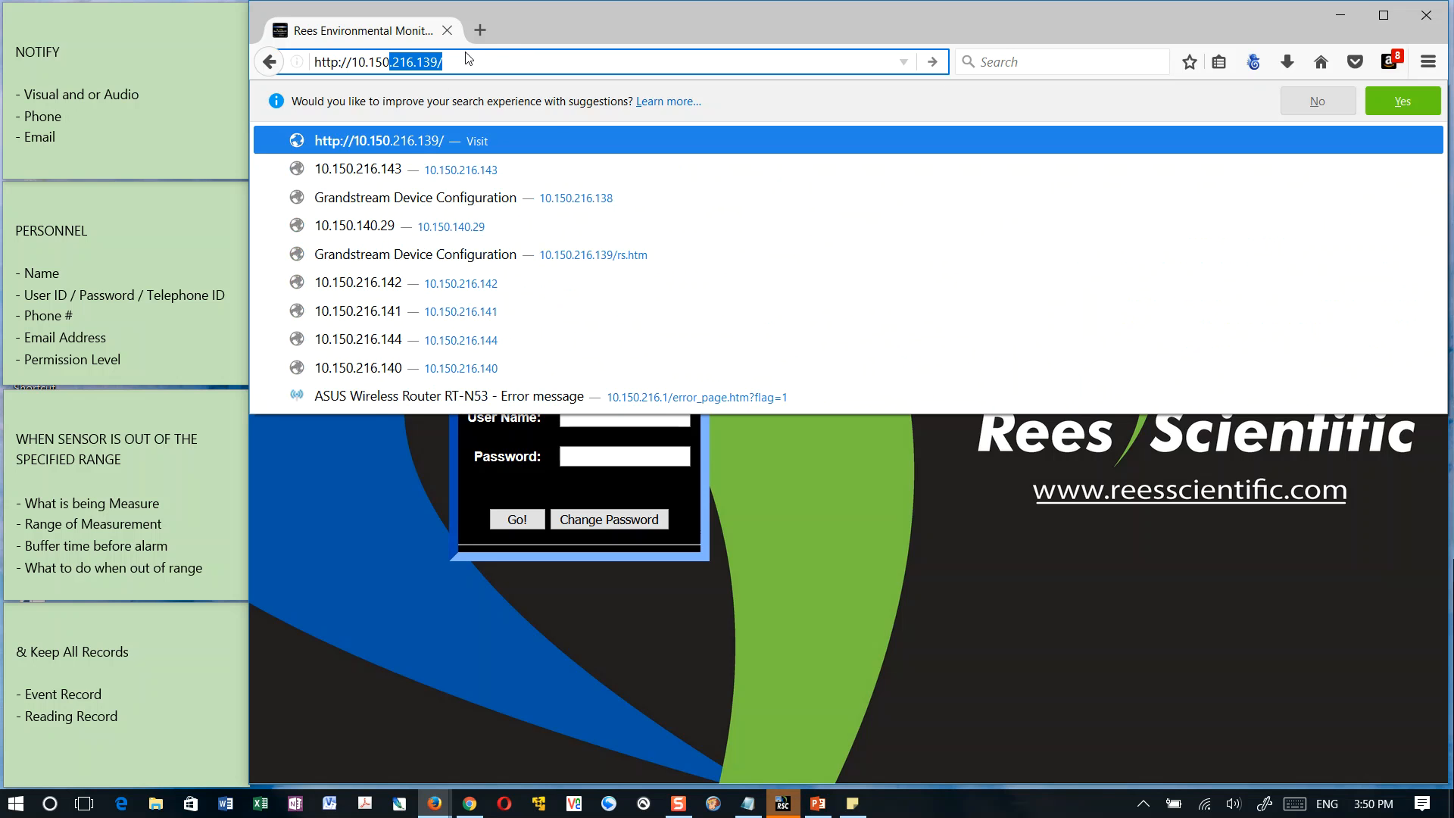
{"action": "key", "text": "Return"}
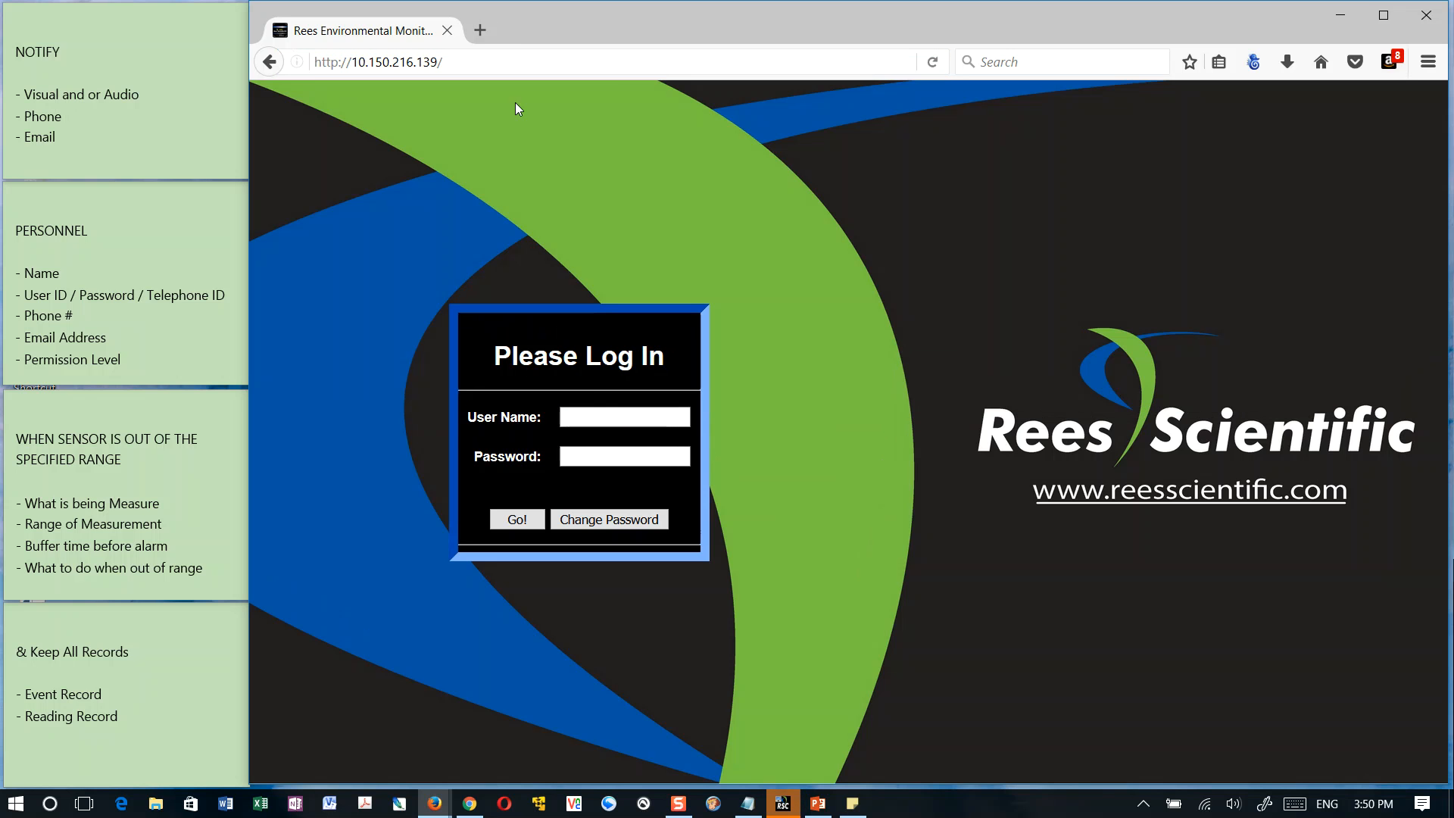
Fill in the login form with the user name user3 and the account password
{"action": "left_click", "coordinate": [593, 419]}
{"action": "left_click", "coordinate": [587, 415]}
{"action": "left_click", "coordinate": [587, 415]}
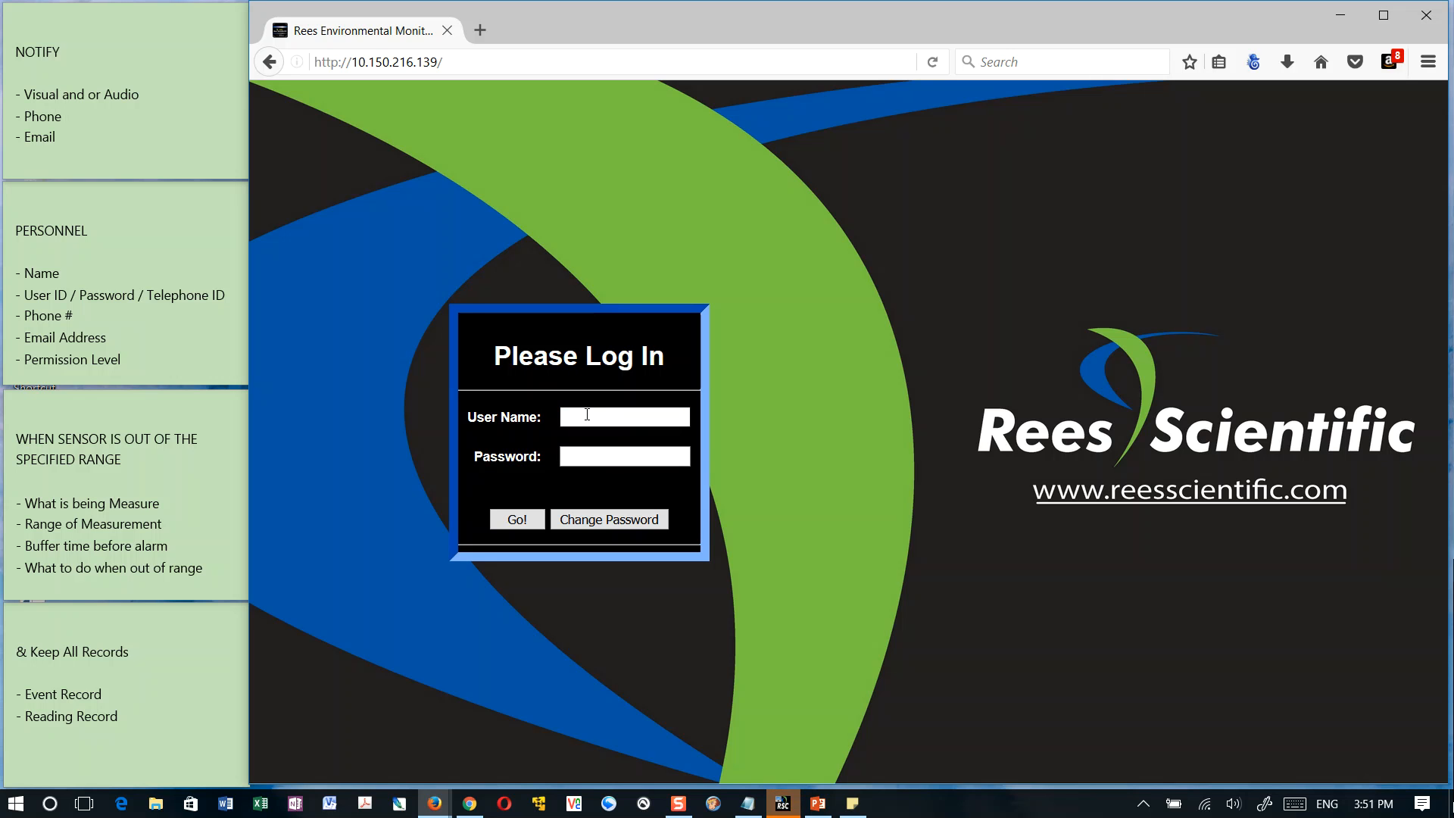
{"action": "type", "text": "user3"}
{"action": "key", "text": "Tab"}
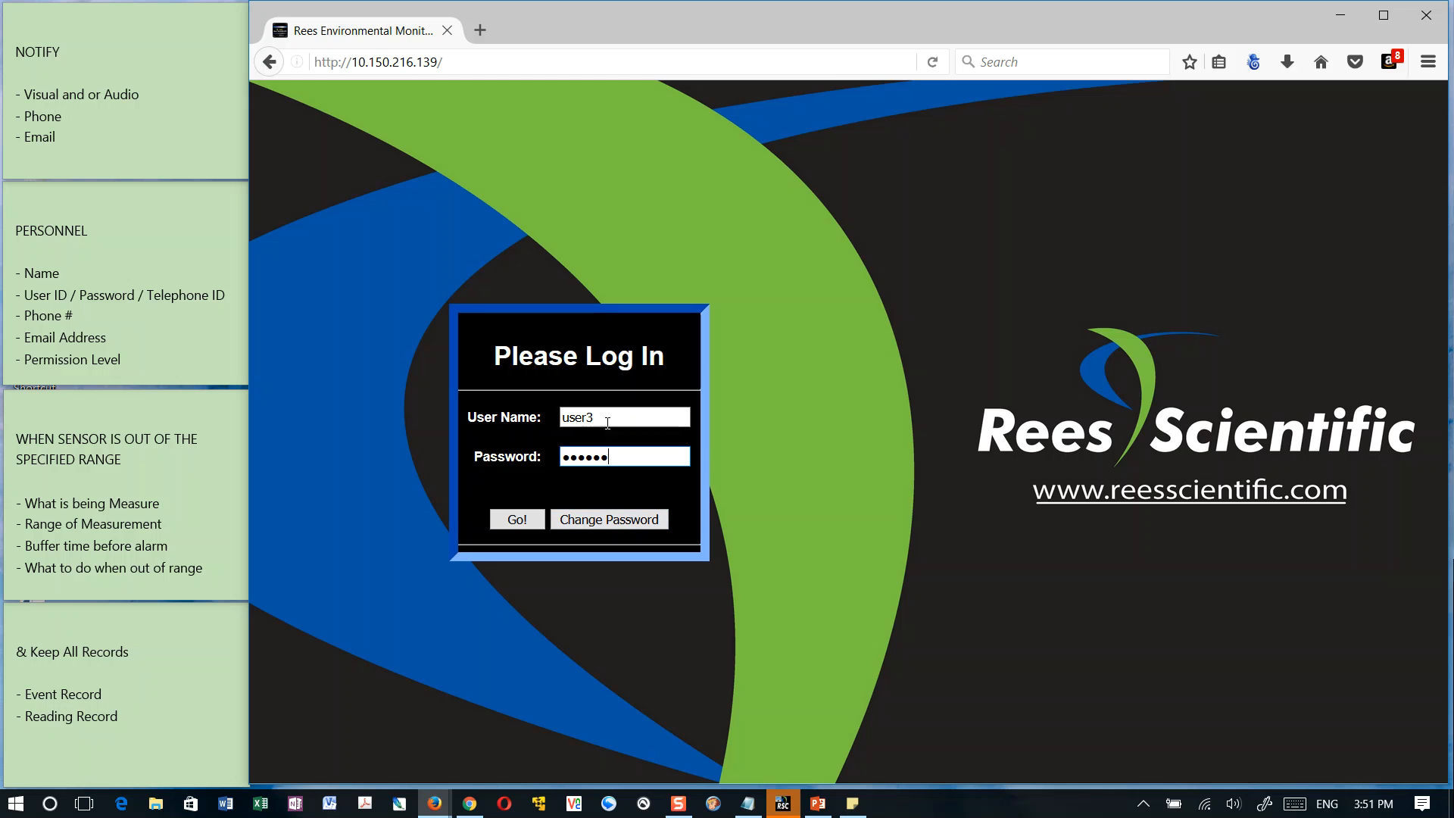
Change the password for user3 by entering the old password and the new password with its confirmation, and dismiss the resulting message
{"action": "left_click", "coordinate": [617, 520]}
{"action": "left_click", "coordinate": [590, 433]}
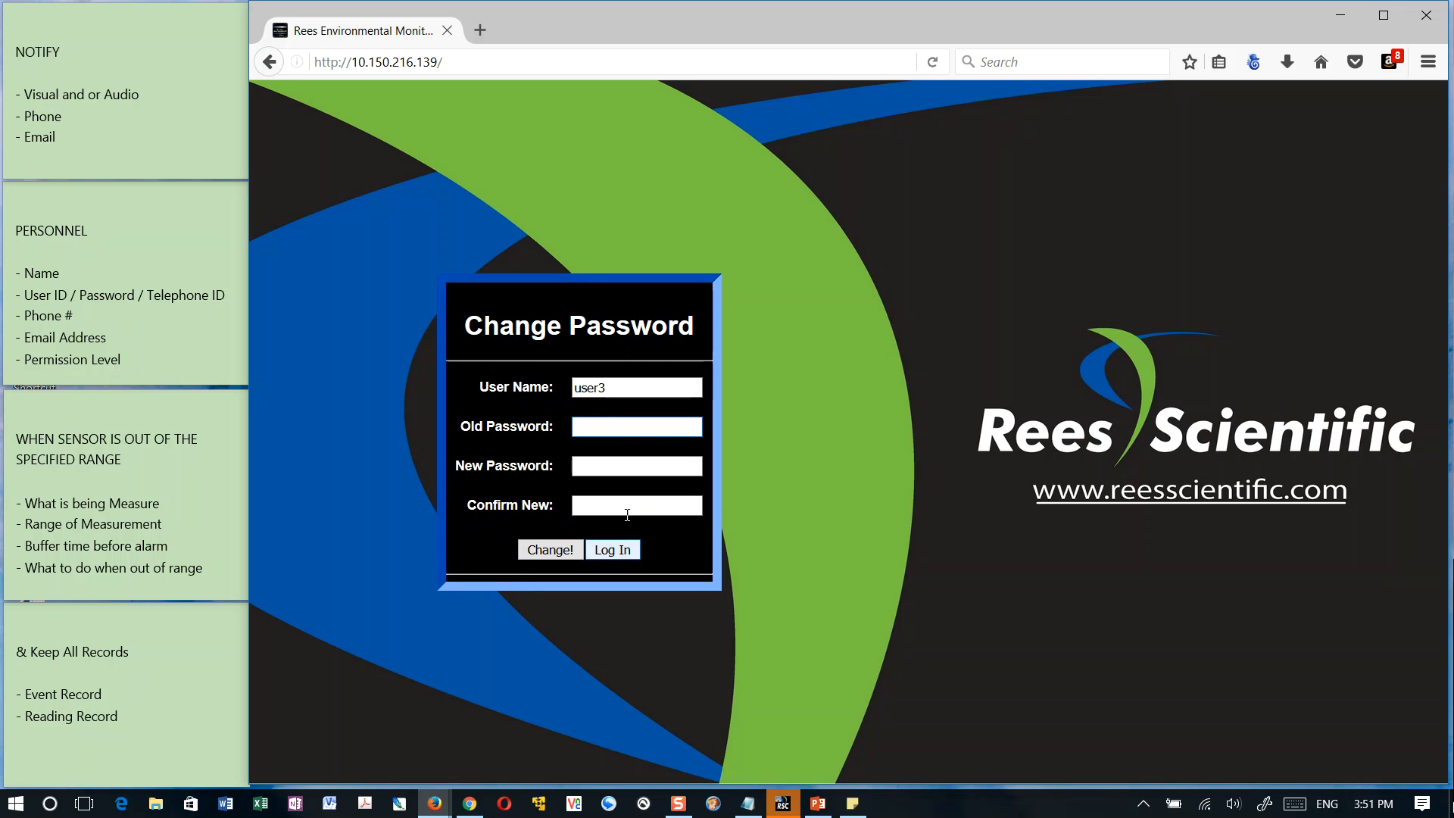
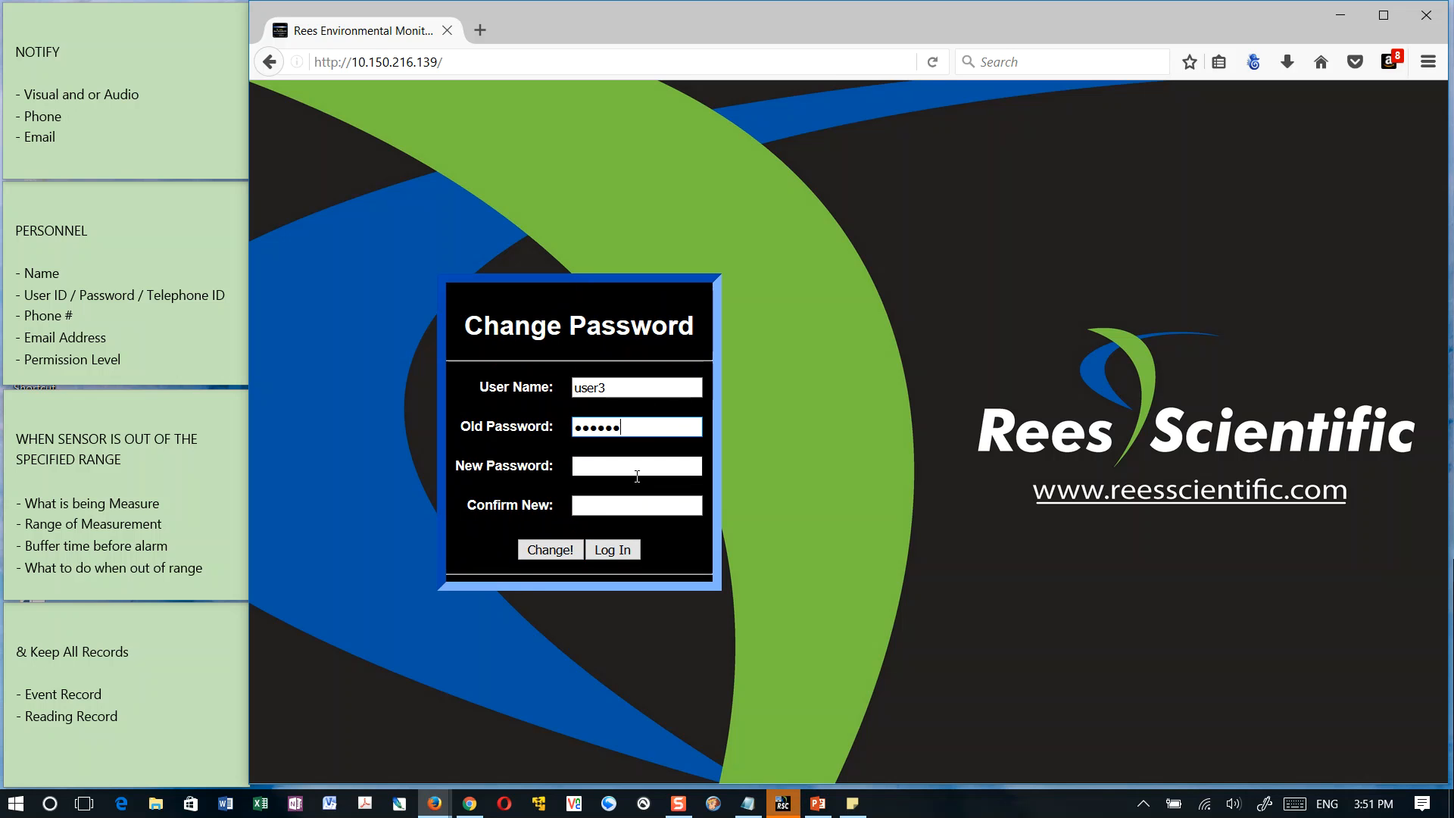
{"action": "left_click", "coordinate": [637, 476]}
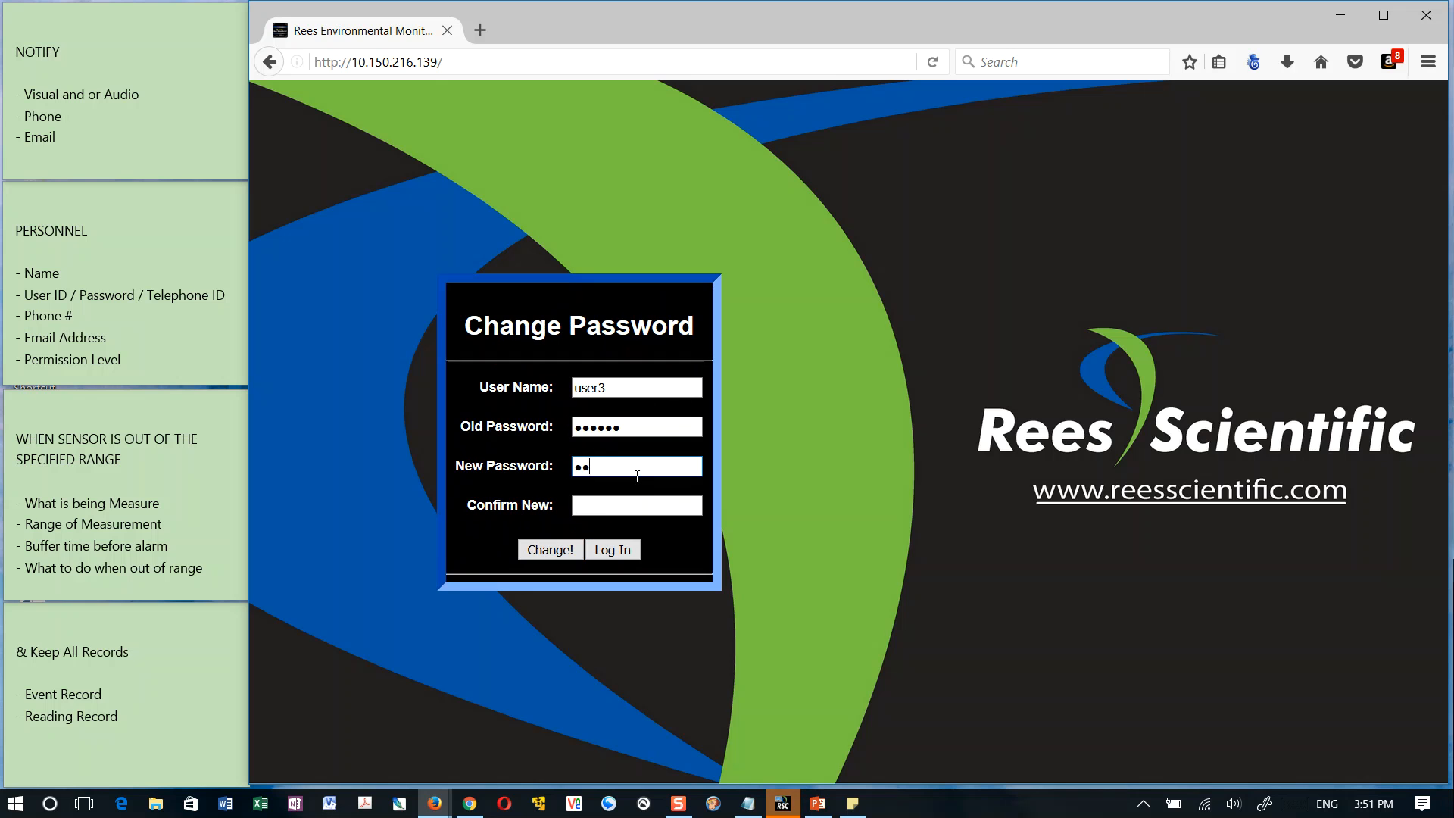
{"action": "left_click", "coordinate": [634, 503]}
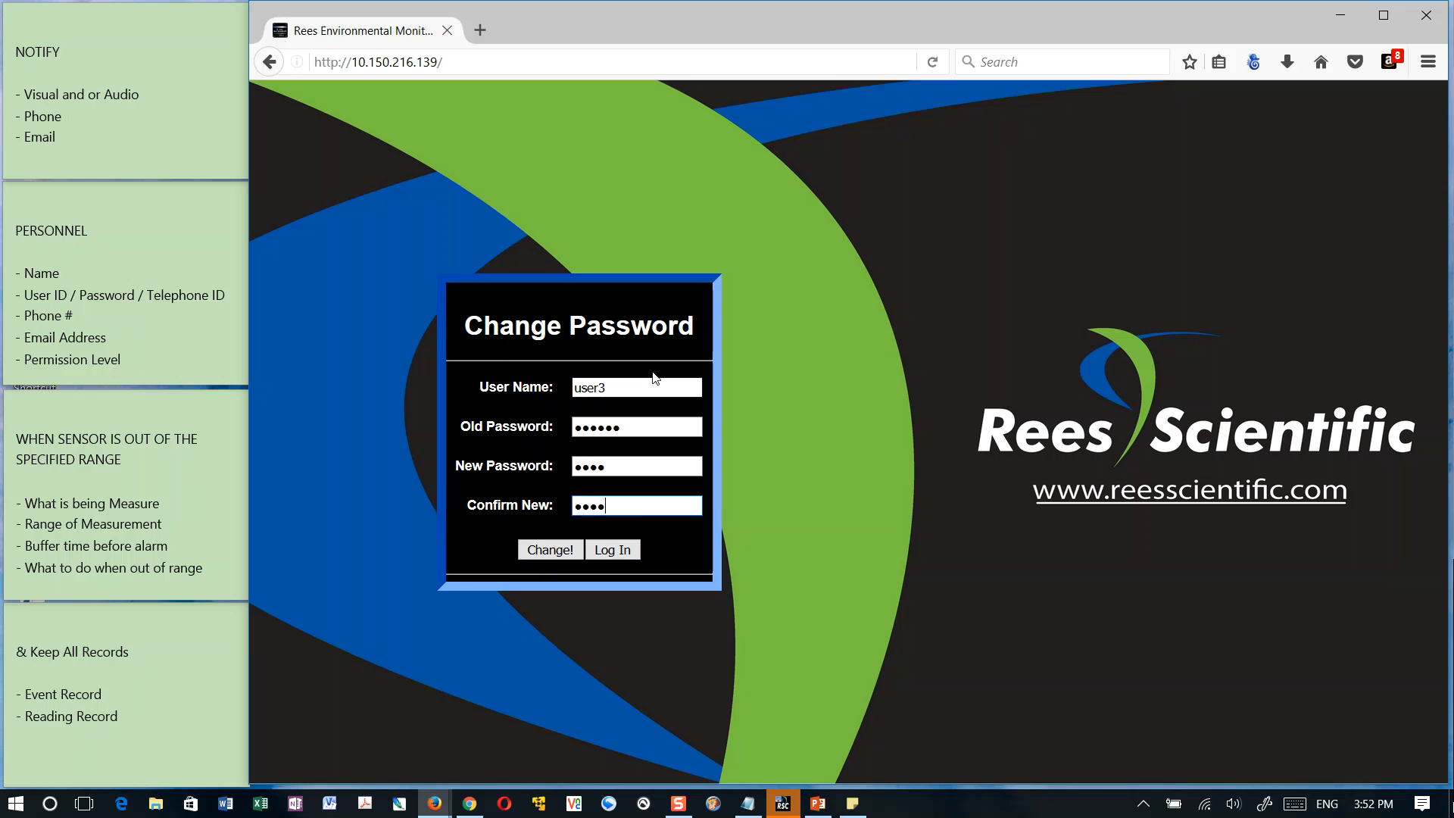
{"action": "left_click", "coordinate": [553, 554]}
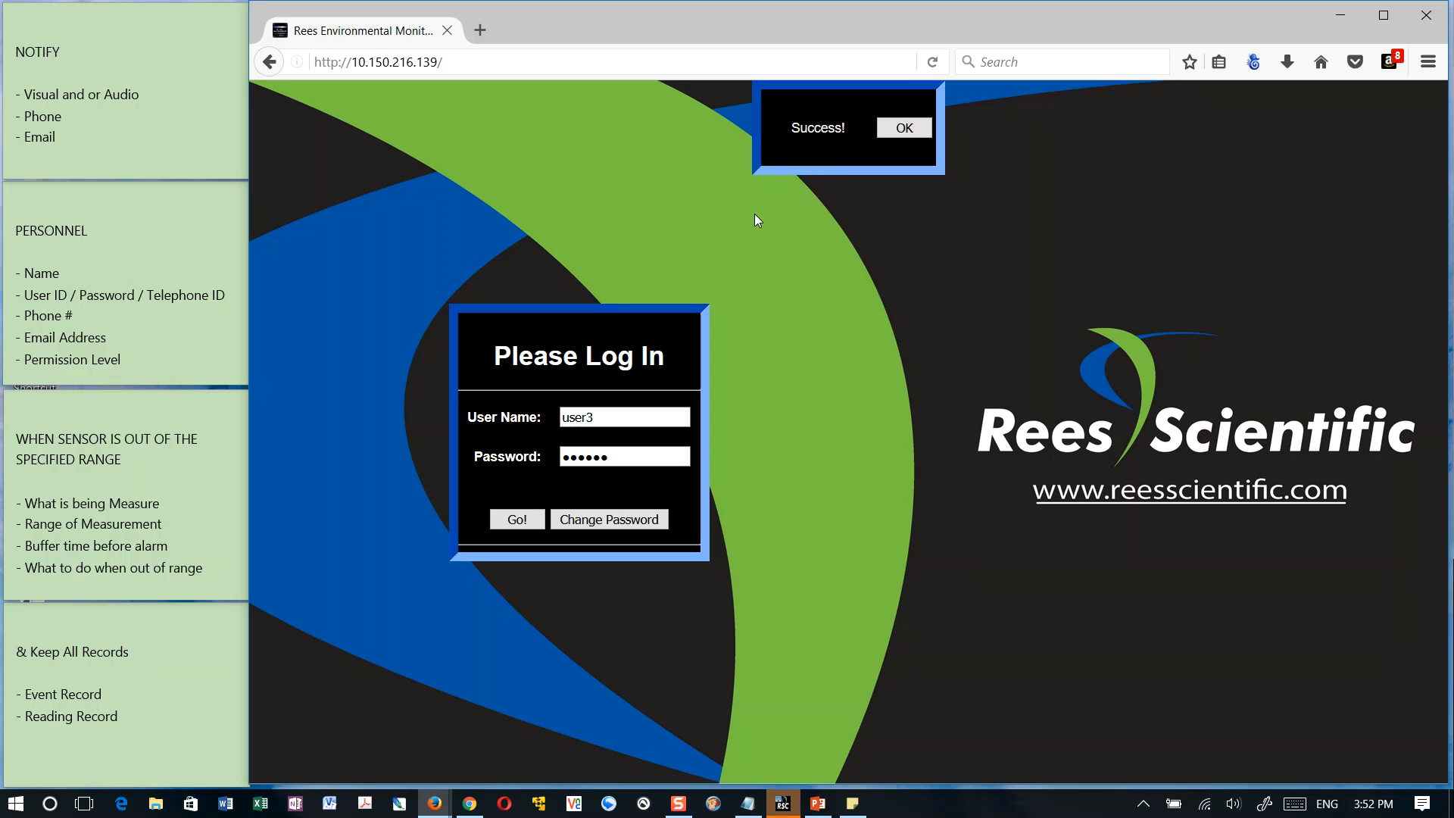
{"action": "left_click", "coordinate": [906, 131]}
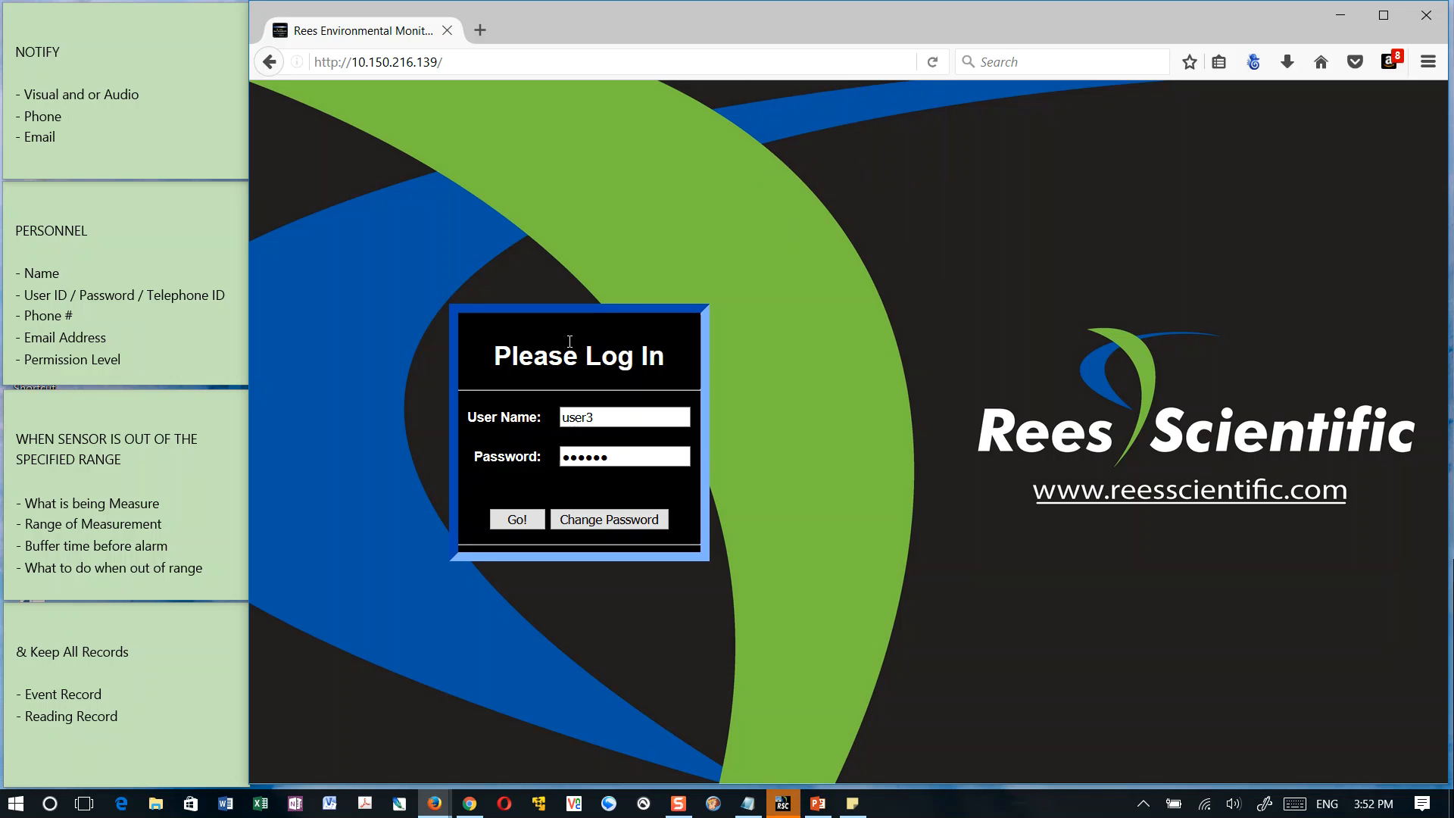
Log in as user3 with the new account password
{"action": "left_click_drag", "start_coordinate": [497, 362], "coordinate": [675, 364]}
{"action": "left_click", "coordinate": [659, 418]}
{"action": "key", "text": "Tab"}
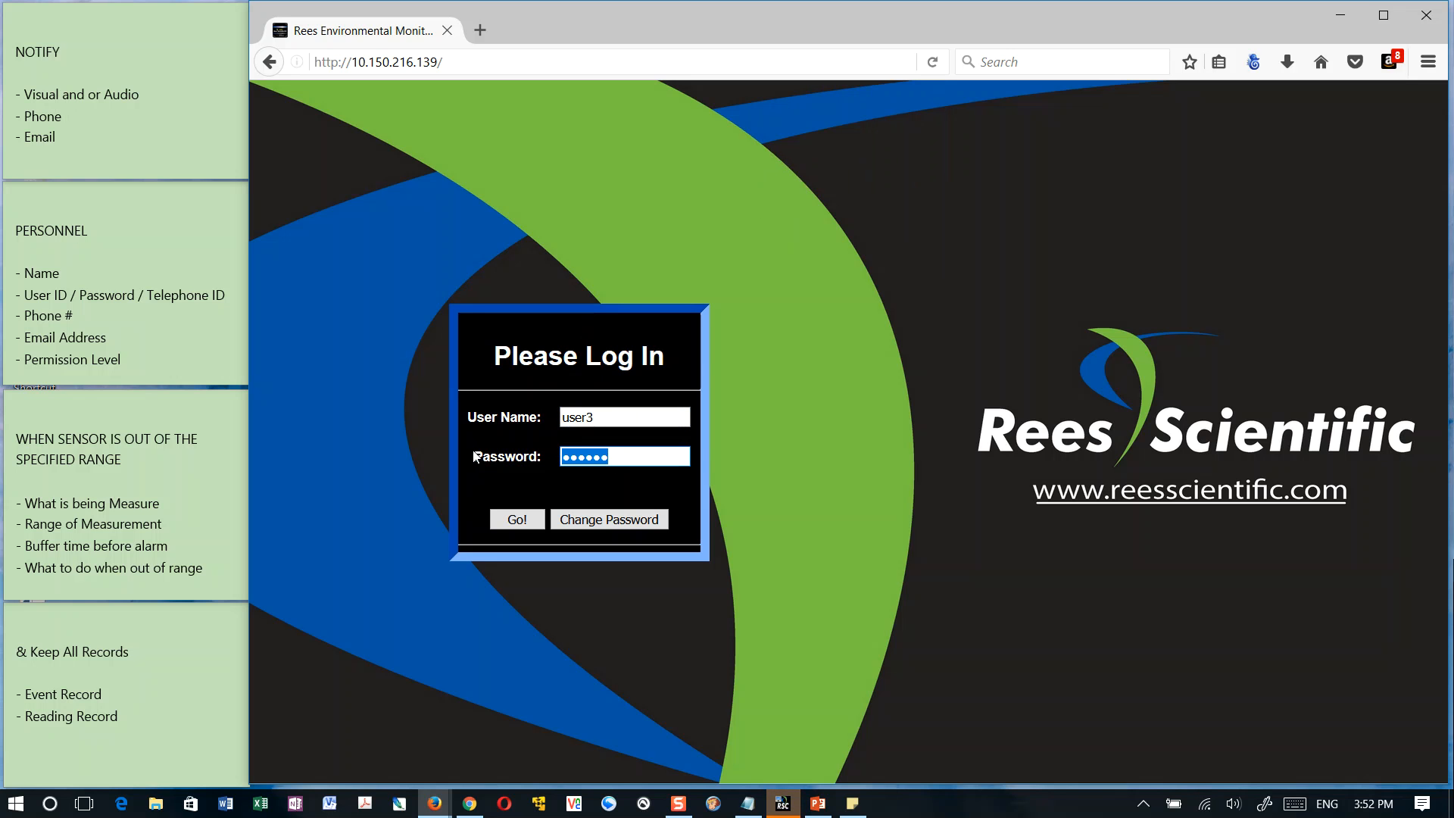
{"action": "type", "text": "••••"}
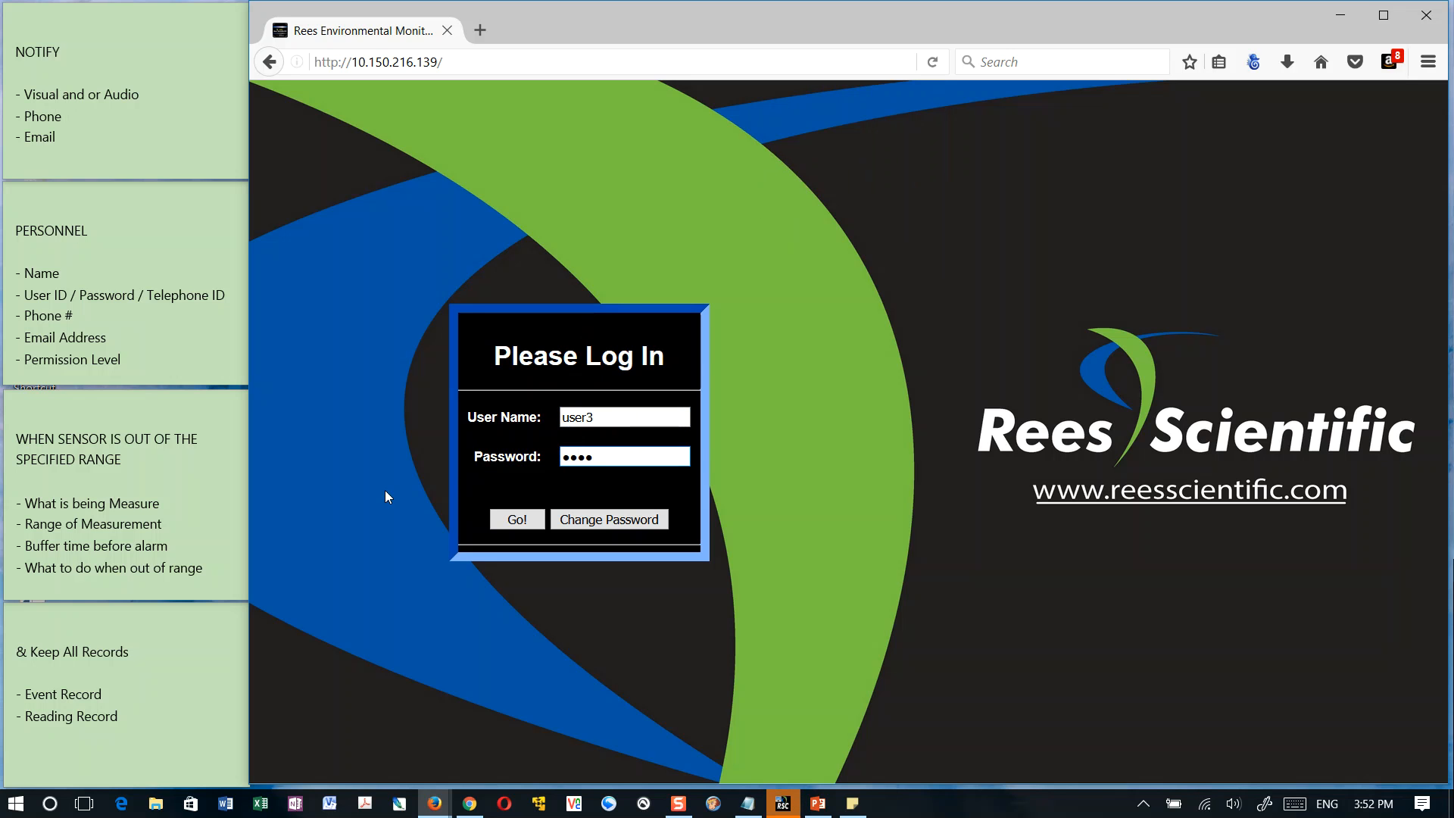
{"action": "left_click", "coordinate": [514, 521]}
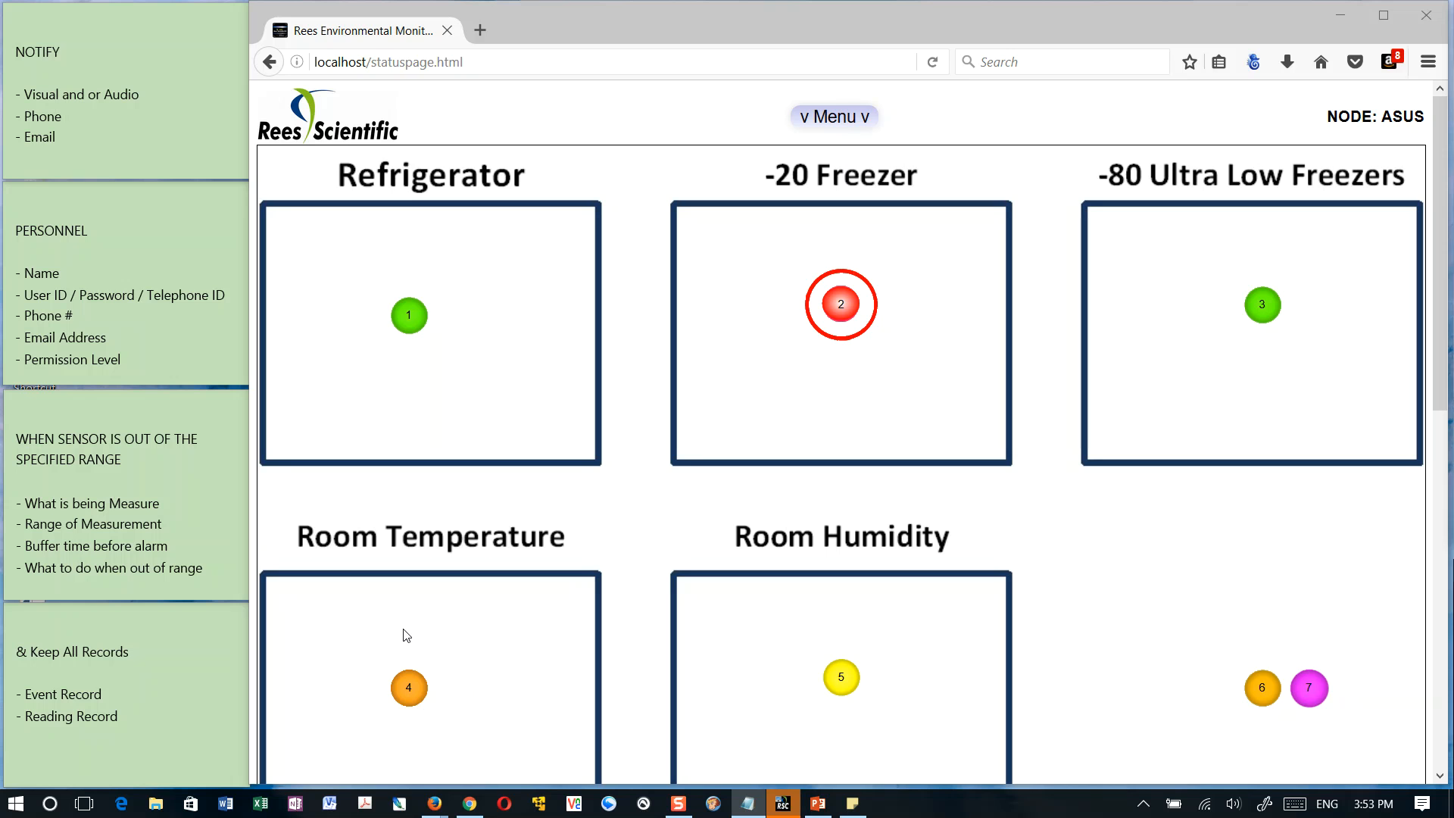
Check the status details of the Room Temperature and Room Humidity sensors, ending on Room Temperature
{"action": "left_click", "coordinate": [409, 690]}
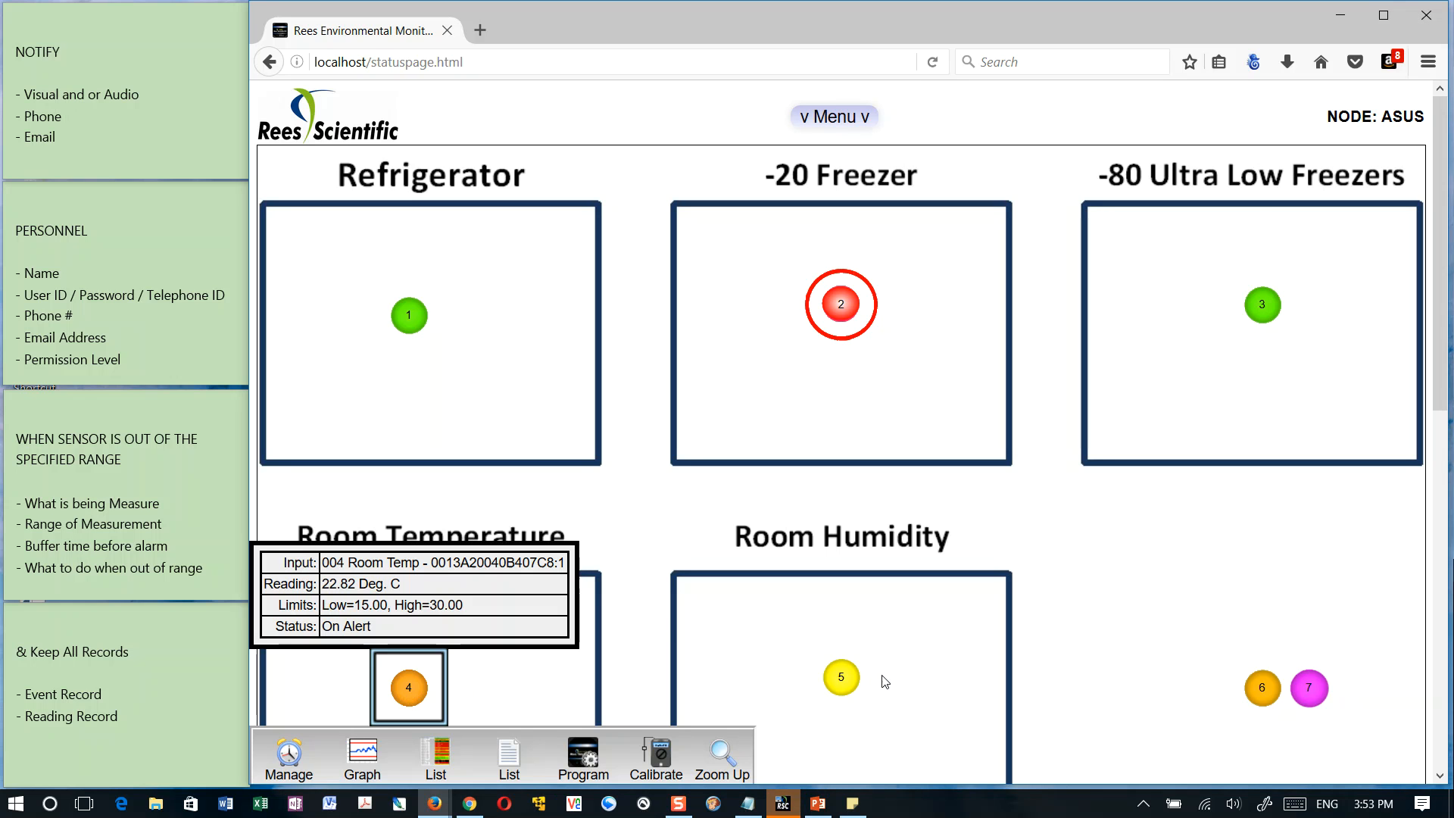
{"action": "left_click", "coordinate": [838, 685]}
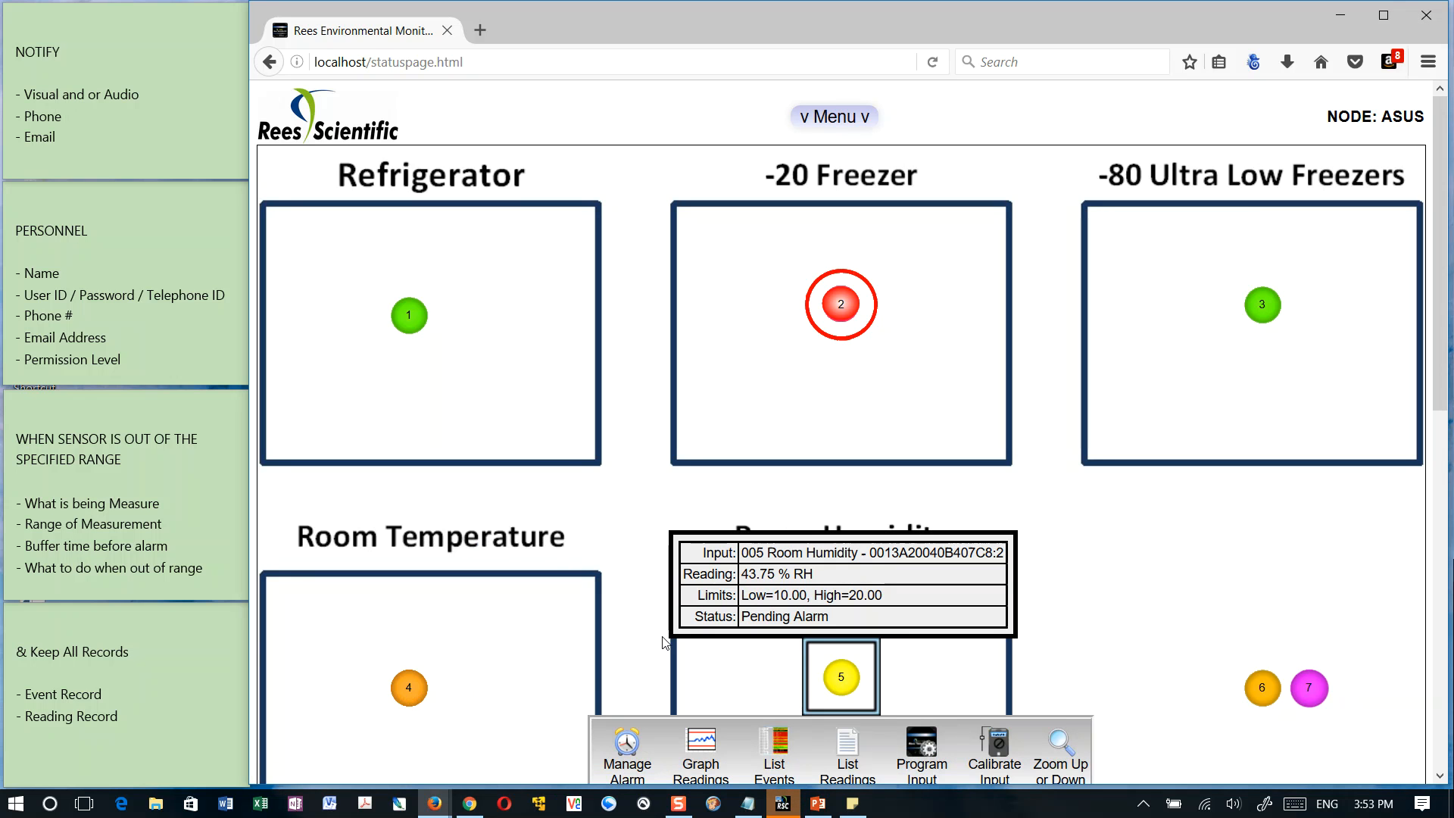
{"action": "left_click", "coordinate": [406, 690]}
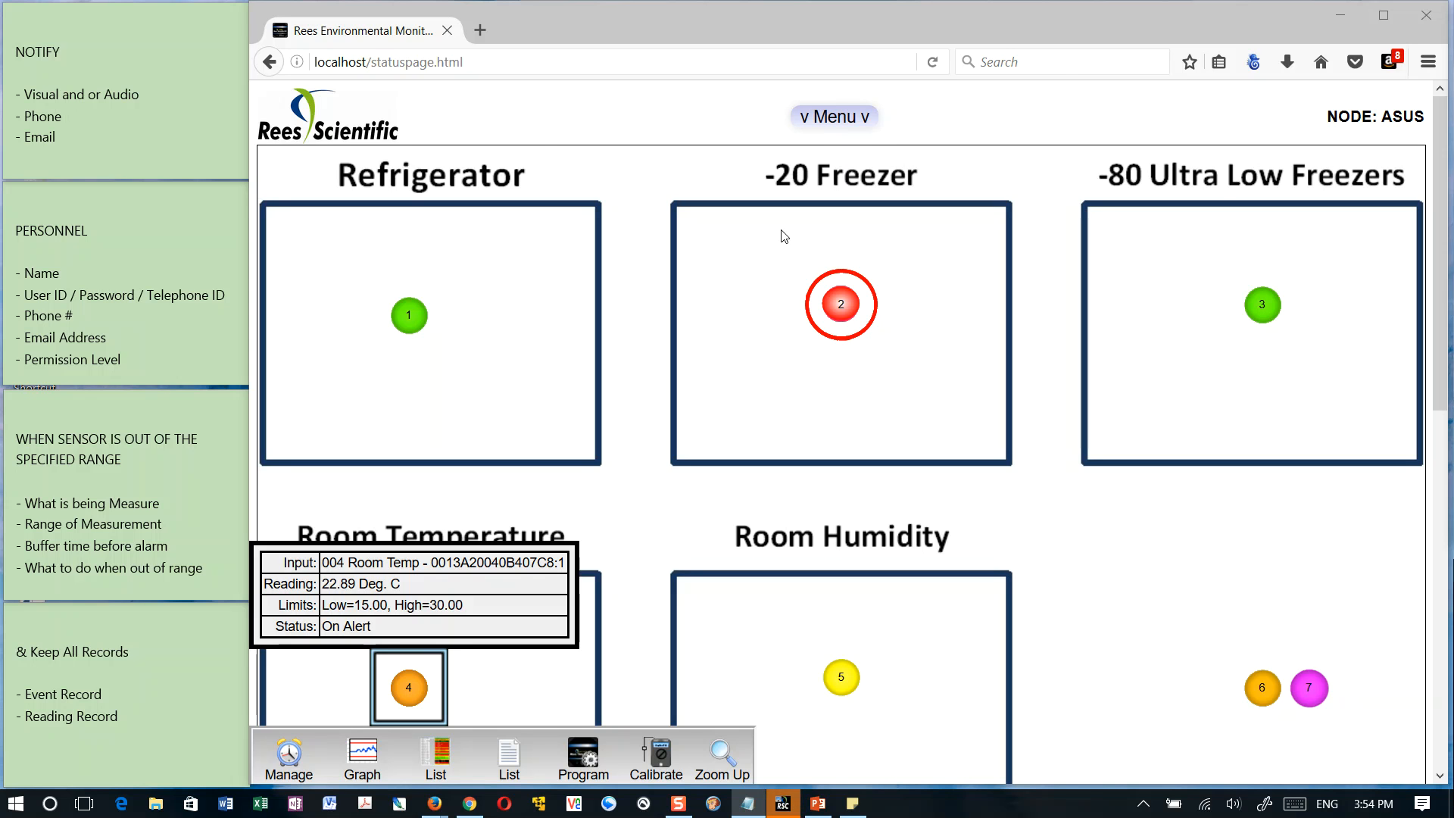
Show the -20 Freezer sensor's details and examine its input name
{"action": "left_click", "coordinate": [847, 306]}
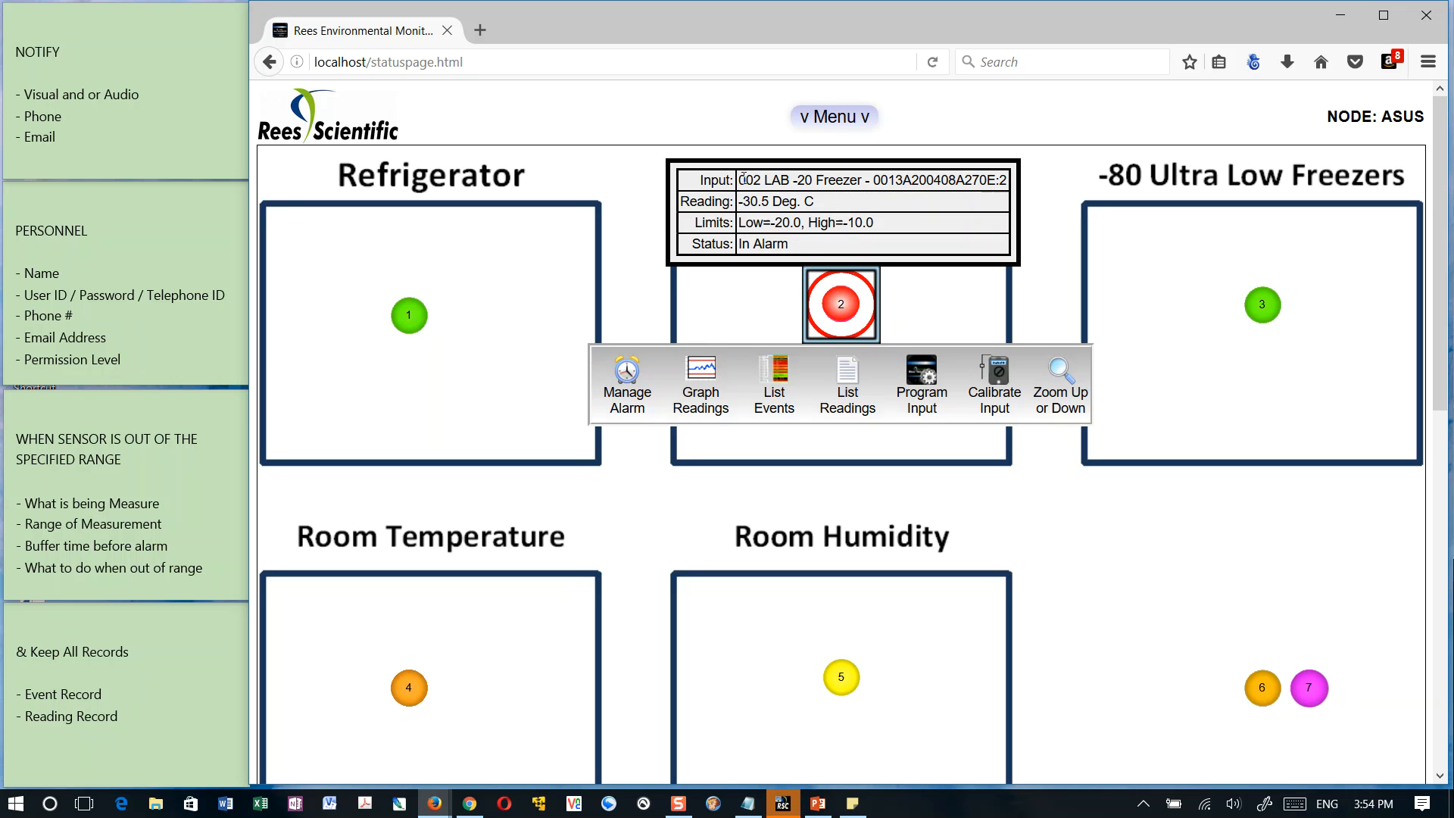
{"action": "left_click_drag", "start_coordinate": [743, 180], "coordinate": [871, 180]}
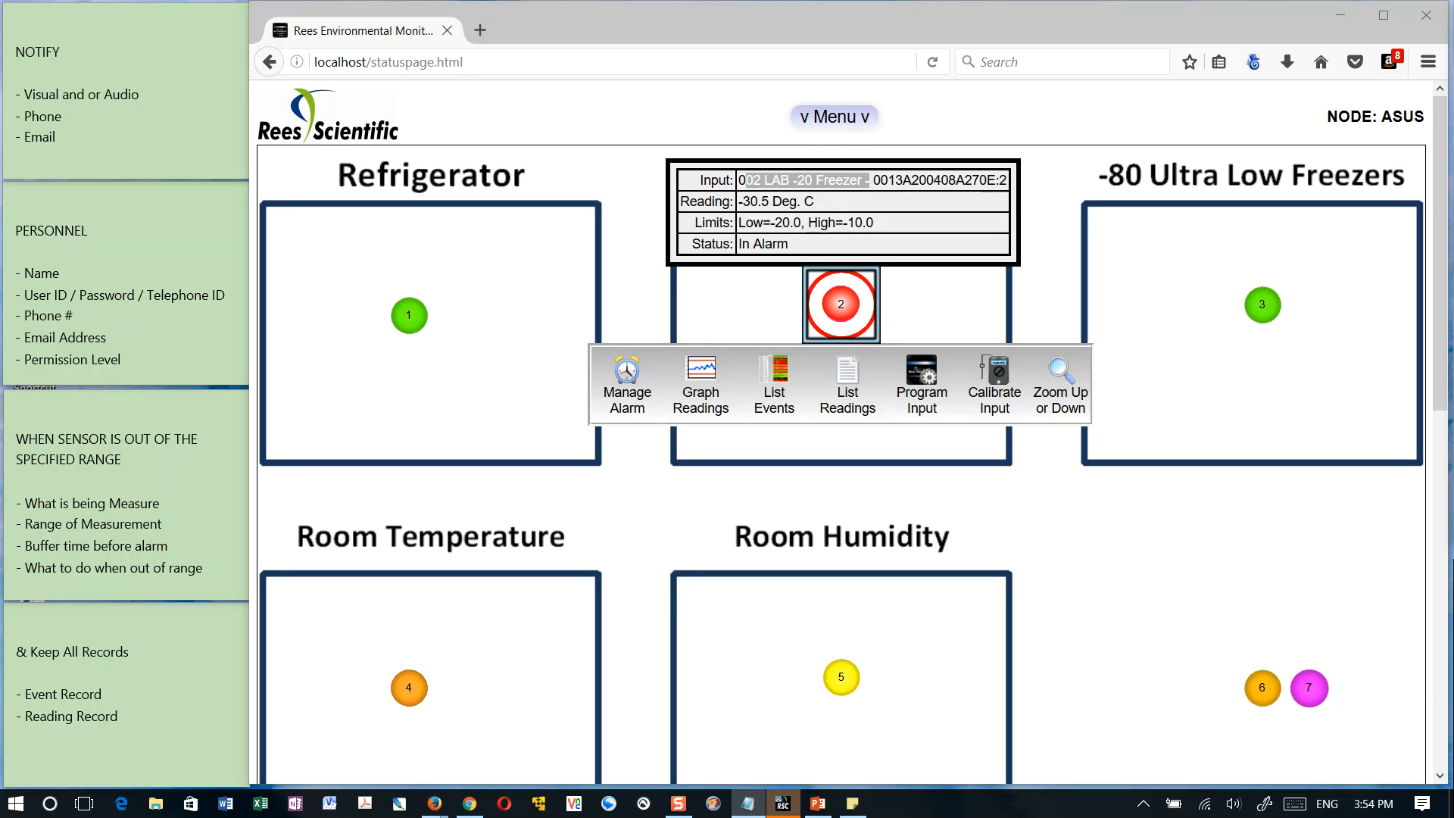
{"action": "left_click", "coordinate": [980, 298]}
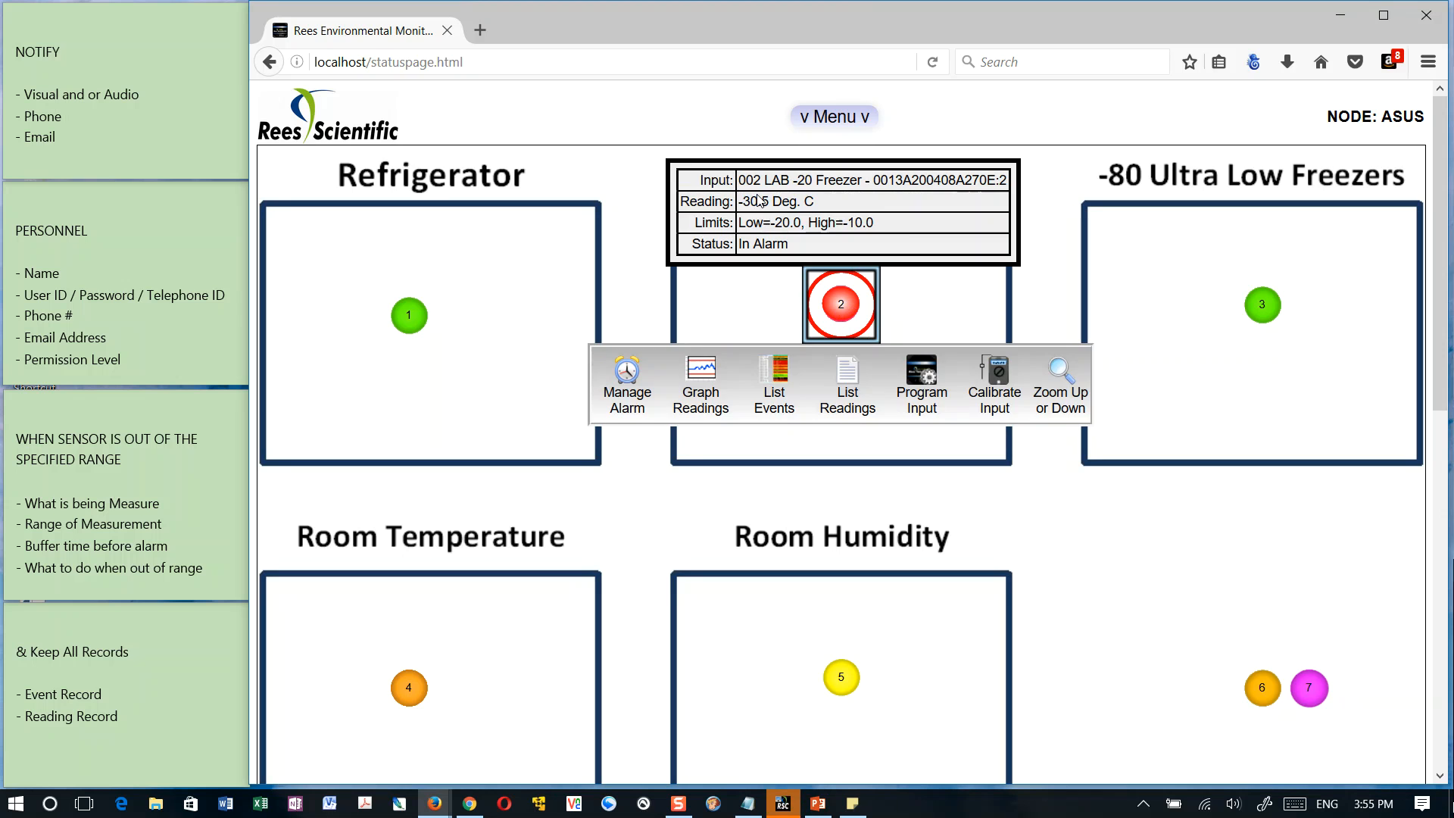
Switch to the photo IMG_1045.JPG, inspect the sensor certification and warning labels up close, and close it
{"action": "key", "text": "alt+Tab"}
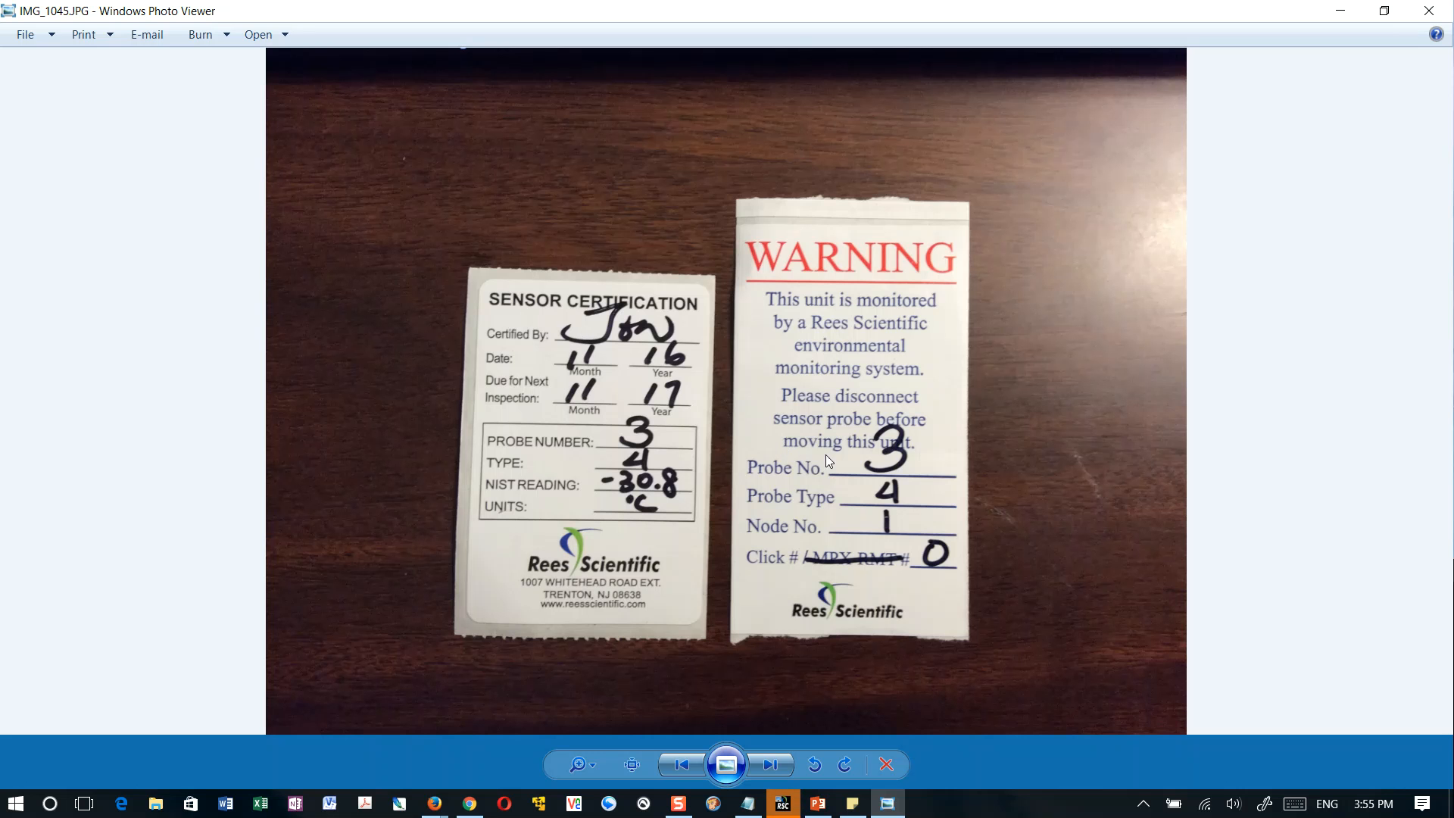
{"action": "scroll", "coordinate": [825, 454], "scroll_direction": "up", "scroll_amount": 3}
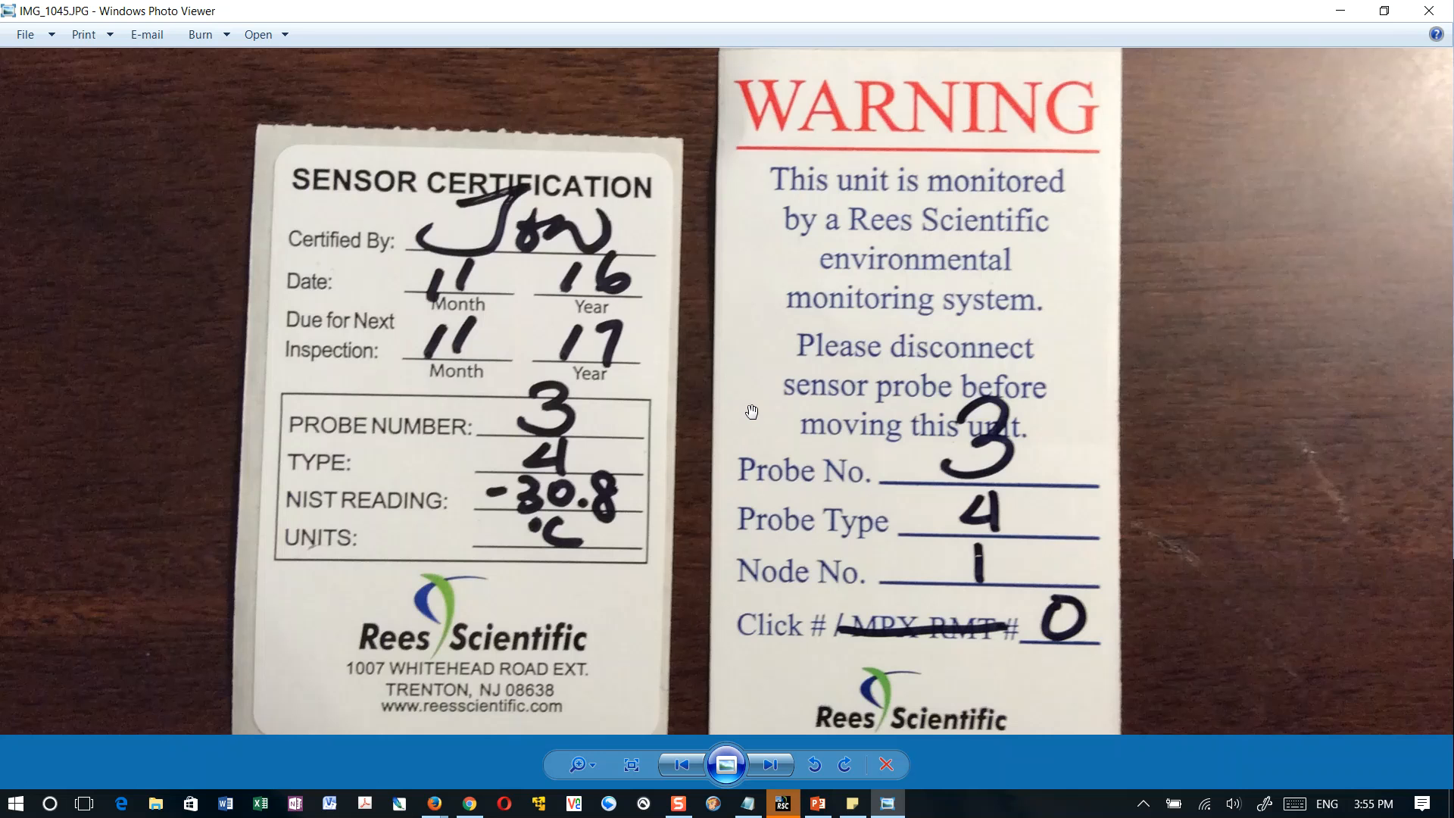
{"action": "scroll", "coordinate": [752, 410], "scroll_direction": "down", "scroll_amount": 5}
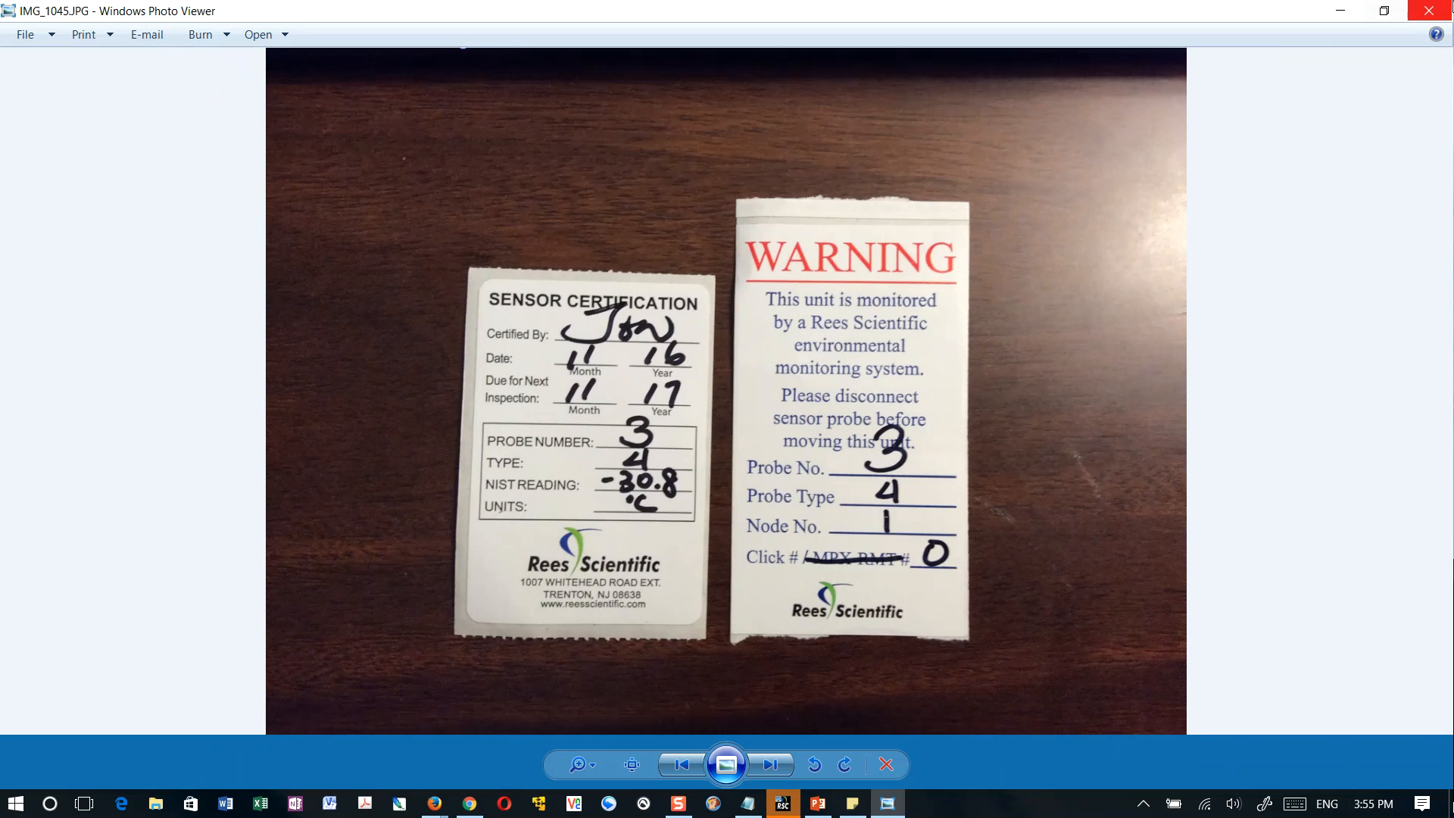
{"action": "left_click", "coordinate": [1429, 11]}
Check the status details of the -80 Ultra Low Freezers sensor
{"action": "left_click", "coordinate": [1266, 307]}
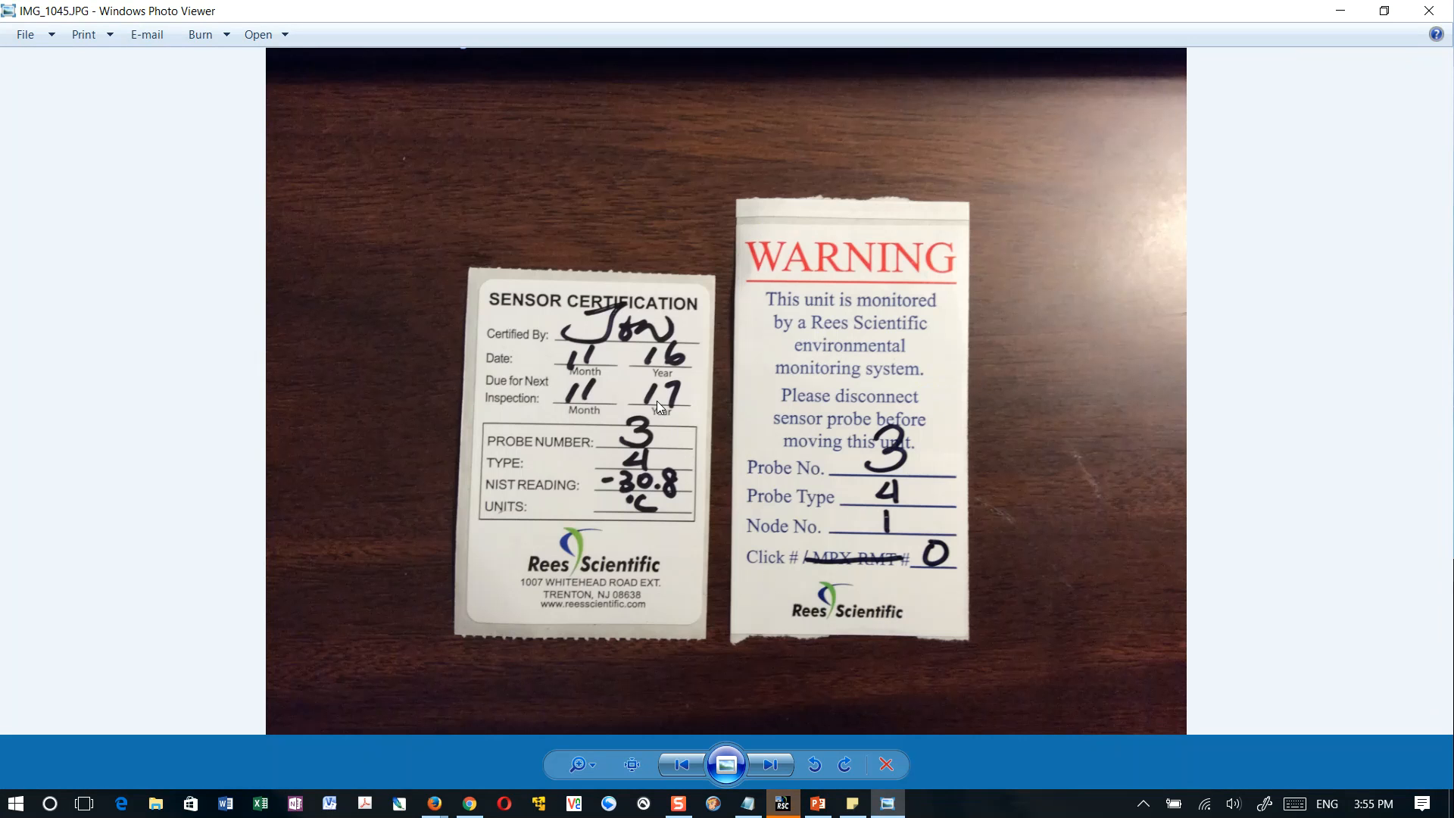
{"action": "left_click", "coordinate": [1431, 11]}
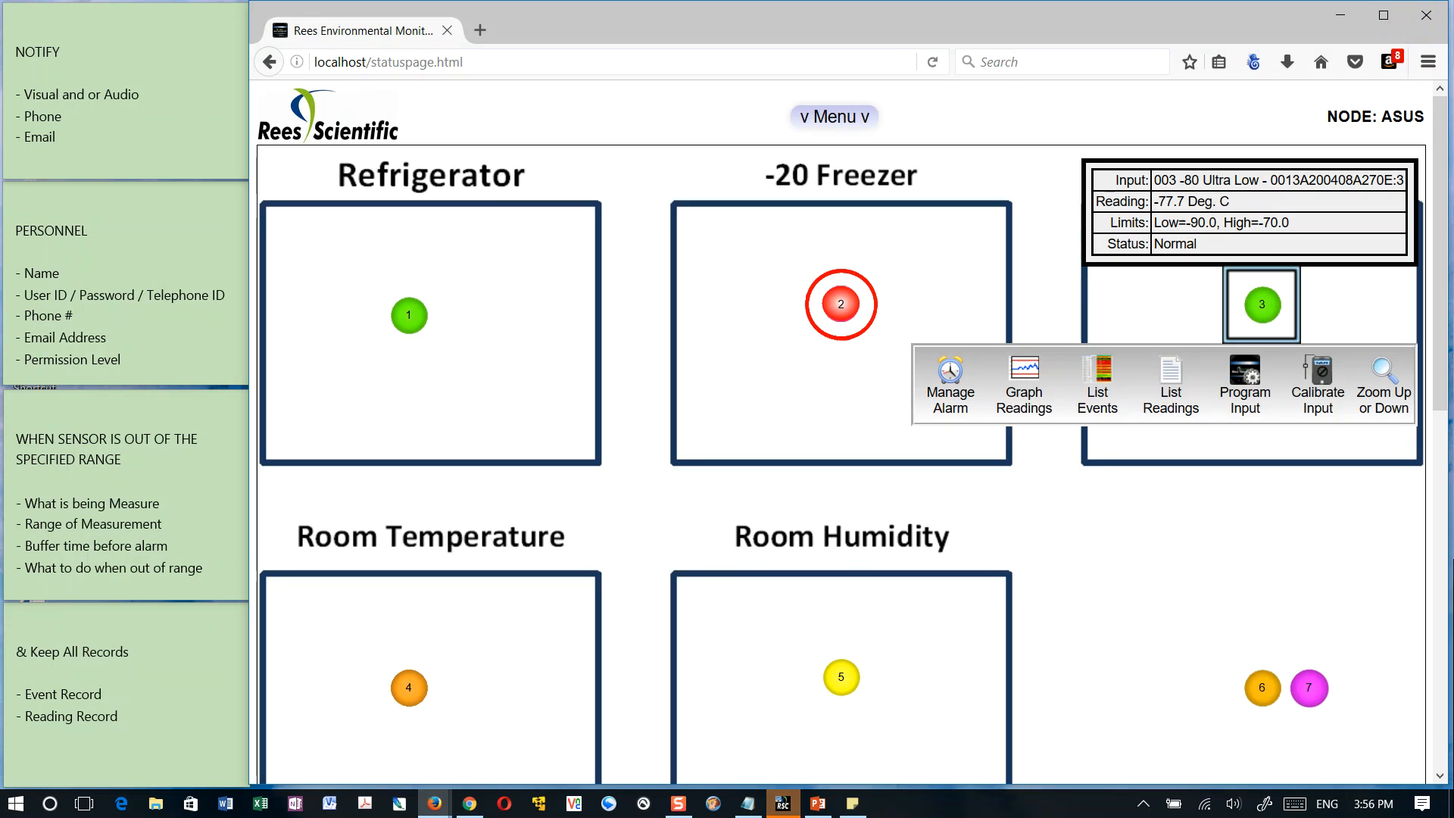
{"action": "key", "text": "alt+Tab"}
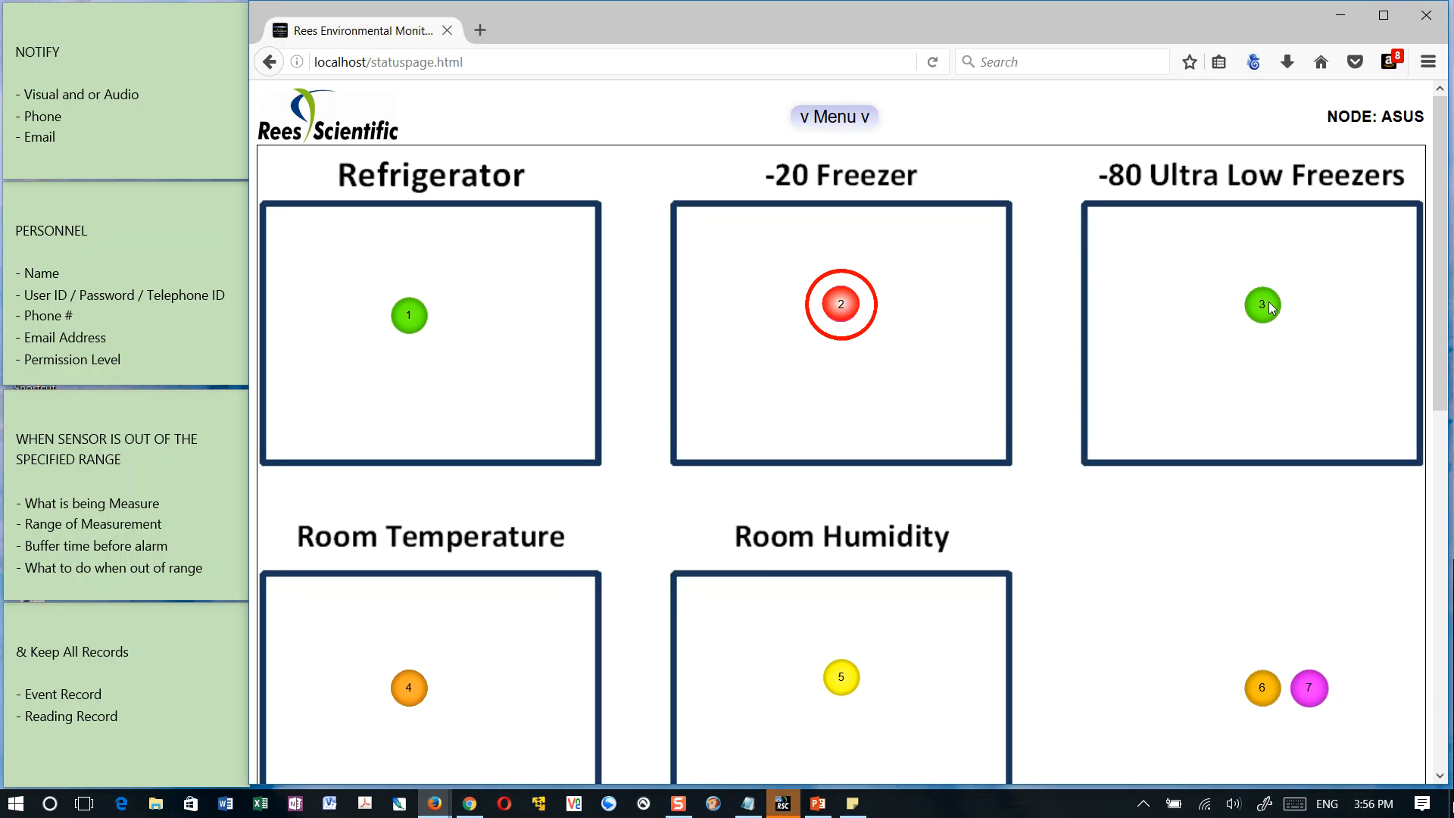
Show the -20 Freezer sensor's details and highlight its input name, reading, low limit and high limit
{"action": "mouse_move", "coordinate": [833, 307]}
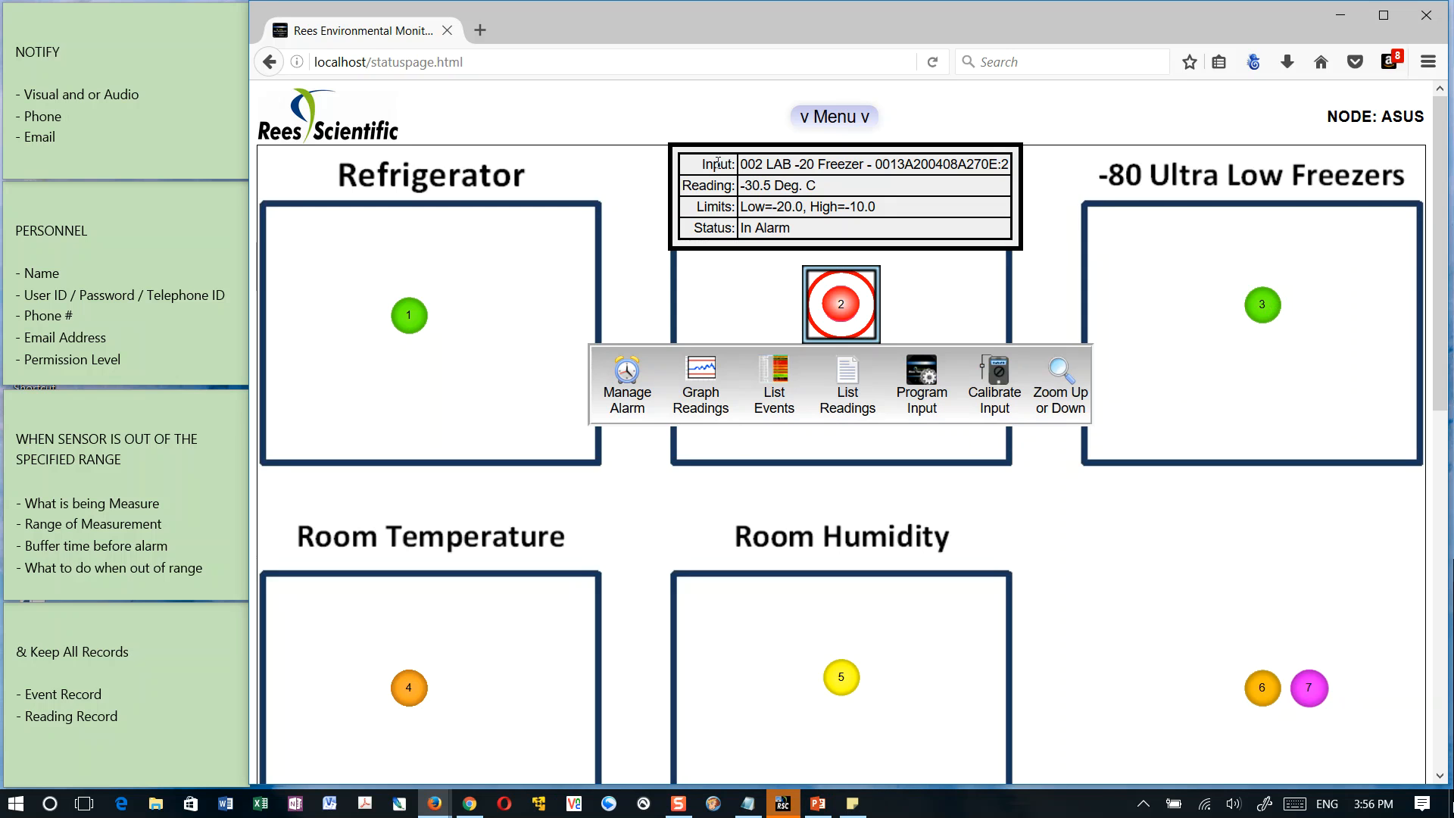
{"action": "left_click_drag", "start_coordinate": [742, 163], "coordinate": [843, 162]}
{"action": "left_click", "coordinate": [877, 164]}
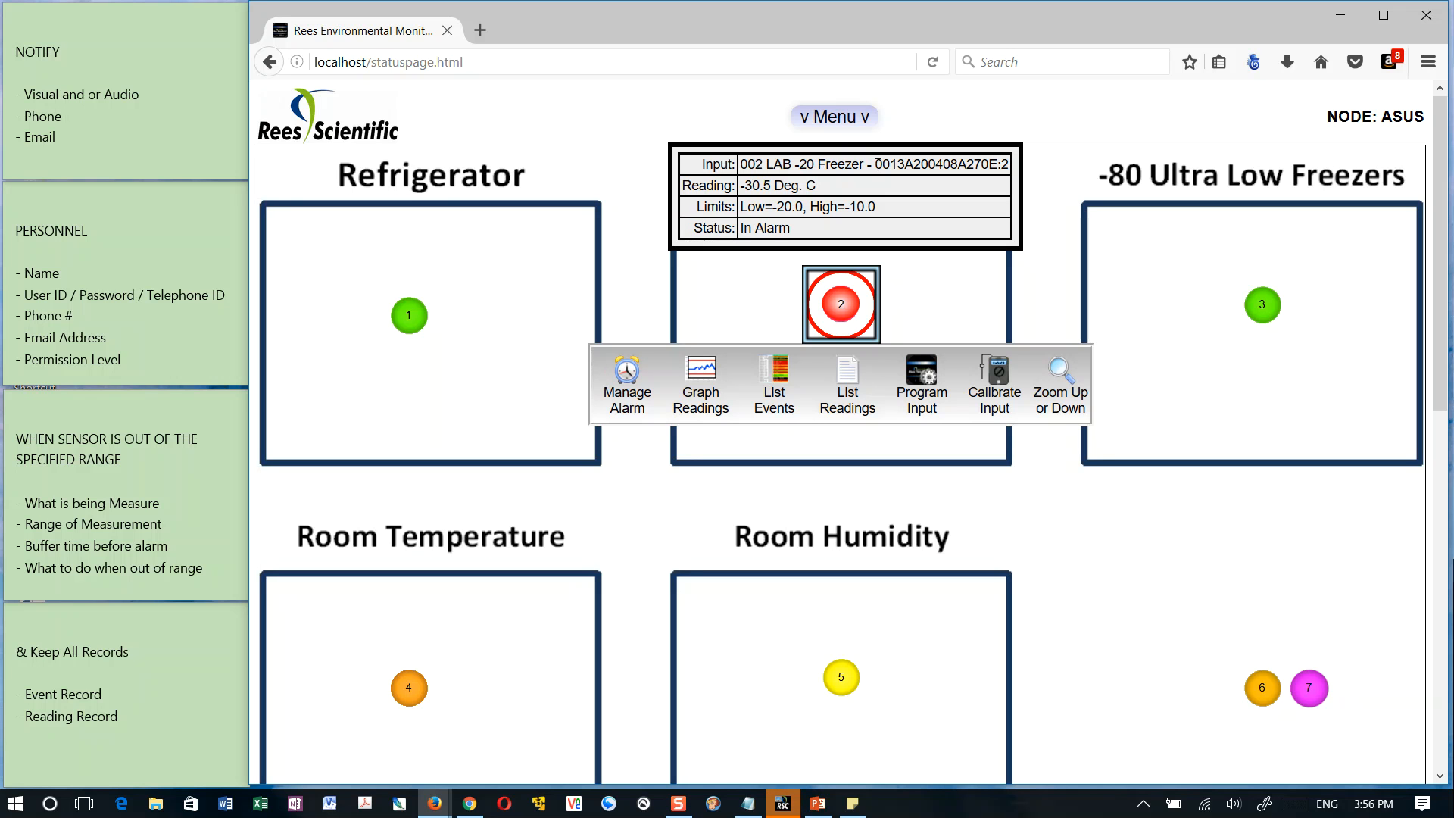
{"action": "left_click_drag", "start_coordinate": [742, 185], "coordinate": [822, 188]}
{"action": "left_click", "coordinate": [839, 188]}
{"action": "left_click_drag", "start_coordinate": [742, 206], "coordinate": [804, 206]}
{"action": "left_click_drag", "start_coordinate": [810, 206], "coordinate": [876, 203]}
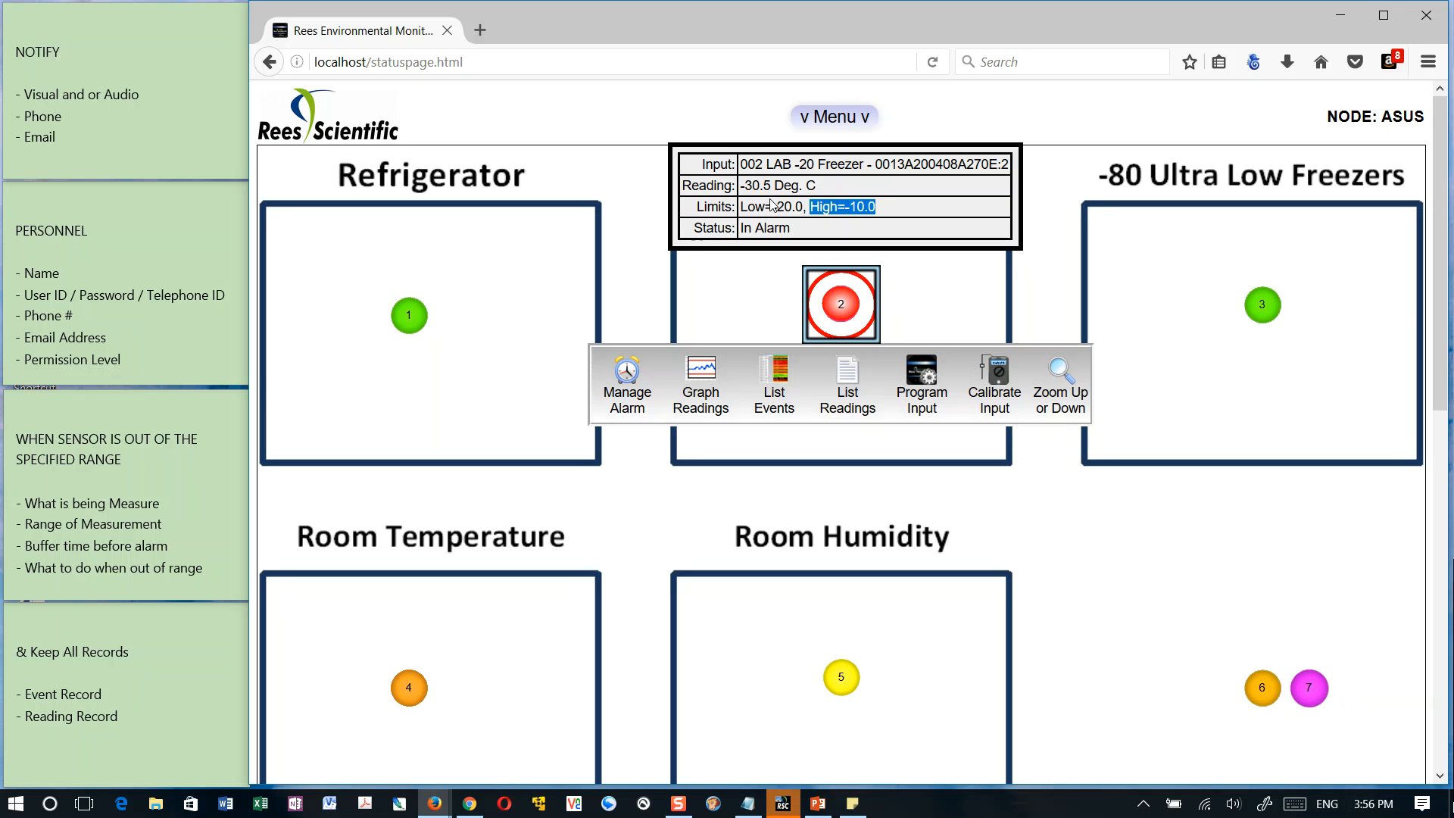
Highlight the -20 Freezer sensor's status, and show and highlight the -80 Ultra Low Freezers sensor's status for comparison
{"action": "left_click_drag", "start_coordinate": [695, 229], "coordinate": [797, 234]}
{"action": "left_click", "coordinate": [829, 235]}
{"action": "left_click", "coordinate": [1264, 312]}
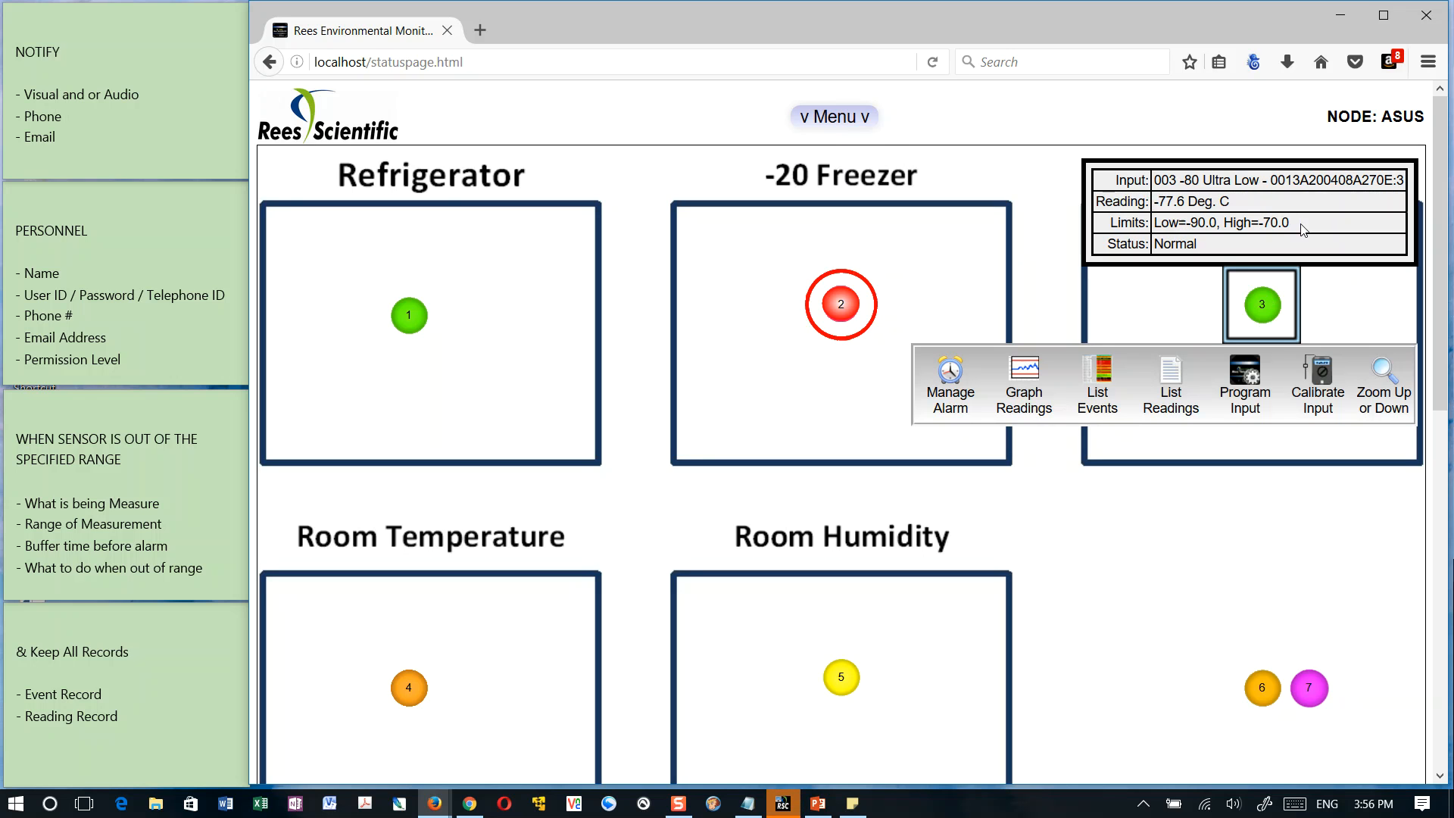
{"action": "double_click", "coordinate": [1174, 243]}
{"action": "left_click", "coordinate": [1229, 251]}
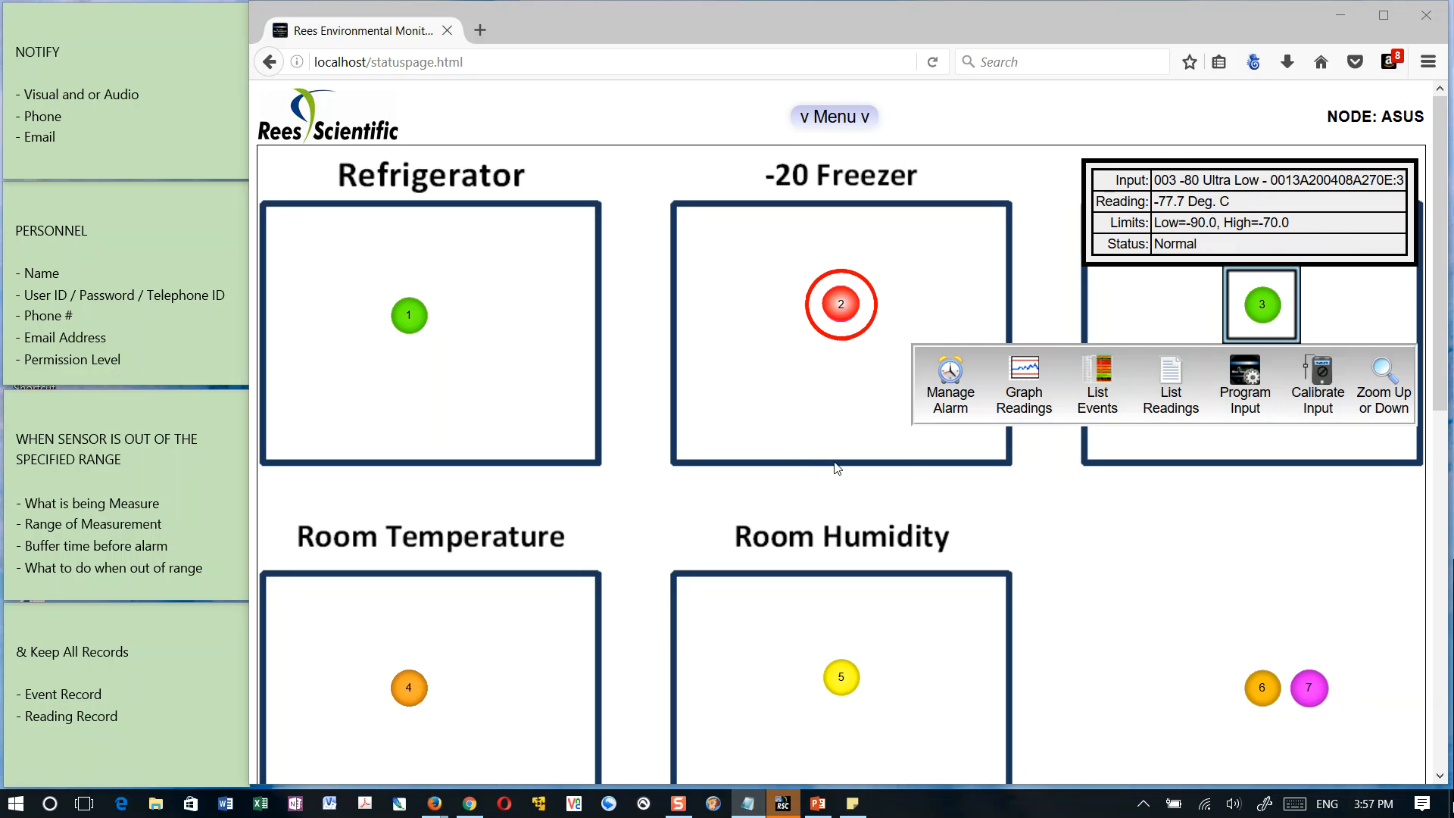
Check the sensor details of the Room Humidity input and the Refrigerator input
{"action": "left_click", "coordinate": [841, 678]}
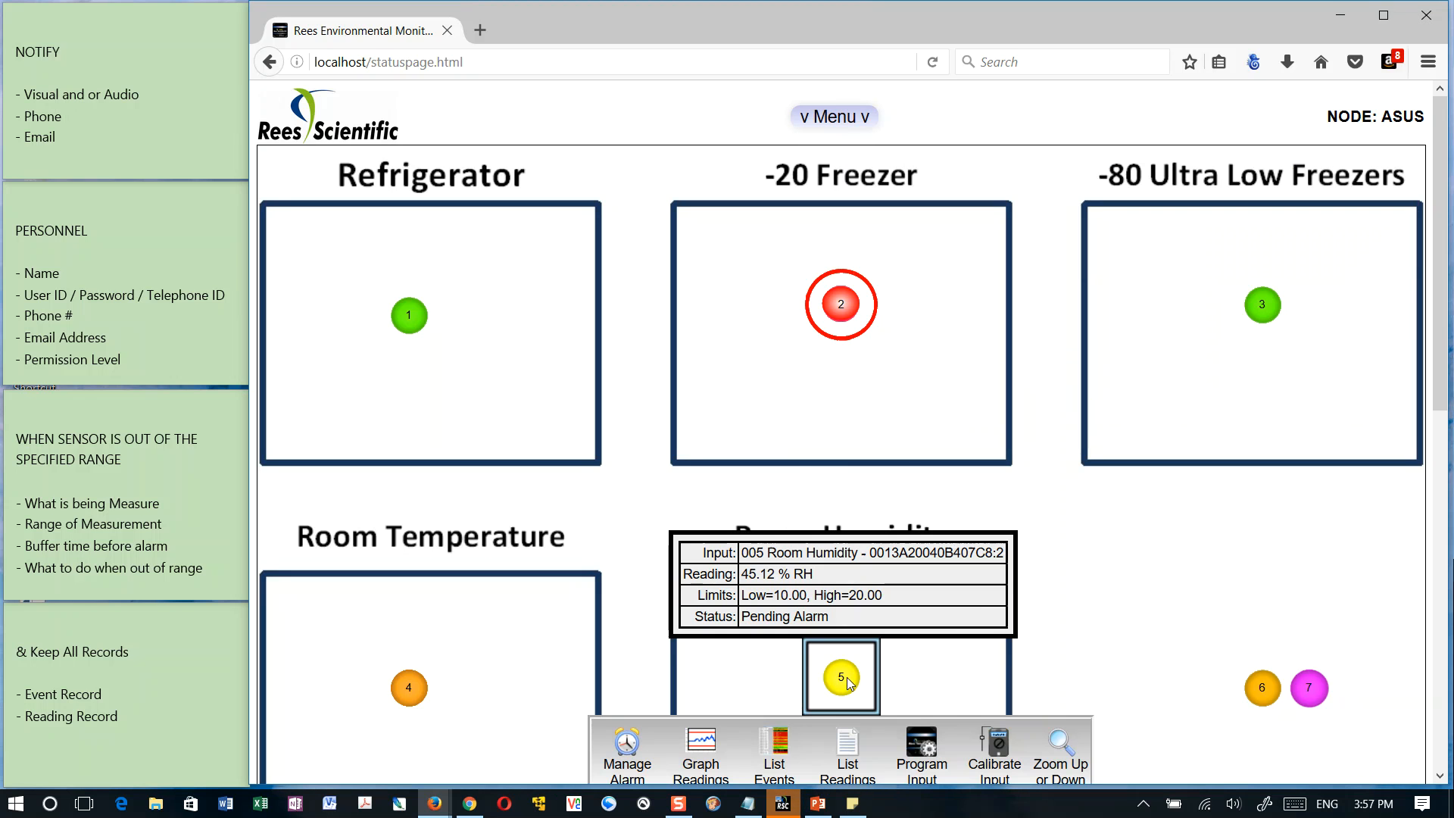
{"action": "left_click", "coordinate": [1152, 600]}
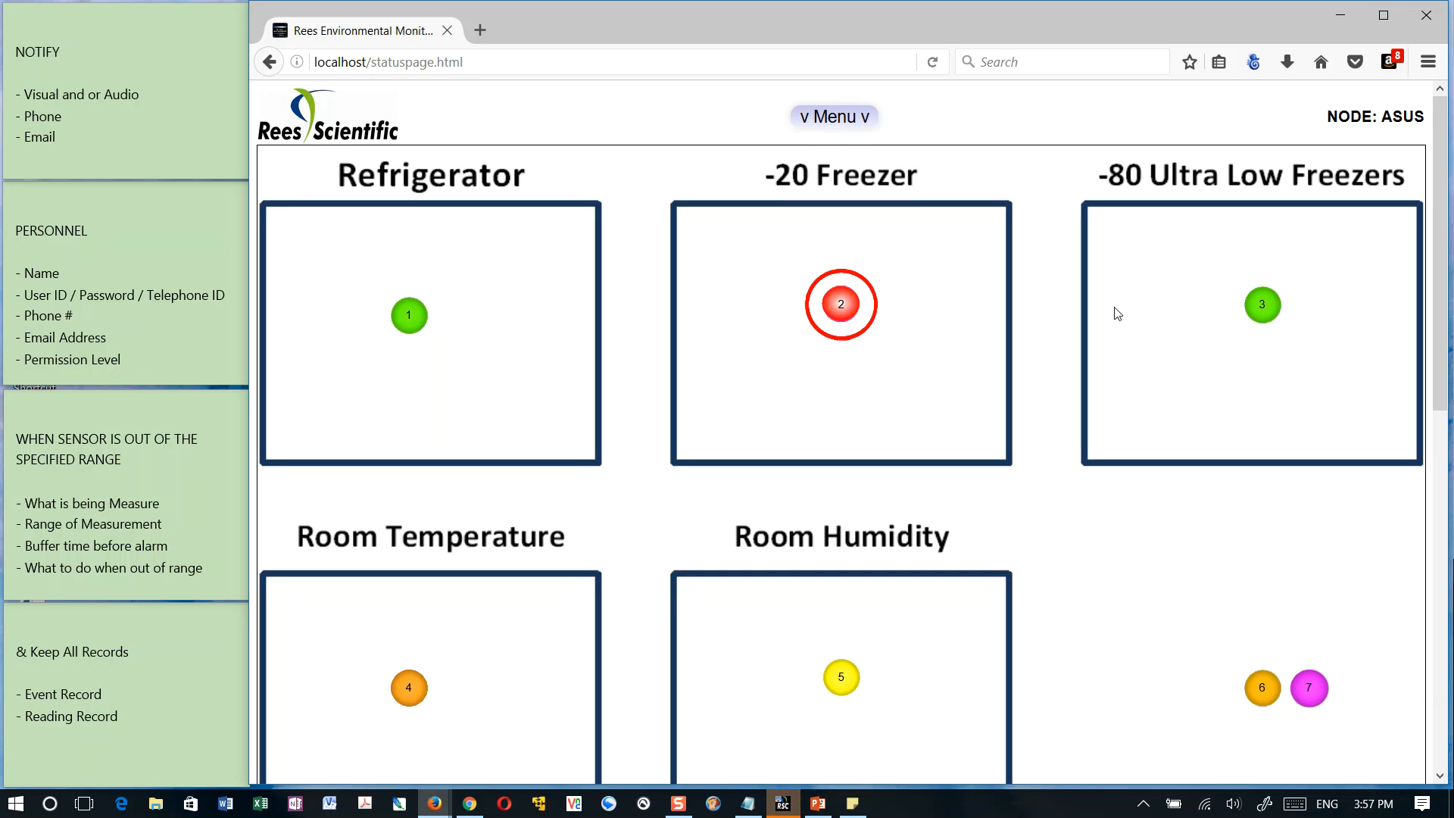
{"action": "scroll", "coordinate": [1117, 308], "scroll_direction": "down", "scroll_amount": 2}
{"action": "scroll", "coordinate": [1117, 307], "scroll_direction": "up", "scroll_amount": 2}
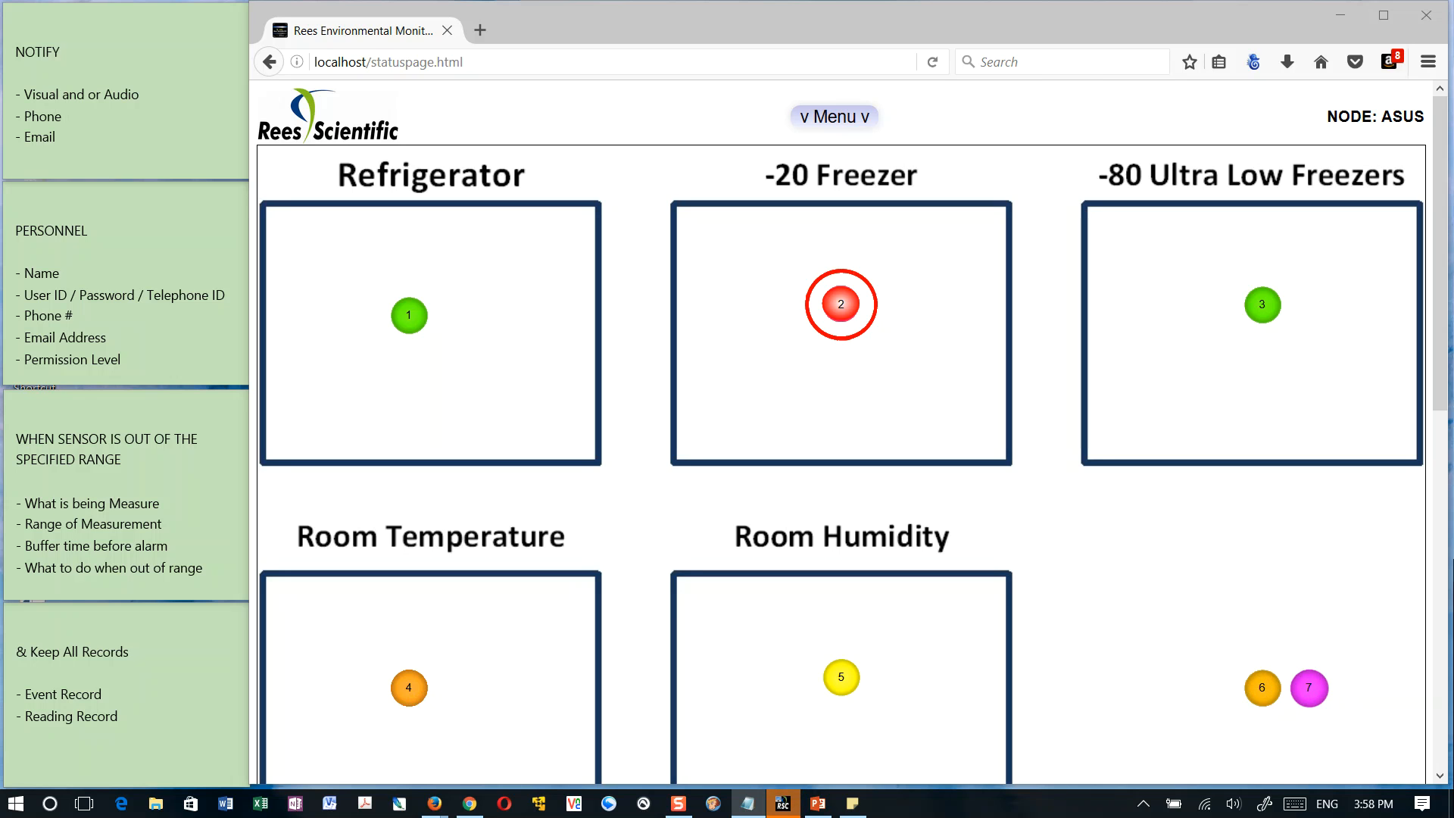
{"action": "left_click", "coordinate": [951, 409]}
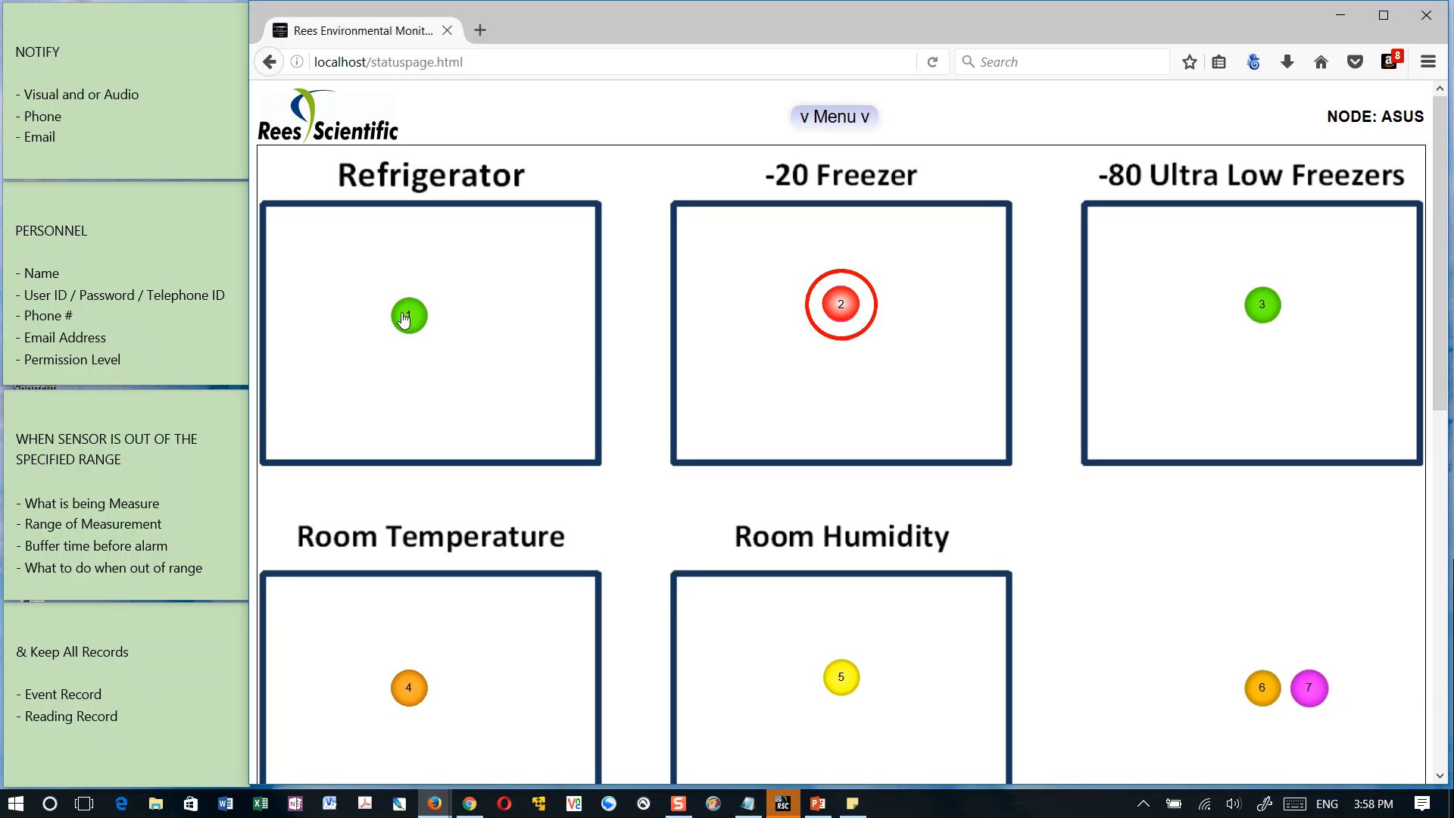
{"action": "left_click", "coordinate": [407, 317]}
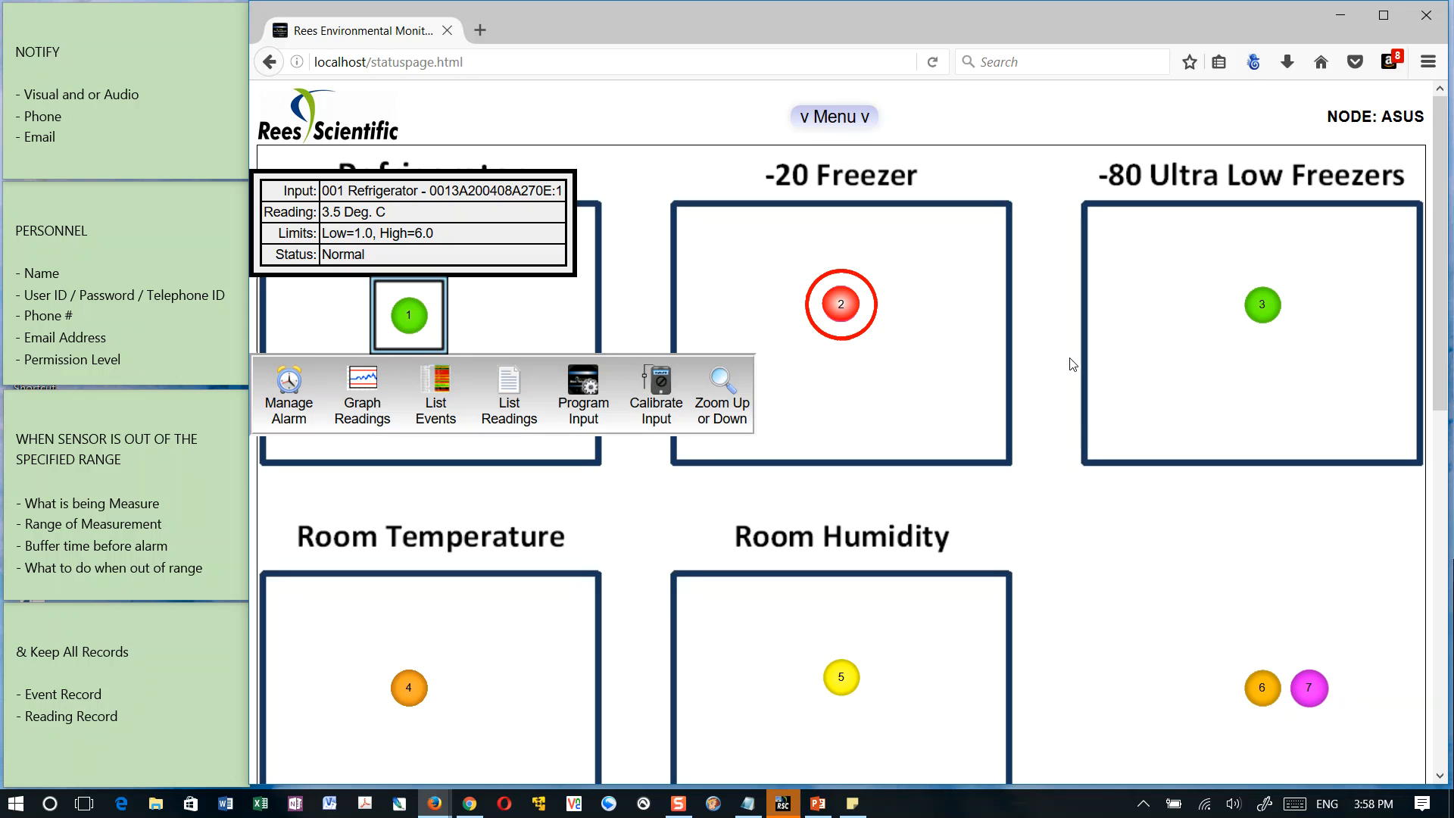
Show the Room Humidity sensor's details and highlight its limits, high limit and status
{"action": "left_click", "coordinate": [842, 676]}
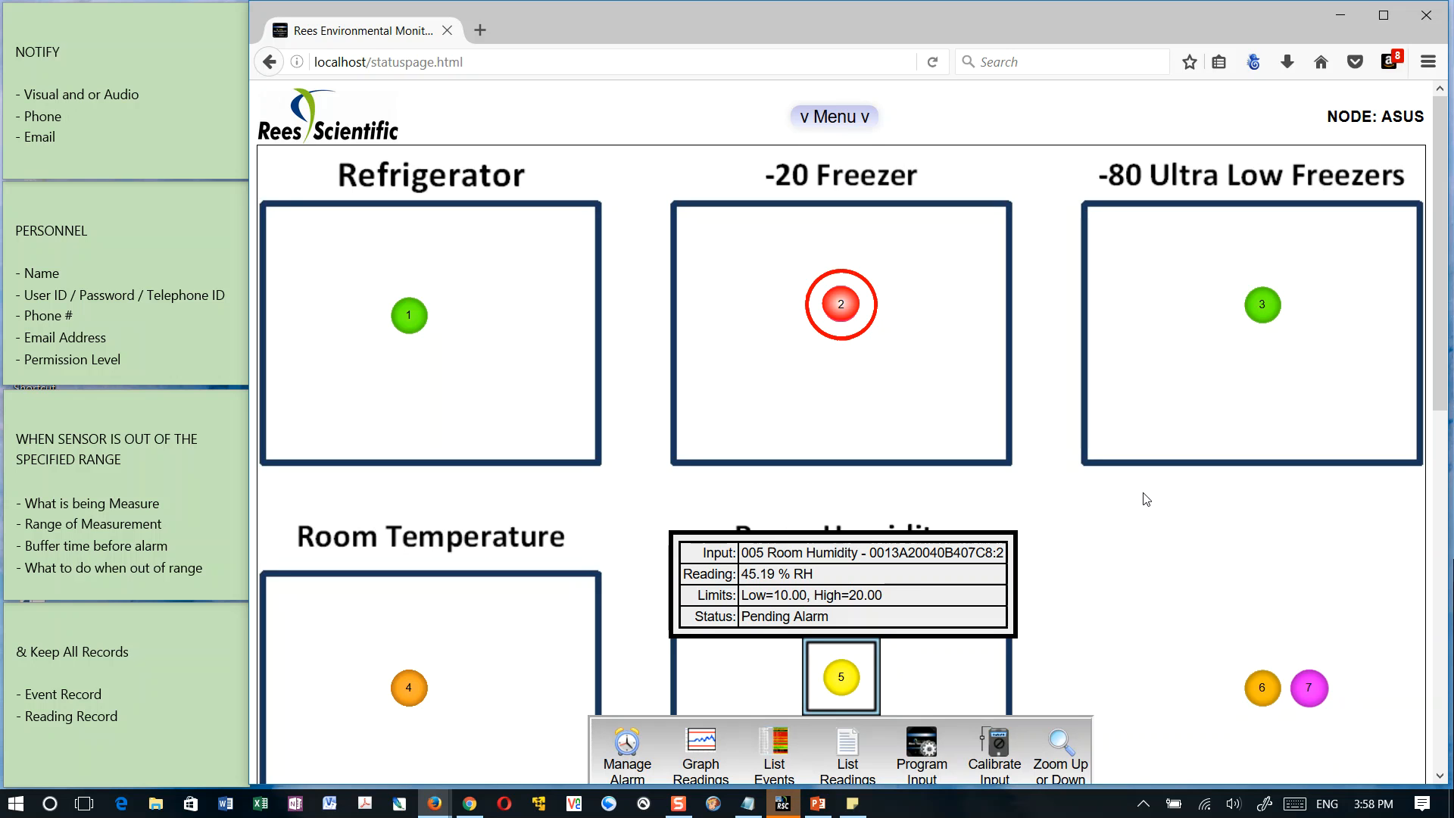
{"action": "left_click_drag", "start_coordinate": [750, 617], "coordinate": [818, 616]}
{"action": "left_click_drag", "start_coordinate": [773, 596], "coordinate": [866, 595]}
{"action": "left_click", "coordinate": [852, 600]}
{"action": "left_click_drag", "start_coordinate": [857, 595], "coordinate": [877, 595]}
{"action": "left_click", "coordinate": [837, 620]}
{"action": "left_click_drag", "start_coordinate": [750, 616], "coordinate": [832, 617]}
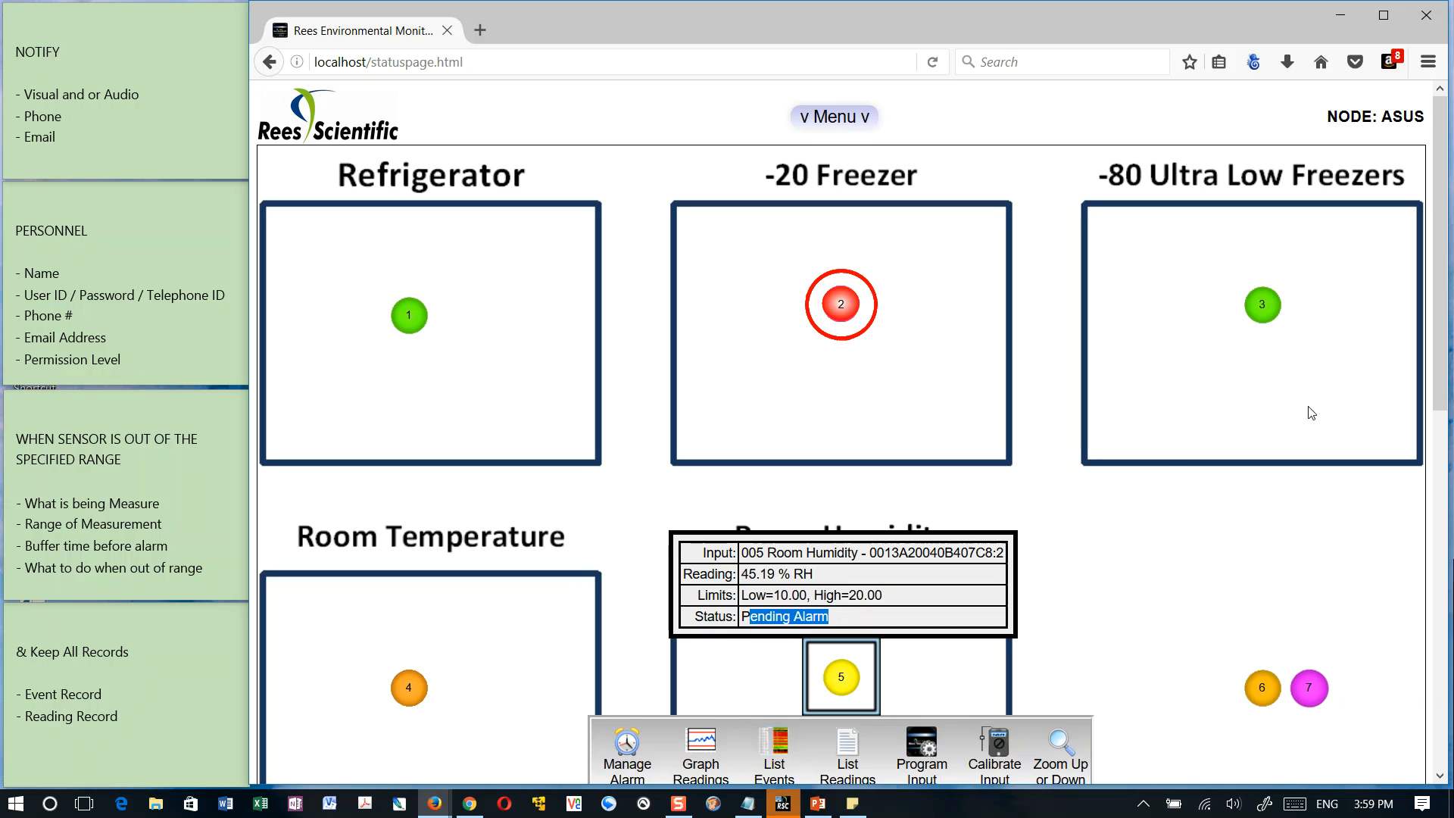
{"action": "key", "text": "alt+Tab"}
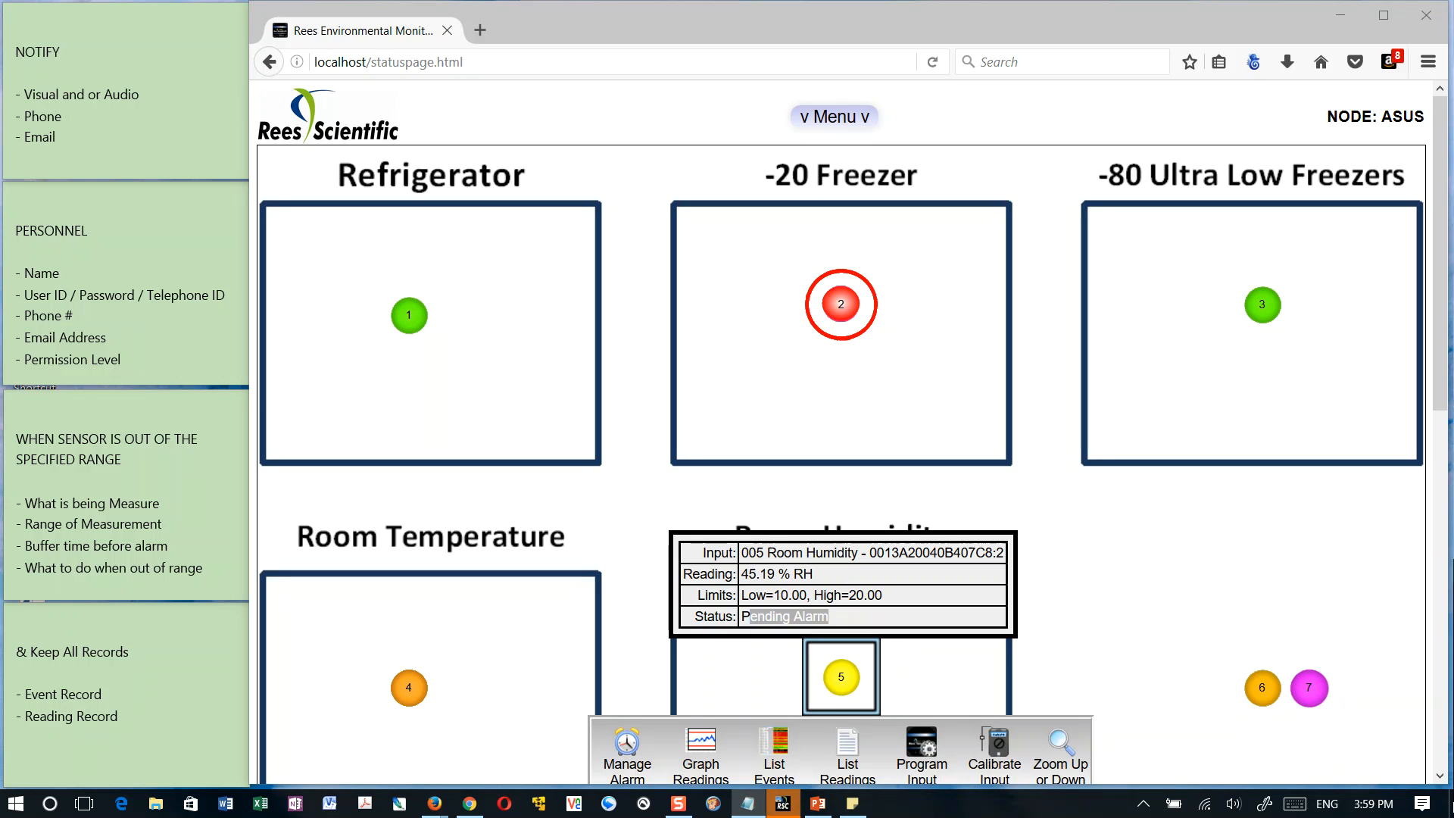
Compare the details of the -20 Freezer and Room Humidity sensors, check sensor 6, and close its details
{"action": "left_click", "coordinate": [857, 309]}
{"action": "left_click", "coordinate": [840, 676]}
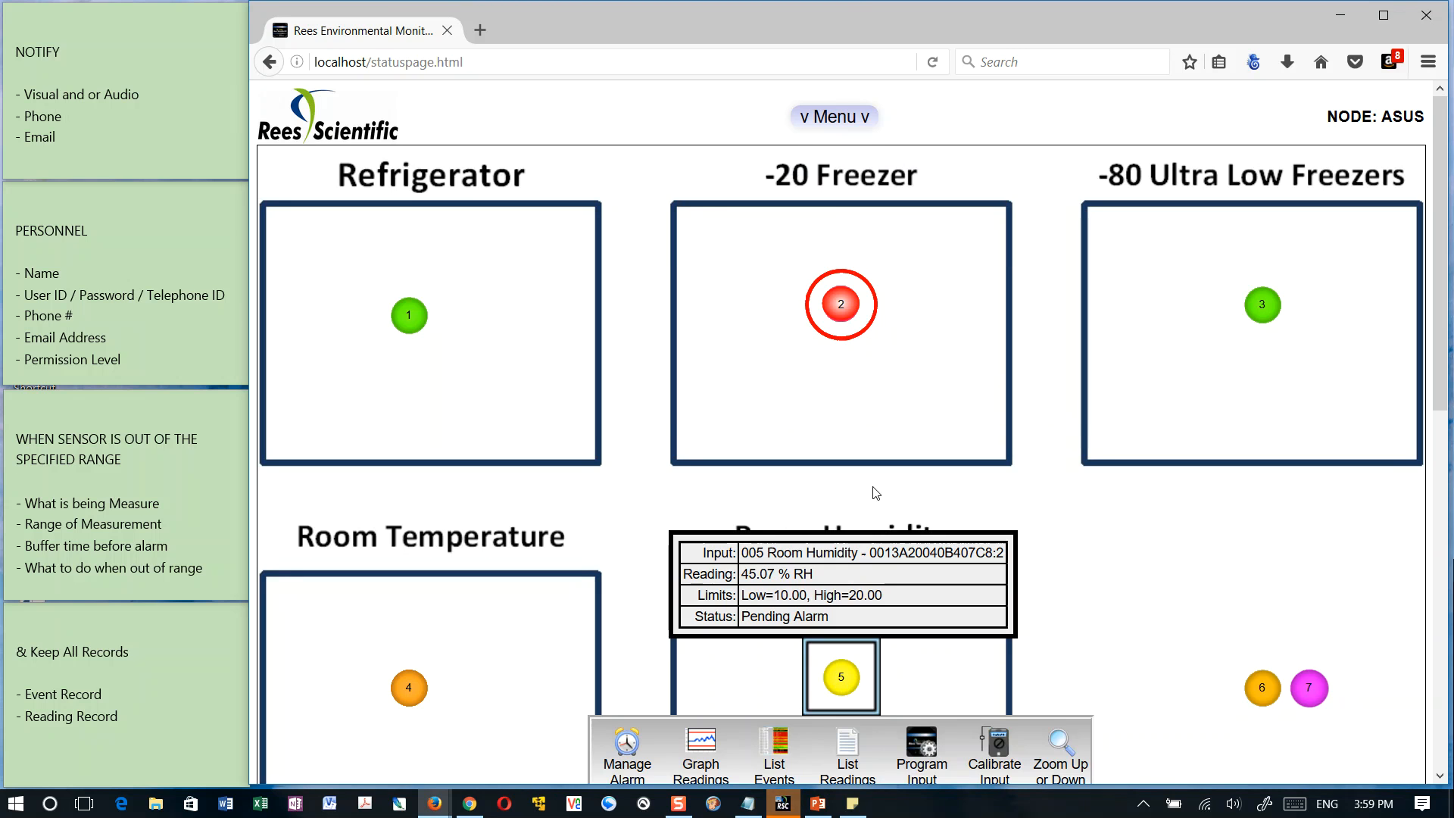
{"action": "left_click", "coordinate": [847, 306]}
{"action": "left_click", "coordinate": [1072, 620]}
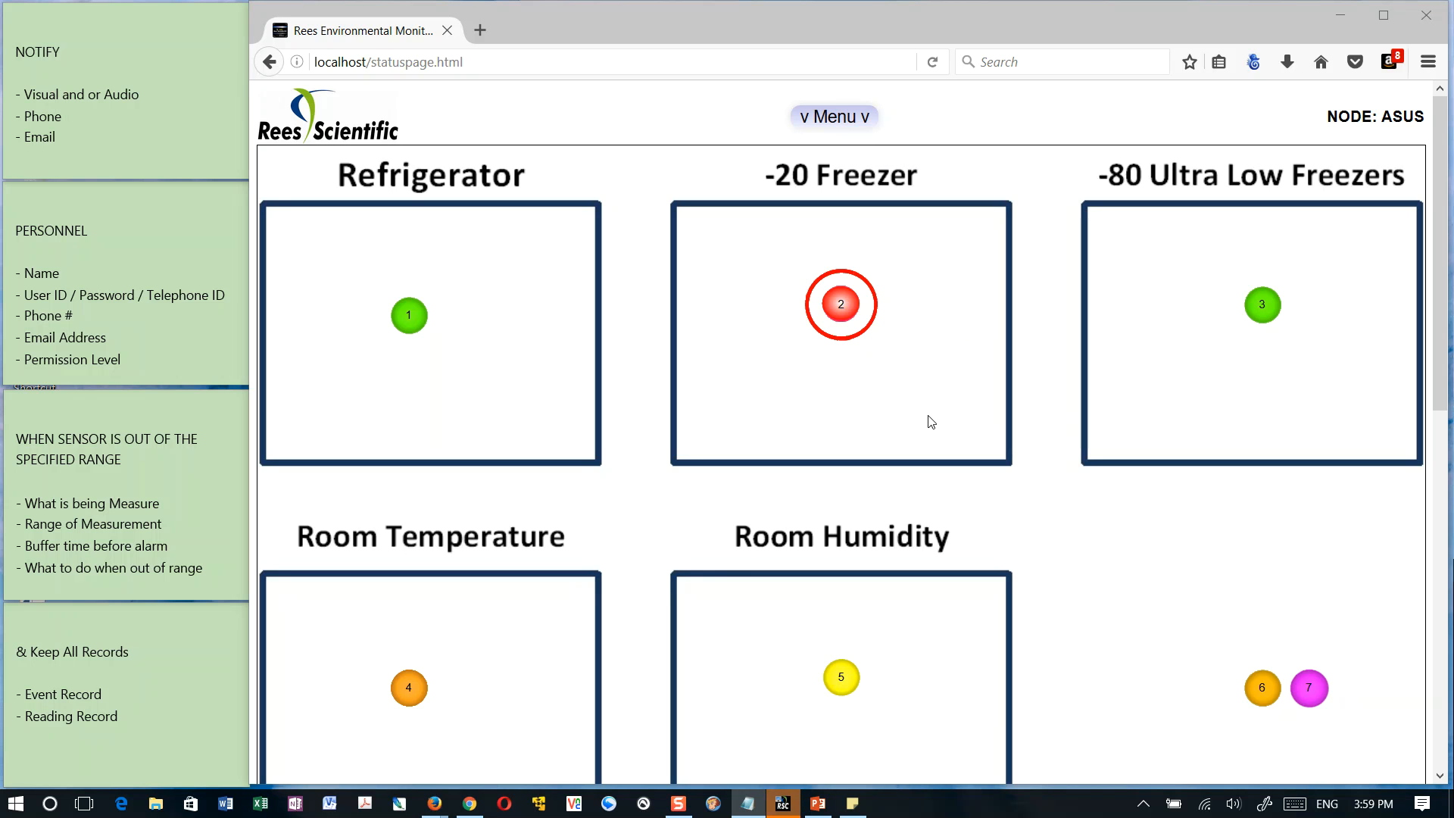
{"action": "left_click", "coordinate": [856, 639]}
{"action": "left_click", "coordinate": [1261, 691]}
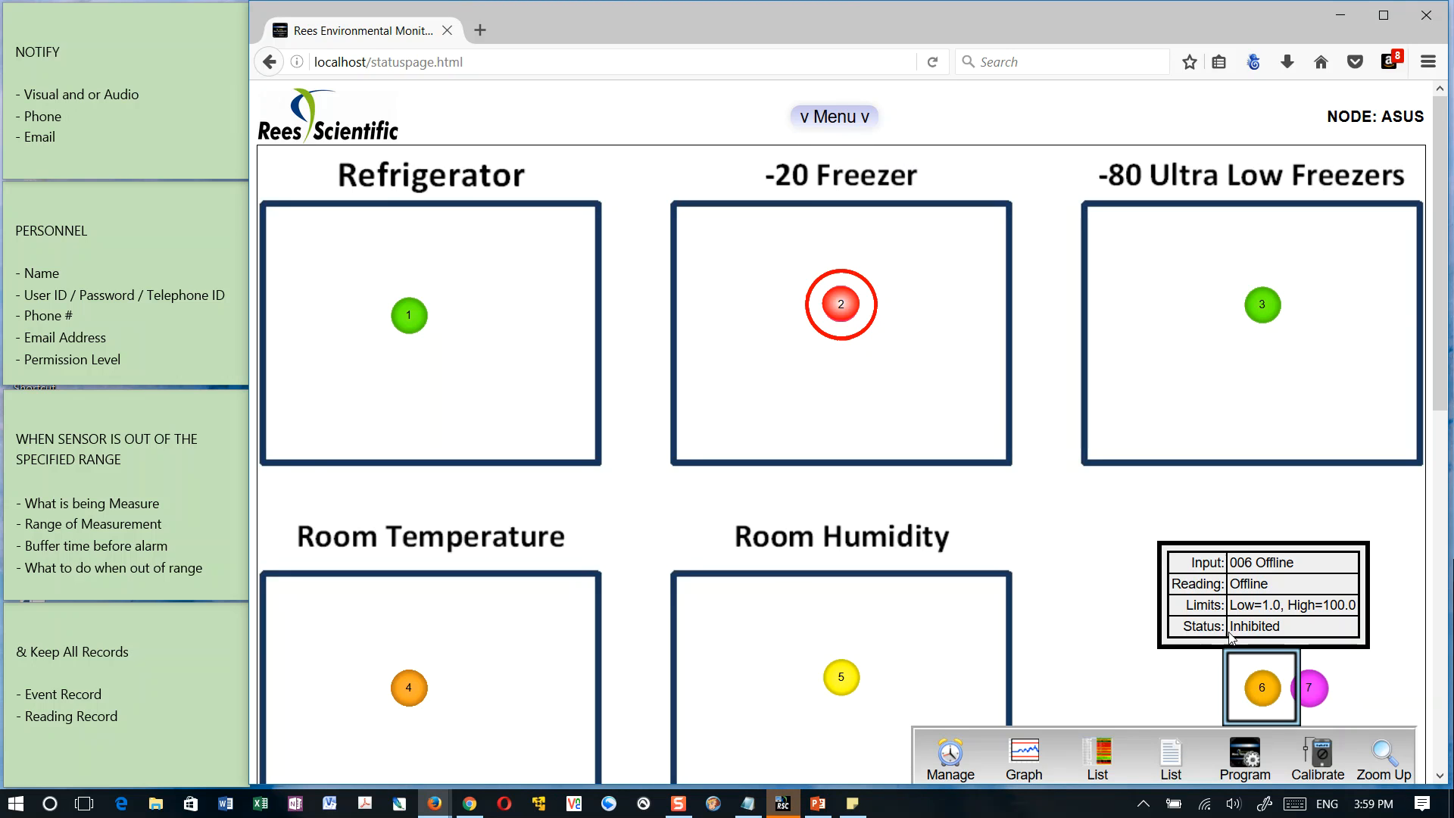
{"action": "left_click", "coordinate": [943, 640]}
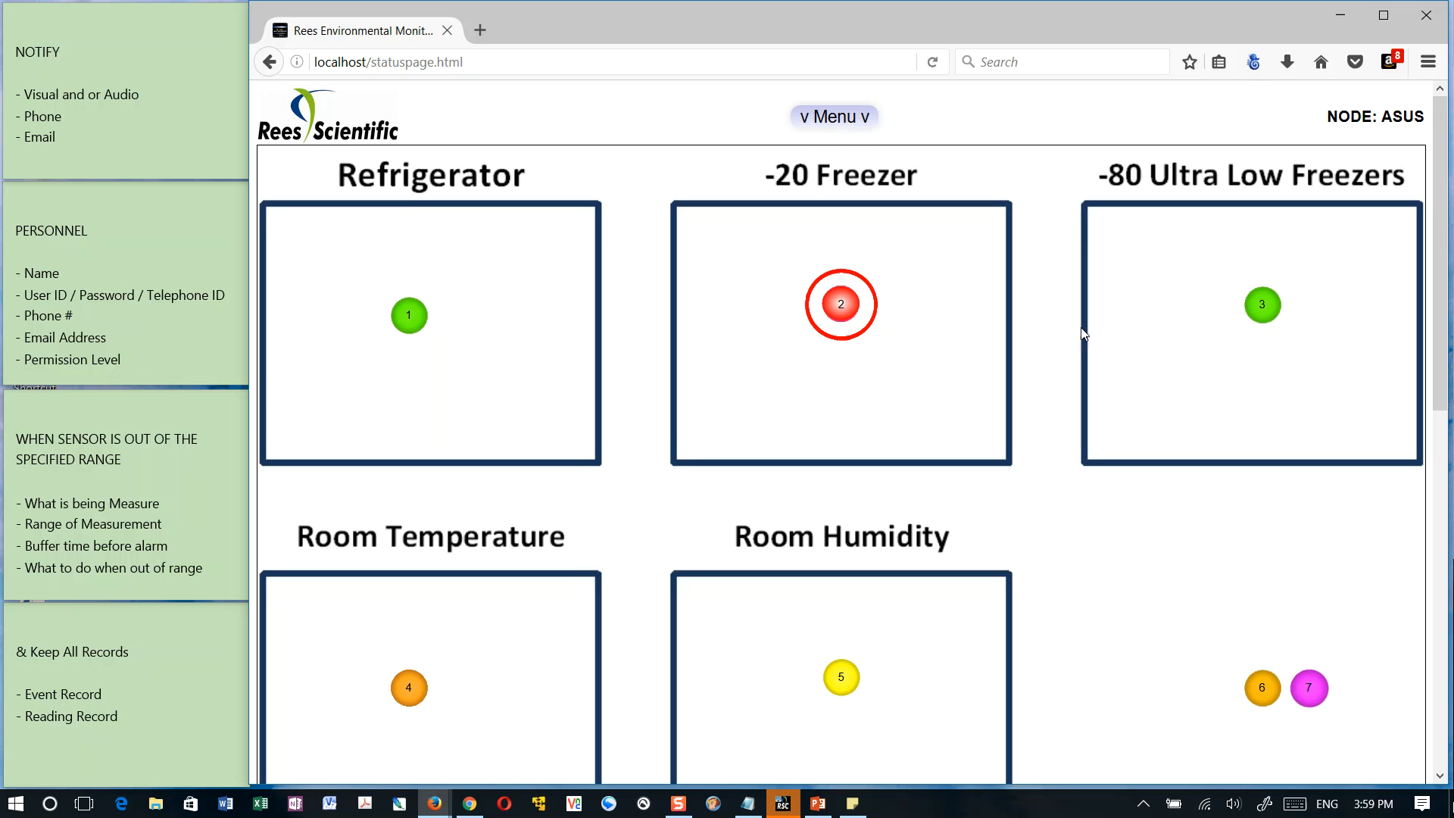
Inhibit the 001 Refrigerator input's alarm for 0.02 hours
{"action": "left_click", "coordinate": [409, 315]}
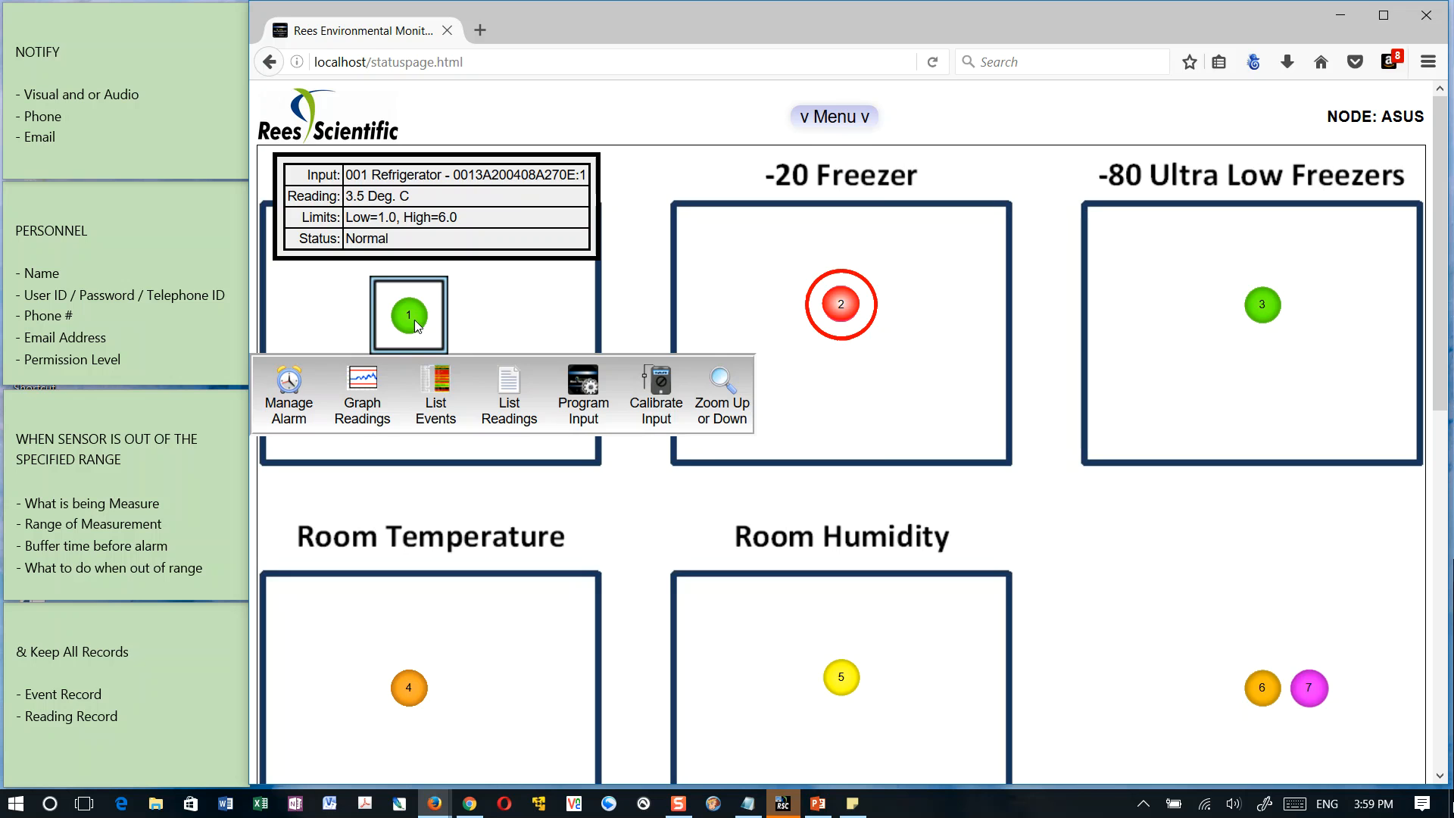
{"action": "left_click", "coordinate": [290, 404]}
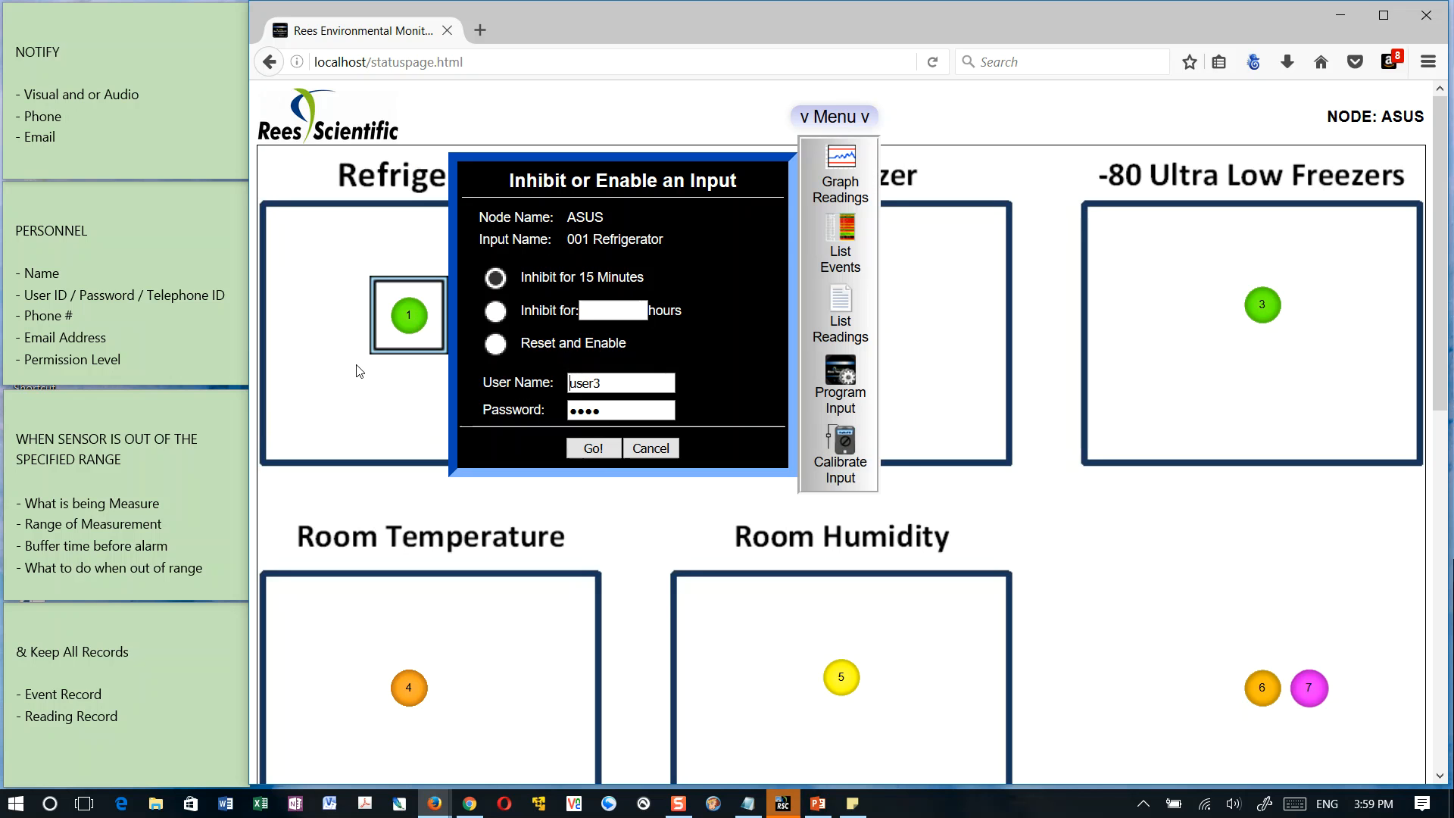
{"action": "left_click", "coordinate": [496, 311]}
{"action": "left_click", "coordinate": [599, 309]}
{"action": "type", "text": "0.02"}
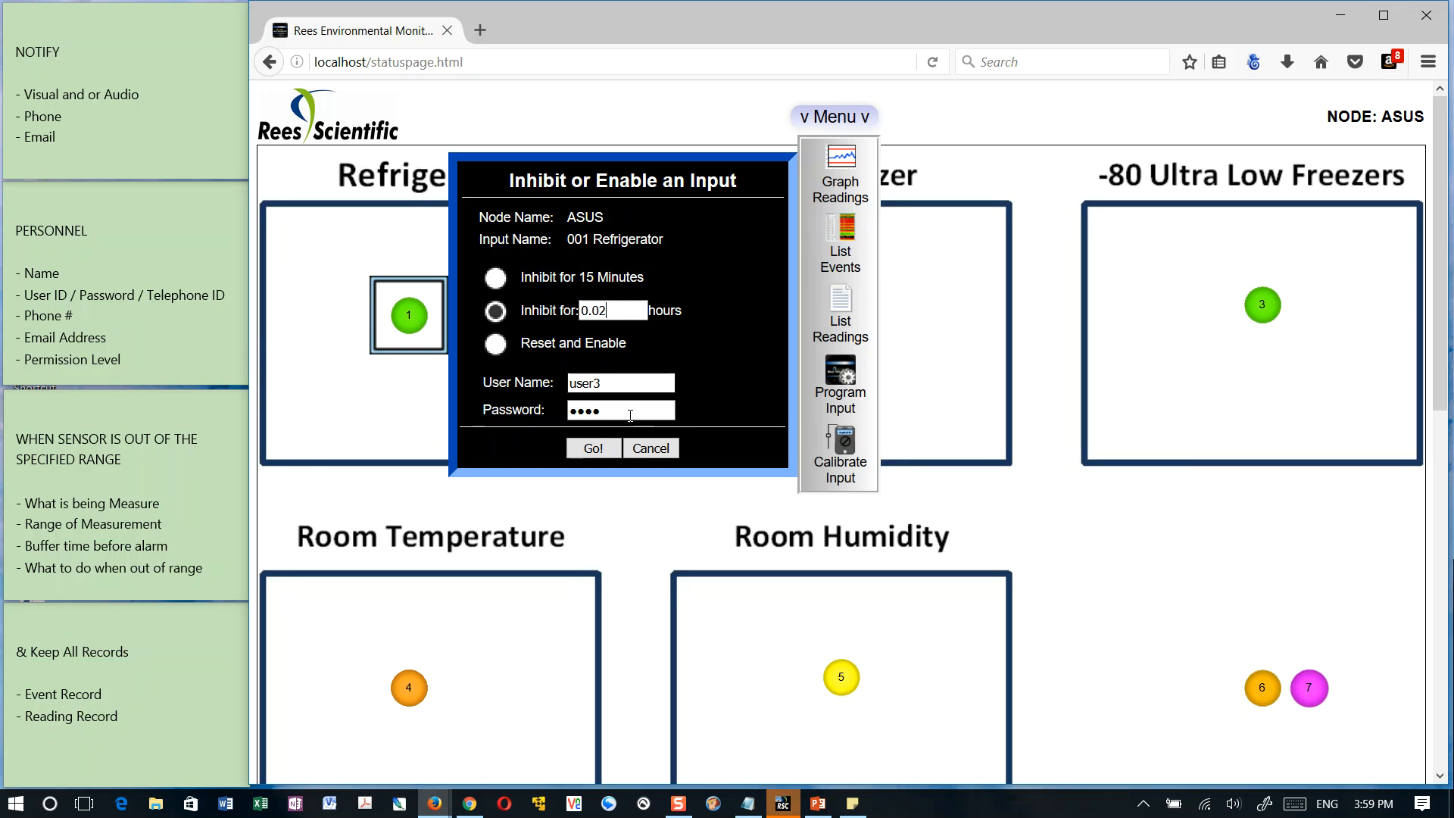
{"action": "left_click", "coordinate": [610, 447]}
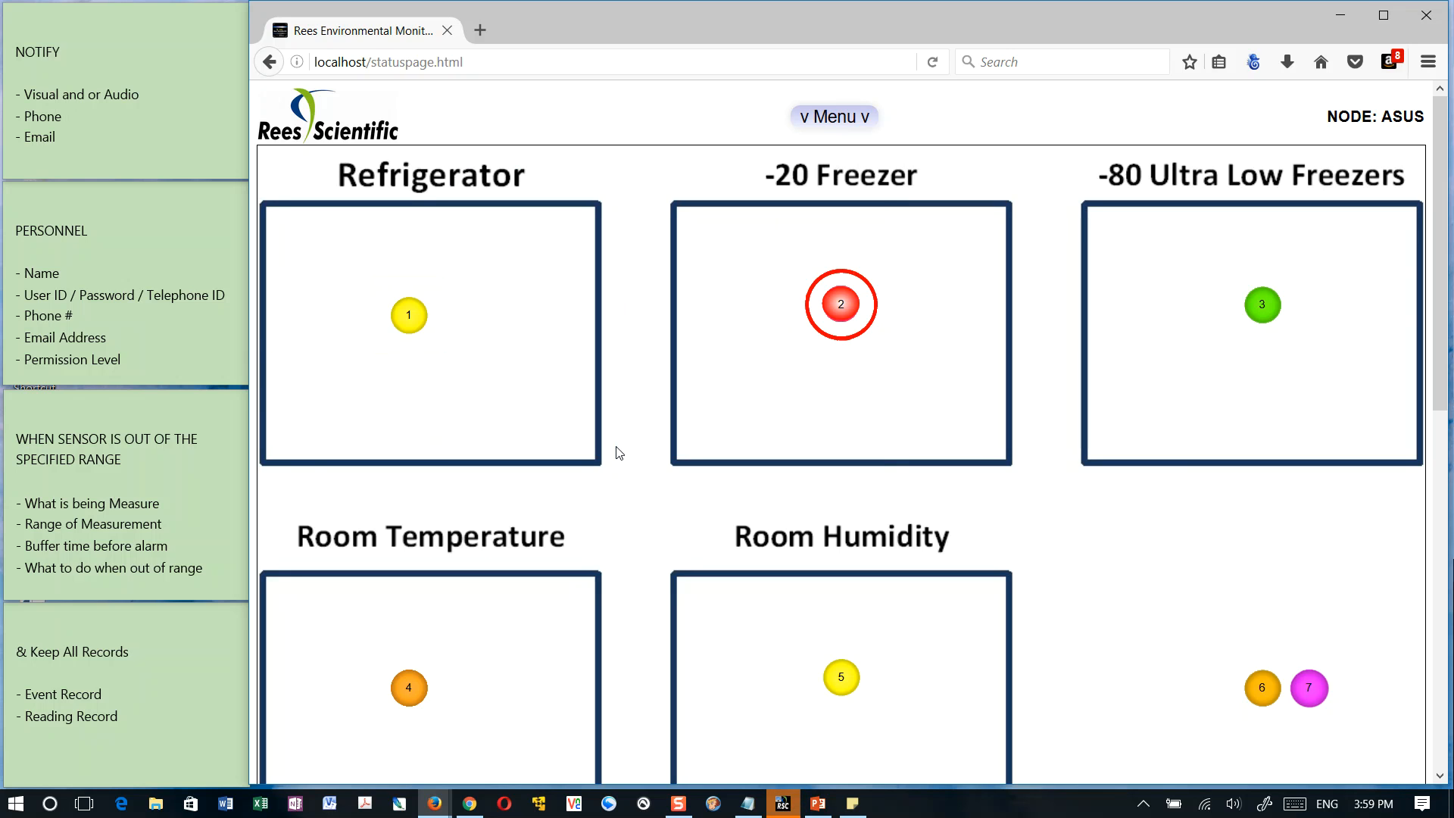
Show the Refrigerator sensor's details, highlight its status, and close the details
{"action": "left_click", "coordinate": [409, 315]}
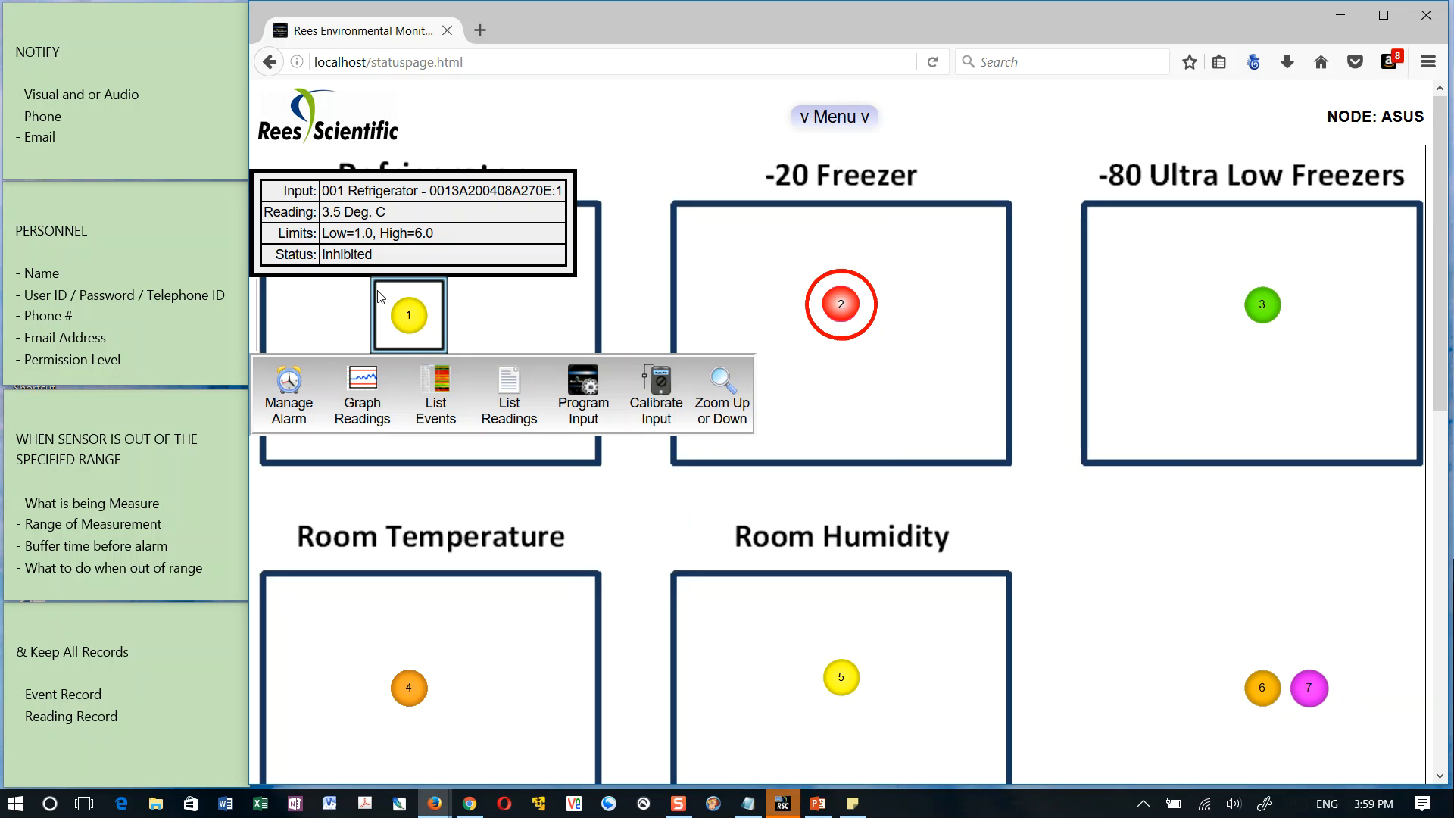
{"action": "left_click_drag", "start_coordinate": [327, 256], "coordinate": [384, 252]}
{"action": "left_click", "coordinate": [386, 251]}
{"action": "left_click", "coordinate": [720, 284]}
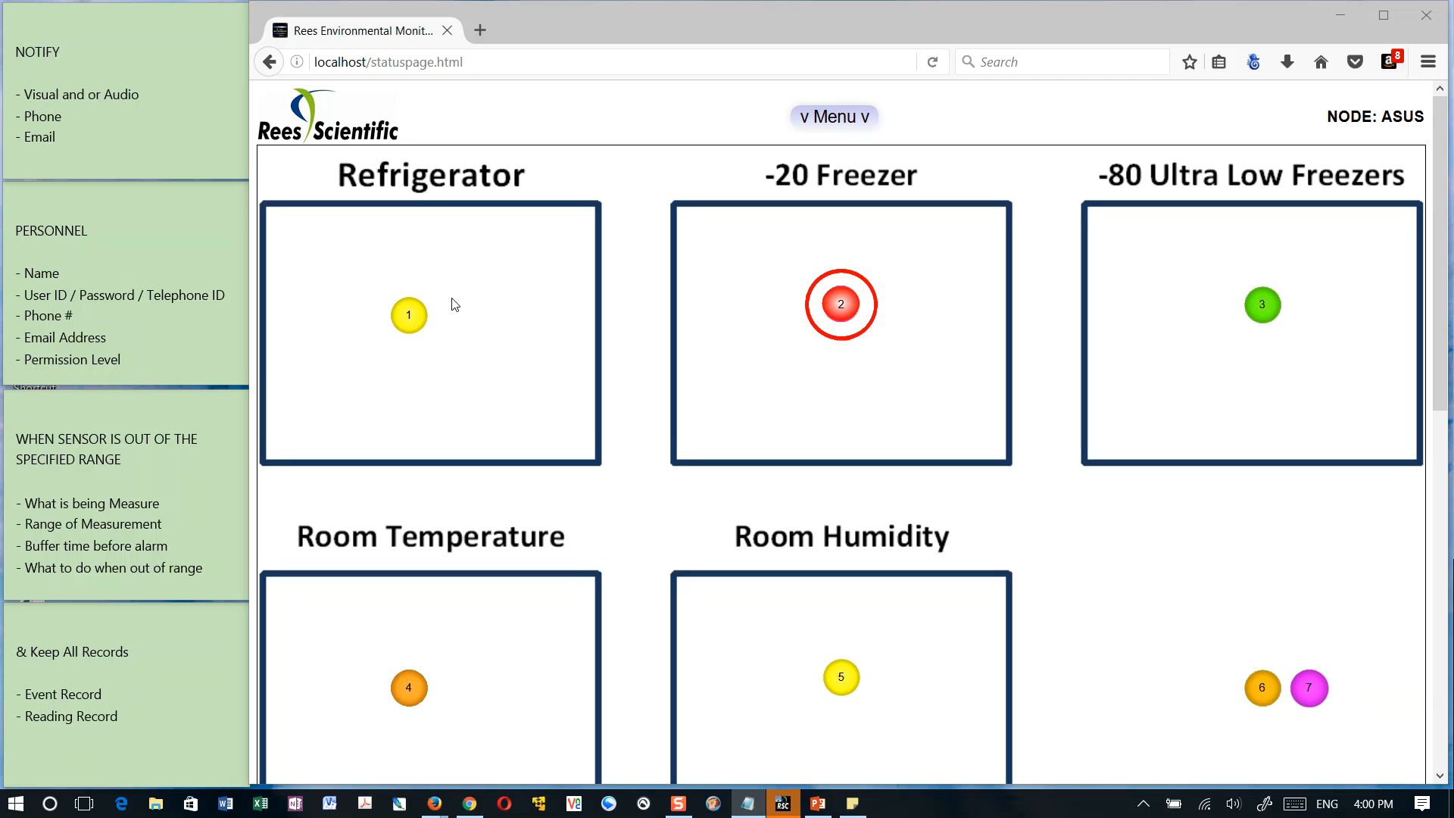
Reopen the Refrigerator sensor's details, highlight its status and current reading, and close them
{"action": "left_click", "coordinate": [416, 315]}
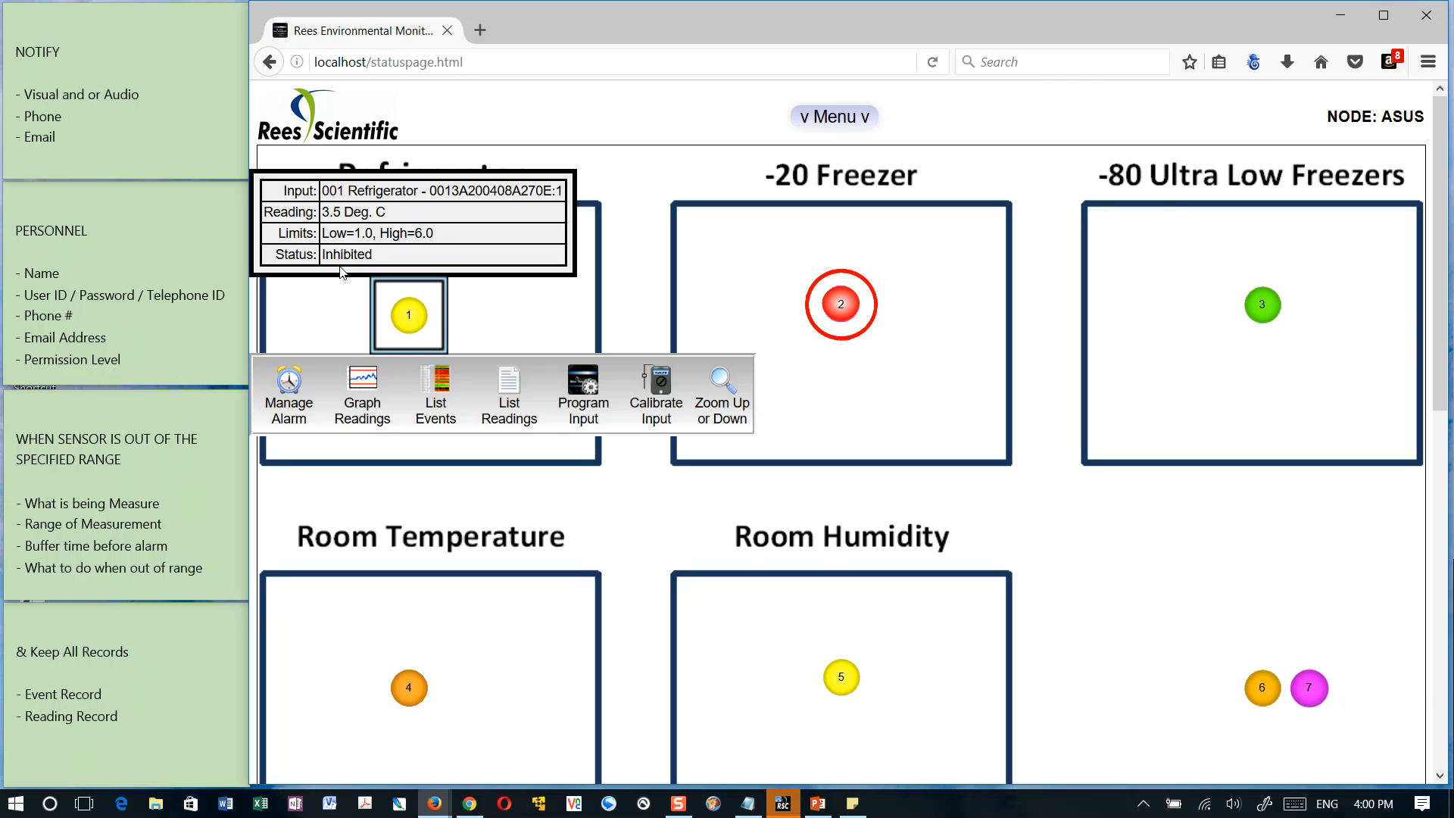
{"action": "left_click_drag", "start_coordinate": [324, 256], "coordinate": [390, 258]}
{"action": "left_click", "coordinate": [393, 257]}
{"action": "left_click_drag", "start_coordinate": [320, 217], "coordinate": [429, 224]}
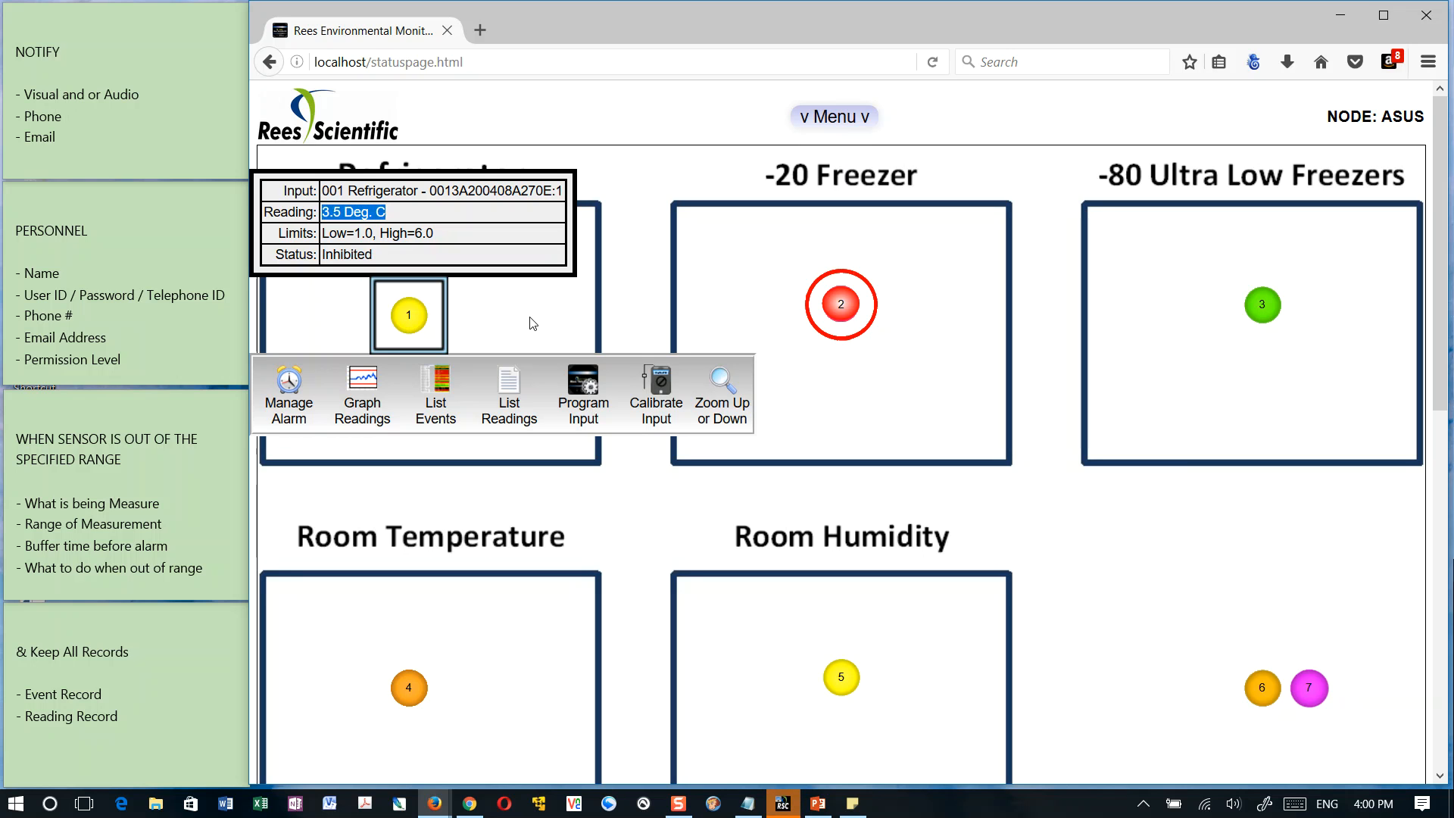
{"action": "left_click", "coordinate": [636, 316]}
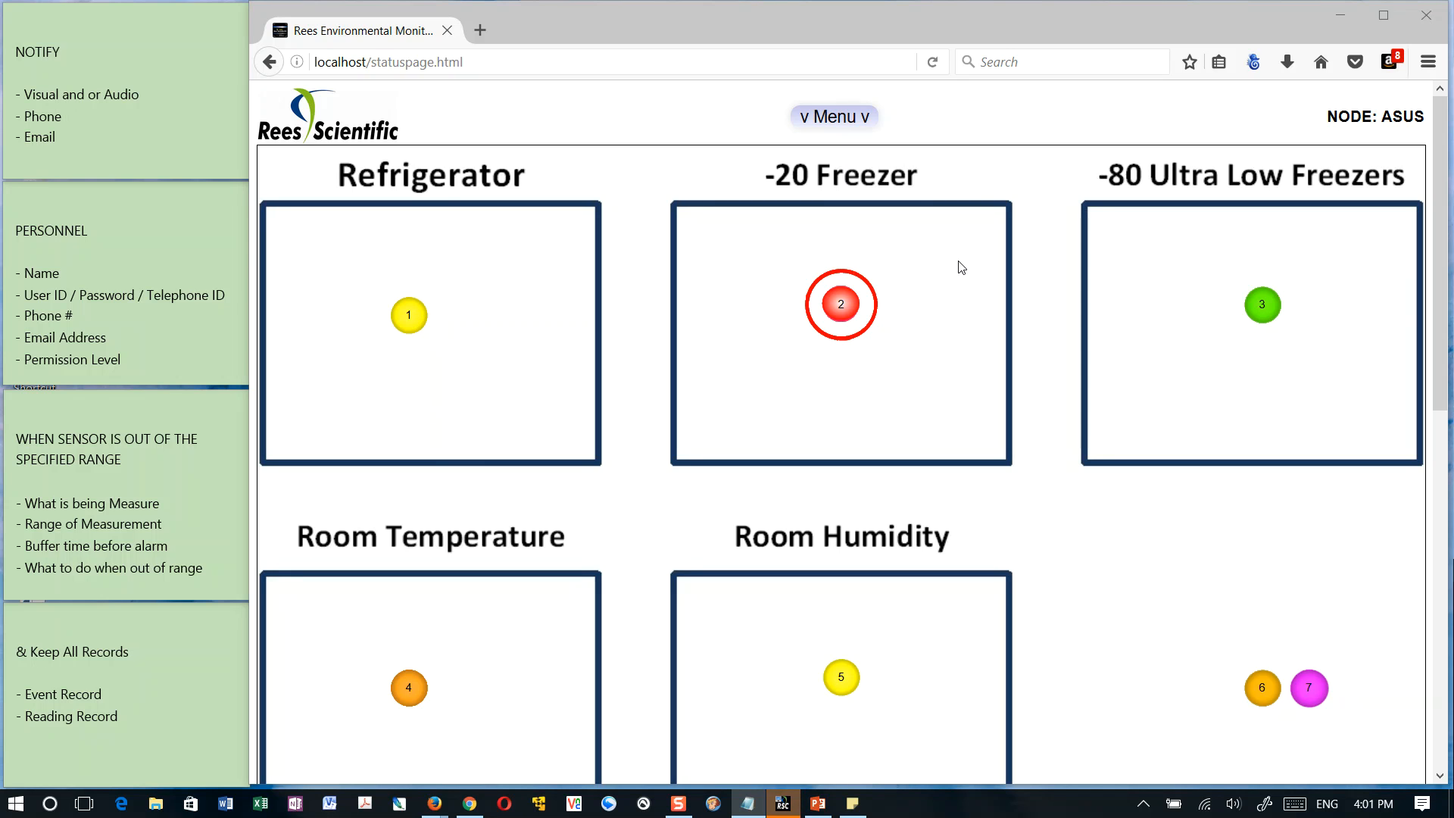
Open the input programming for the -20 Freezer sensor, logging in with another account's user name and password
{"action": "left_click", "coordinate": [849, 321]}
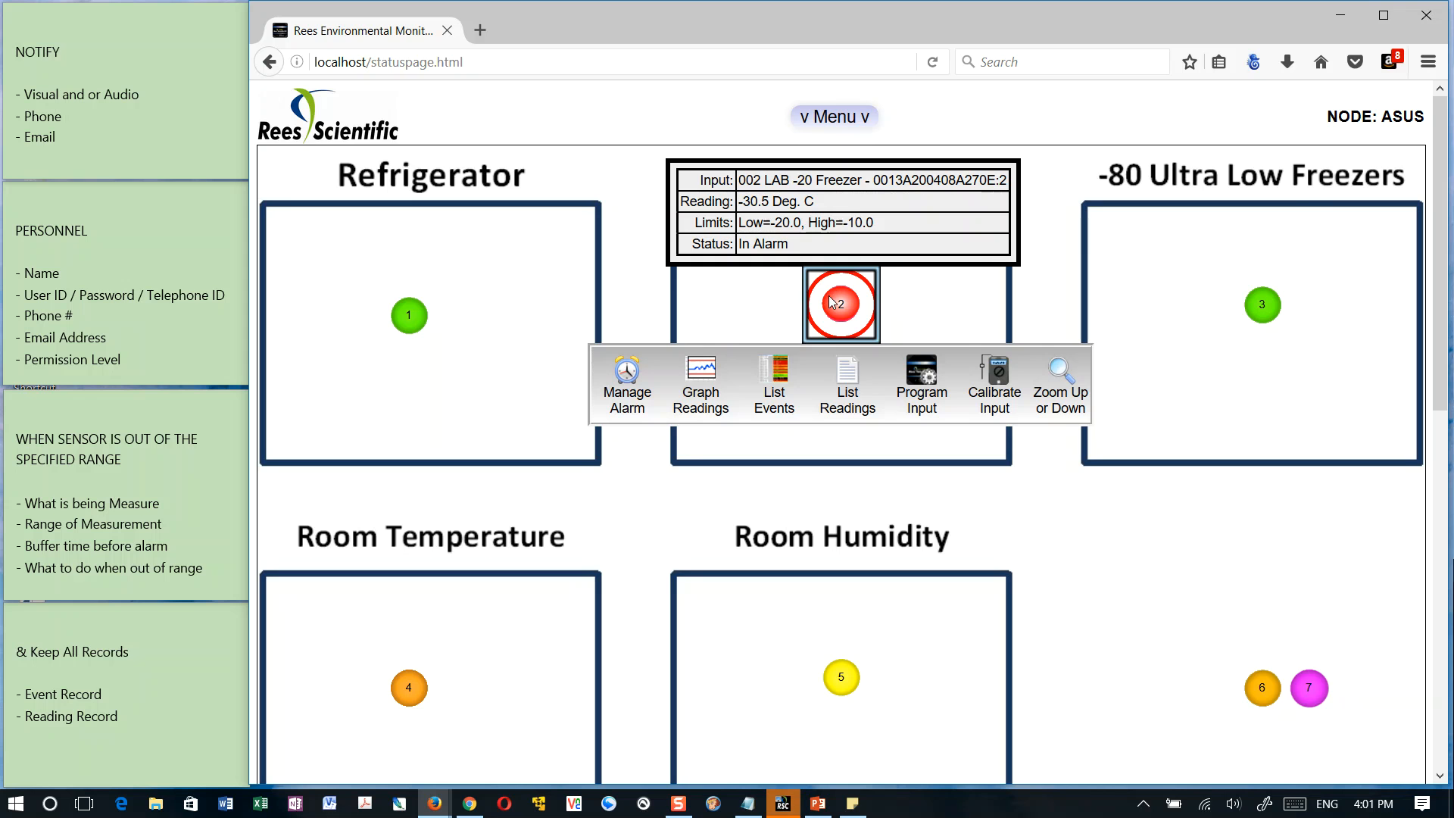
{"action": "left_click", "coordinate": [924, 370]}
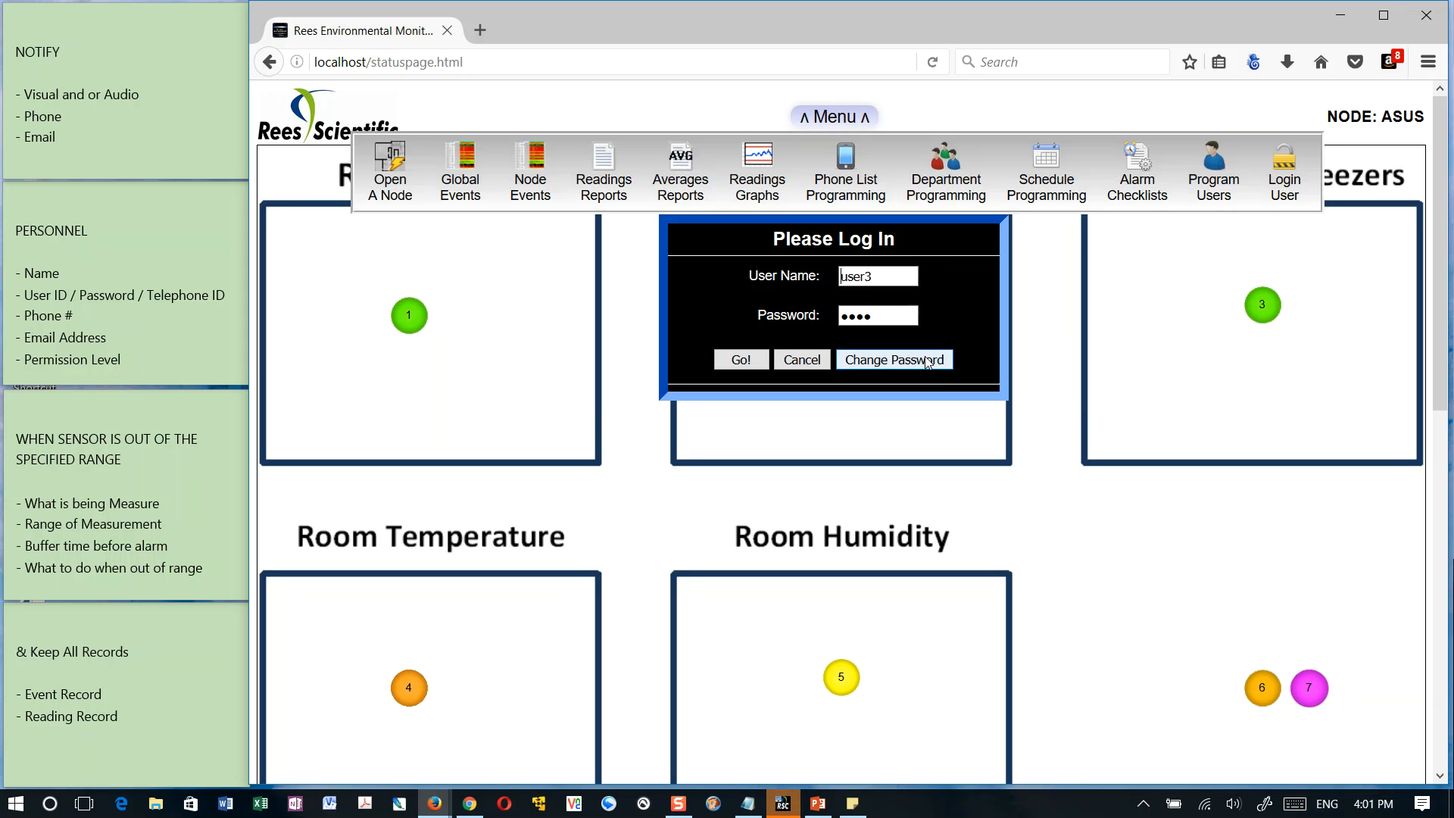
{"action": "double_click", "coordinate": [900, 286]}
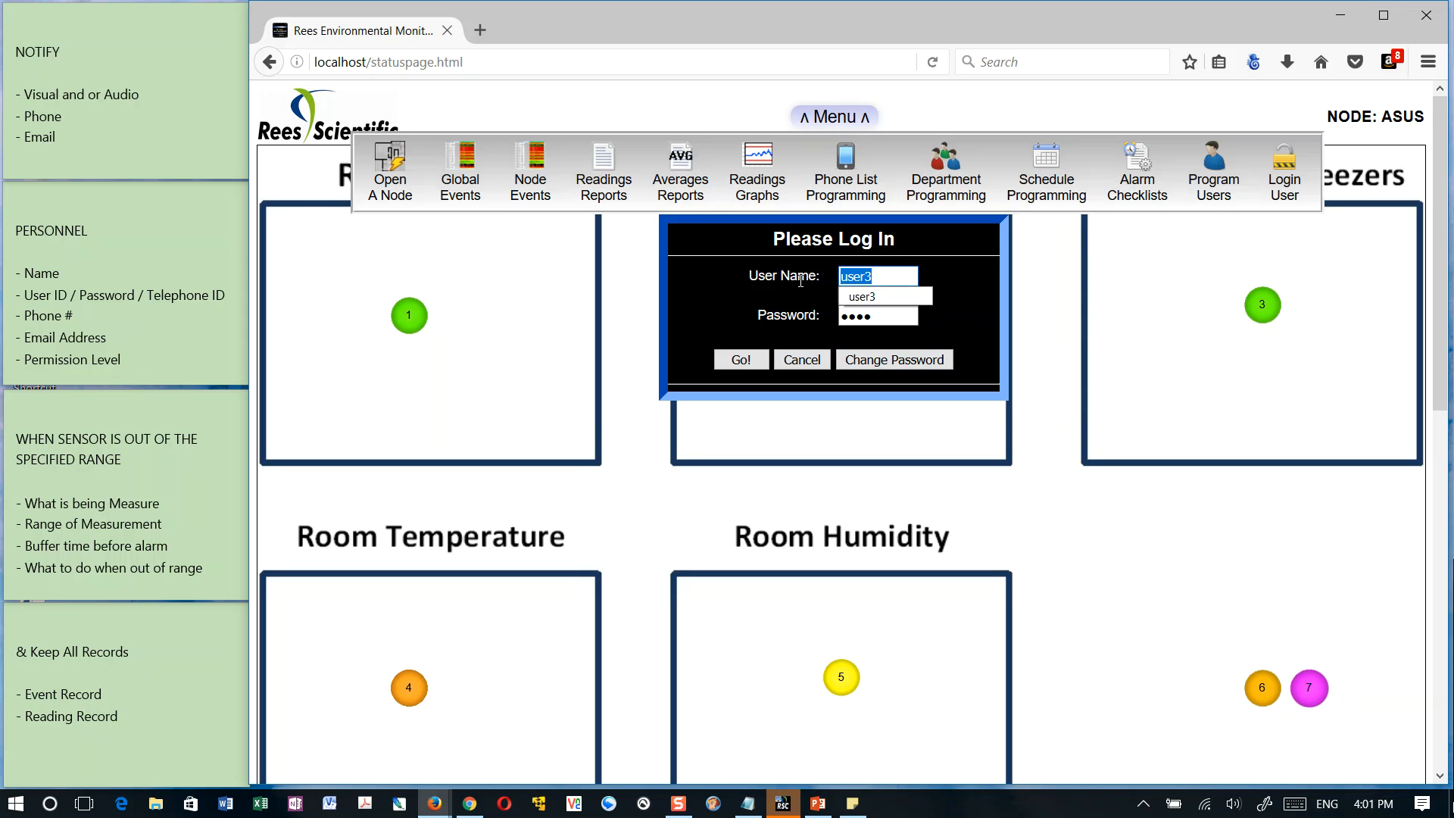
{"action": "type", "text": "jon/rees"}
{"action": "key", "text": "Tab"}
{"action": "type", "text": "••••"}
{"action": "left_click", "coordinate": [736, 359]}
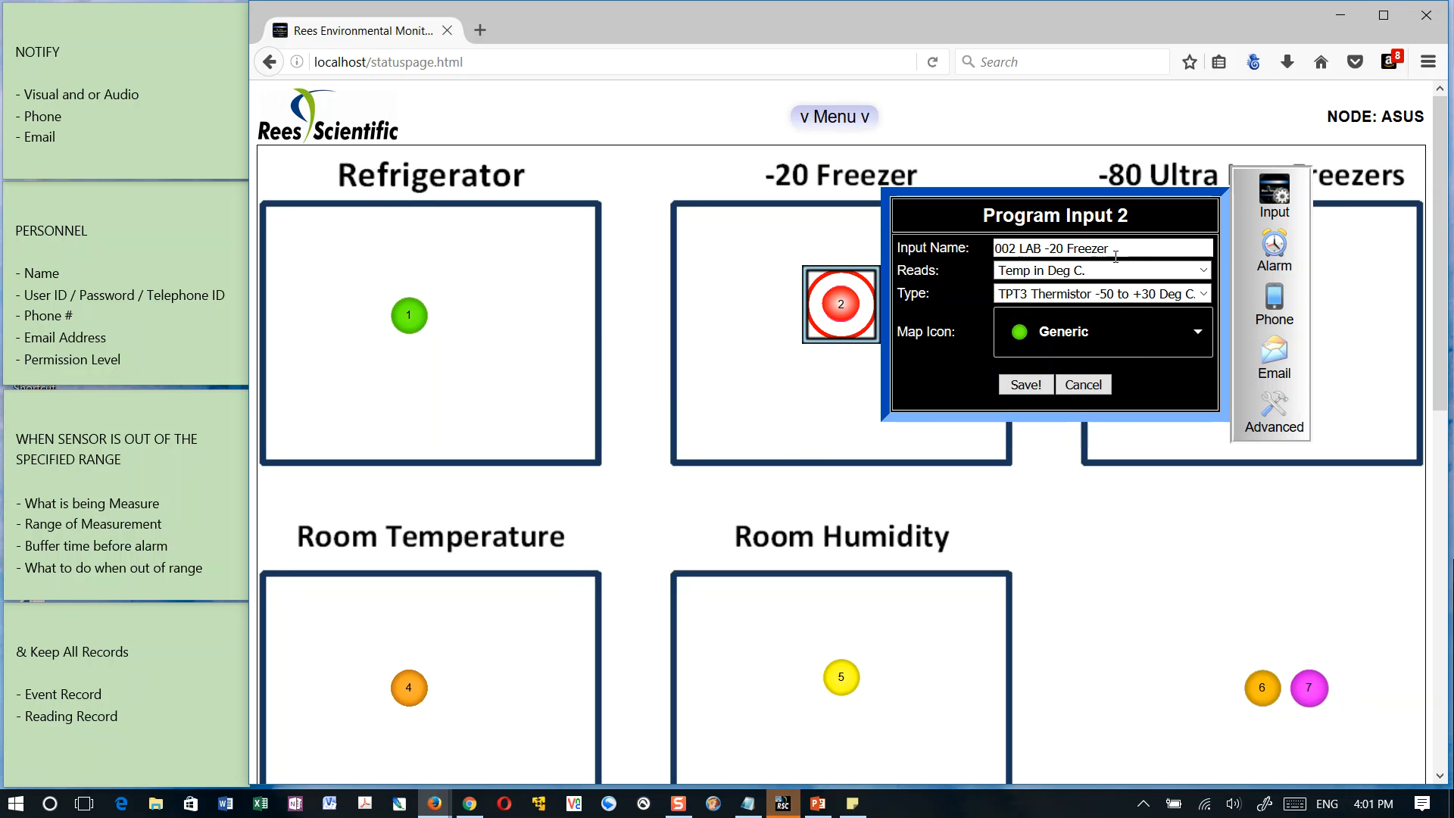
Set the -20 Freezer input's alarm sound to Audible and save the change with the comment "test"
{"action": "left_click", "coordinate": [1277, 254]}
{"action": "left_click", "coordinate": [1032, 243]}
{"action": "left_click", "coordinate": [1019, 261]}
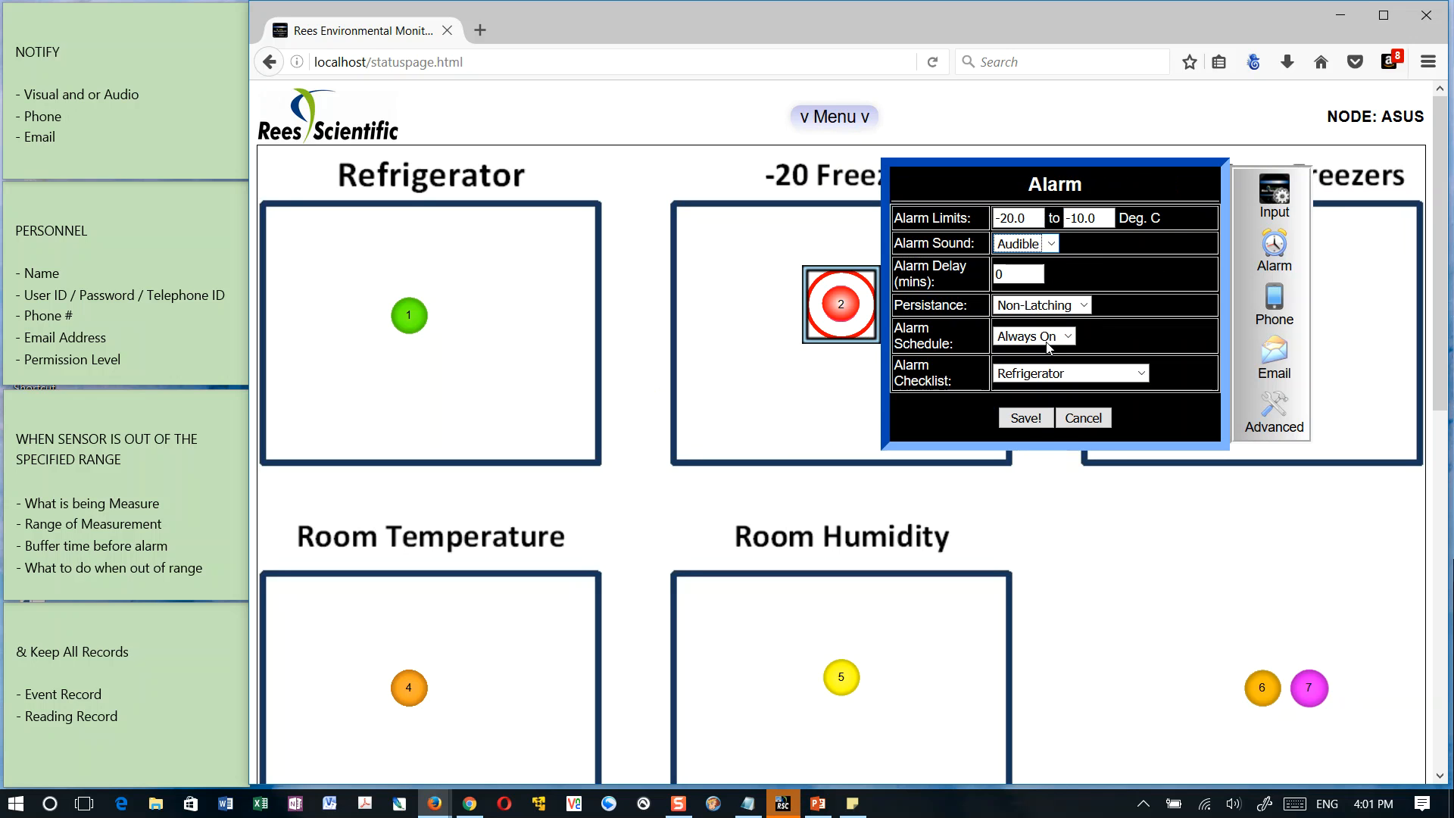
{"action": "left_click", "coordinate": [1030, 418]}
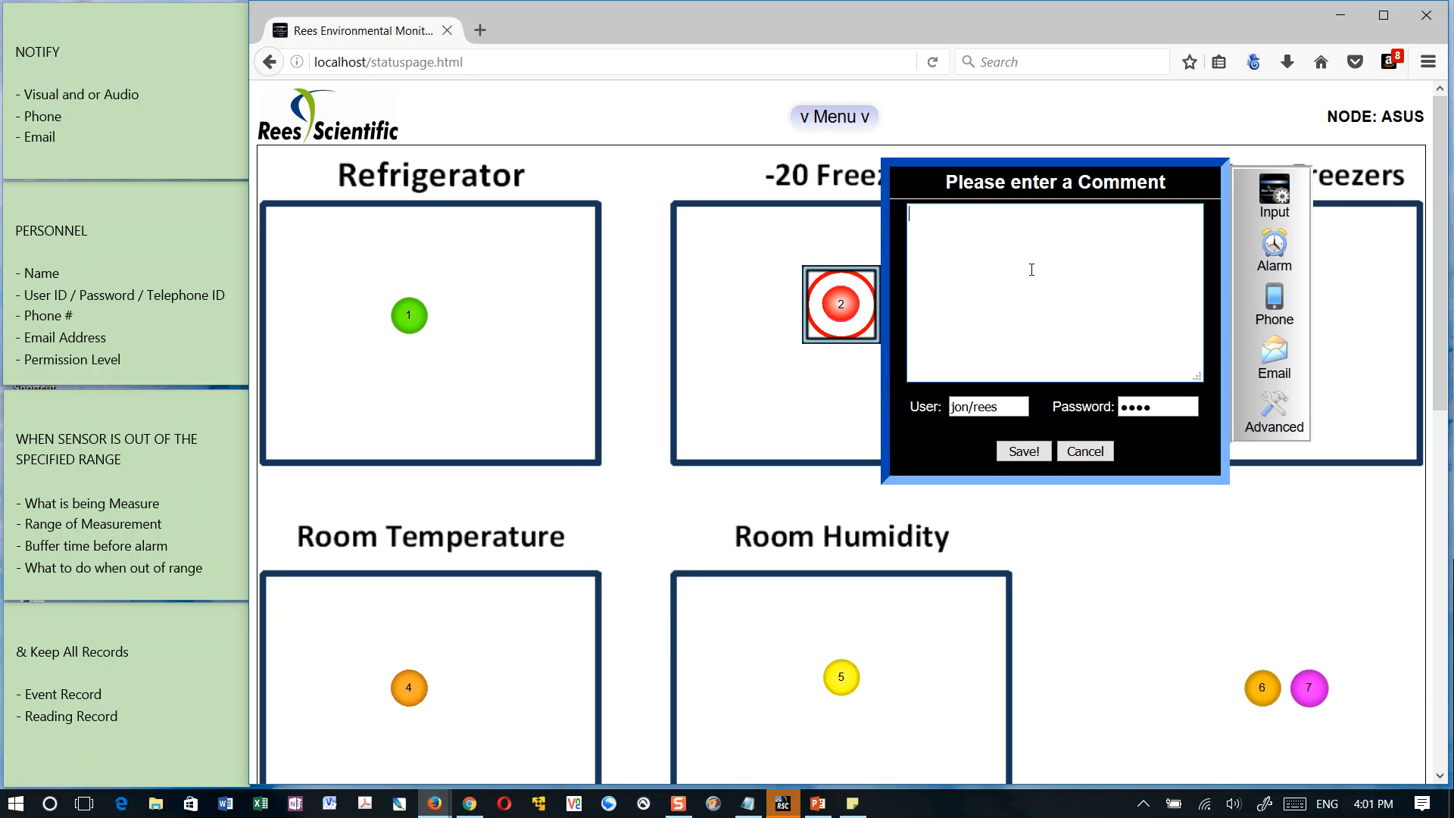
{"action": "type", "text": "test"}
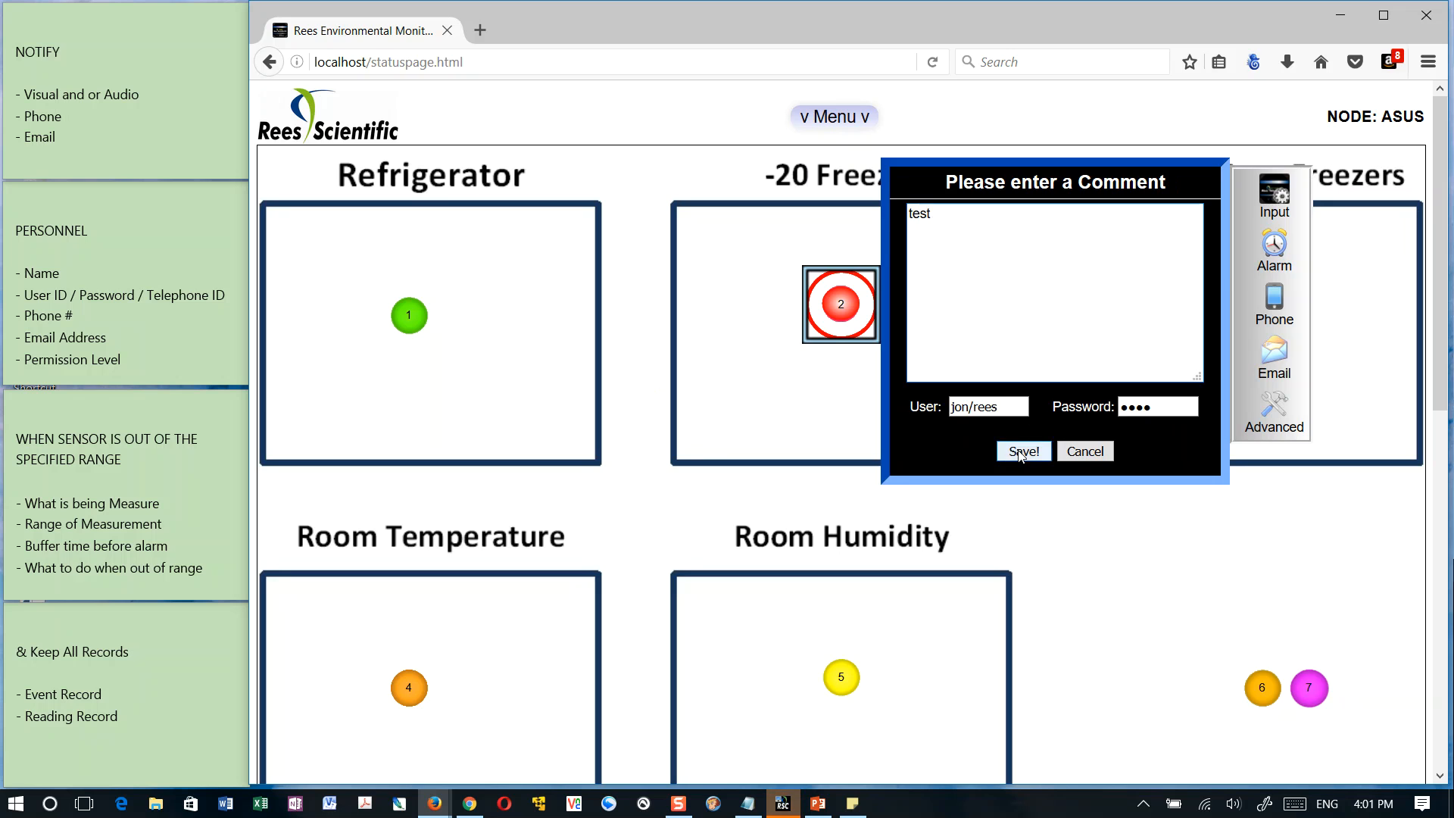
{"action": "left_click", "coordinate": [1021, 452]}
{"action": "left_click", "coordinate": [888, 226]}
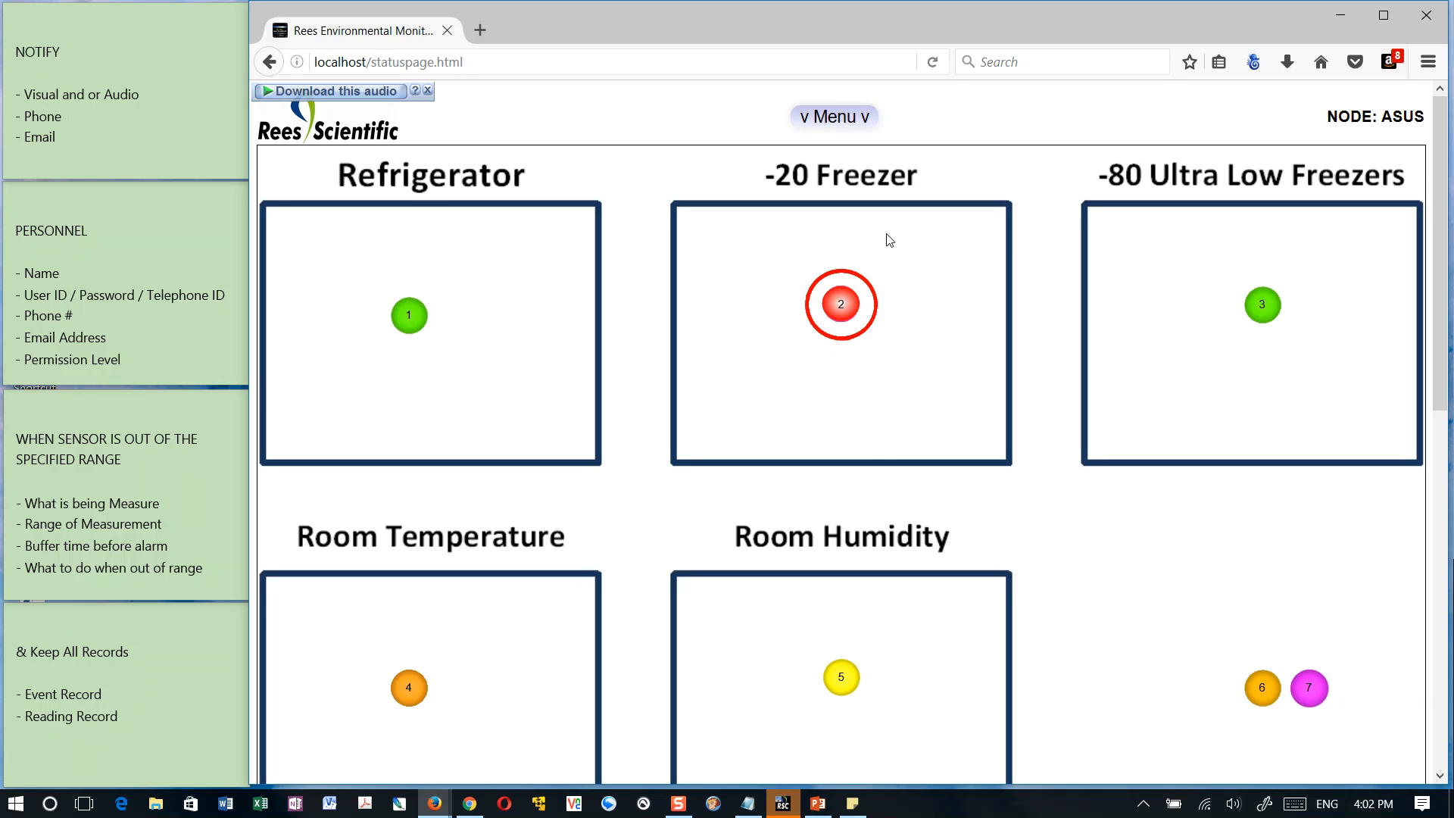
Set the -20 Freezer input's alarm sound to Silent and save the change with the comment "test"
{"action": "left_click", "coordinate": [842, 305]}
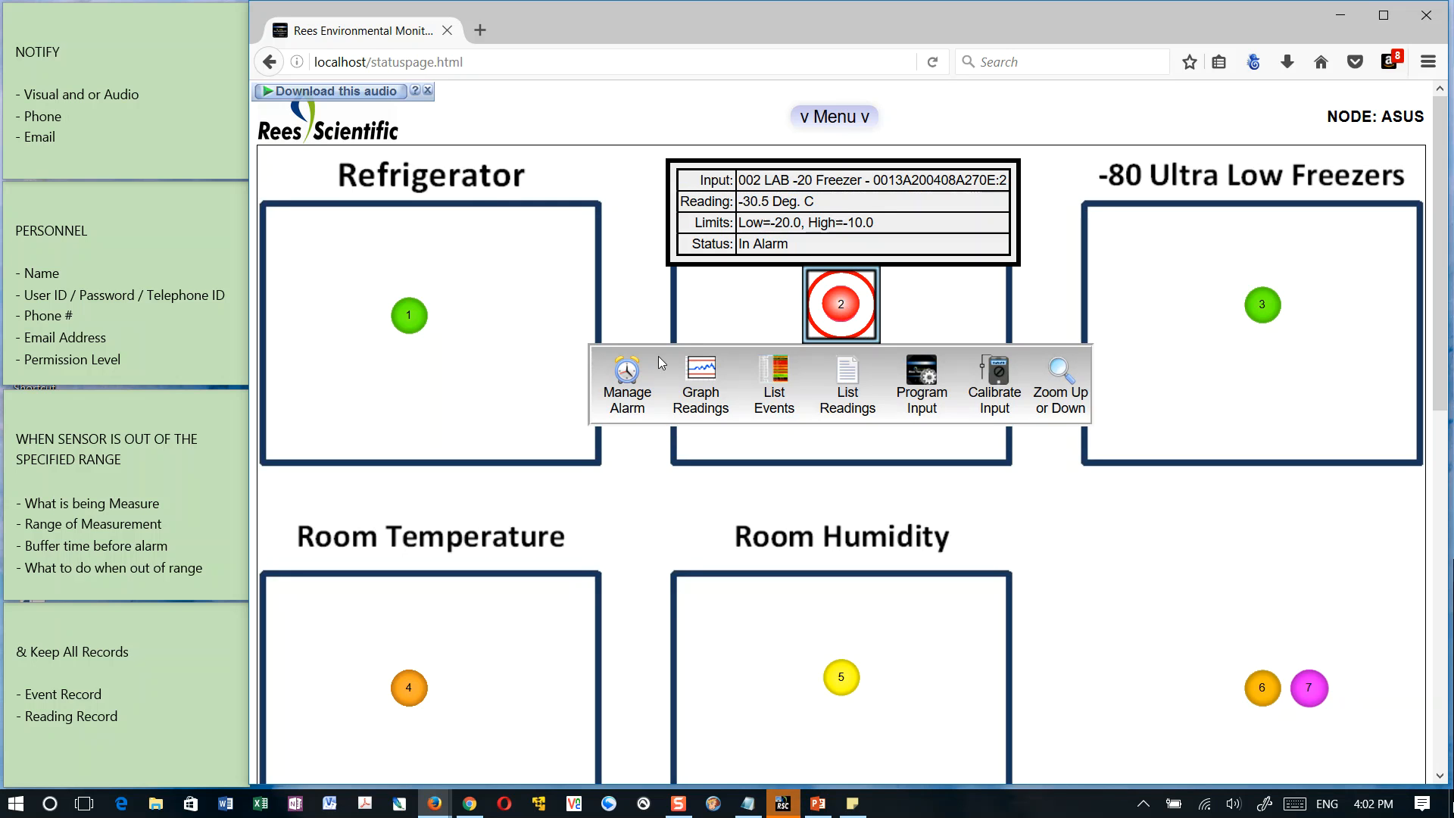
{"action": "left_click", "coordinate": [942, 378]}
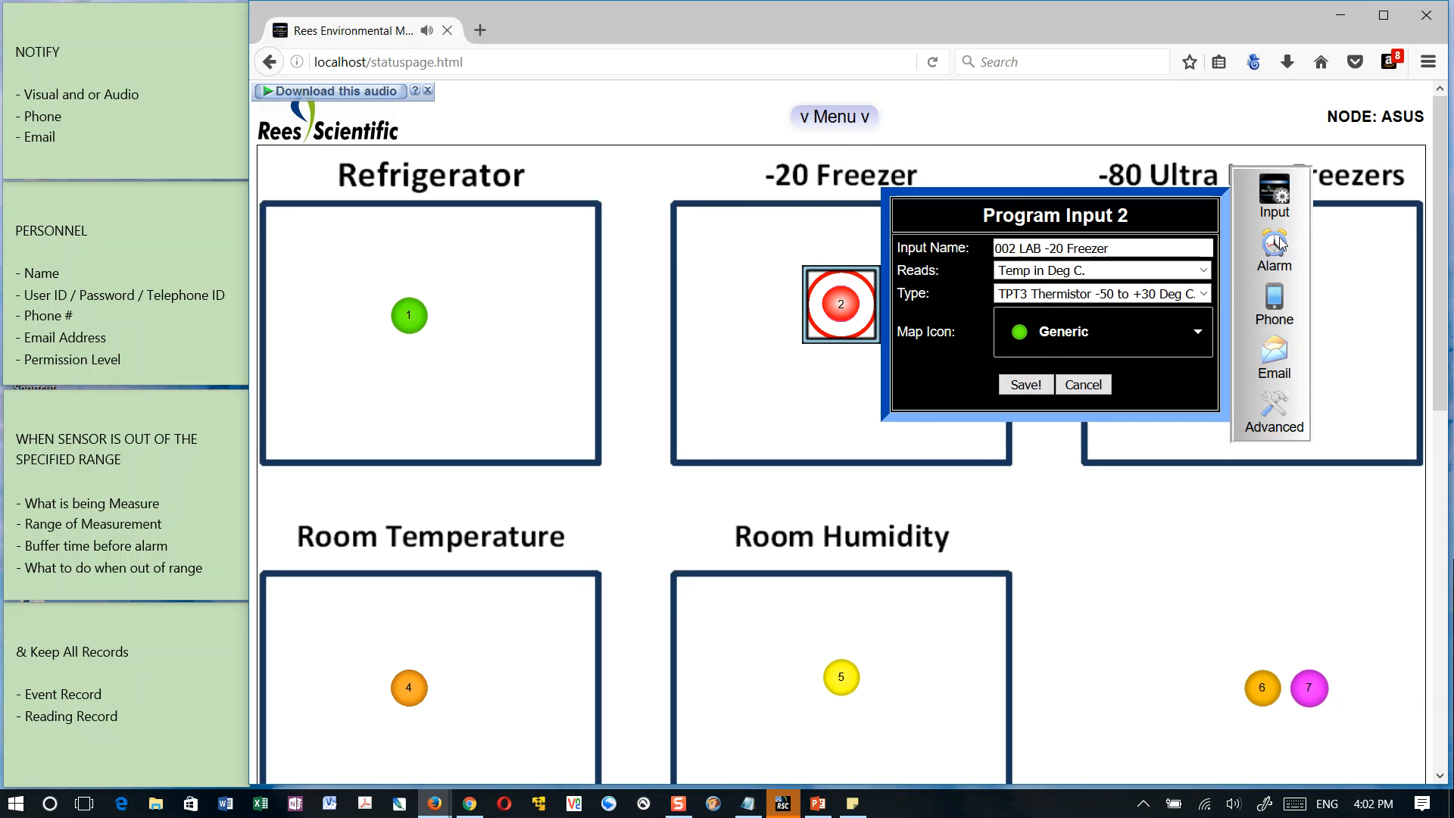
{"action": "left_click", "coordinate": [1276, 244]}
{"action": "left_click", "coordinate": [1023, 243]}
{"action": "left_click", "coordinate": [1015, 278]}
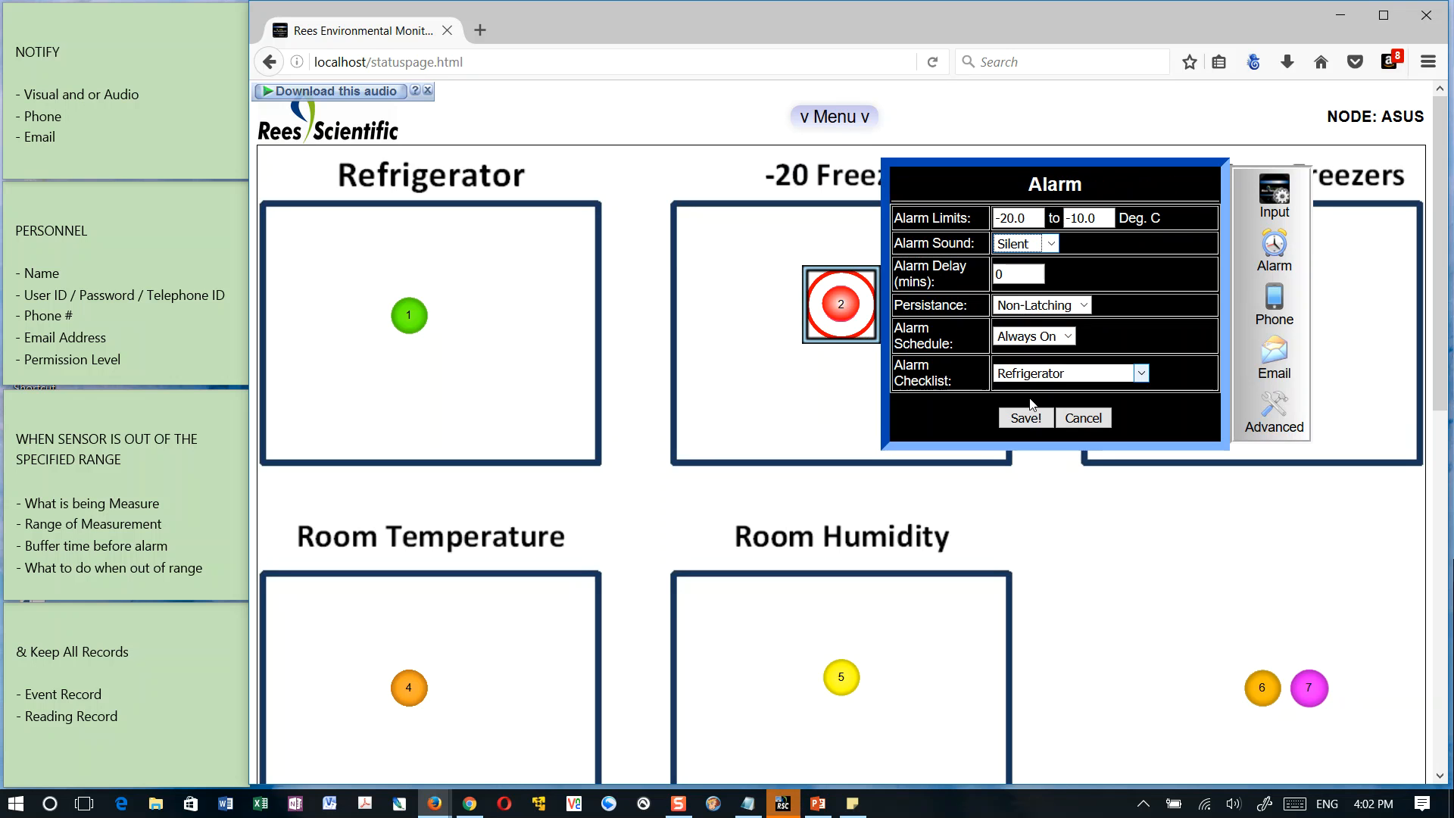
{"action": "left_click", "coordinate": [1026, 419]}
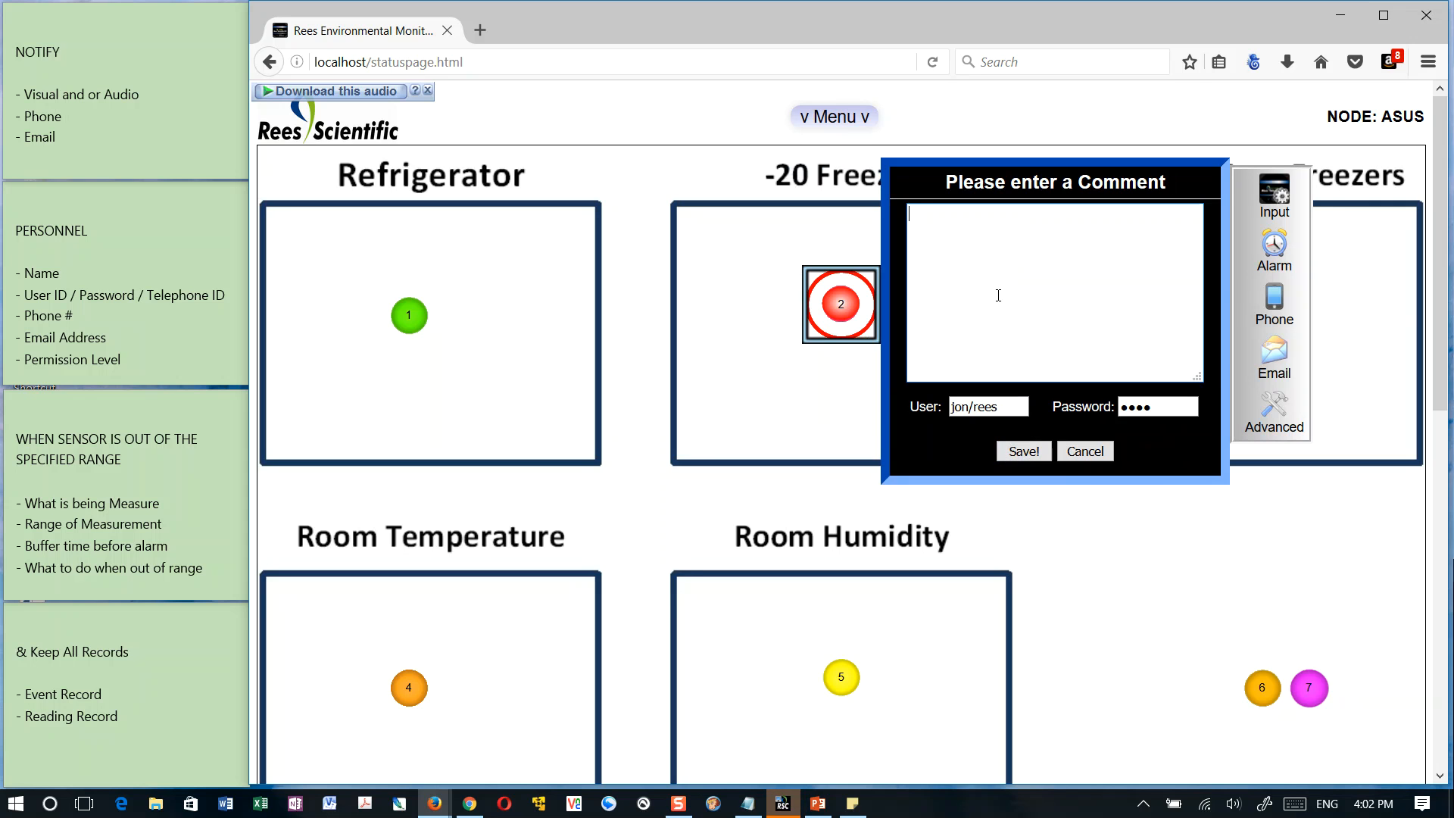
{"action": "type", "text": "test"}
{"action": "left_click", "coordinate": [1029, 455]}
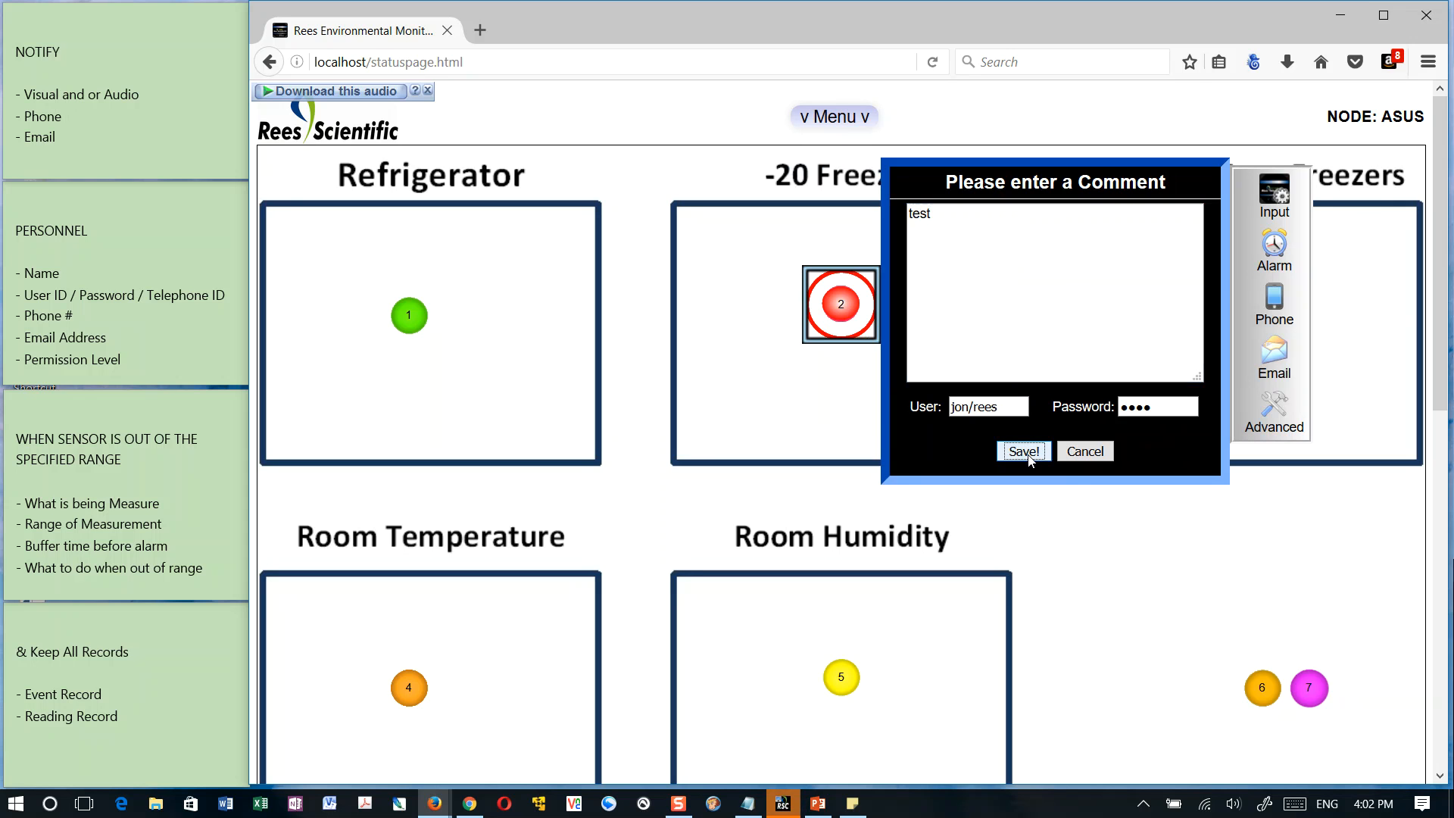
{"action": "left_click", "coordinate": [899, 230]}
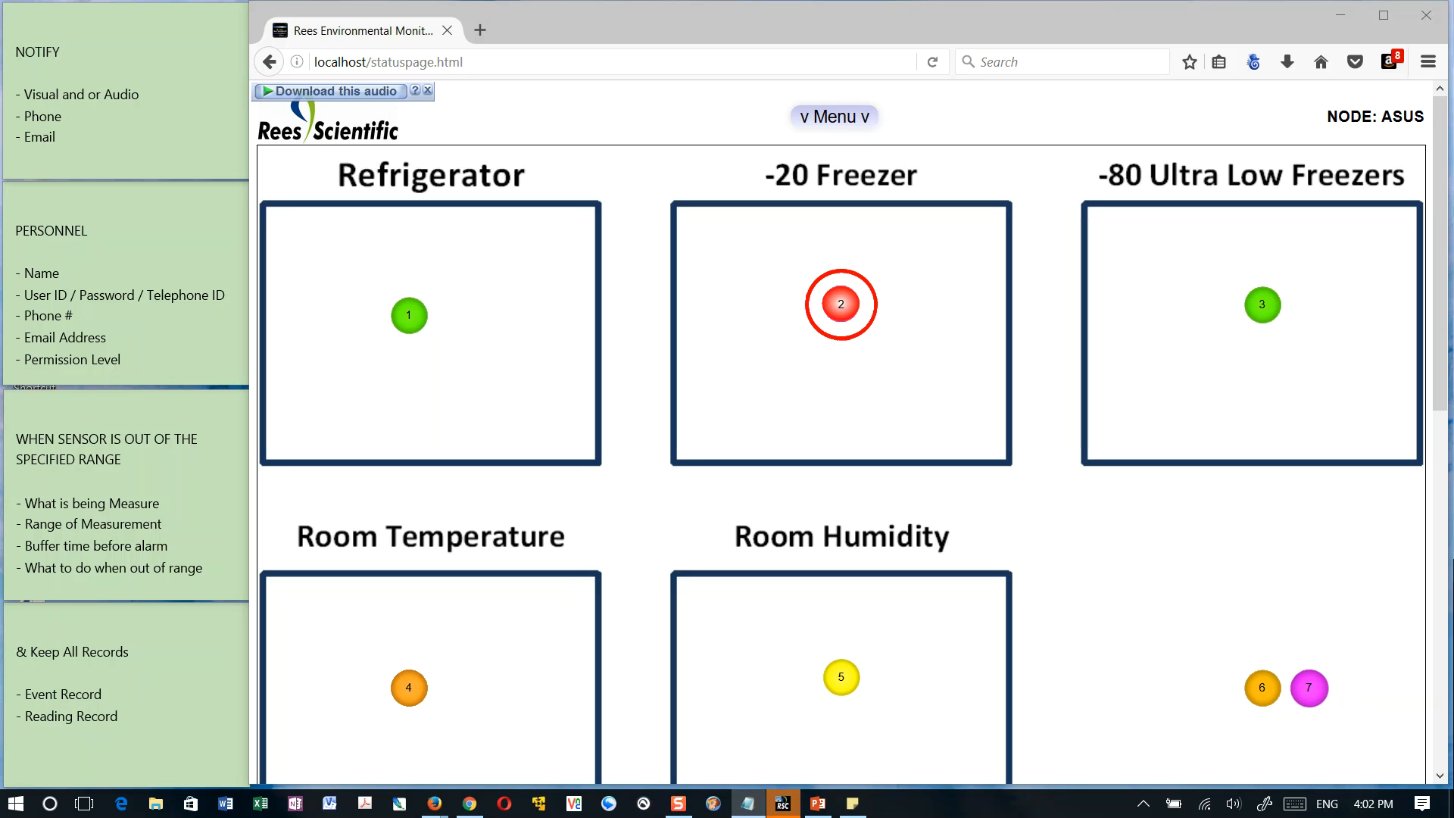
Highlight "Visual and or Audio" in the Notify sticky note and return to the sensor status page
{"action": "left_click", "coordinate": [65, 116]}
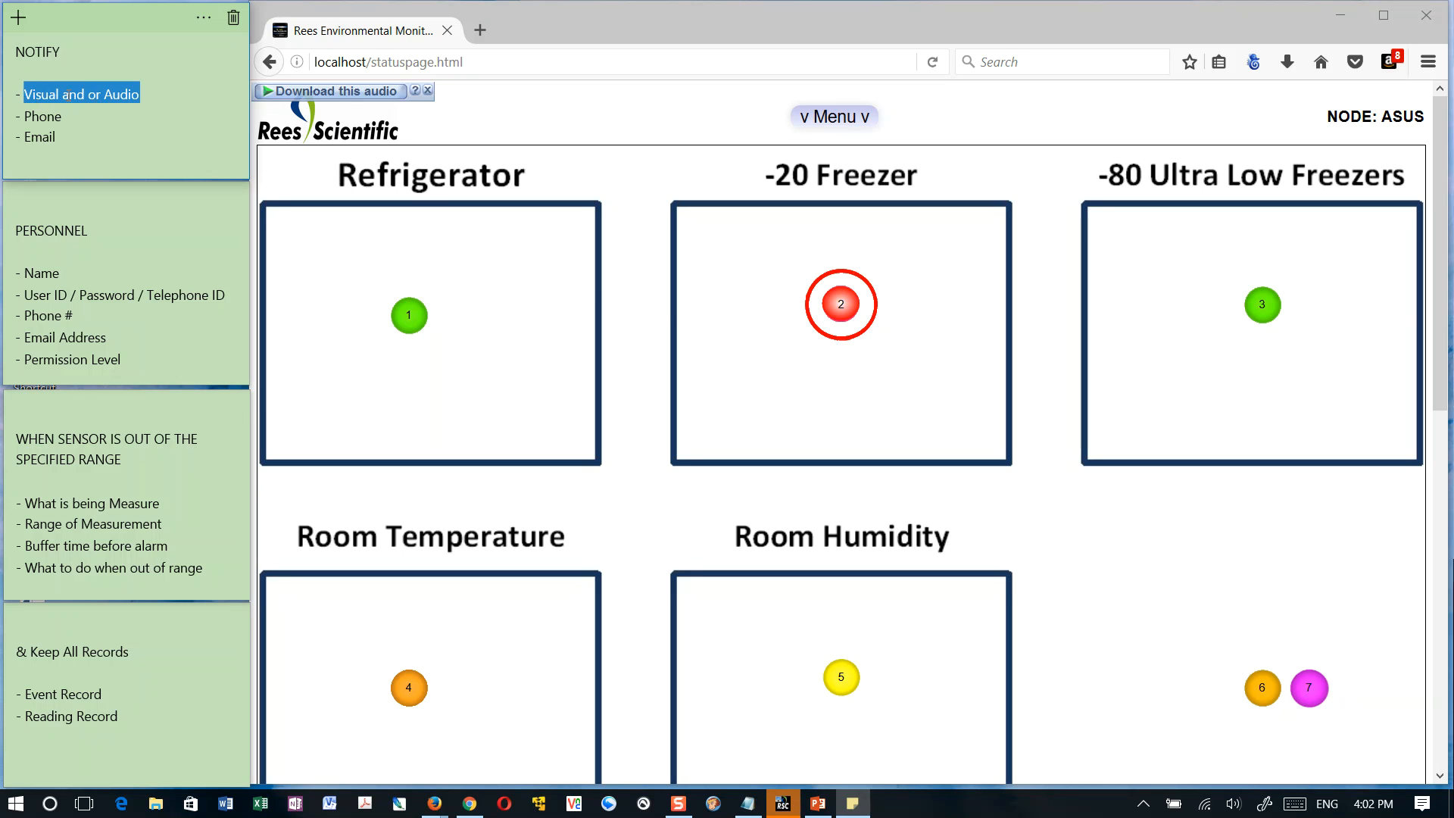
{"action": "left_click", "coordinate": [968, 373]}
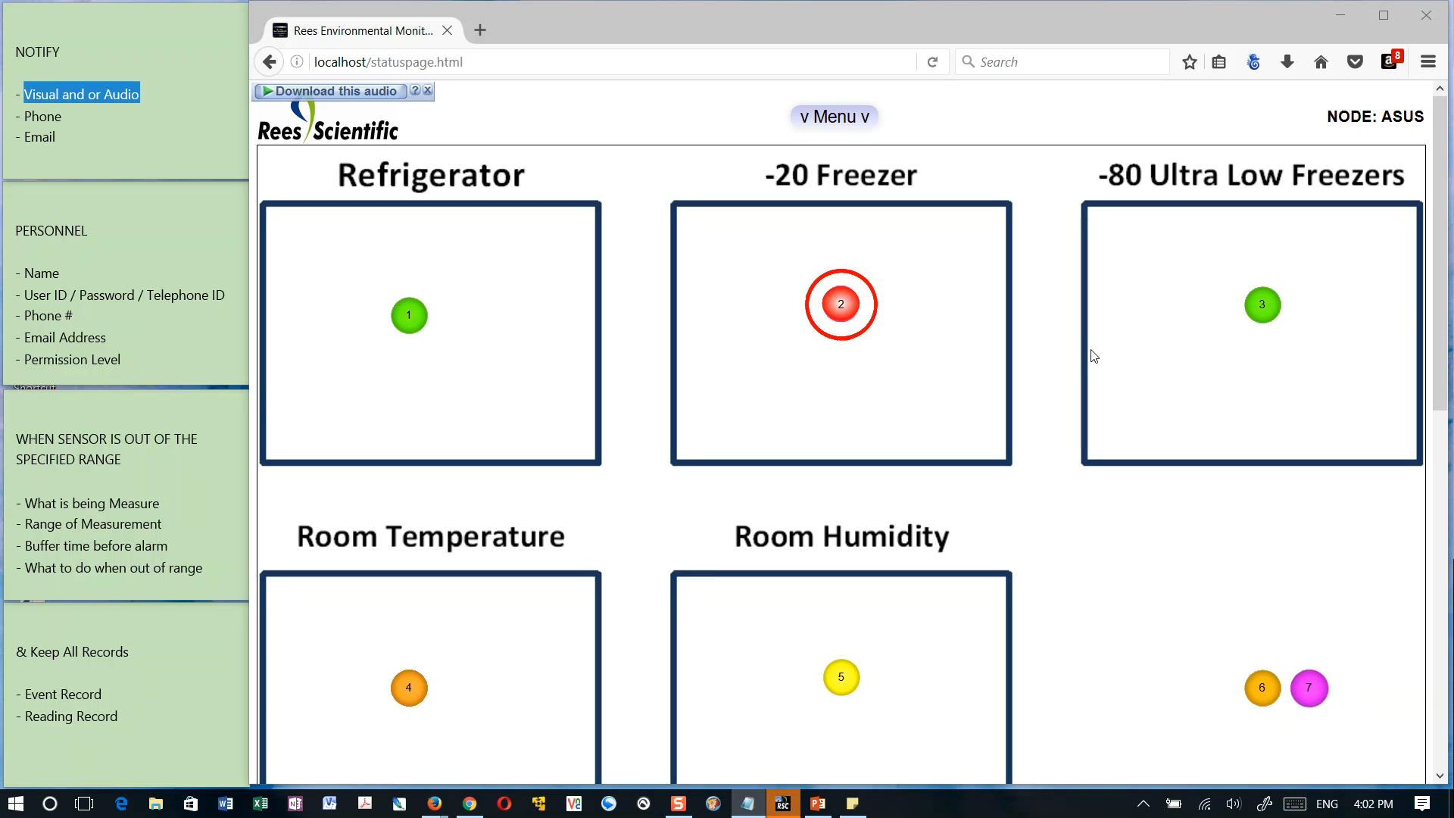
Show the details of the Room Temperature sensor, sensor 6 and the -80 Ultra Low Freezers sensor in turn
{"action": "left_click", "coordinate": [408, 689]}
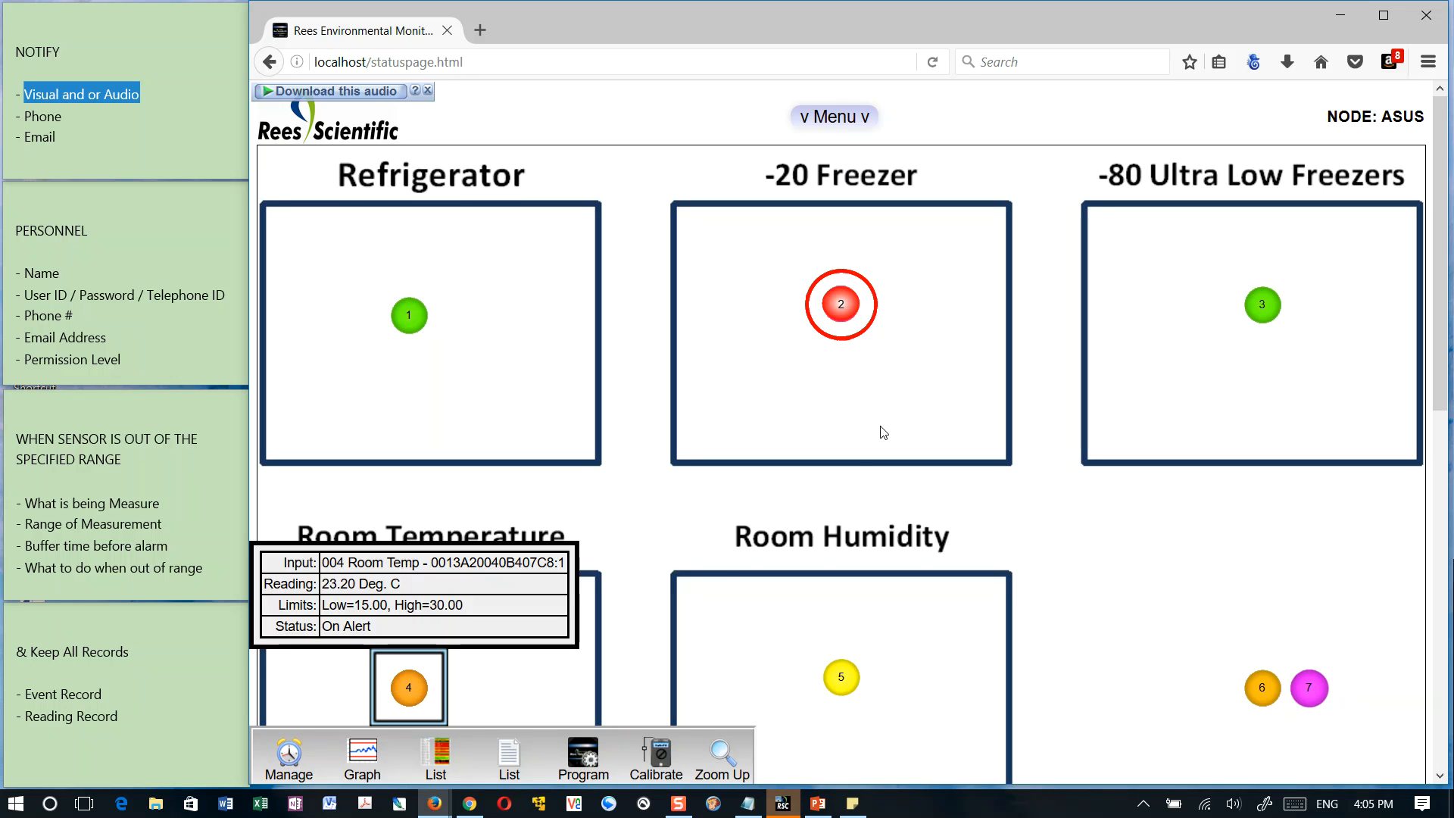
{"action": "key", "text": "alt+Tab"}
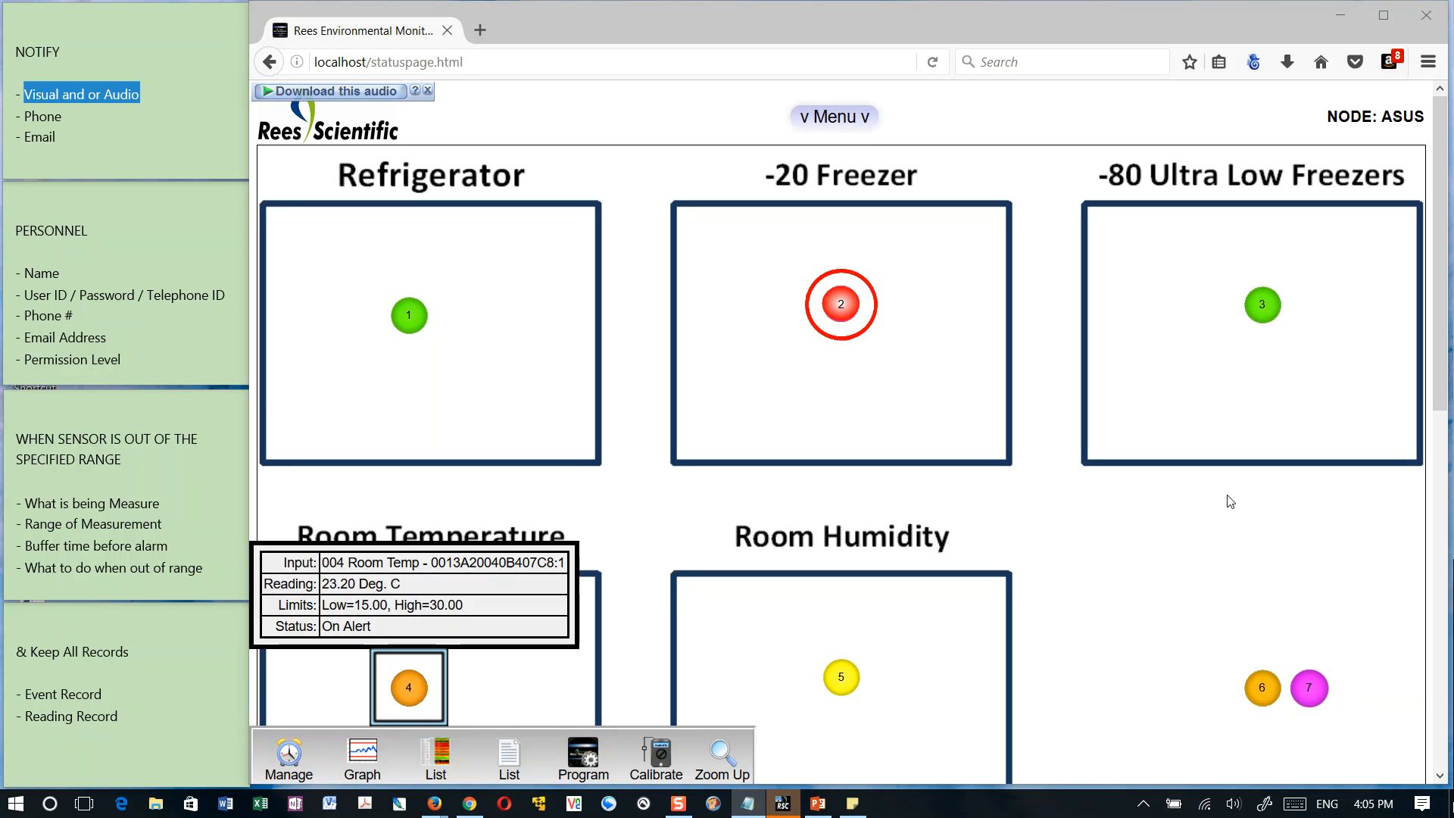
{"action": "left_click", "coordinate": [1261, 691]}
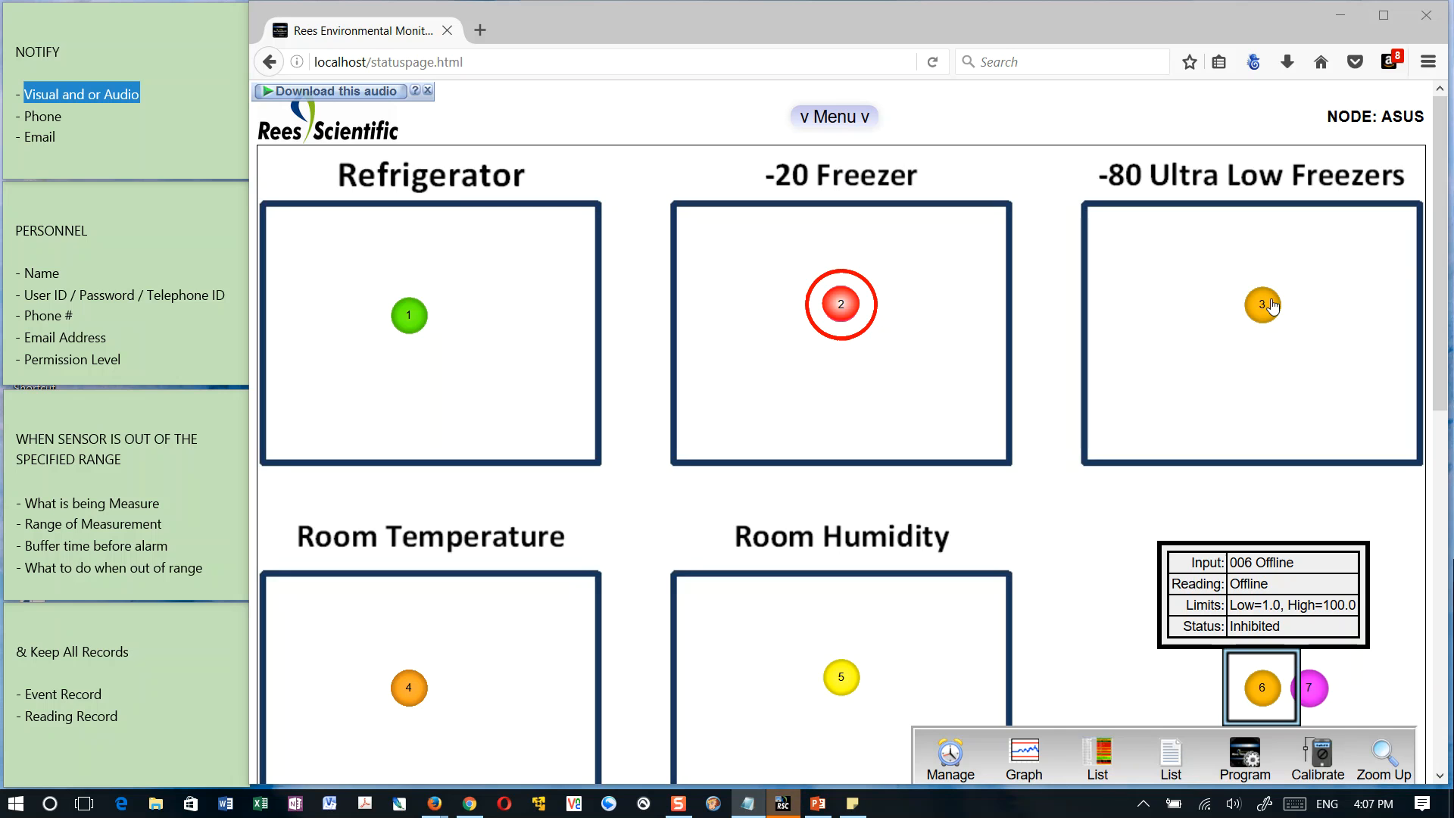
{"action": "left_click", "coordinate": [1272, 304]}
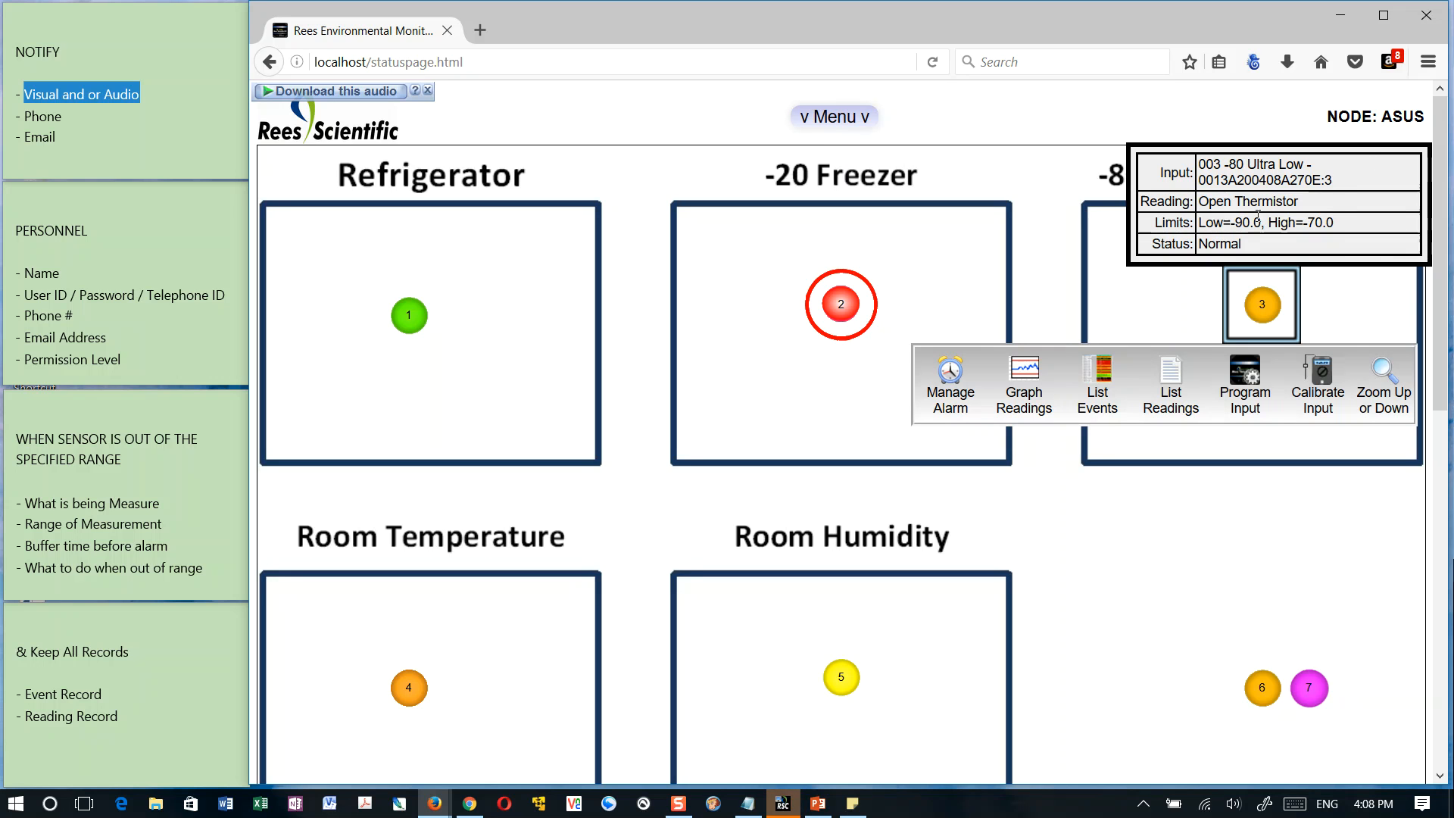
Switch to Windows Photo Viewer and examine the XBee module and its antenna in the wireless transmitter photo IMG_1044.JPG
{"action": "key", "text": "alt+Tab"}
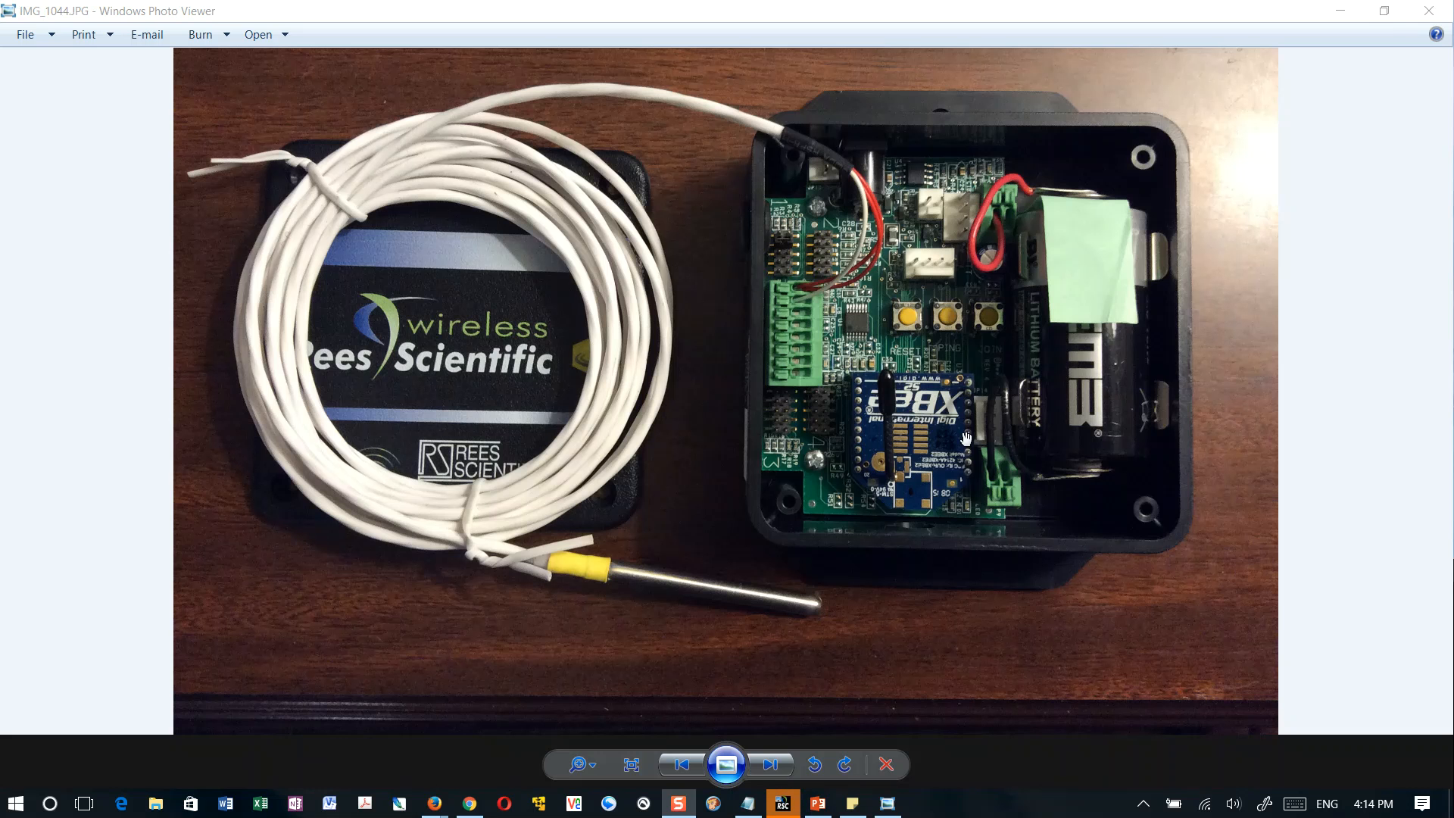
{"action": "scroll", "coordinate": [929, 470], "scroll_direction": "up", "scroll_amount": 3}
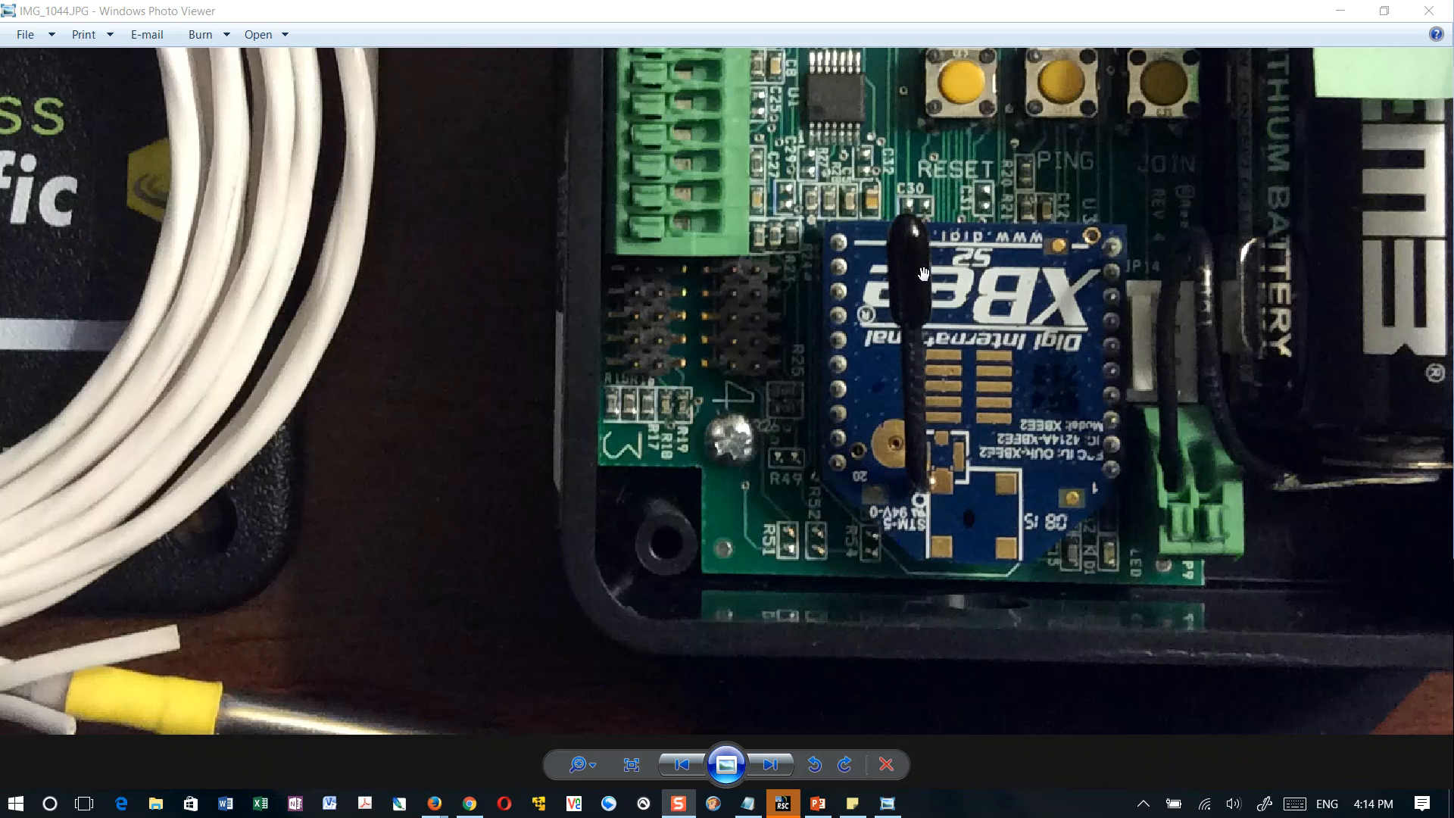
{"action": "scroll", "coordinate": [939, 400], "scroll_direction": "down", "scroll_amount": 5}
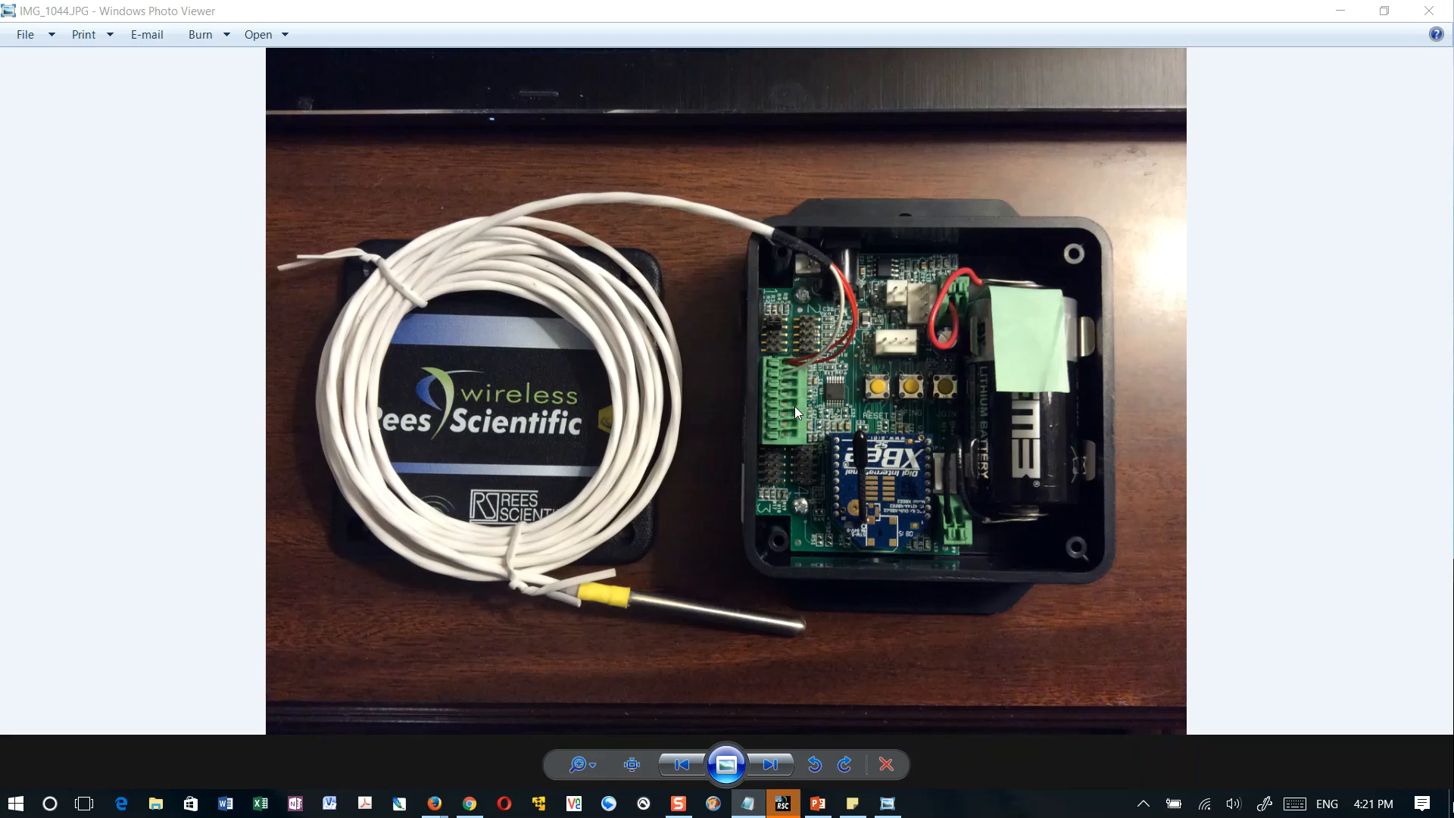
Examine the green terminal block, the connected probe wires and the jumper pins of inputs 1 to 4 on the transmitter board
{"action": "scroll", "coordinate": [794, 406], "scroll_direction": "up", "scroll_amount": 5}
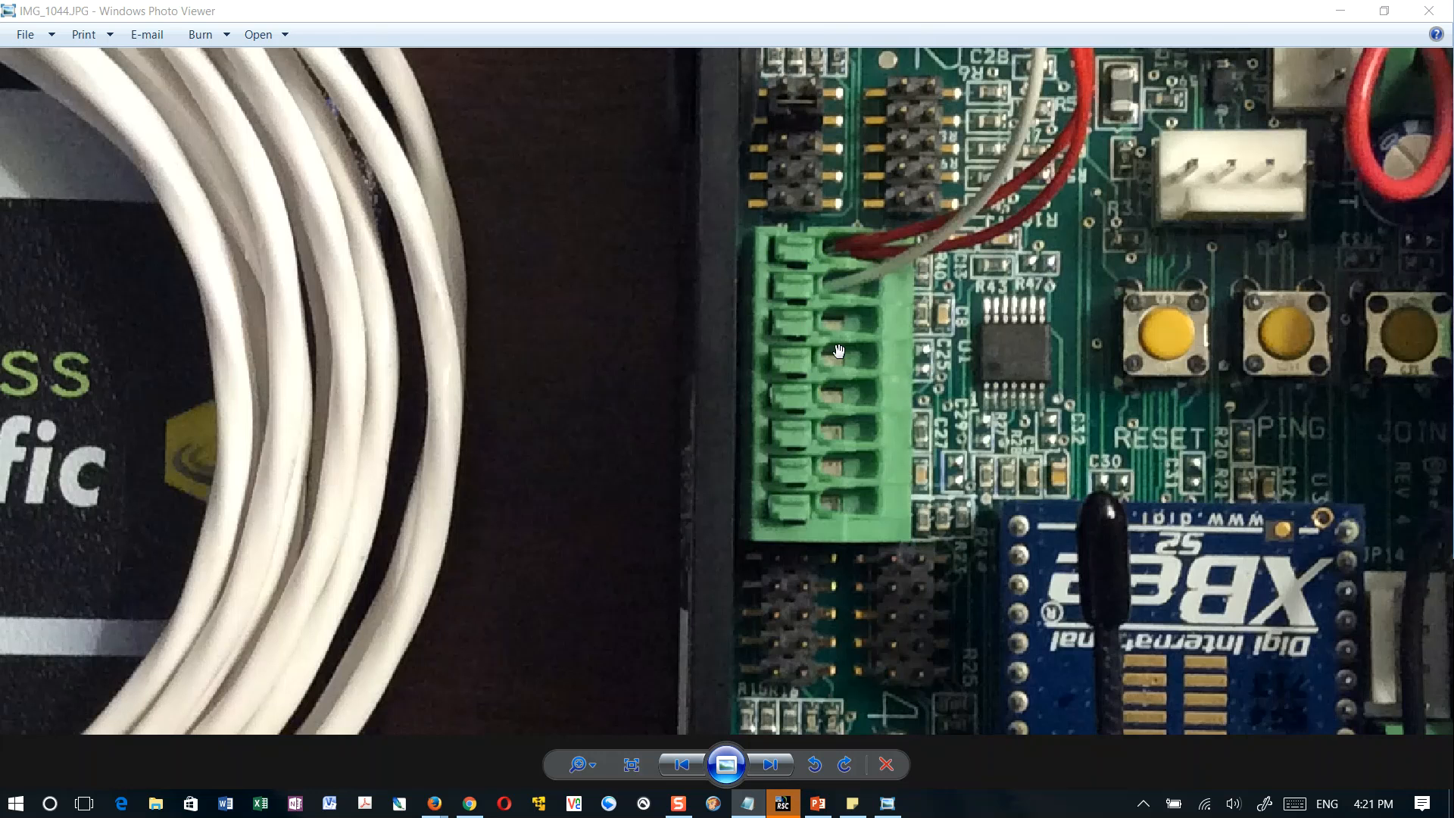
{"action": "left_click_drag", "start_coordinate": [839, 350], "coordinate": [849, 451]}
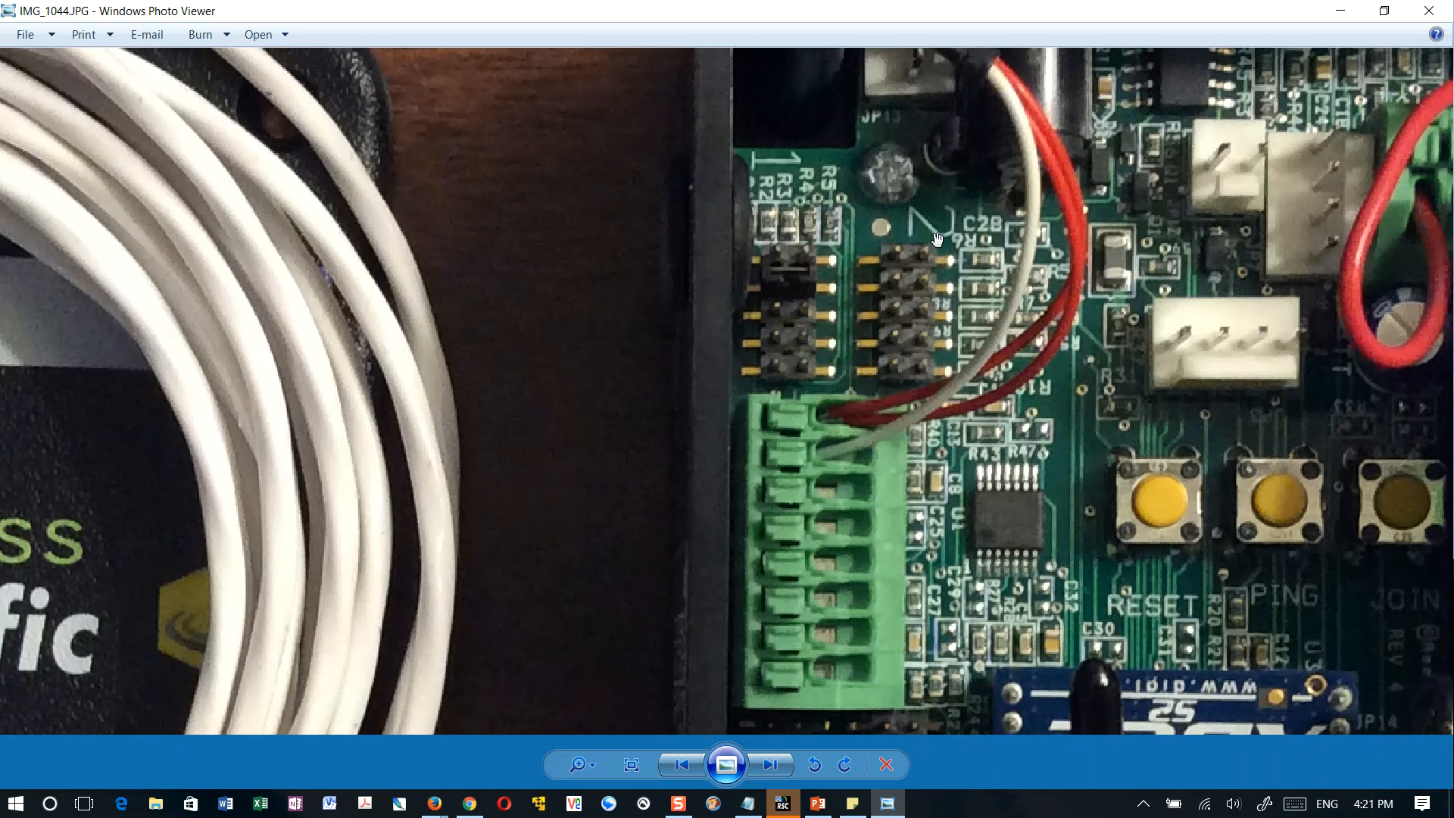
{"action": "left_click_drag", "start_coordinate": [943, 400], "coordinate": [983, 178]}
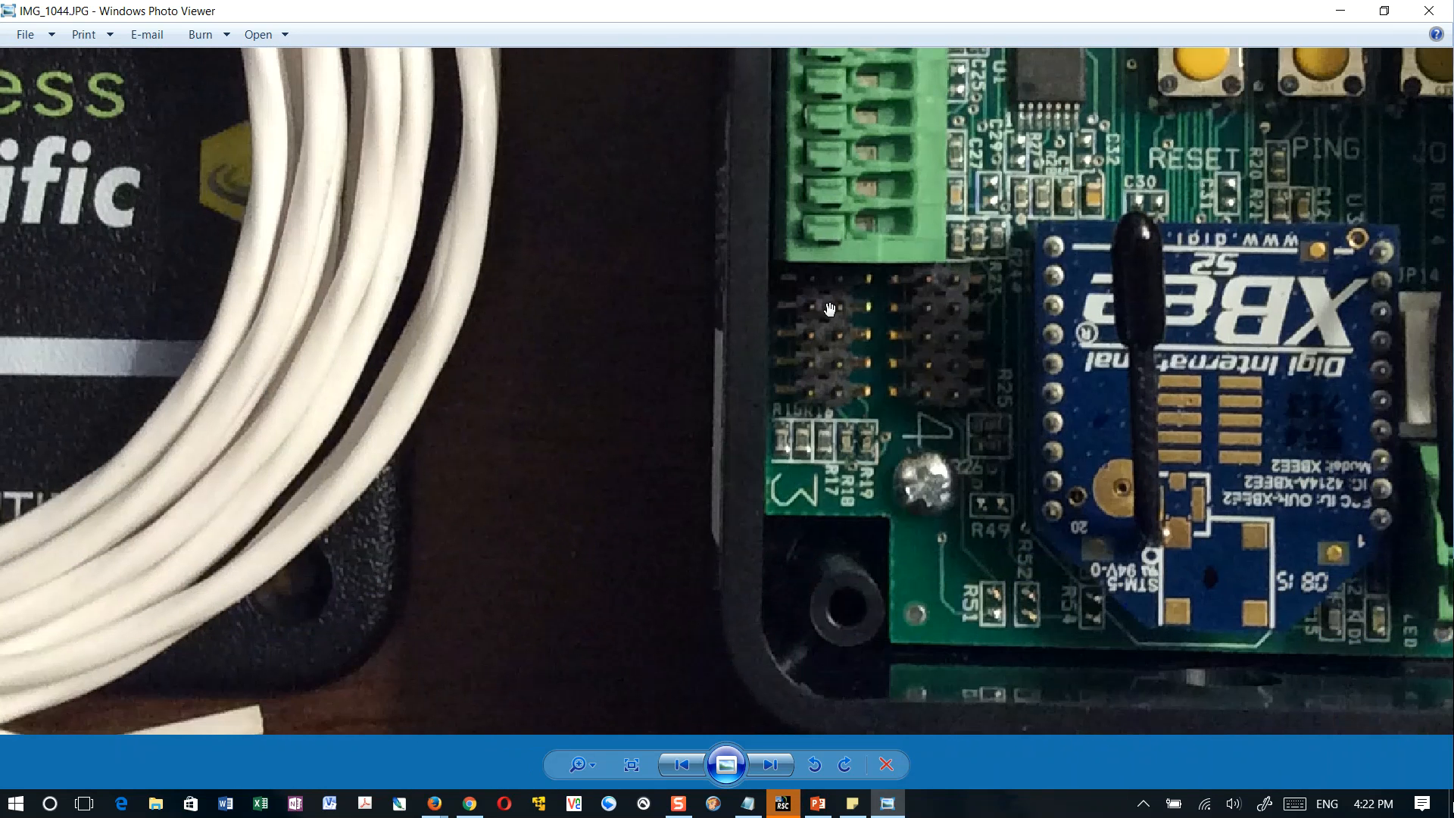
{"action": "left_click_drag", "start_coordinate": [968, 146], "coordinate": [977, 590]}
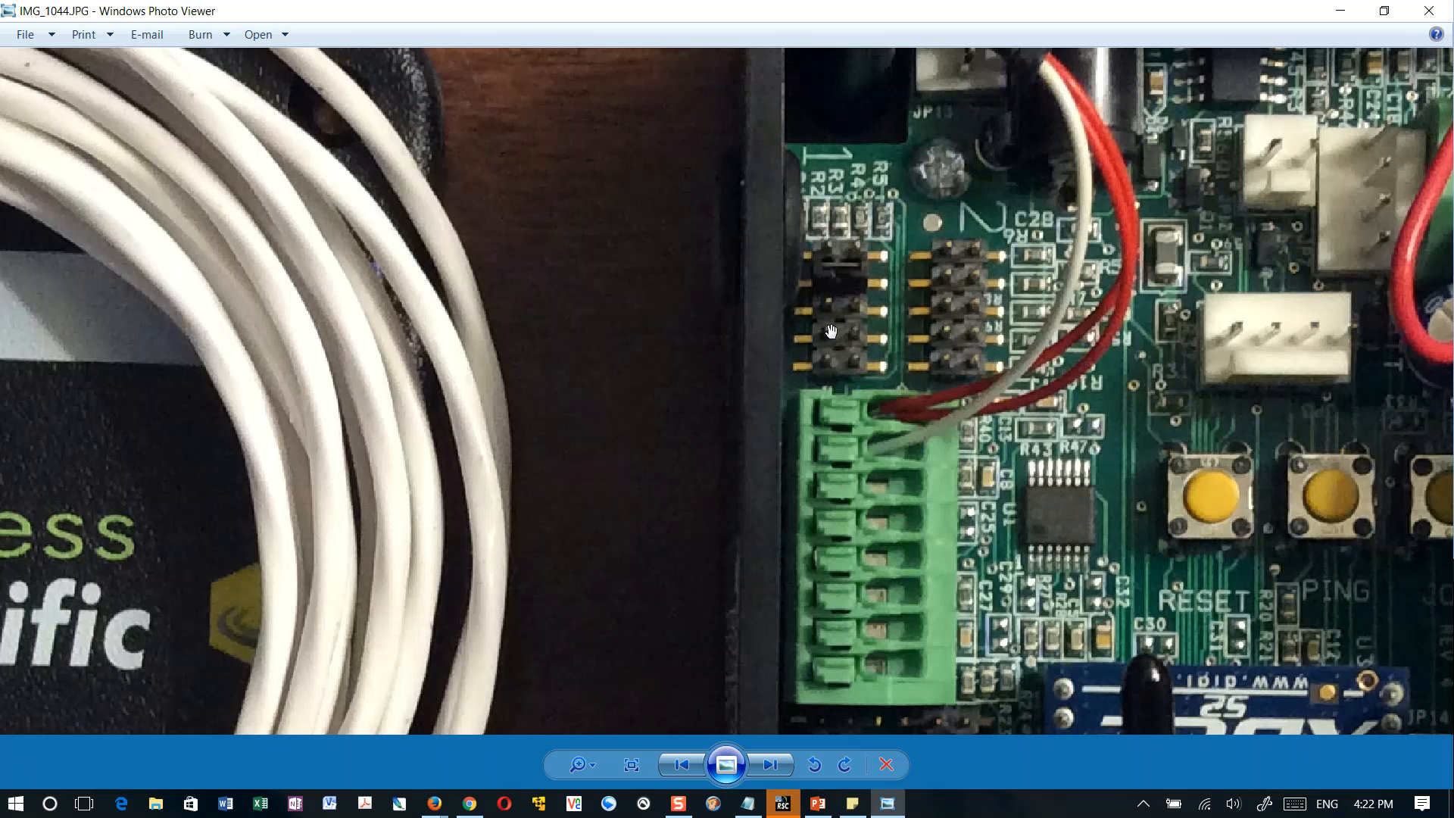
{"action": "scroll", "coordinate": [831, 331], "scroll_direction": "up", "scroll_amount": 5}
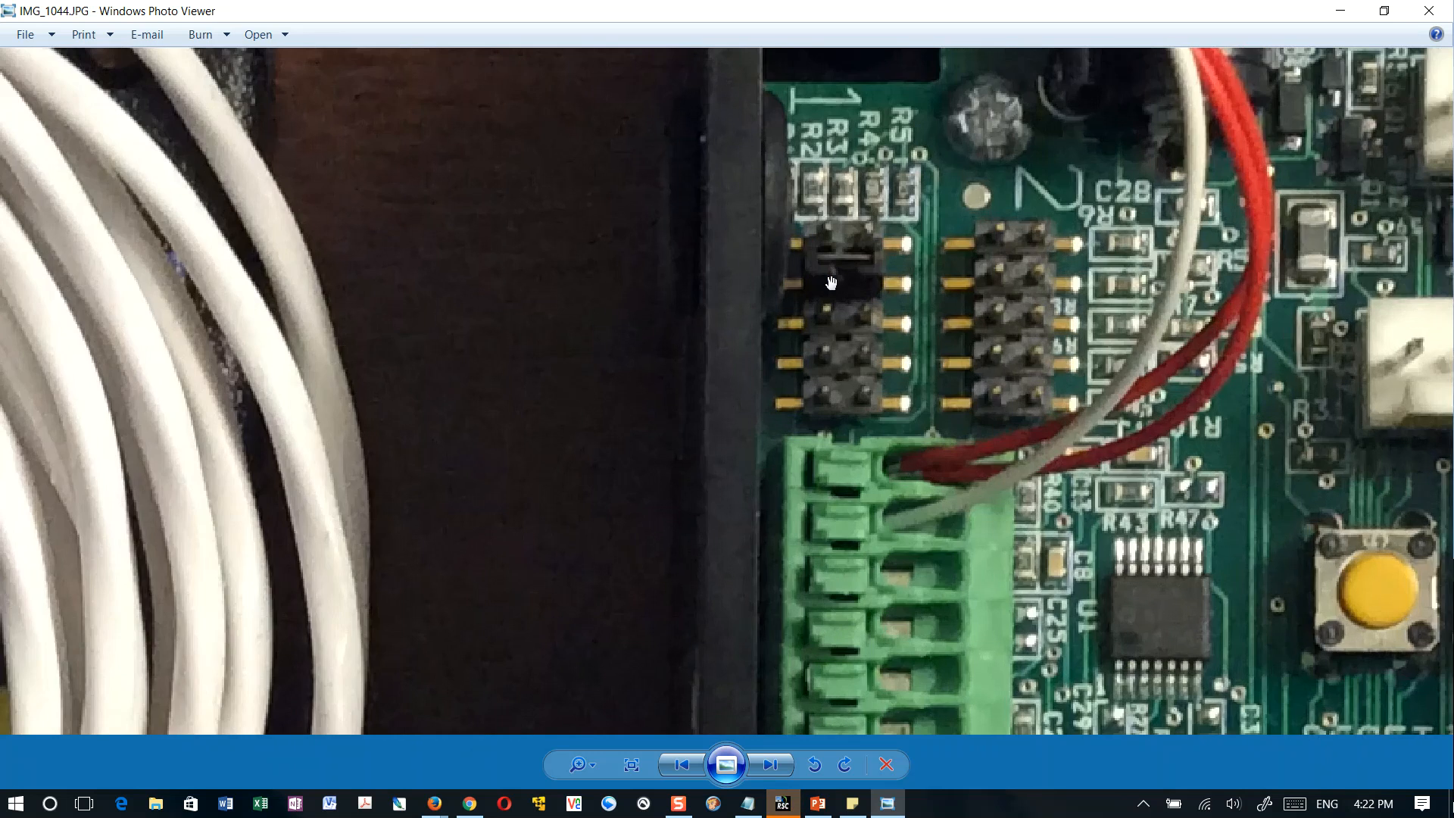
{"action": "scroll", "coordinate": [837, 299], "scroll_direction": "down", "scroll_amount": 2}
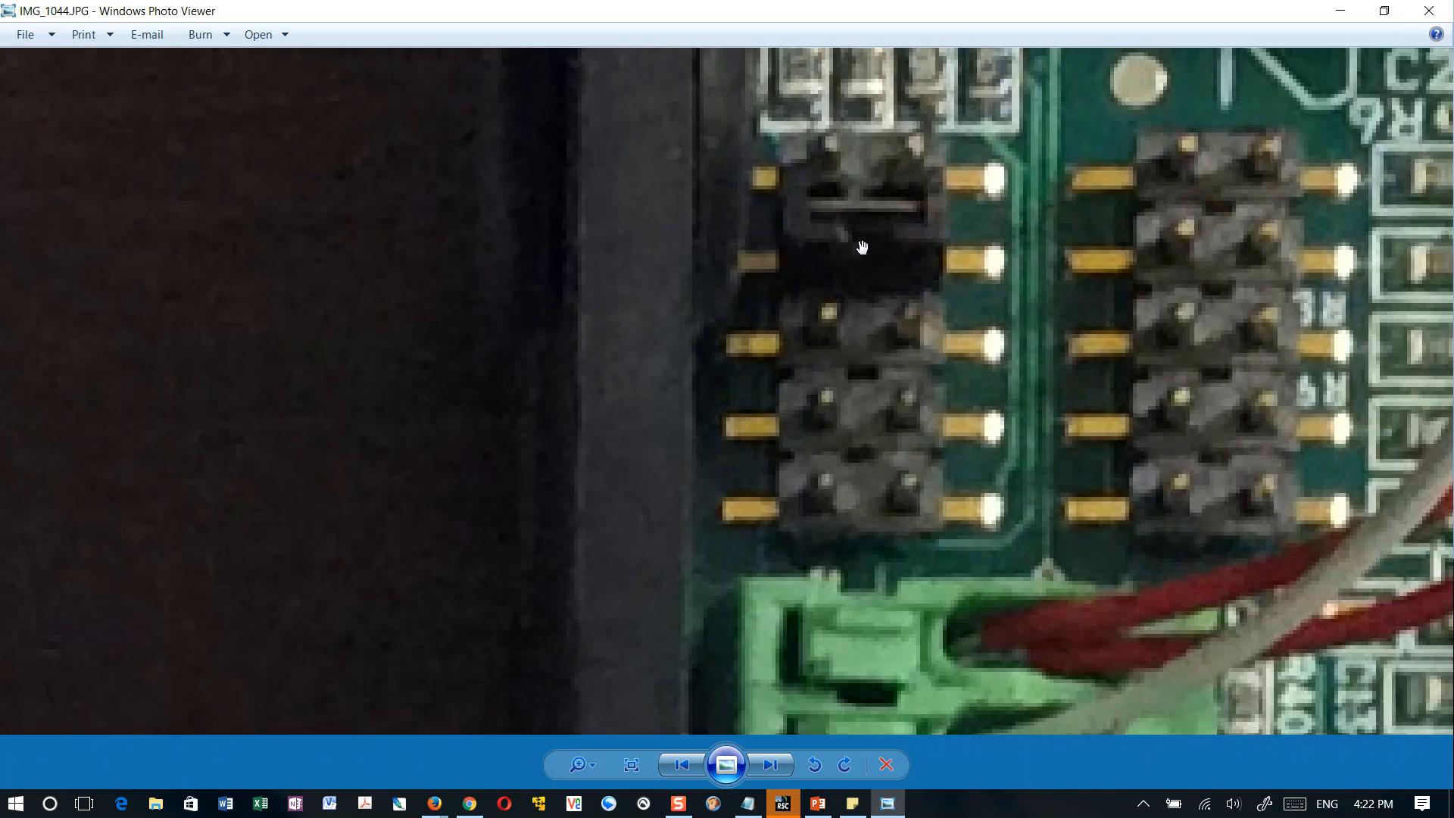
{"action": "scroll", "coordinate": [867, 379], "scroll_direction": "down", "scroll_amount": 3}
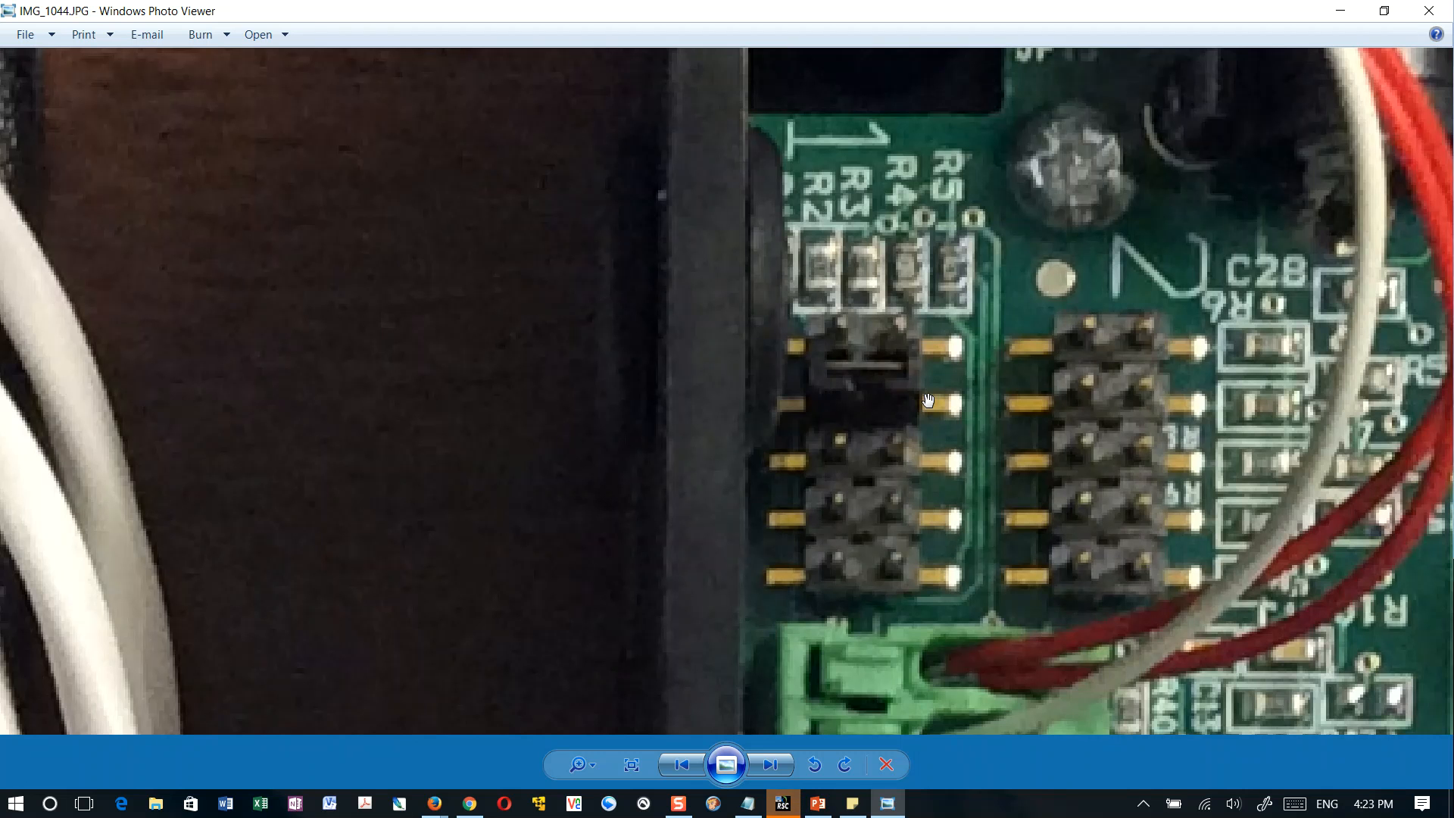
{"action": "scroll", "coordinate": [929, 399], "scroll_direction": "down", "scroll_amount": 6}
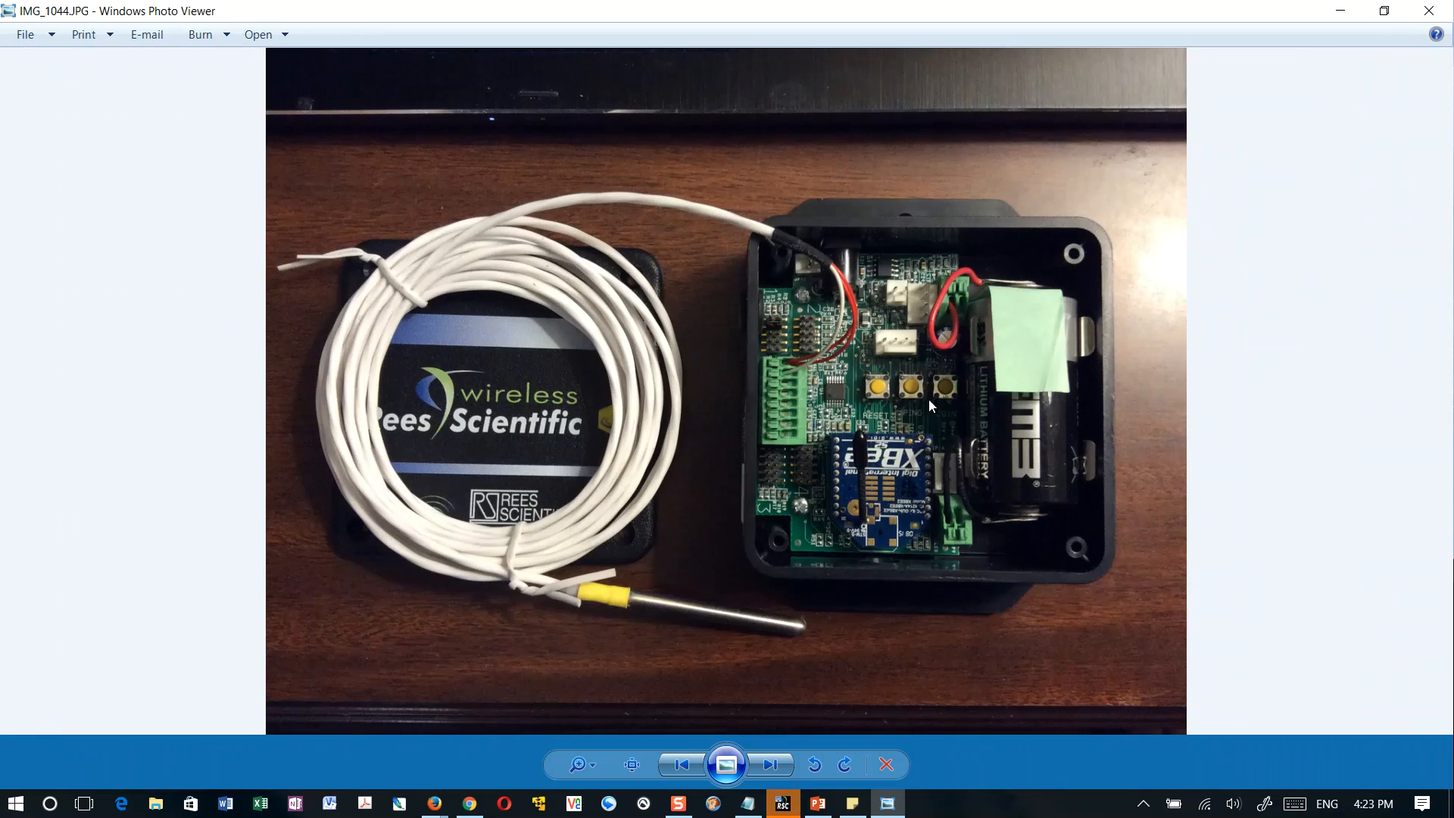
Examine the metal sensor probe and its yellow band close up, and return to the full transmitter view
{"action": "scroll", "coordinate": [650, 566], "scroll_direction": "up", "scroll_amount": 5}
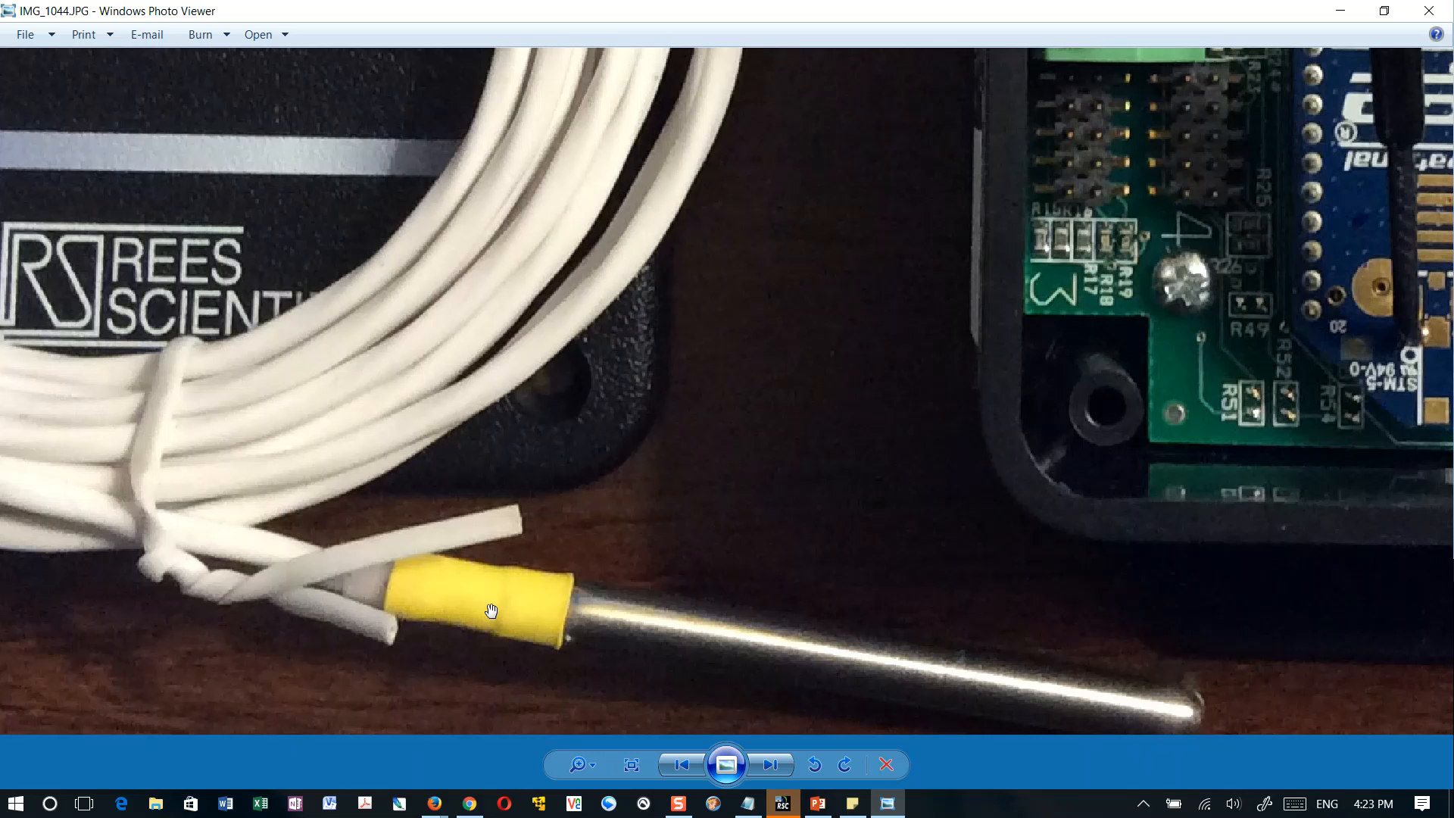
{"action": "scroll", "coordinate": [491, 610], "scroll_direction": "down", "scroll_amount": 5}
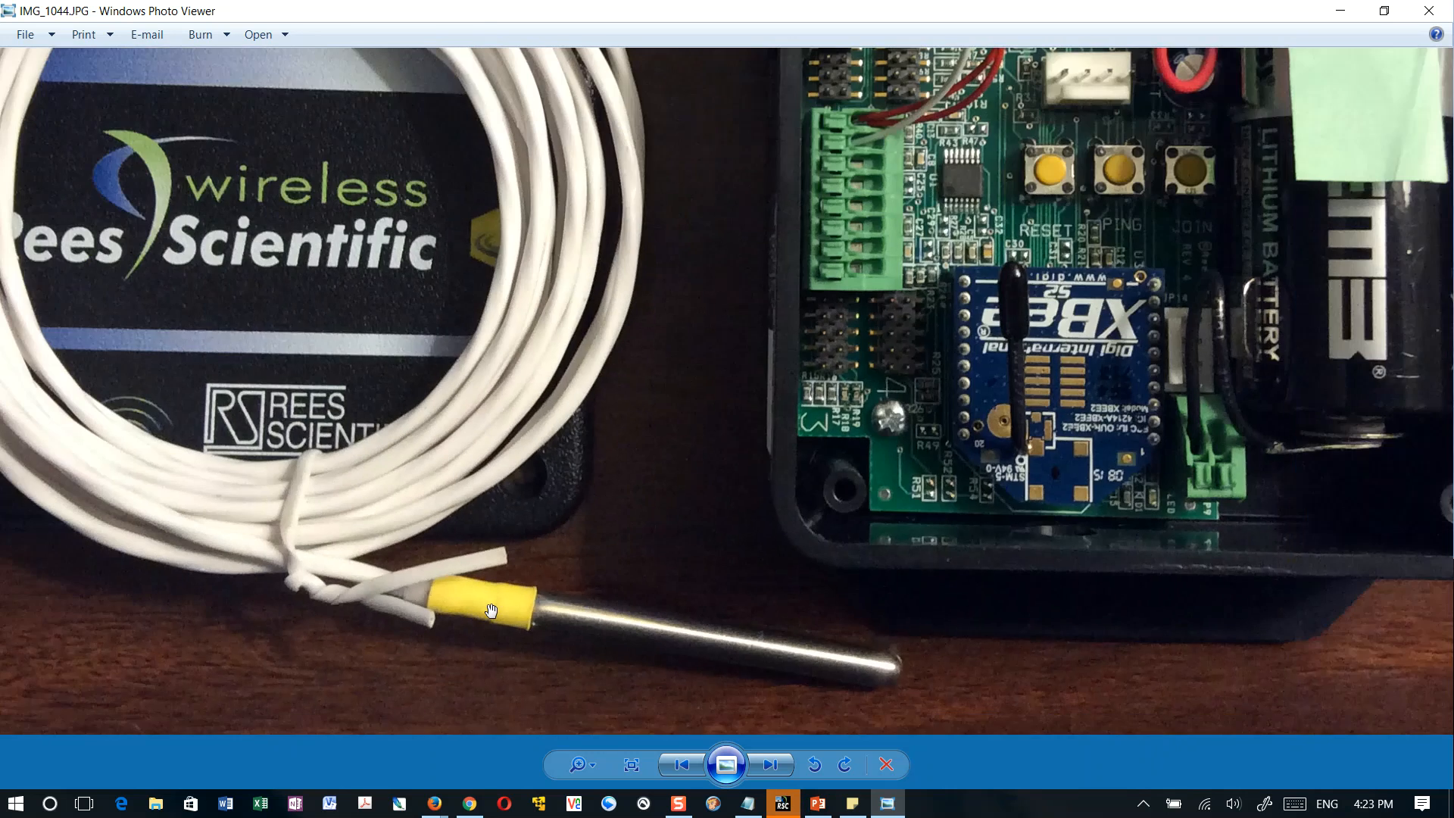
{"action": "scroll", "coordinate": [491, 611], "scroll_direction": "down", "scroll_amount": 1}
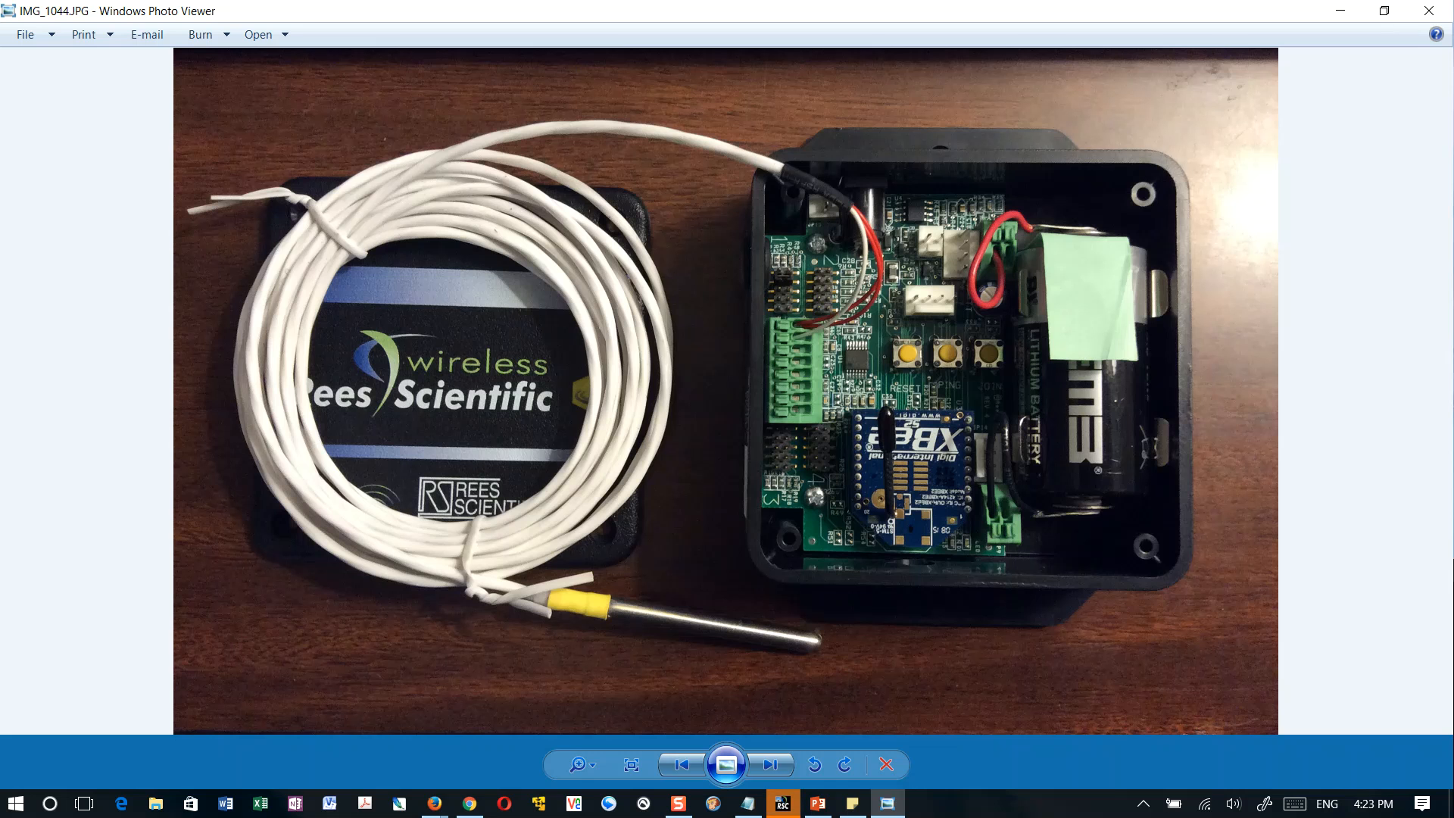
{"action": "key", "text": "alt+Tab"}
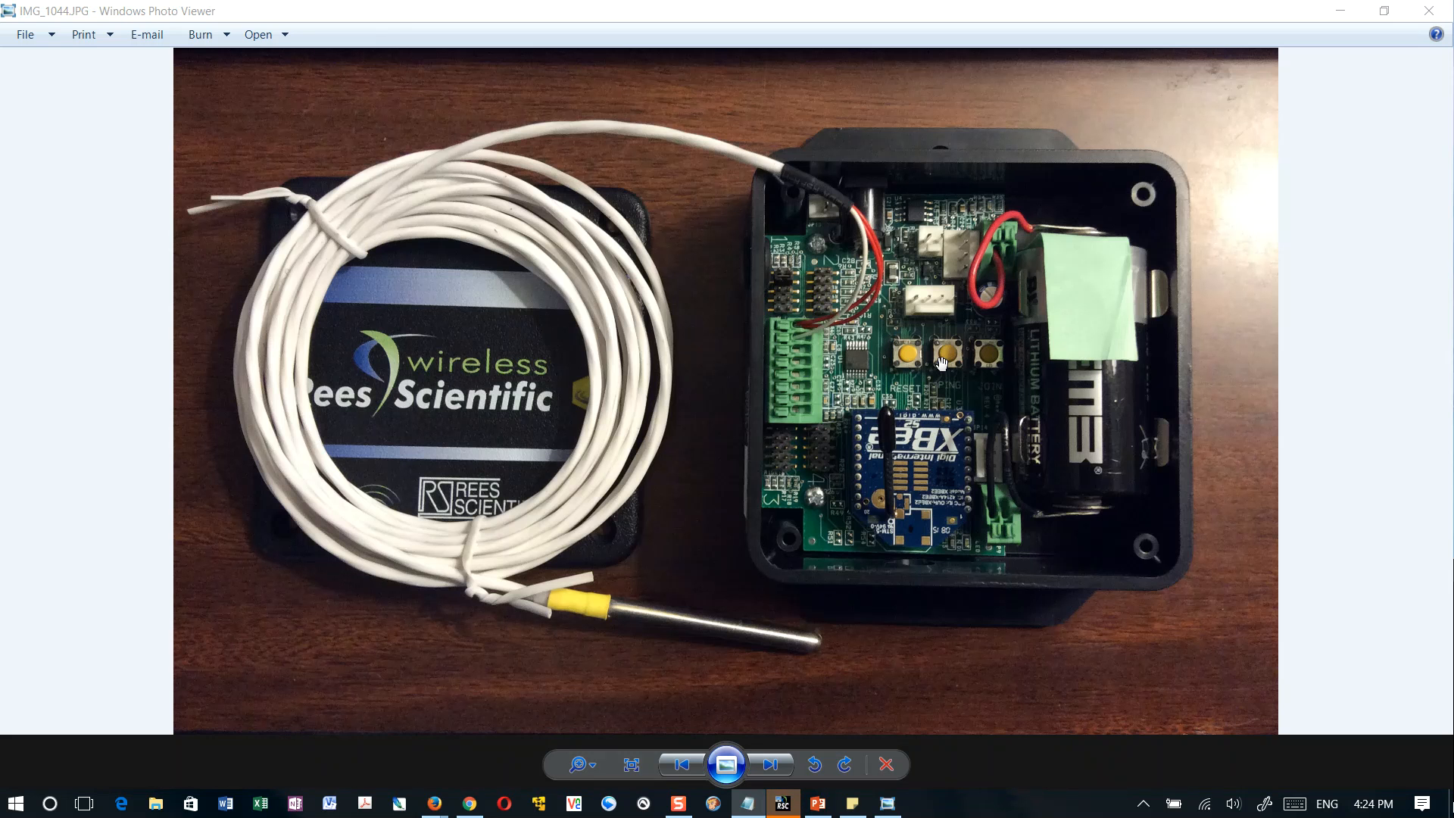
Examine the RESET, PING and JOIN buttons on the transmitter board and return to the whole photo
{"action": "scroll", "coordinate": [954, 386], "scroll_direction": "up", "scroll_amount": 3}
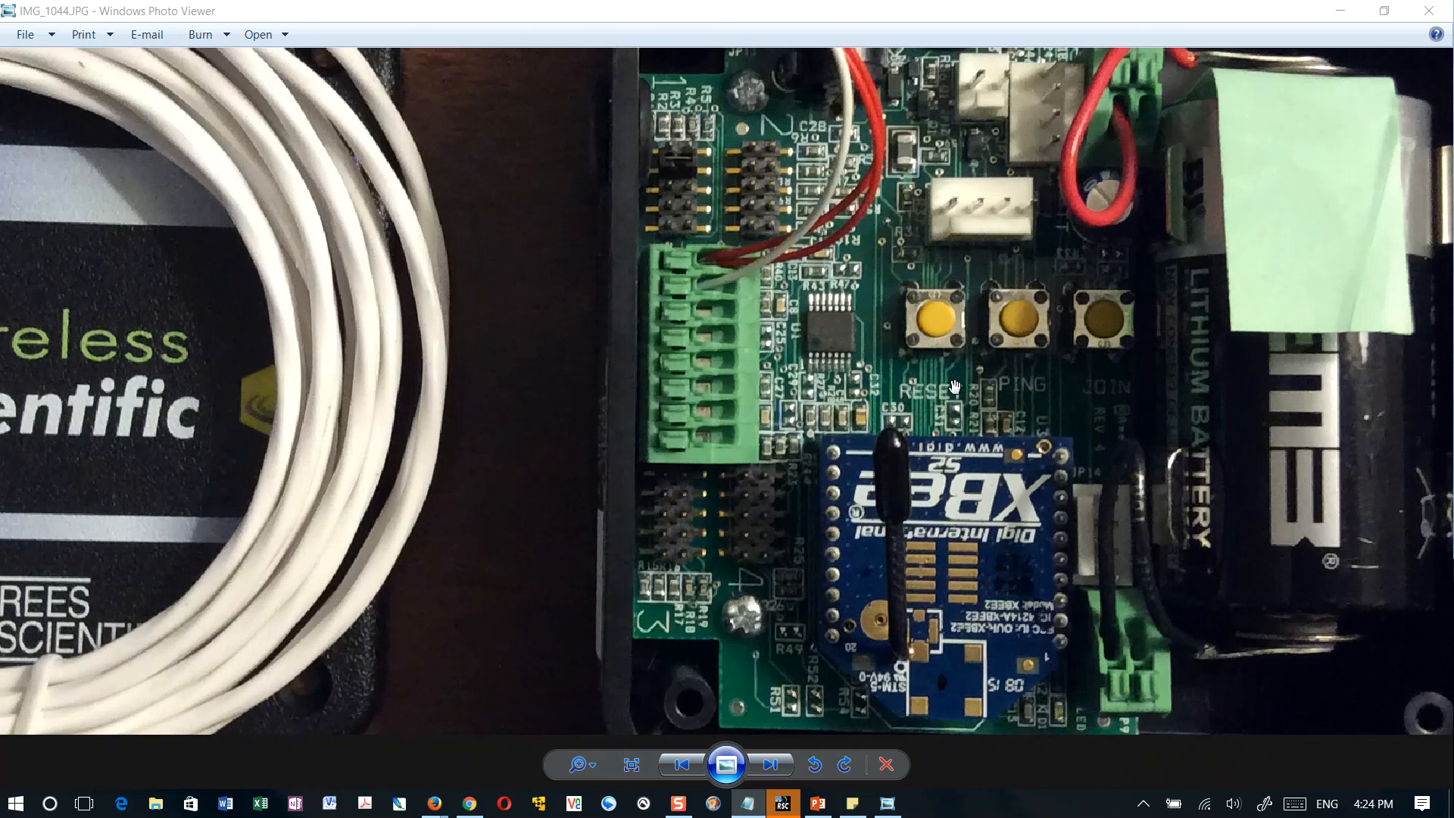
{"action": "left_click_drag", "start_coordinate": [1022, 356], "coordinate": [883, 428]}
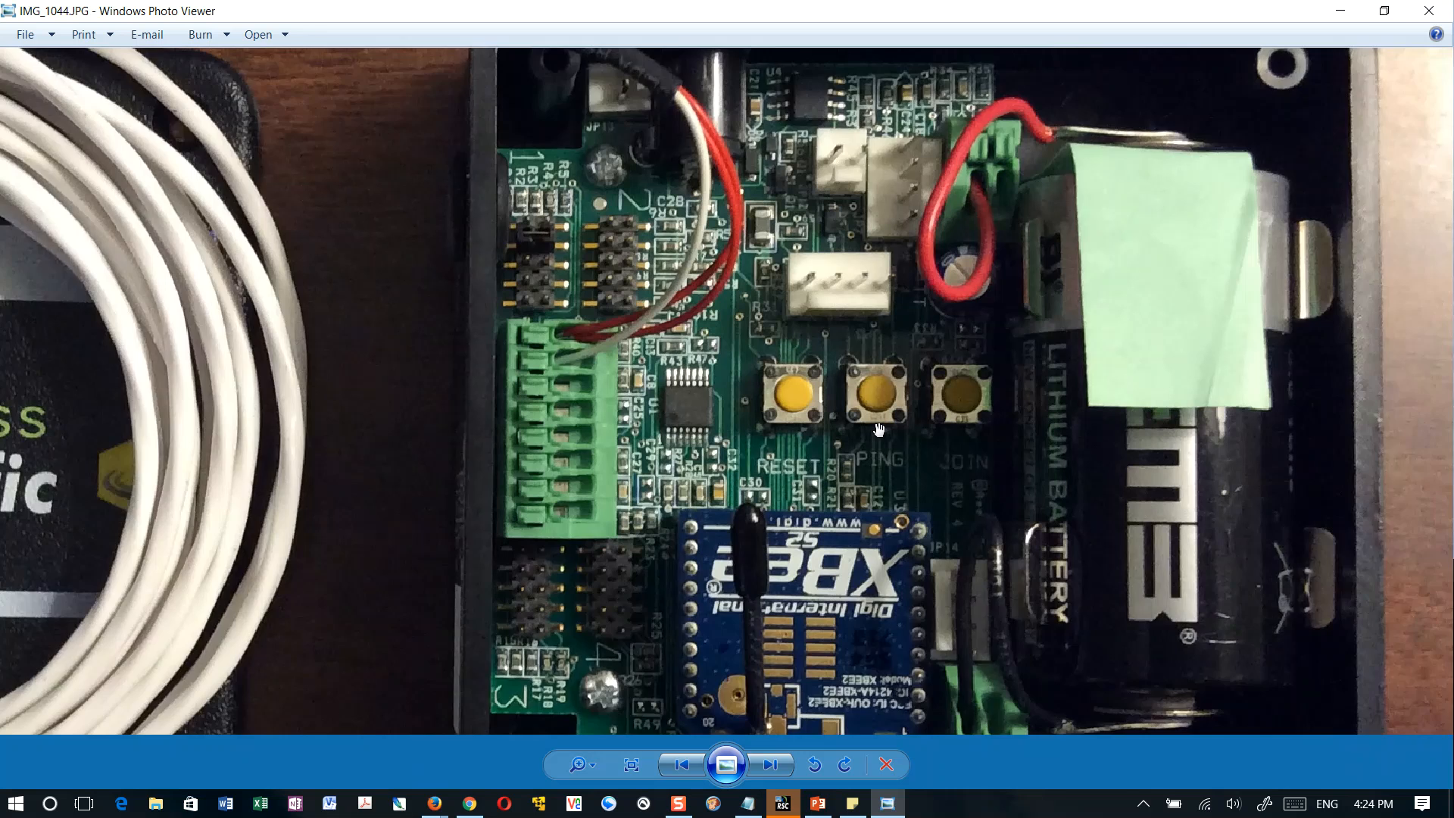
{"action": "scroll", "coordinate": [881, 429], "scroll_direction": "up", "scroll_amount": 2}
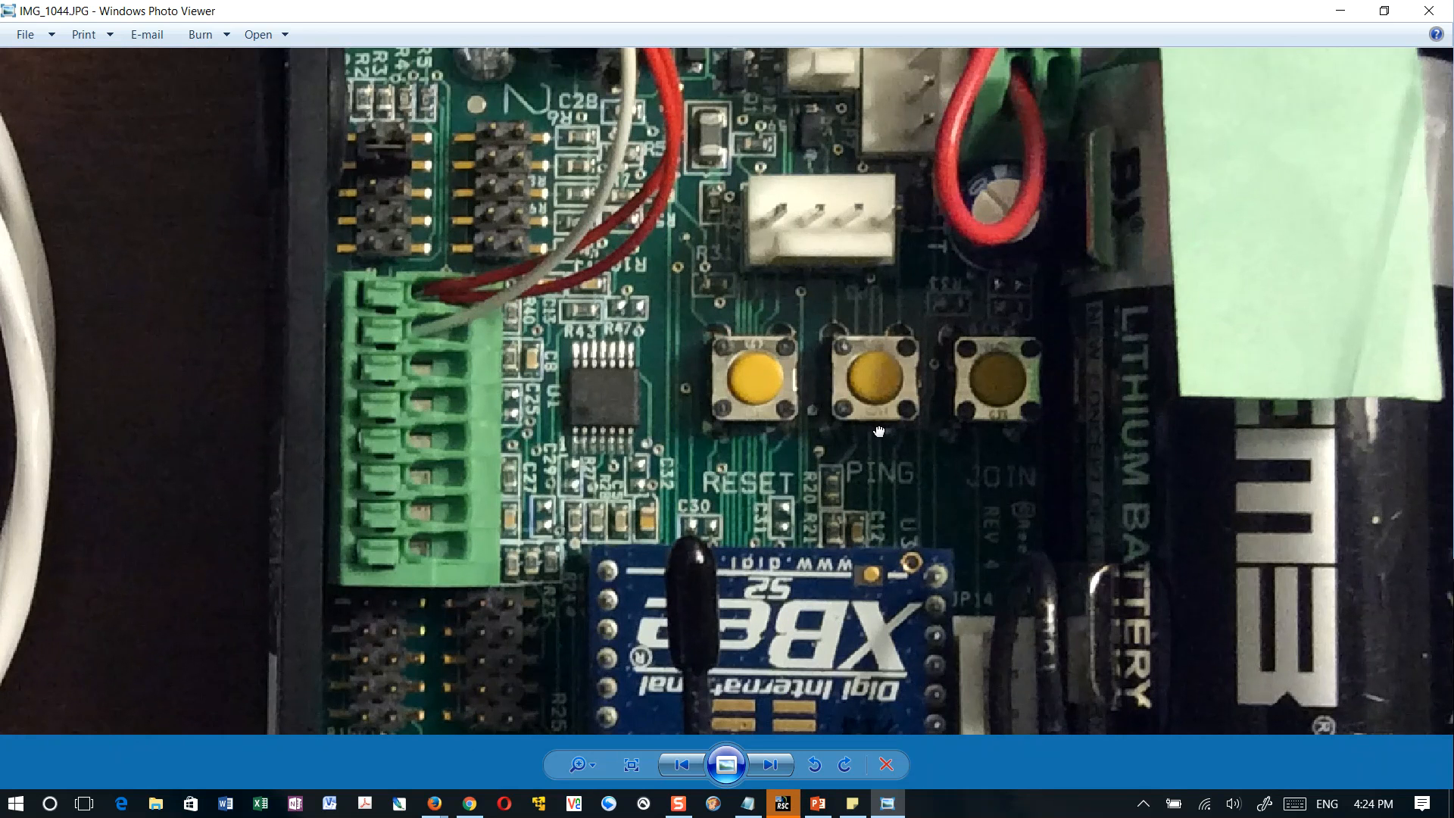
{"action": "left_click_drag", "start_coordinate": [878, 429], "coordinate": [826, 437]}
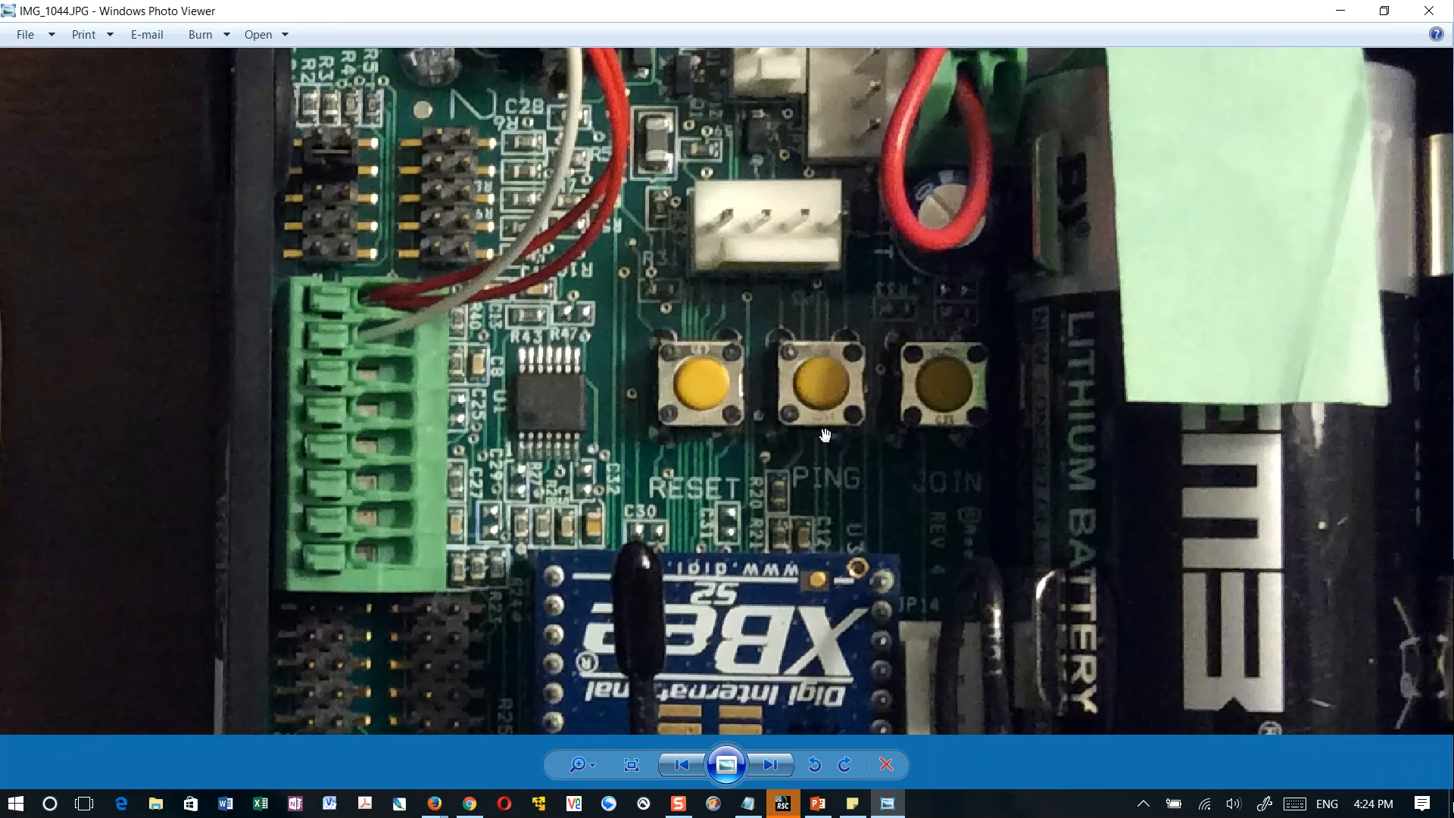
{"action": "scroll", "coordinate": [826, 434], "scroll_direction": "down", "scroll_amount": 5}
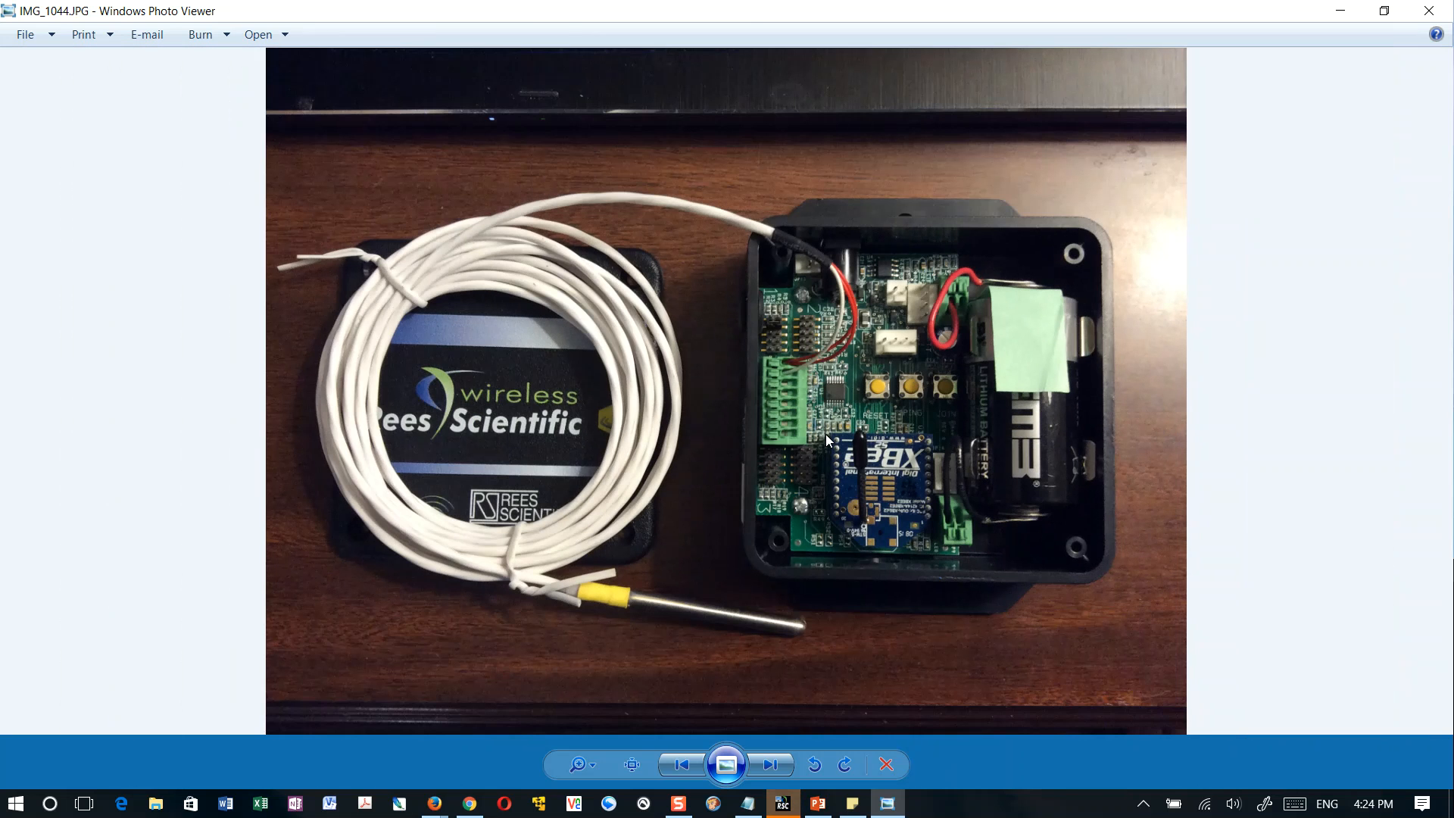
Show the photo IMG_1045.JPG and examine the sensor certification and warning labels
{"action": "key", "text": "Left"}
{"action": "key", "text": "Right"}
{"action": "key", "text": "Right"}
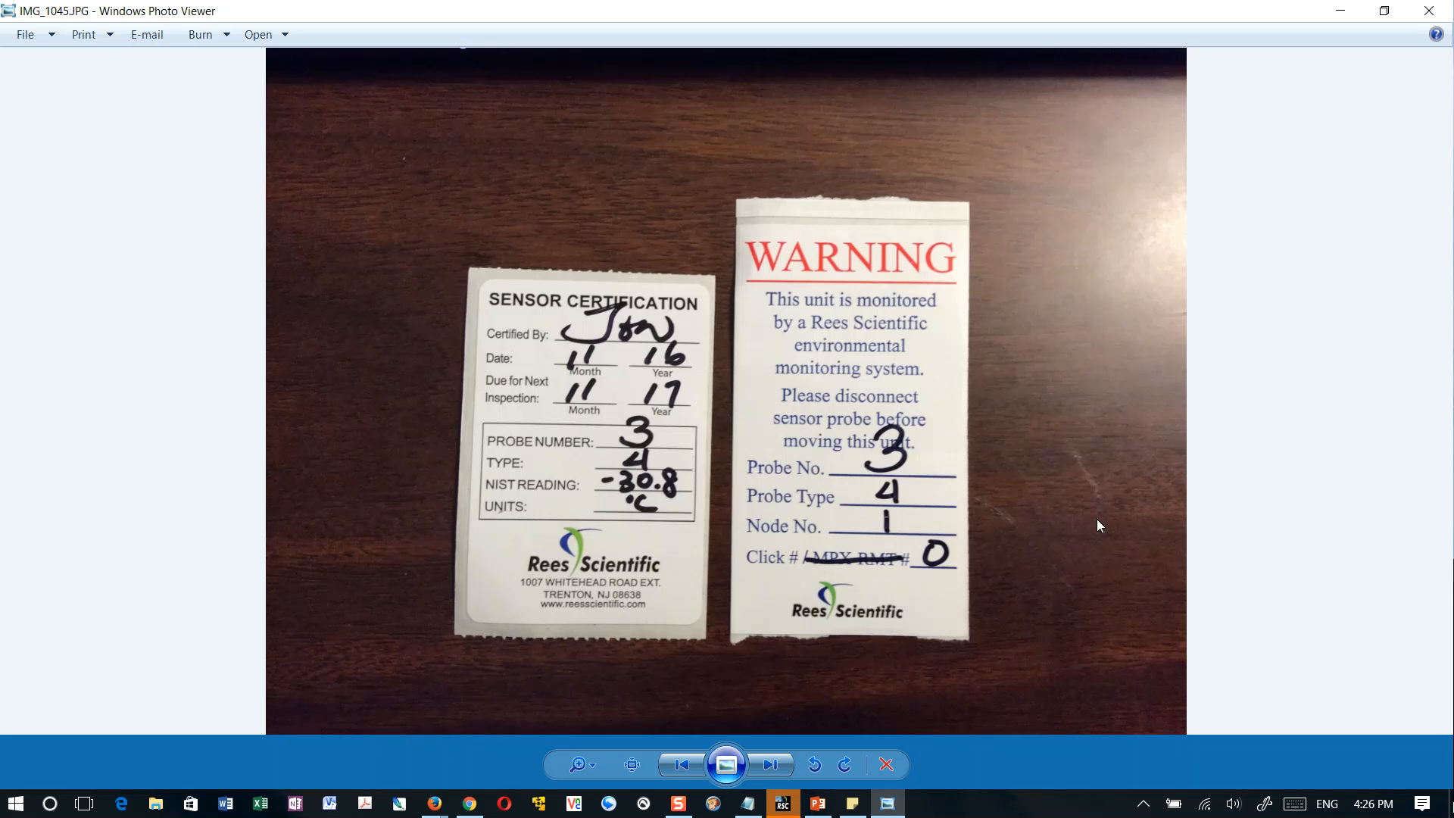
{"action": "key", "text": "alt+Tab"}
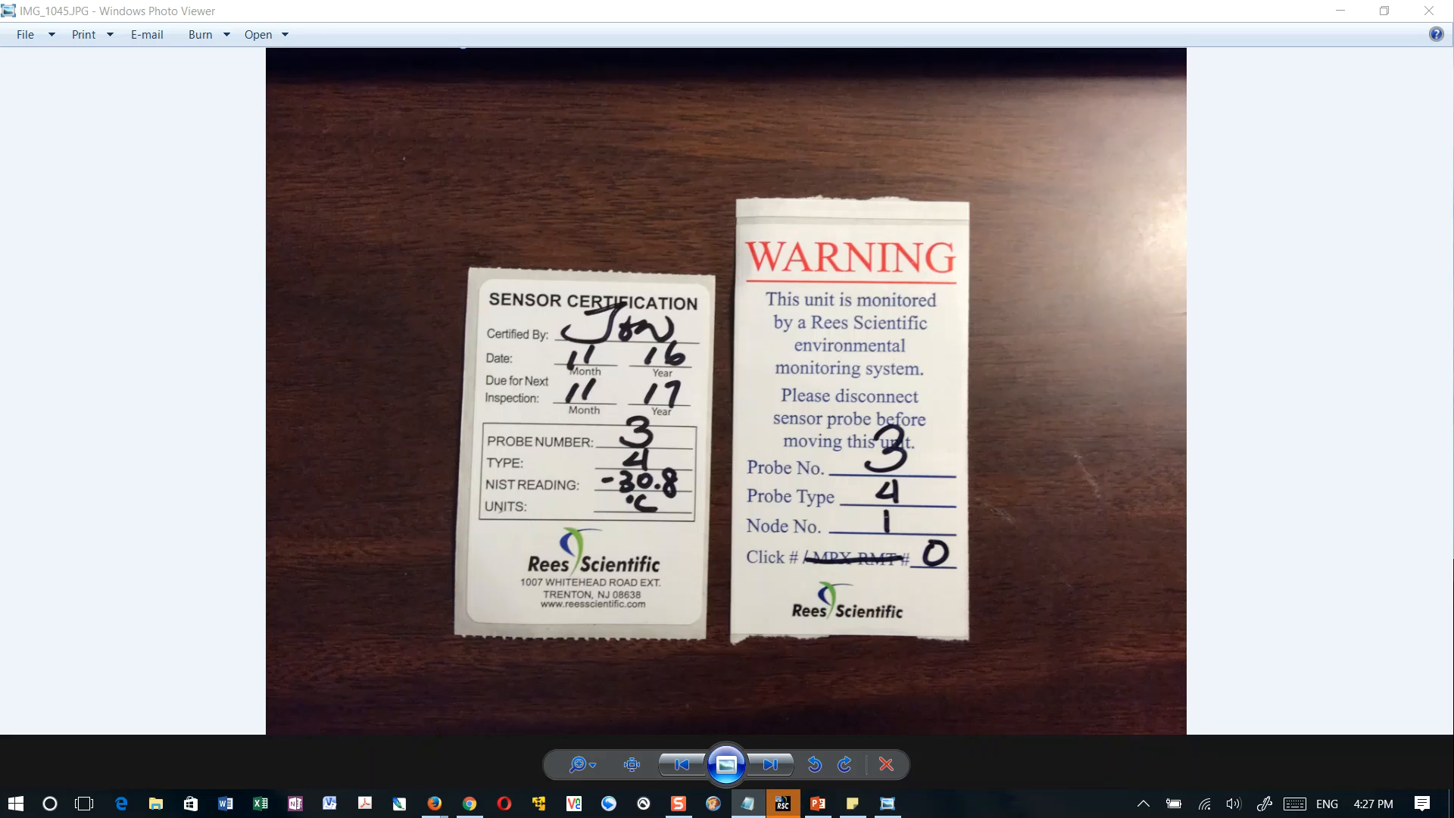
Return to the transmitter photo IMG_1044.JPG and examine its RESET, PING and JOIN buttons up close
{"action": "key", "text": "Left"}
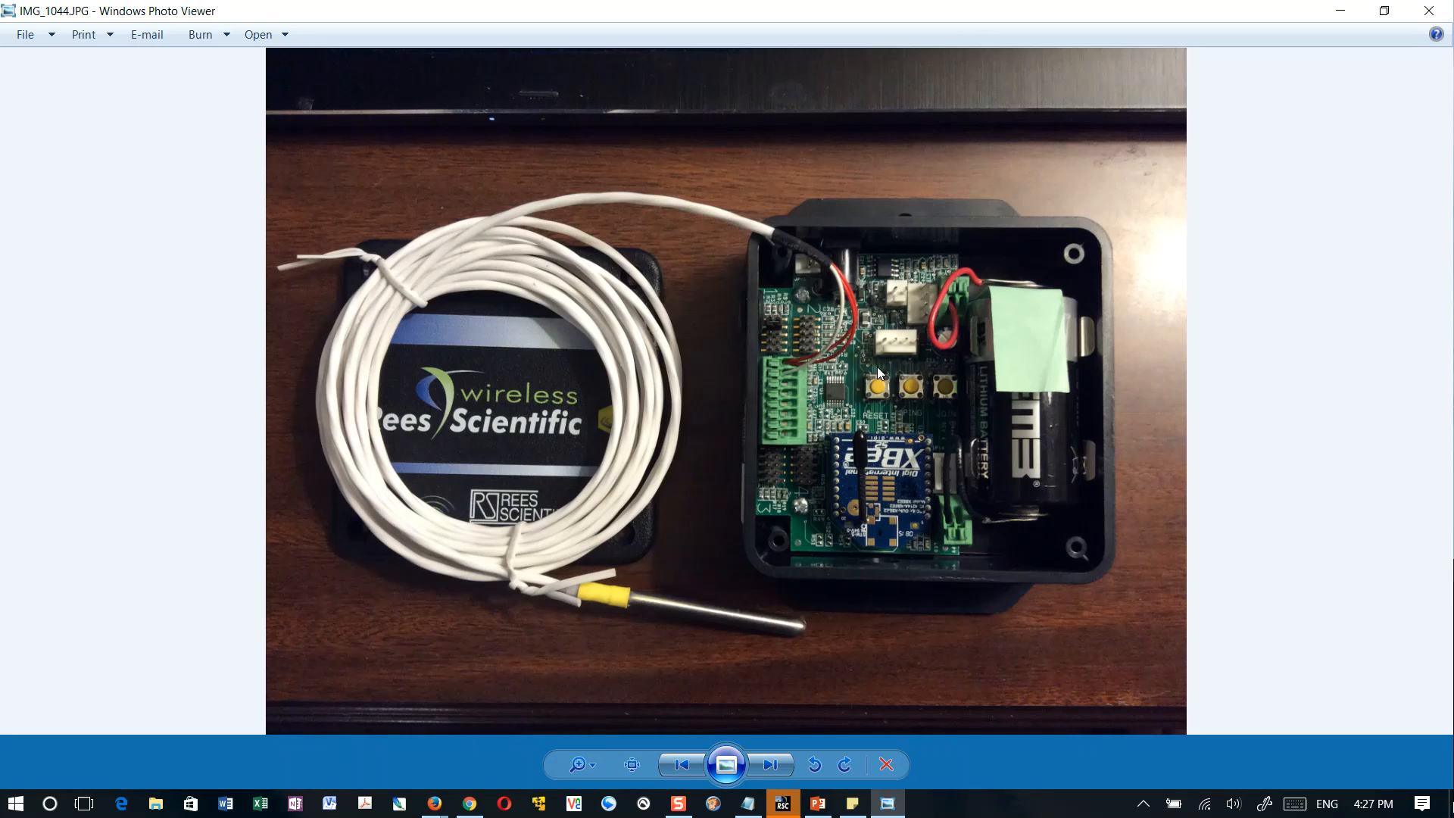
{"action": "scroll", "coordinate": [1026, 407], "scroll_direction": "up", "scroll_amount": 3}
{"action": "scroll", "coordinate": [1026, 406], "scroll_direction": "up", "scroll_amount": 3}
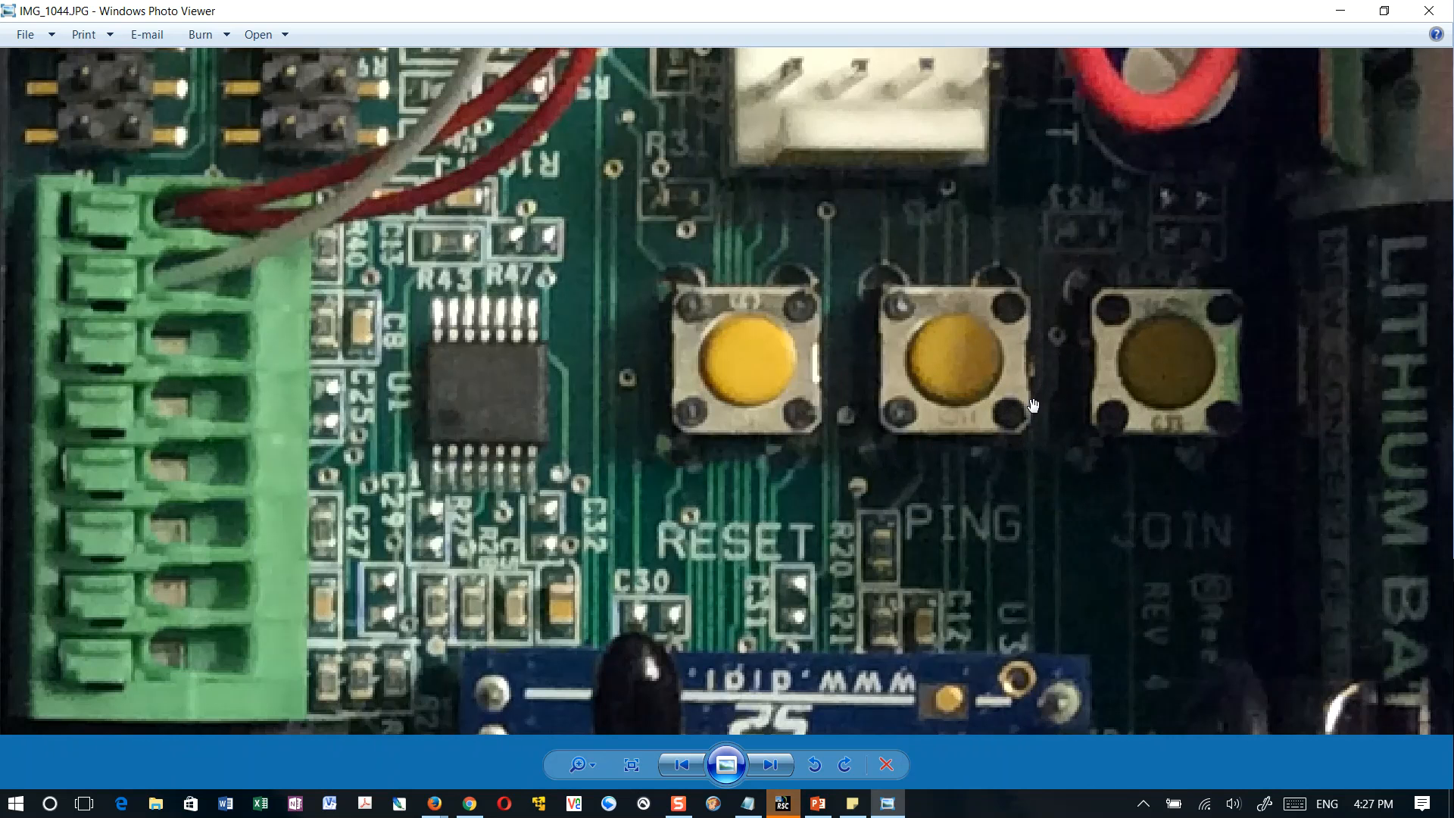
{"action": "left_click_drag", "start_coordinate": [1071, 418], "coordinate": [947, 407]}
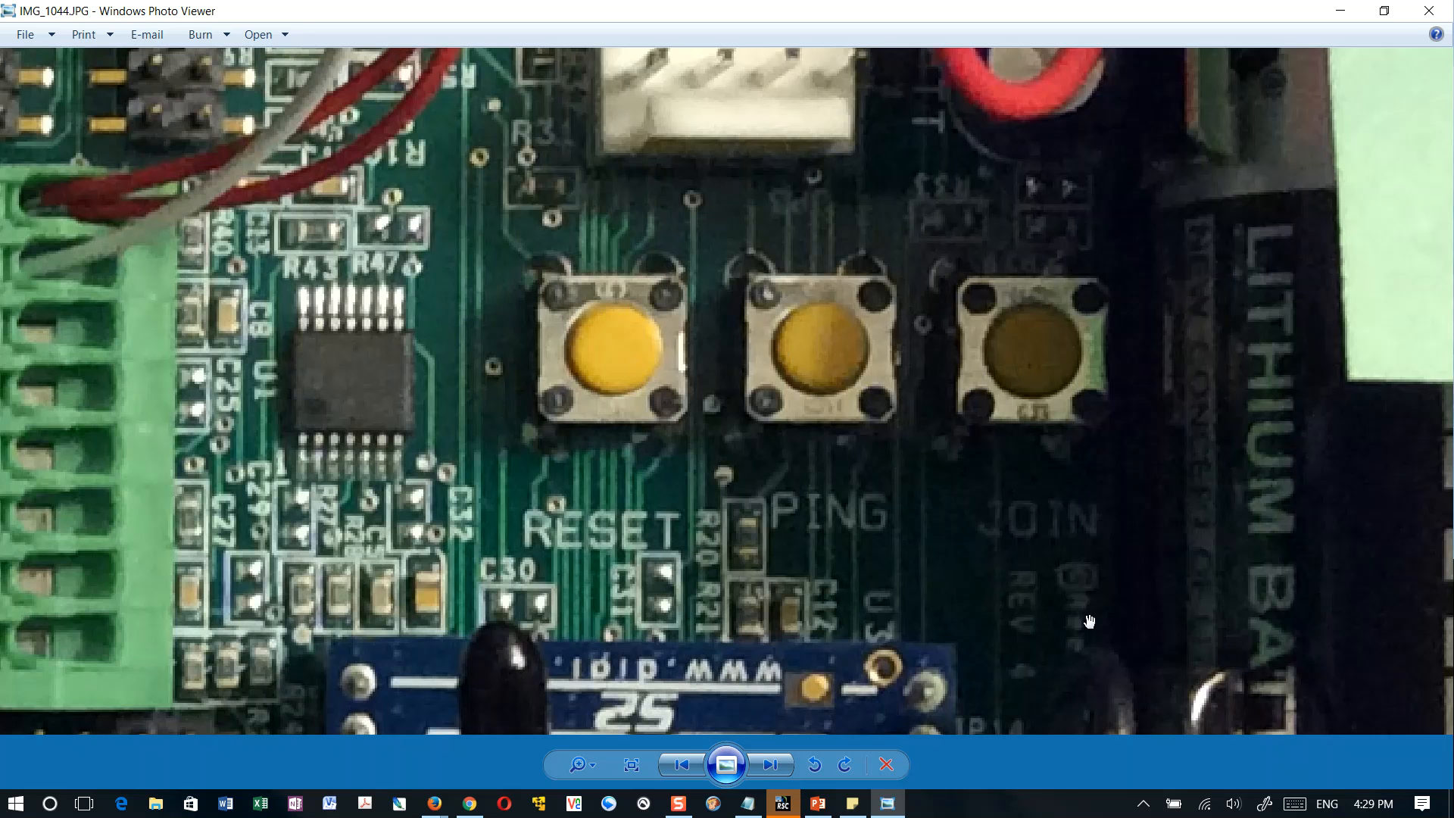
Examine the LED area beside the XBee module on the transmitter board up close, and close the photo
{"action": "scroll", "coordinate": [1087, 623], "scroll_direction": "down", "scroll_amount": 3}
{"action": "left_click_drag", "start_coordinate": [1067, 662], "coordinate": [1021, 393]}
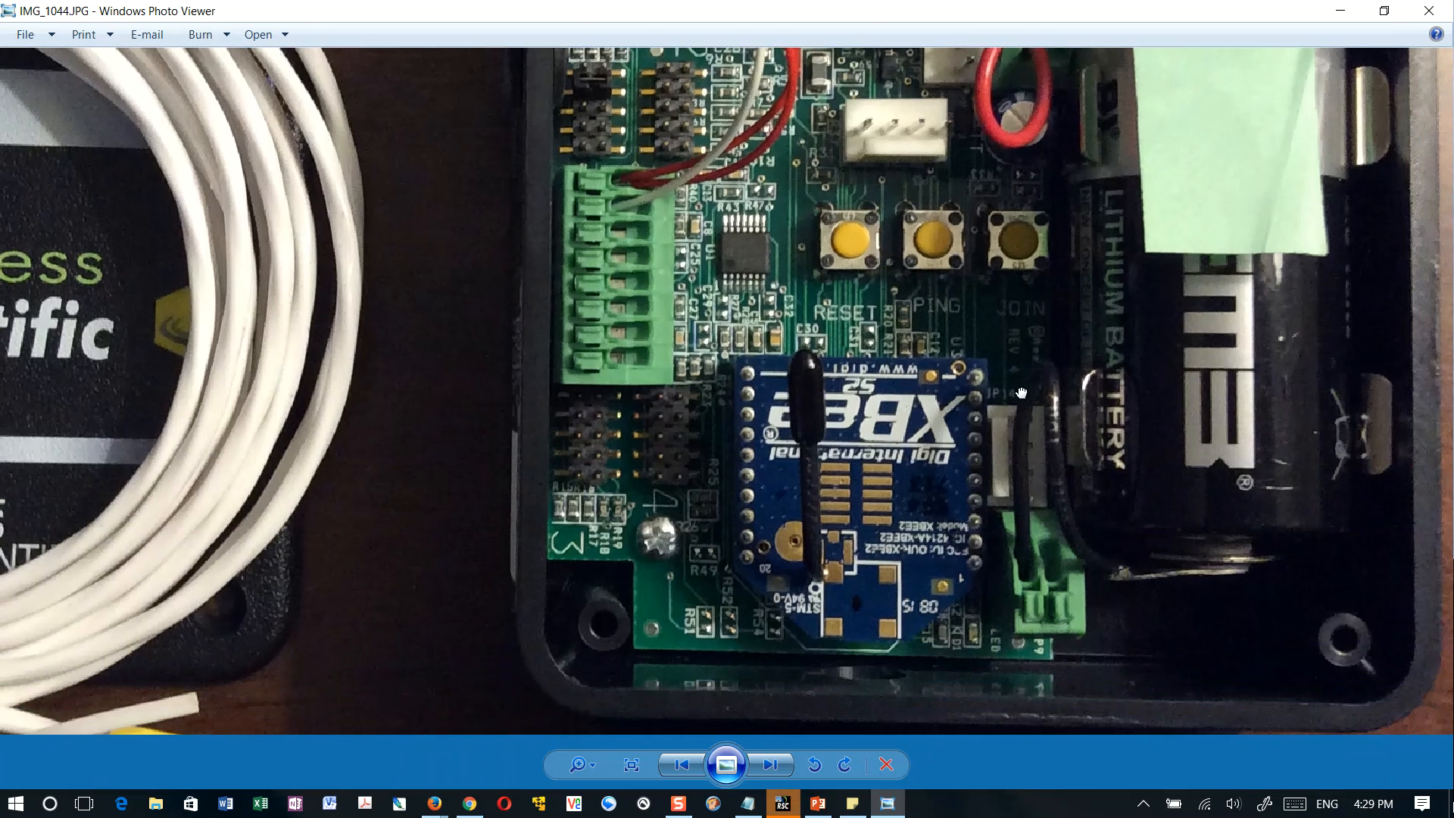
{"action": "left_click_drag", "start_coordinate": [984, 655], "coordinate": [1059, 640]}
{"action": "scroll", "coordinate": [1003, 546], "scroll_direction": "up", "scroll_amount": 5}
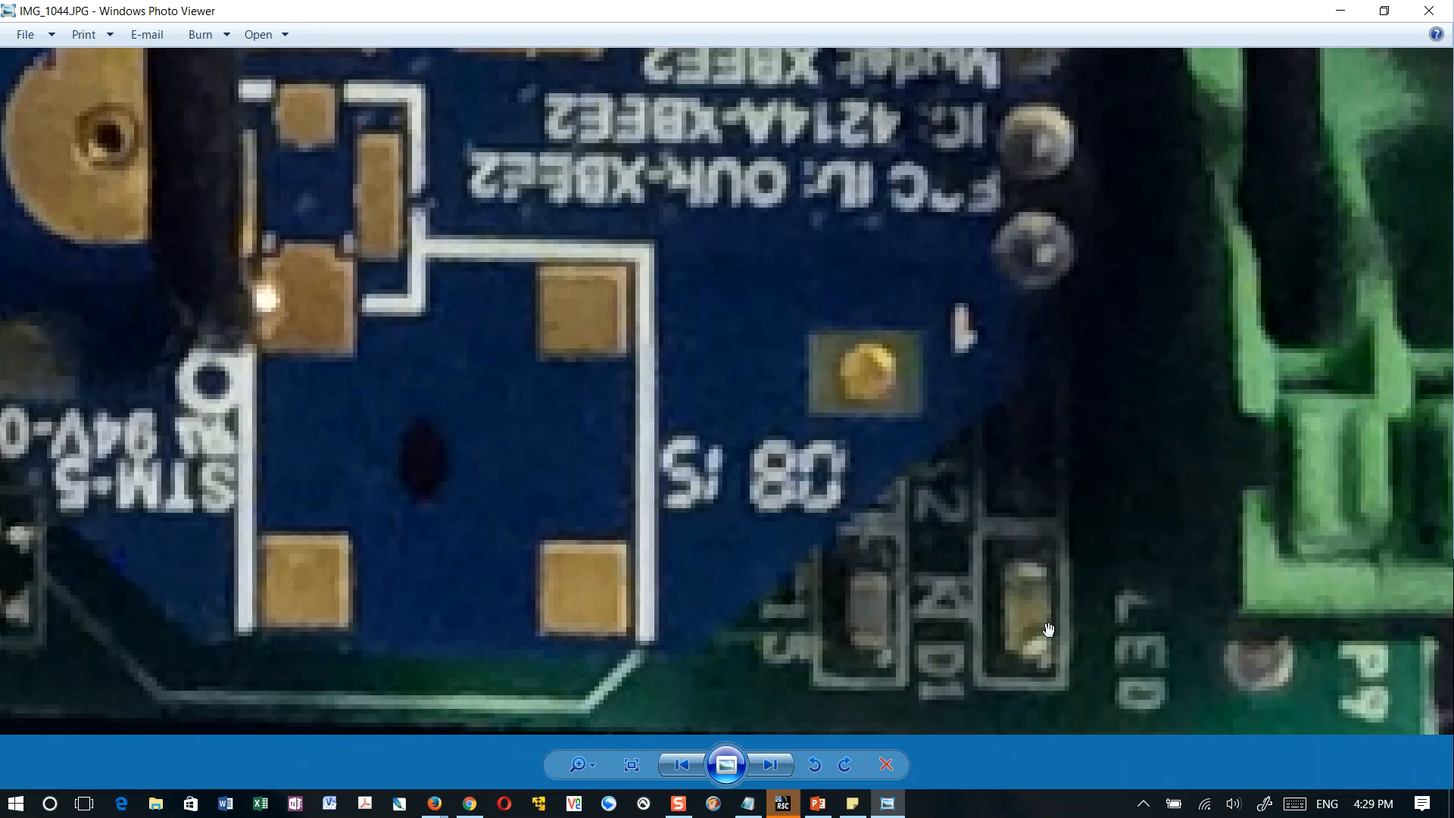
{"action": "scroll", "coordinate": [1048, 630], "scroll_direction": "down", "scroll_amount": 5}
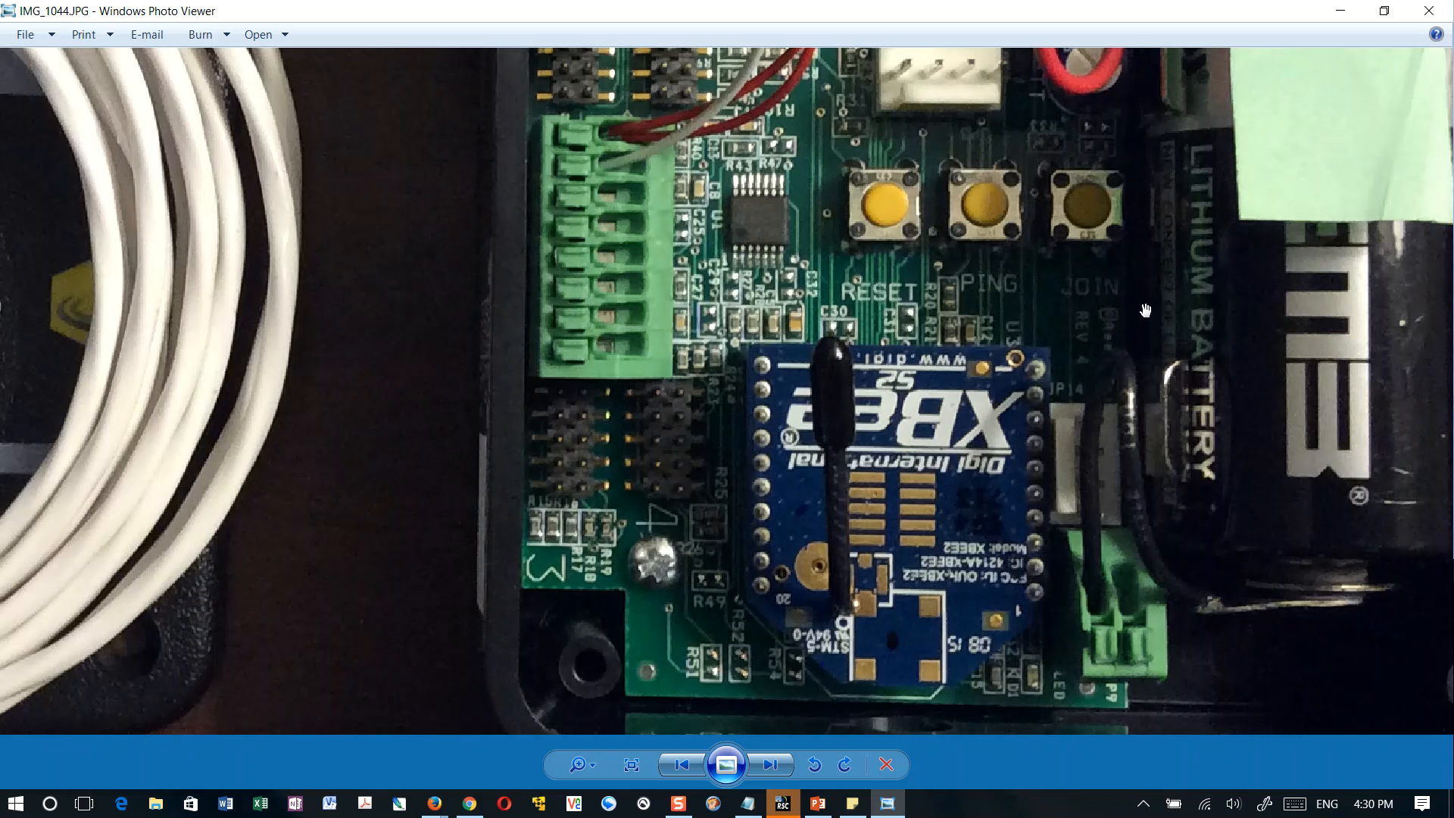
{"action": "scroll", "coordinate": [1227, 254], "scroll_direction": "down", "scroll_amount": 5}
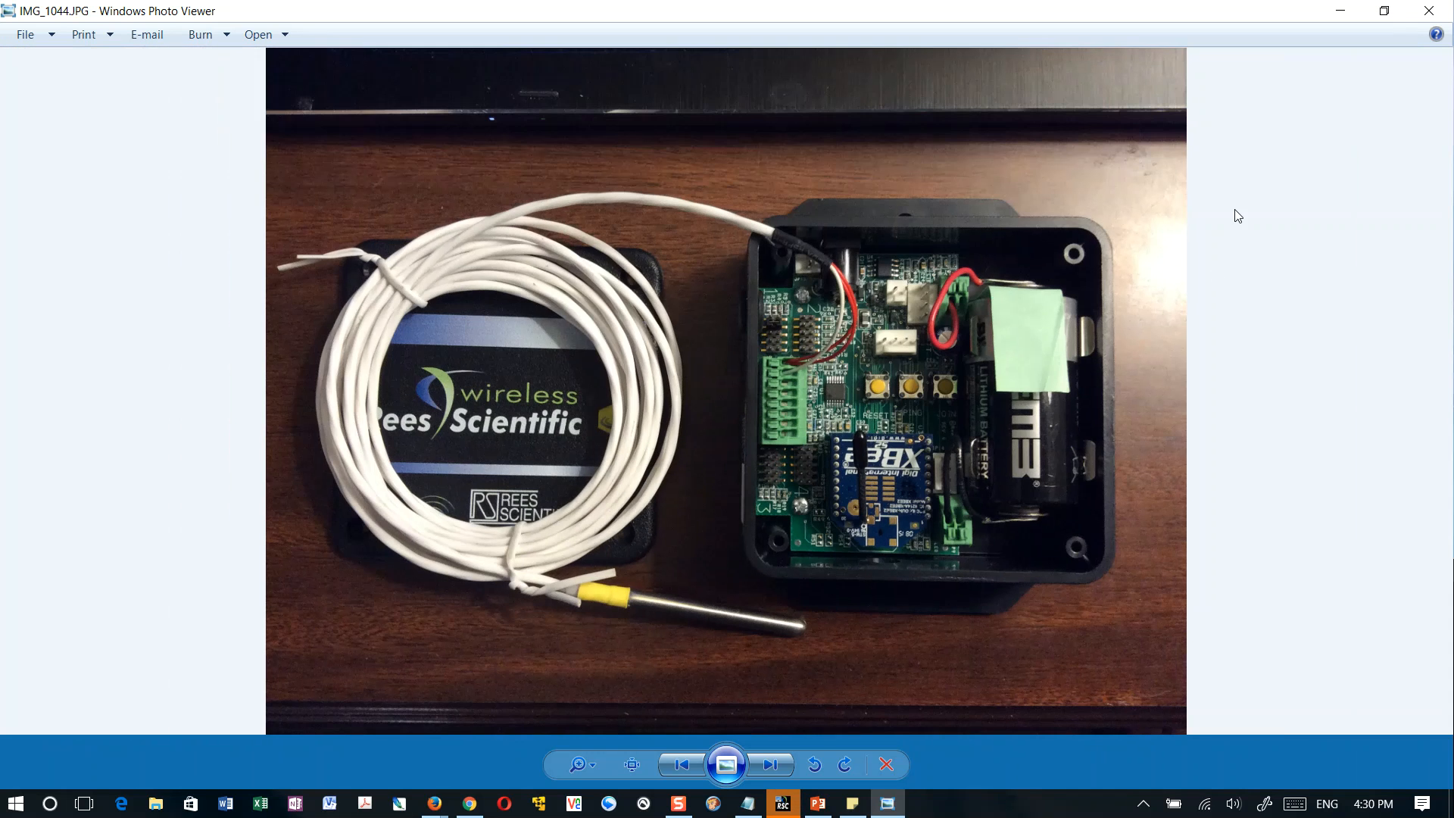
{"action": "left_click", "coordinate": [1429, 11]}
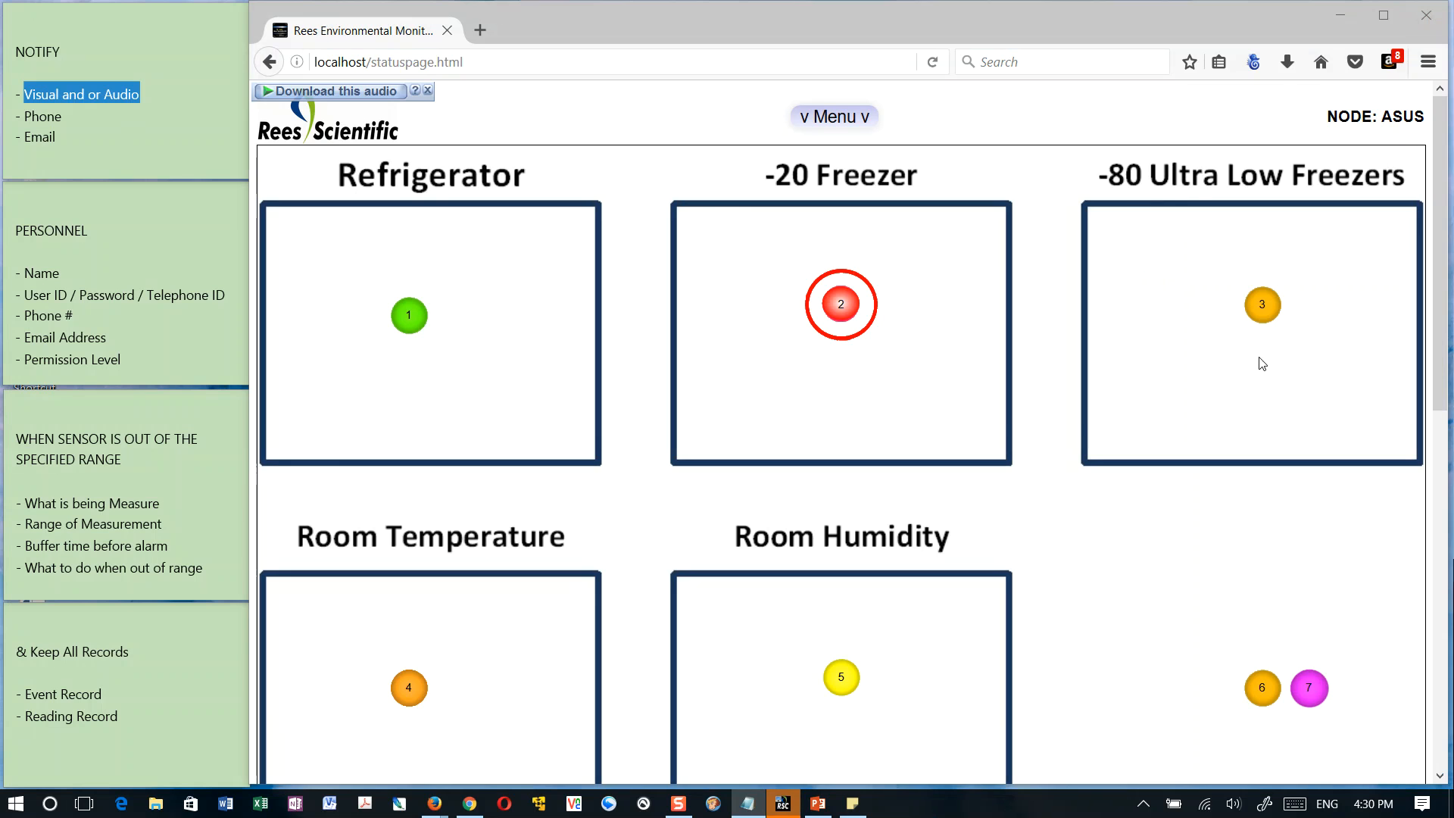
View the details of the -80 Ultra Low sensor 3, highlight its reading, and bring sensors 6 and 7 into view
{"action": "left_click", "coordinate": [1264, 302]}
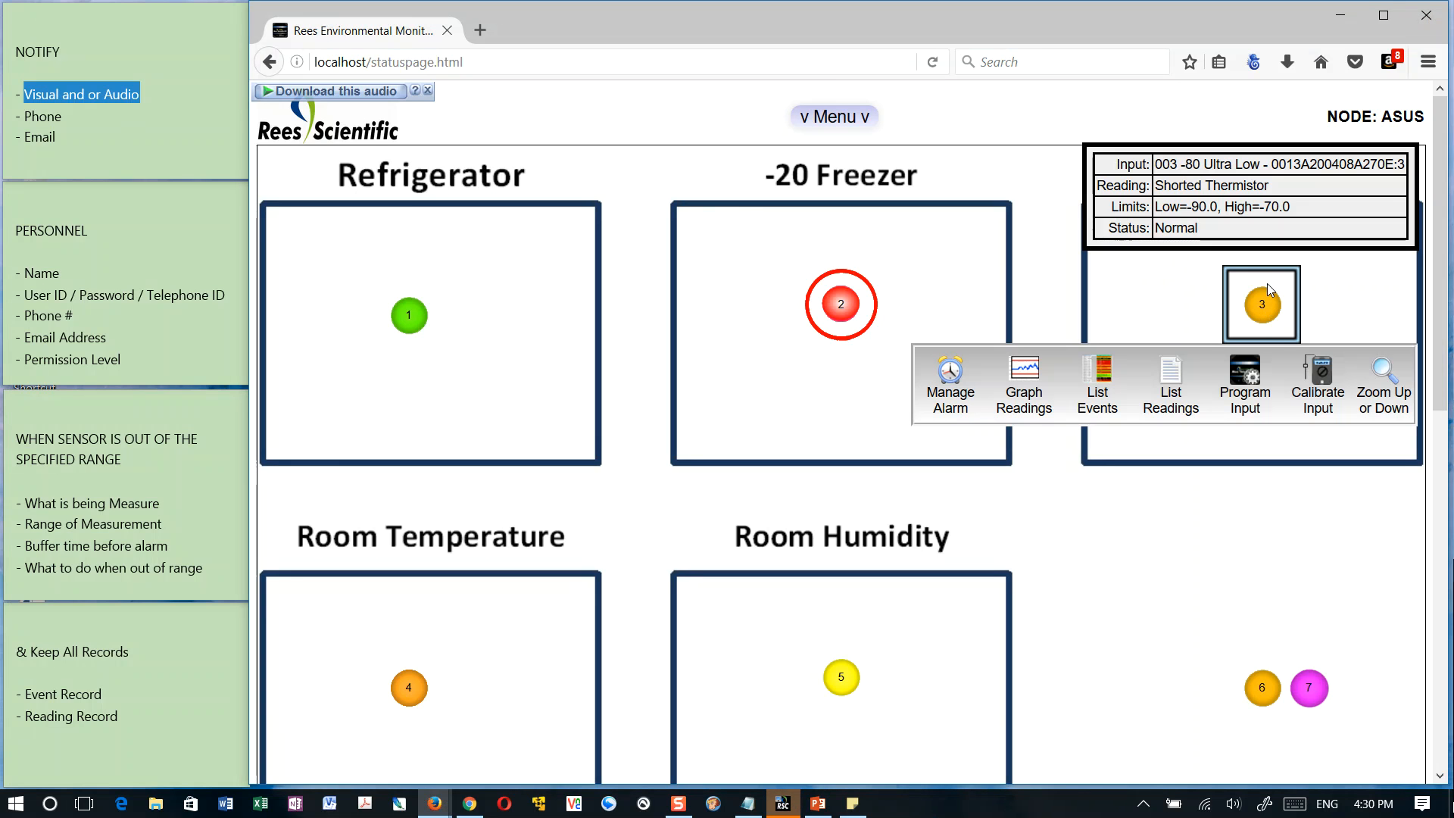
{"action": "left_click_drag", "start_coordinate": [1160, 186], "coordinate": [1273, 189]}
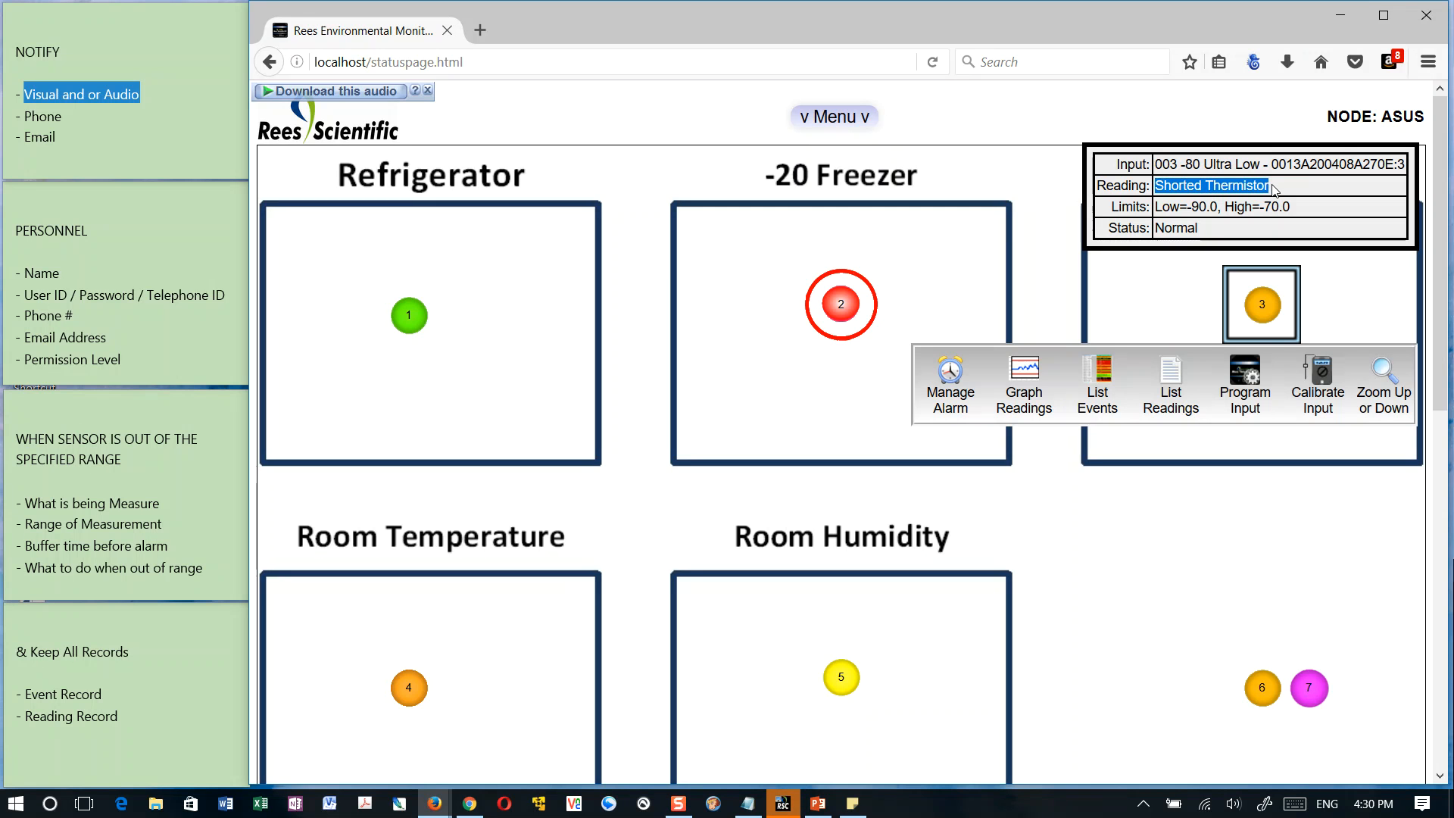
{"action": "left_click", "coordinate": [1315, 196]}
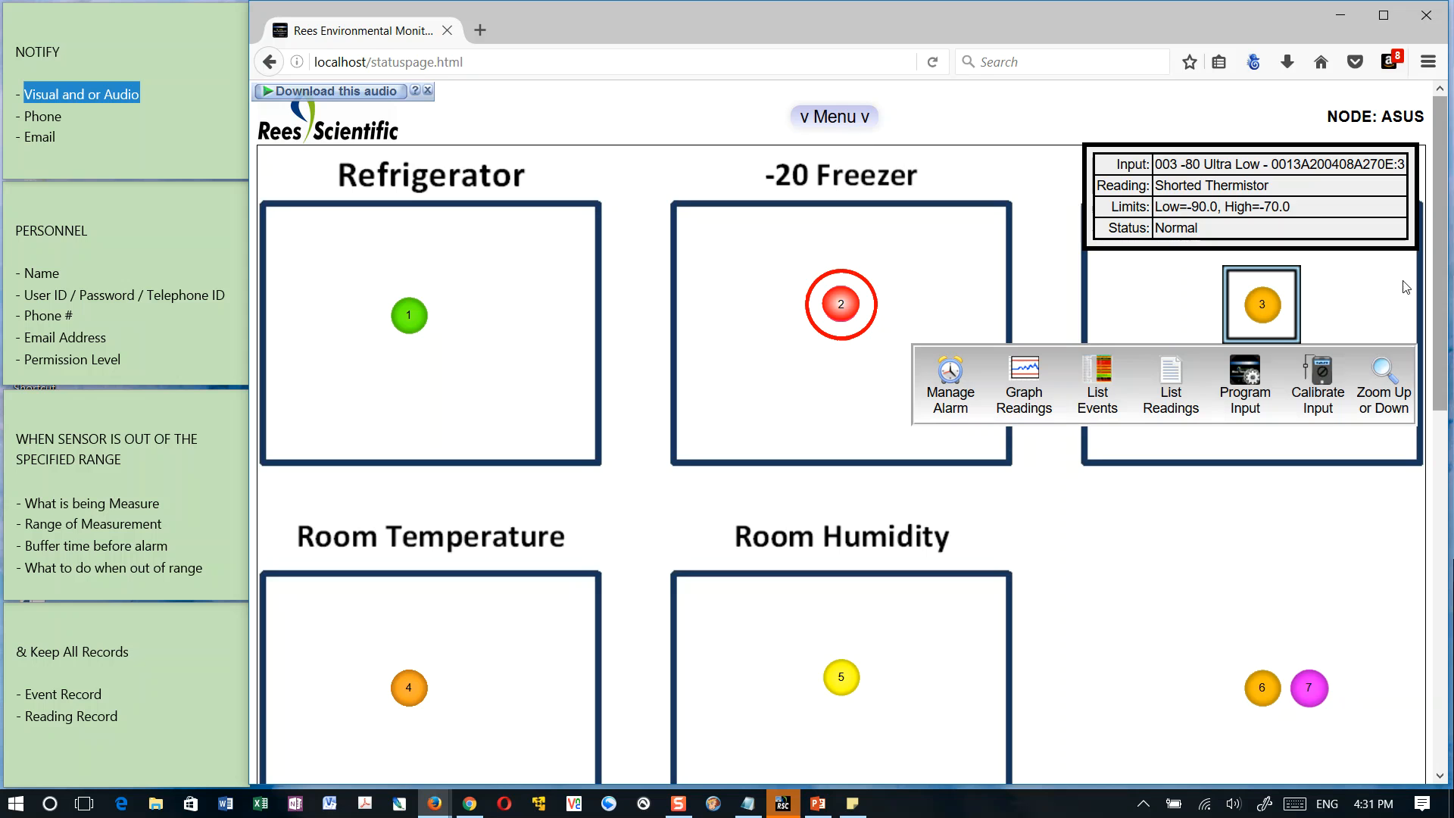
{"action": "scroll", "coordinate": [1294, 573], "scroll_direction": "down", "scroll_amount": 2}
{"action": "scroll", "coordinate": [1294, 574], "scroll_direction": "down", "scroll_amount": 4}
{"action": "mouse_move", "coordinate": [1326, 388]}
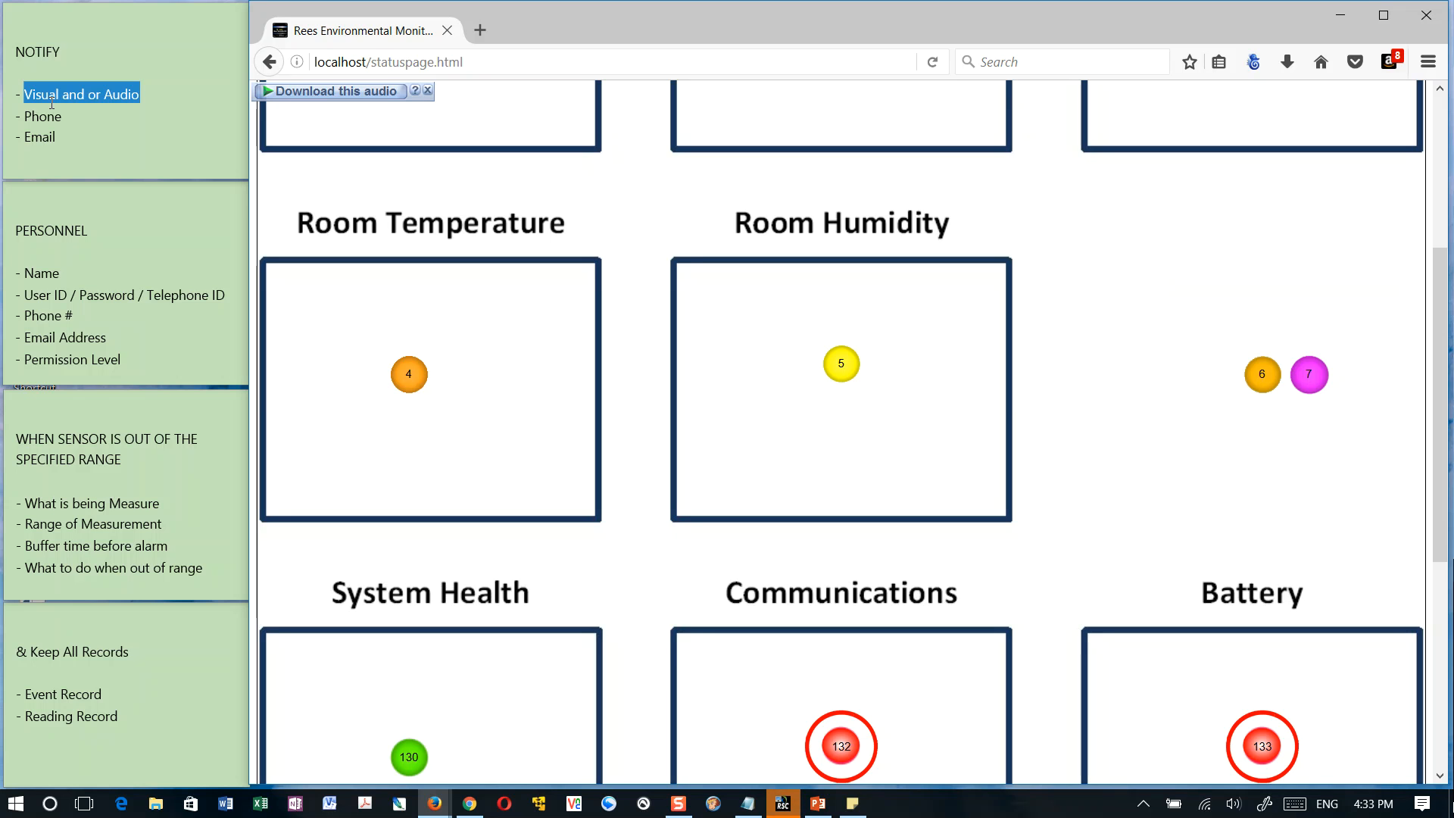
Highlight the Phone and Email items in the NOTIFY note, and the heading and Name entry of the PERSONNEL note
{"action": "left_click_drag", "start_coordinate": [33, 115], "coordinate": [47, 116]}
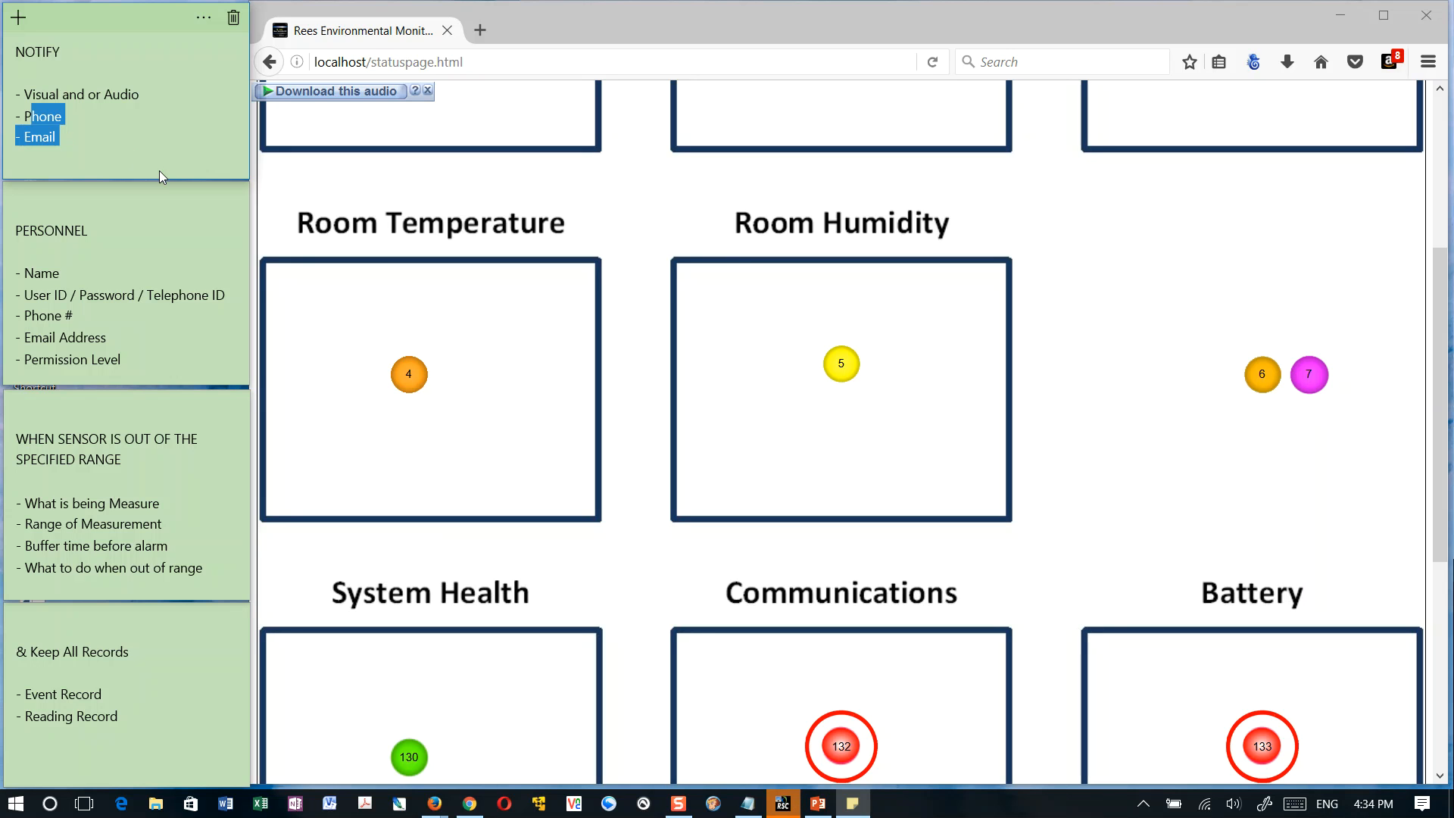
{"action": "left_click", "coordinate": [17, 234]}
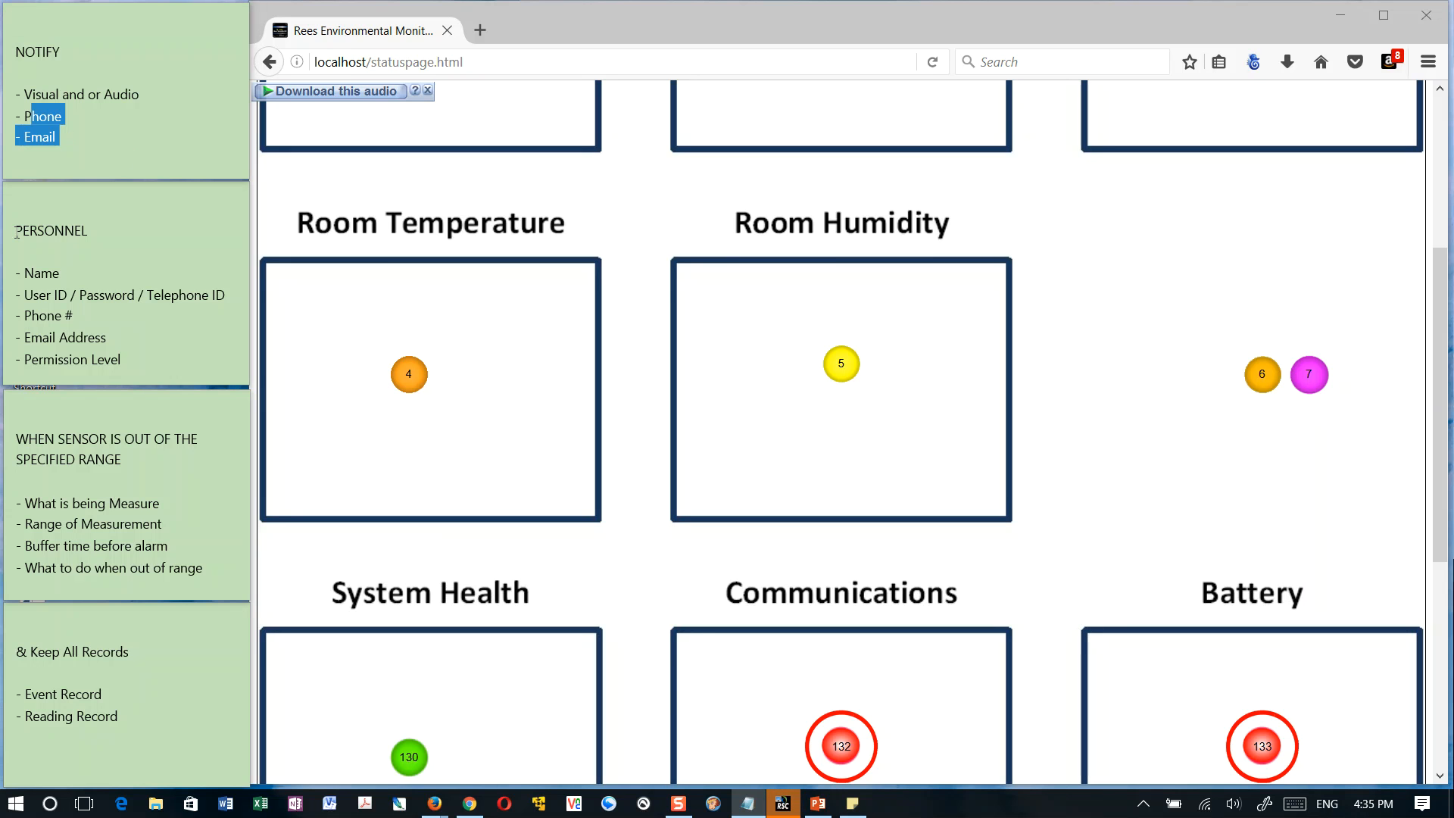
{"action": "left_click_drag", "start_coordinate": [17, 233], "coordinate": [47, 231]}
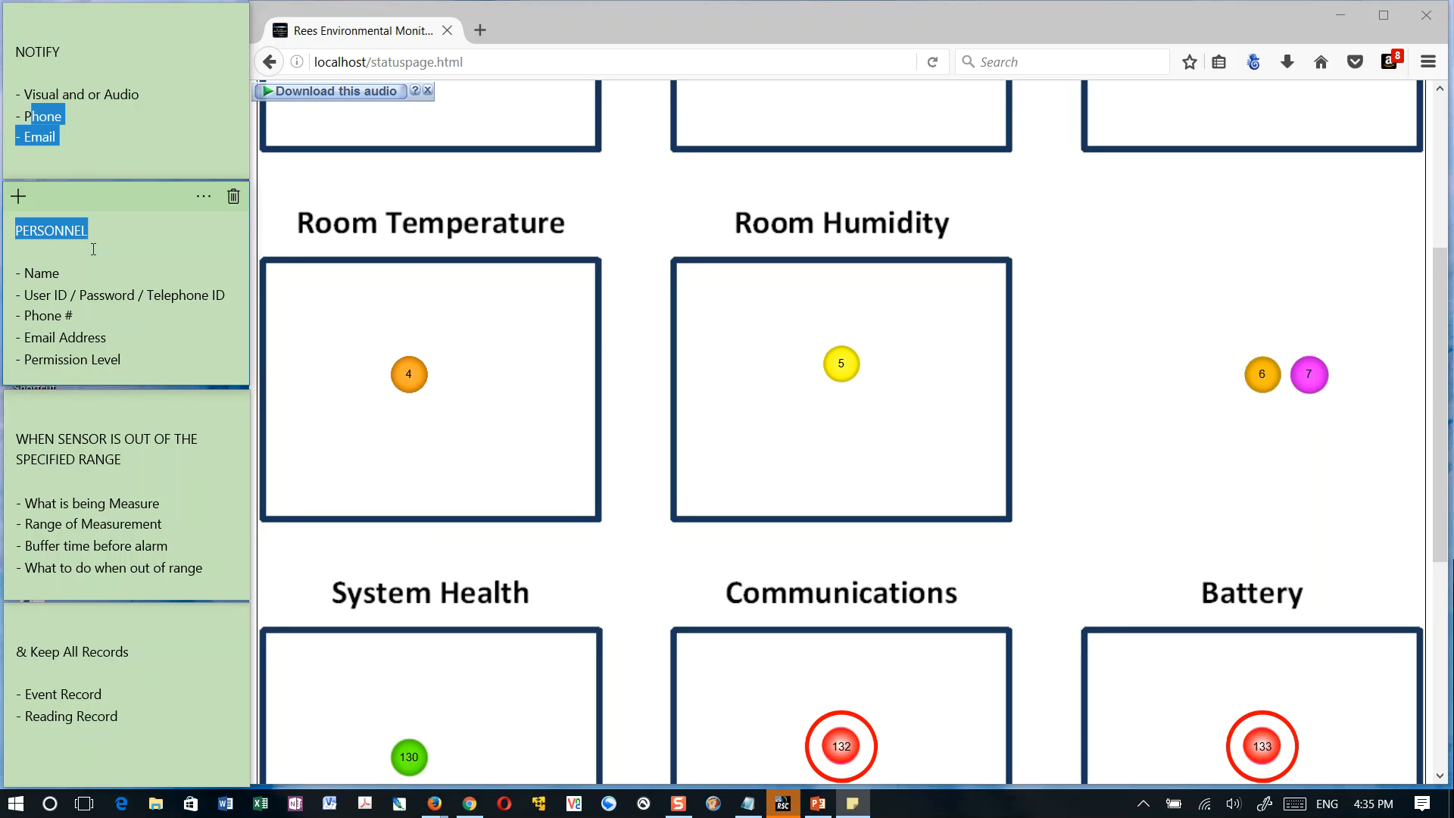
{"action": "left_click", "coordinate": [65, 281]}
{"action": "left_click_drag", "start_coordinate": [25, 274], "coordinate": [42, 274]}
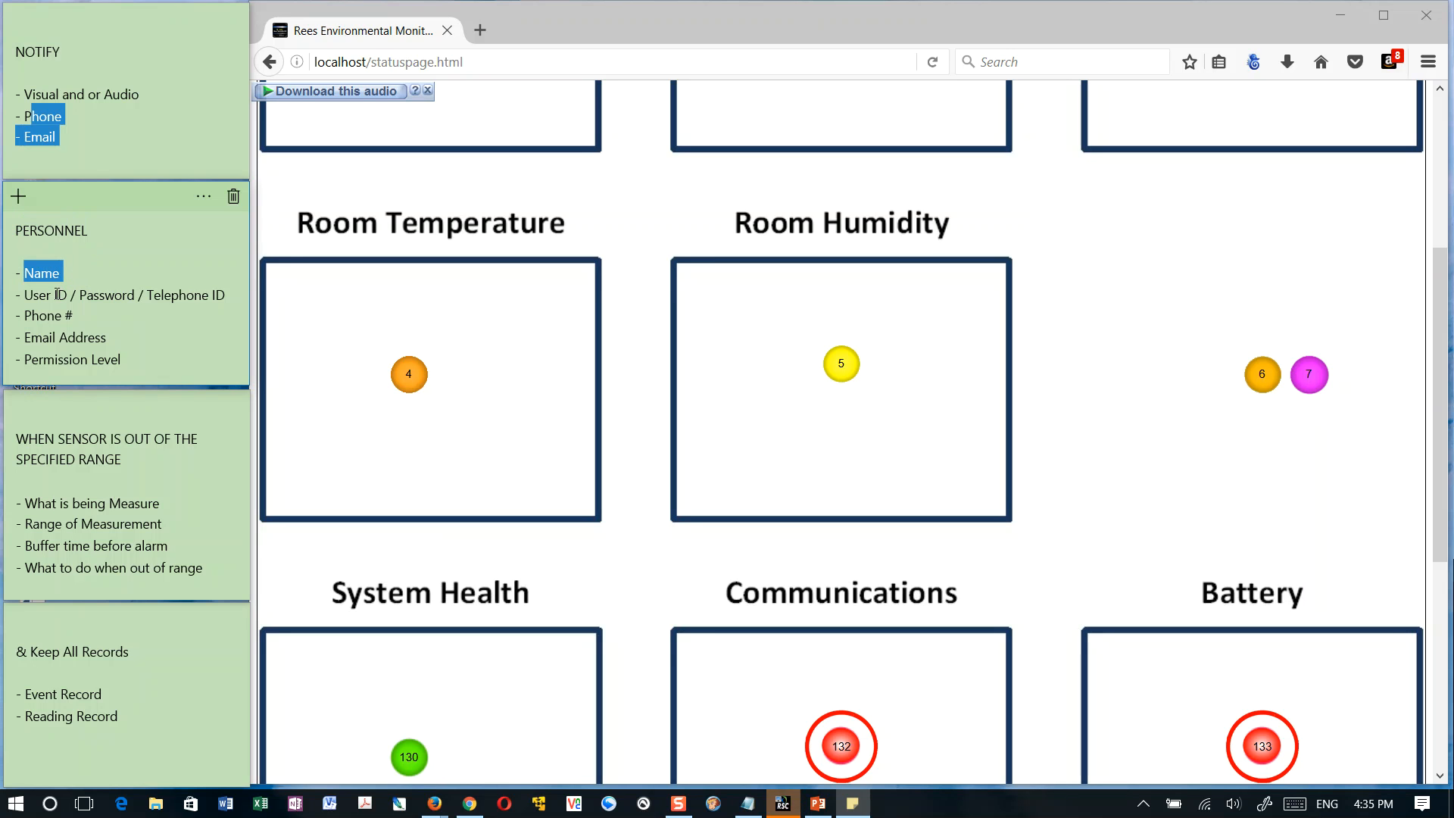
Highlight the login, phone, email and permission level entries of the PERSONNEL note, and the heading of the out-of-range note
{"action": "left_click_drag", "start_coordinate": [69, 299], "coordinate": [107, 307]}
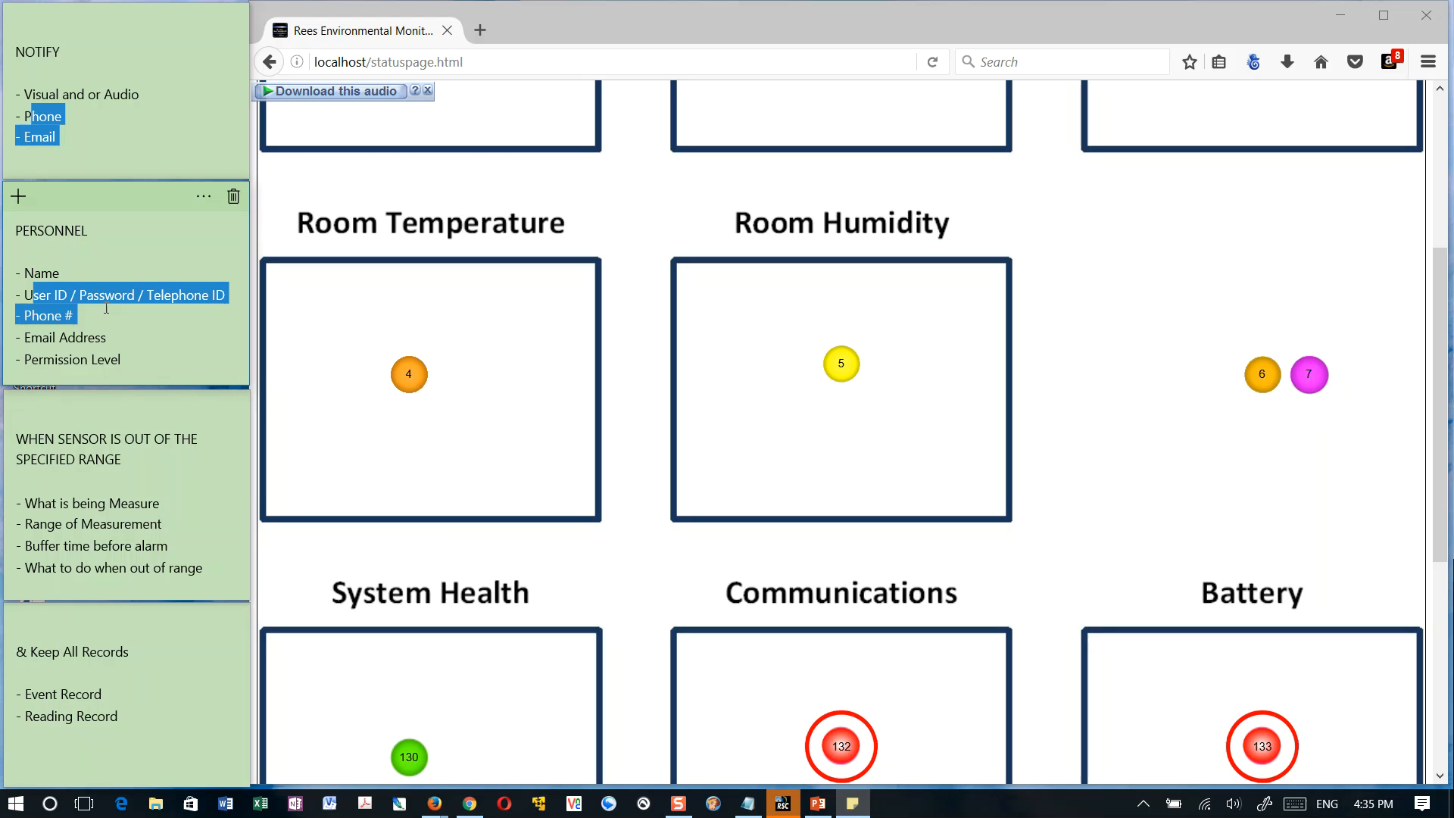
{"action": "left_click_drag", "start_coordinate": [144, 295], "coordinate": [192, 295]}
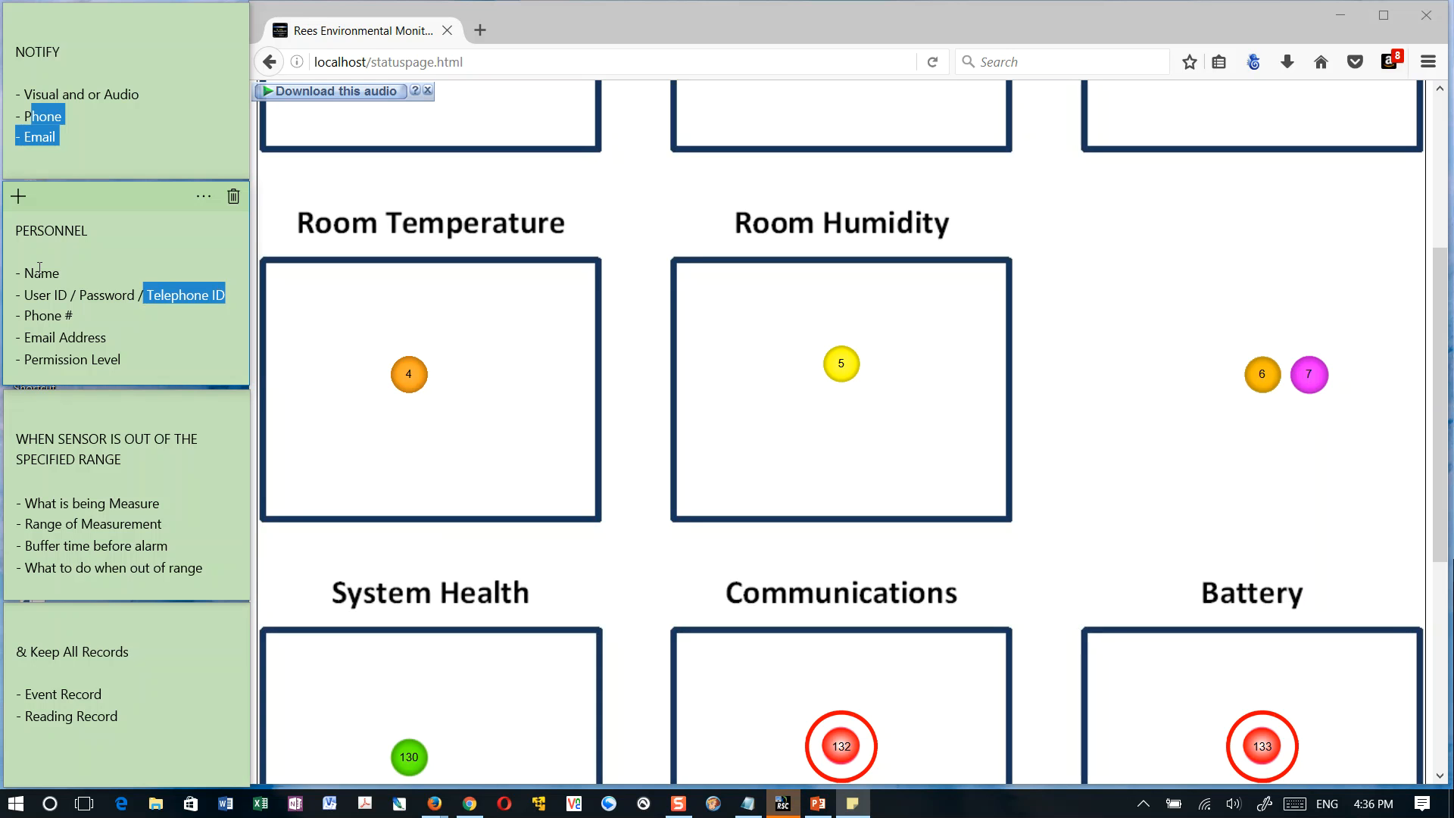
{"action": "left_click_drag", "start_coordinate": [25, 318], "coordinate": [61, 320]}
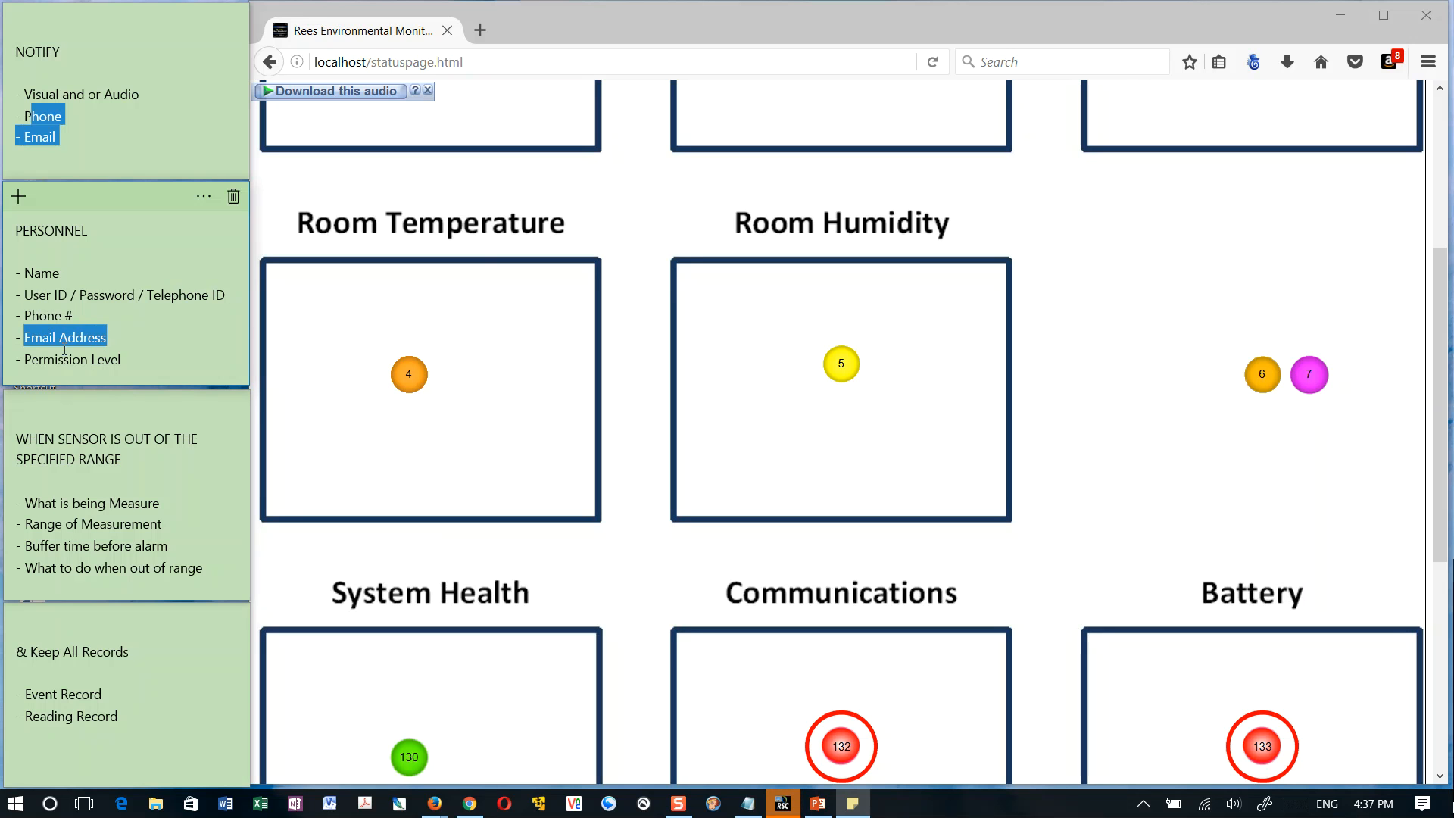
{"action": "left_click_drag", "start_coordinate": [25, 360], "coordinate": [78, 367]}
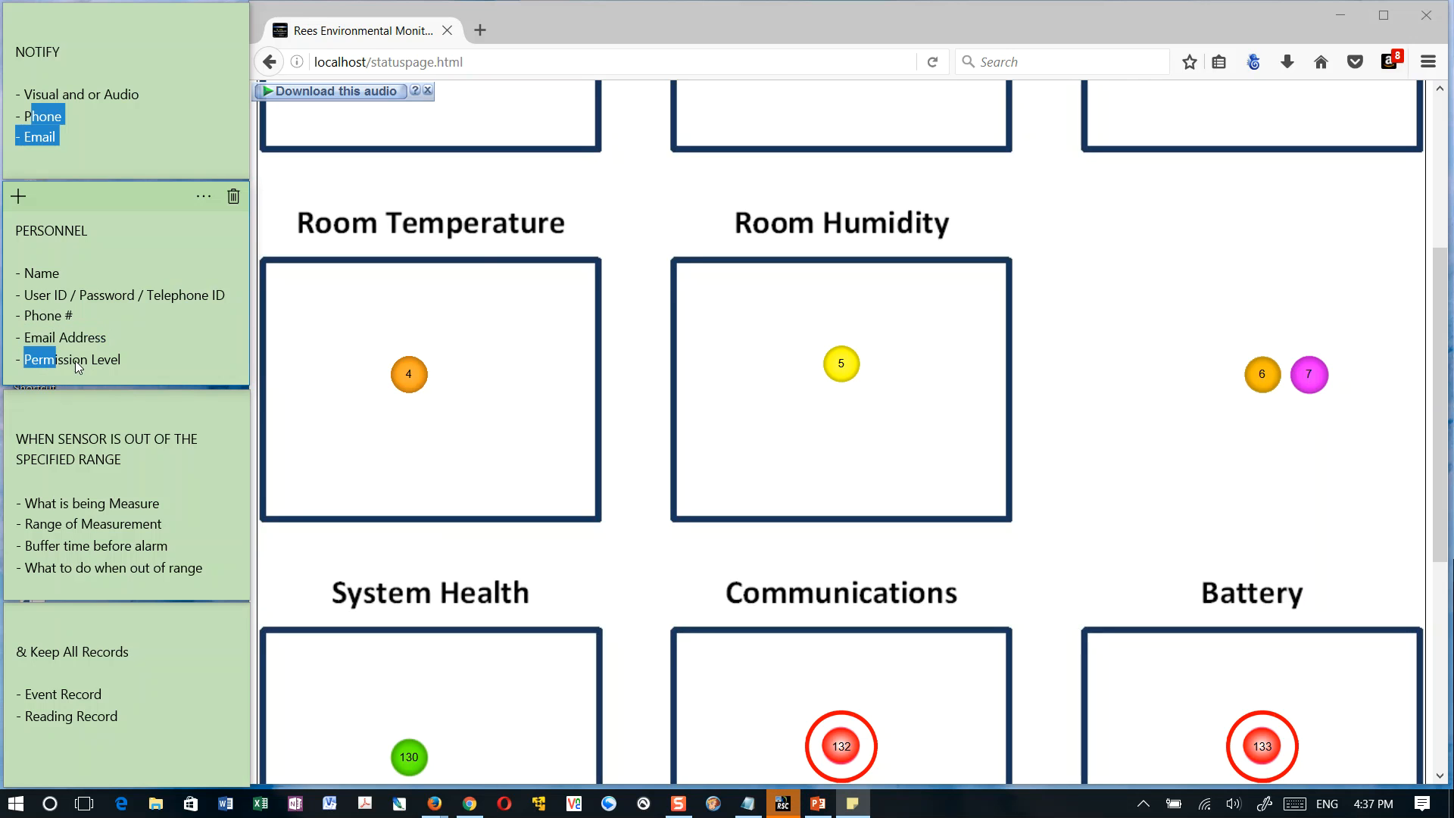
{"action": "left_click", "coordinate": [128, 360]}
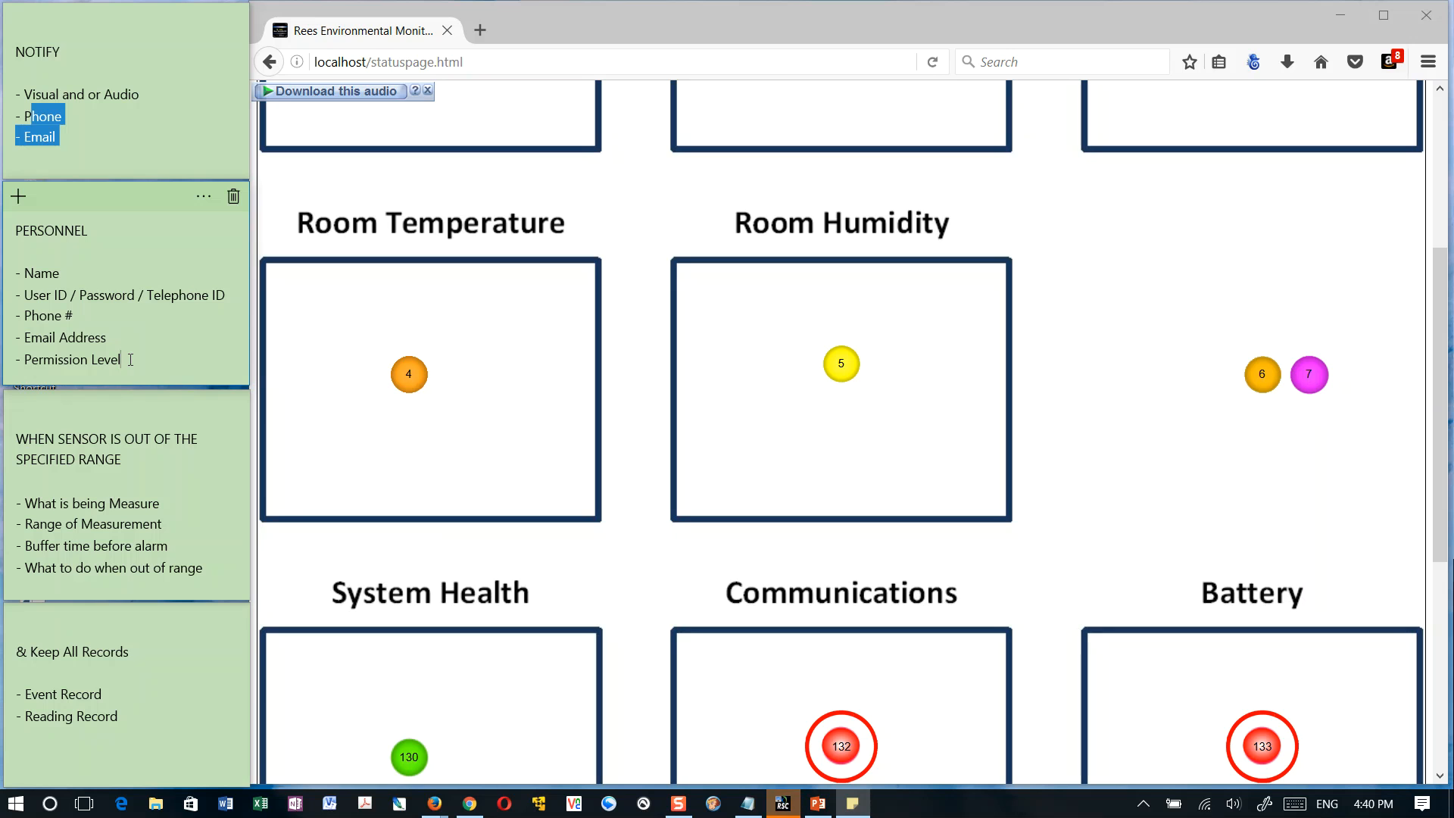
{"action": "triple_click", "coordinate": [125, 460]}
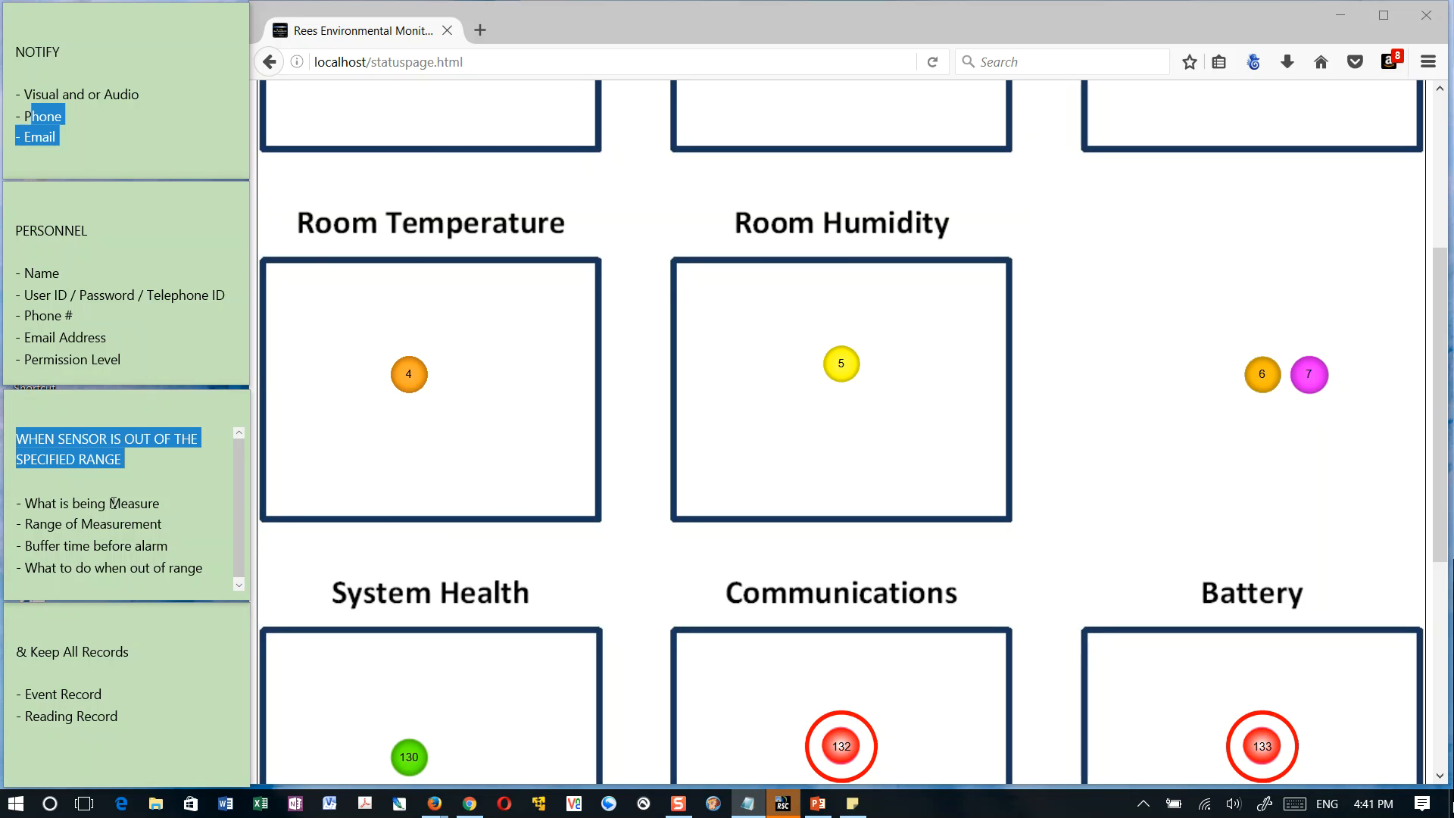
{"action": "left_click", "coordinate": [130, 454]}
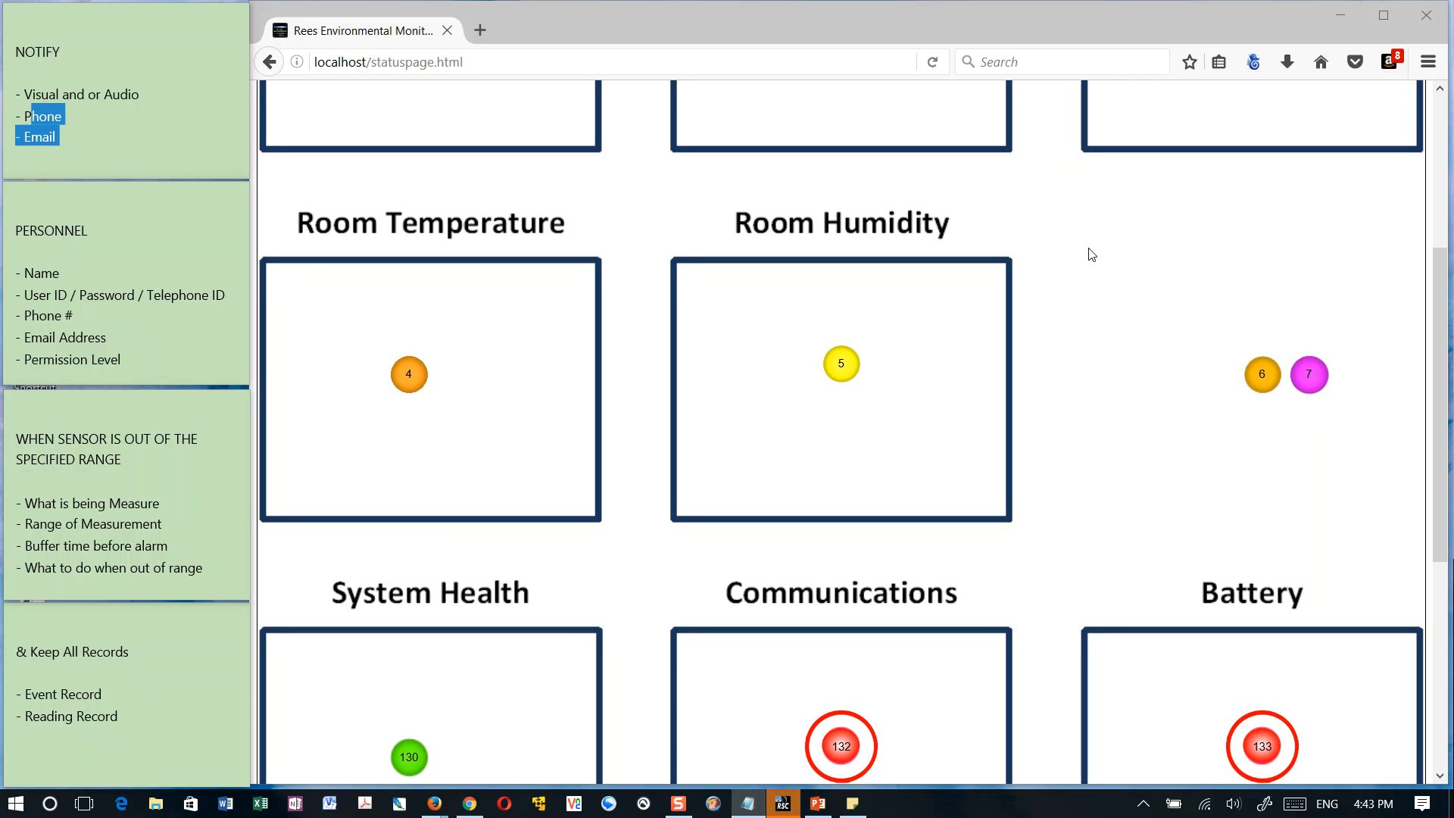
View the details of the -20 Freezer sensor 2 on the status page and highlight its input name
{"action": "left_click", "coordinate": [890, 338]}
{"action": "scroll", "coordinate": [890, 337], "scroll_direction": "up", "scroll_amount": 4}
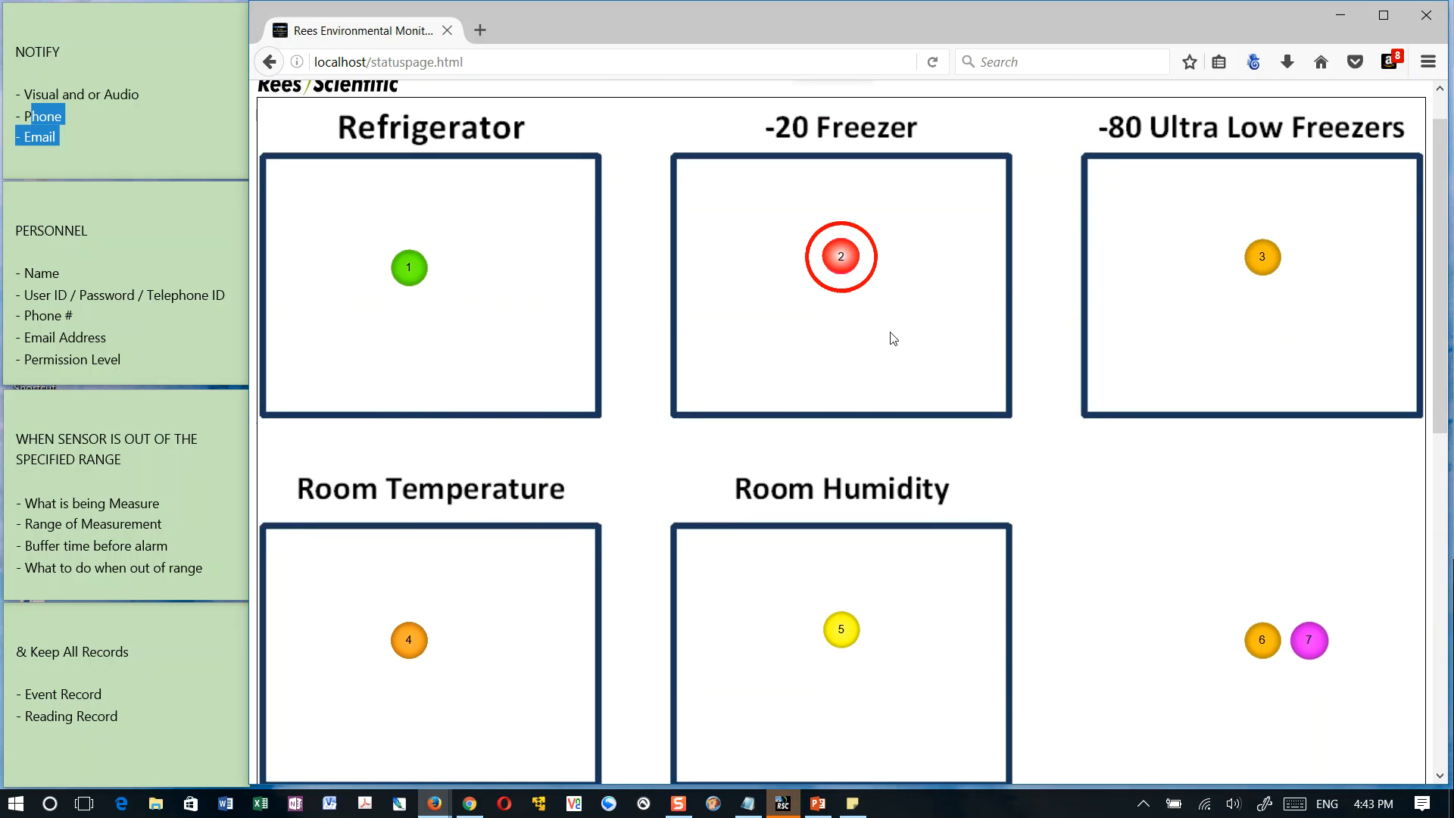
{"action": "left_click", "coordinate": [839, 282]}
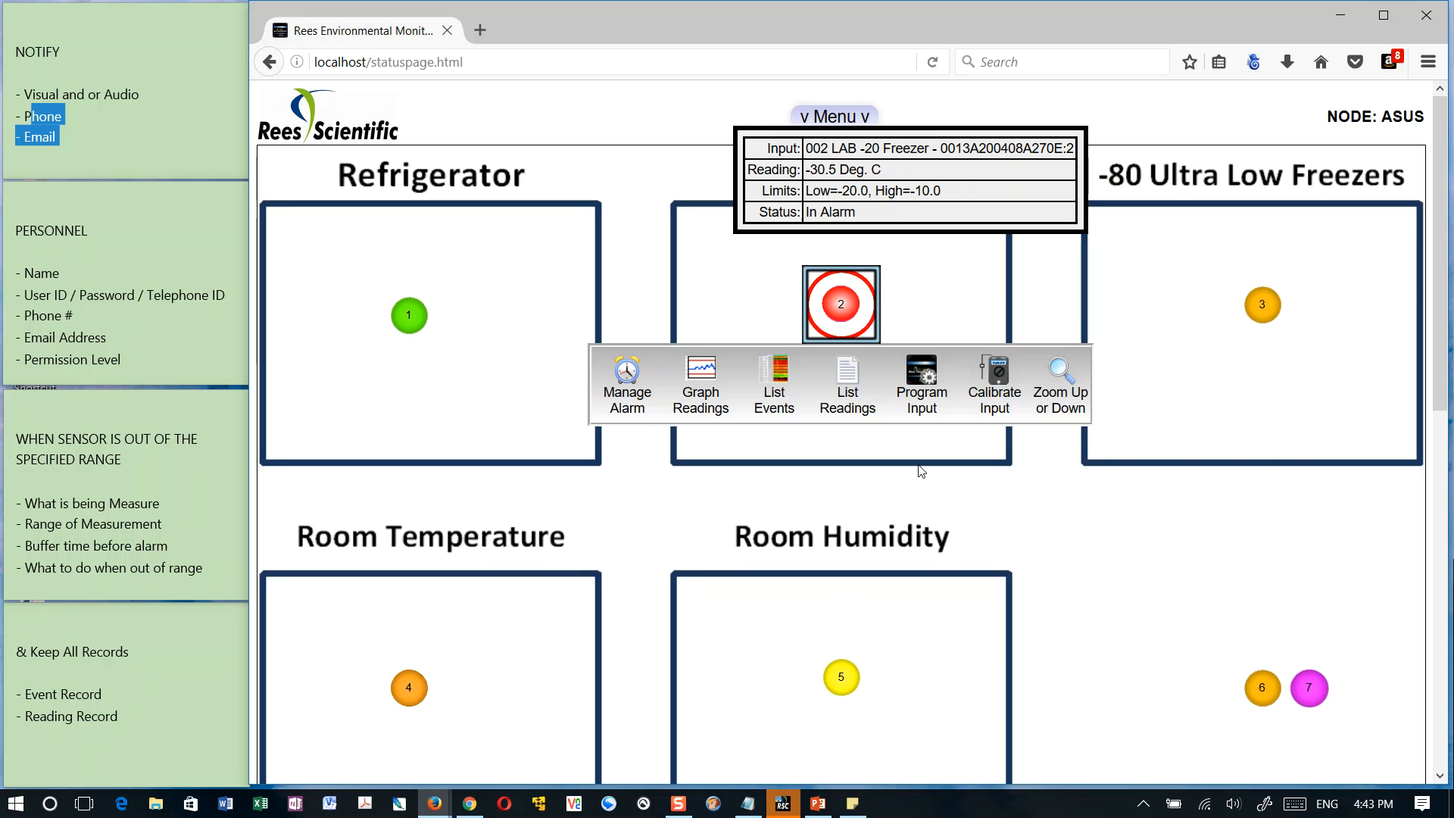
{"action": "left_click", "coordinate": [949, 495]}
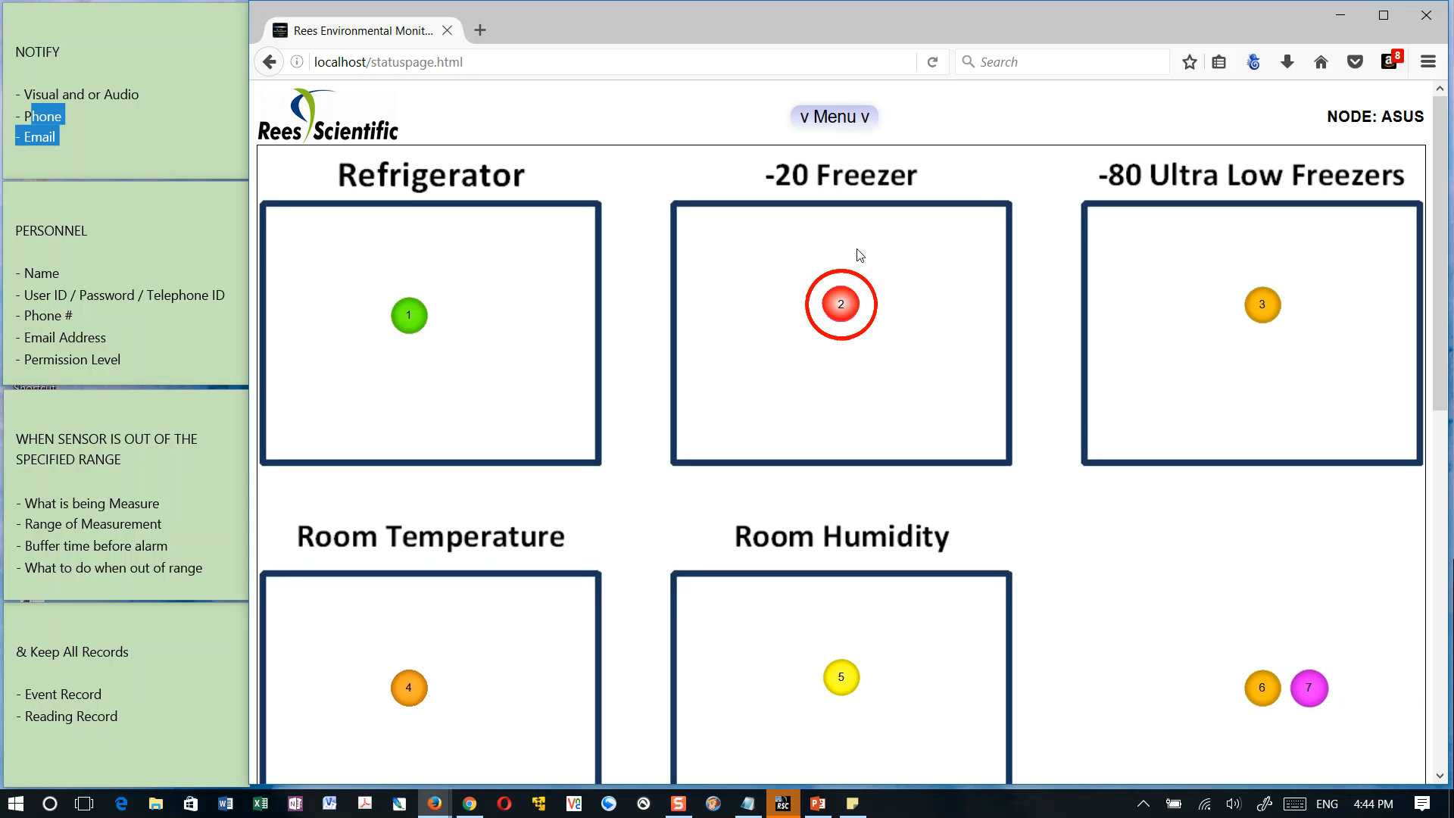
{"action": "left_click", "coordinate": [843, 309]}
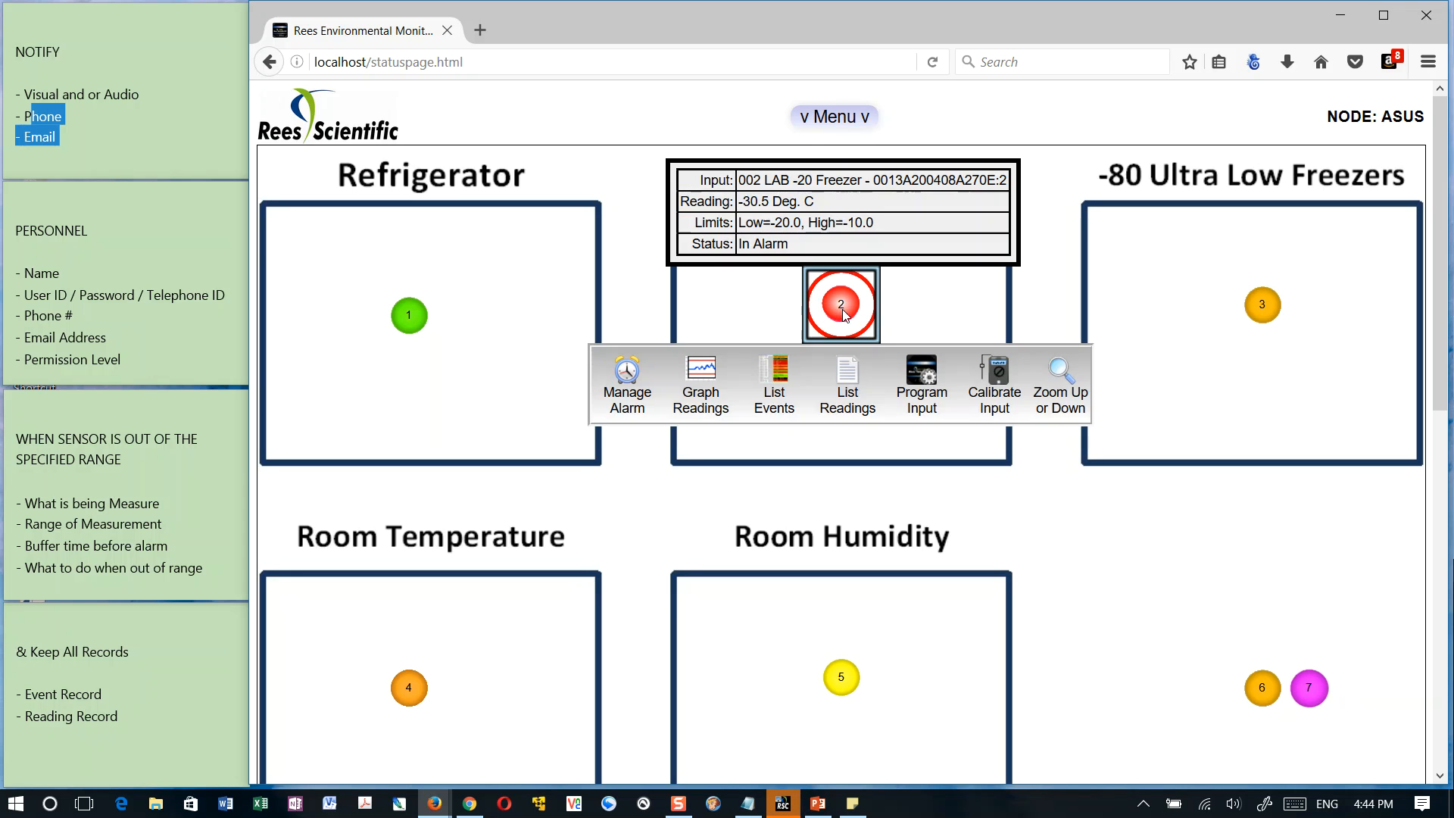
{"action": "left_click_drag", "start_coordinate": [754, 180], "coordinate": [830, 178]}
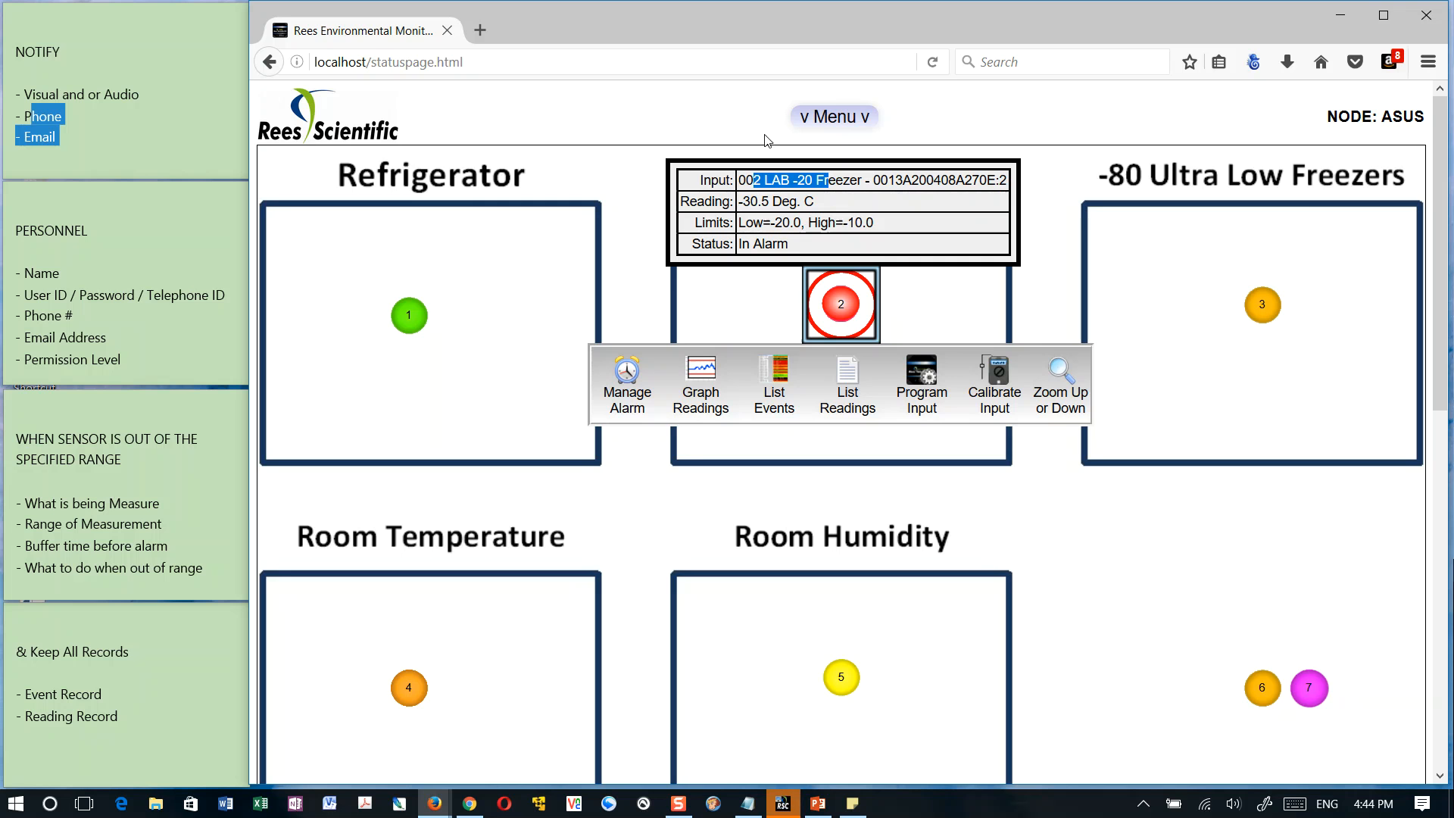
Inhibit the alarm of the input 002 LAB -20 Freezer for 0.5 hours and proceed to its comment form
{"action": "left_click", "coordinate": [626, 375]}
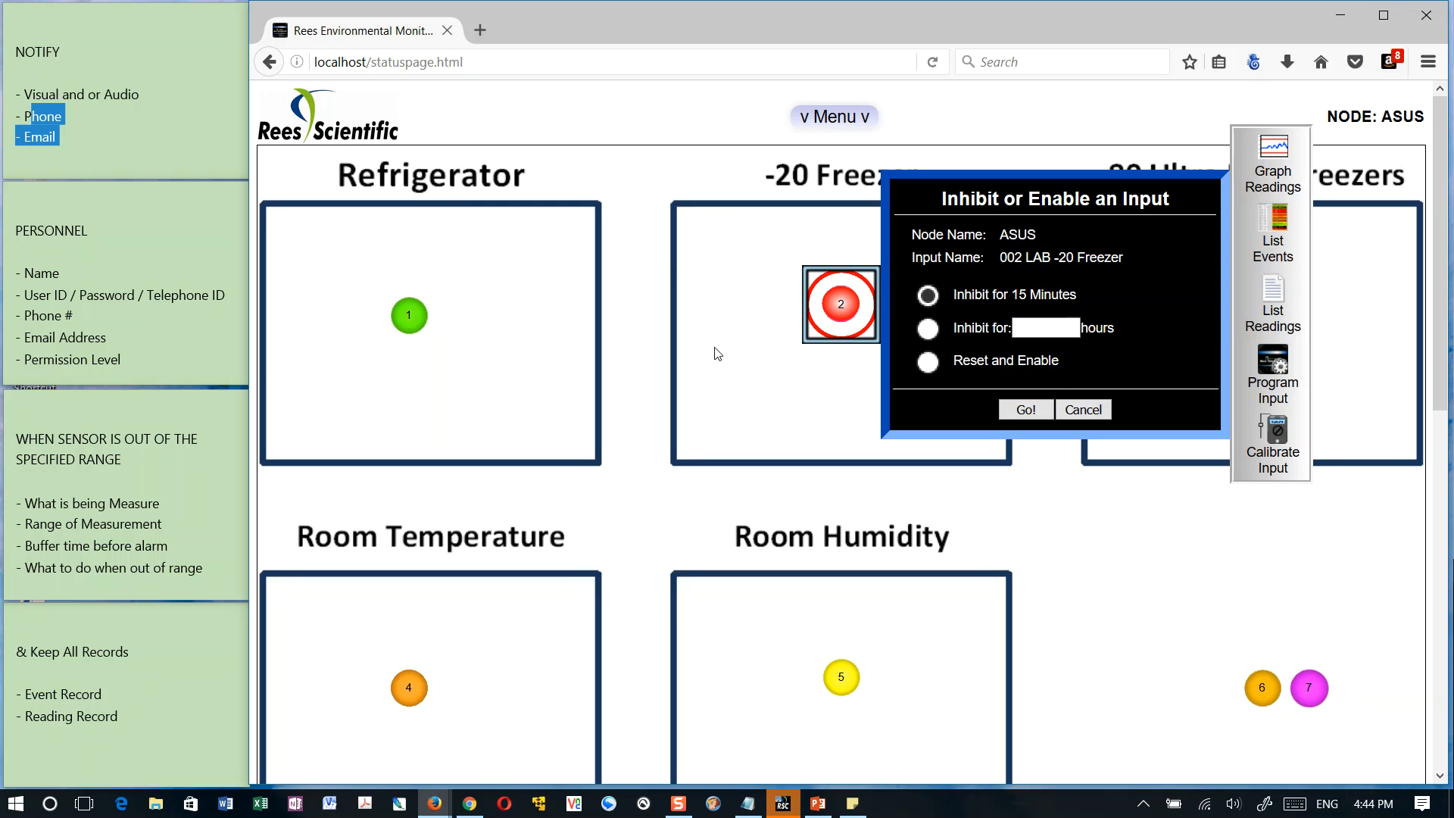
{"action": "left_click", "coordinate": [928, 328]}
{"action": "left_click", "coordinate": [1058, 326]}
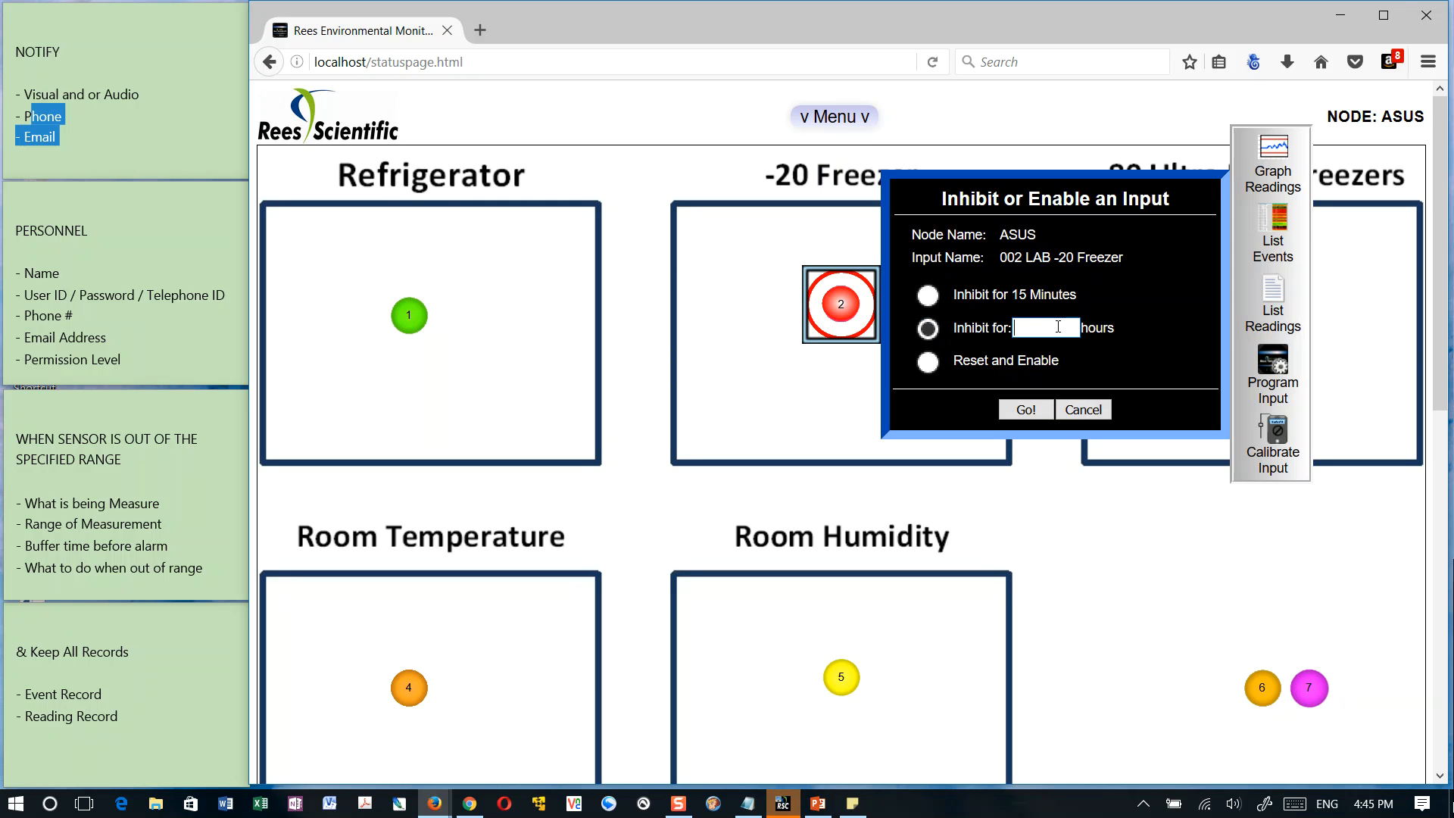
{"action": "type", "text": "0.5"}
{"action": "double_click", "coordinate": [1039, 328]}
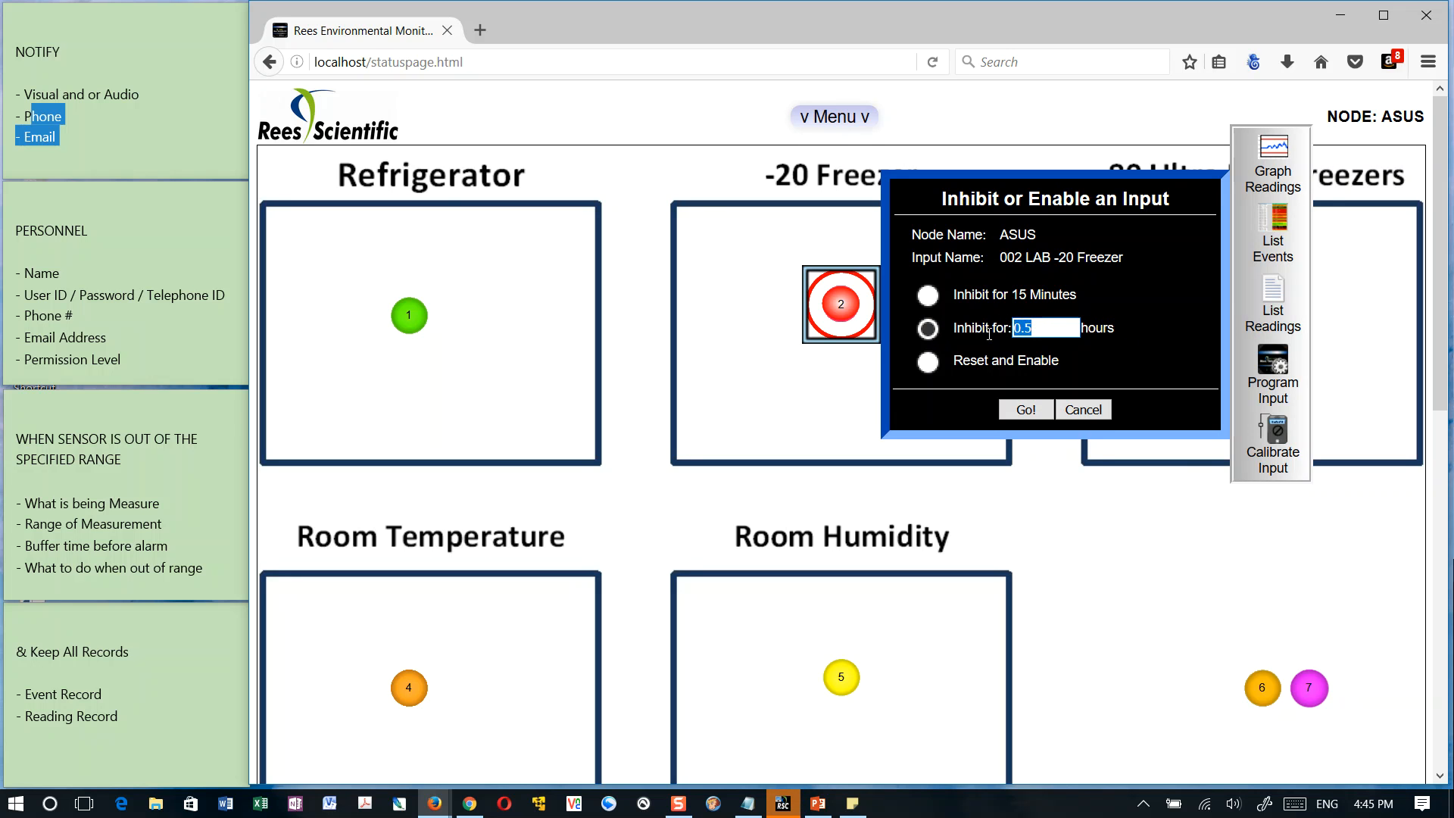
{"action": "left_click", "coordinate": [1025, 410]}
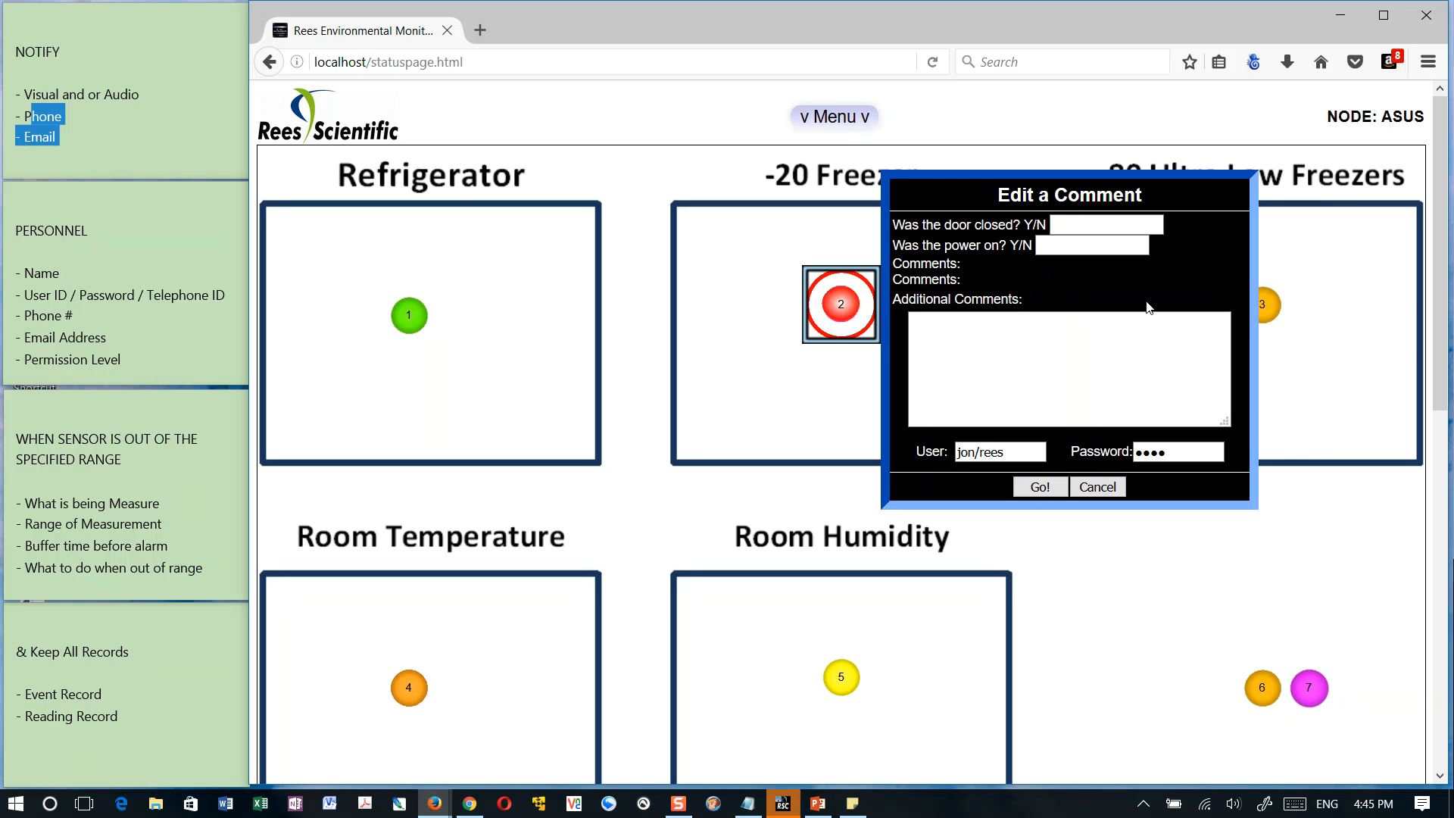
Enter the additional comment "test, door closed." and answer n for the door being closed and y for the power being on
{"action": "left_click", "coordinate": [972, 333]}
{"action": "type", "text": "test"}
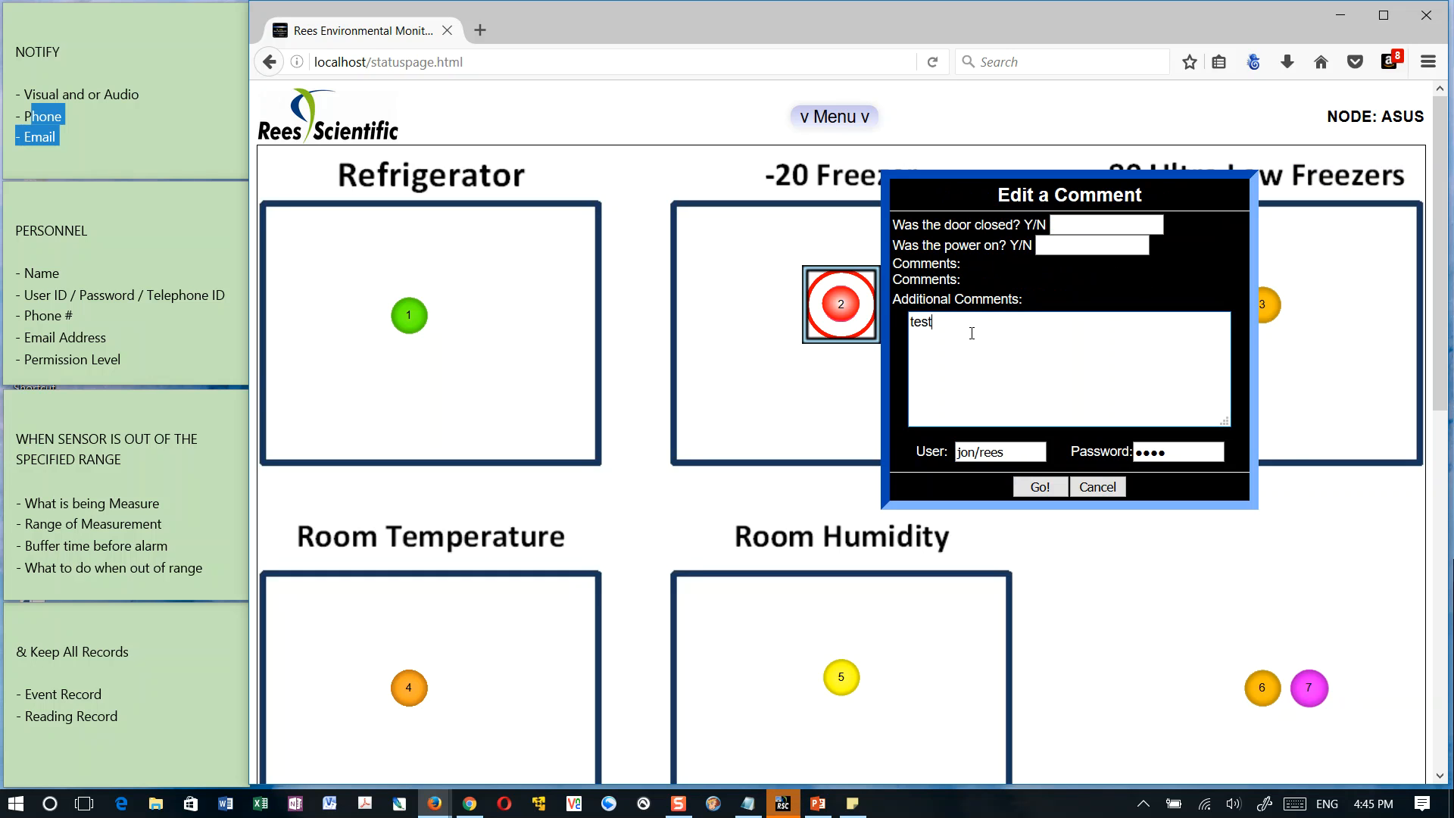
{"action": "type", "text": ", door closed."}
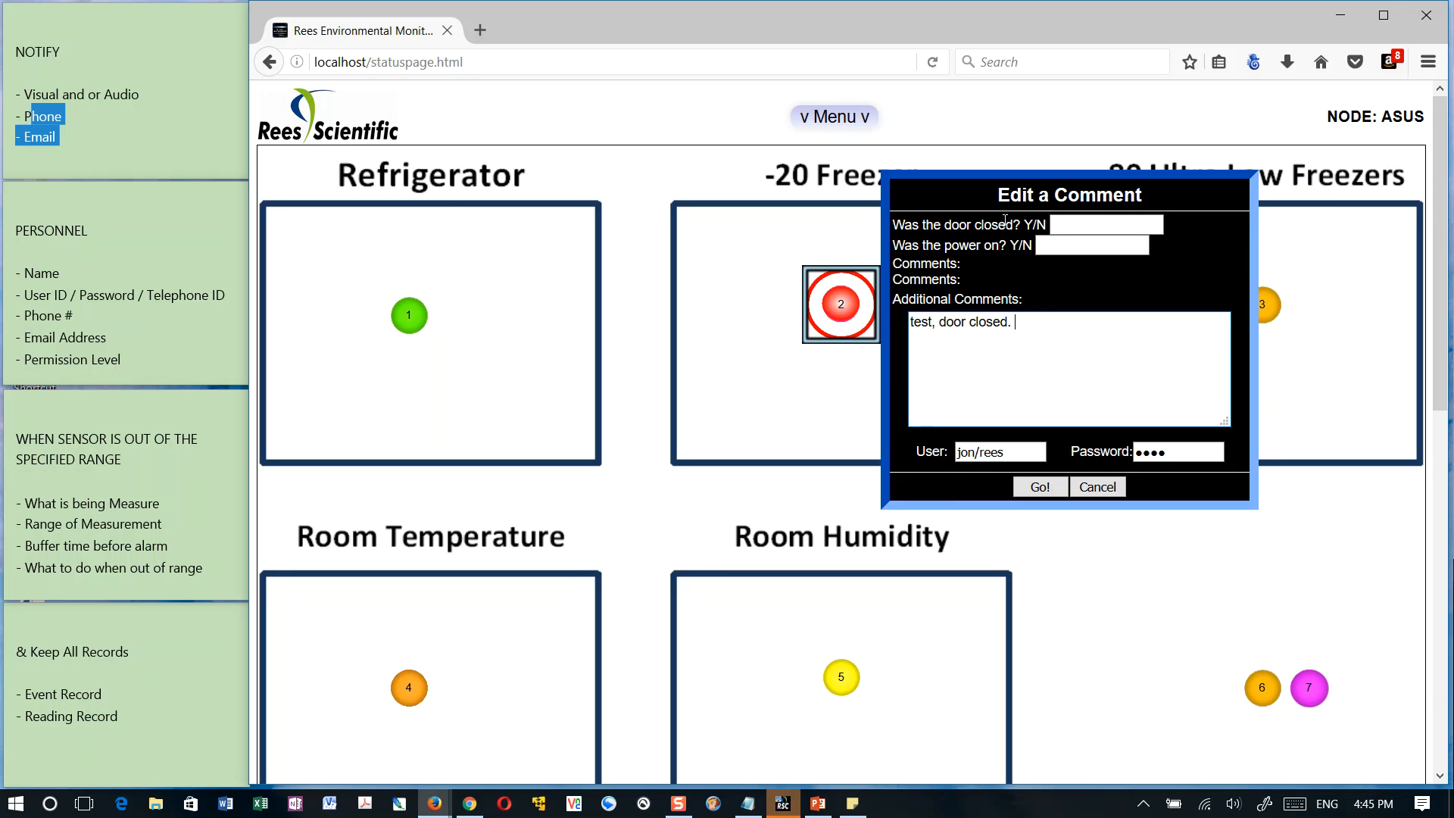
{"action": "left_click", "coordinate": [1109, 227]}
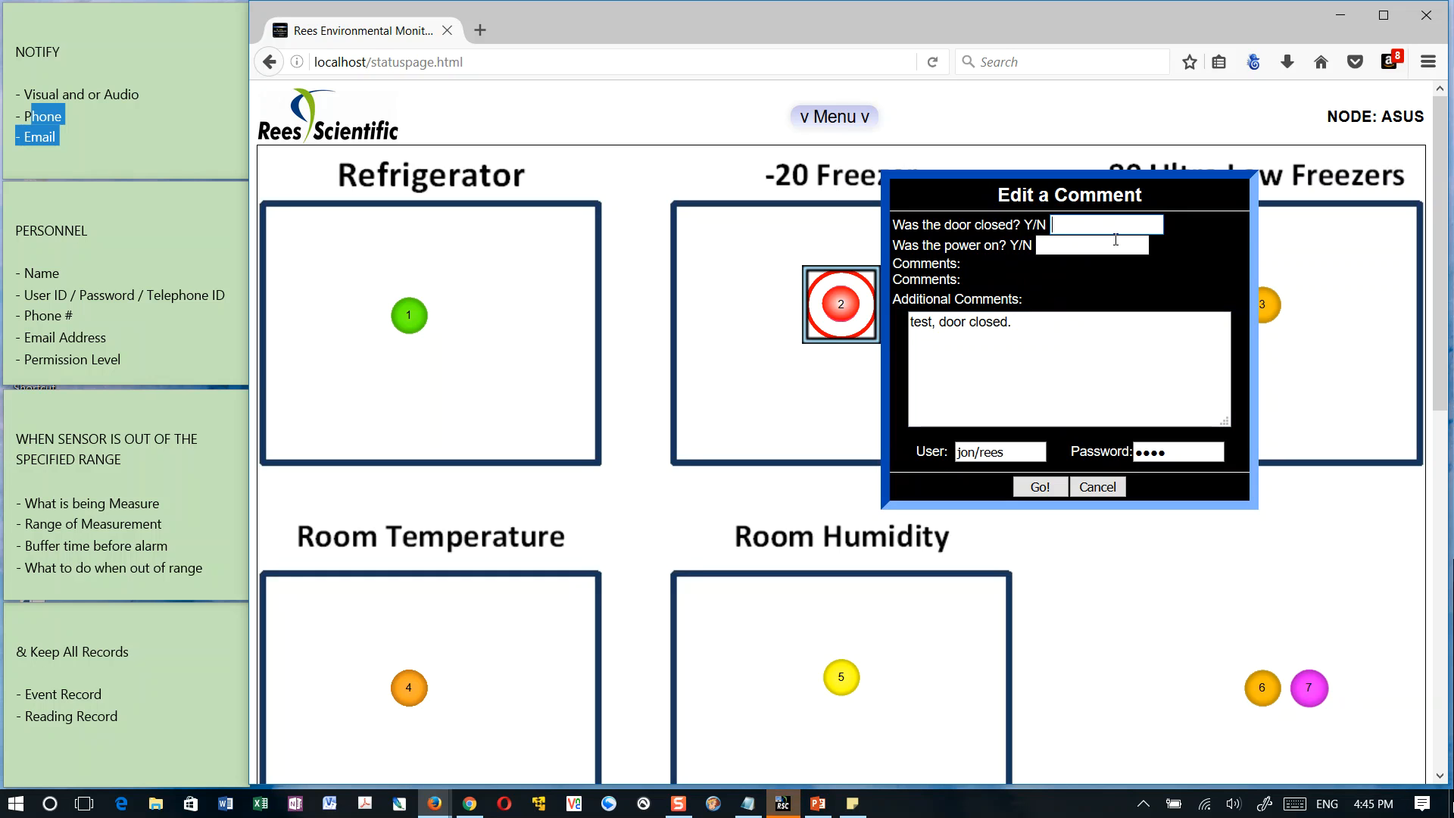
{"action": "type", "text": "n"}
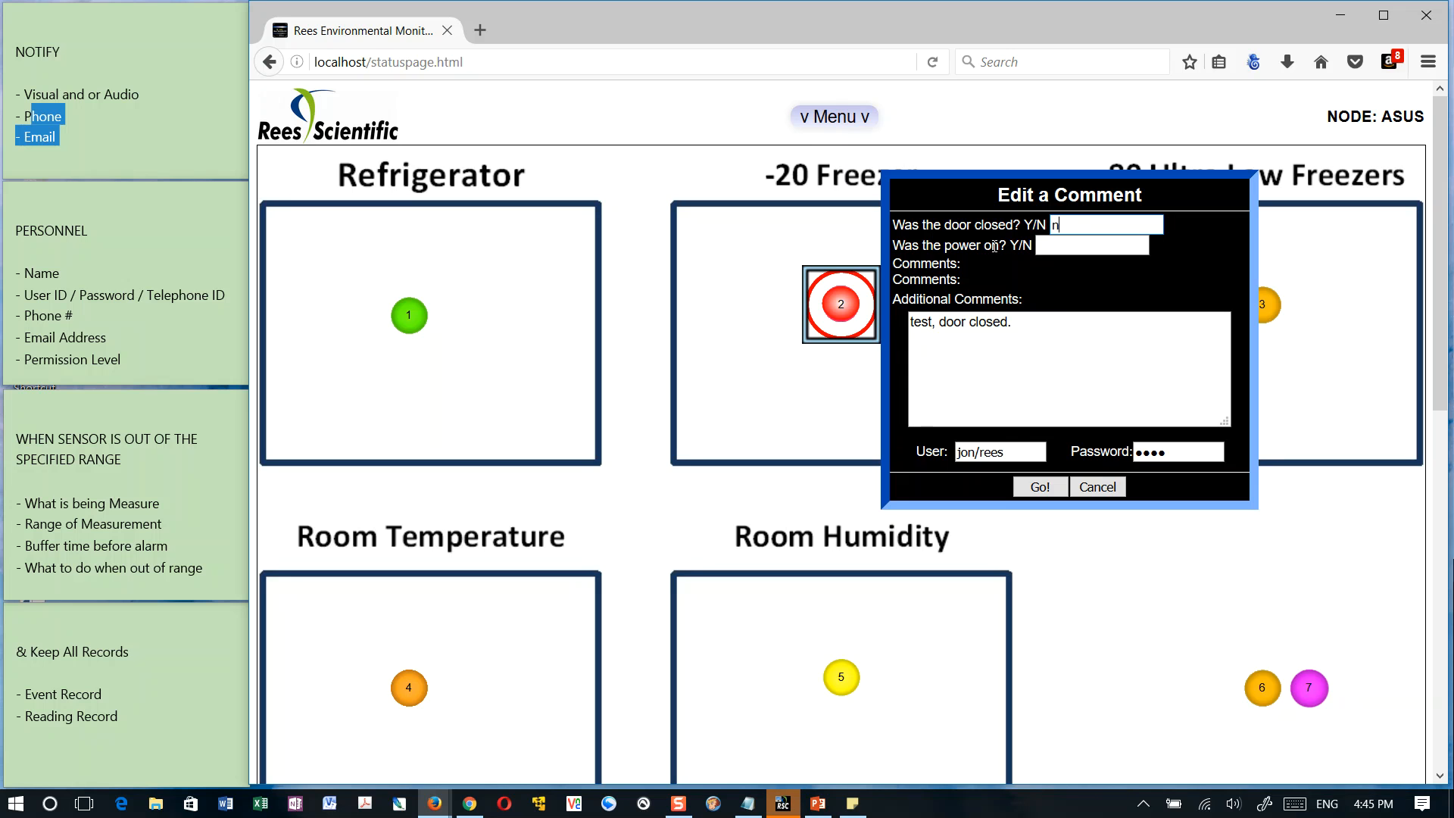
{"action": "left_click", "coordinate": [1106, 248]}
{"action": "type", "text": "y"}
Remove "test," from the additional comment and extend the text to read "door closed. let it cool"
{"action": "left_click", "coordinate": [1036, 321]}
{"action": "left_click_drag", "start_coordinate": [940, 323], "coordinate": [877, 331]}
{"action": "key", "text": "BackSpace"}
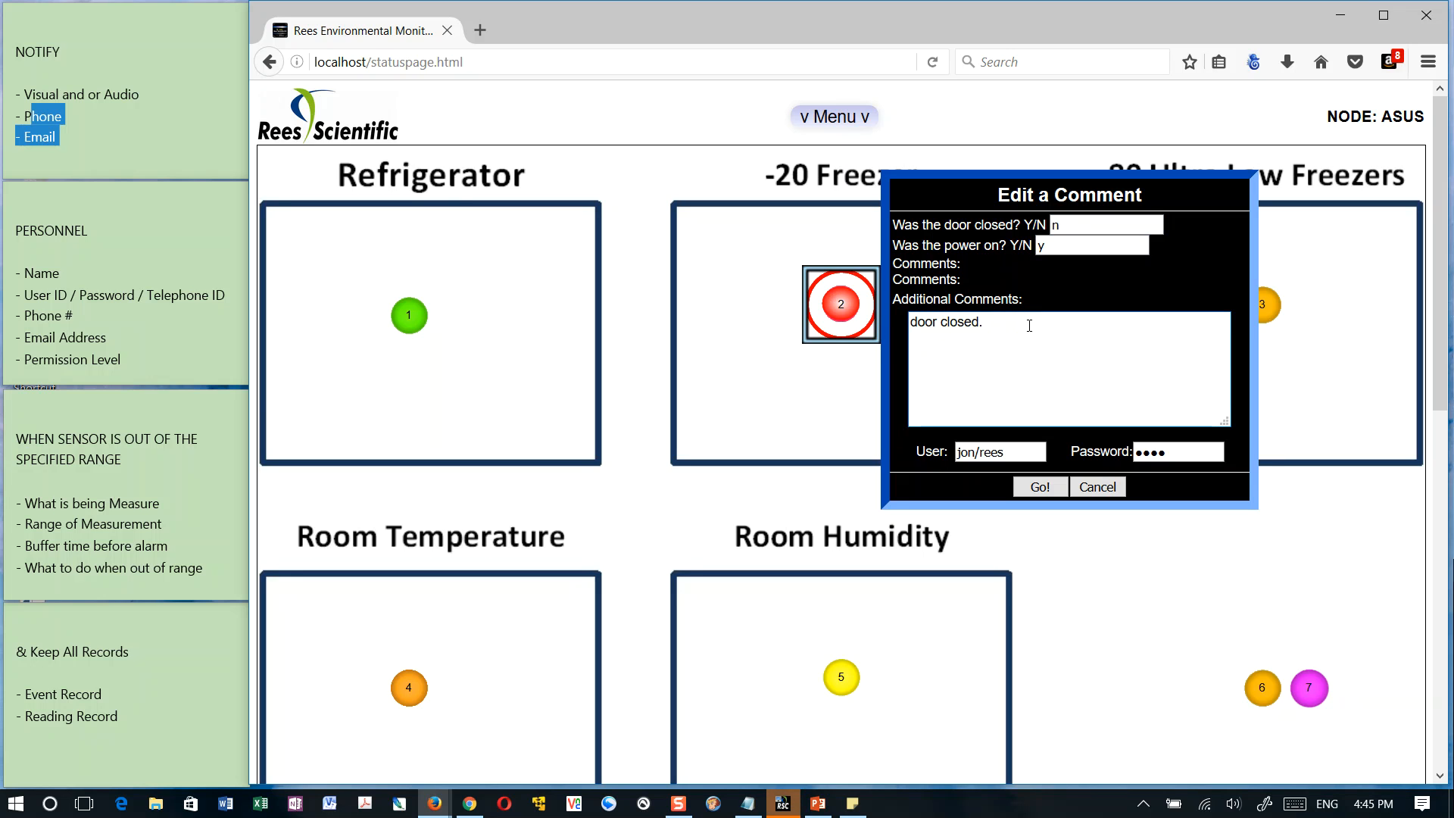
{"action": "type", "text": "let it"}
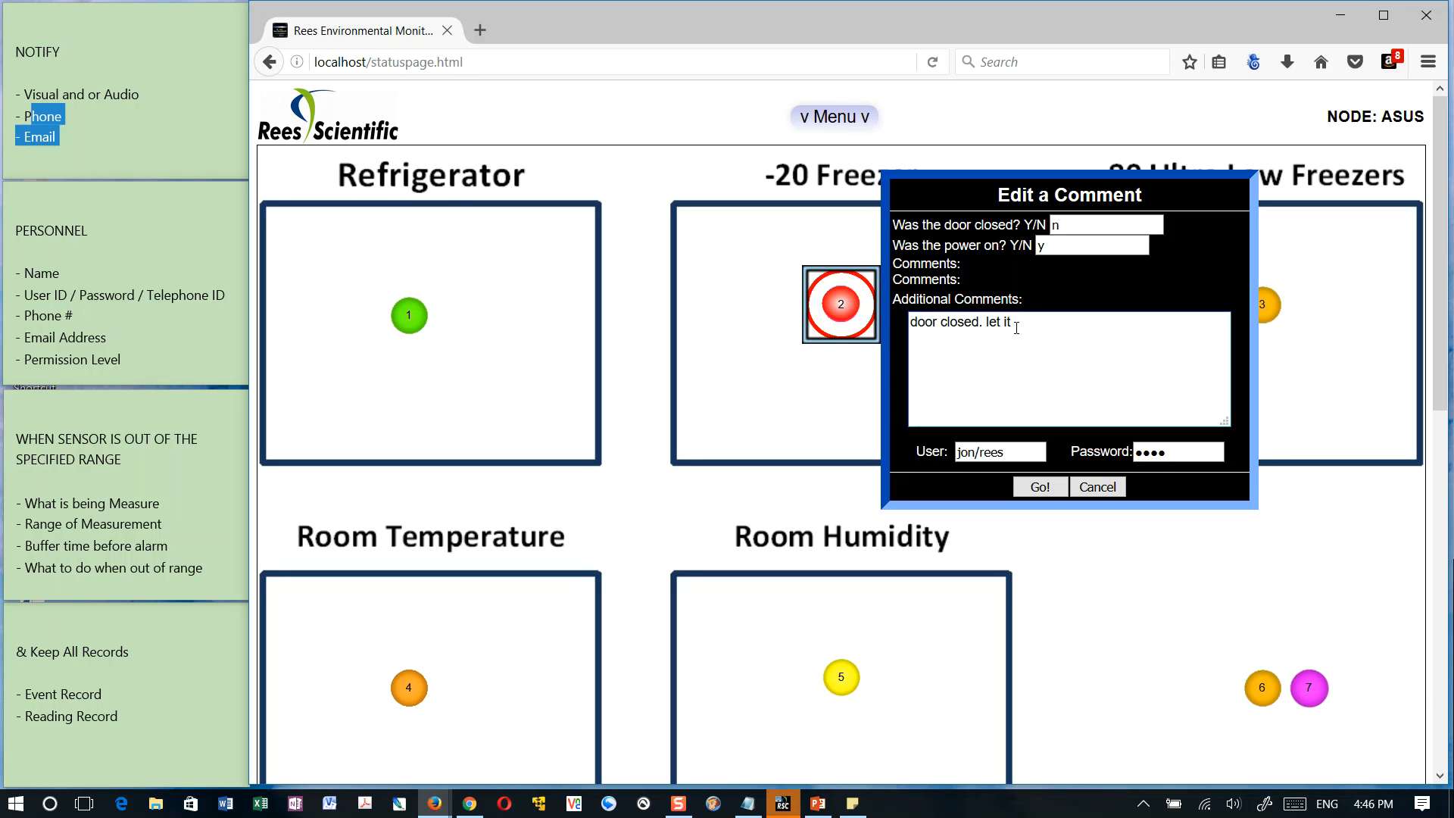
{"action": "type", "text": " cool"}
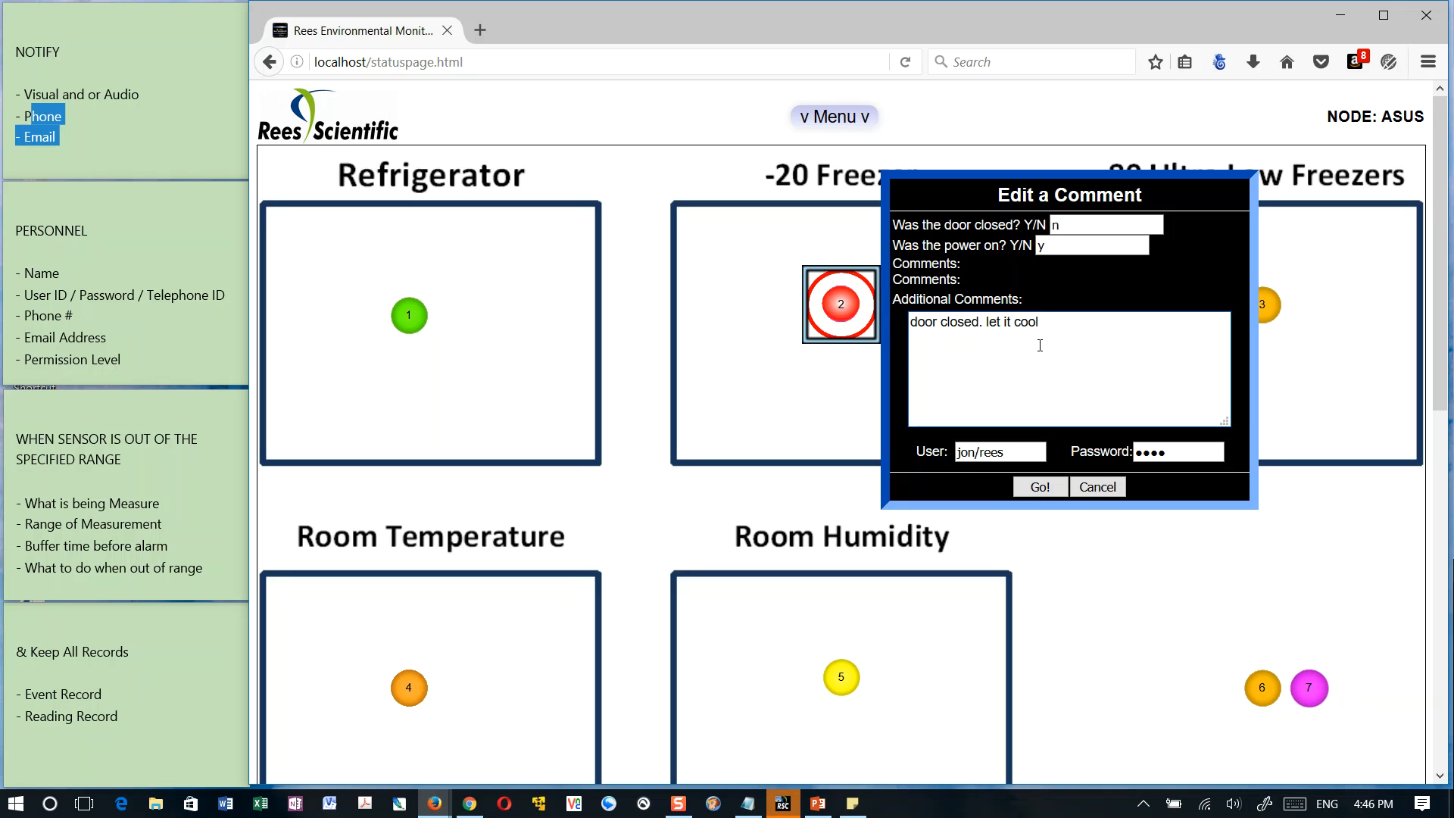
Submit the completed comment form for the inhibited -20 Freezer alarm
{"action": "left_click", "coordinate": [1040, 487]}
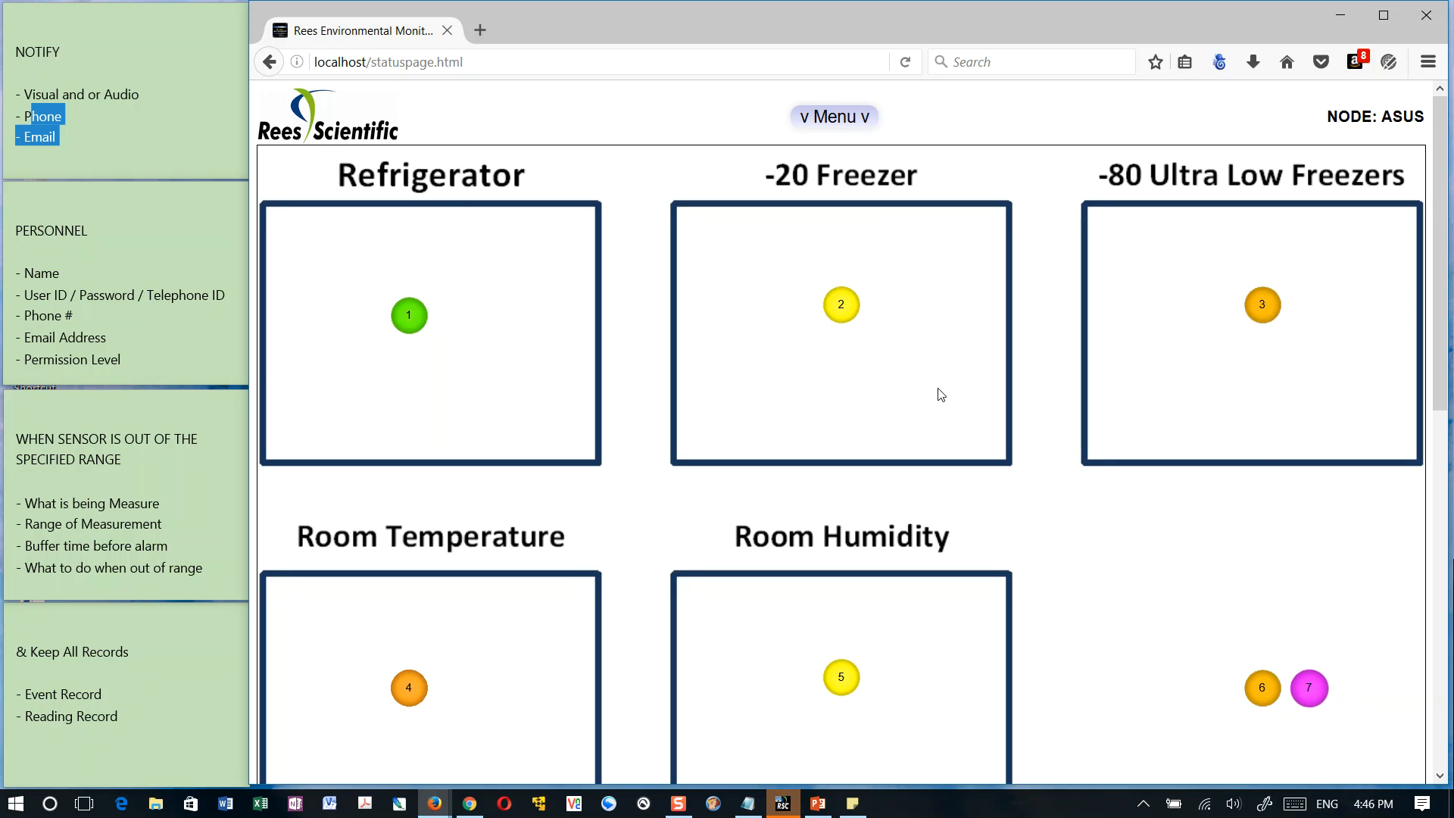
{"action": "key", "text": "alt+Tab"}
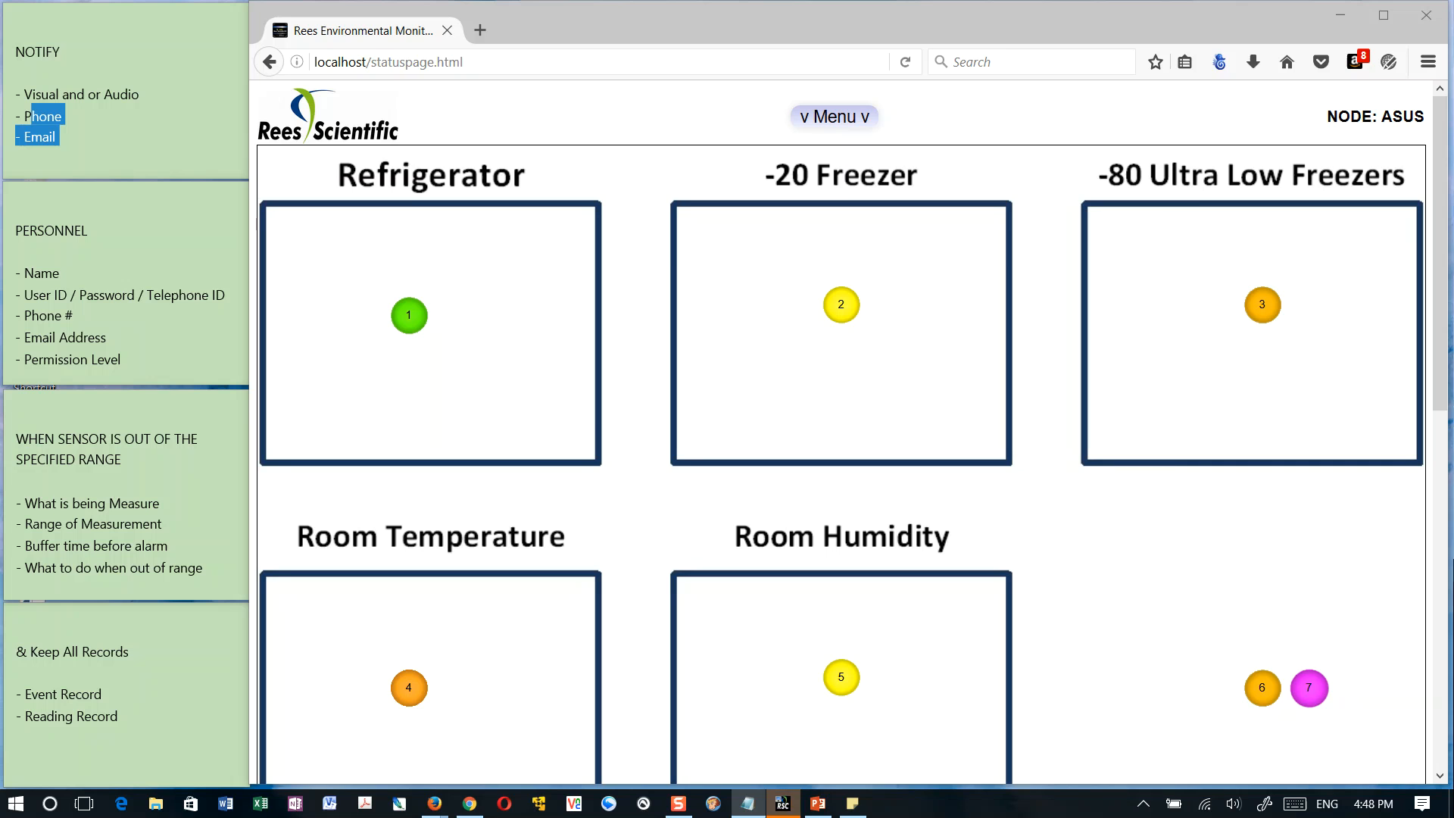
View the input details of the -20 Freezer sensor 2 on the status page and close them
{"action": "left_click", "coordinate": [844, 306]}
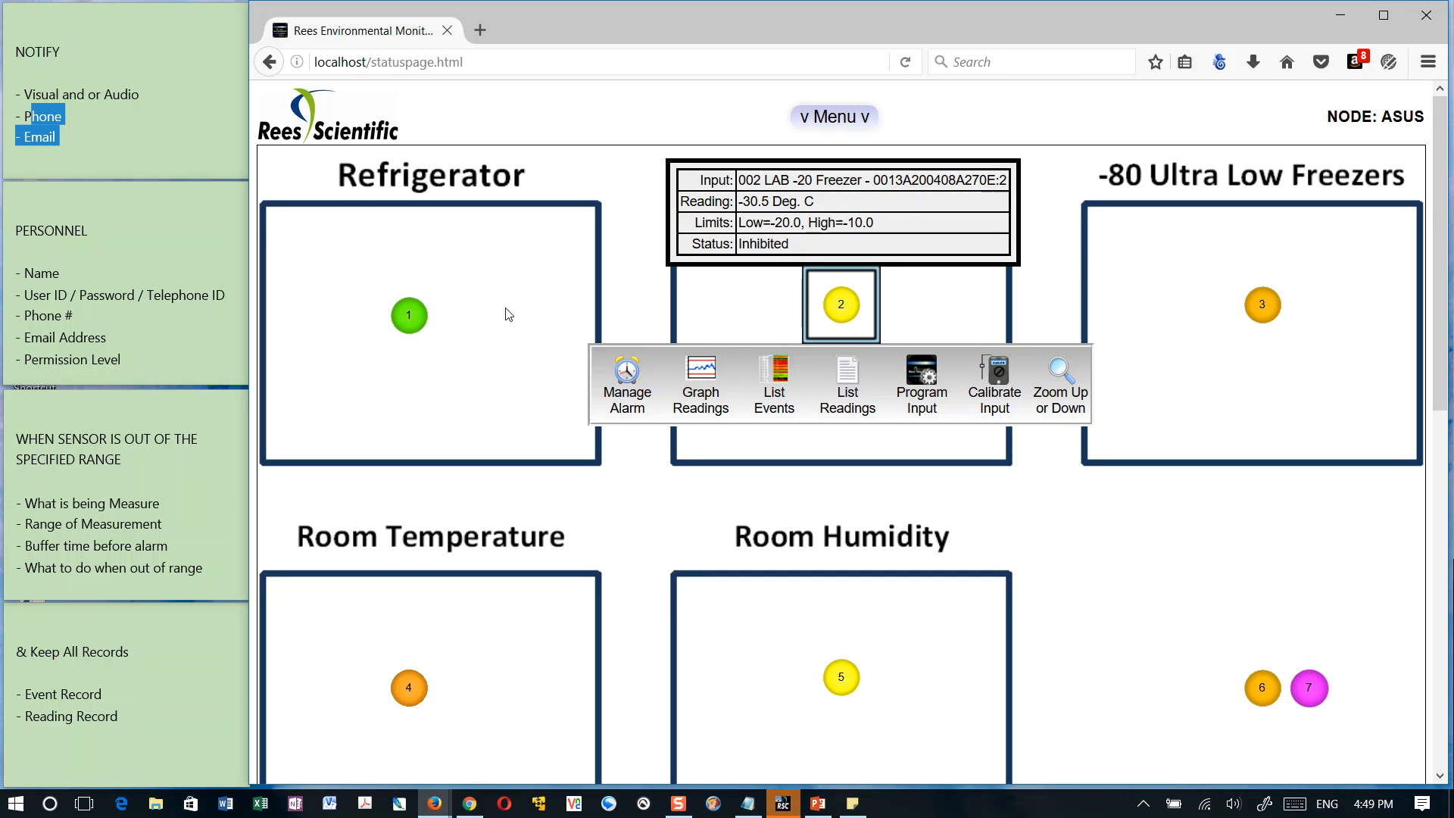
{"action": "key", "text": "alt+Tab"}
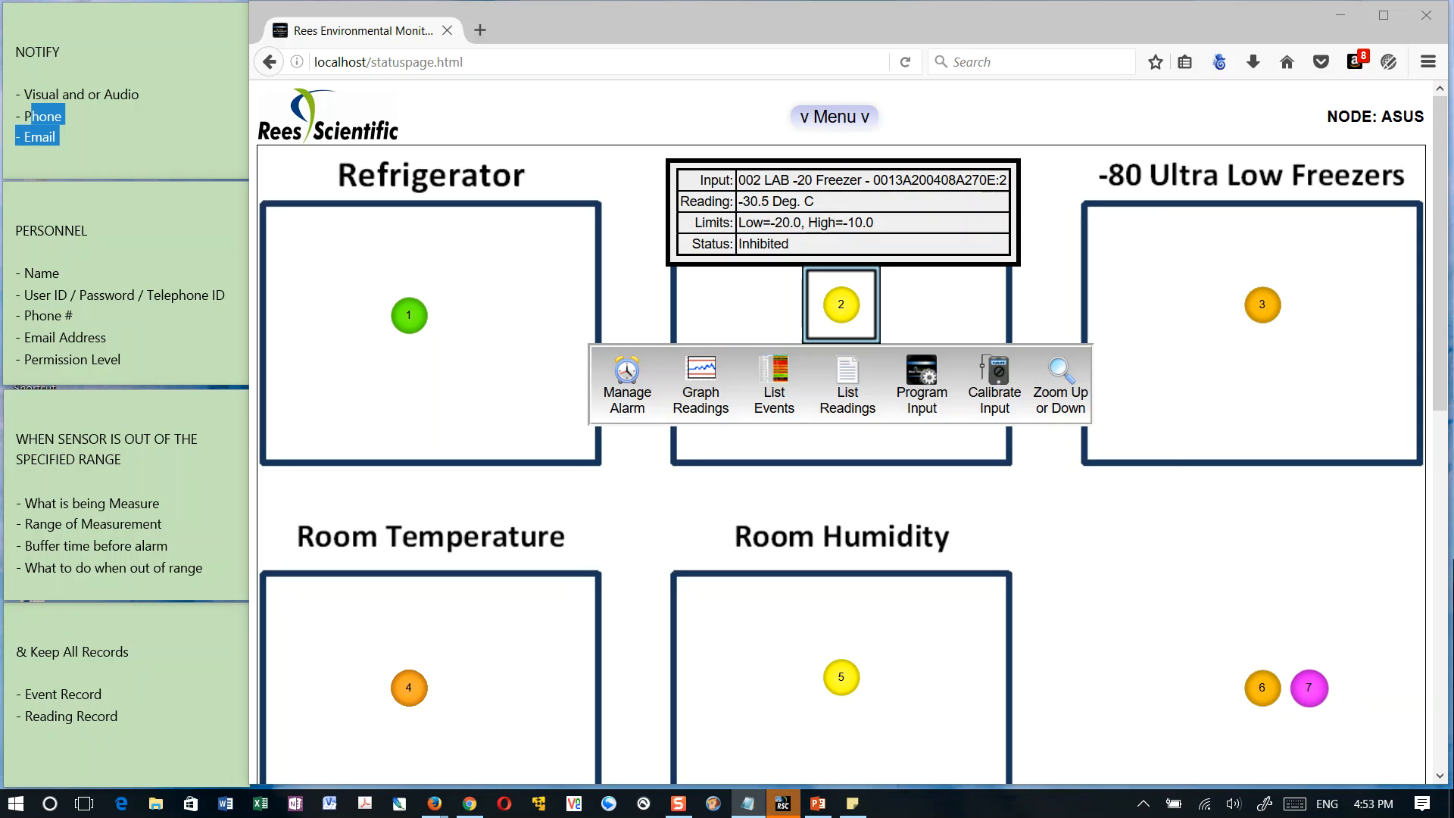
{"action": "left_click", "coordinate": [567, 326]}
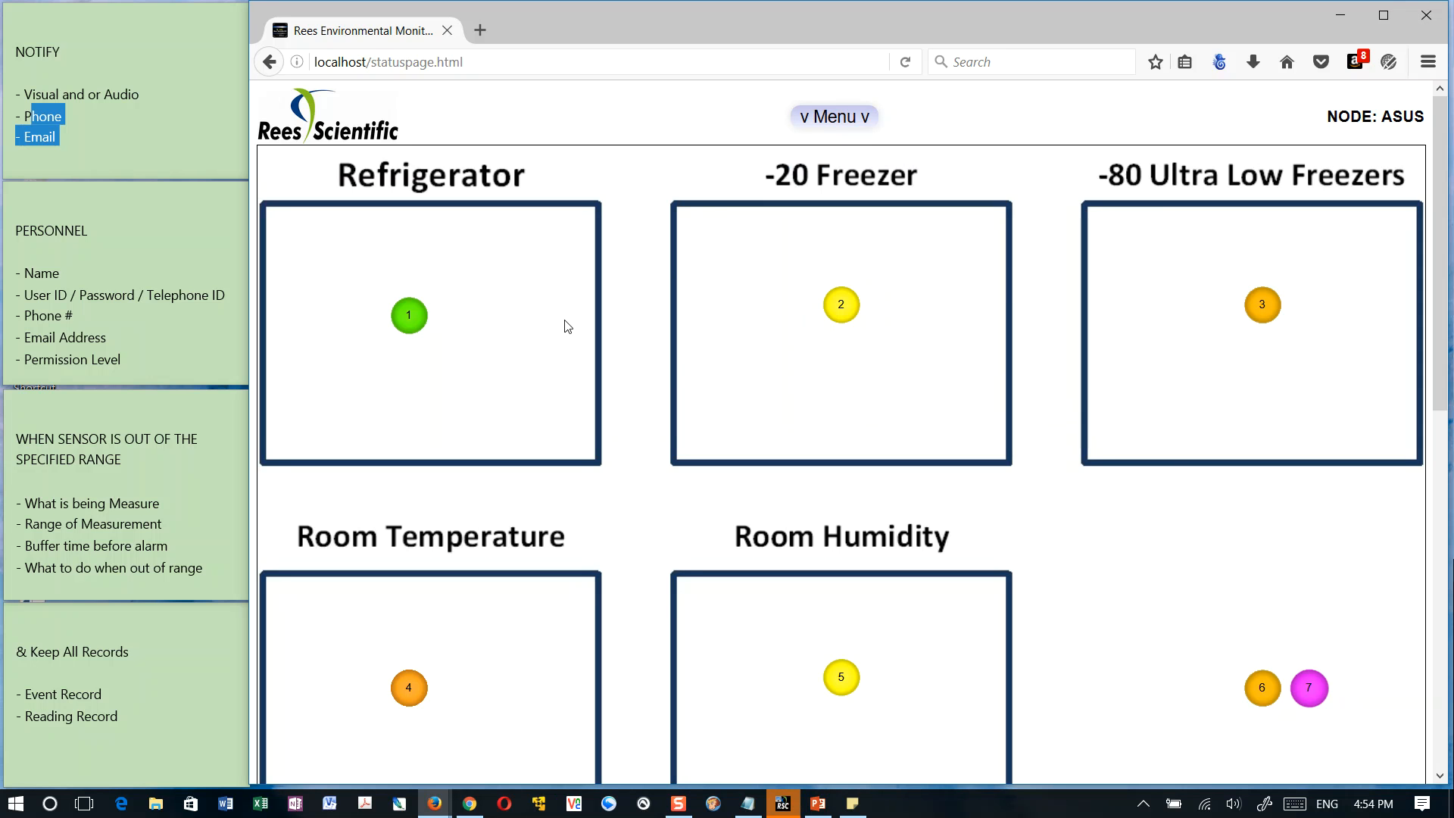
View the input details of the Refrigerator sensor 1, dismissing the Filter Keys dialog, and close them
{"action": "left_click", "coordinate": [401, 315]}
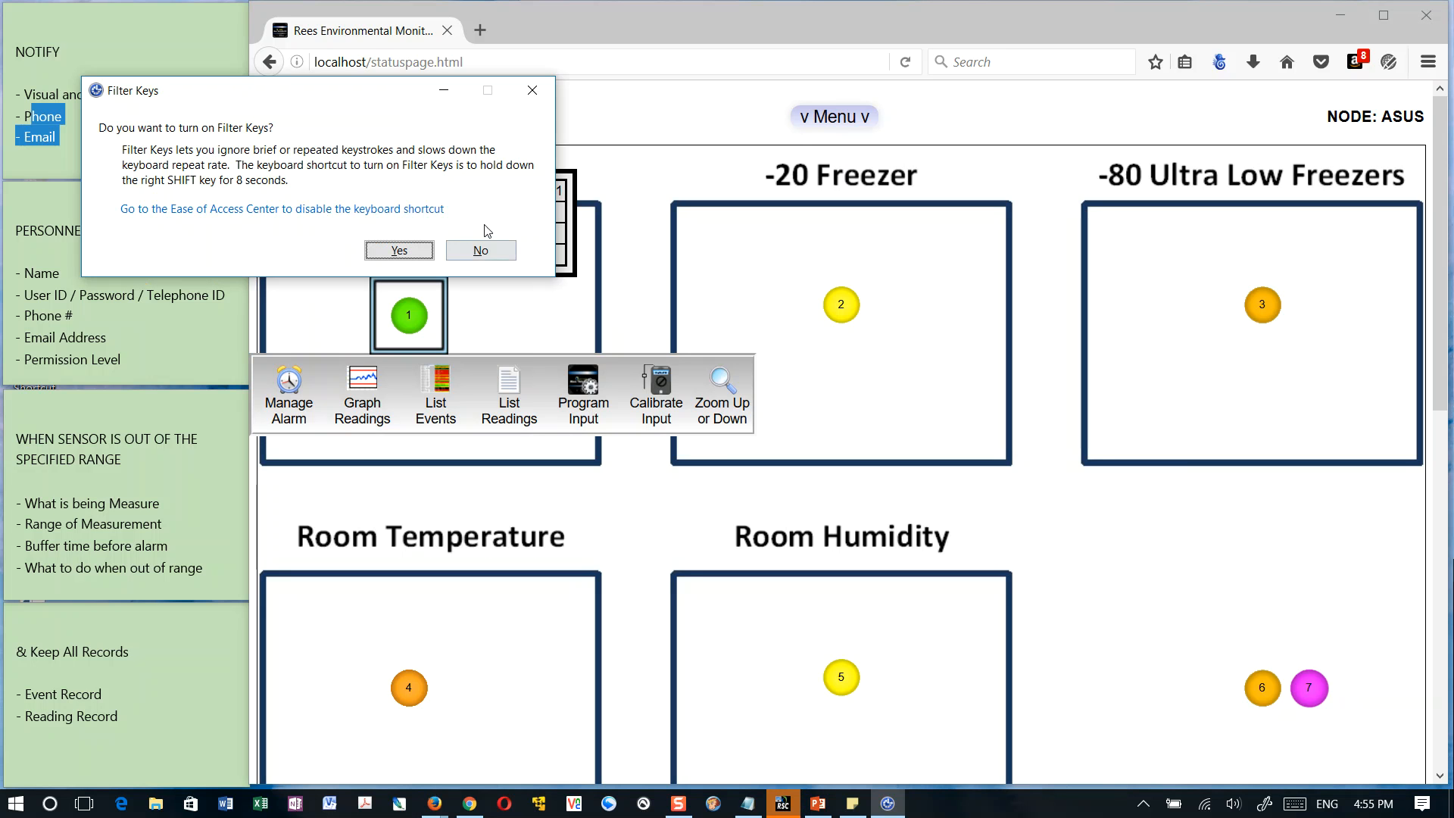
{"action": "left_click", "coordinate": [533, 91]}
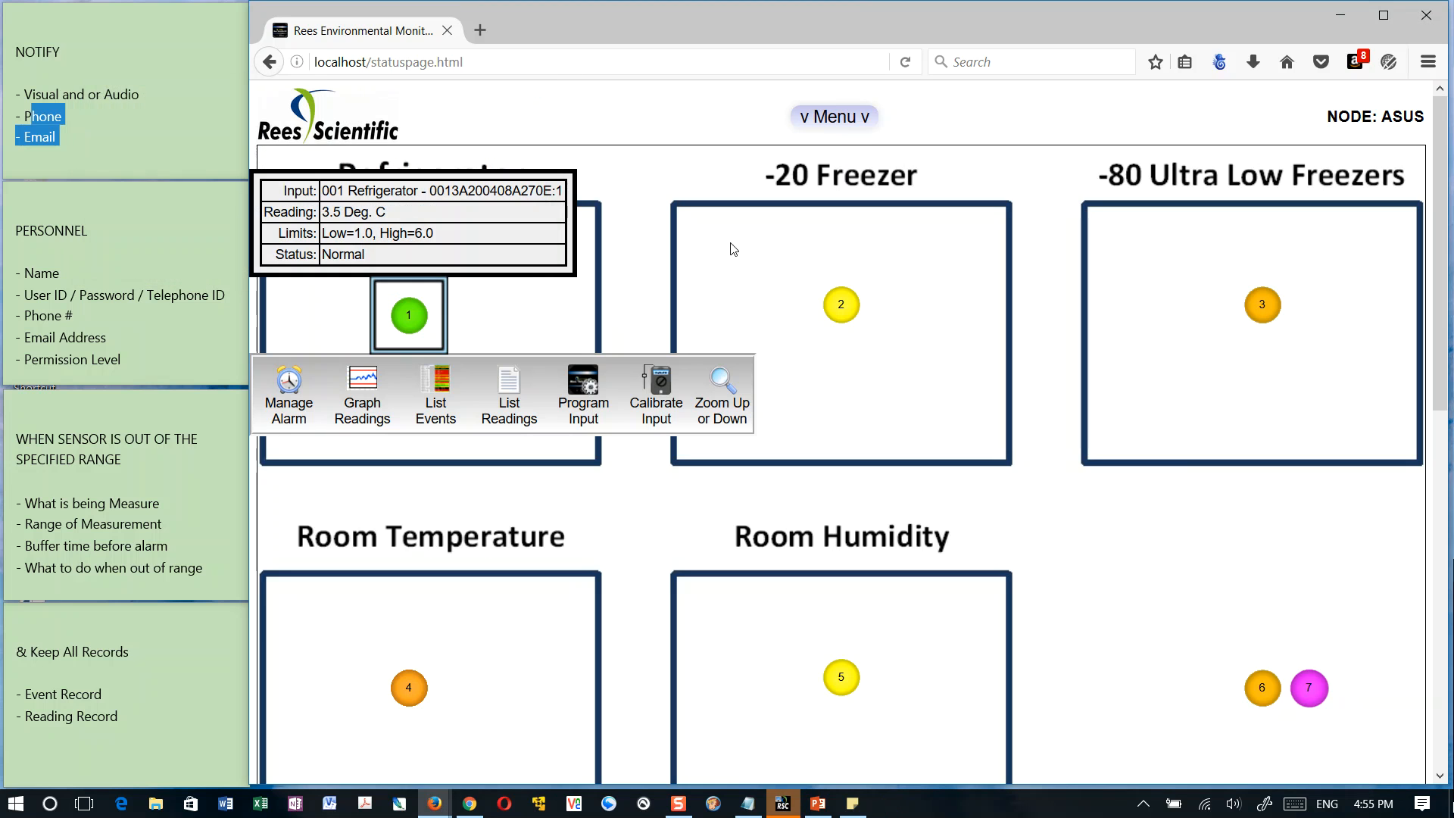
{"action": "left_click", "coordinate": [567, 301]}
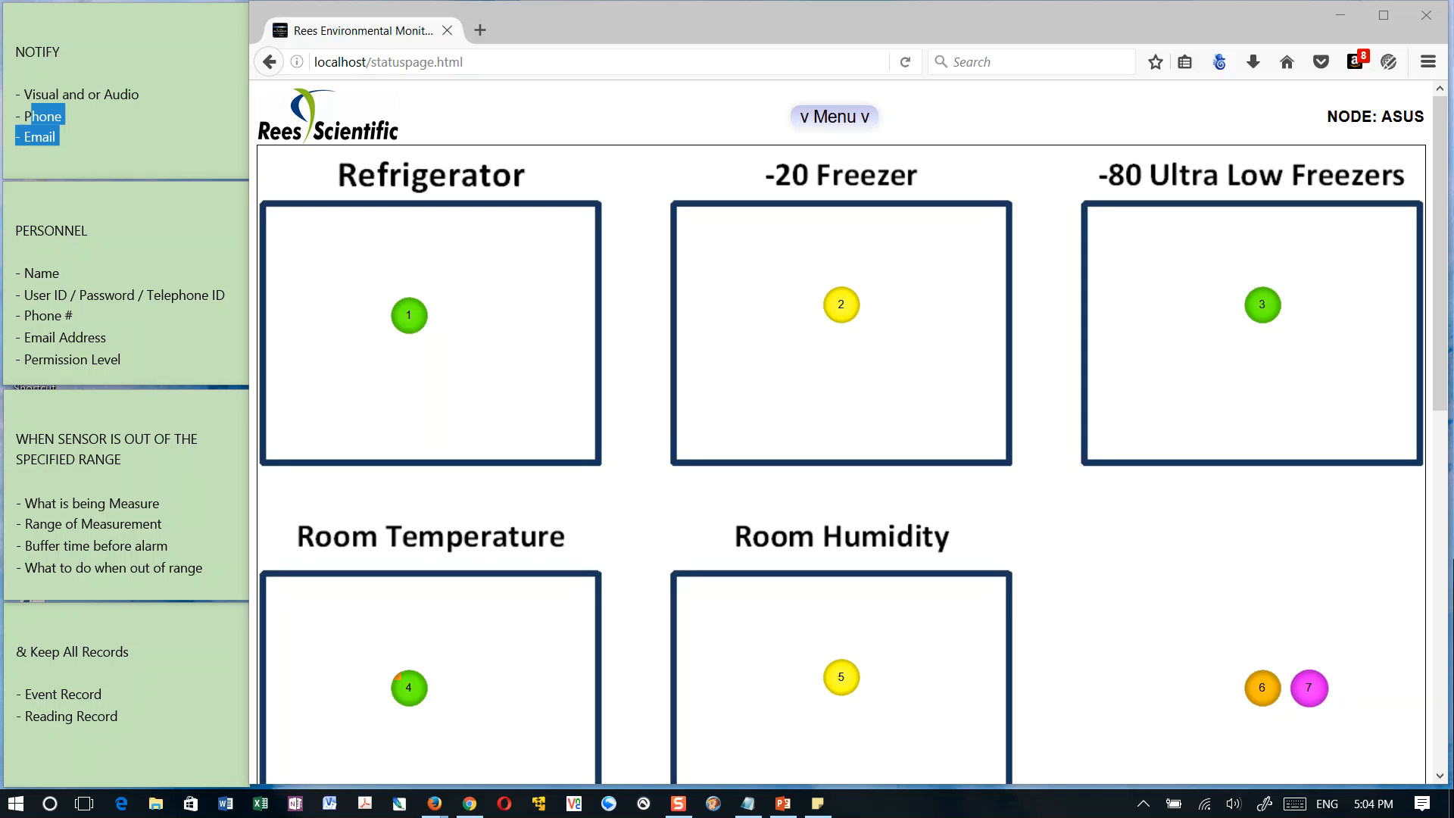
{"action": "left_click", "coordinate": [399, 317]}
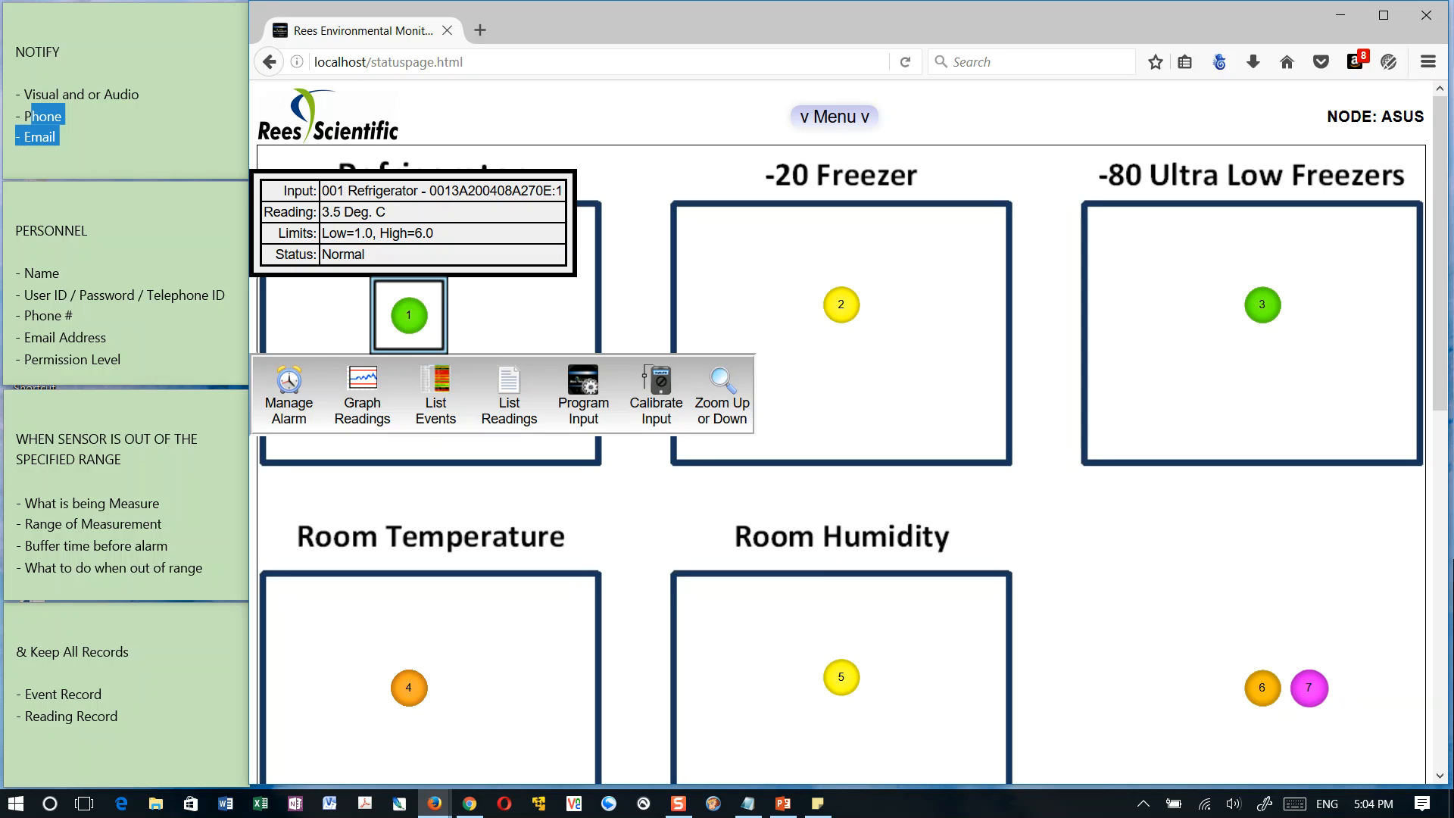
{"action": "left_click", "coordinate": [1191, 416]}
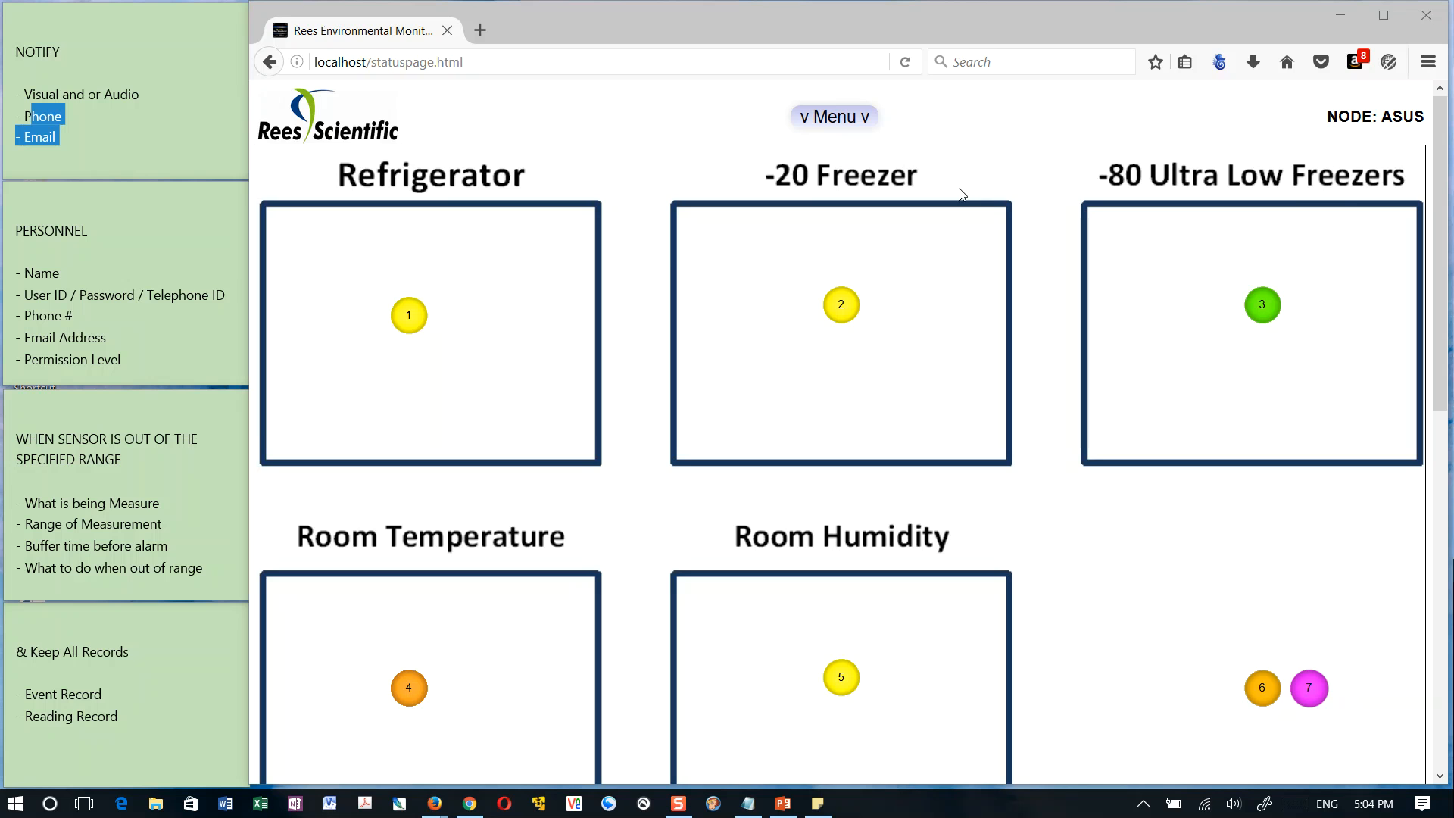
Reopen the Refrigerator sensor 1 details and highlight its status value
{"action": "left_click", "coordinate": [407, 320]}
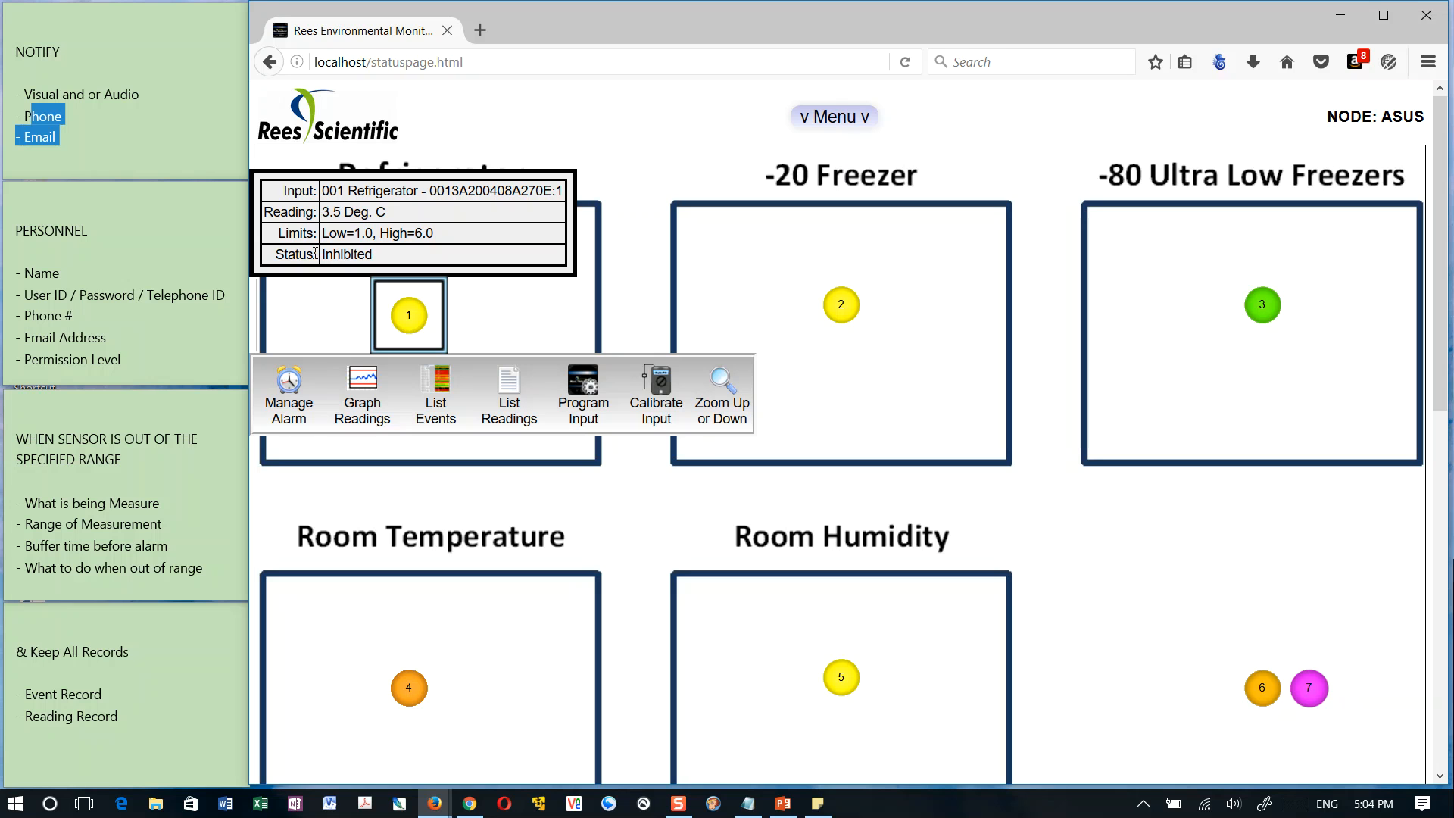
{"action": "left_click_drag", "start_coordinate": [373, 261], "coordinate": [323, 262]}
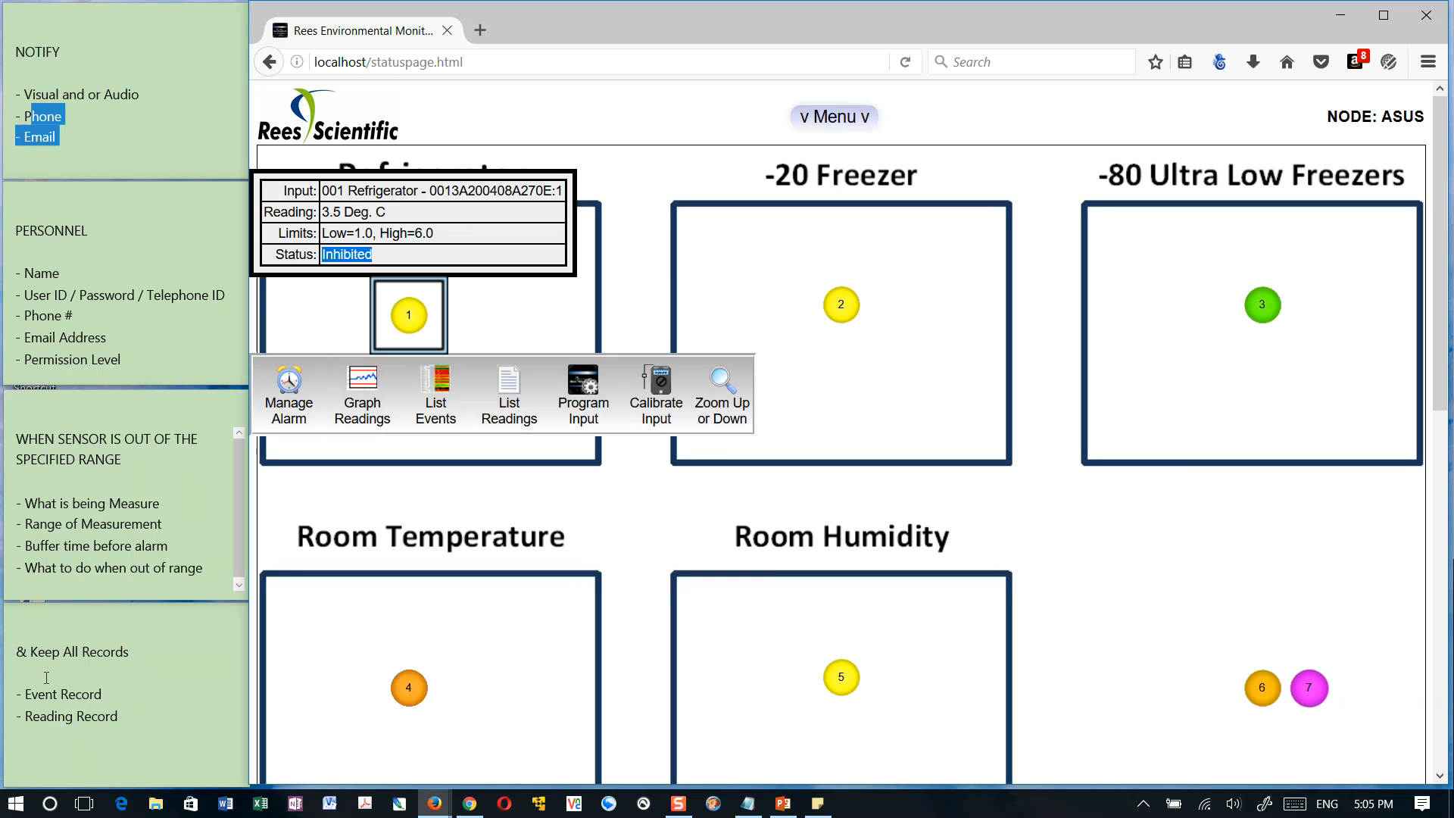
Highlight "Keep All Records" and "Reading Record" in the records note and close the Refrigerator sensor details
{"action": "left_click", "coordinate": [116, 653]}
{"action": "left_click_drag", "start_coordinate": [140, 659], "coordinate": [27, 653]}
{"action": "left_click", "coordinate": [505, 356]}
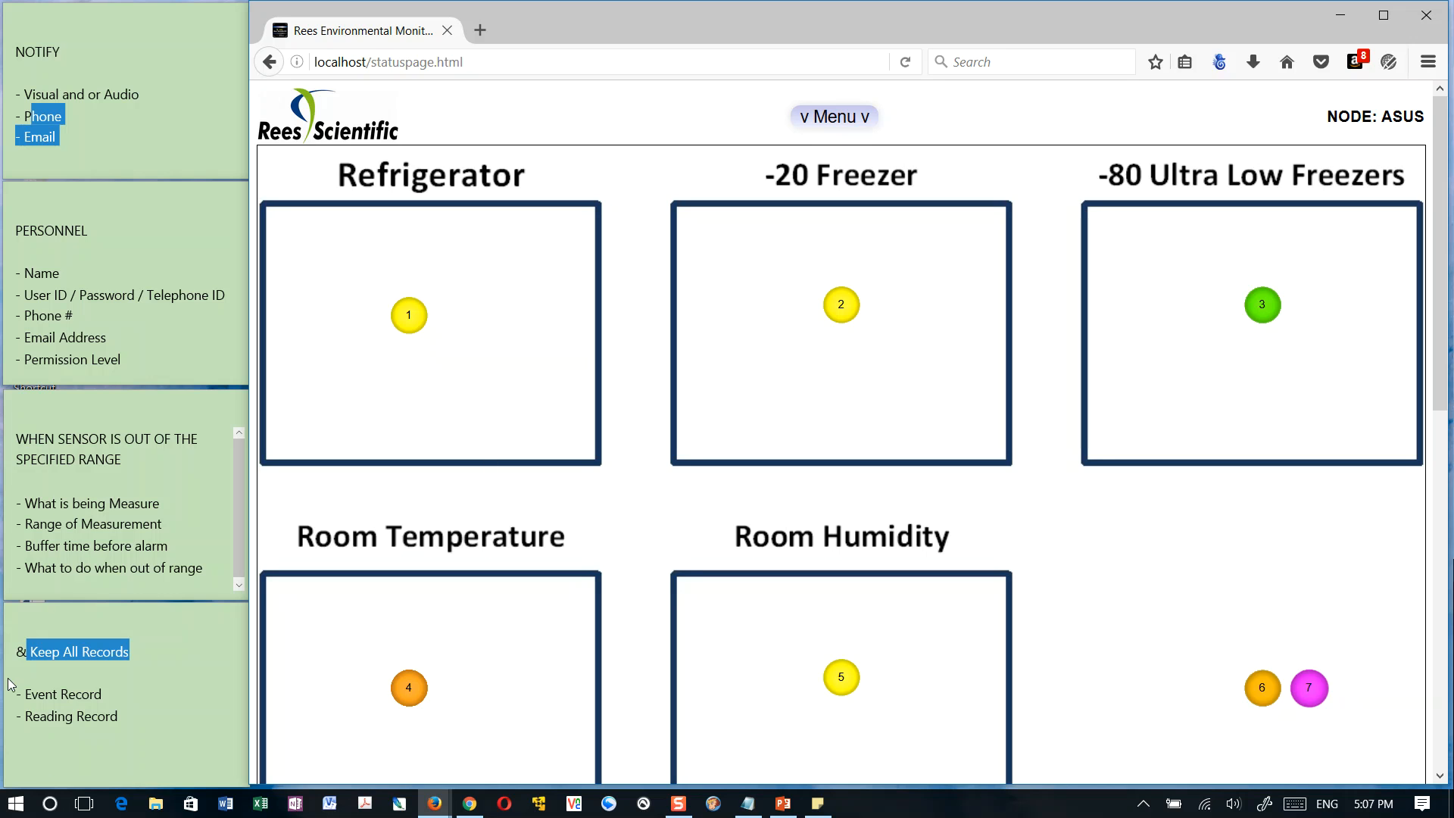
{"action": "left_click_drag", "start_coordinate": [26, 715], "coordinate": [144, 730]}
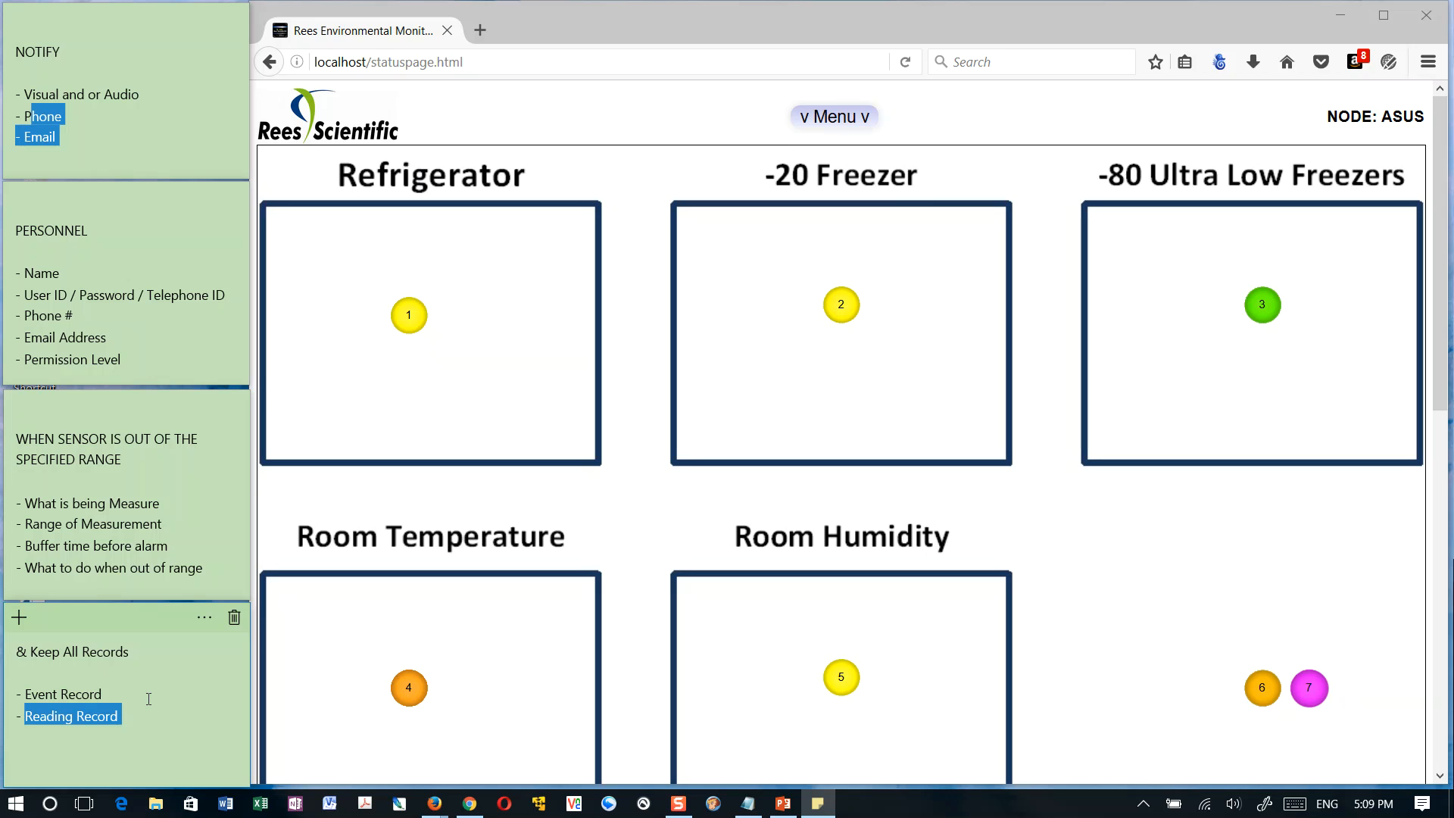
Narrow the browser window with the status page to roughly the right-hand 60 percent of the screen
{"action": "left_click", "coordinate": [974, 228]}
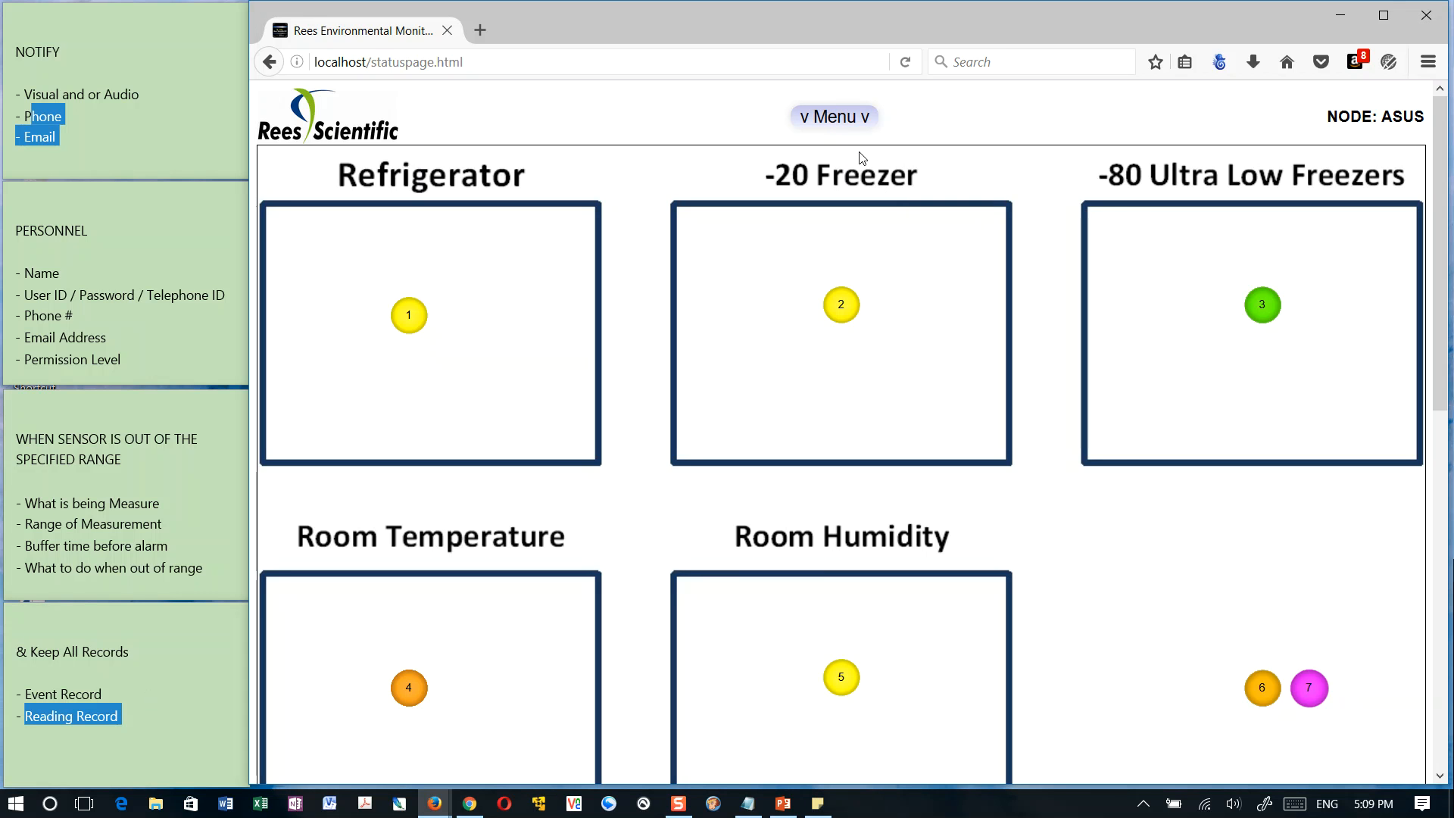
{"action": "left_click", "coordinate": [846, 118]}
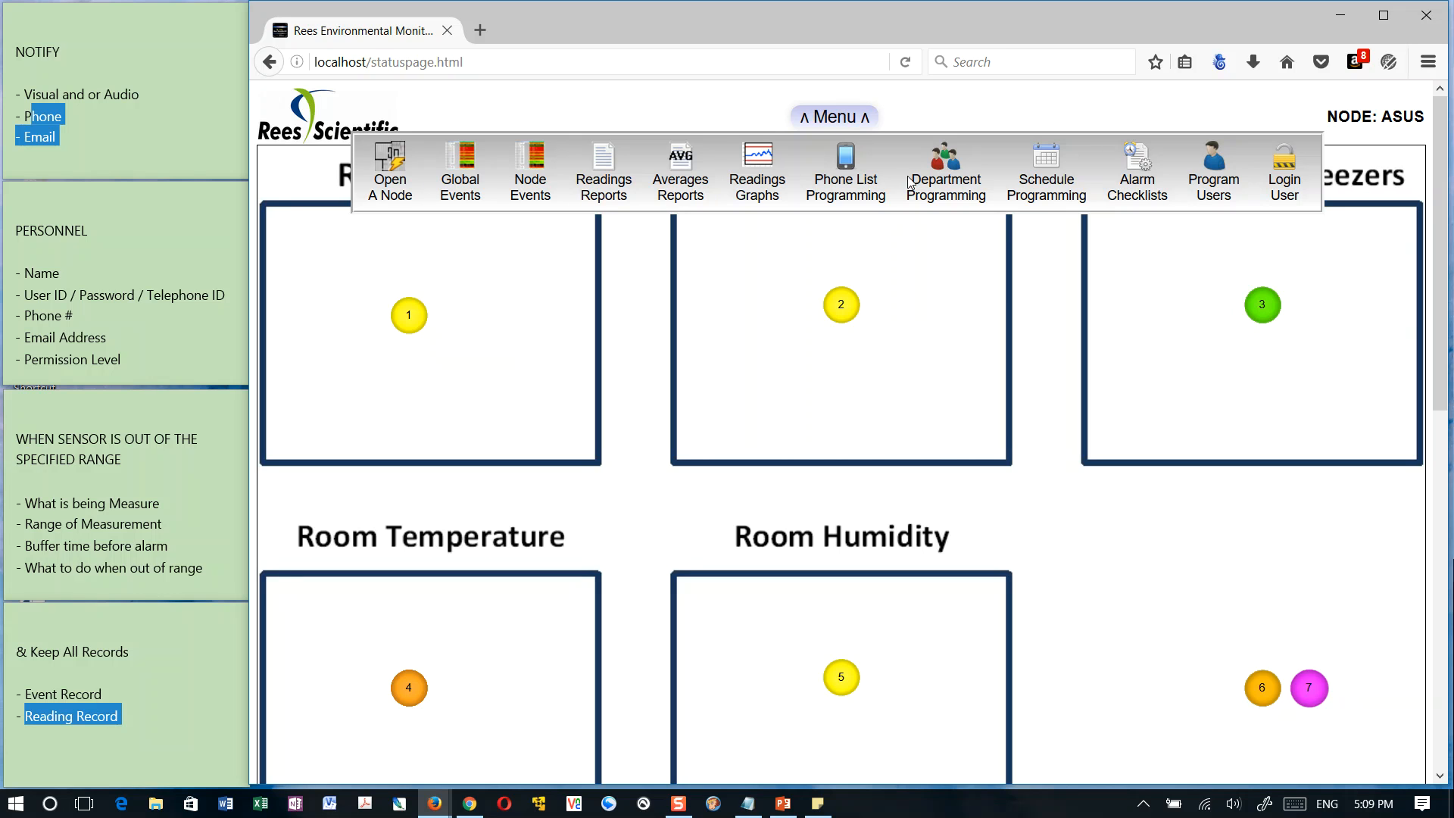
{"action": "left_click", "coordinate": [842, 115]}
{"action": "left_click", "coordinate": [1384, 15]}
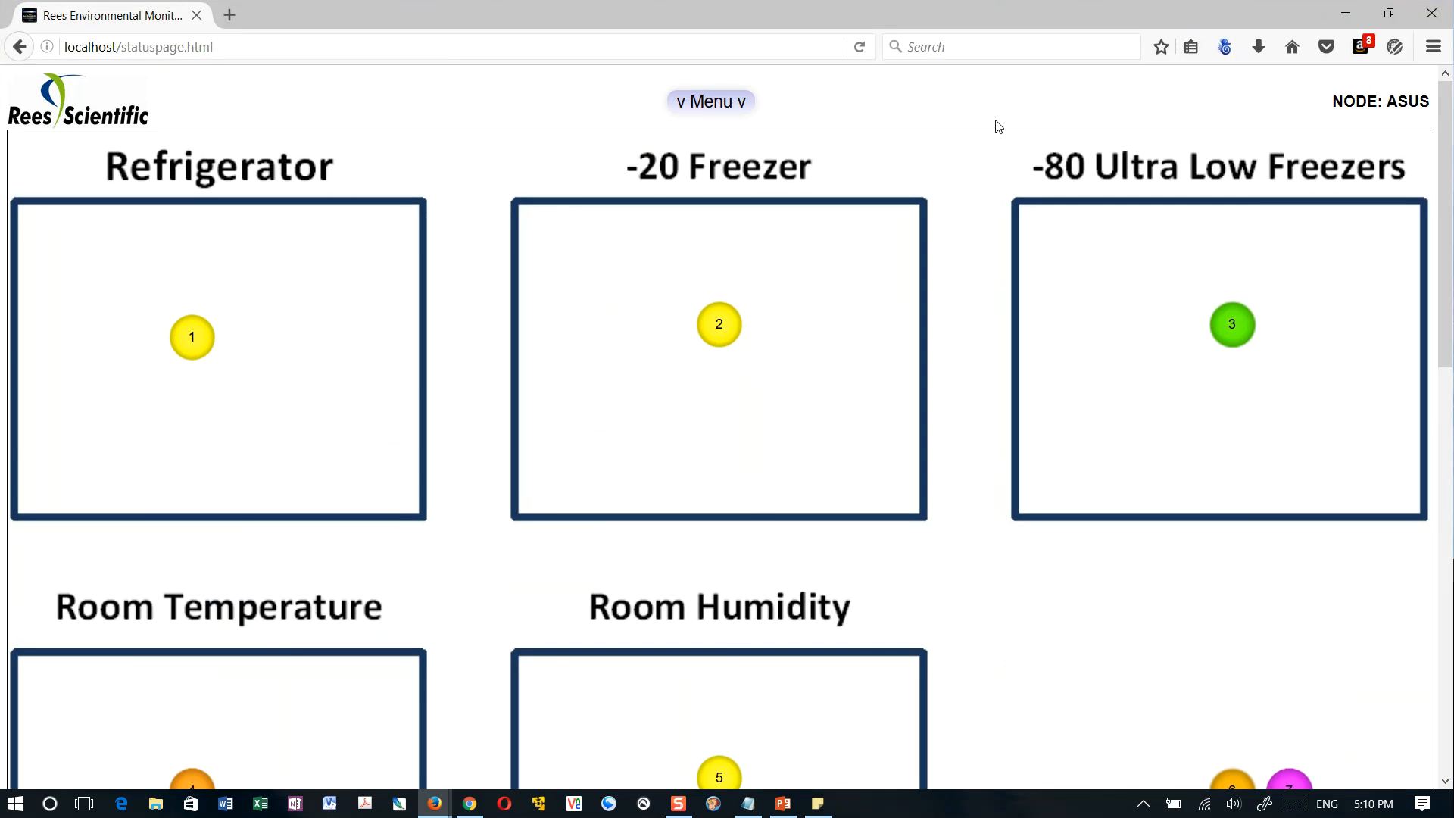
{"action": "left_click", "coordinate": [1405, 9]}
{"action": "left_click_drag", "start_coordinate": [251, 179], "coordinate": [553, 181]}
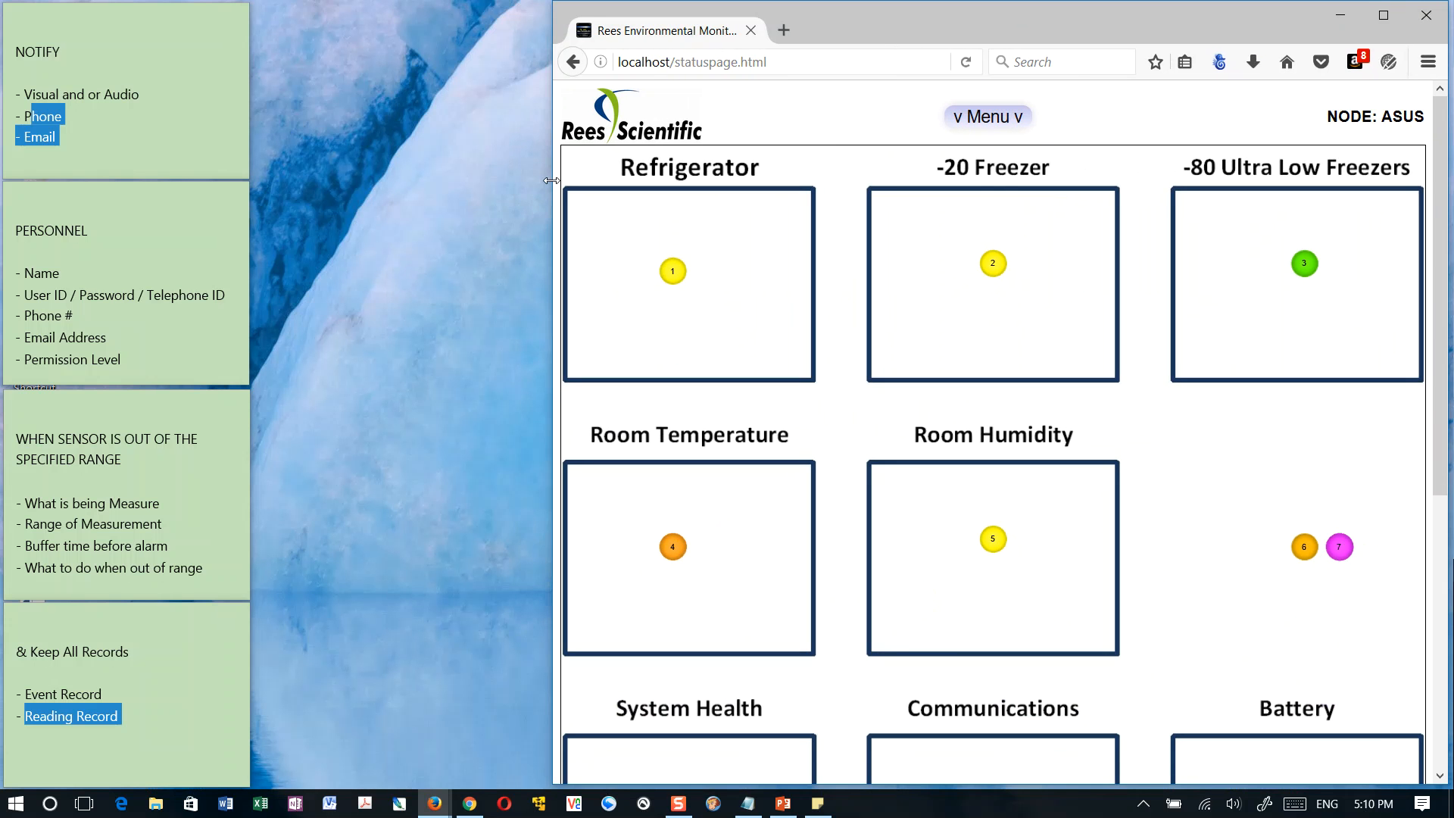
Compare the reporting and programming command sets of the narrow window's main menu, and widen the browser window back to the notes
{"action": "left_click", "coordinate": [1002, 124]}
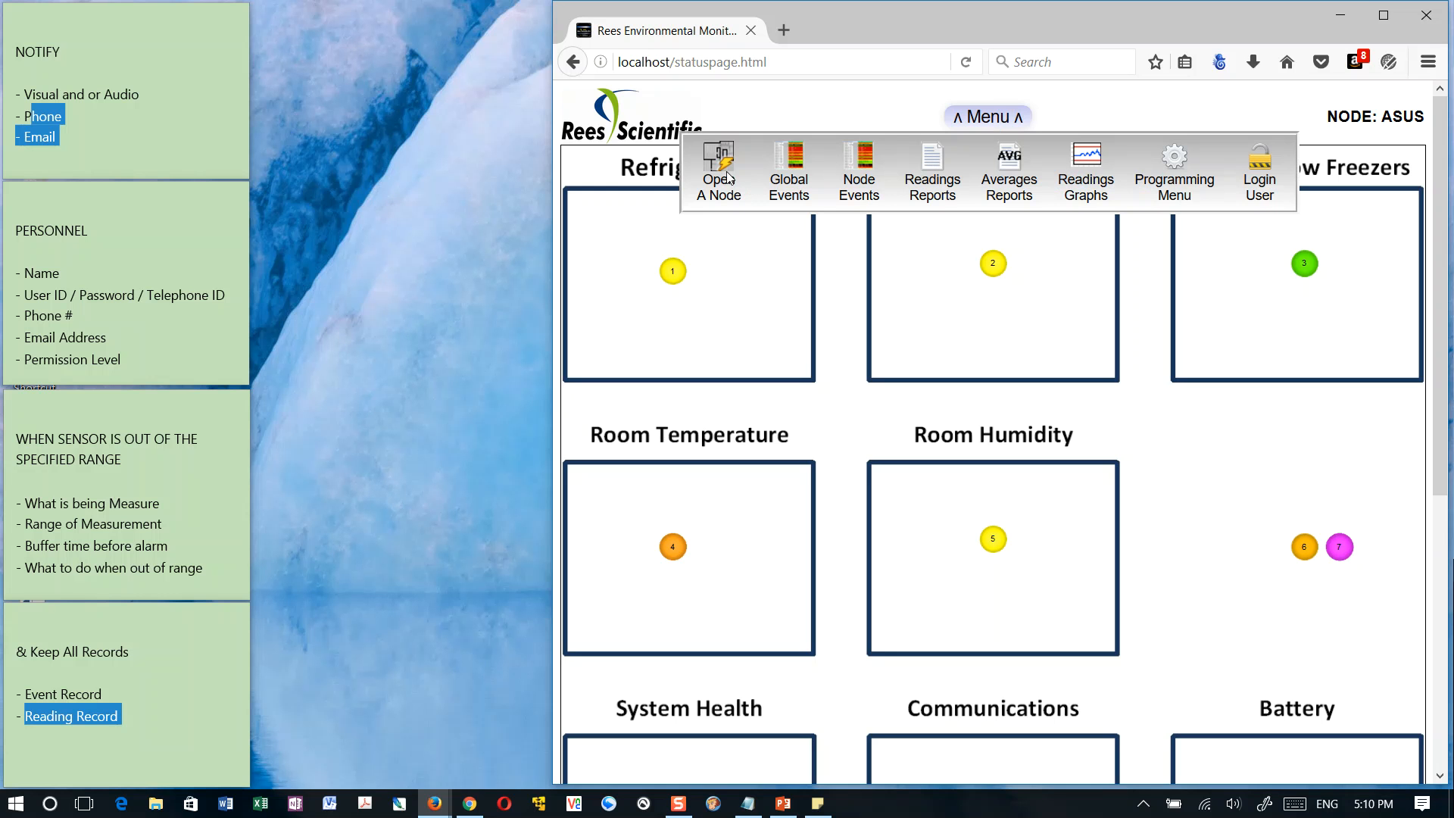
{"action": "left_click", "coordinate": [1177, 159]}
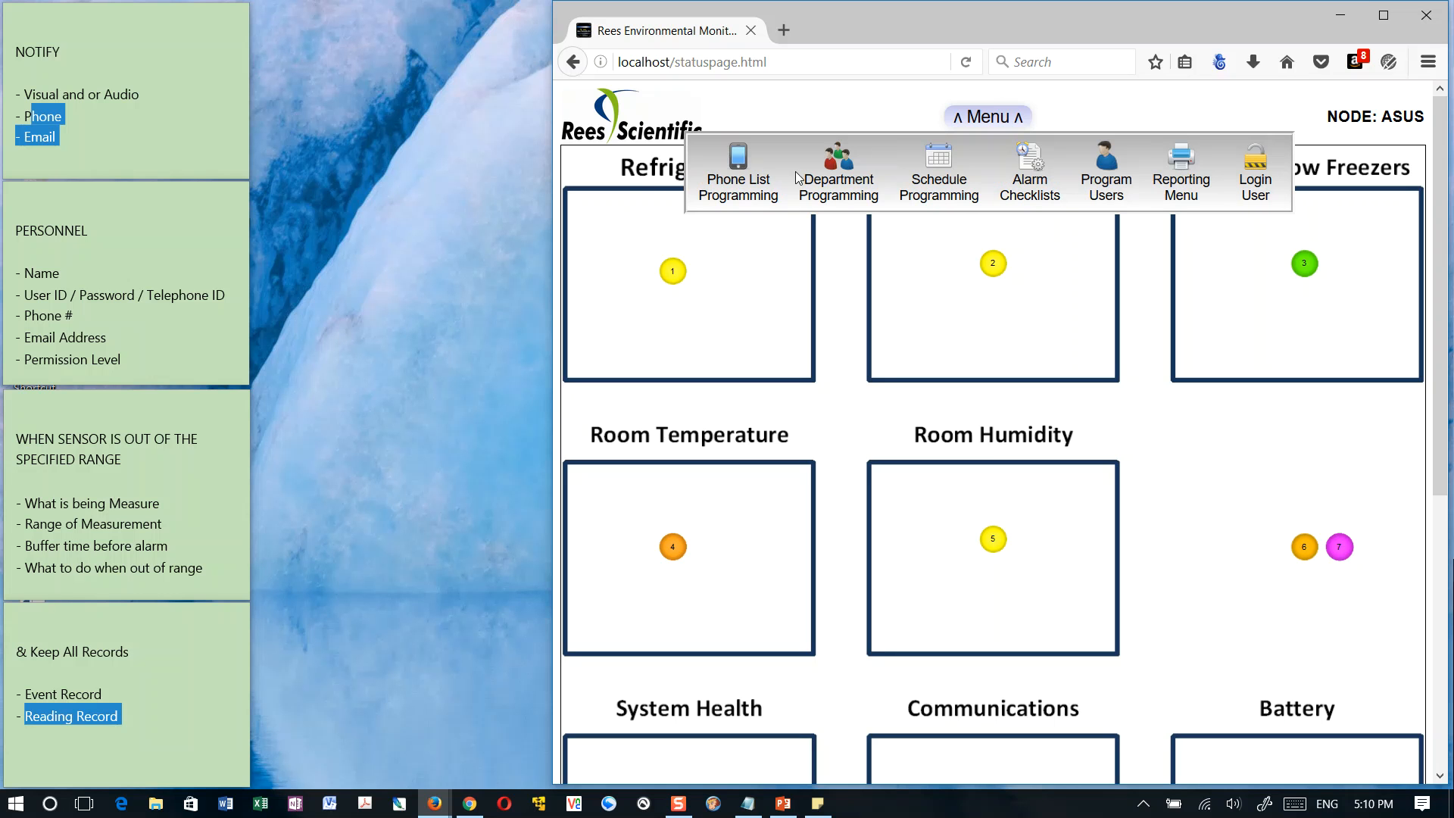
{"action": "left_click", "coordinate": [1186, 154]}
{"action": "left_click", "coordinate": [1185, 160]}
{"action": "left_click", "coordinate": [1184, 159]}
{"action": "left_click", "coordinate": [1185, 159]}
{"action": "left_click", "coordinate": [1185, 160]}
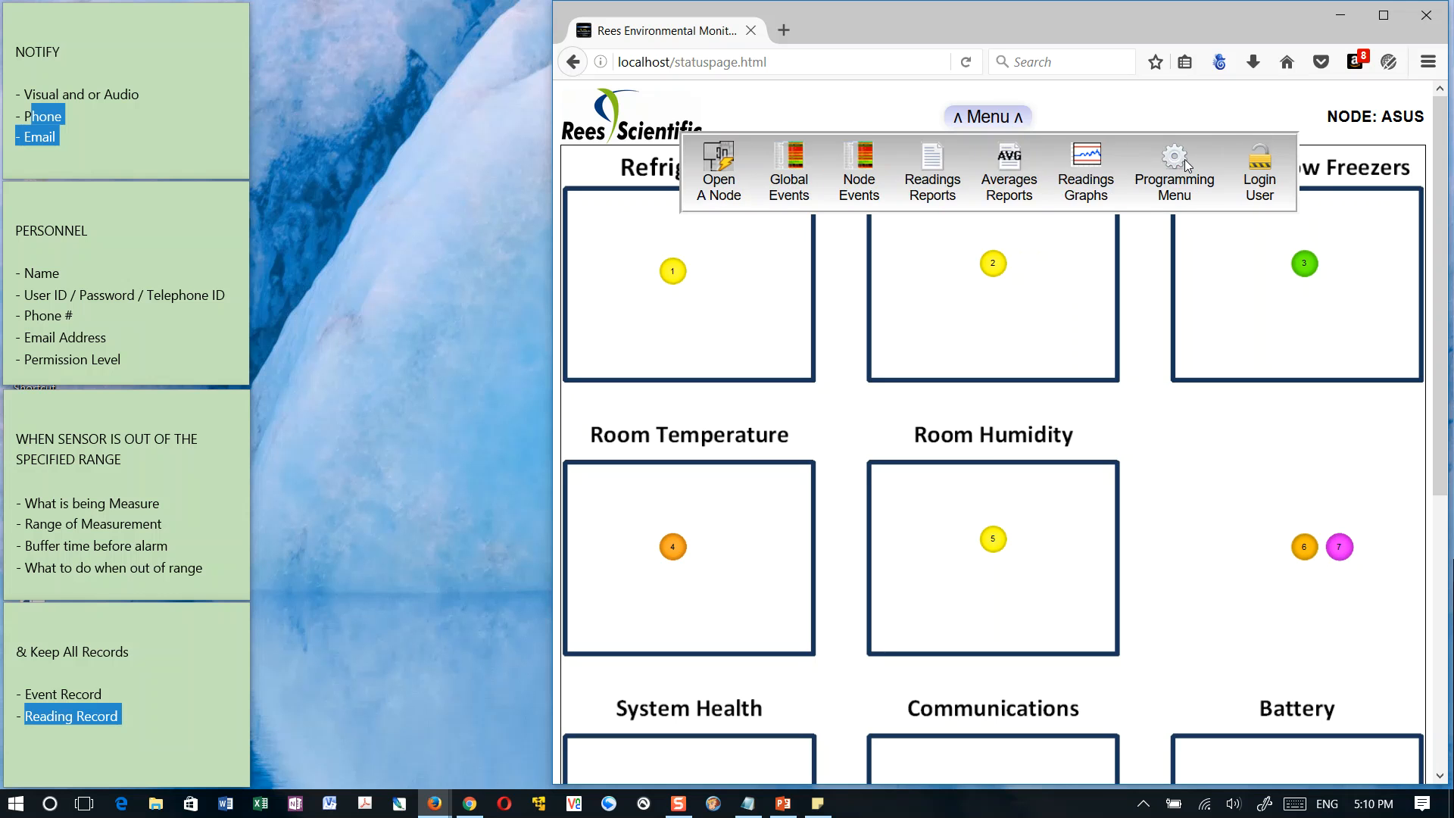
{"action": "left_click", "coordinate": [1184, 160]}
{"action": "left_click", "coordinate": [1182, 165]}
{"action": "left_click", "coordinate": [1174, 162]}
{"action": "left_click", "coordinate": [1167, 160]}
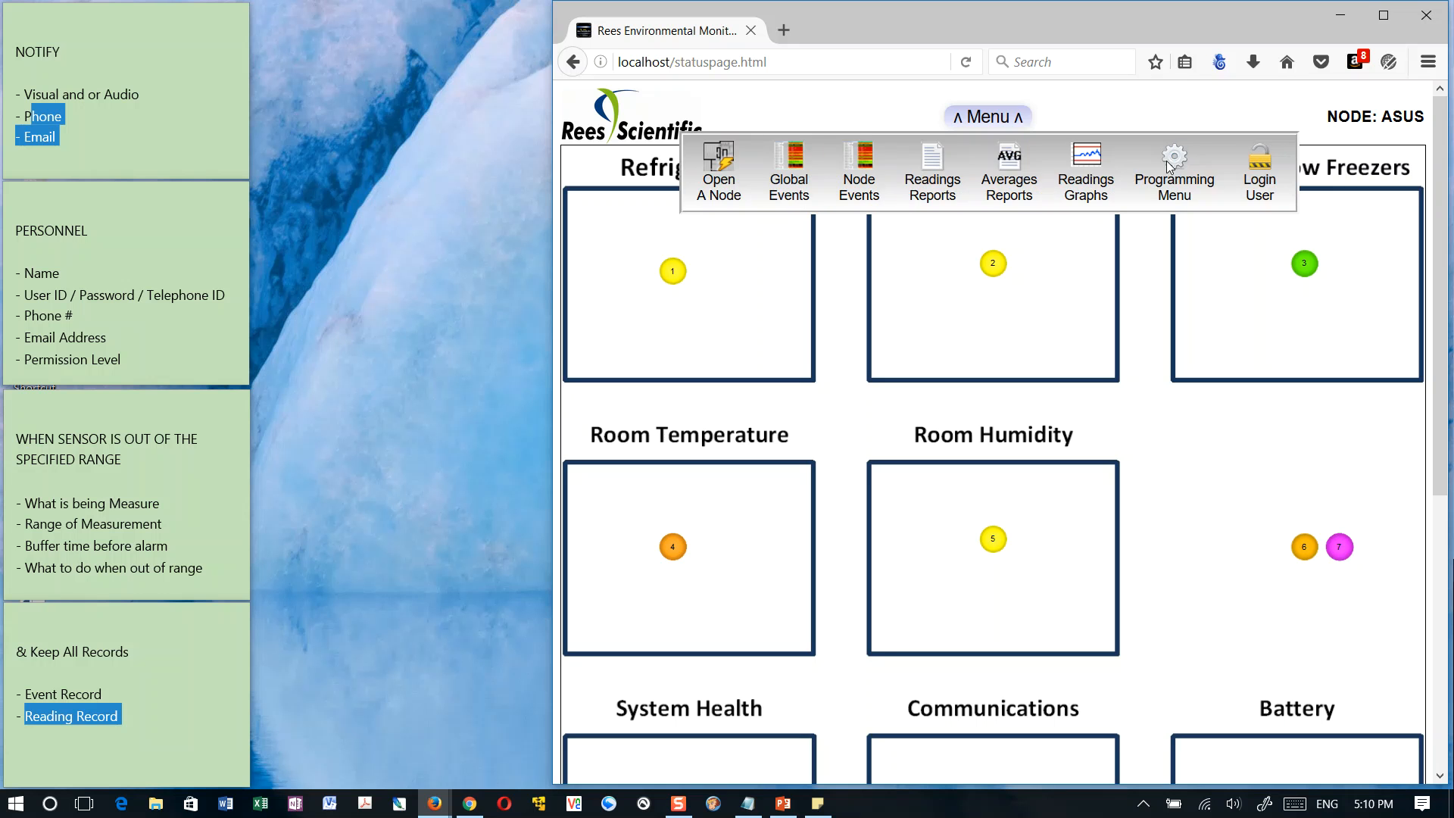
{"action": "left_click", "coordinate": [1011, 107]}
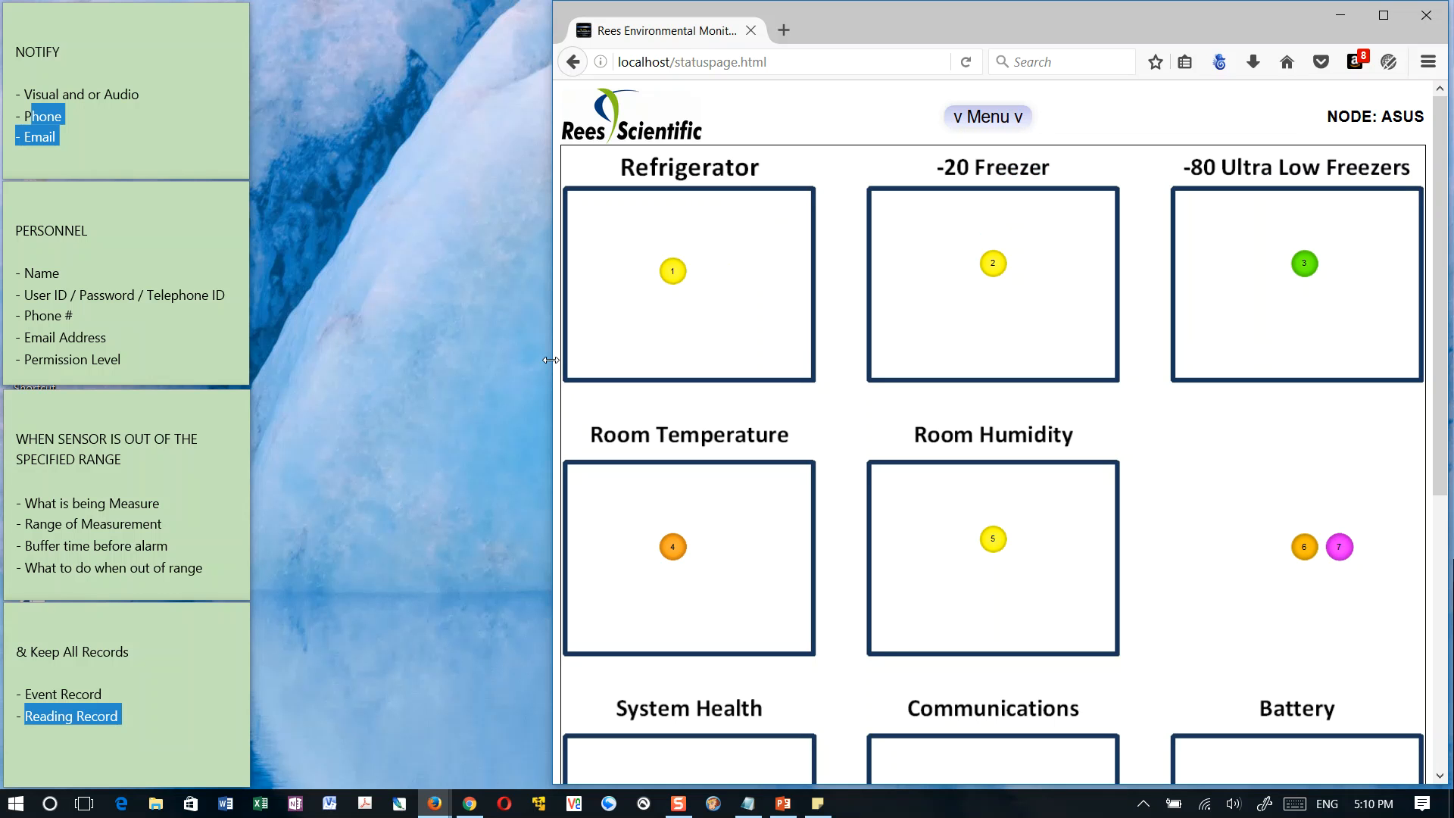
{"action": "left_click_drag", "start_coordinate": [554, 357], "coordinate": [248, 345]}
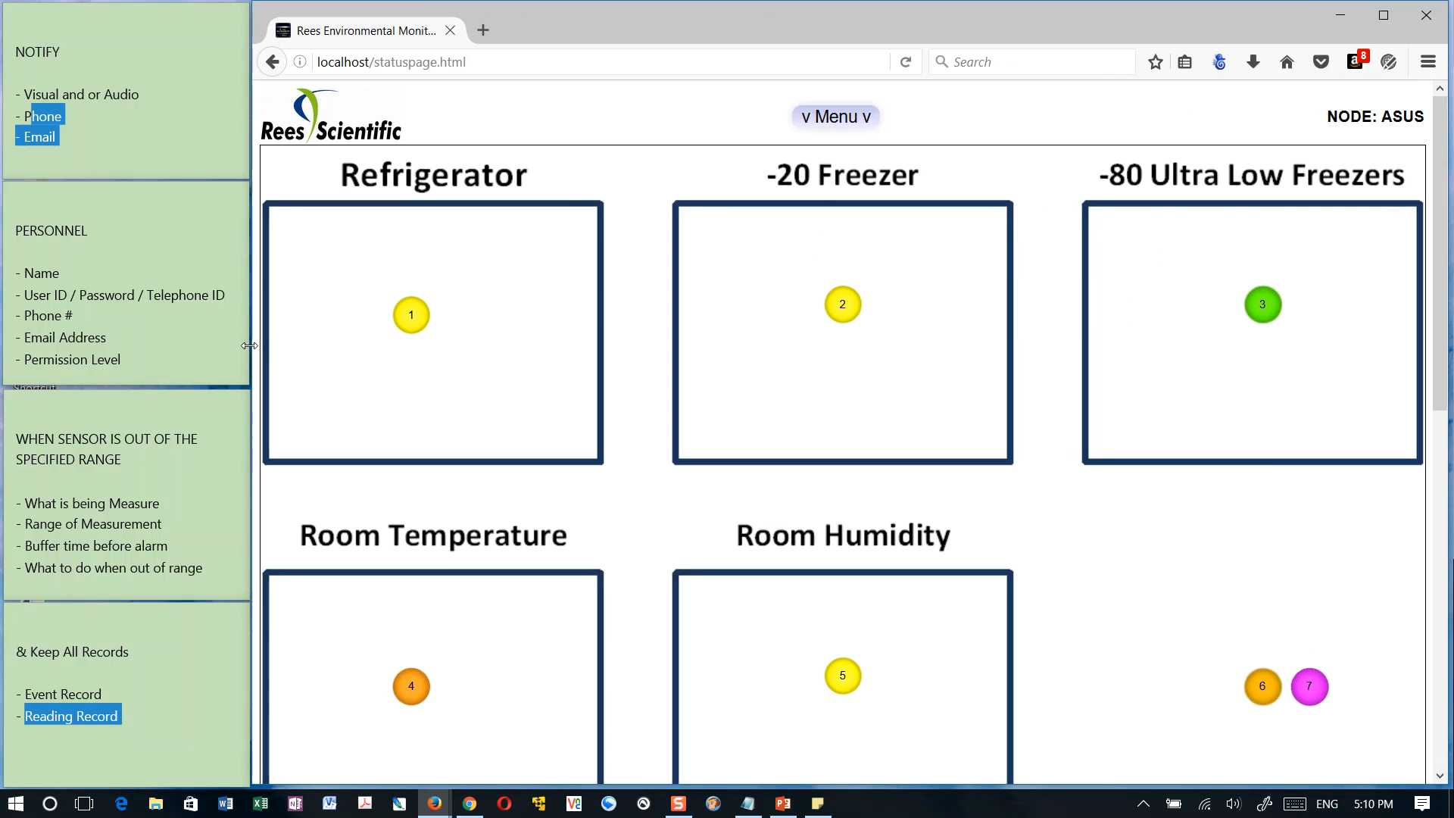
Open the Open A Node dialog from the full-width main menu, check its node list and cancel it
{"action": "left_click", "coordinate": [839, 118]}
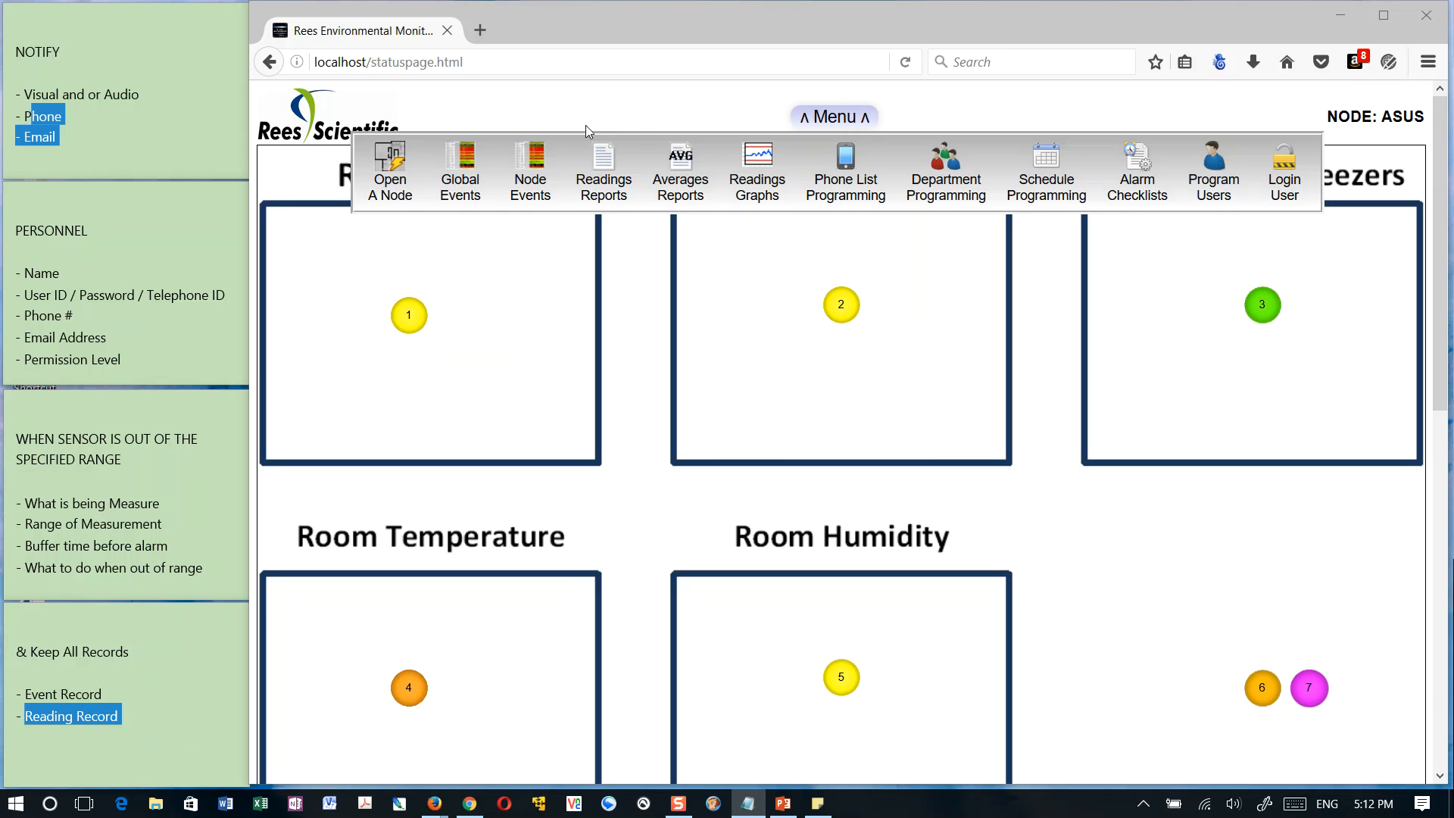
{"action": "left_click", "coordinate": [844, 119]}
{"action": "left_click", "coordinate": [845, 119]}
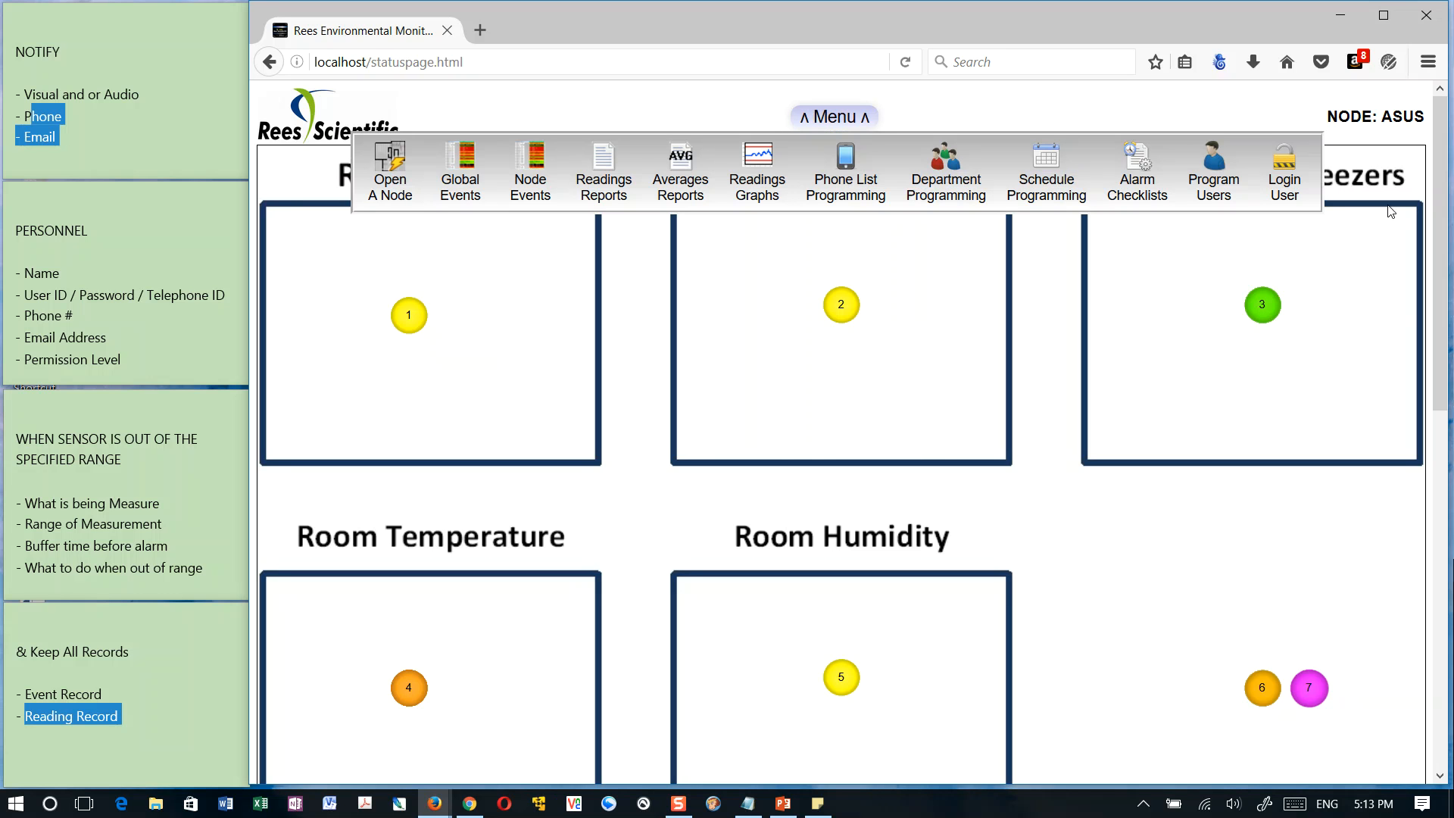
{"action": "left_click", "coordinate": [402, 159]}
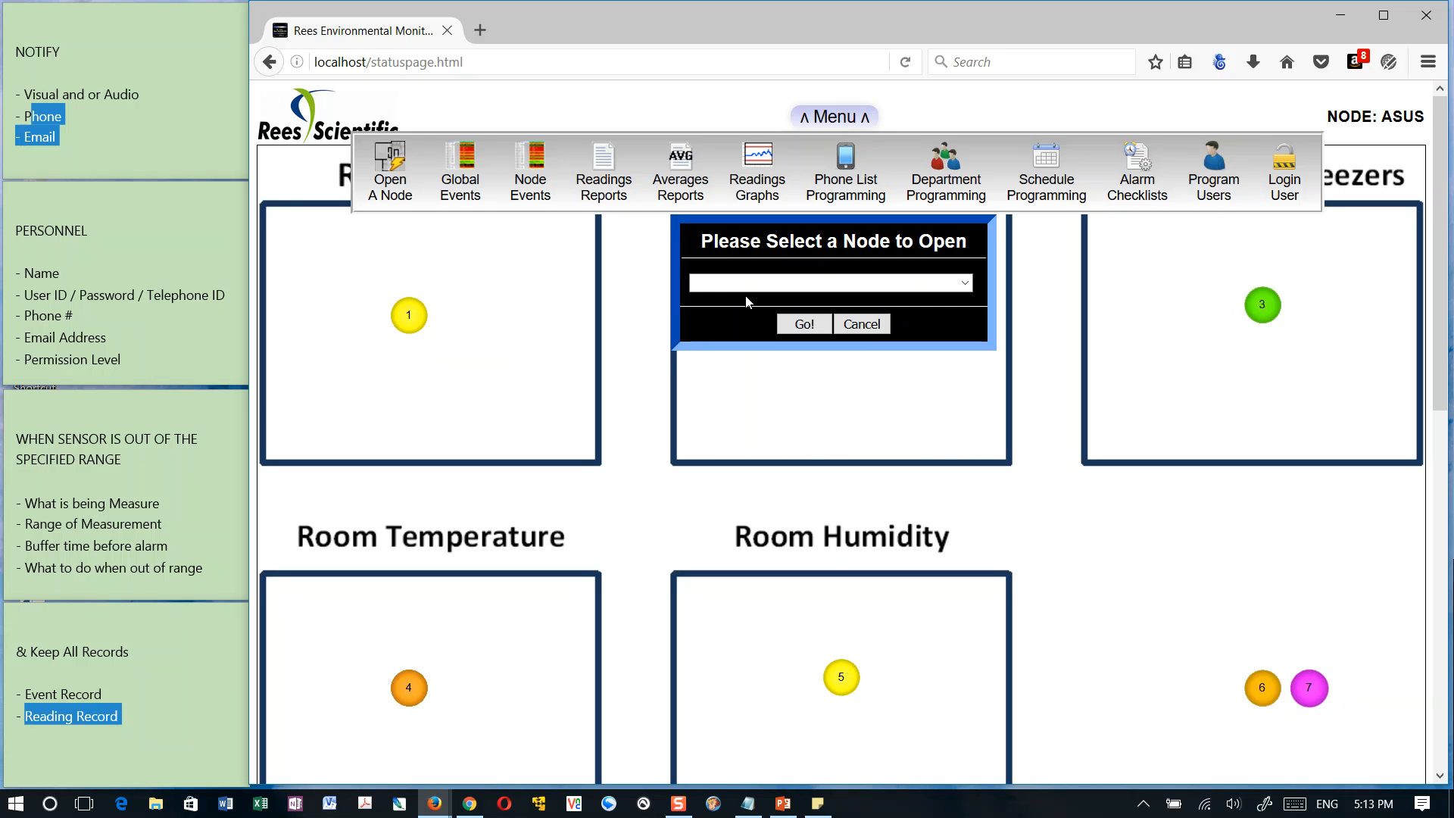
{"action": "left_click", "coordinate": [965, 284]}
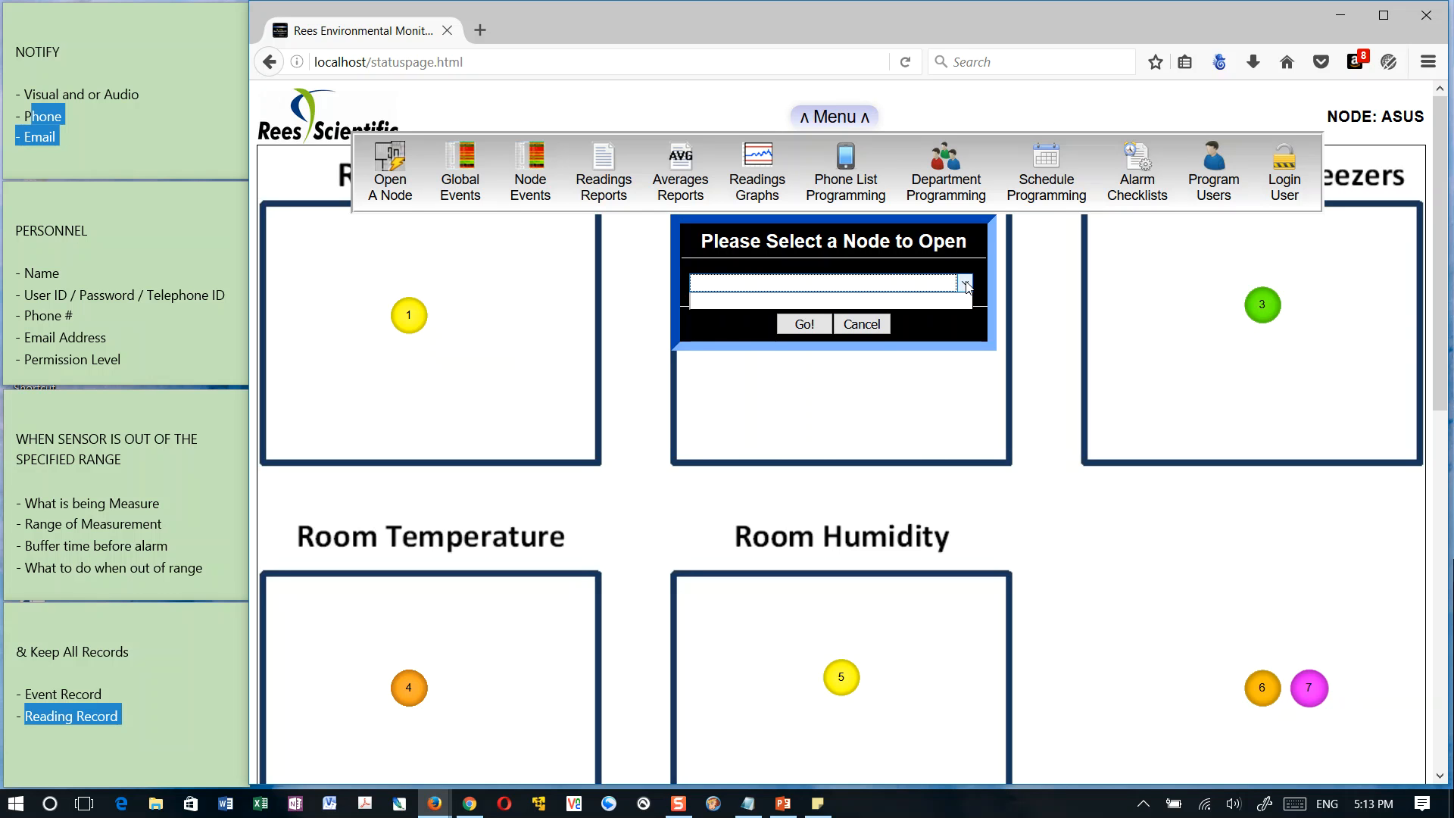
{"action": "left_click", "coordinate": [965, 284]}
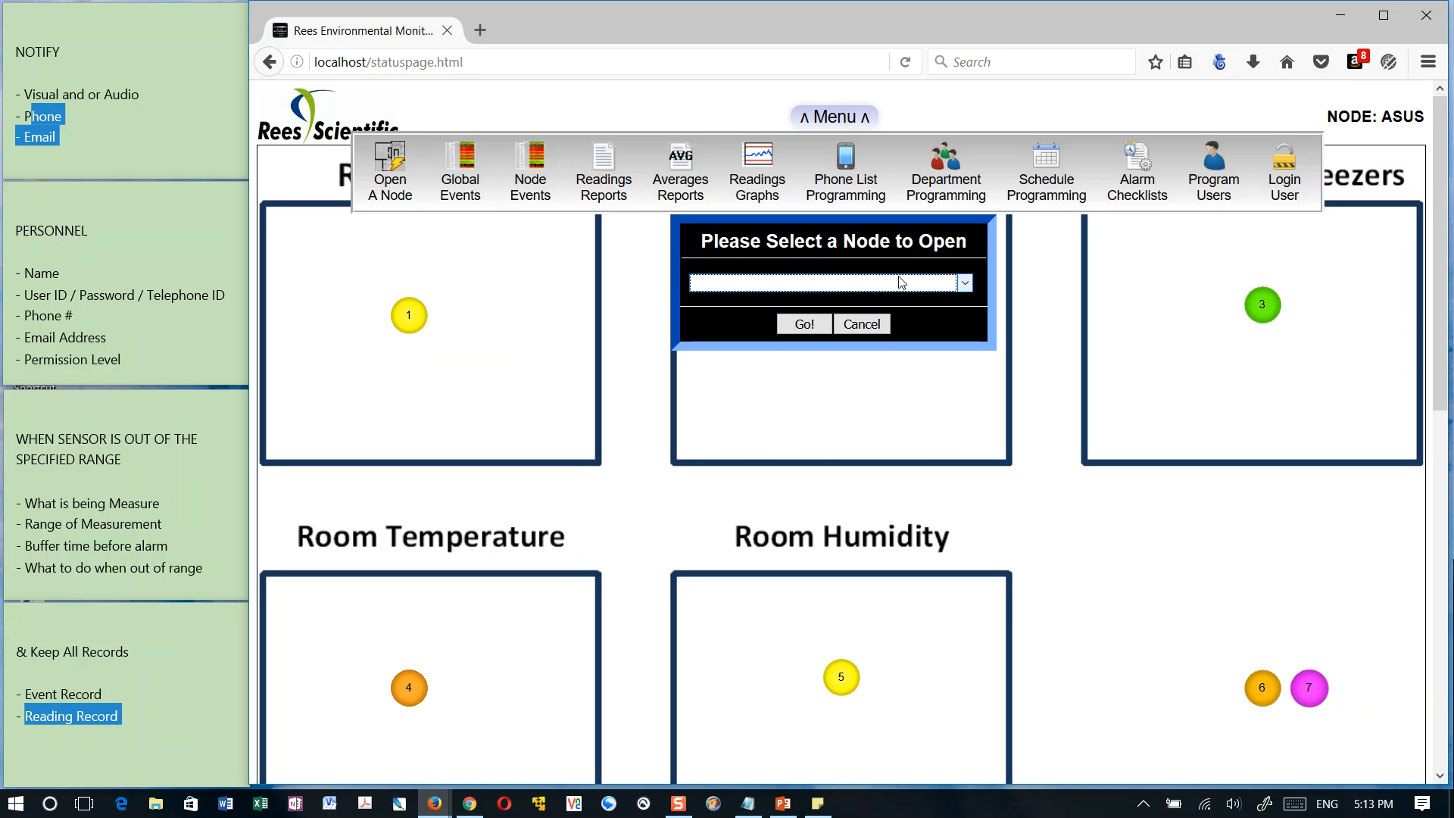
{"action": "left_click", "coordinate": [971, 283]}
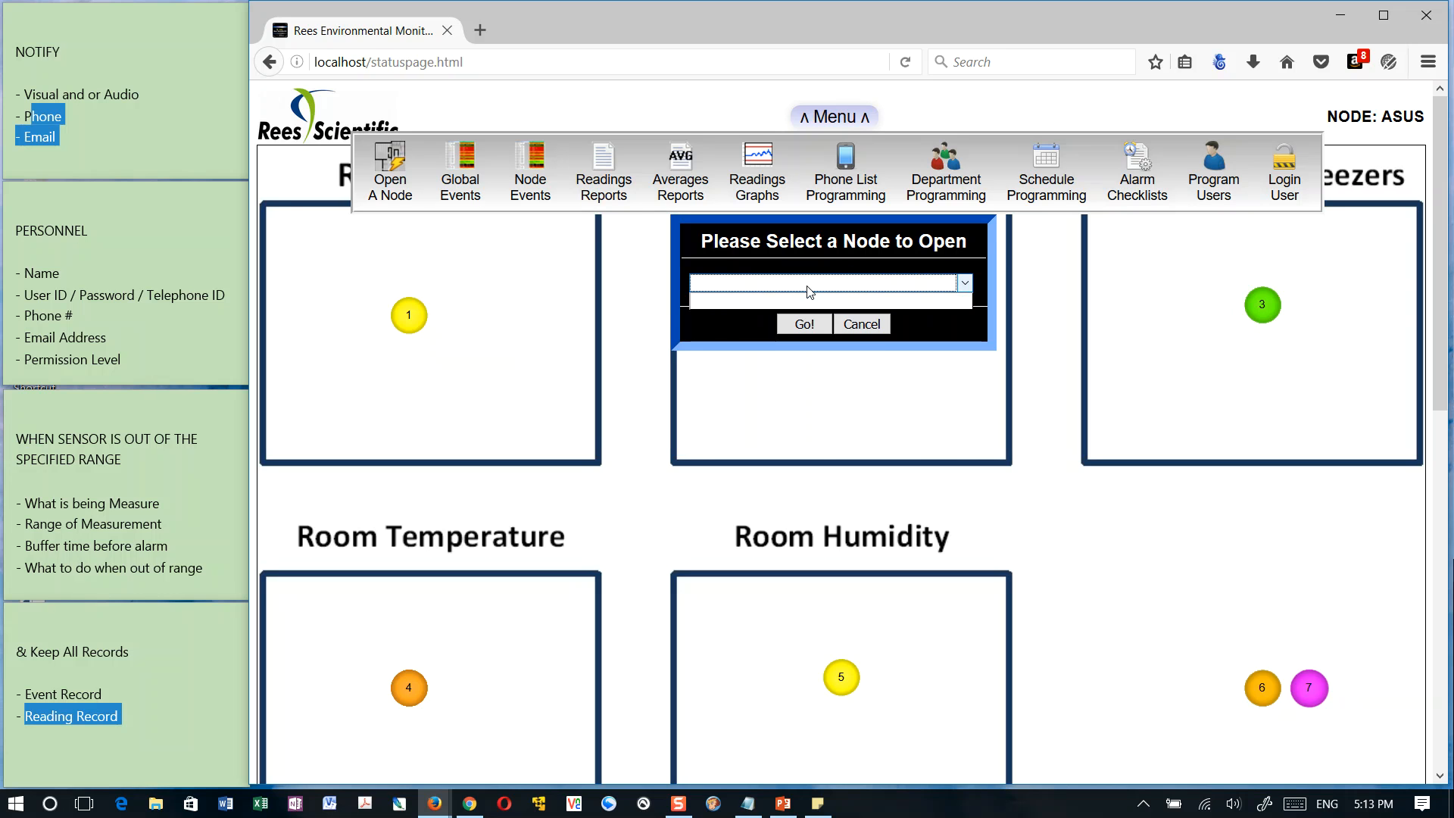
{"action": "left_click", "coordinate": [860, 327]}
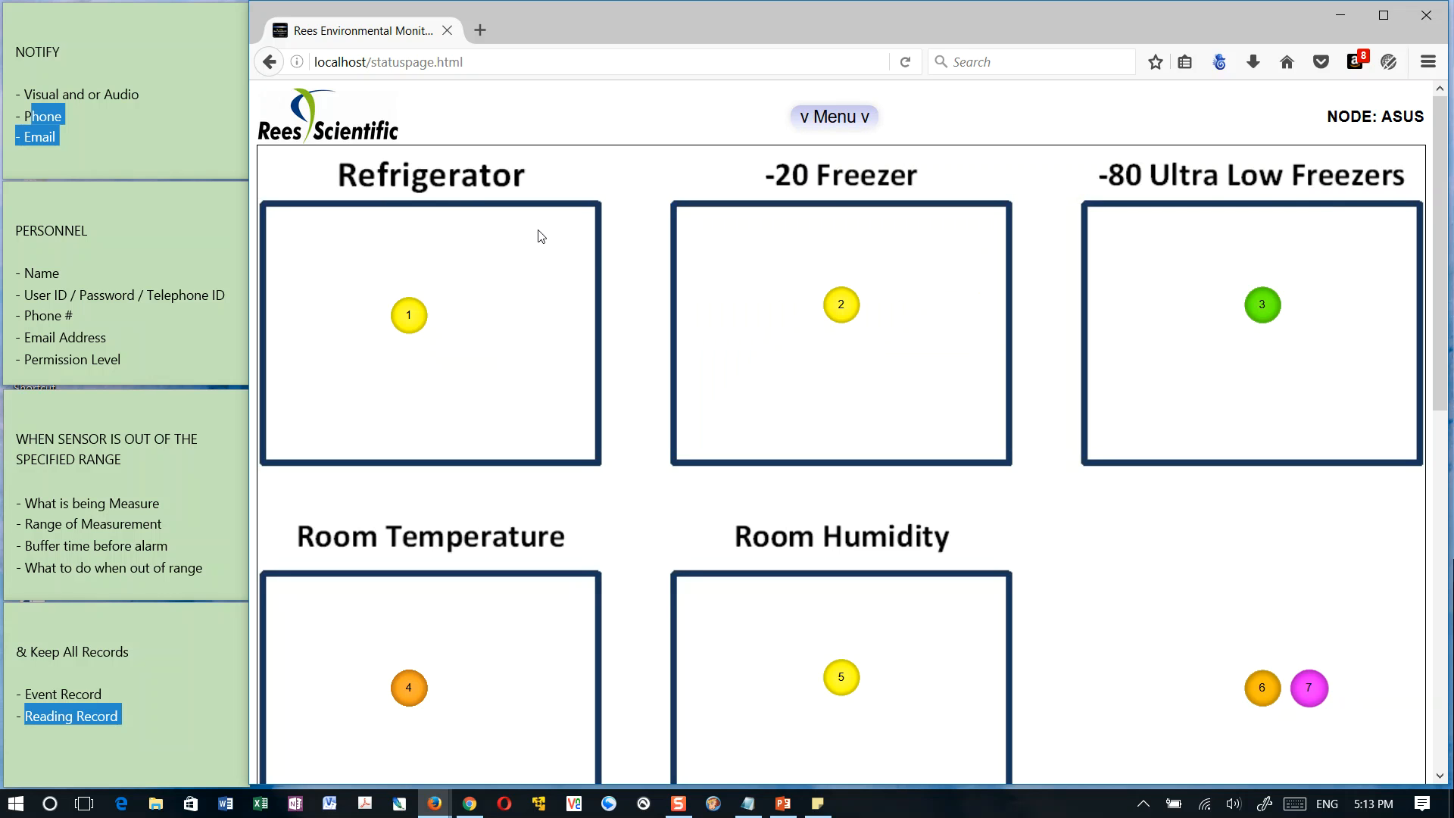
List the global events from 30 Oct, 2016 to 6 Nov, 2016 and view the details of the 3:52 PM Program Change event
{"action": "left_click", "coordinate": [839, 118]}
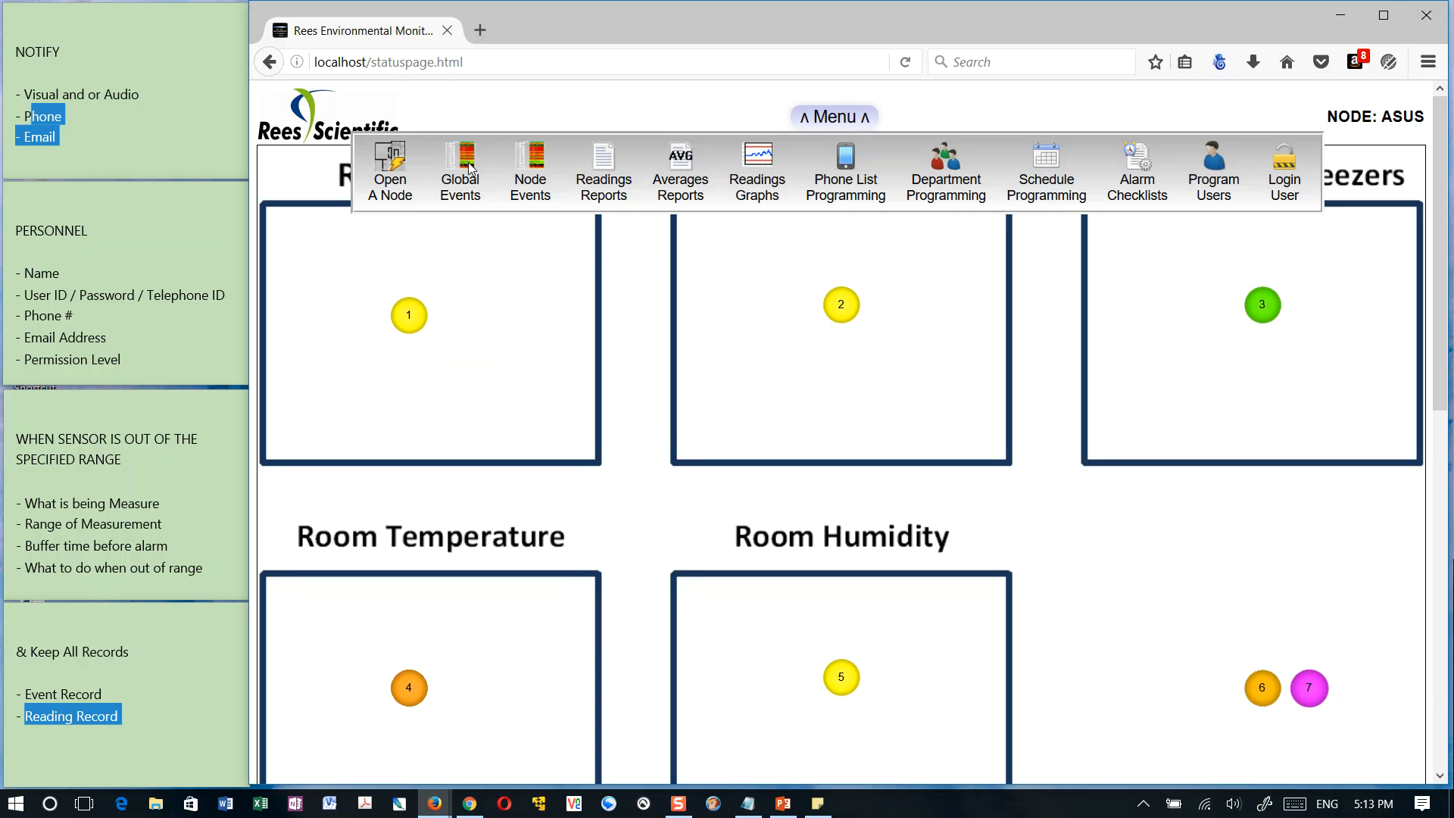
{"action": "left_click", "coordinate": [451, 176]}
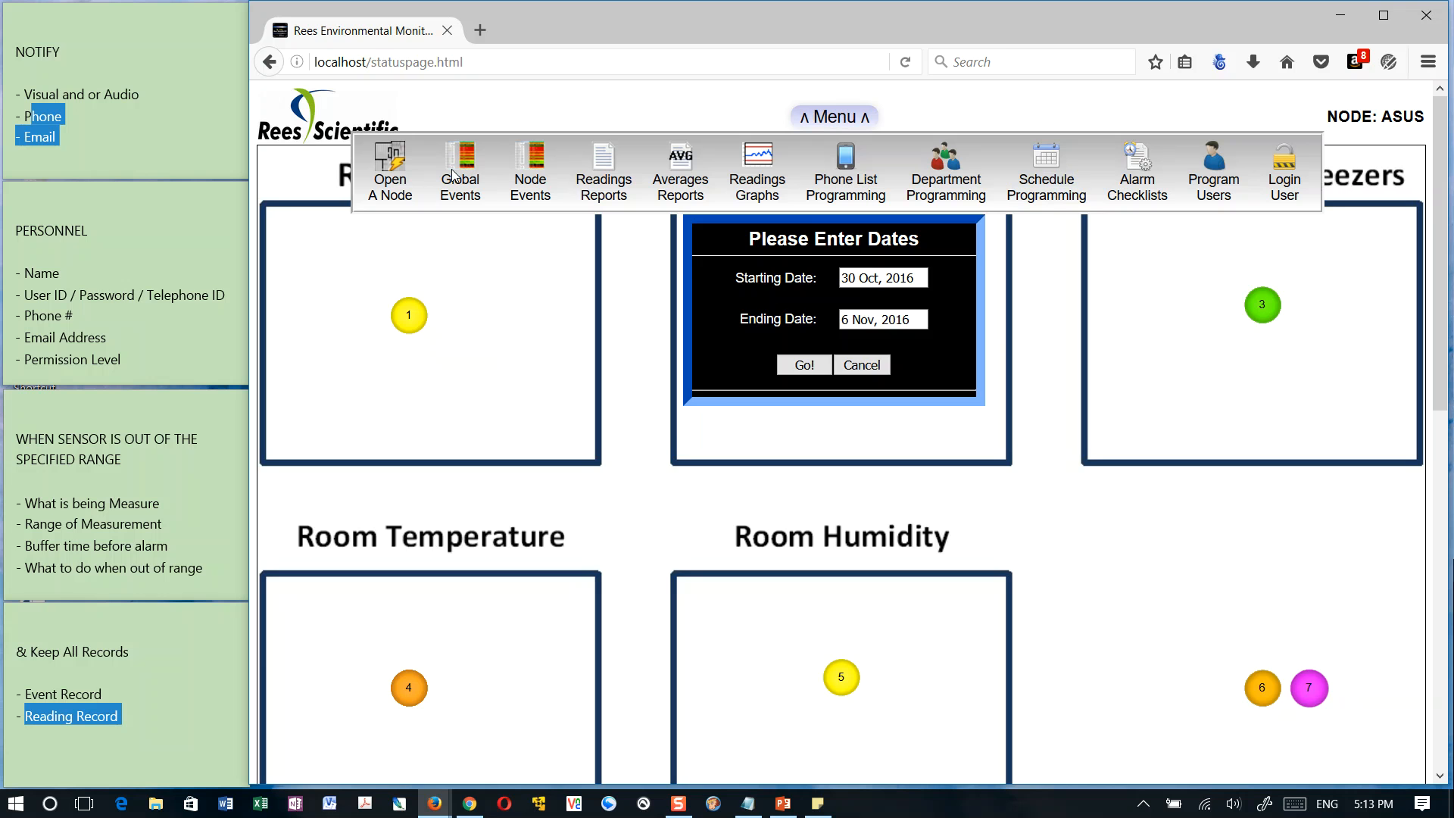
{"action": "left_click", "coordinate": [804, 365]}
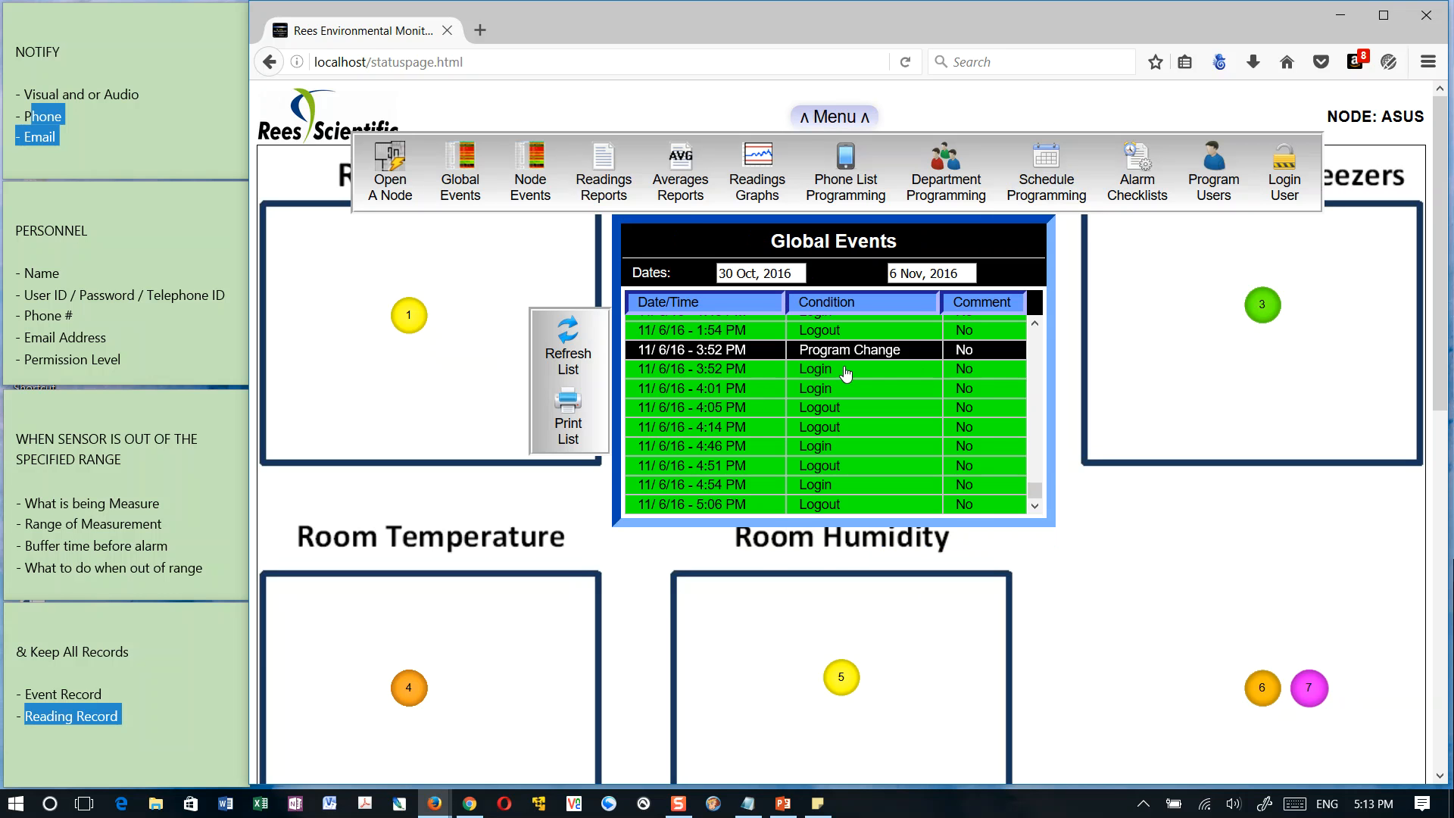
{"action": "mouse_move", "coordinate": [1032, 490]}
{"action": "left_mouse_down"}
{"action": "mouse_move", "coordinate": [1036, 478]}
{"action": "mouse_move", "coordinate": [1032, 492]}
{"action": "left_mouse_up"}
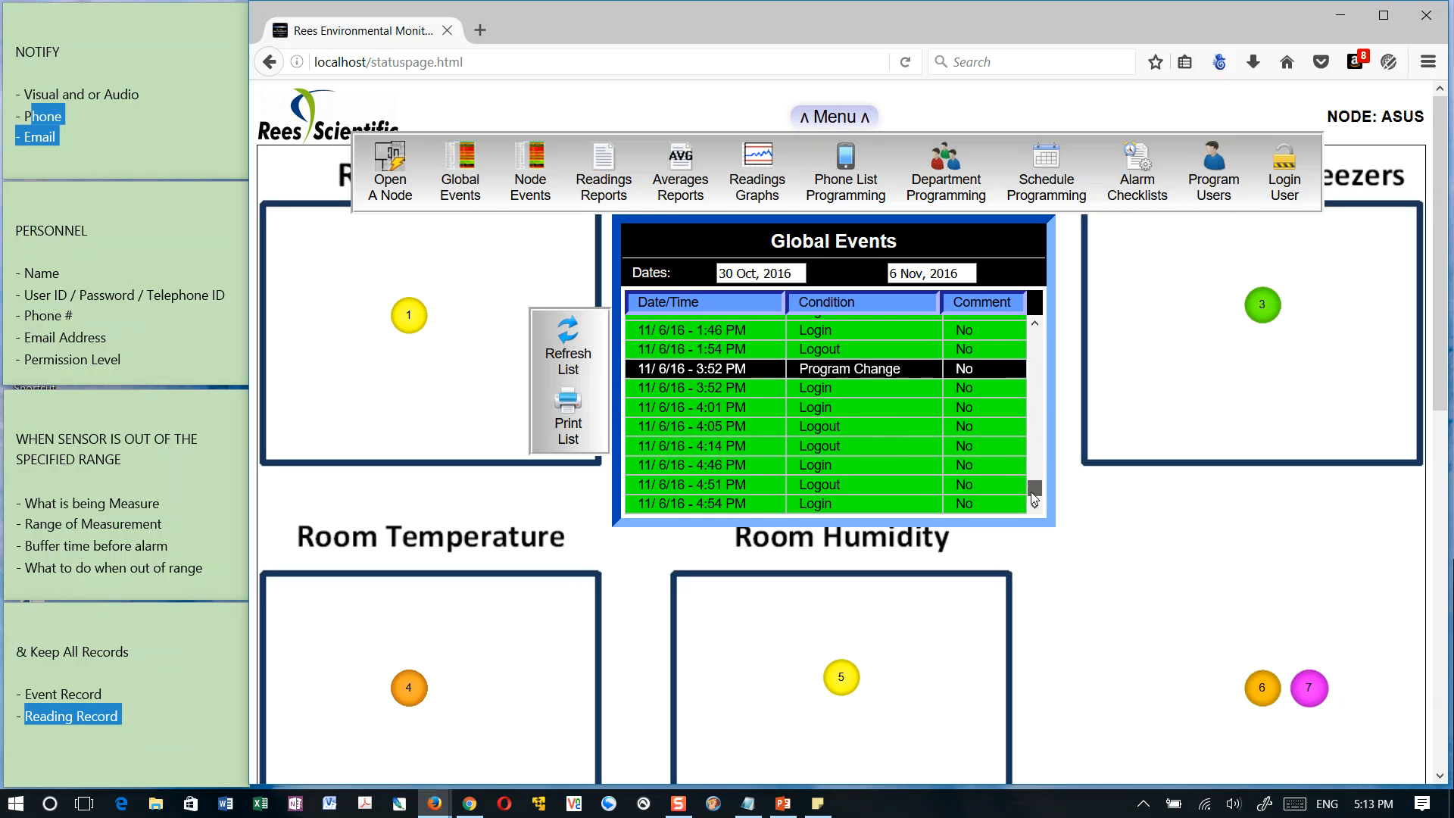
{"action": "left_click", "coordinate": [822, 370]}
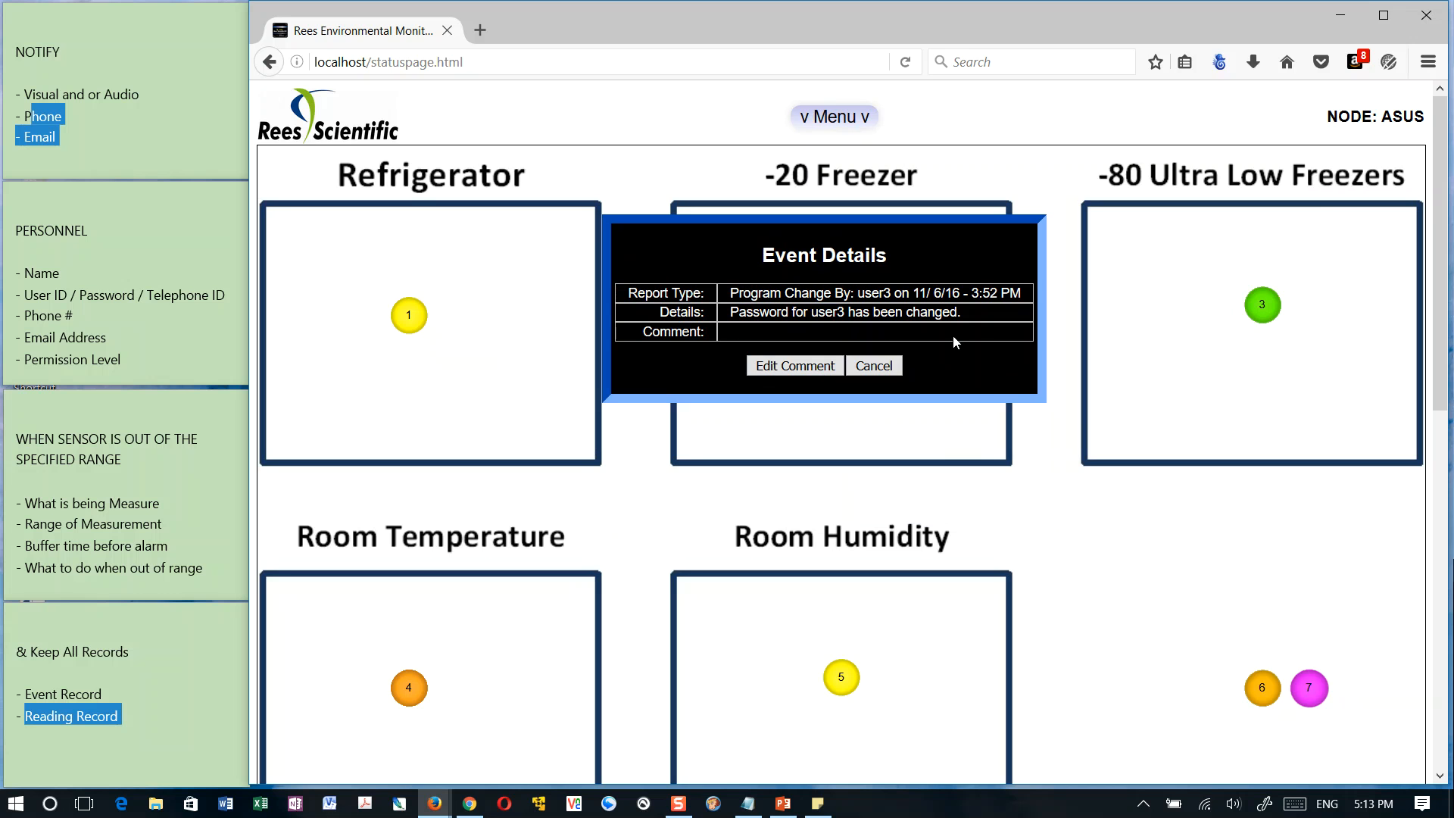
Close the event details, highlight Event Record in the notes, and list the node's events for All Events from 30 Oct, 2016 to 6 Nov, 2016
{"action": "left_click", "coordinate": [888, 367]}
{"action": "left_click", "coordinate": [837, 114]}
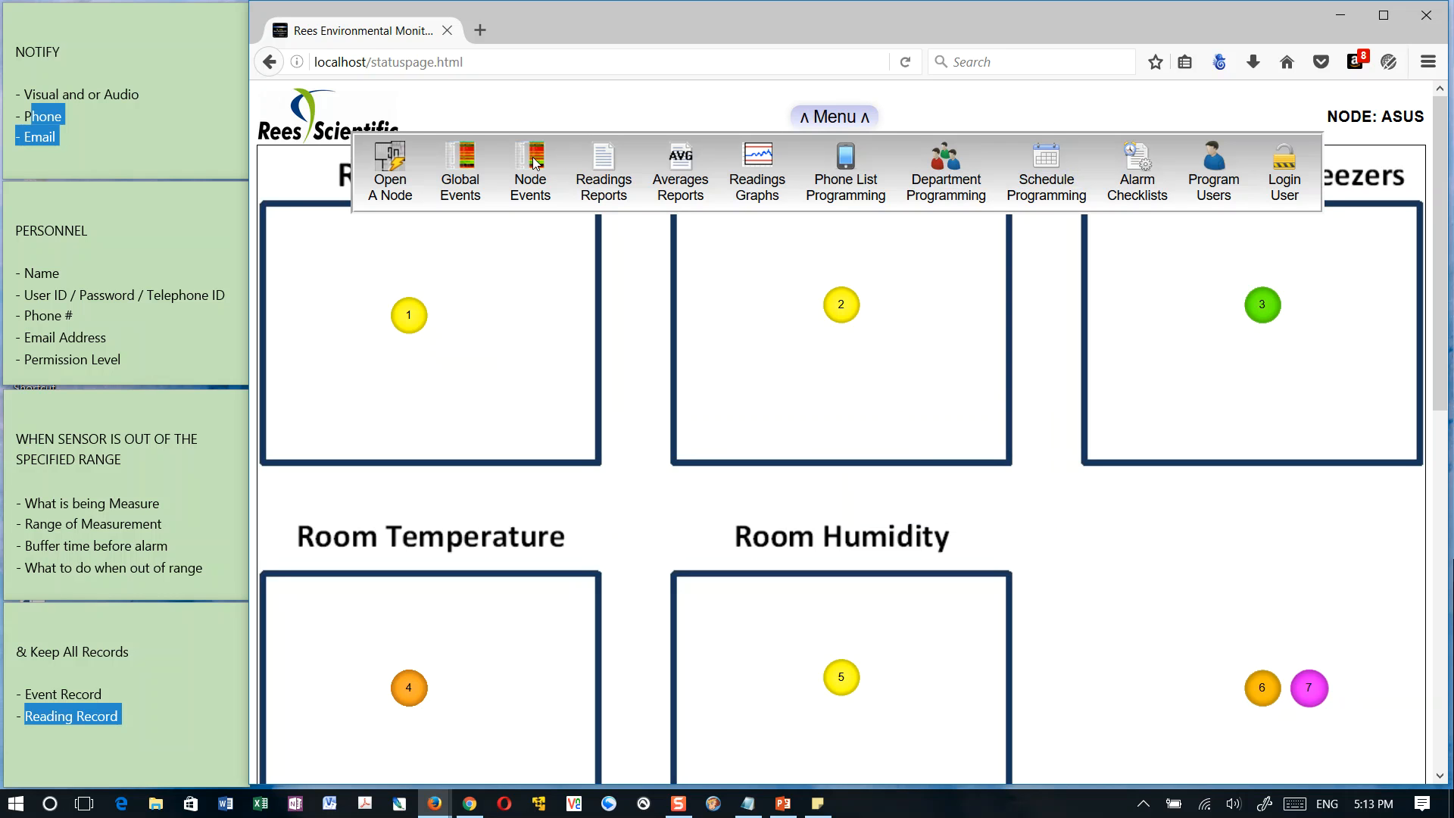
{"action": "left_click_drag", "start_coordinate": [94, 694], "coordinate": [27, 694]}
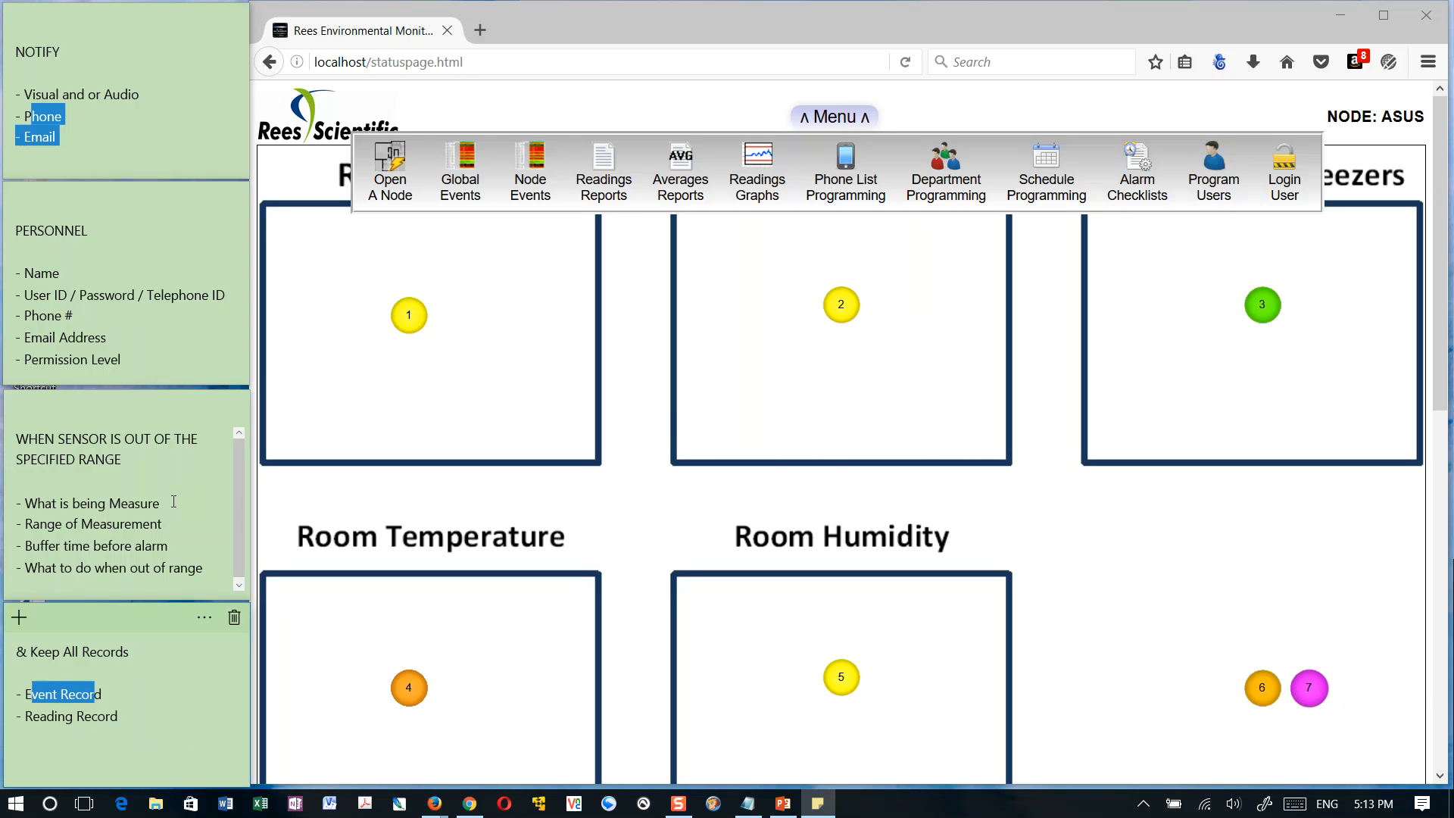
{"action": "left_click", "coordinate": [537, 178]}
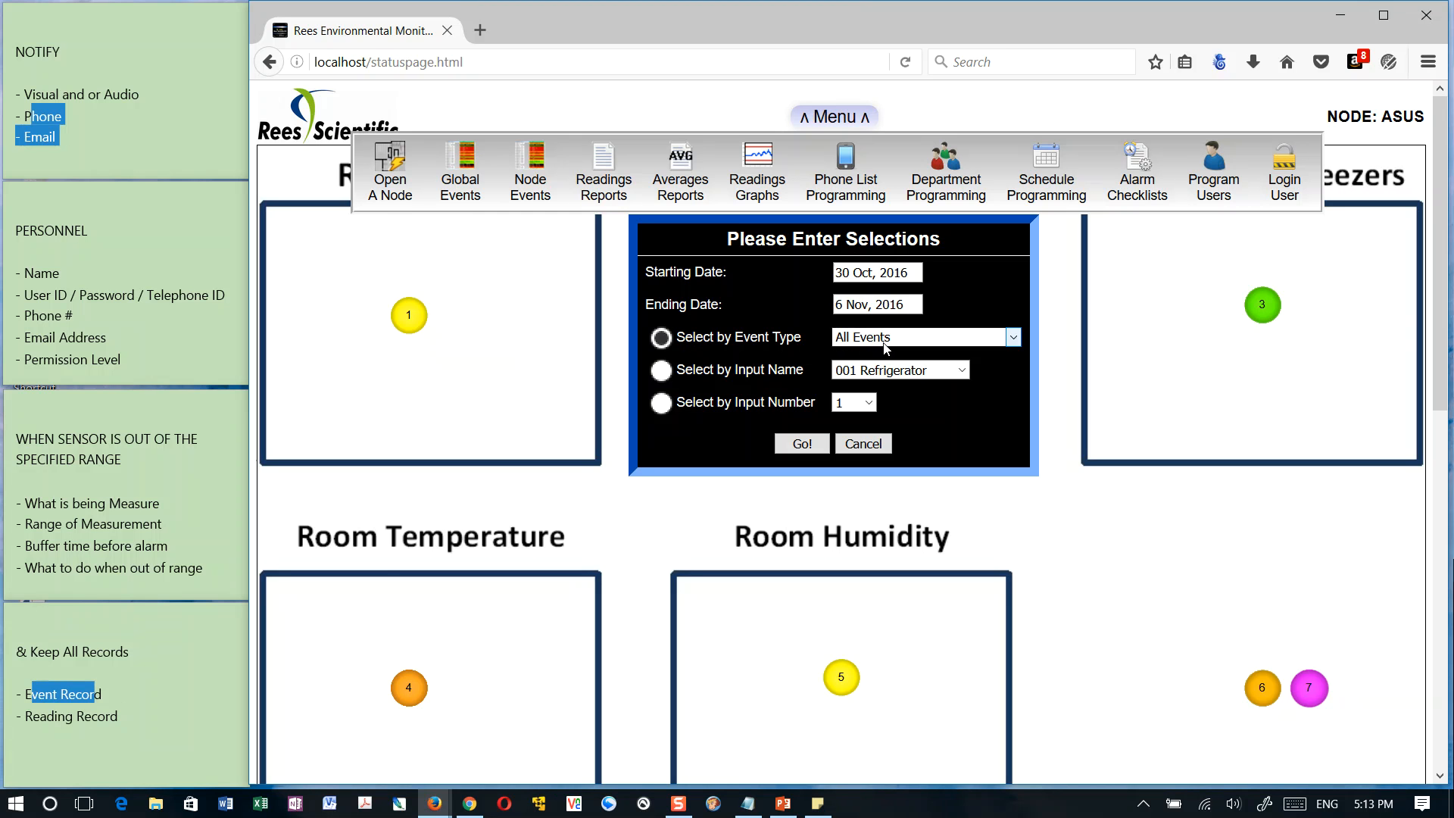
{"action": "left_click", "coordinate": [925, 344]}
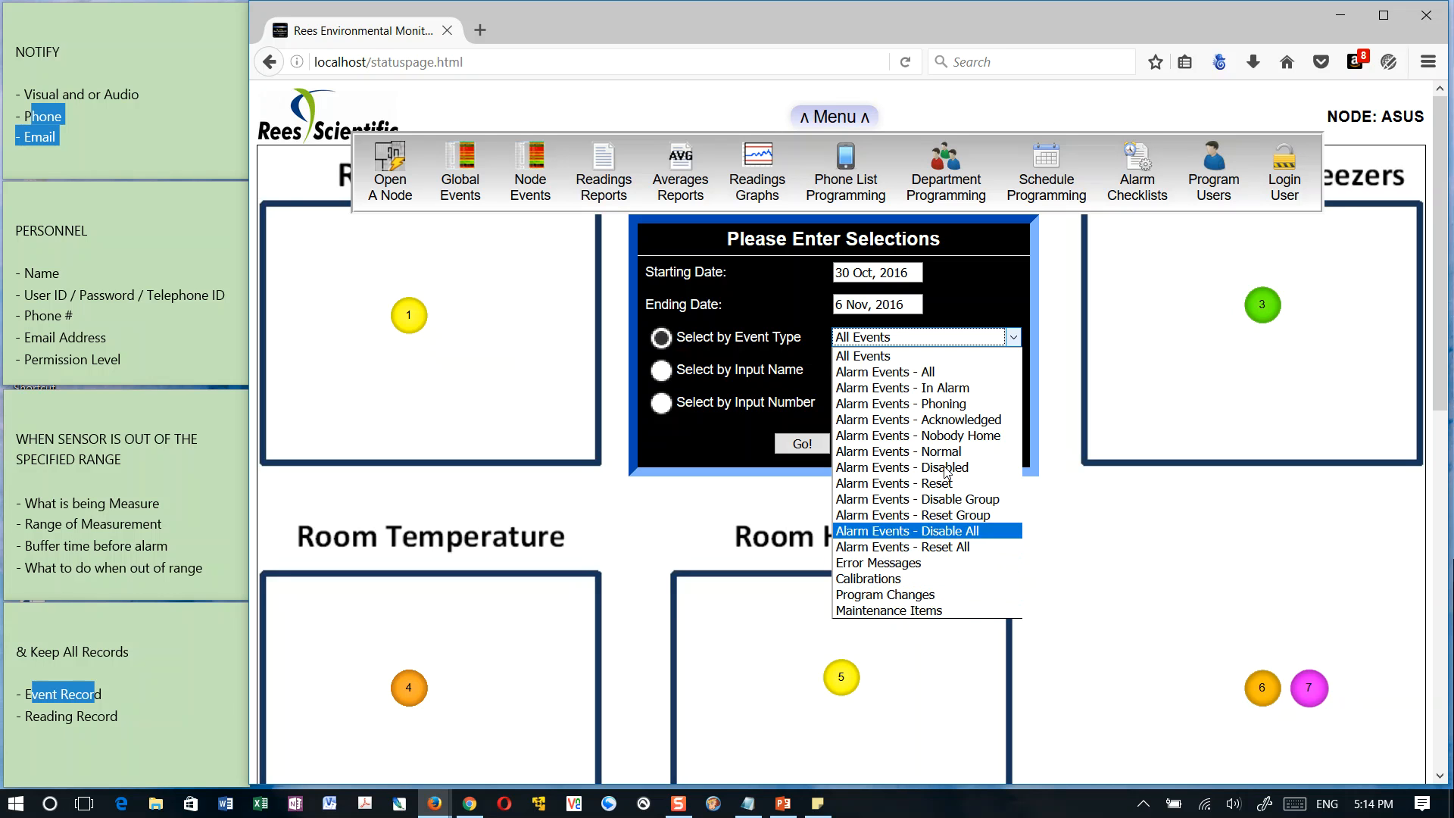
{"action": "left_click", "coordinate": [903, 340]}
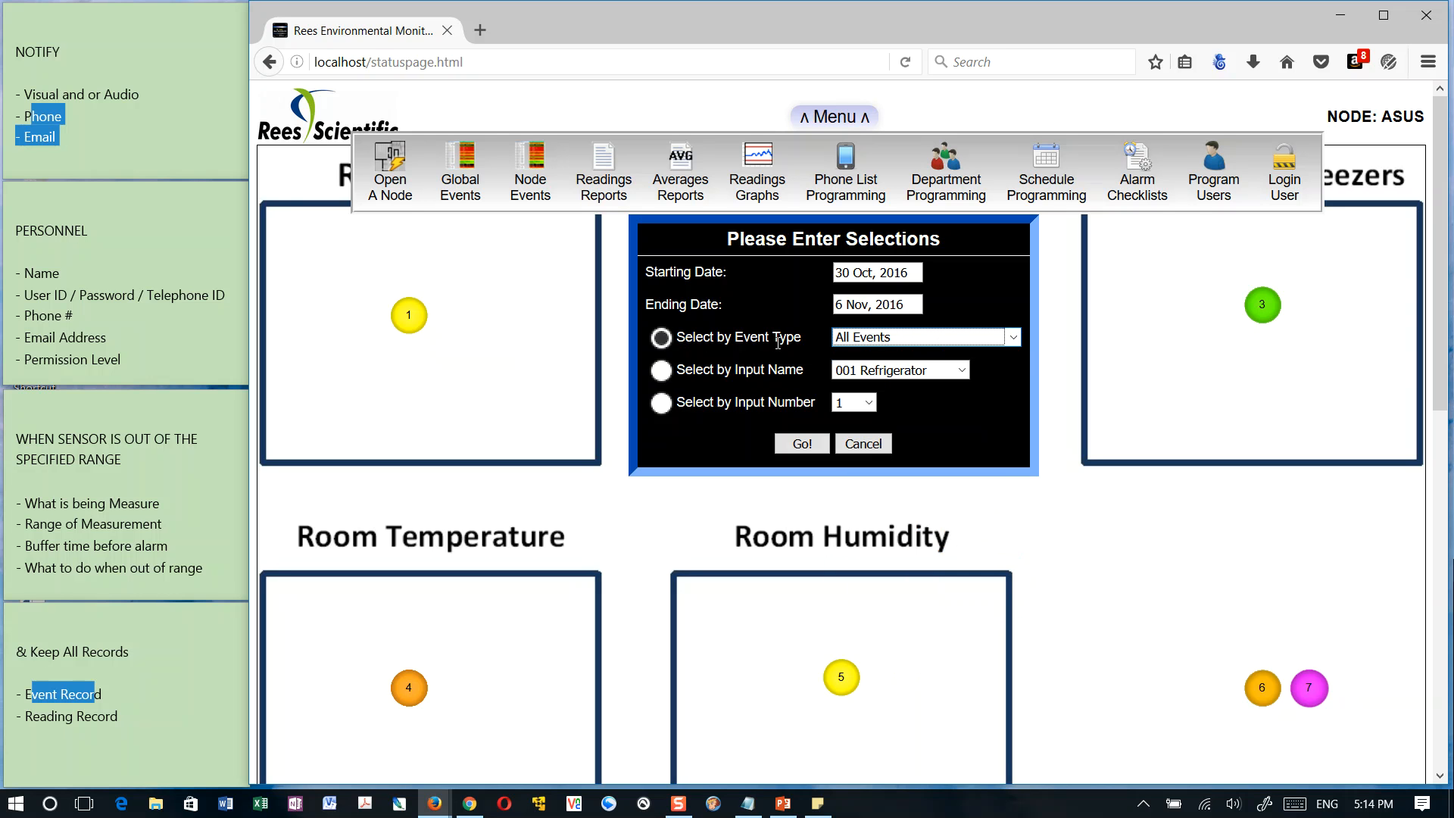
{"action": "left_click", "coordinate": [807, 445]}
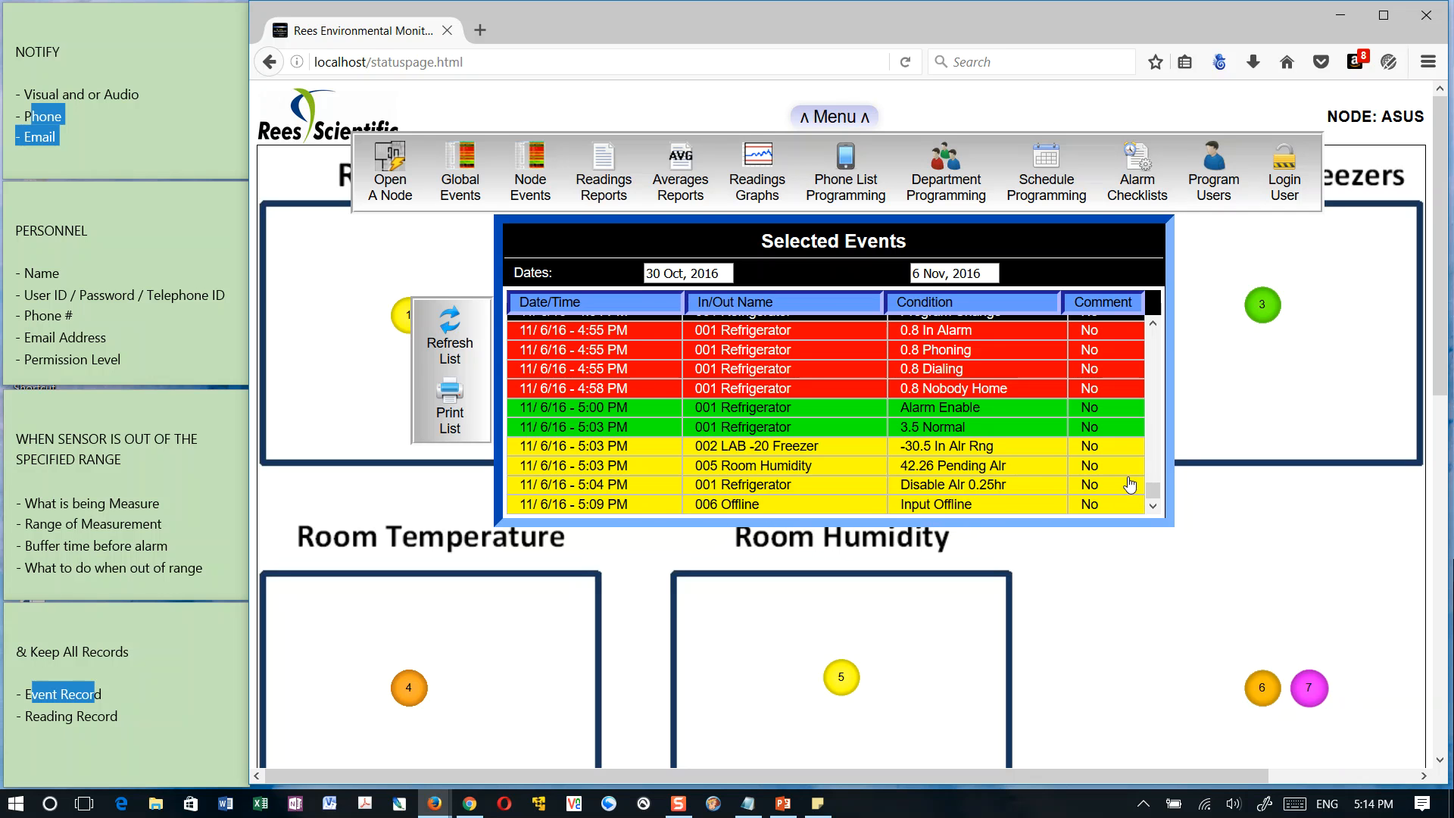
View the details and comment of the 4:46 PM Disable Alr 0.50hr event for 002 LAB -20 Freezer, and close them
{"action": "left_click", "coordinate": [1153, 327]}
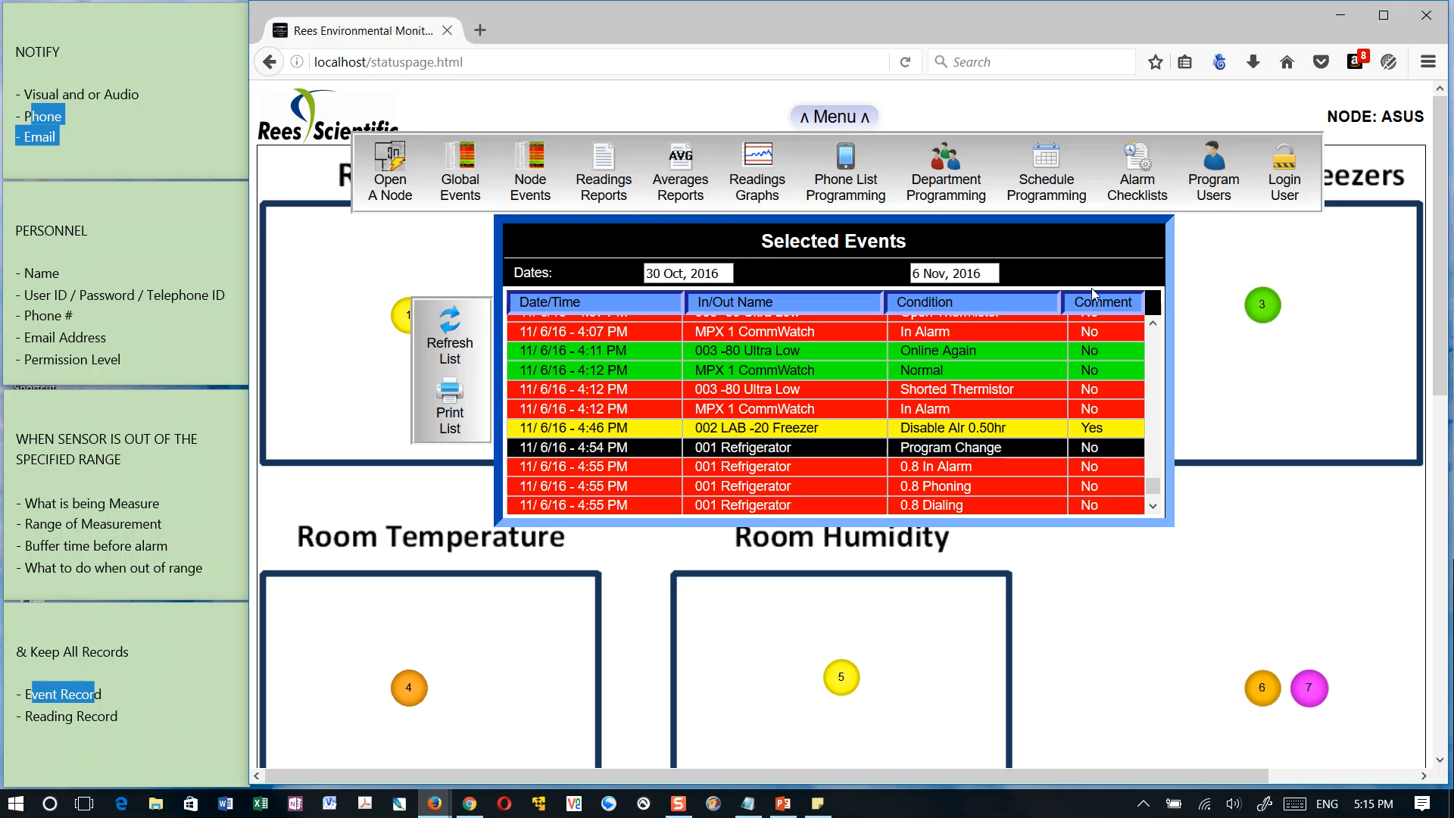
{"action": "left_click", "coordinate": [797, 430]}
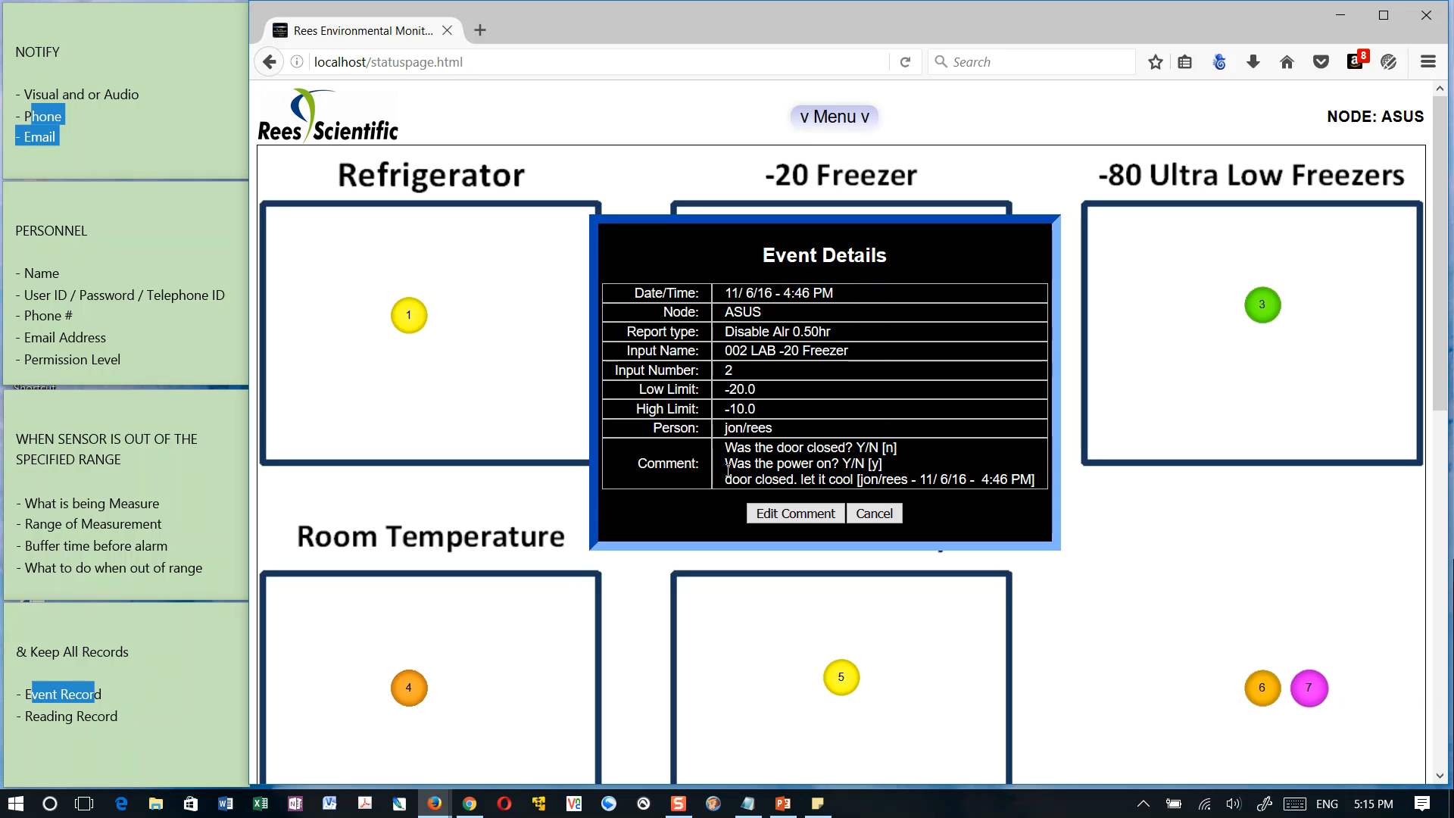
{"action": "left_click_drag", "start_coordinate": [726, 479], "coordinate": [1033, 485]}
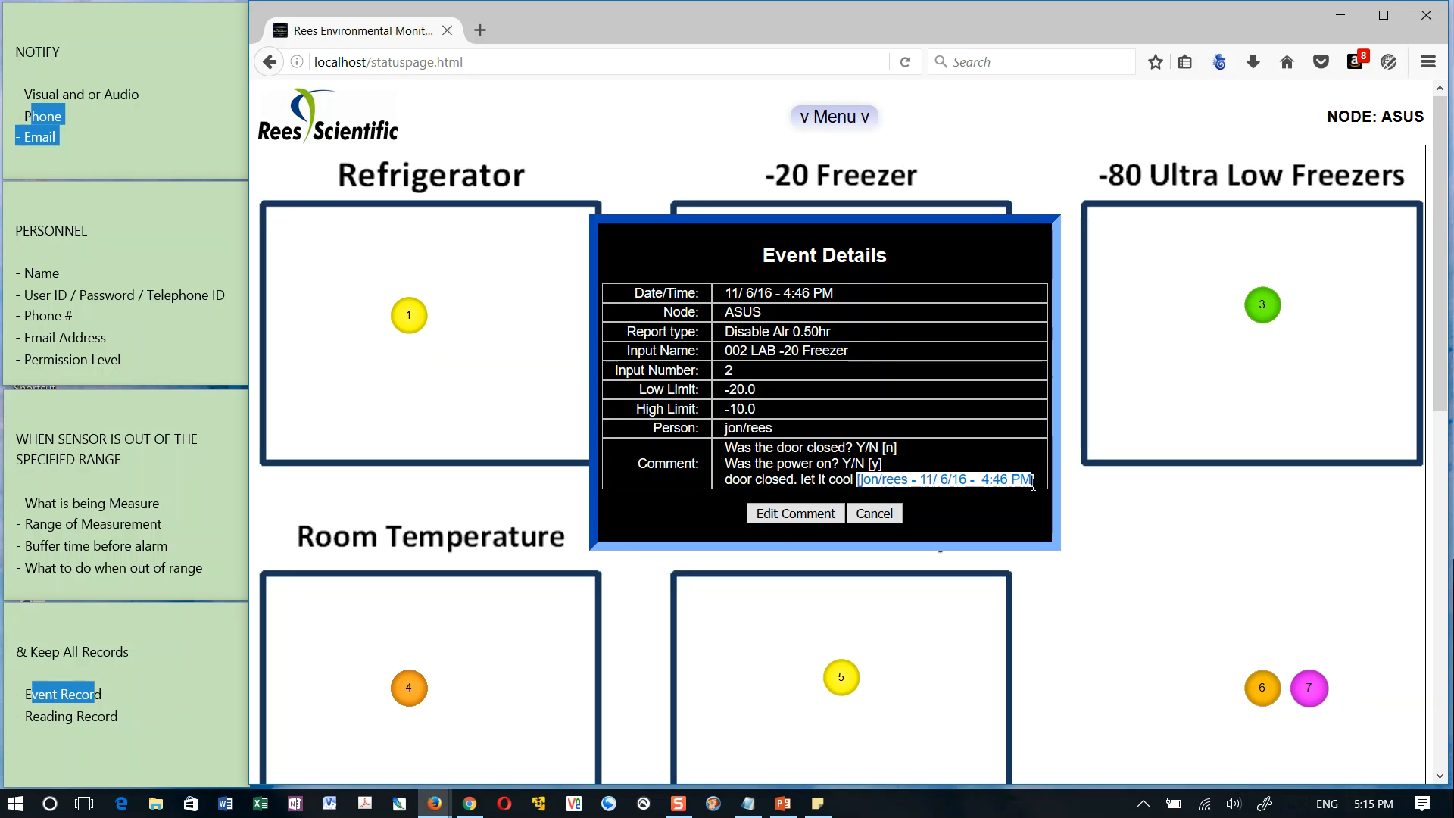
{"action": "left_click", "coordinate": [873, 499]}
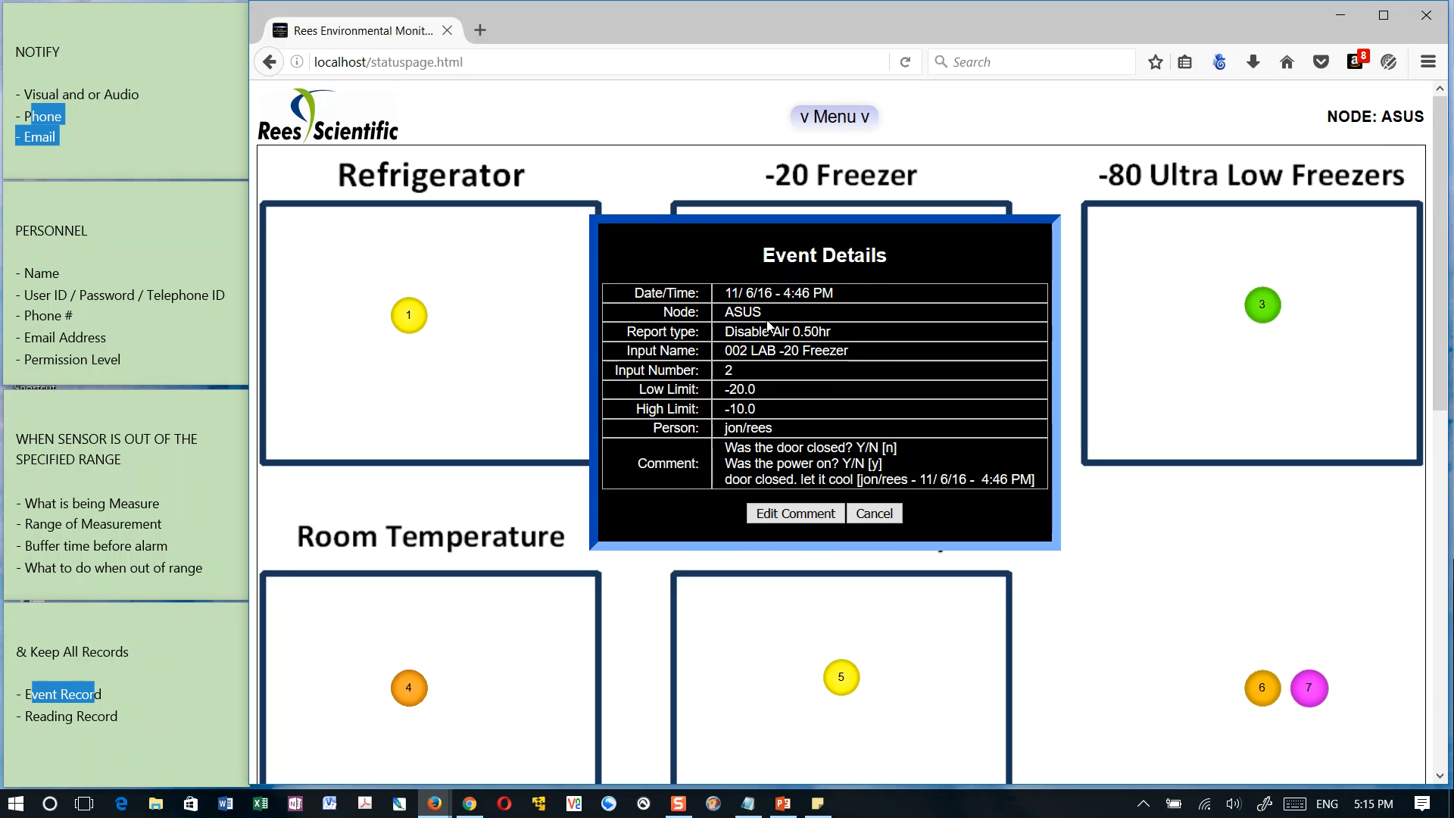
{"action": "left_click", "coordinate": [898, 515]}
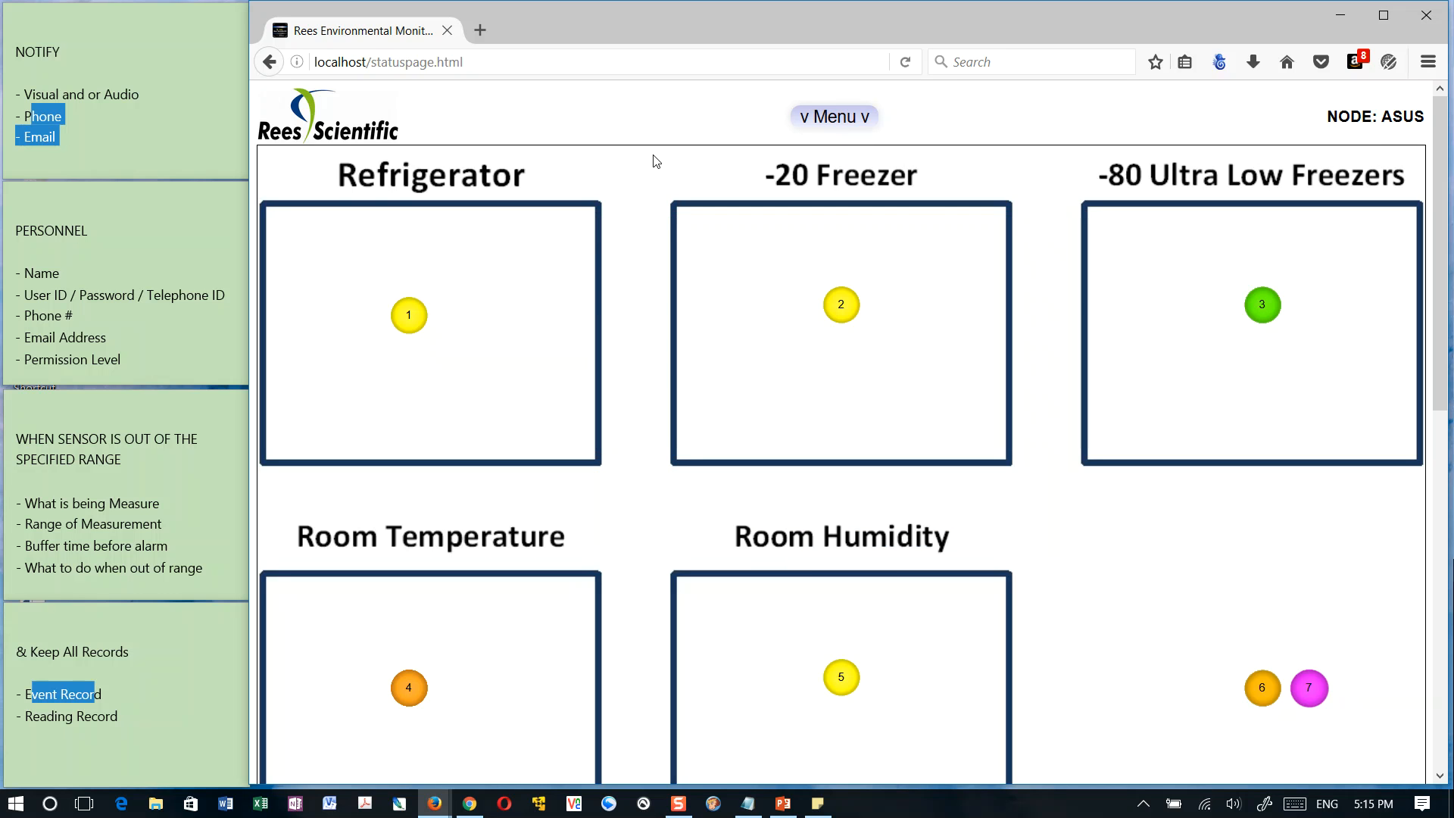
{"action": "left_click", "coordinate": [831, 118]}
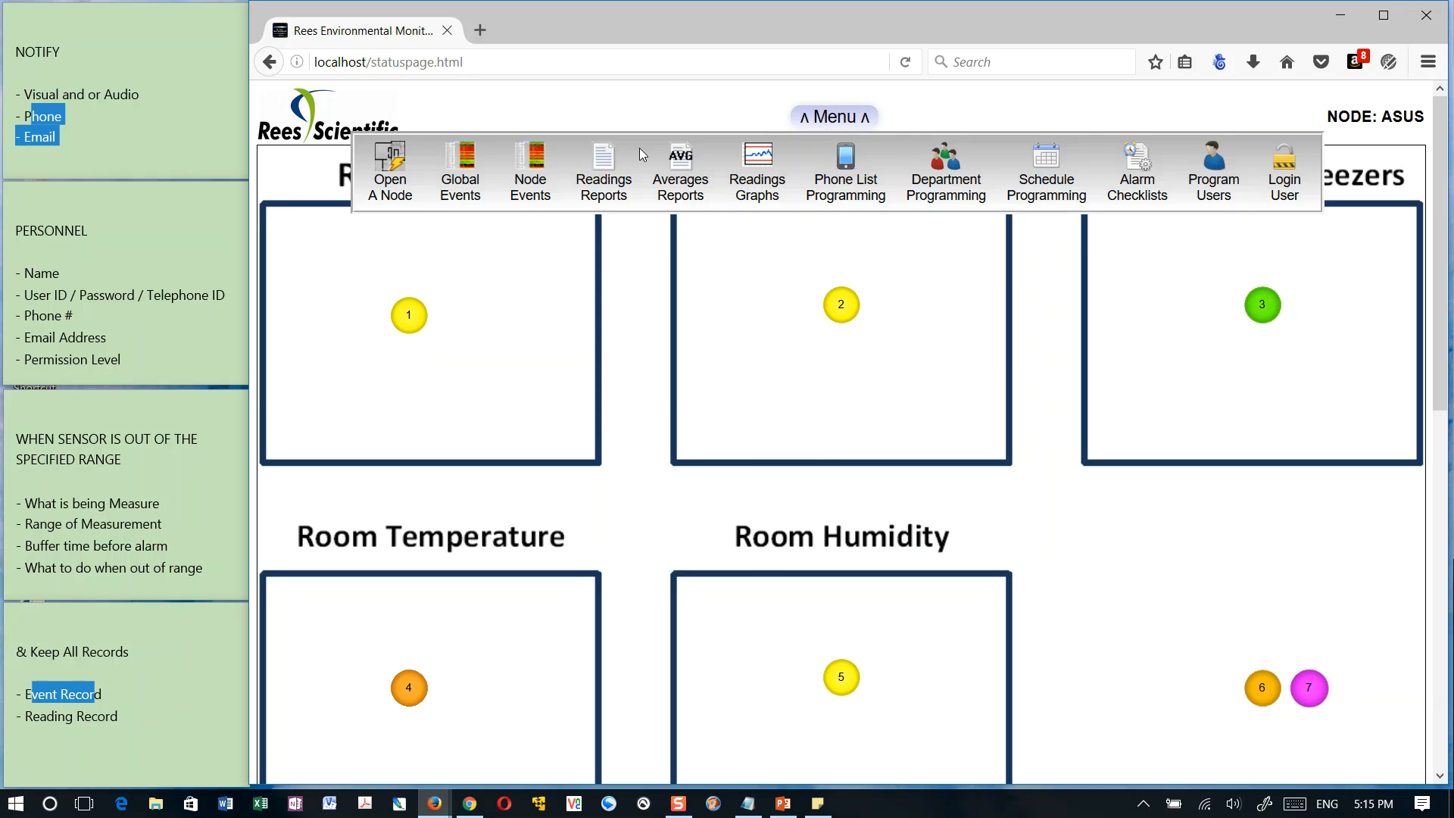
{"action": "left_click", "coordinate": [547, 163]}
{"action": "left_click", "coordinate": [871, 447]}
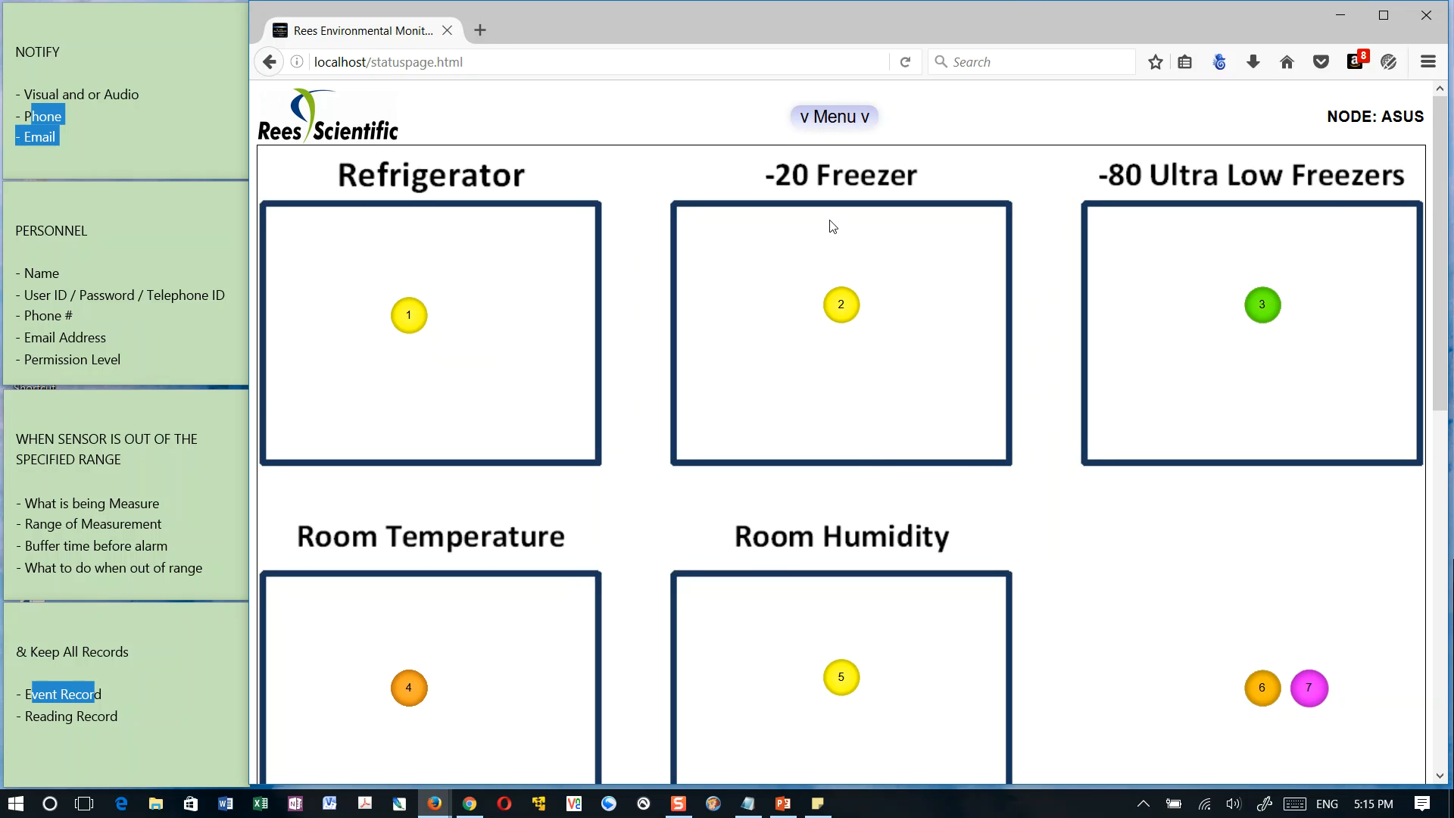
Add the additional comment "test" to the 5:03 PM In Alr Rng node event of 002 LAB -20 Freezer
{"action": "left_click", "coordinate": [853, 120]}
{"action": "left_click", "coordinate": [530, 174]}
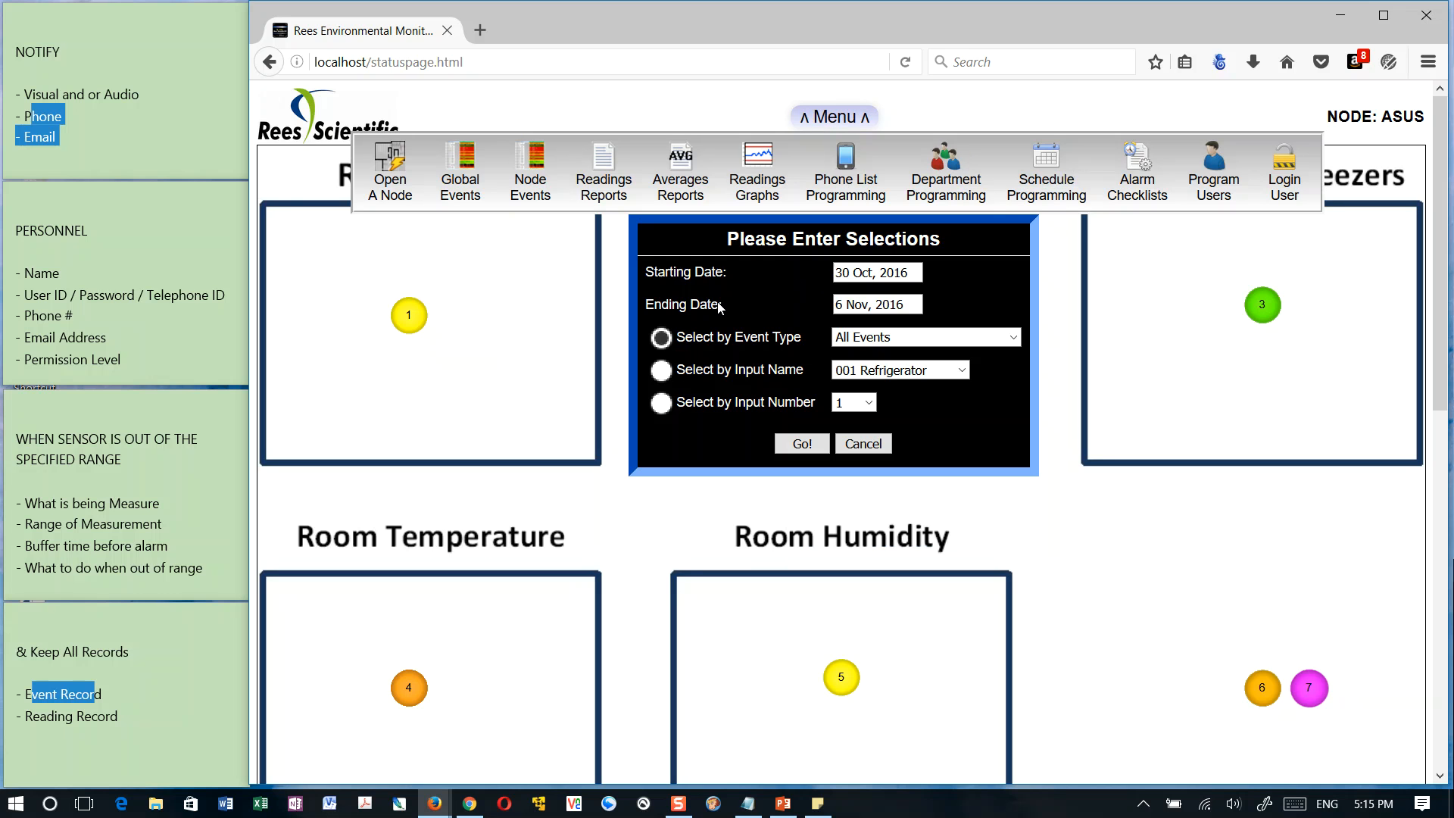
{"action": "left_click", "coordinate": [802, 443]}
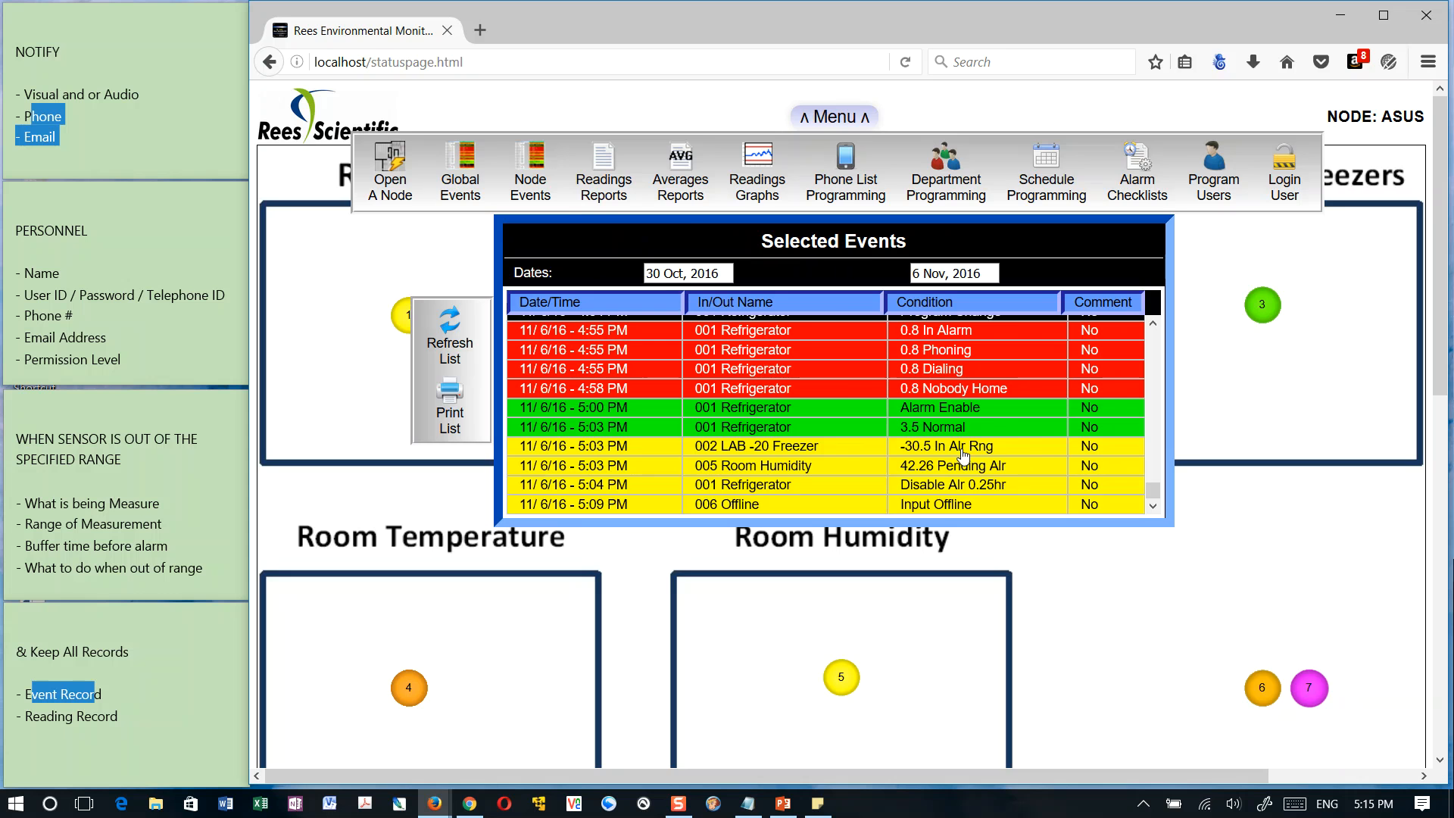
{"action": "left_click", "coordinate": [960, 449]}
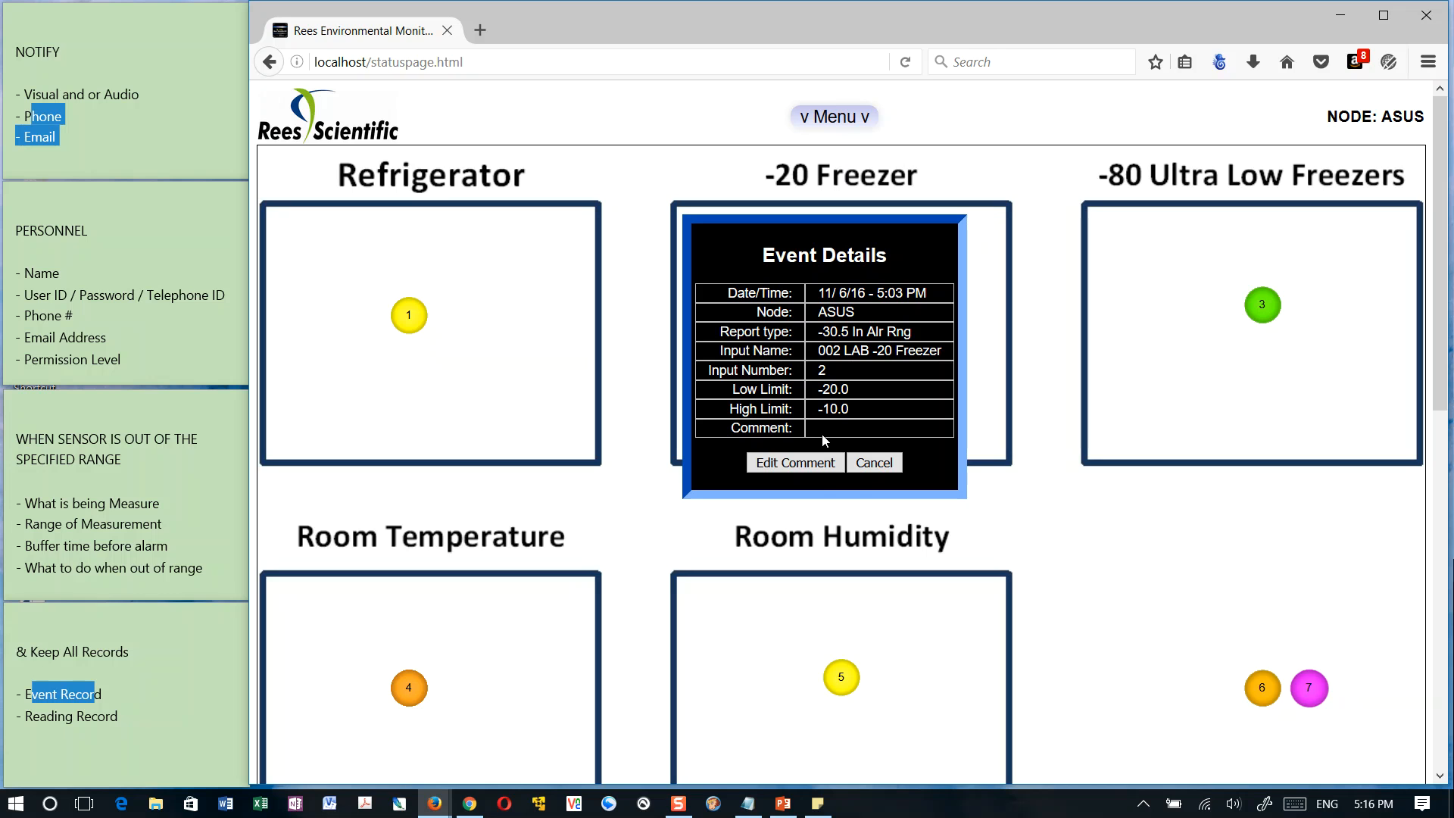
{"action": "left_click", "coordinate": [795, 463]}
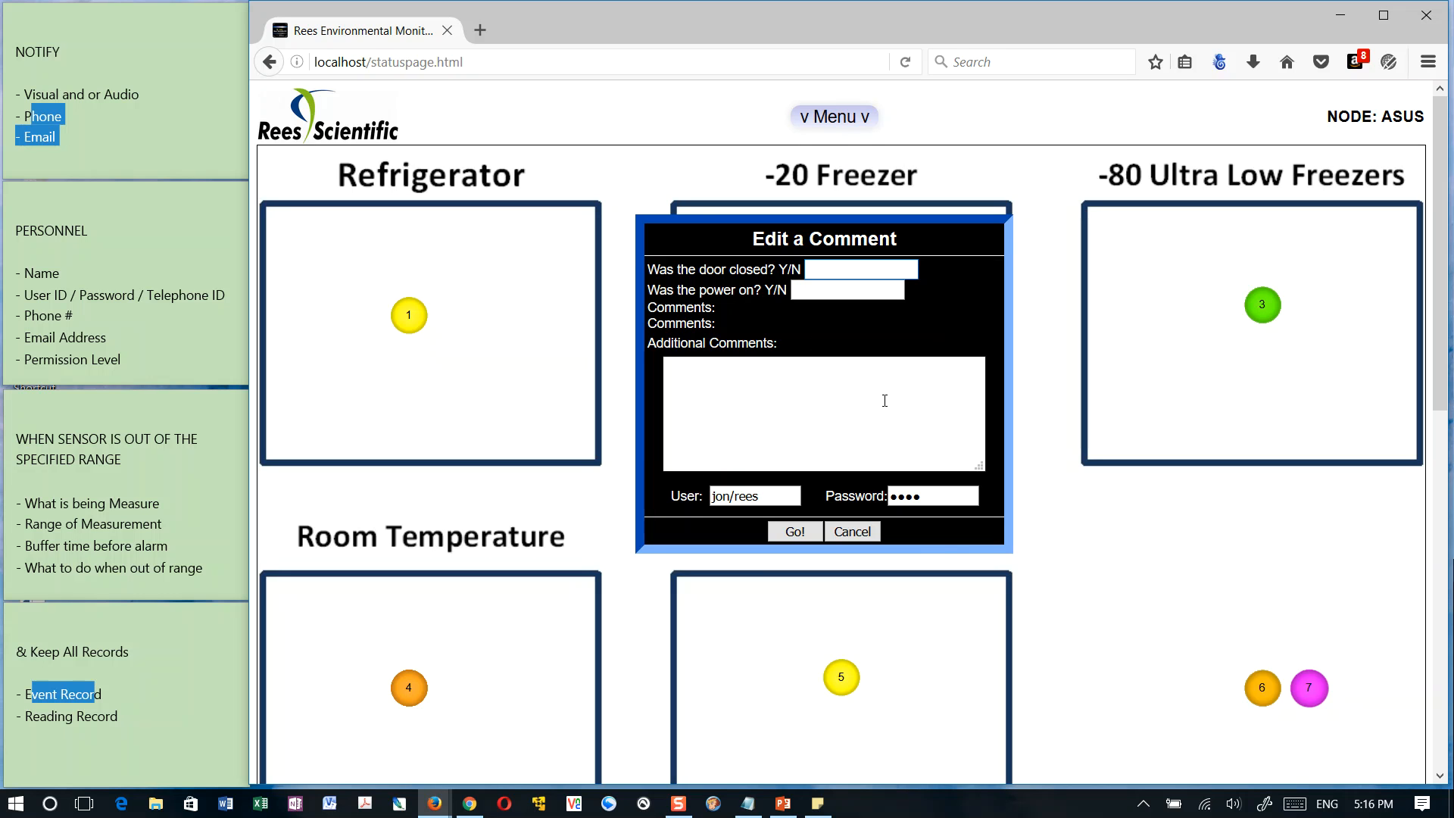
{"action": "left_click", "coordinate": [773, 386]}
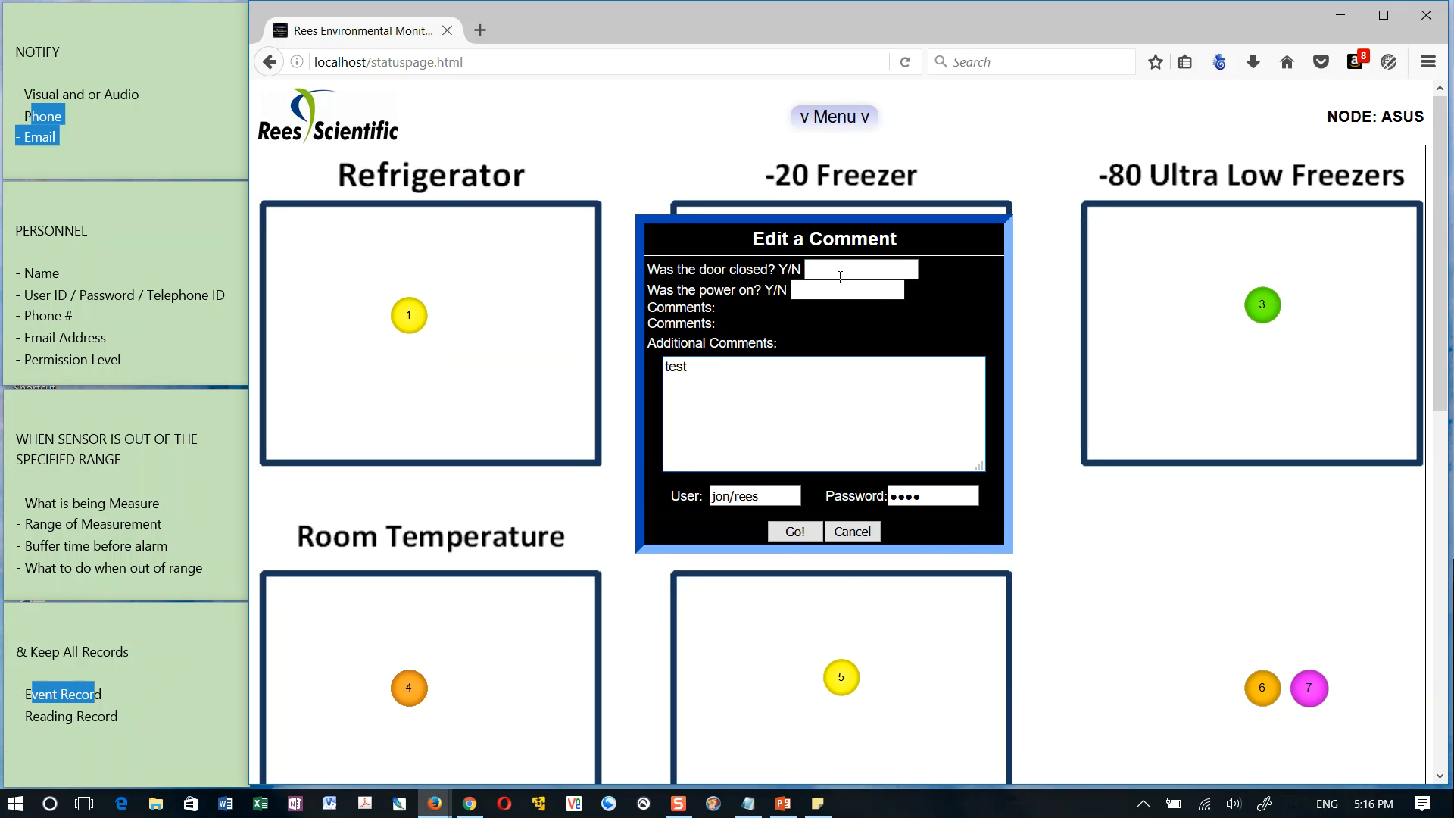
{"action": "left_click", "coordinate": [785, 532]}
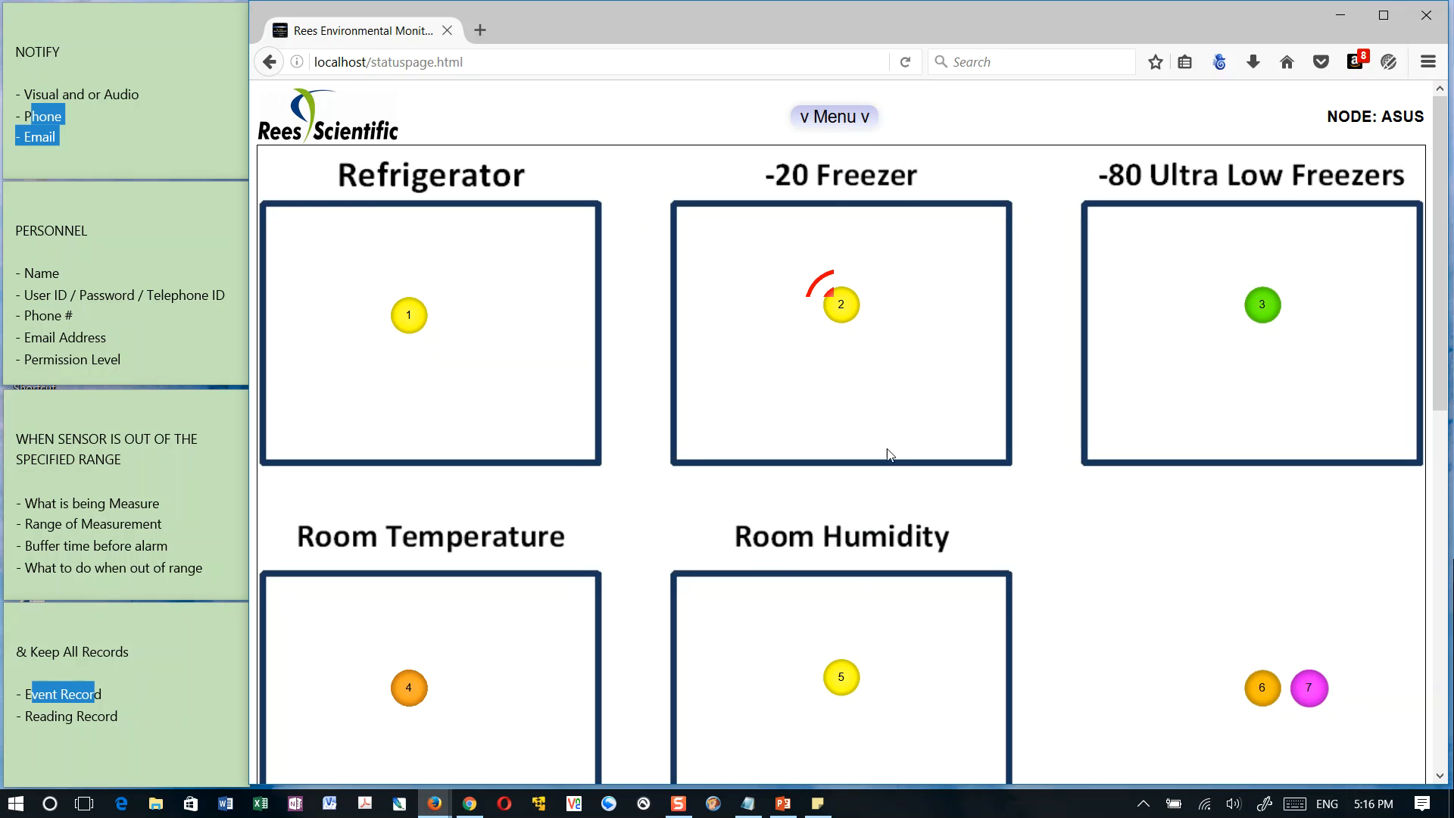
Reopen the node's event list, check the comment in the 5:03 PM 002 LAB -20 Freezer event's details, and close them
{"action": "left_click", "coordinate": [849, 117]}
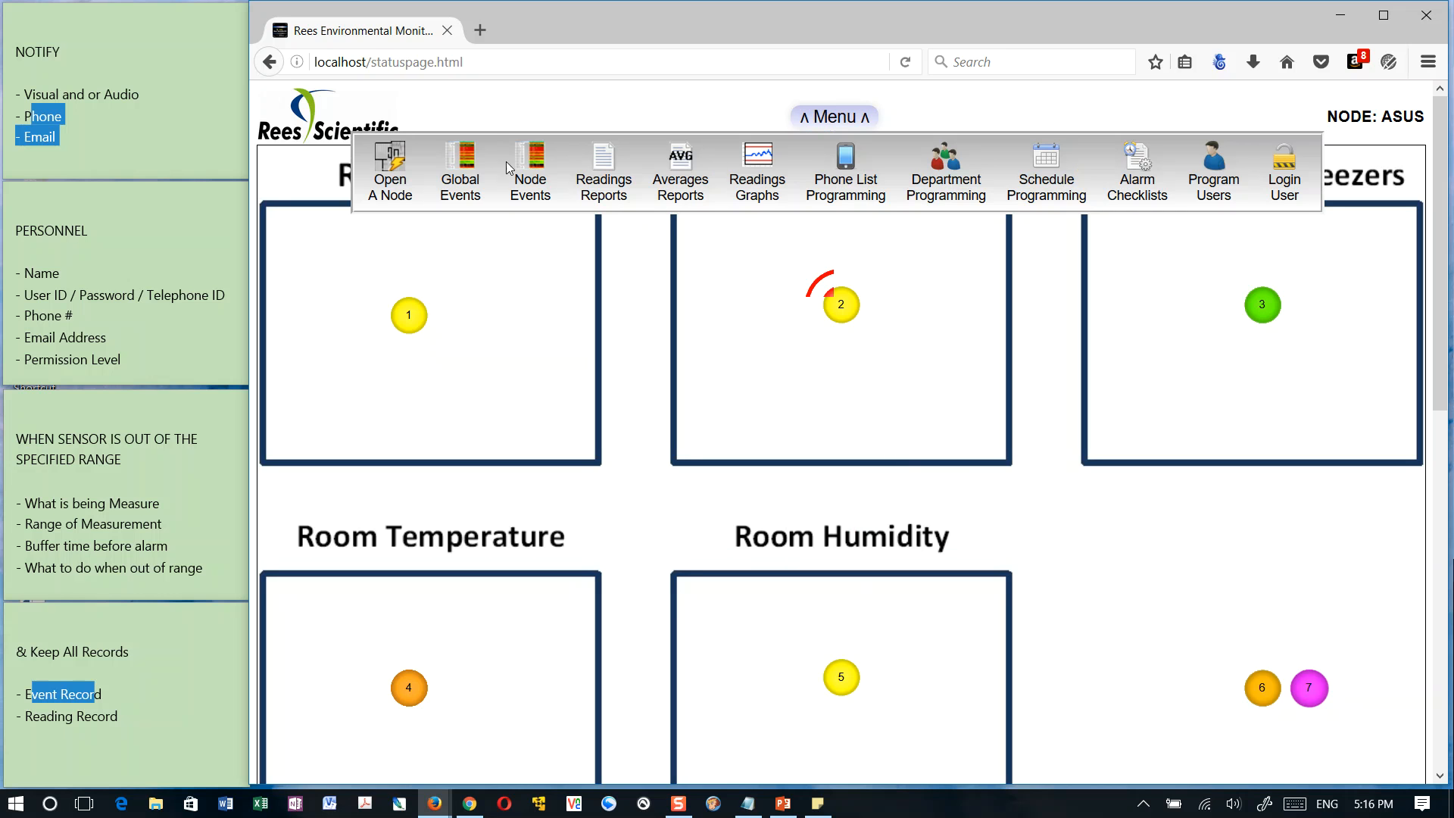
{"action": "left_click", "coordinate": [547, 171]}
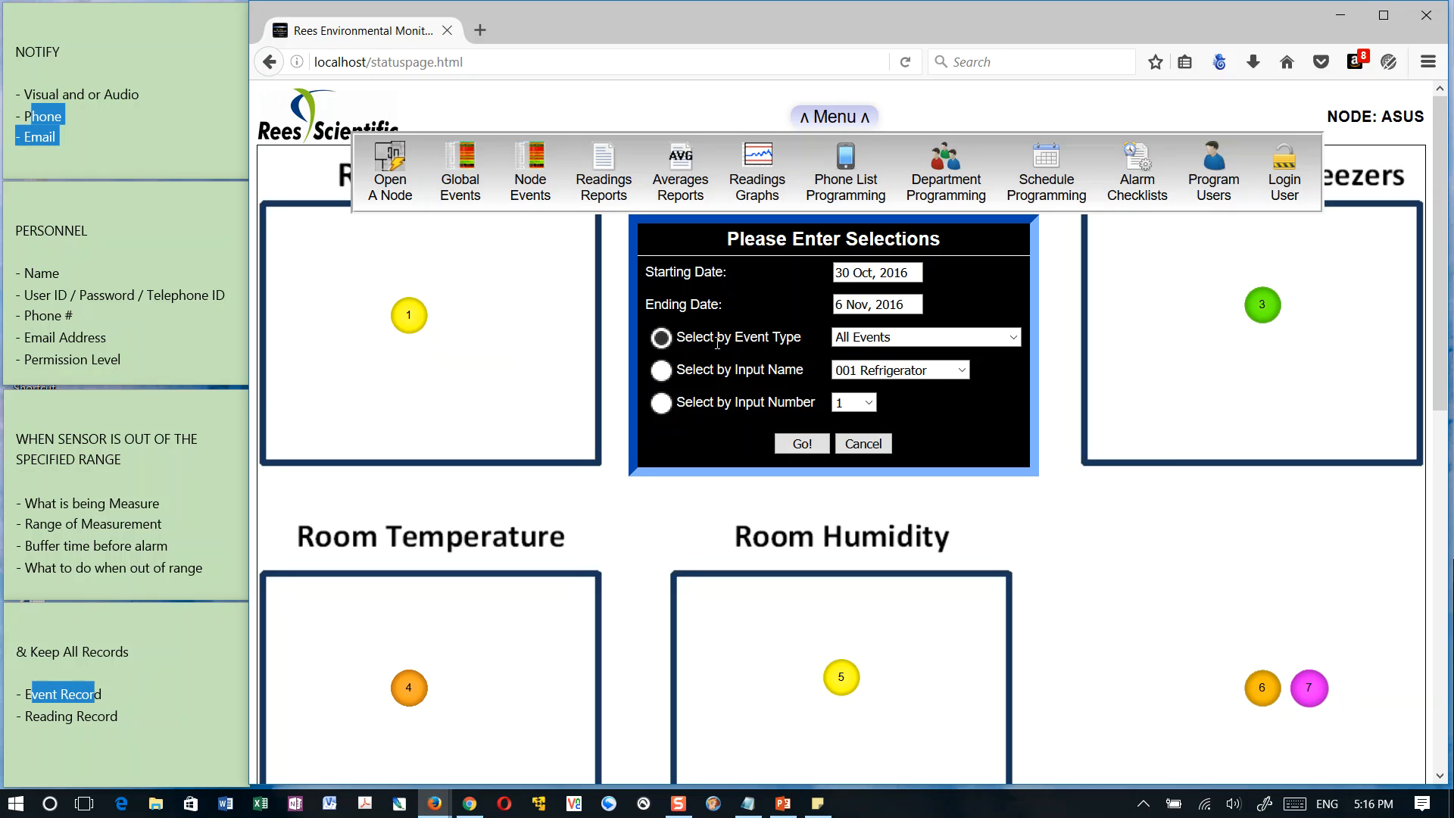
{"action": "left_click", "coordinate": [807, 445]}
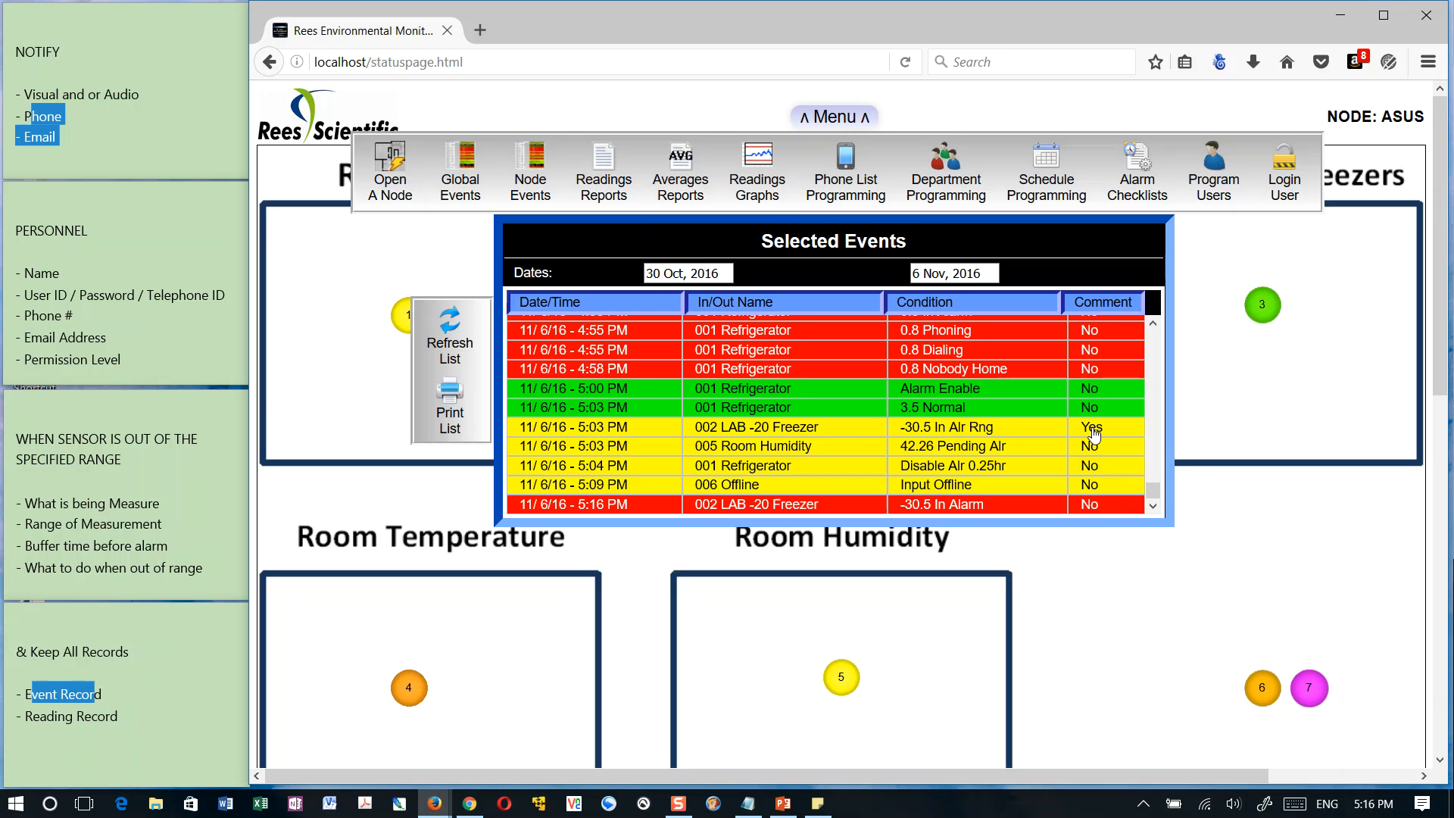
{"action": "left_click", "coordinate": [919, 429]}
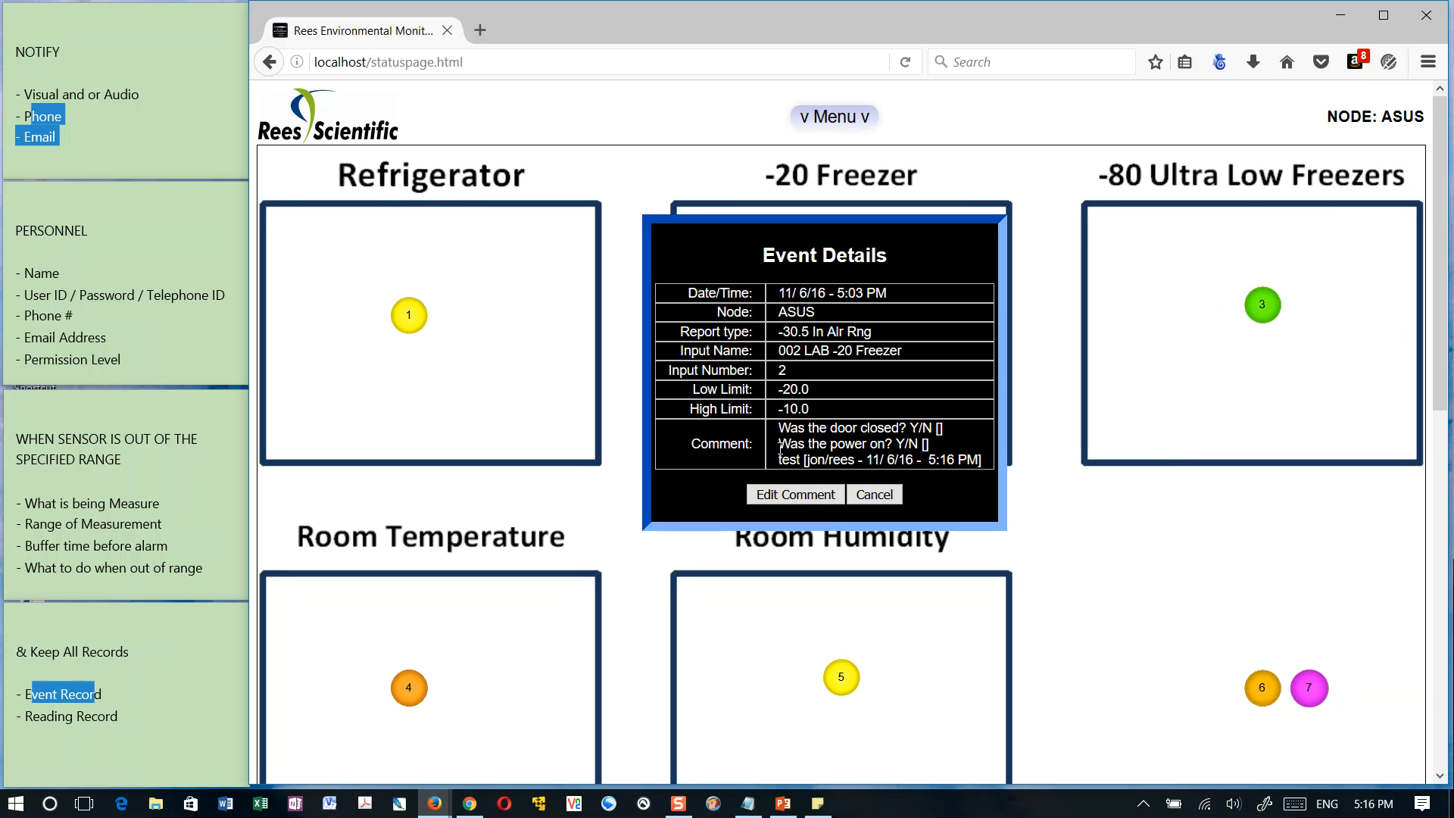
{"action": "left_click", "coordinate": [883, 495]}
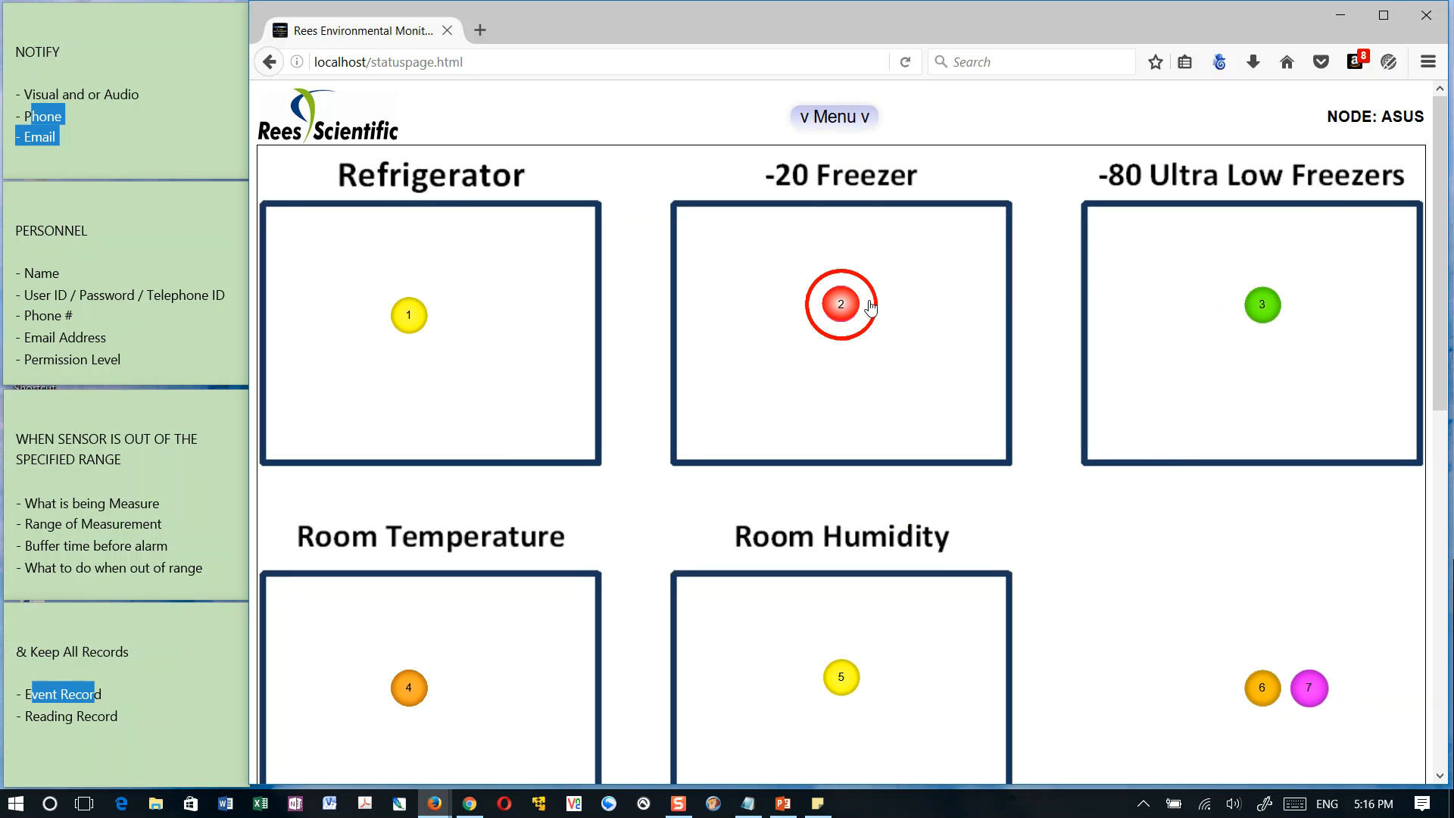
Check the input name and input number choices for node events, and list the events of input number 1
{"action": "left_click", "coordinate": [854, 118]}
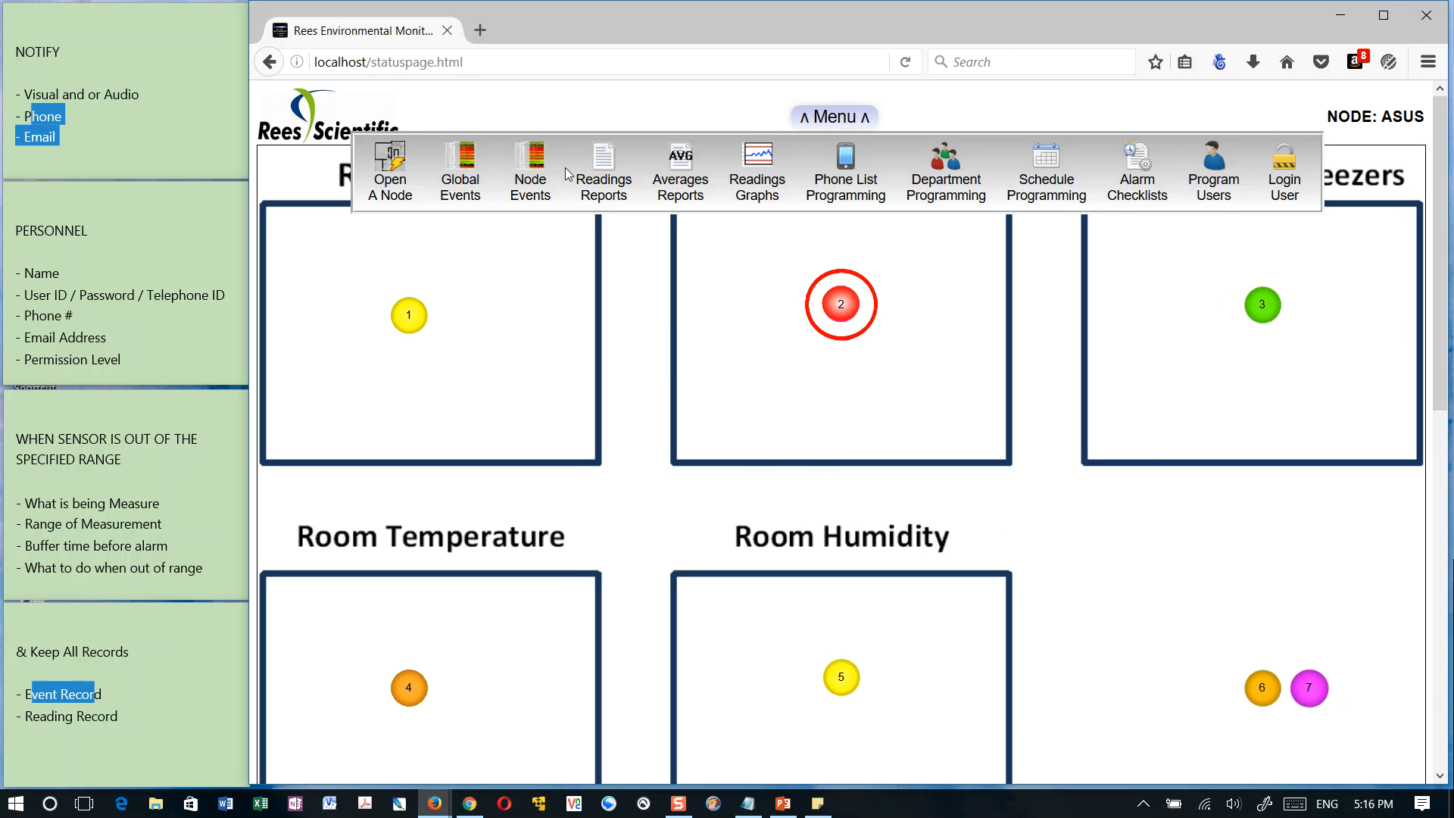
{"action": "left_click", "coordinate": [545, 189]}
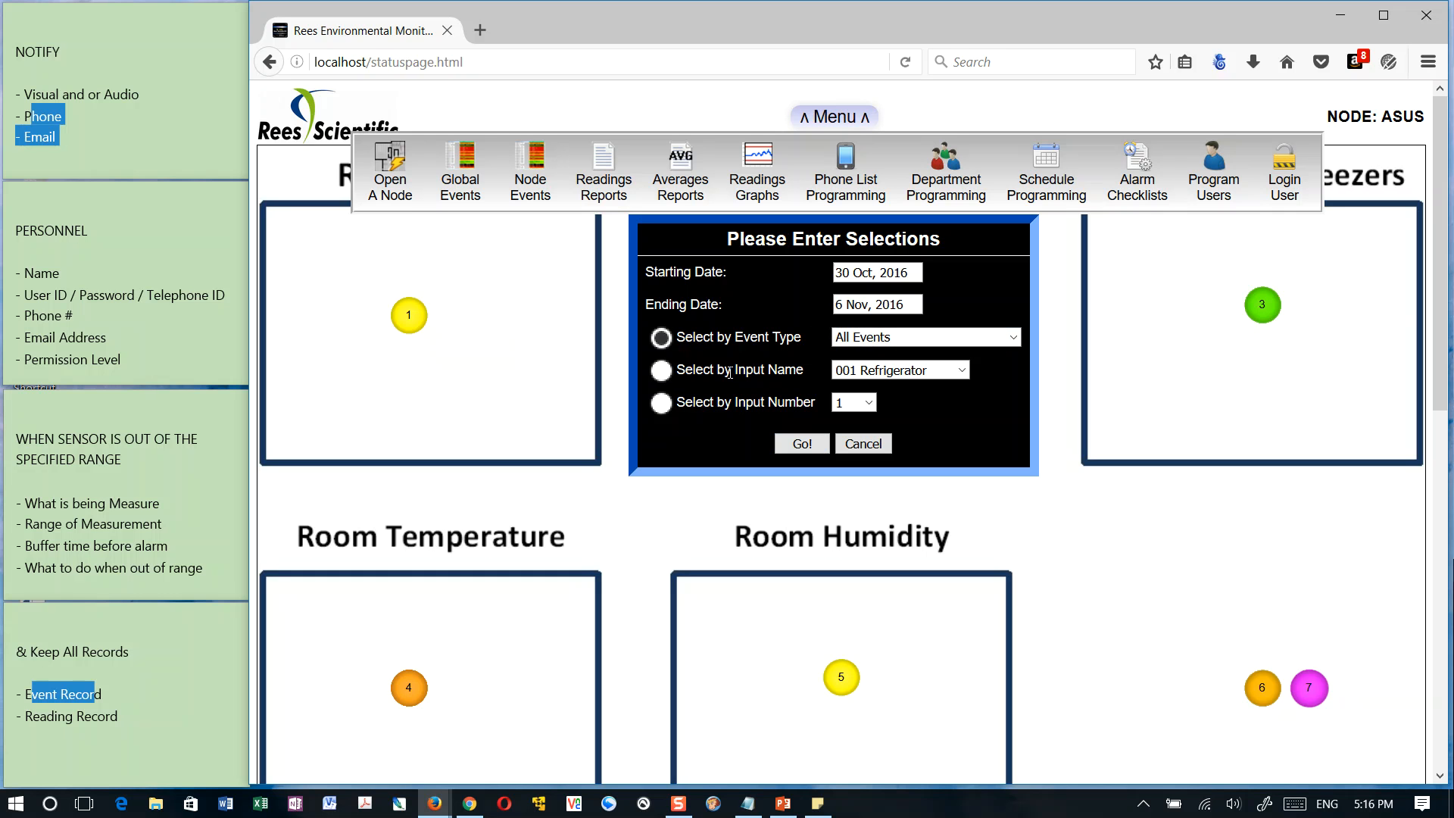
{"action": "left_click", "coordinate": [671, 373]}
{"action": "left_click", "coordinate": [919, 371]}
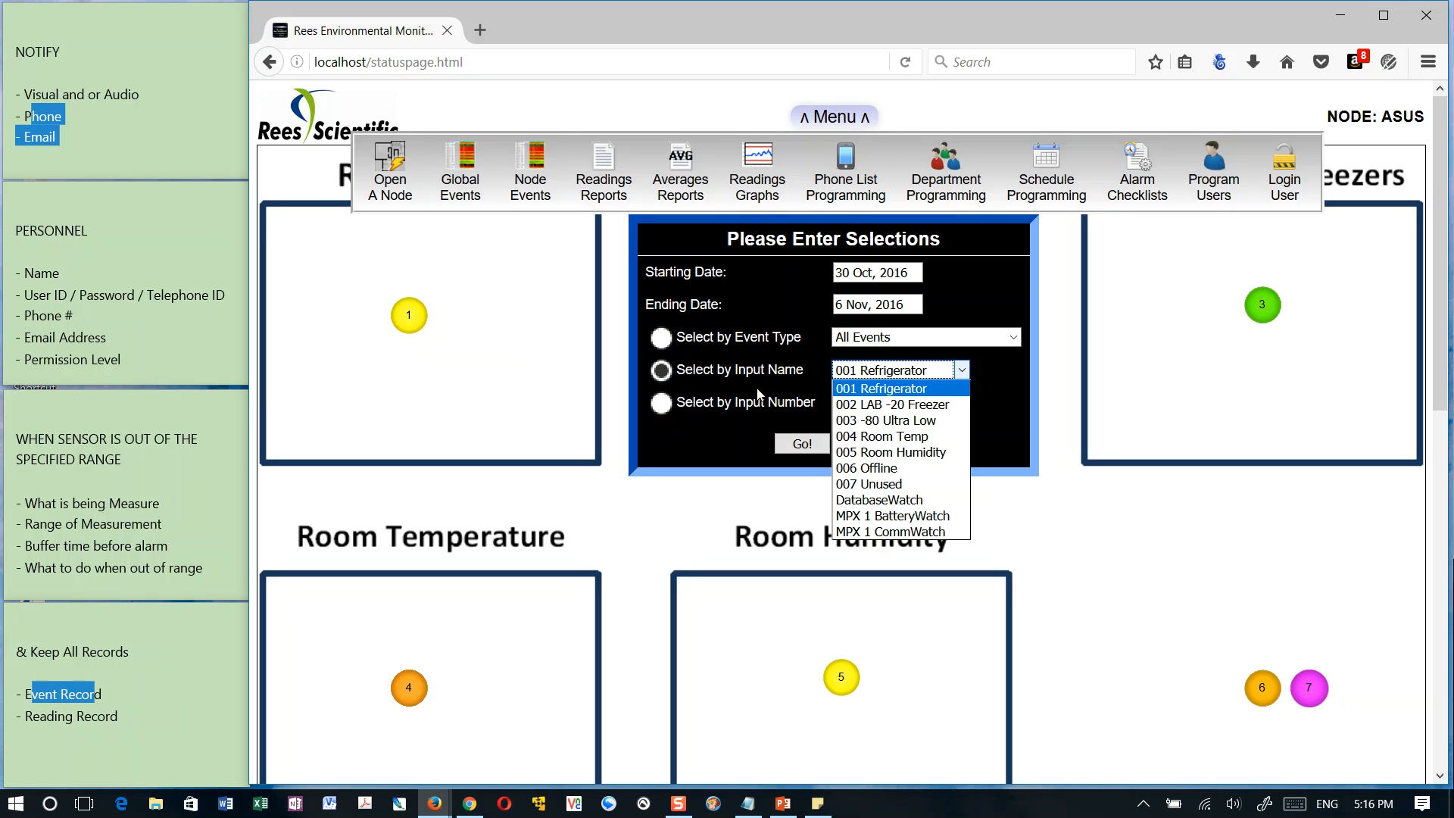
{"action": "left_click", "coordinate": [661, 403]}
{"action": "left_click", "coordinate": [859, 409]}
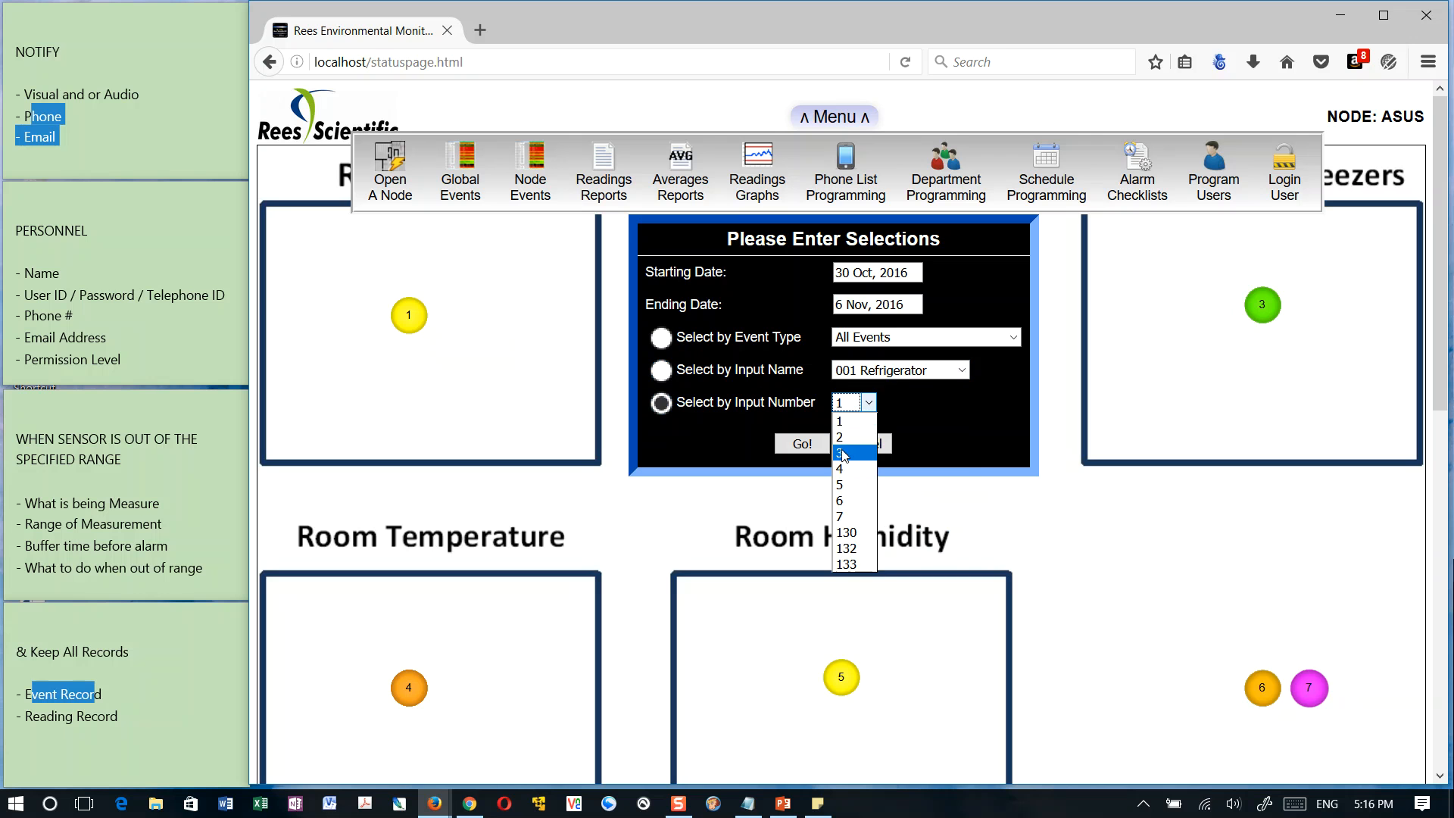
{"action": "left_click", "coordinate": [896, 371]}
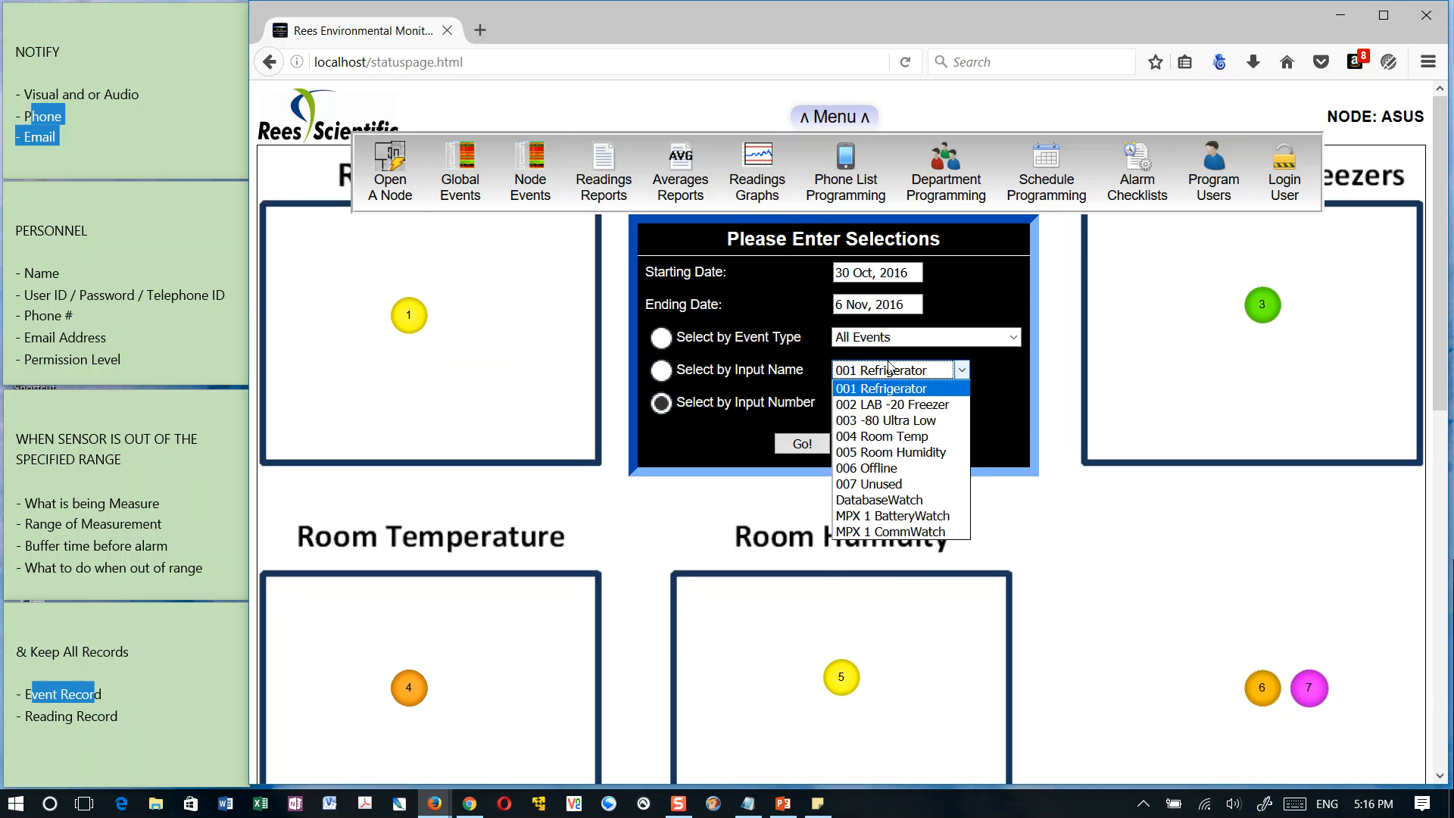
{"action": "left_click", "coordinate": [1011, 369]}
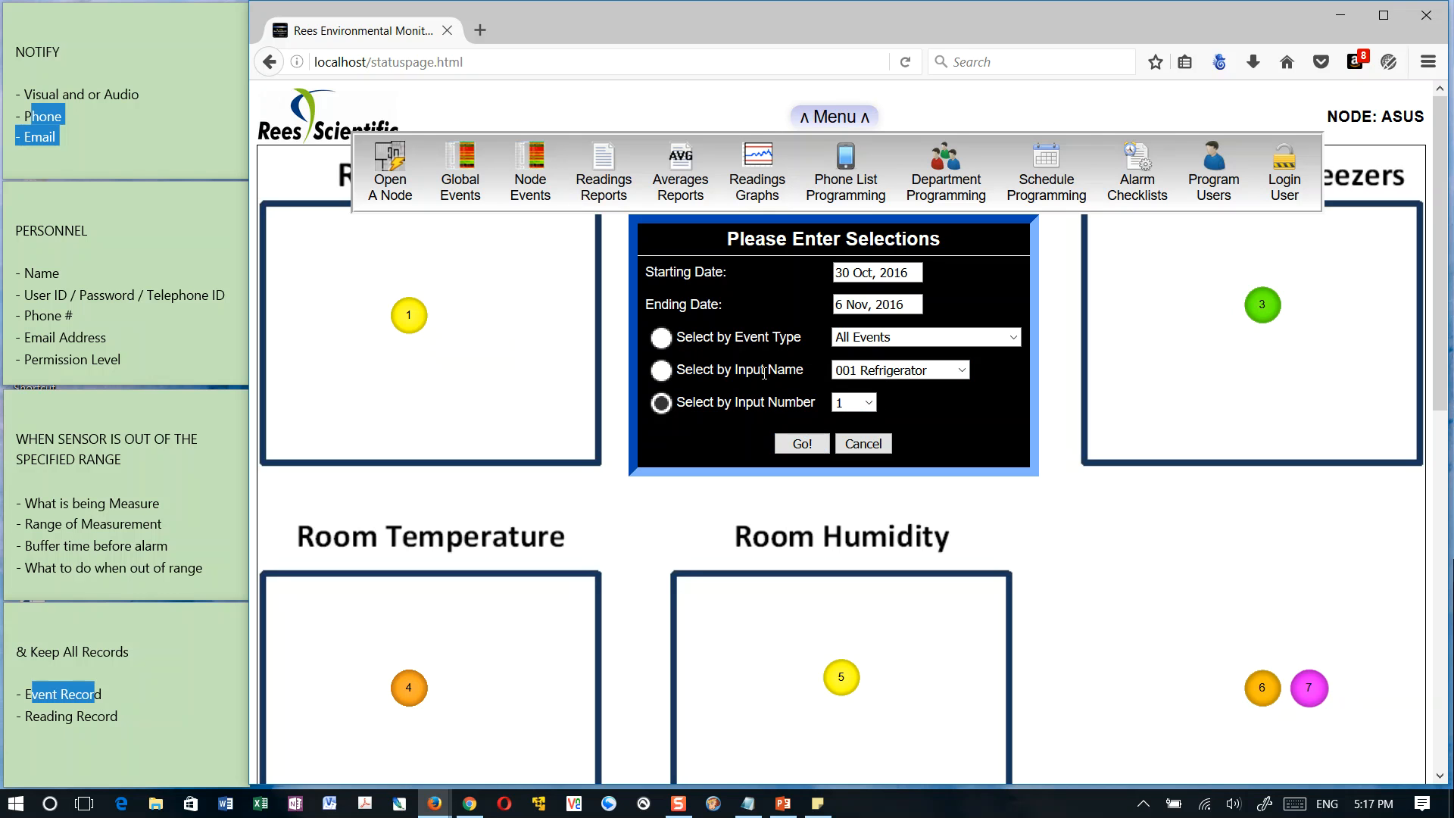
{"action": "left_click", "coordinate": [801, 444]}
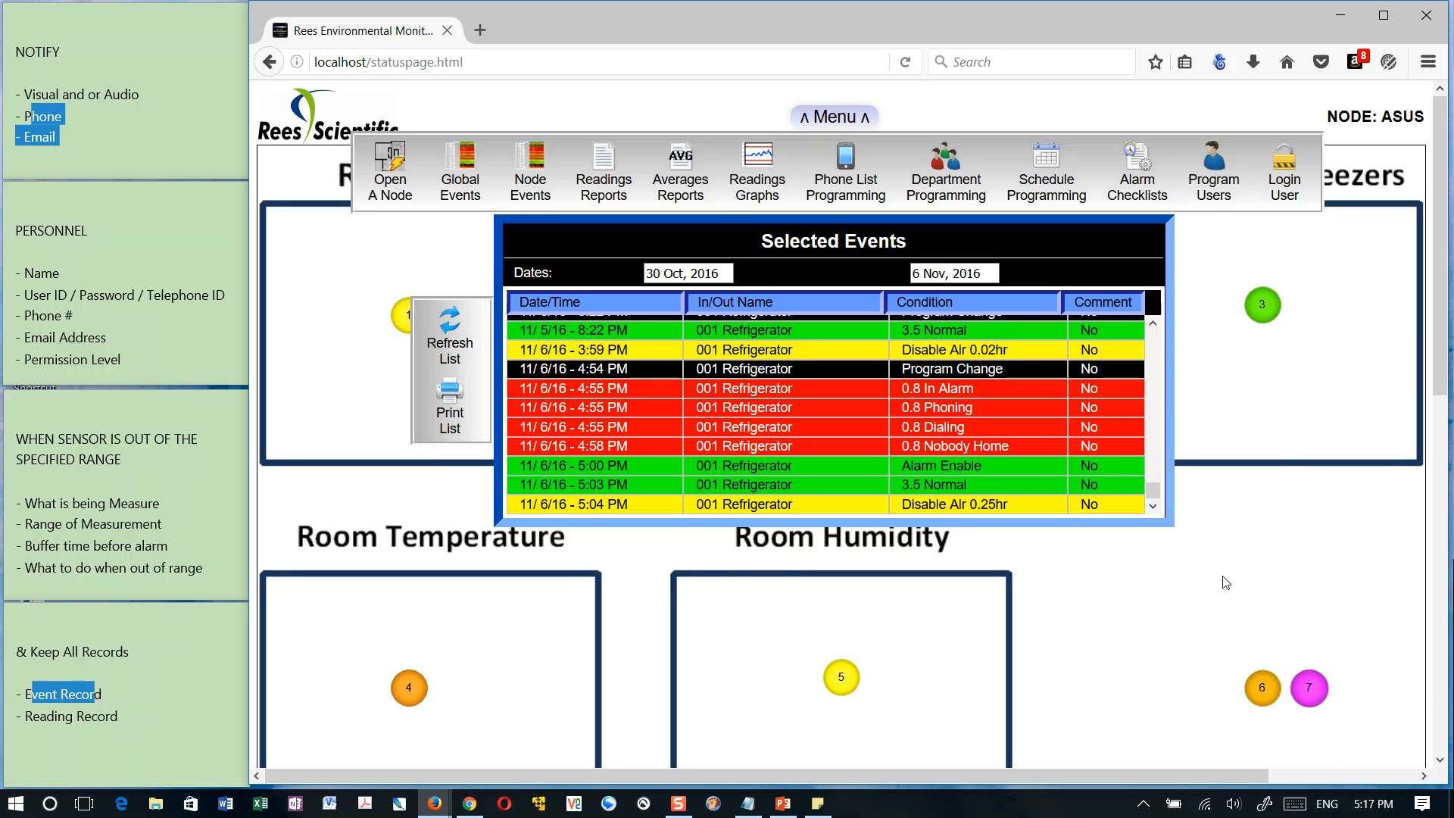
Refresh the selected events of 001 Refrigerator, generate their printable event report, and look through it
{"action": "left_click", "coordinate": [451, 328]}
{"action": "left_click", "coordinate": [457, 323]}
{"action": "left_click", "coordinate": [450, 394]}
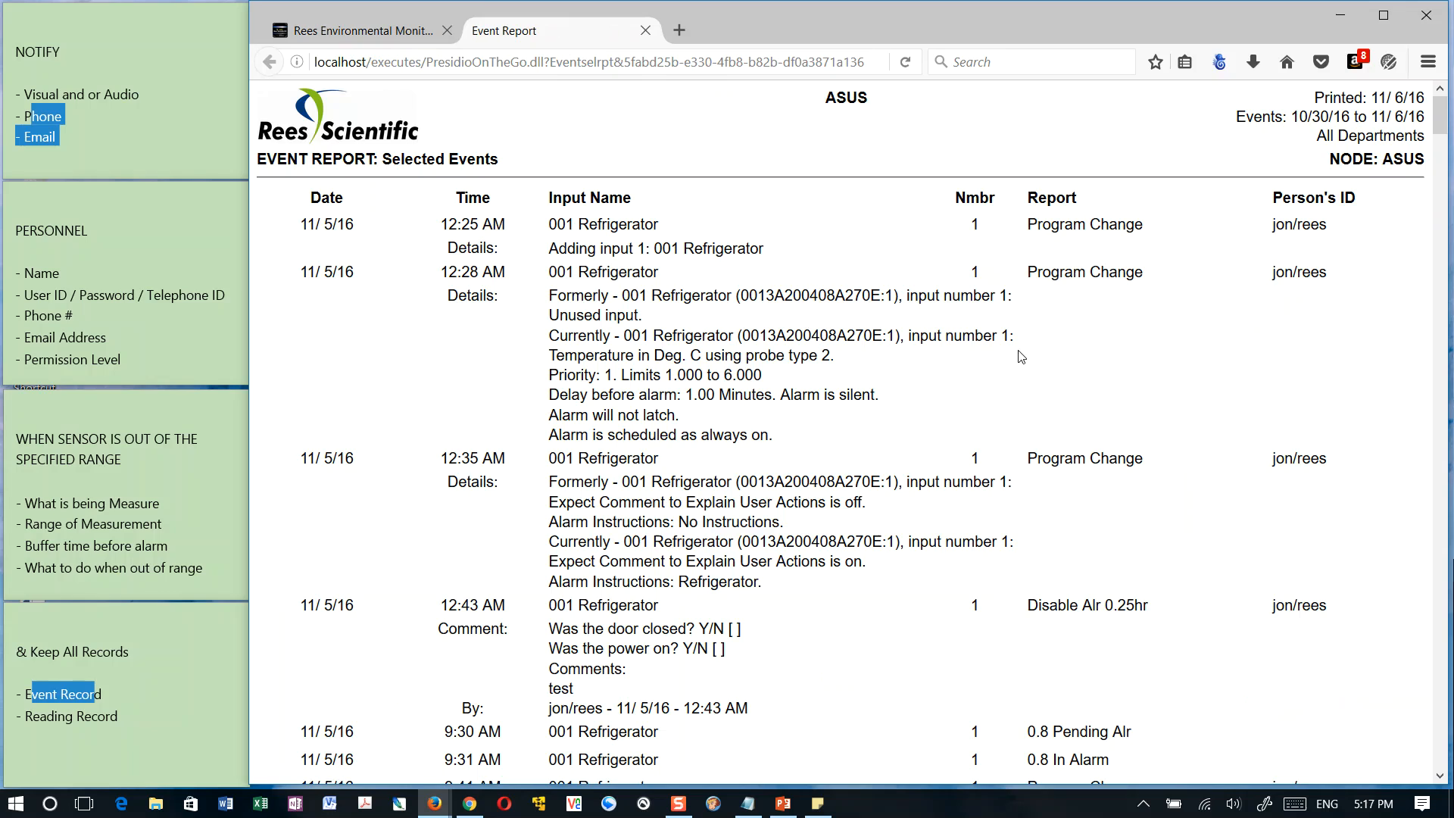
{"action": "scroll", "coordinate": [933, 330], "scroll_direction": "down", "scroll_amount": 10}
{"action": "scroll", "coordinate": [933, 329], "scroll_direction": "up", "scroll_amount": 10}
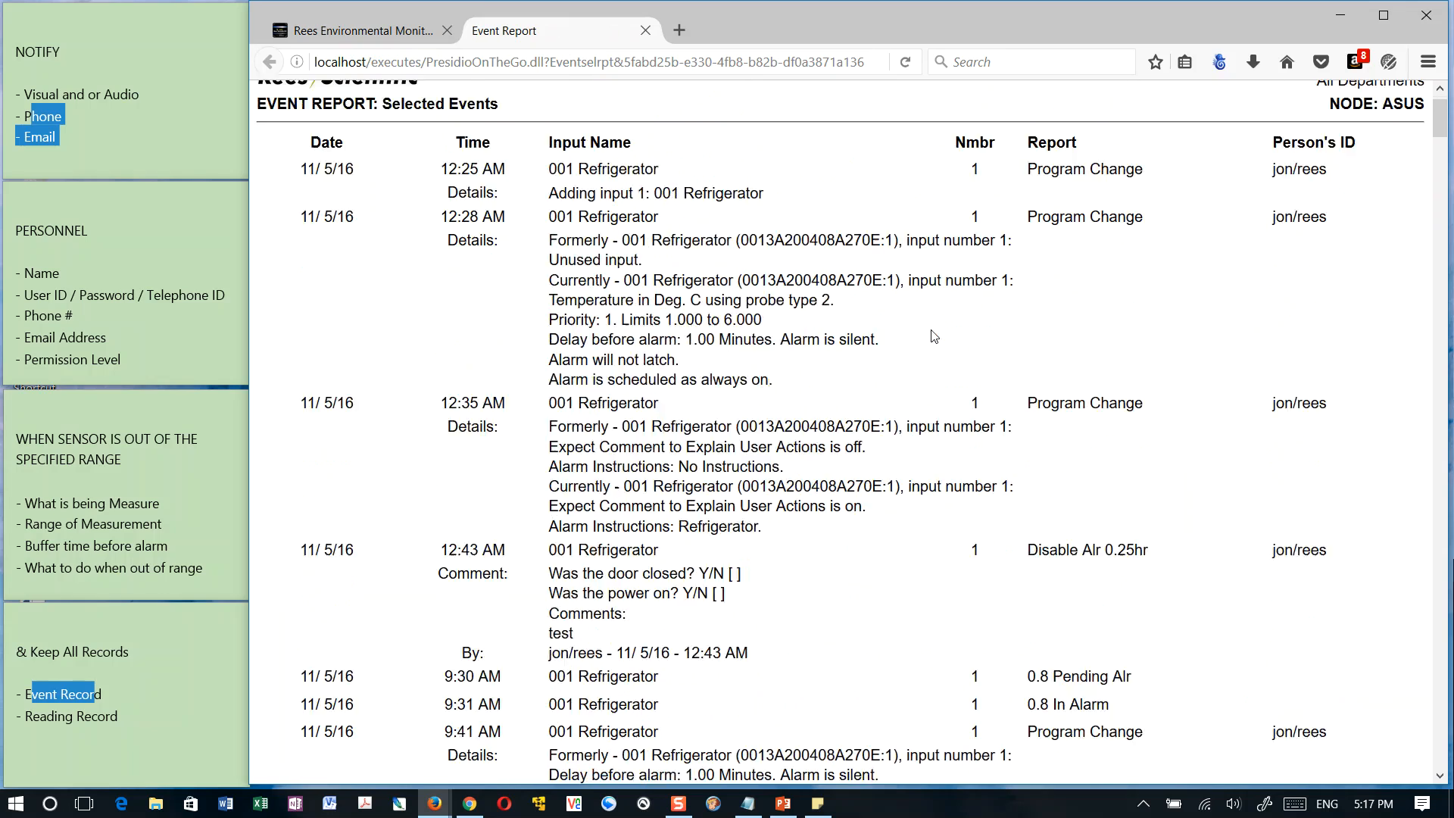
Check the printer choices for the event report, cancel printing, and close the report
{"action": "key", "text": "ctrl+p"}
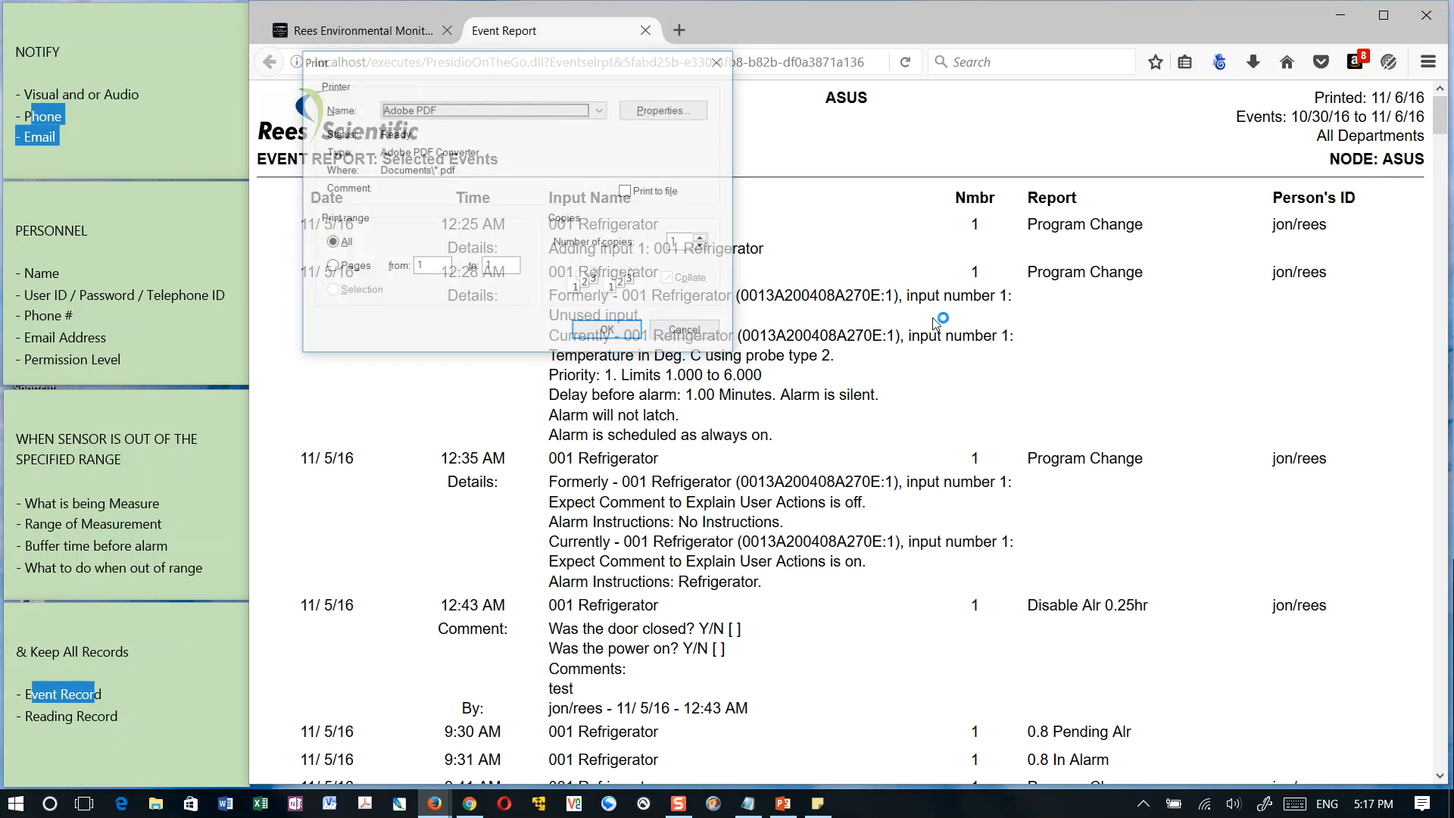
{"action": "left_click", "coordinate": [452, 111]}
{"action": "left_click", "coordinate": [448, 106]}
{"action": "left_click", "coordinate": [621, 333]}
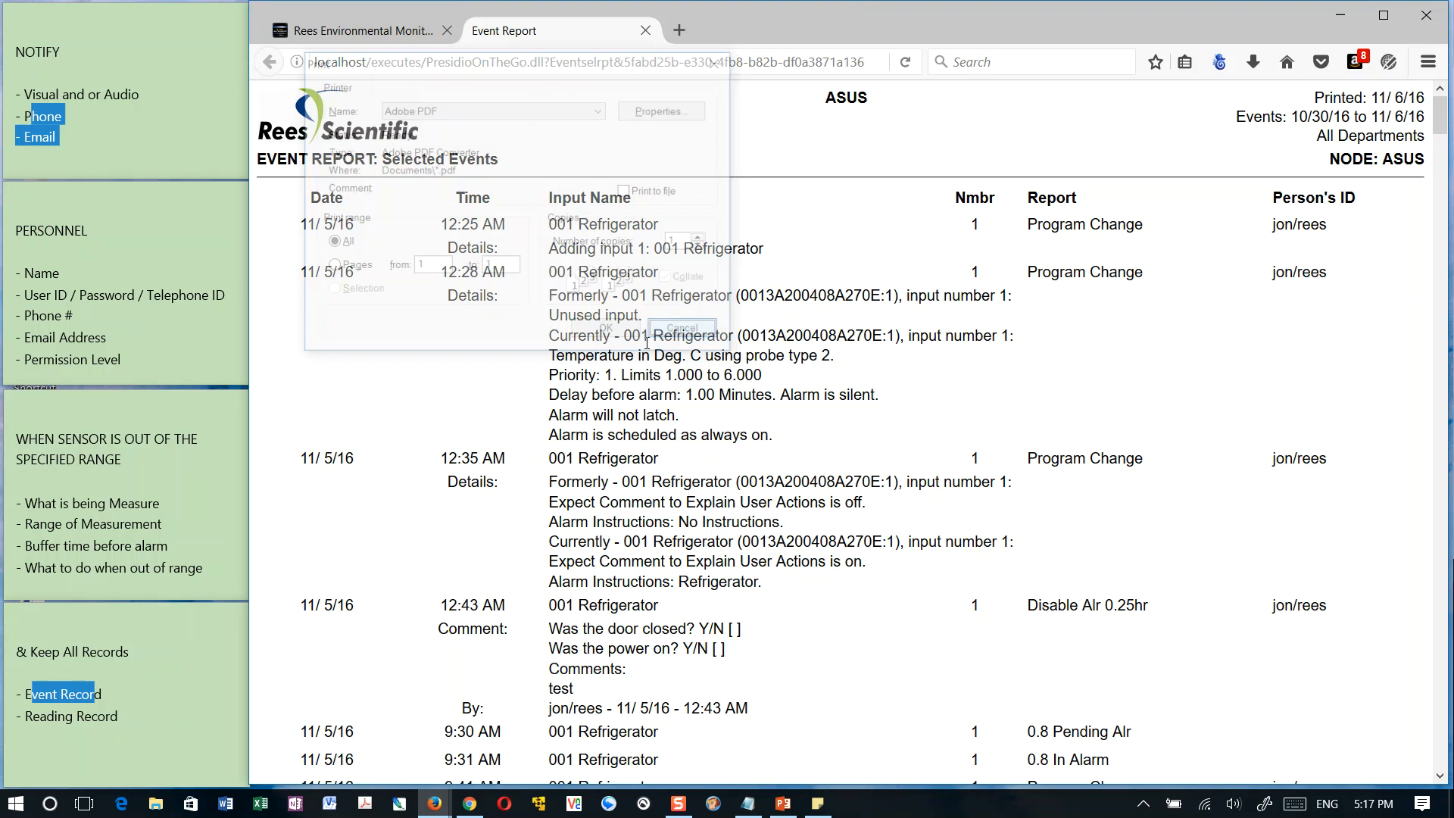
{"action": "left_click", "coordinate": [646, 31]}
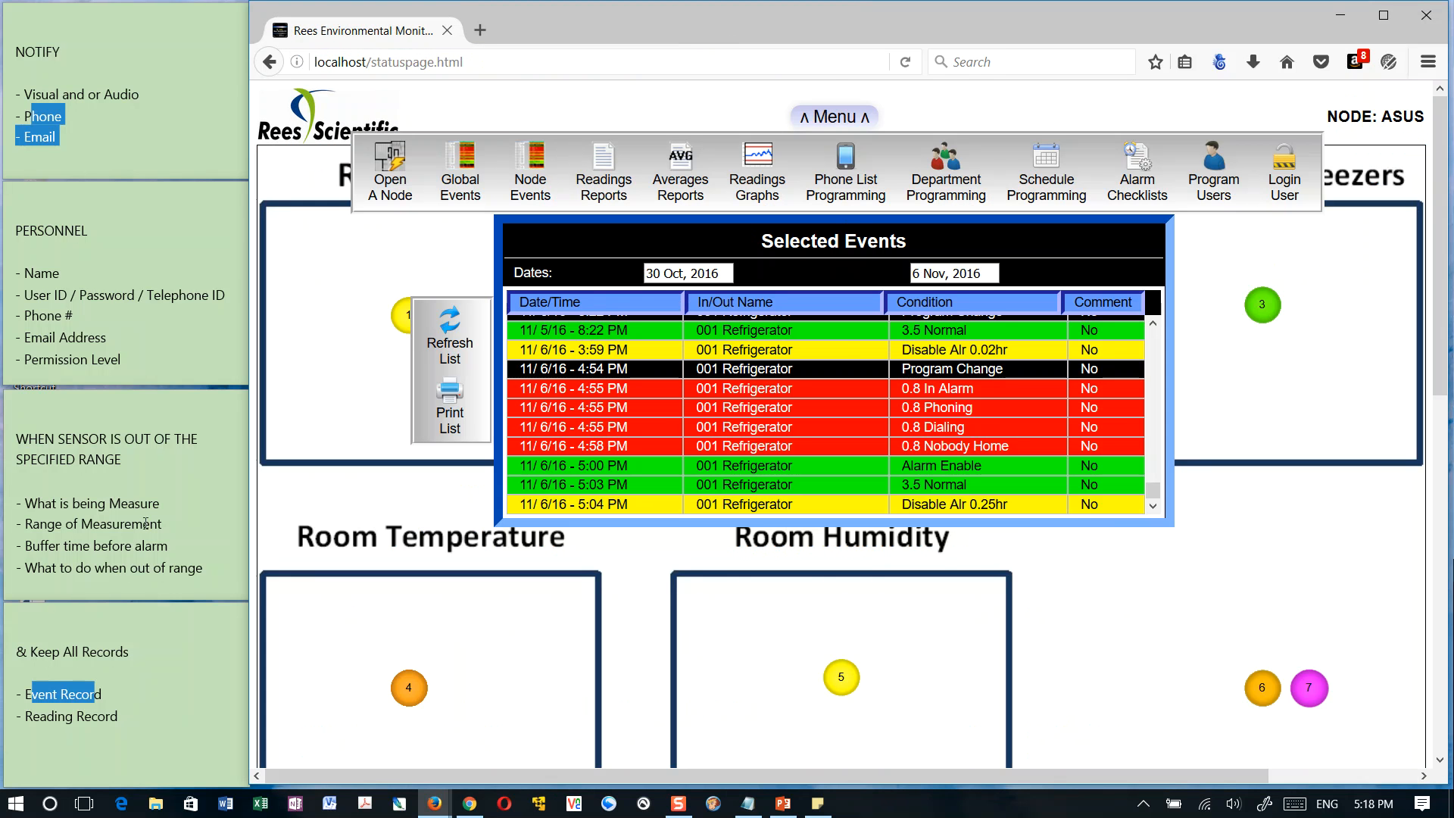
Generate a readings report for all inputs from 30 Oct, 2016 to 6 Nov, 2016
{"action": "left_click", "coordinate": [38, 692]}
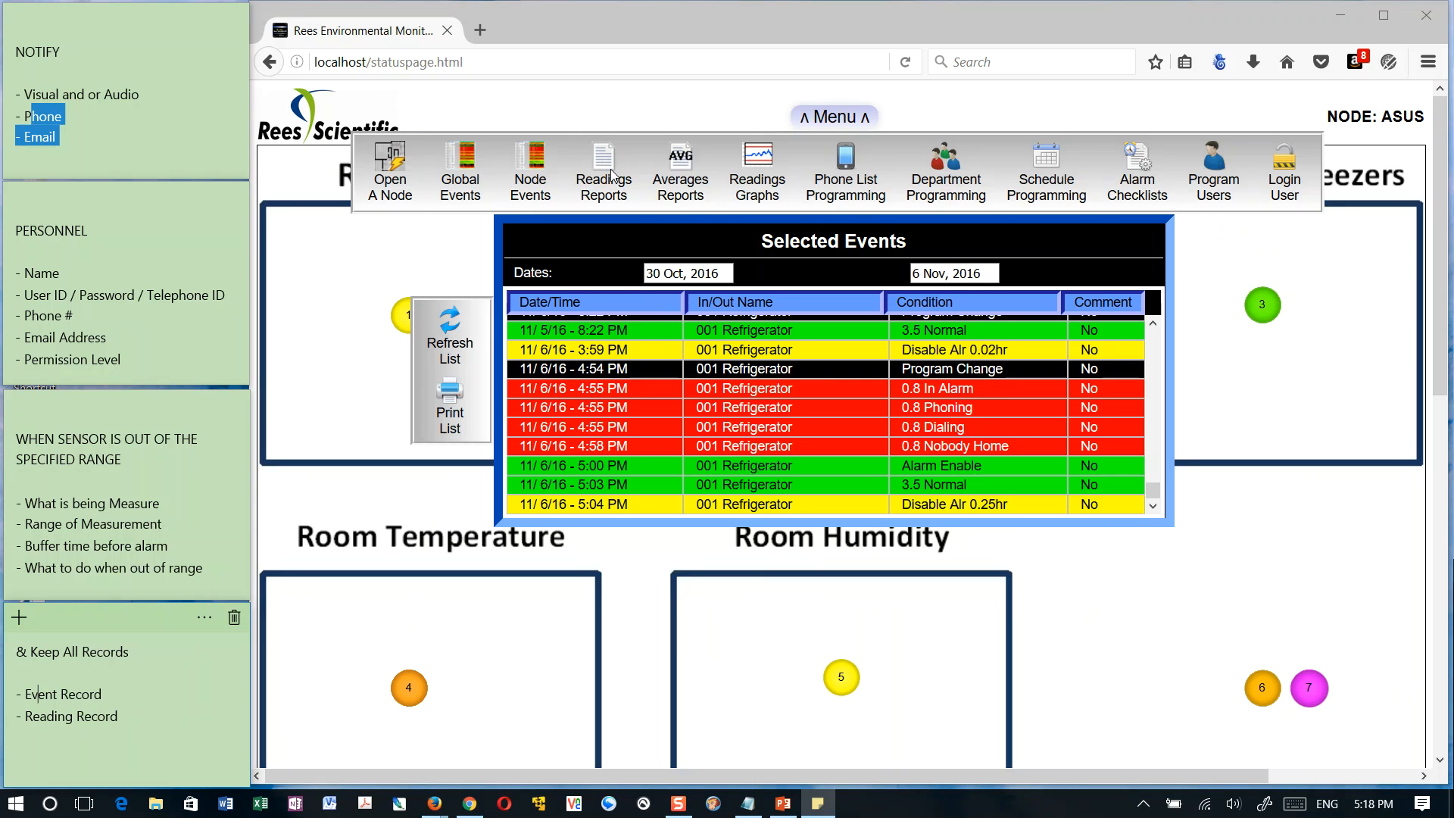
{"action": "left_click", "coordinate": [607, 162]}
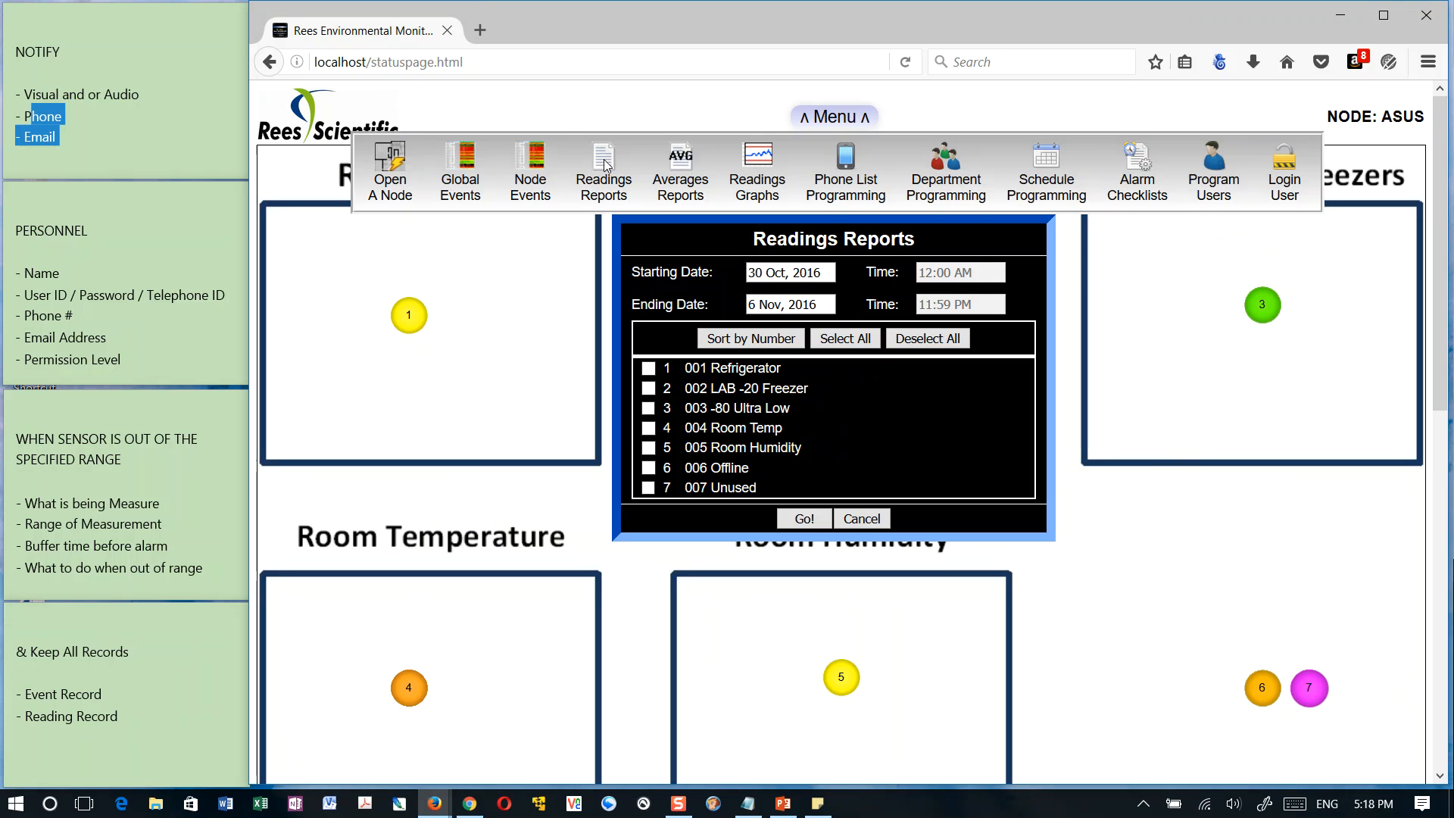
{"action": "left_click", "coordinate": [650, 371]}
{"action": "left_click", "coordinate": [650, 389]}
{"action": "left_click", "coordinate": [650, 409]}
{"action": "left_click", "coordinate": [843, 342]}
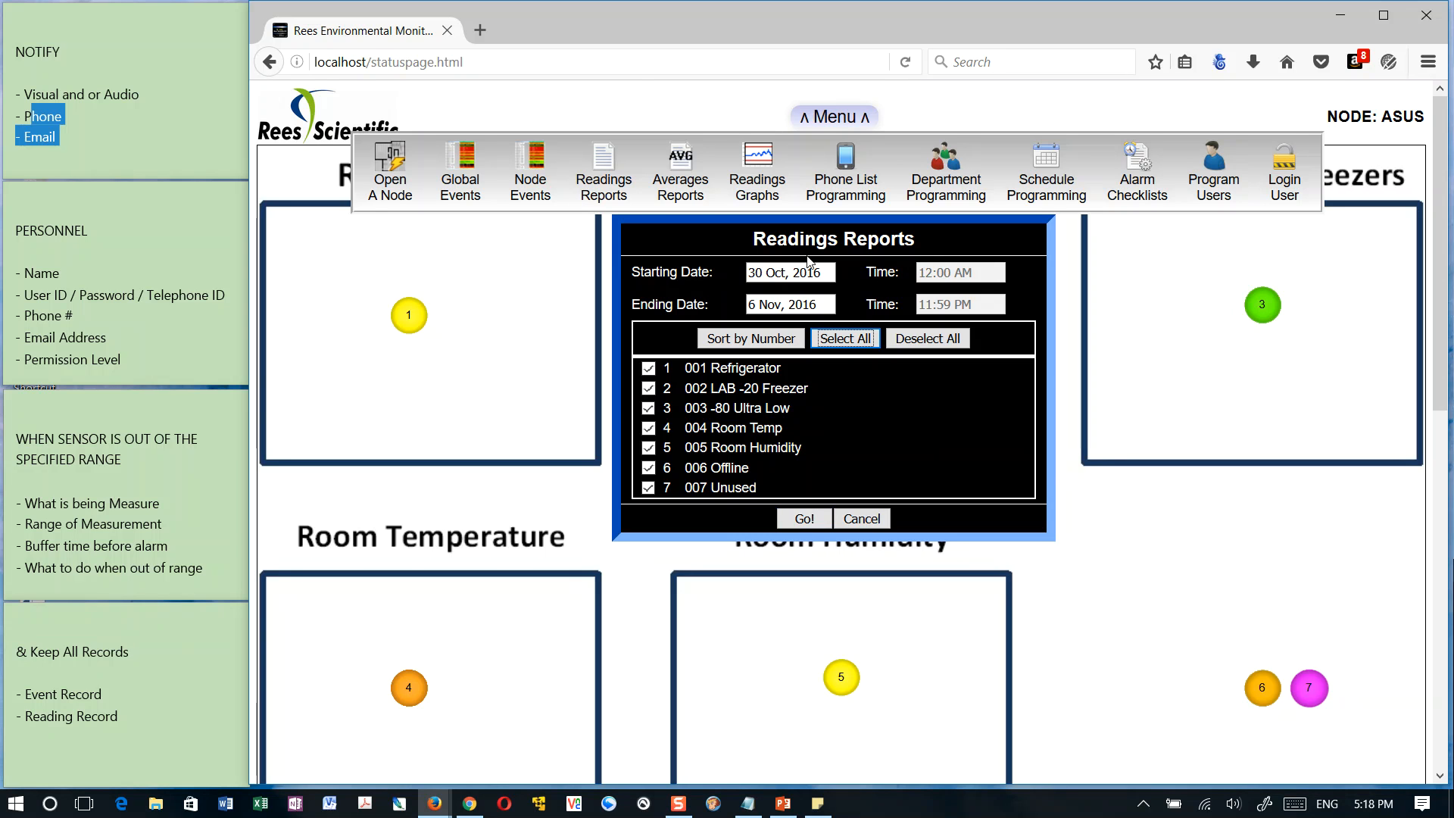
{"action": "left_click", "coordinate": [808, 523]}
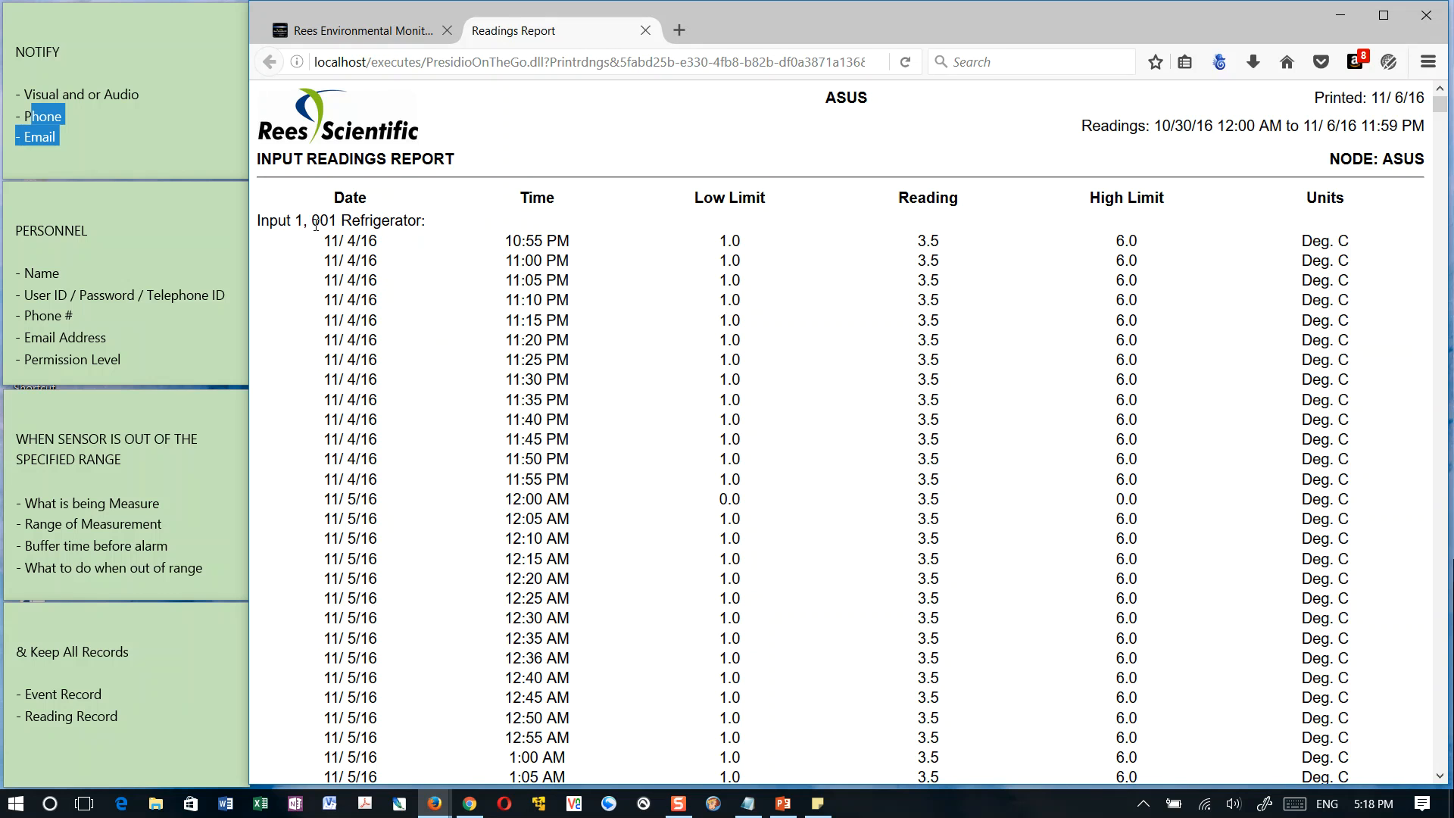
Examine the dated readings and limits of the successive inputs, from 001 Refrigerator to the humidity sensor, and close the readings report
{"action": "left_click_drag", "start_coordinate": [278, 221], "coordinate": [417, 221]}
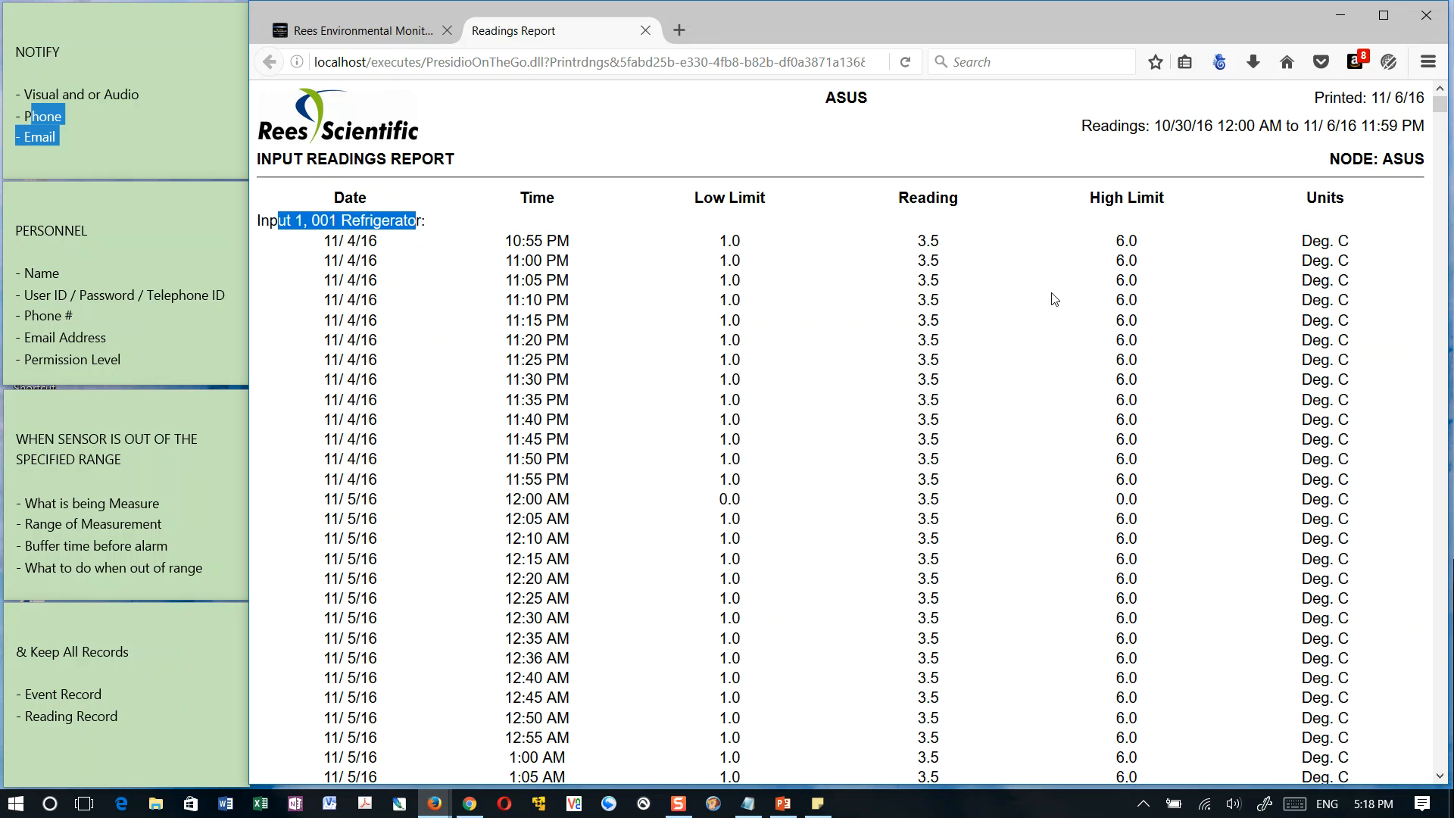
{"action": "scroll", "coordinate": [1127, 411], "scroll_direction": "down", "scroll_amount": 20}
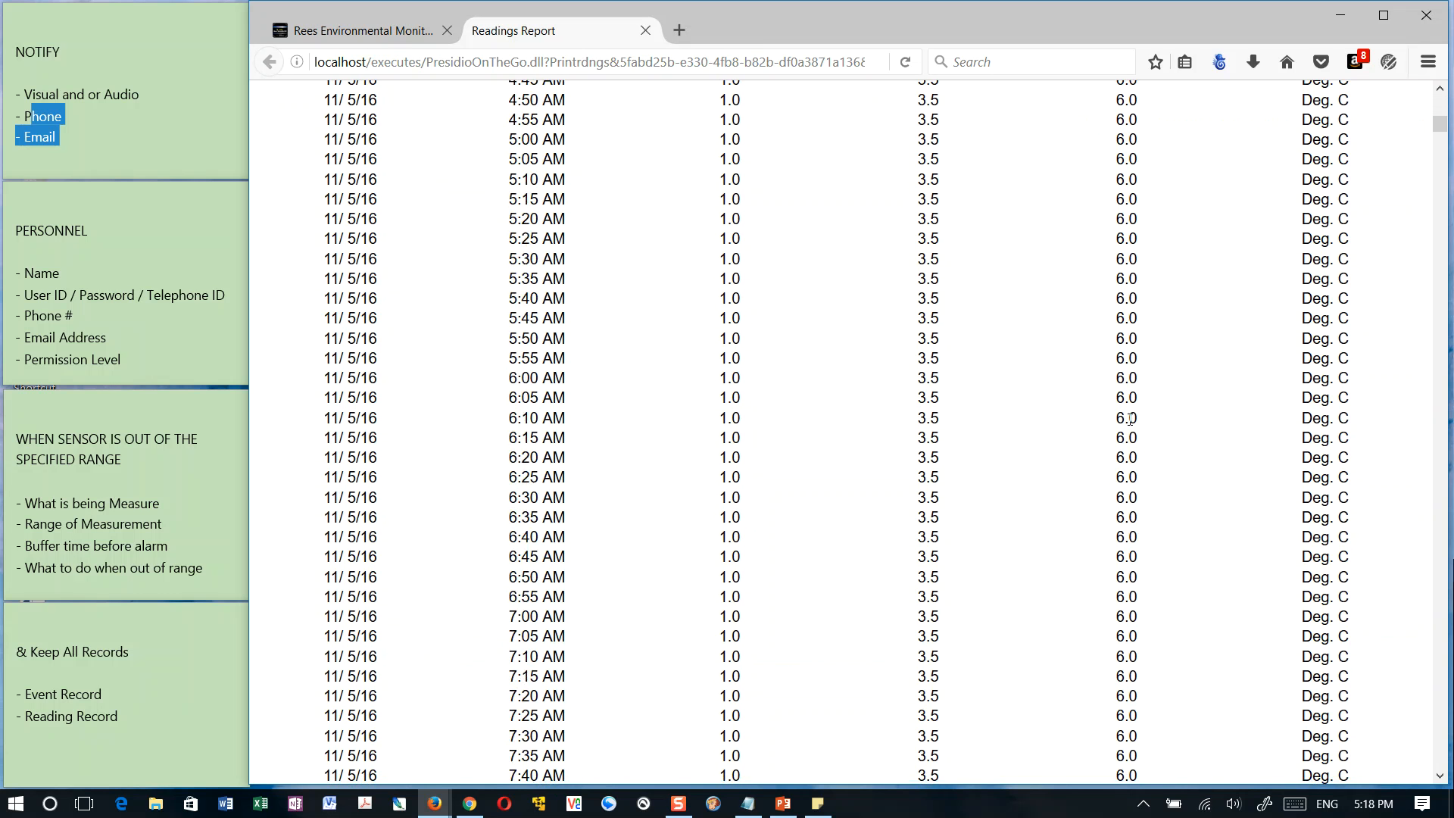
{"action": "scroll", "coordinate": [1176, 372], "scroll_direction": "down", "scroll_amount": 20}
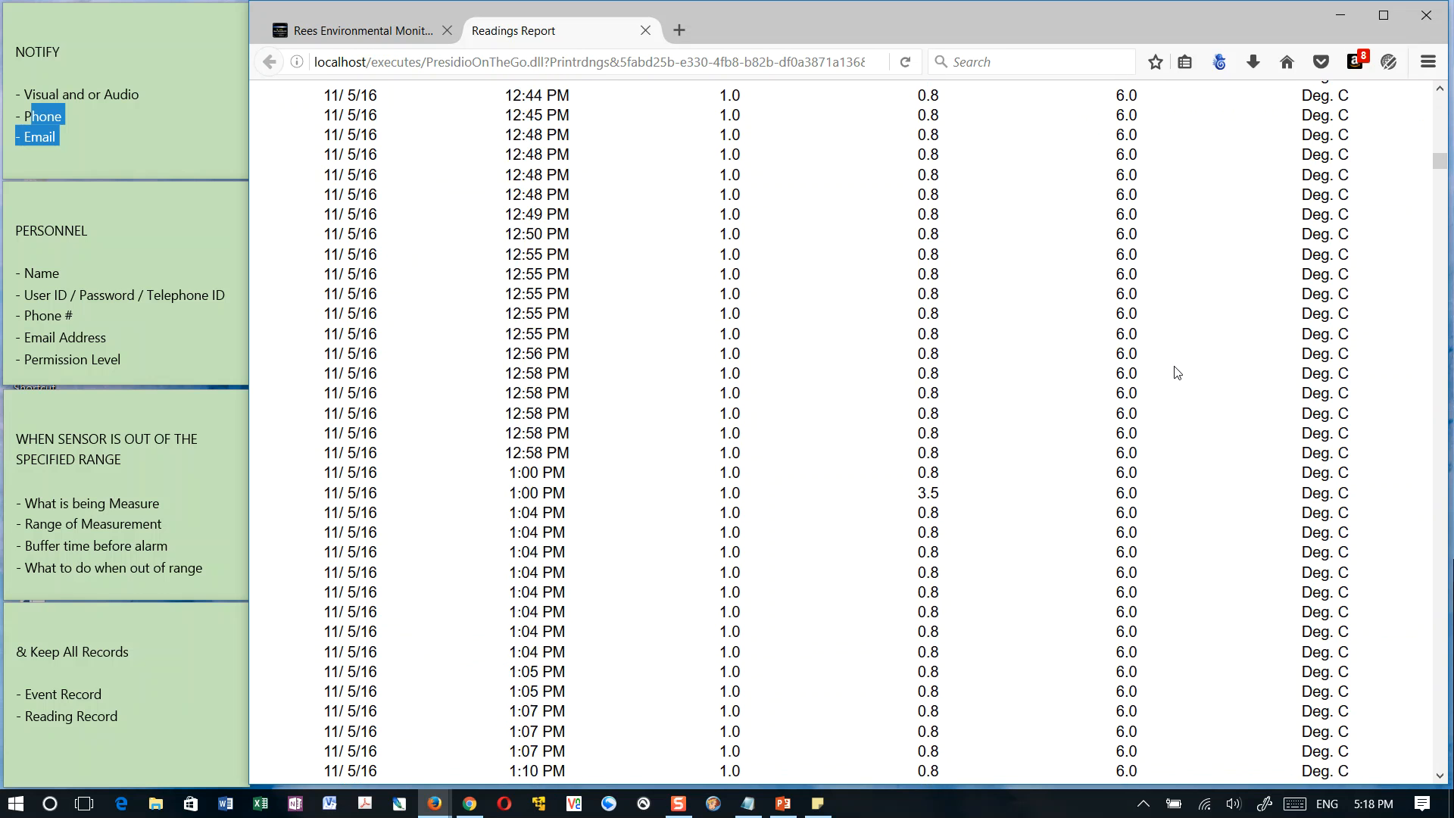
{"action": "scroll", "coordinate": [1177, 372], "scroll_direction": "down", "scroll_amount": 8}
{"action": "left_click_drag", "start_coordinate": [1439, 212], "coordinate": [1446, 269]}
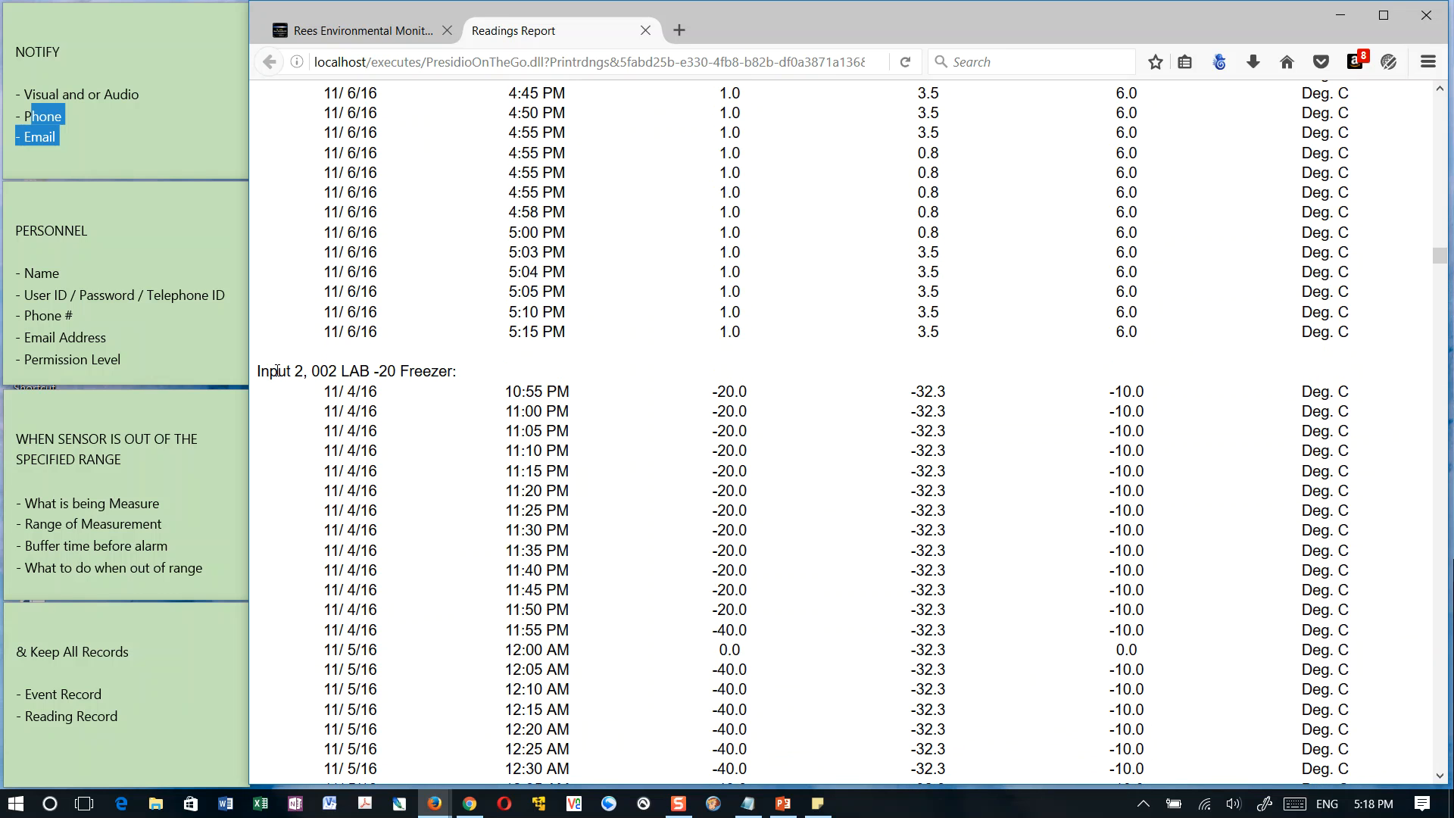
{"action": "left_click_drag", "start_coordinate": [270, 372], "coordinate": [382, 393]}
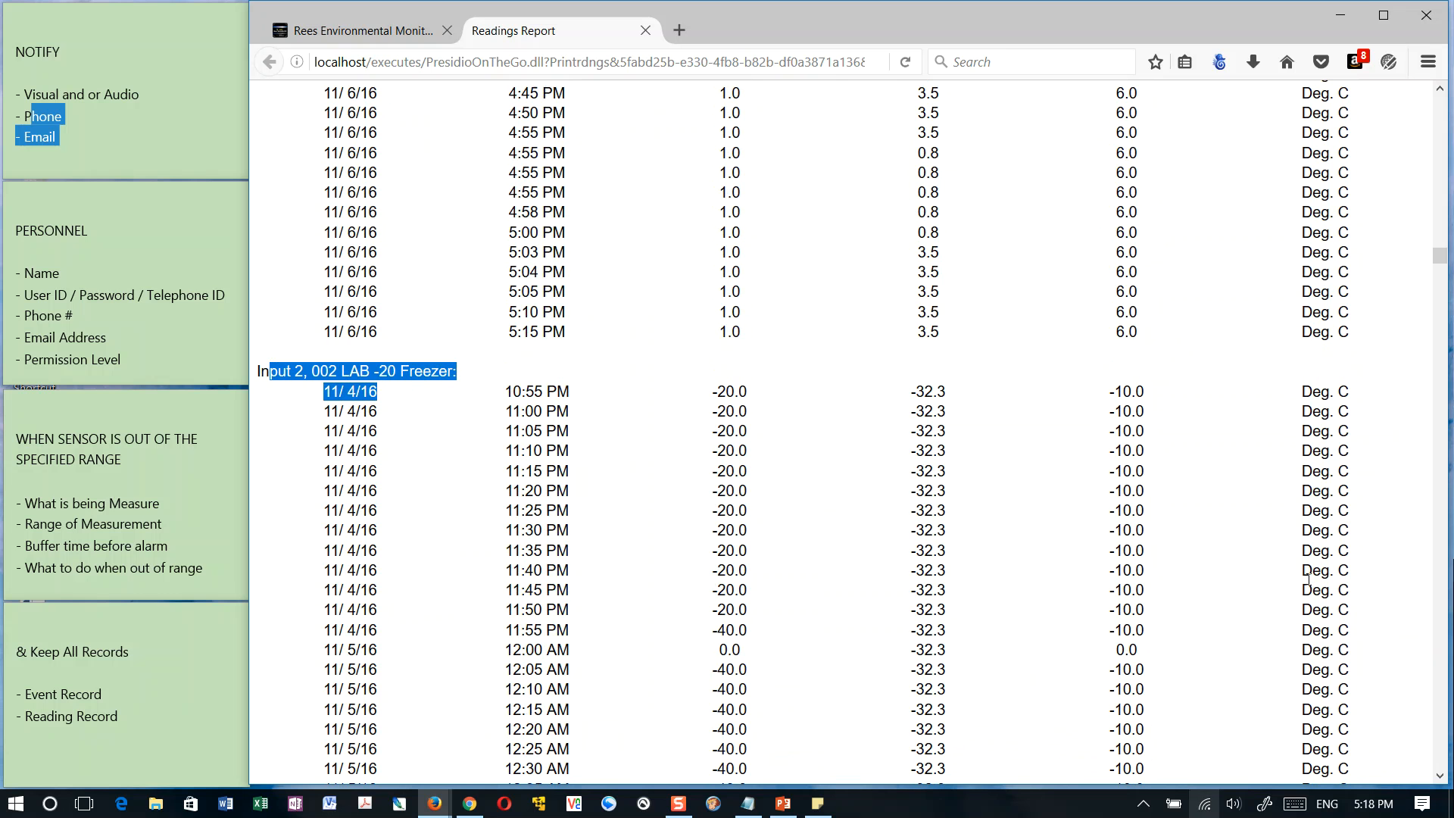
{"action": "left_click_drag", "start_coordinate": [1439, 256], "coordinate": [1439, 579]}
{"action": "scroll", "coordinate": [1361, 511], "scroll_direction": "up", "scroll_amount": 10}
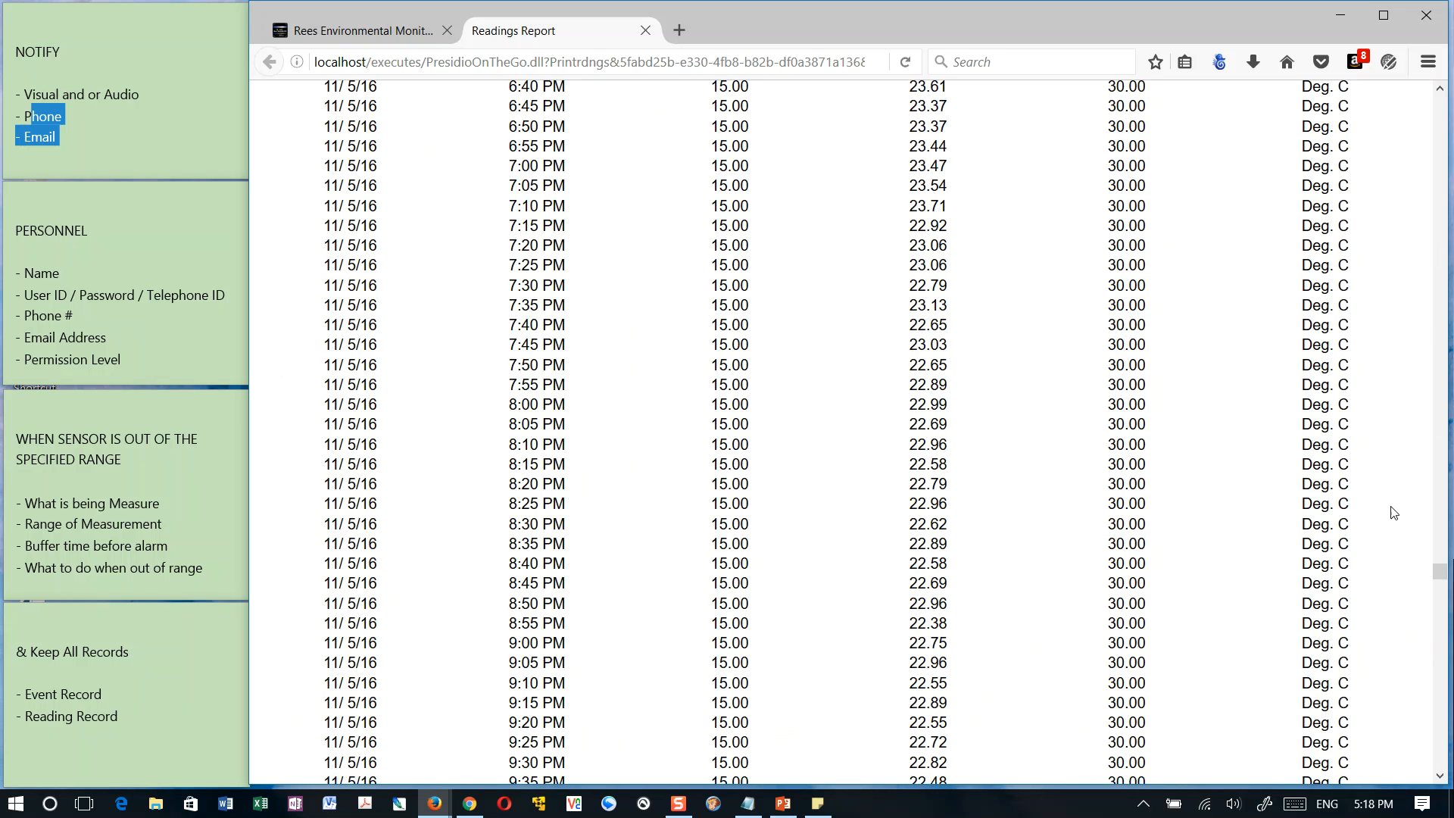
{"action": "left_click_drag", "start_coordinate": [1433, 576], "coordinate": [1438, 698]}
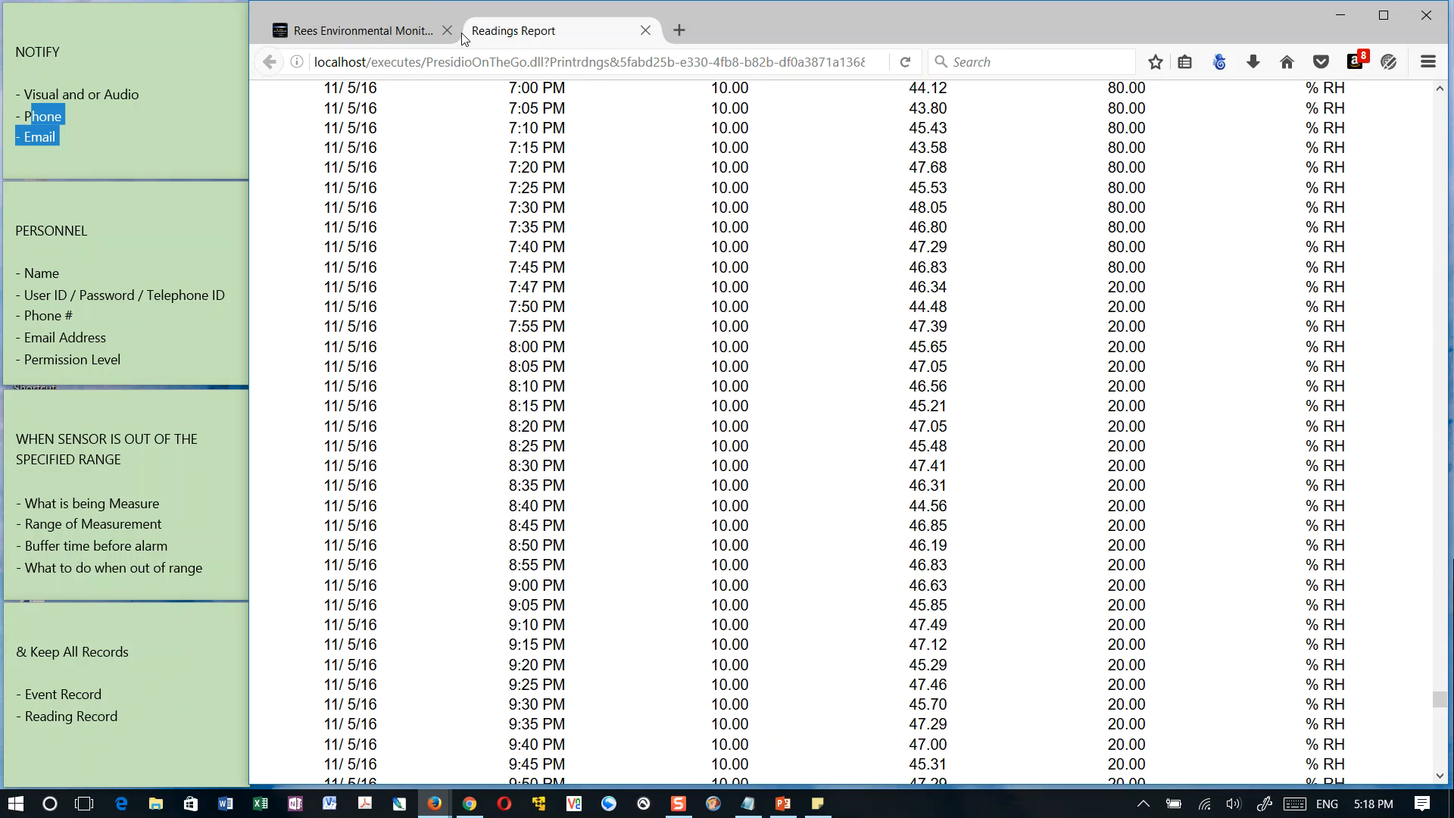
{"action": "left_click", "coordinate": [645, 30]}
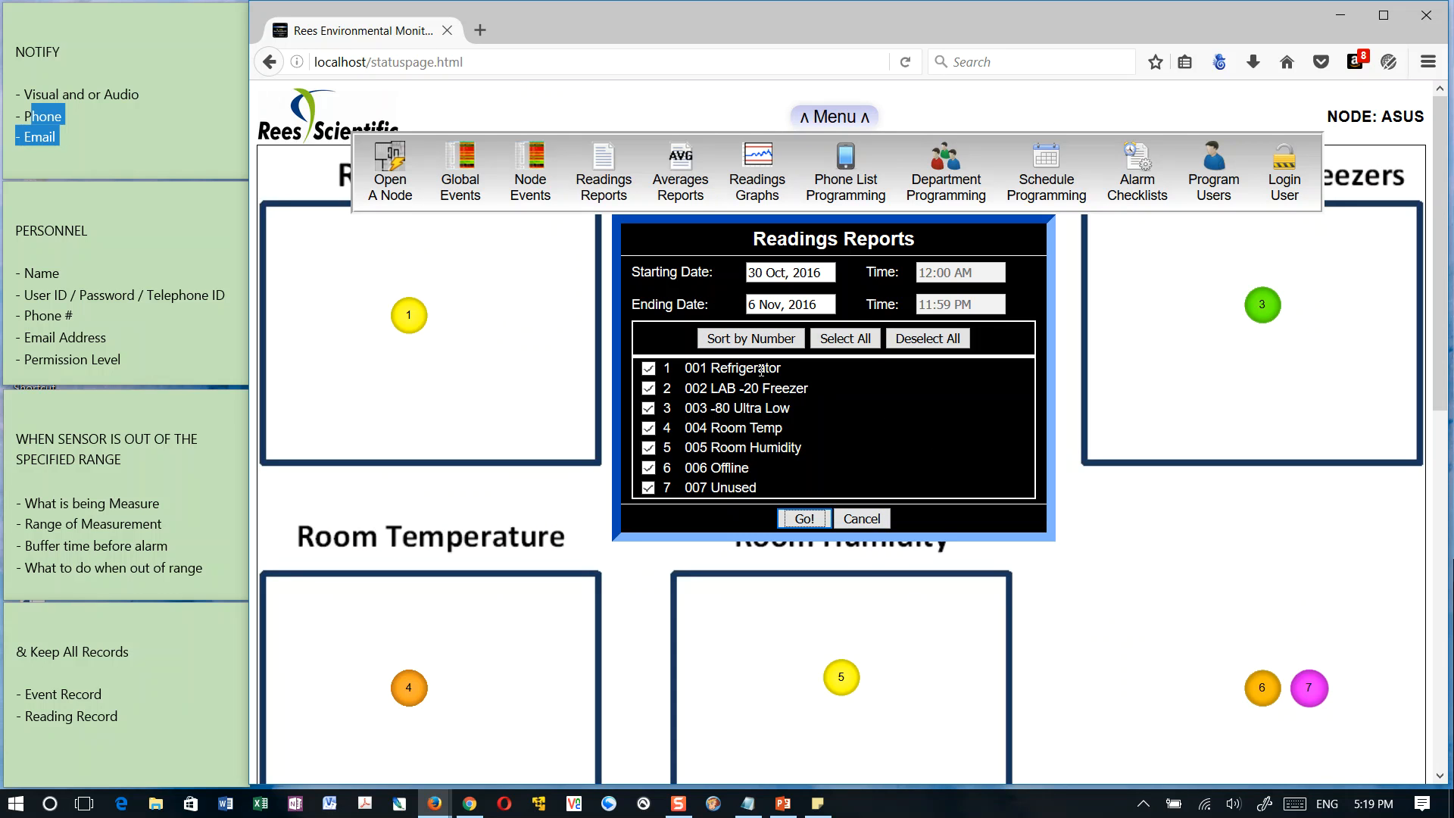
Generate a readings report for 001 Refrigerator only, look through its readings, and close the report
{"action": "left_click", "coordinate": [931, 342]}
{"action": "left_click", "coordinate": [649, 368]}
{"action": "left_click", "coordinate": [805, 520]}
{"action": "scroll", "coordinate": [846, 438], "scroll_direction": "down", "scroll_amount": 20}
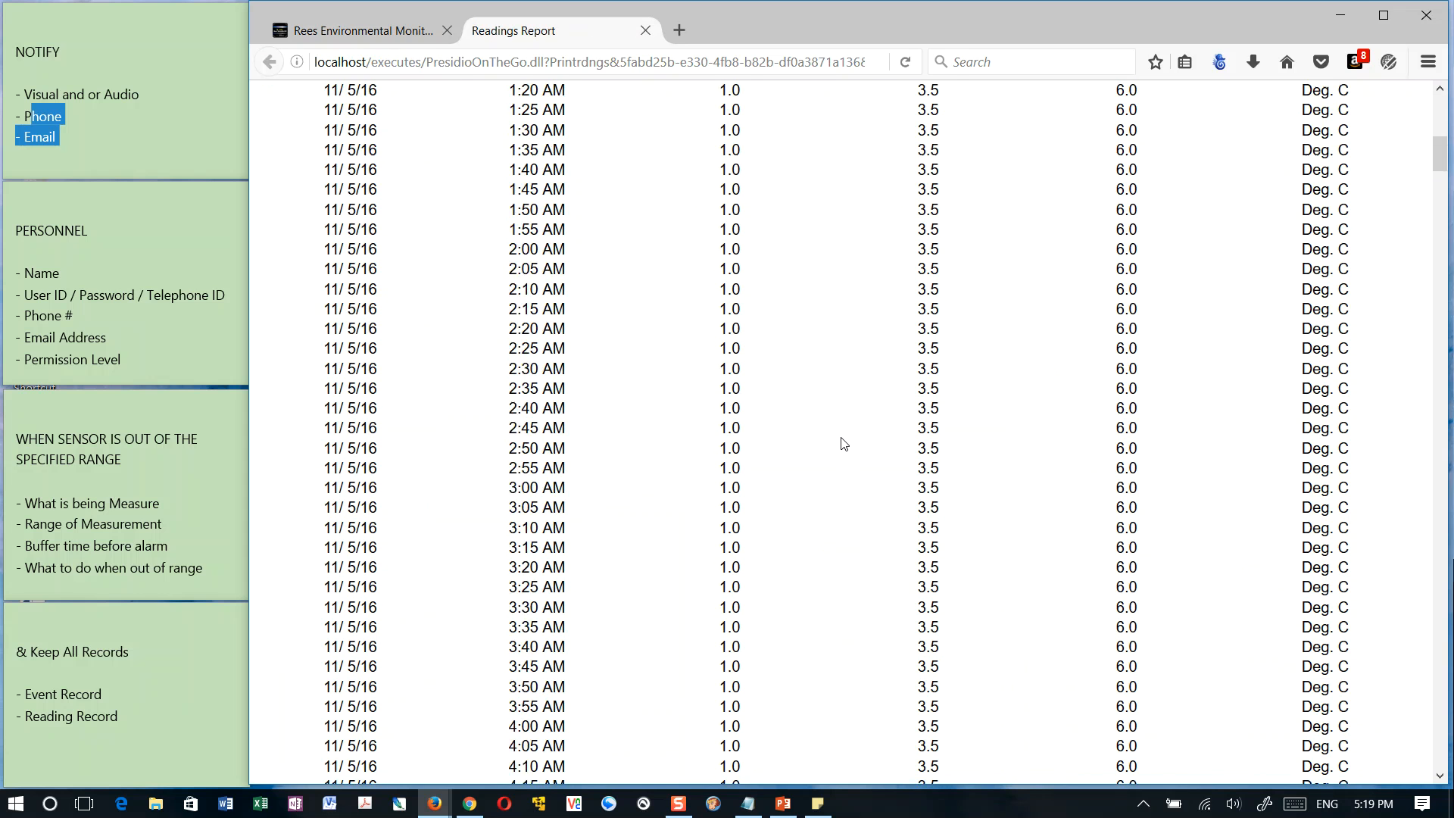
{"action": "scroll", "coordinate": [846, 445], "scroll_direction": "down", "scroll_amount": 15}
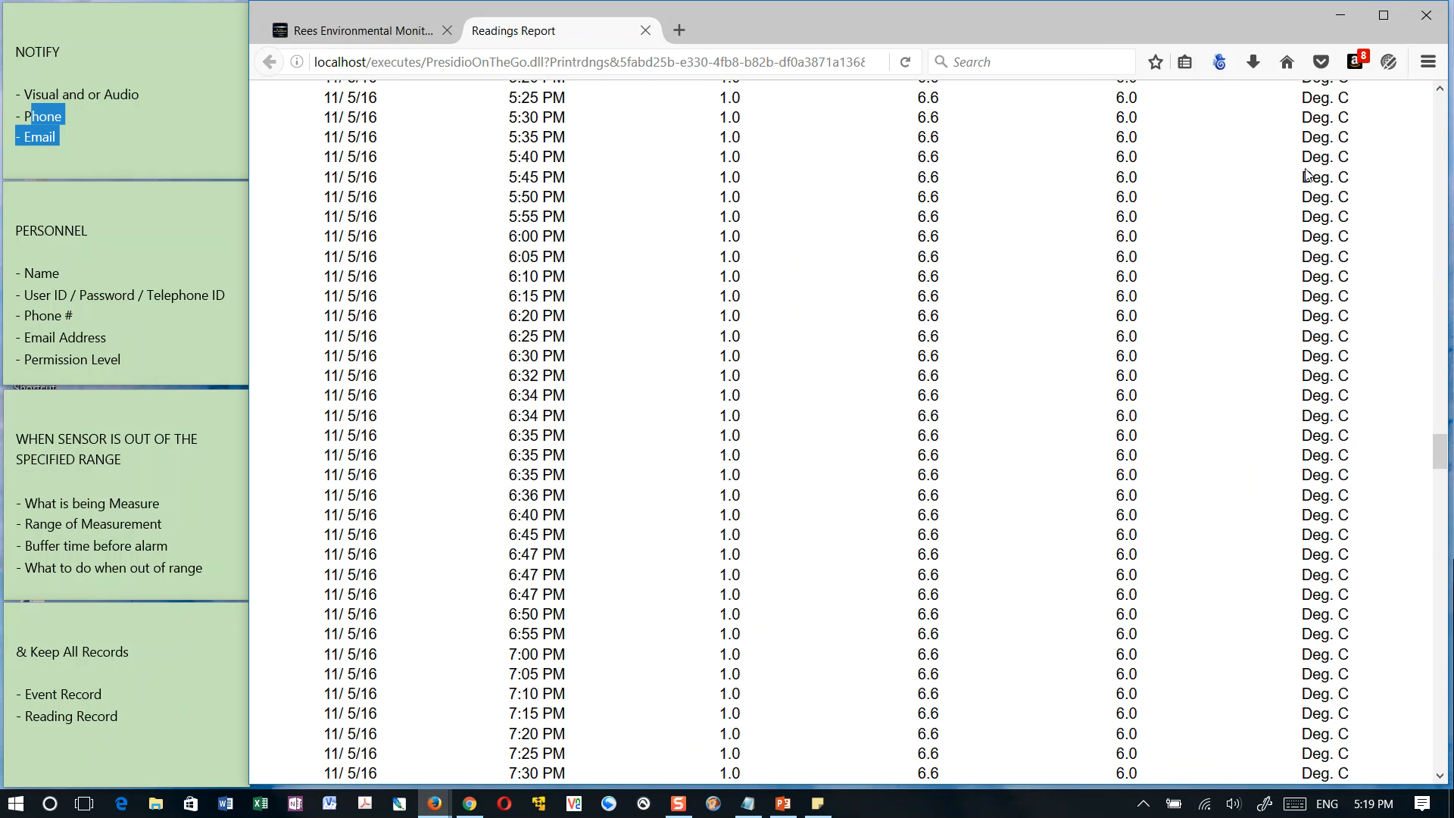
{"action": "left_click_drag", "start_coordinate": [1439, 453], "coordinate": [1438, 103]}
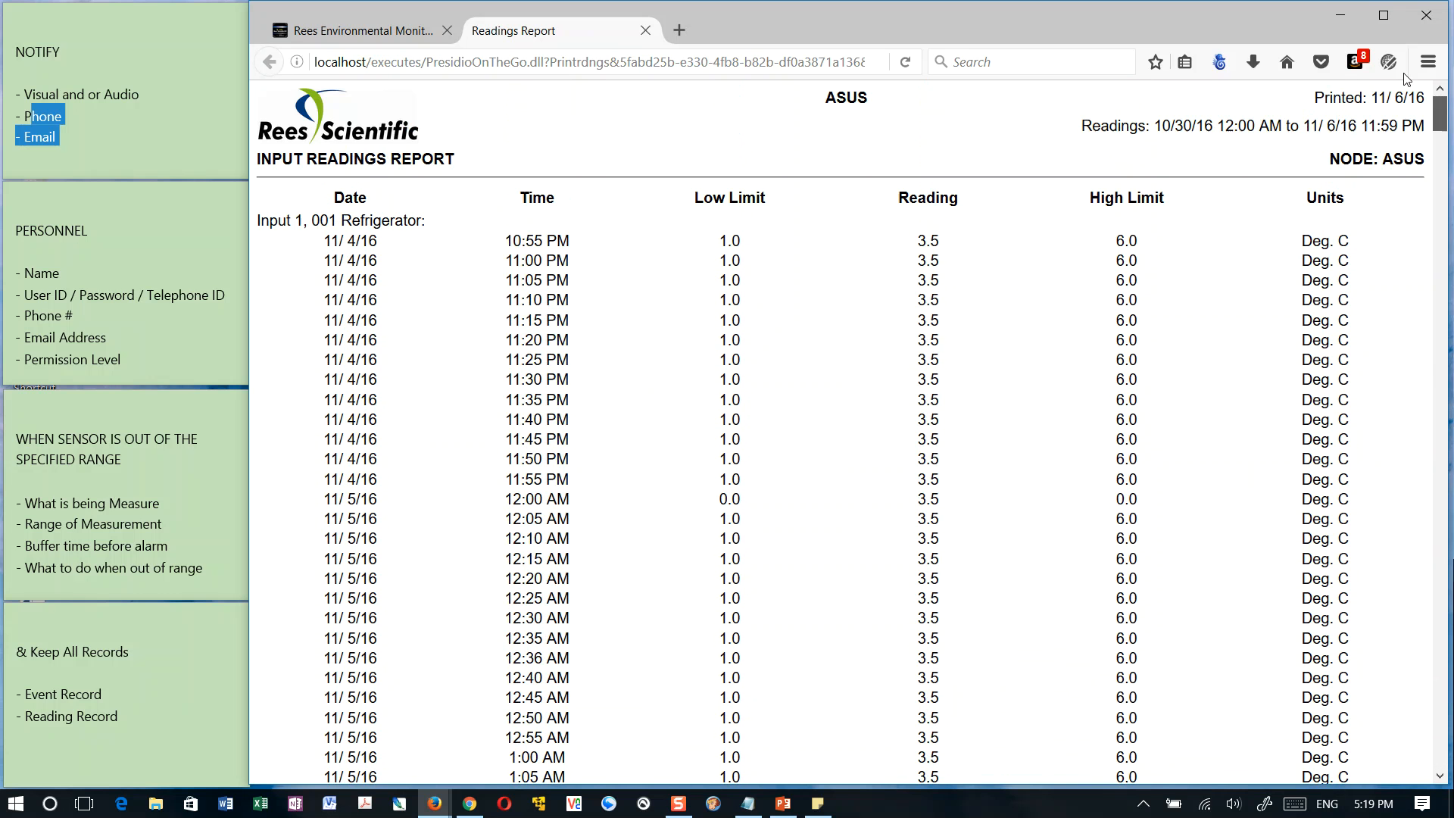
{"action": "left_click", "coordinate": [645, 30]}
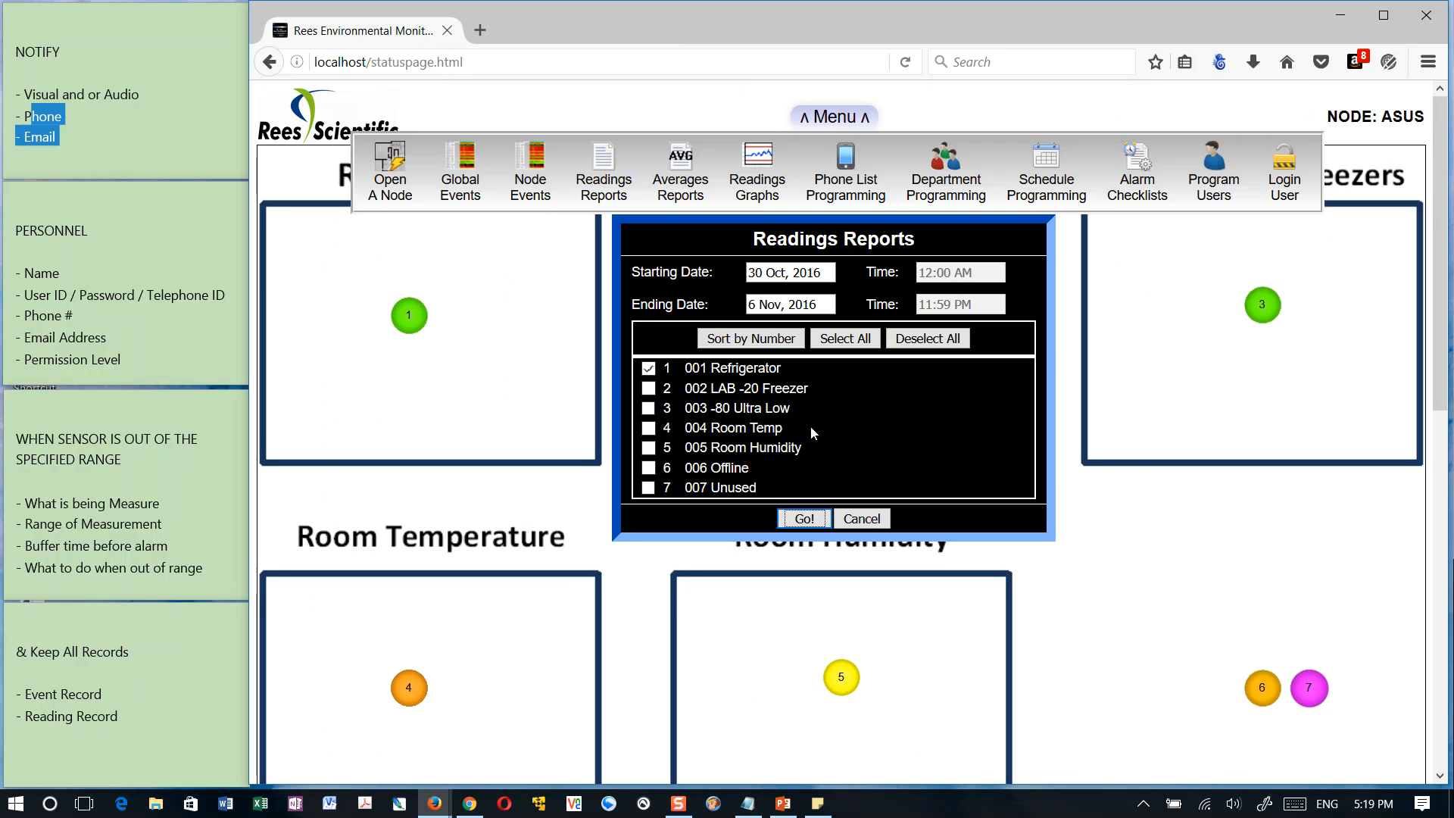
Leave the readings report settings and generate an averages report for 001 Refrigerator
{"action": "left_click", "coordinate": [861, 518]}
{"action": "left_click", "coordinate": [834, 115]}
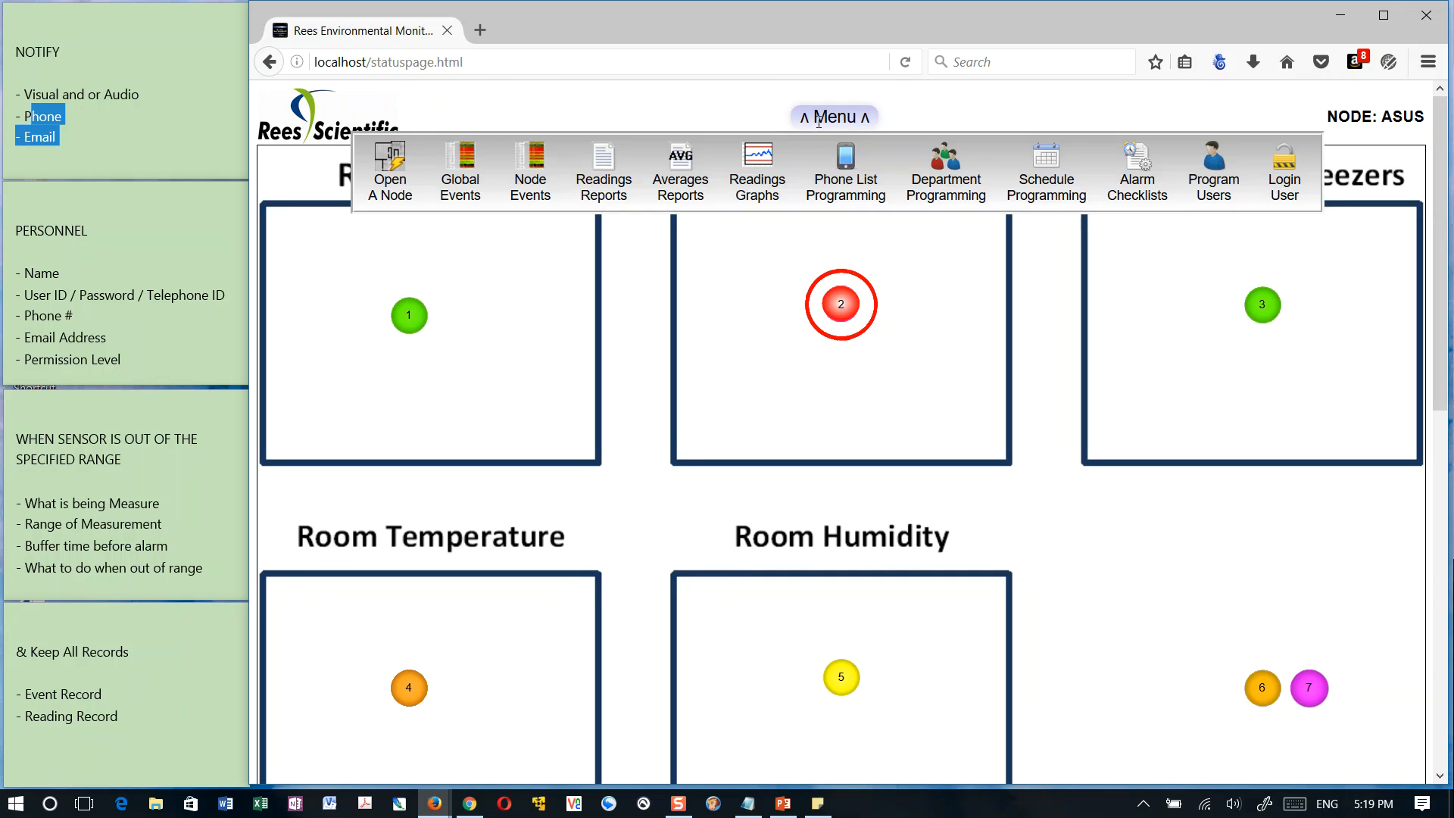
{"action": "left_click", "coordinate": [686, 170]}
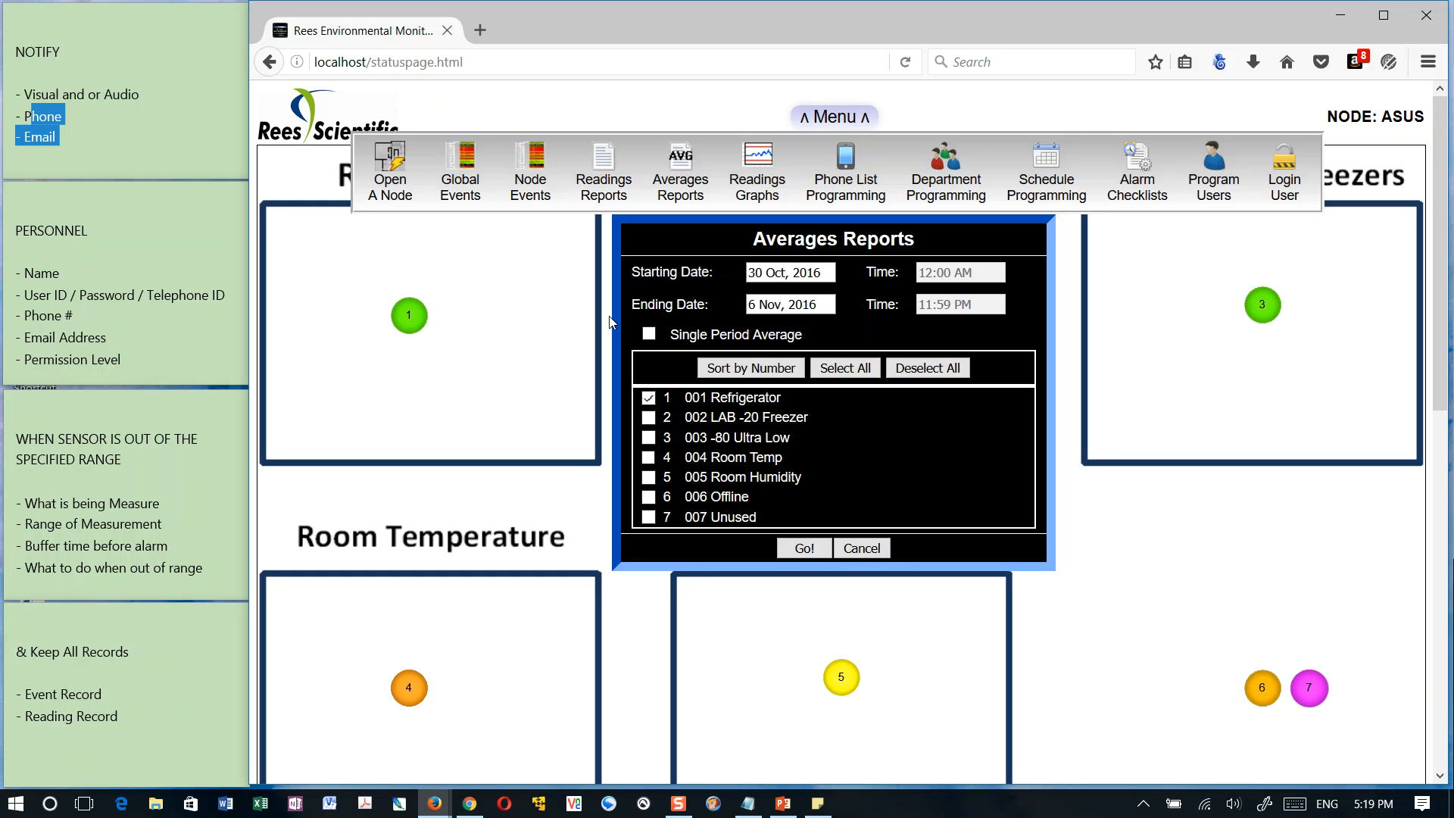
{"action": "left_click", "coordinate": [804, 548]}
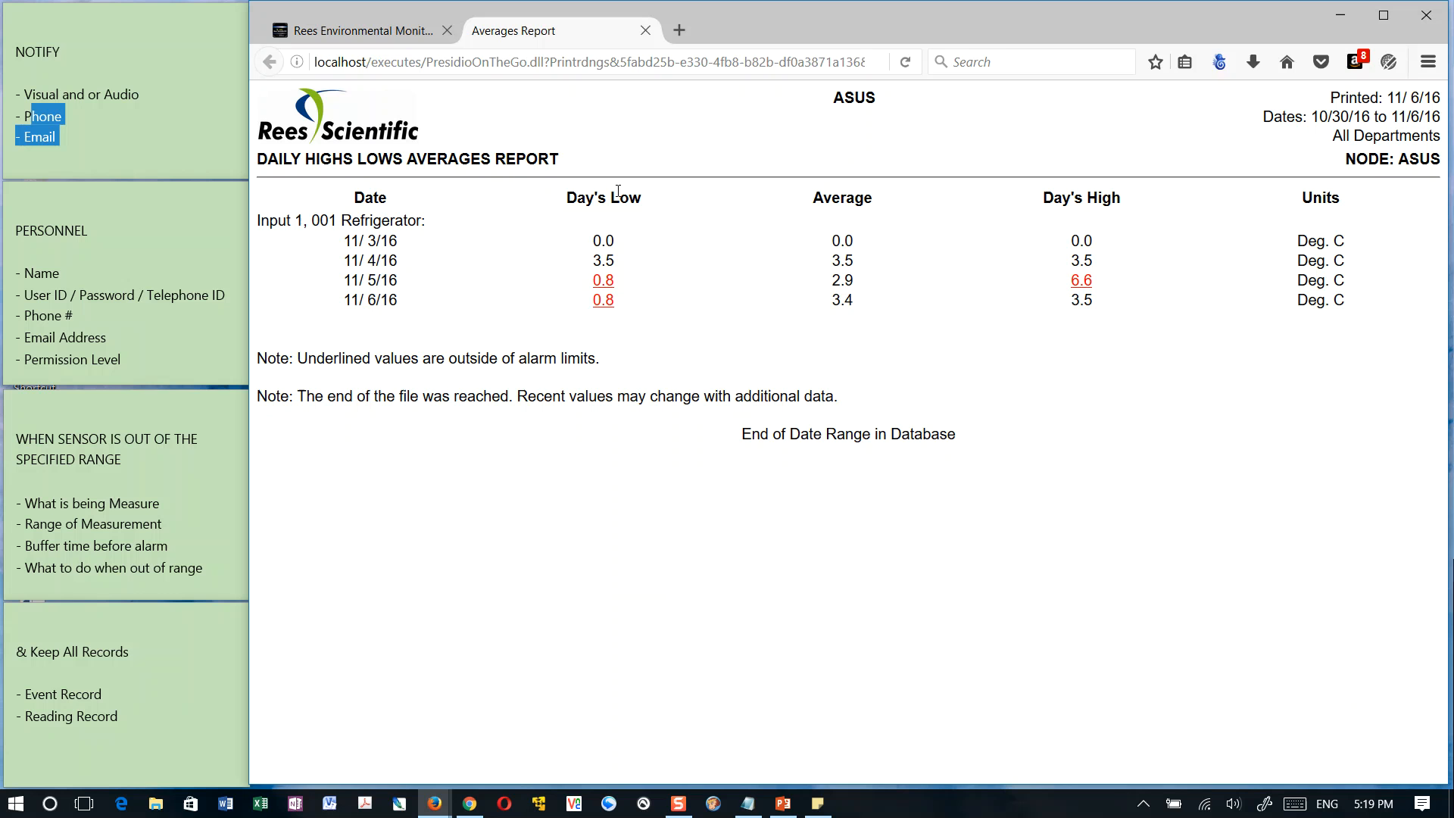
Examine the daily low, average and high values of 001 Refrigerator for 11/3/16 to 11/5/16, and close the averages report
{"action": "left_click_drag", "start_coordinate": [352, 239], "coordinate": [388, 238]}
{"action": "left_click", "coordinate": [839, 241]}
{"action": "double_click", "coordinate": [599, 260]}
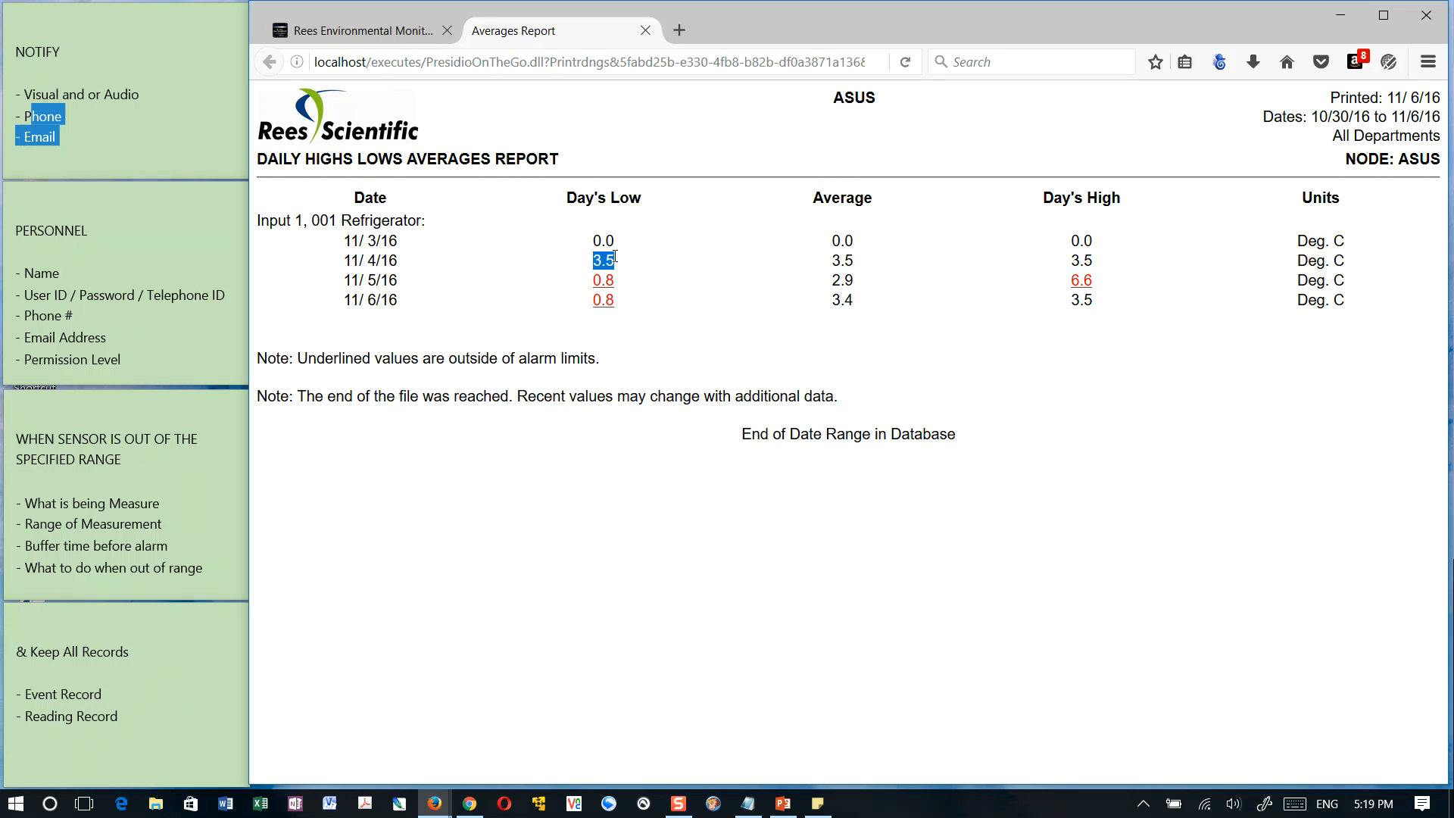
{"action": "double_click", "coordinate": [1082, 260]}
{"action": "double_click", "coordinate": [836, 262]}
{"action": "left_click", "coordinate": [644, 305]}
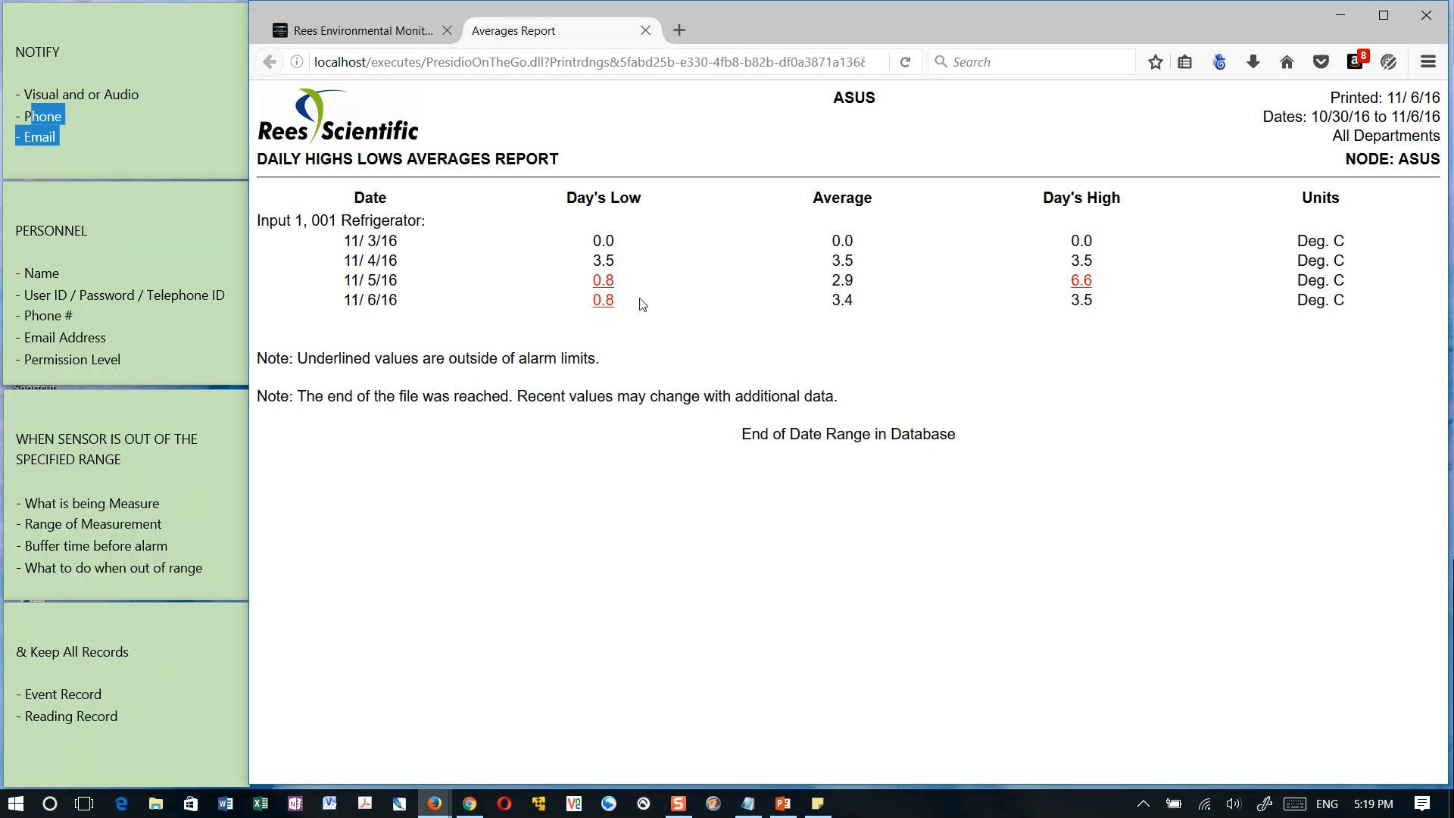
{"action": "double_click", "coordinate": [603, 281]}
{"action": "left_click", "coordinate": [659, 296]}
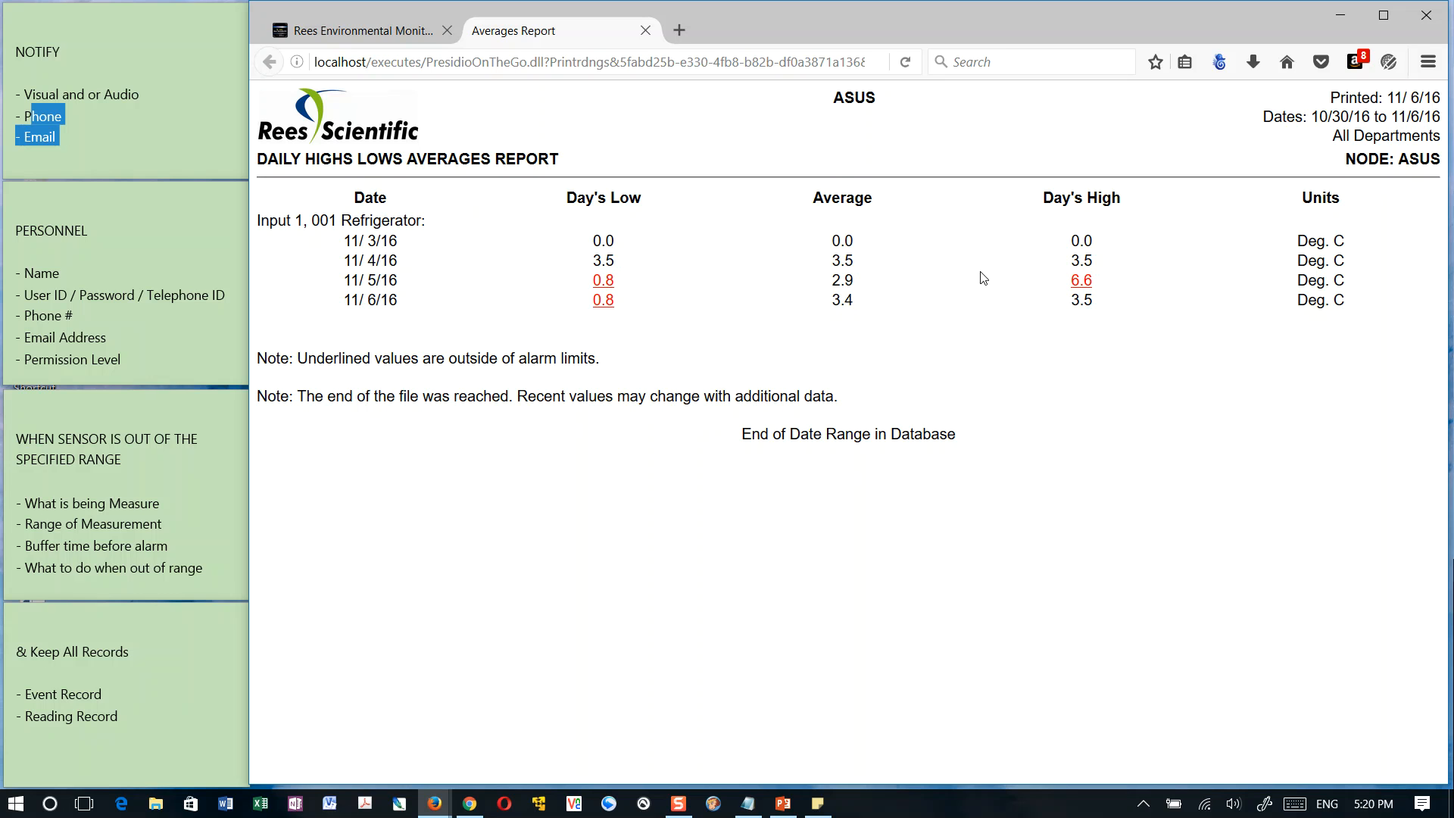
{"action": "double_click", "coordinate": [1081, 281]}
{"action": "left_click", "coordinate": [835, 282]}
{"action": "double_click", "coordinate": [850, 280]}
{"action": "left_click", "coordinate": [933, 314]}
{"action": "left_click", "coordinate": [645, 31]}
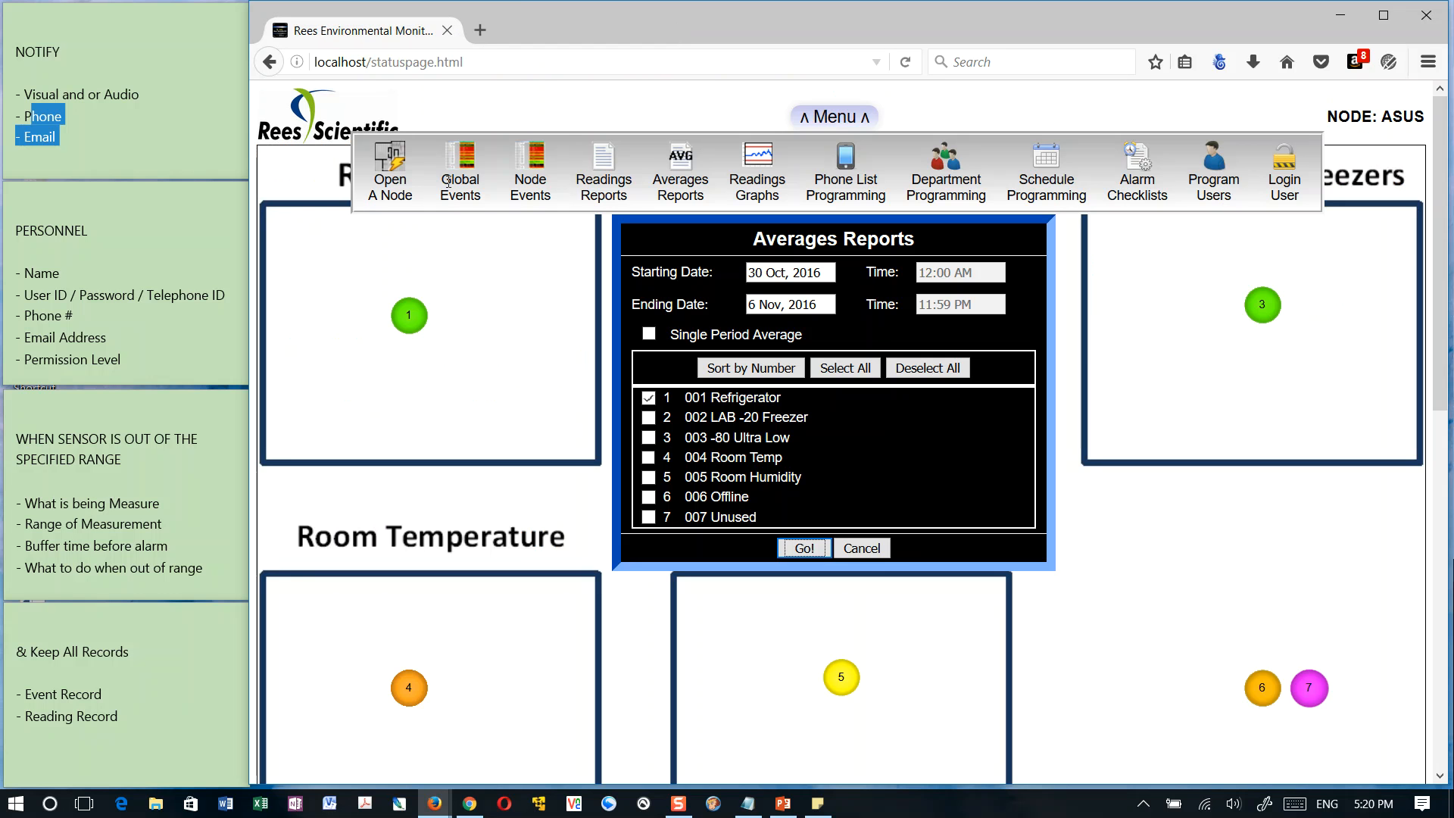
Generate an averages report for all inputs and look through the daily values down to 007 Unused
{"action": "left_click", "coordinate": [824, 367]}
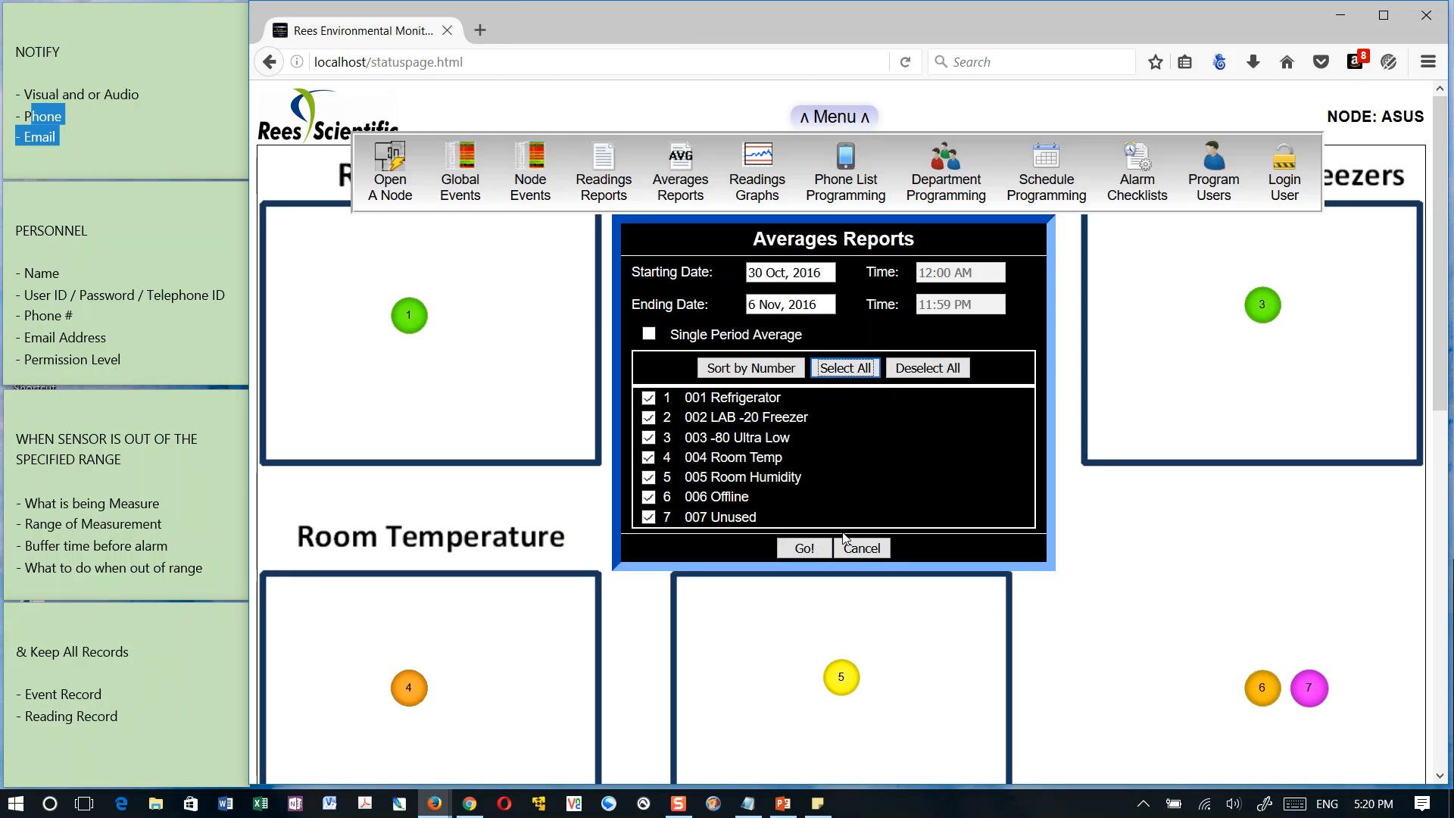
{"action": "left_click", "coordinate": [805, 548]}
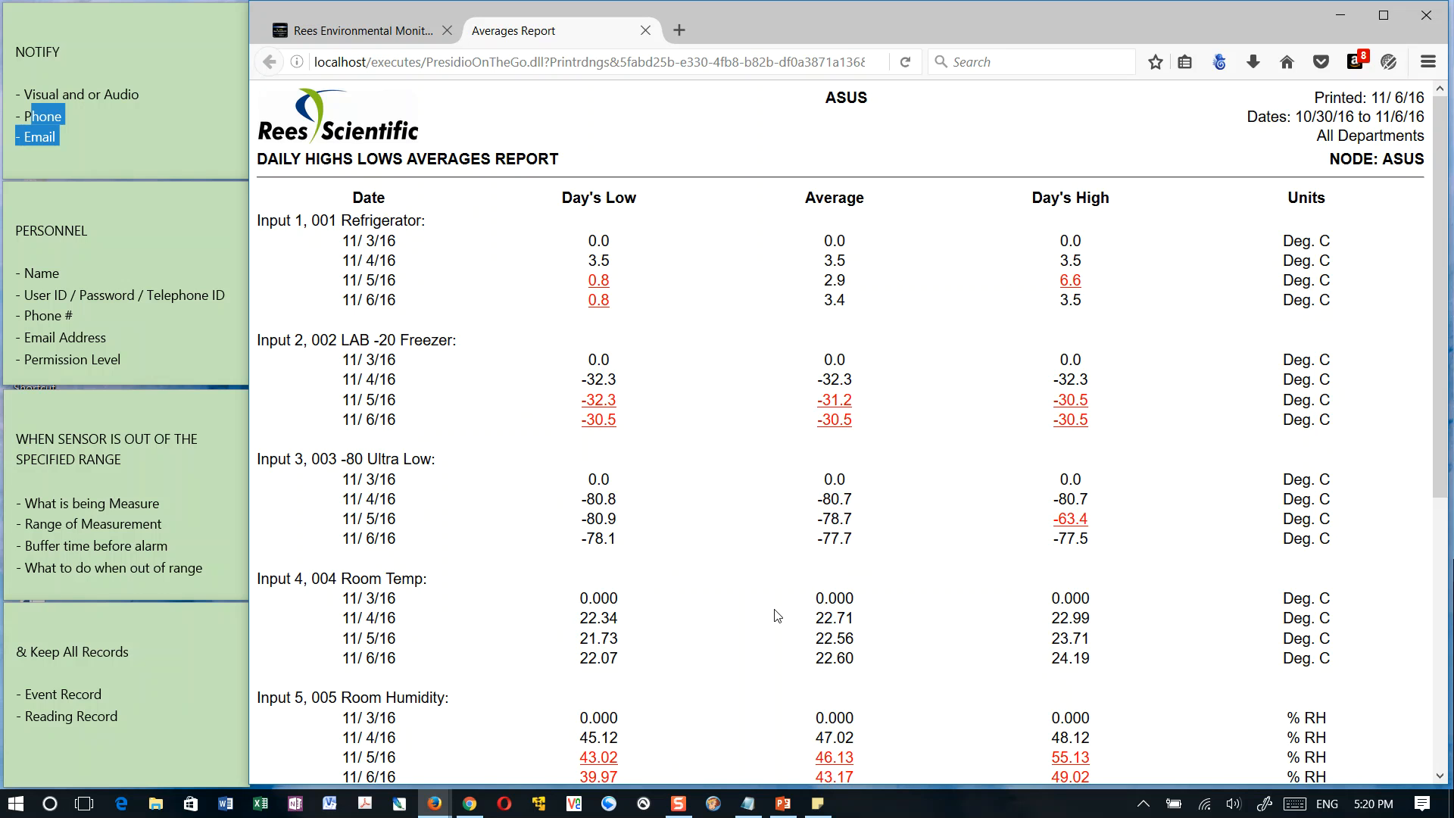
{"action": "scroll", "coordinate": [777, 615], "scroll_direction": "down", "scroll_amount": 4}
{"action": "scroll", "coordinate": [776, 615], "scroll_direction": "up", "scroll_amount": 4}
{"action": "scroll", "coordinate": [1020, 716], "scroll_direction": "down", "scroll_amount": 6}
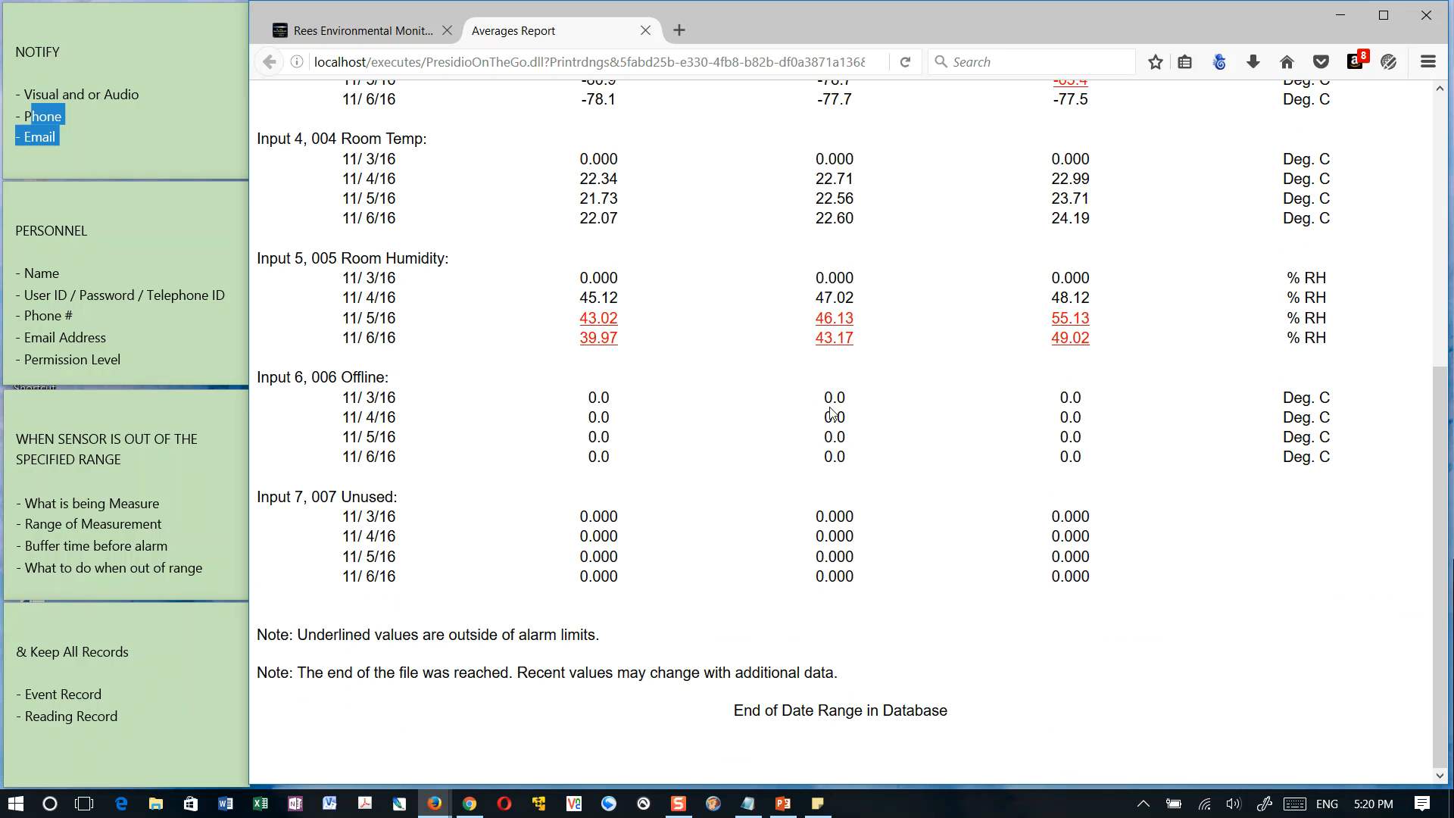
{"action": "scroll", "coordinate": [831, 404], "scroll_direction": "up", "scroll_amount": 6}
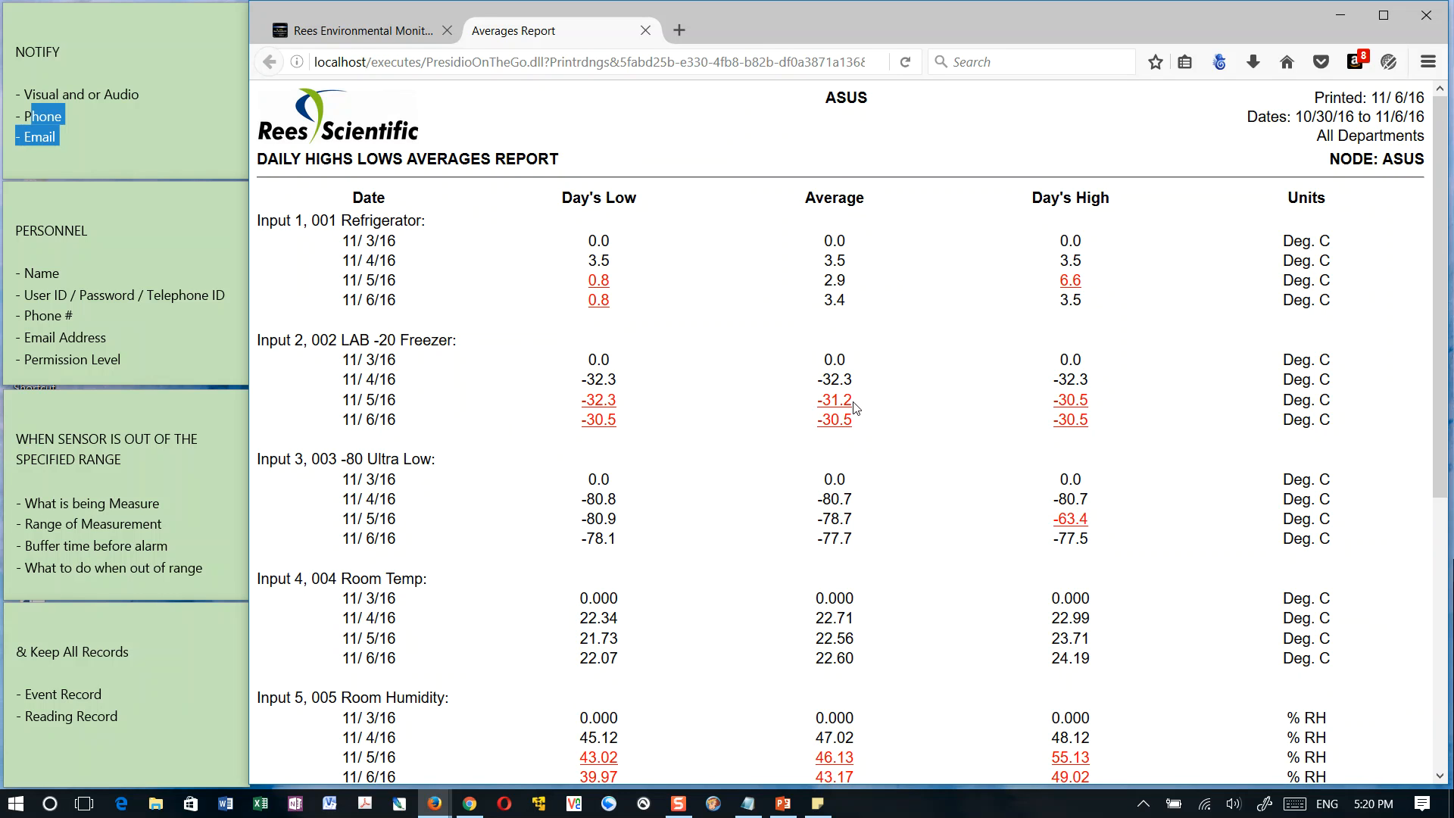
Examine the 11/5/16 average and low of 002 LAB -20 Freezer, and close the report and the averages report settings
{"action": "left_click_drag", "start_coordinate": [822, 400], "coordinate": [865, 405]}
{"action": "left_click", "coordinate": [864, 406]}
{"action": "double_click", "coordinate": [598, 400]}
{"action": "left_click", "coordinate": [646, 31]}
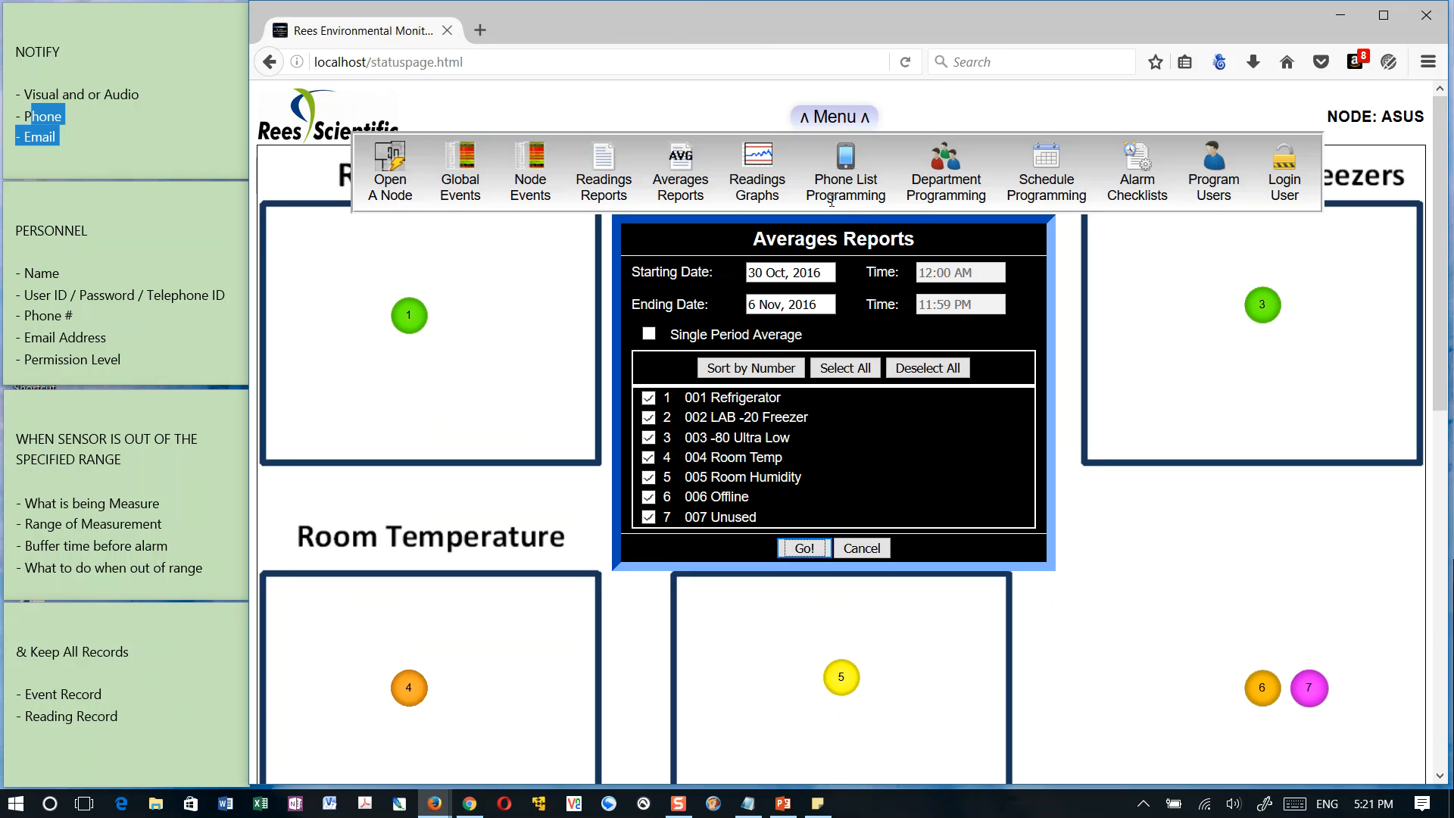
{"action": "left_click", "coordinate": [862, 548]}
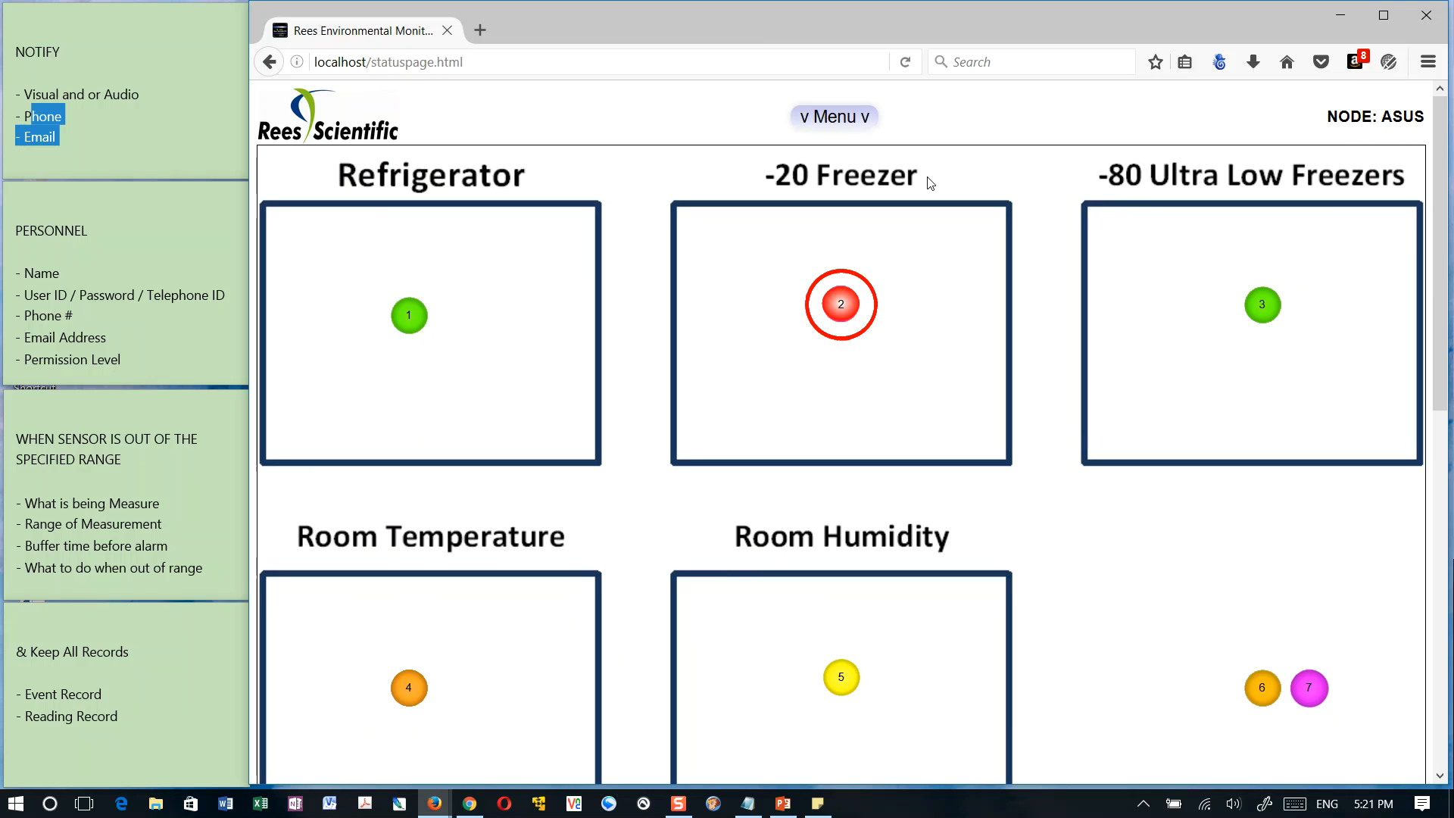
Open the input graphs settings and try to graph the readings of all seven inputs
{"action": "mouse_move", "coordinate": [671, 184]}
{"action": "left_click", "coordinate": [765, 162]}
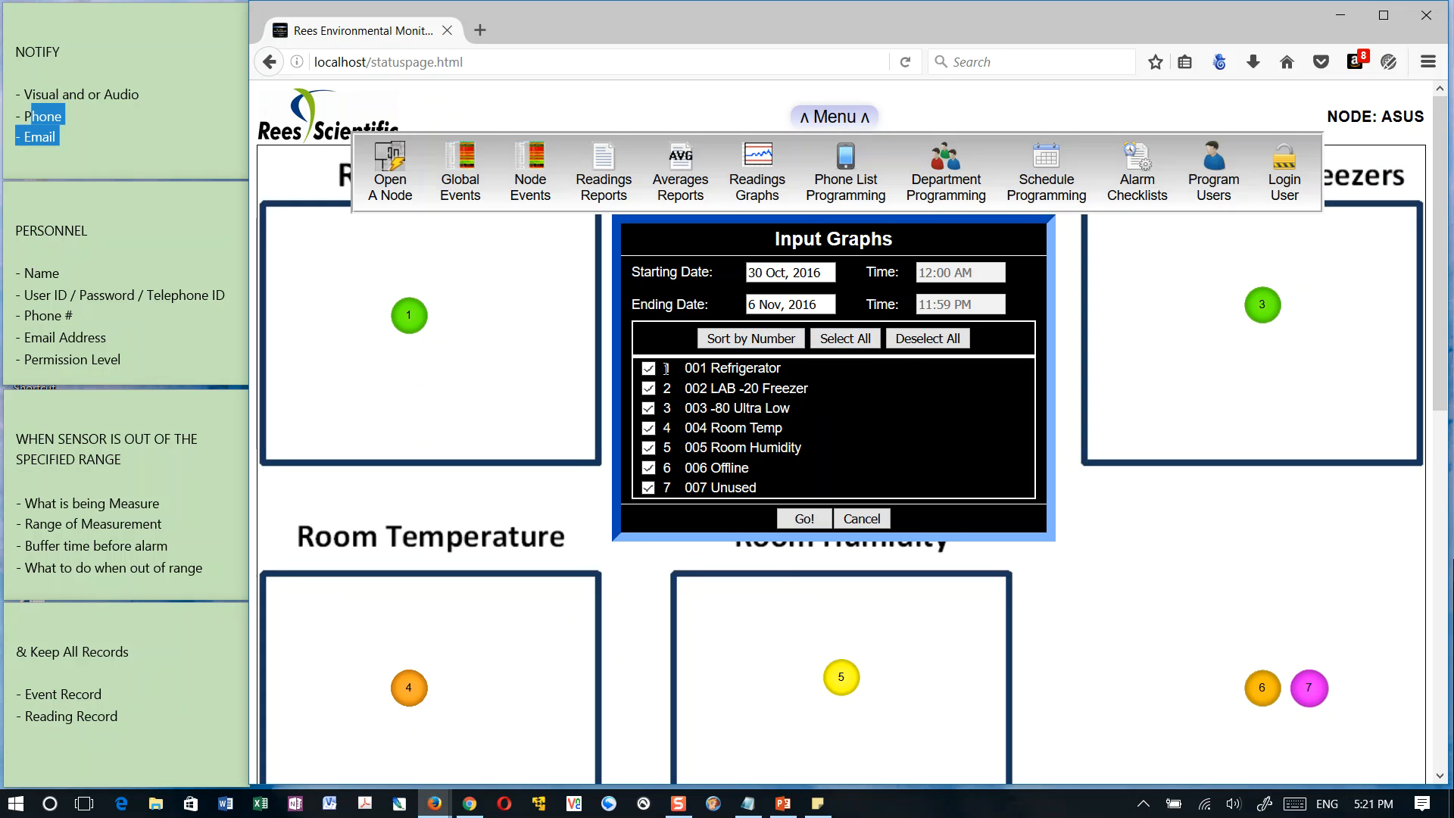
{"action": "left_click", "coordinate": [805, 520]}
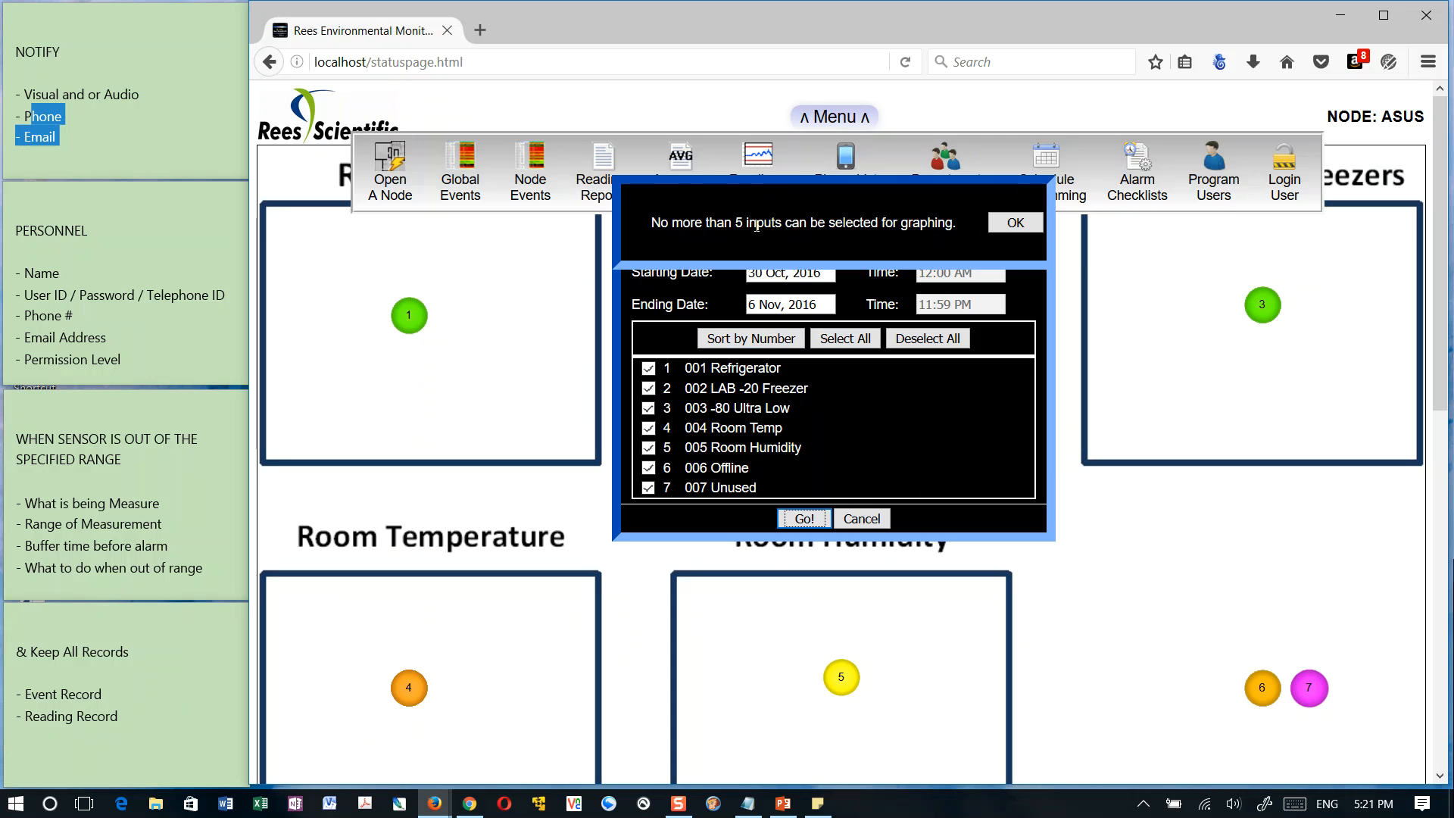
{"action": "left_click", "coordinate": [1008, 222]}
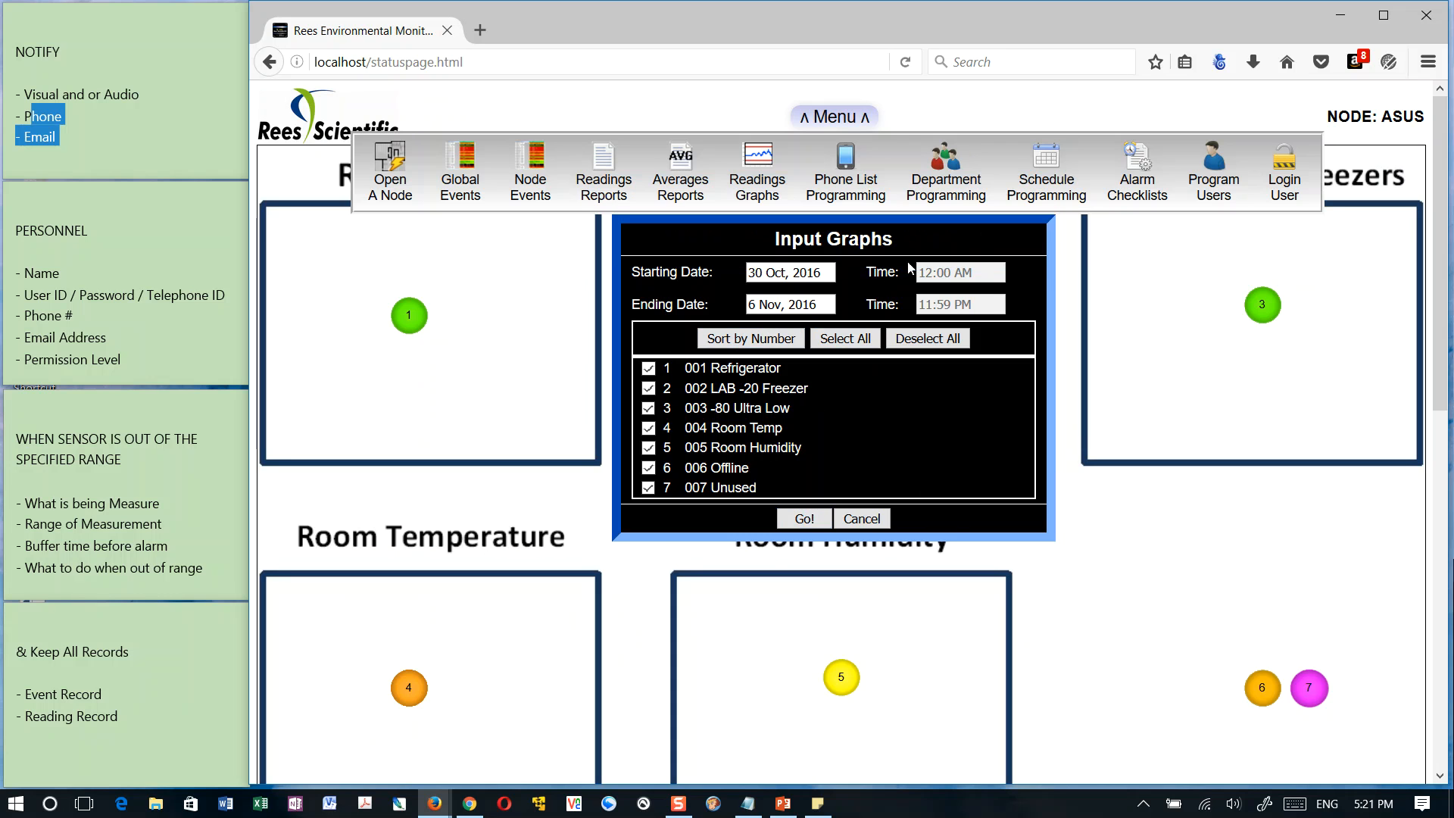
Restrict the graph selection to 001 Refrigerator, 002 LAB -20 Freezer, 003 -80 Ultra Low, 004 Room Temp and 005 Room Humidity
{"action": "left_click", "coordinate": [928, 339]}
{"action": "left_click", "coordinate": [648, 389]}
{"action": "left_click", "coordinate": [648, 368]}
{"action": "left_click", "coordinate": [648, 409]}
{"action": "left_click", "coordinate": [649, 428]}
{"action": "left_click", "coordinate": [648, 447]}
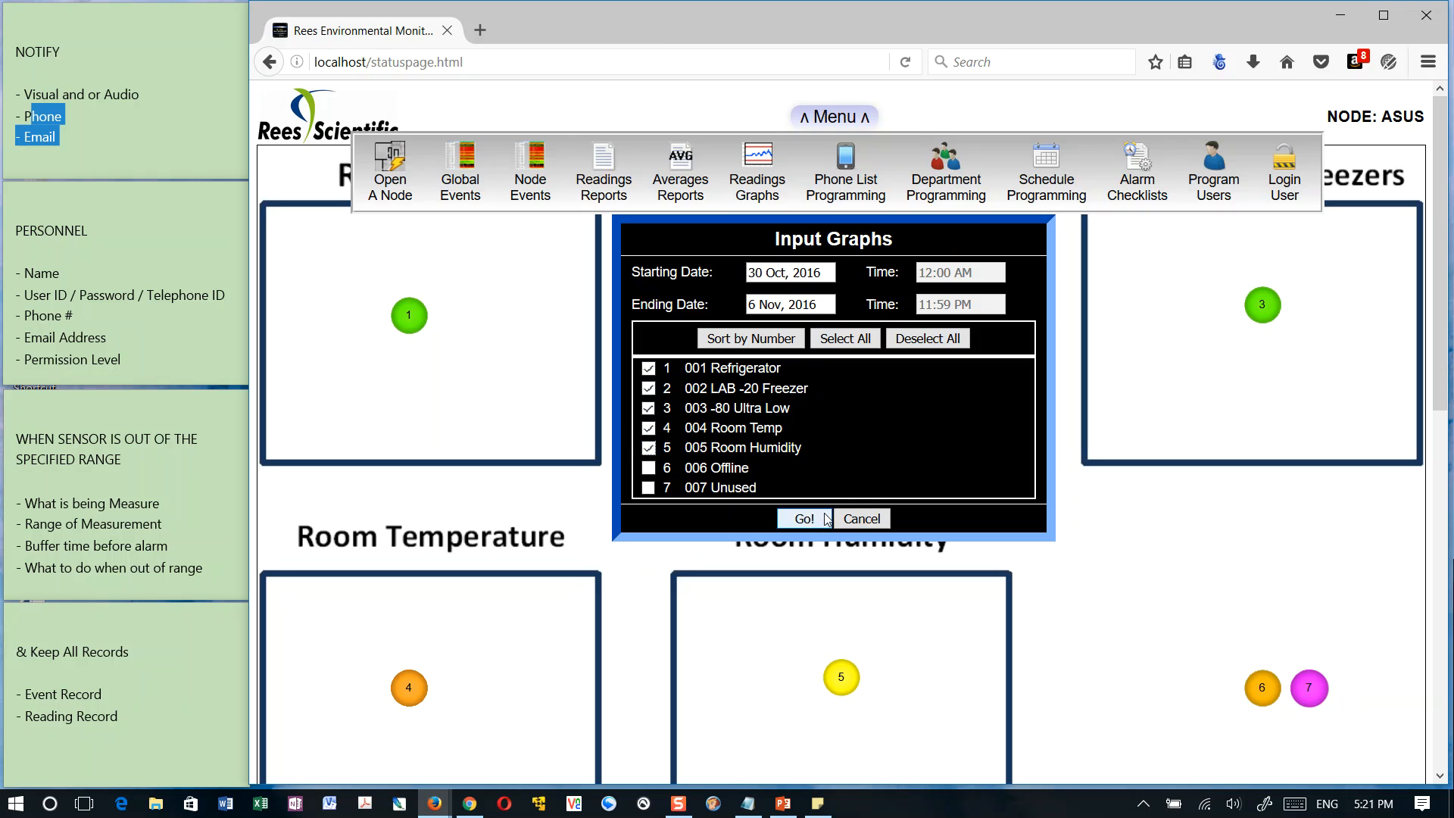
Generate the readings graph for the five selected inputs, look over the plotted curves, and close the graph
{"action": "left_click", "coordinate": [805, 519]}
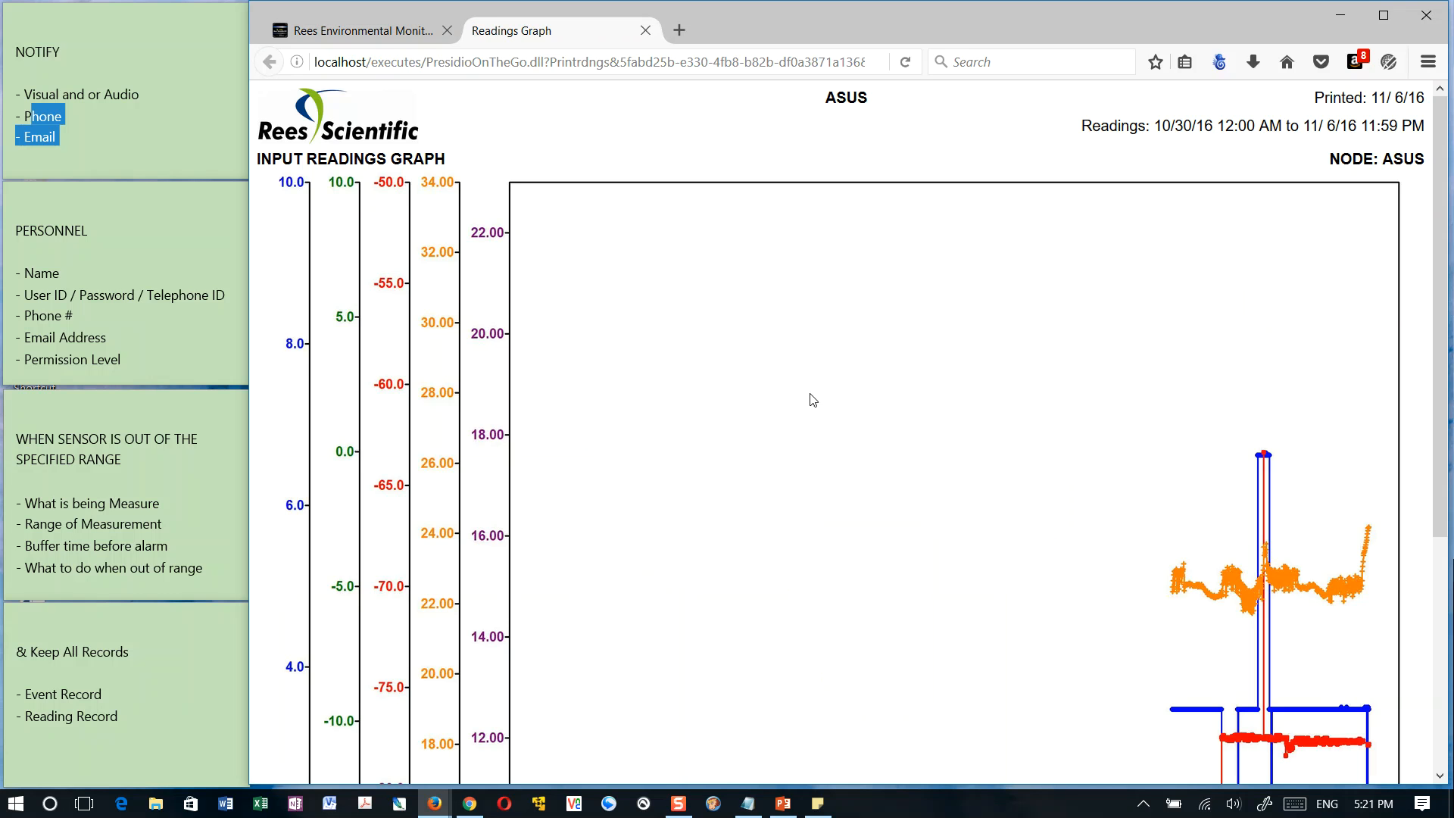
{"action": "scroll", "coordinate": [1058, 515], "scroll_direction": "down", "scroll_amount": 3}
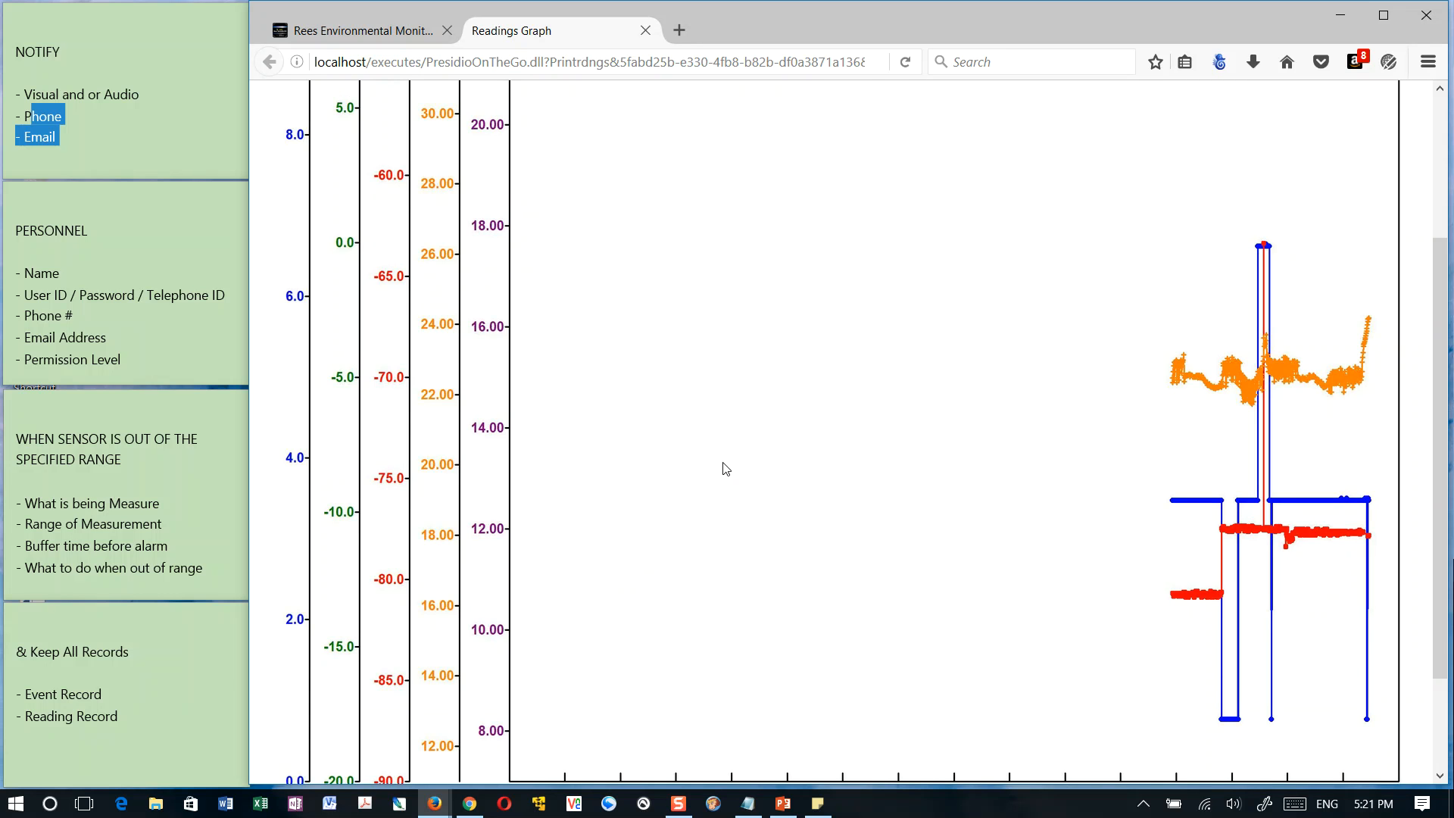
{"action": "scroll", "coordinate": [1005, 686], "scroll_direction": "down", "scroll_amount": 3}
{"action": "scroll", "coordinate": [1006, 684], "scroll_direction": "up", "scroll_amount": 6}
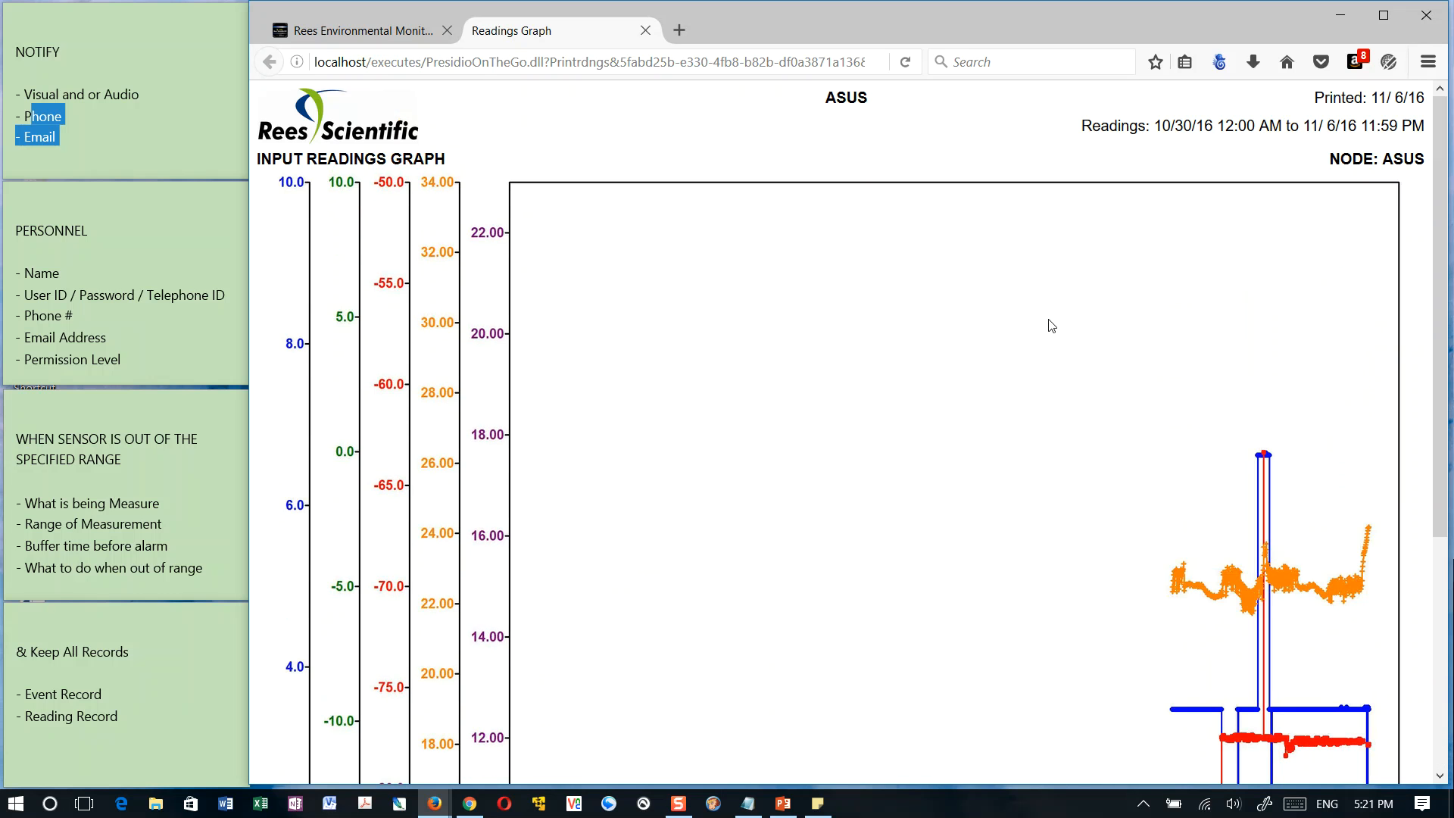
{"action": "left_click", "coordinate": [645, 30]}
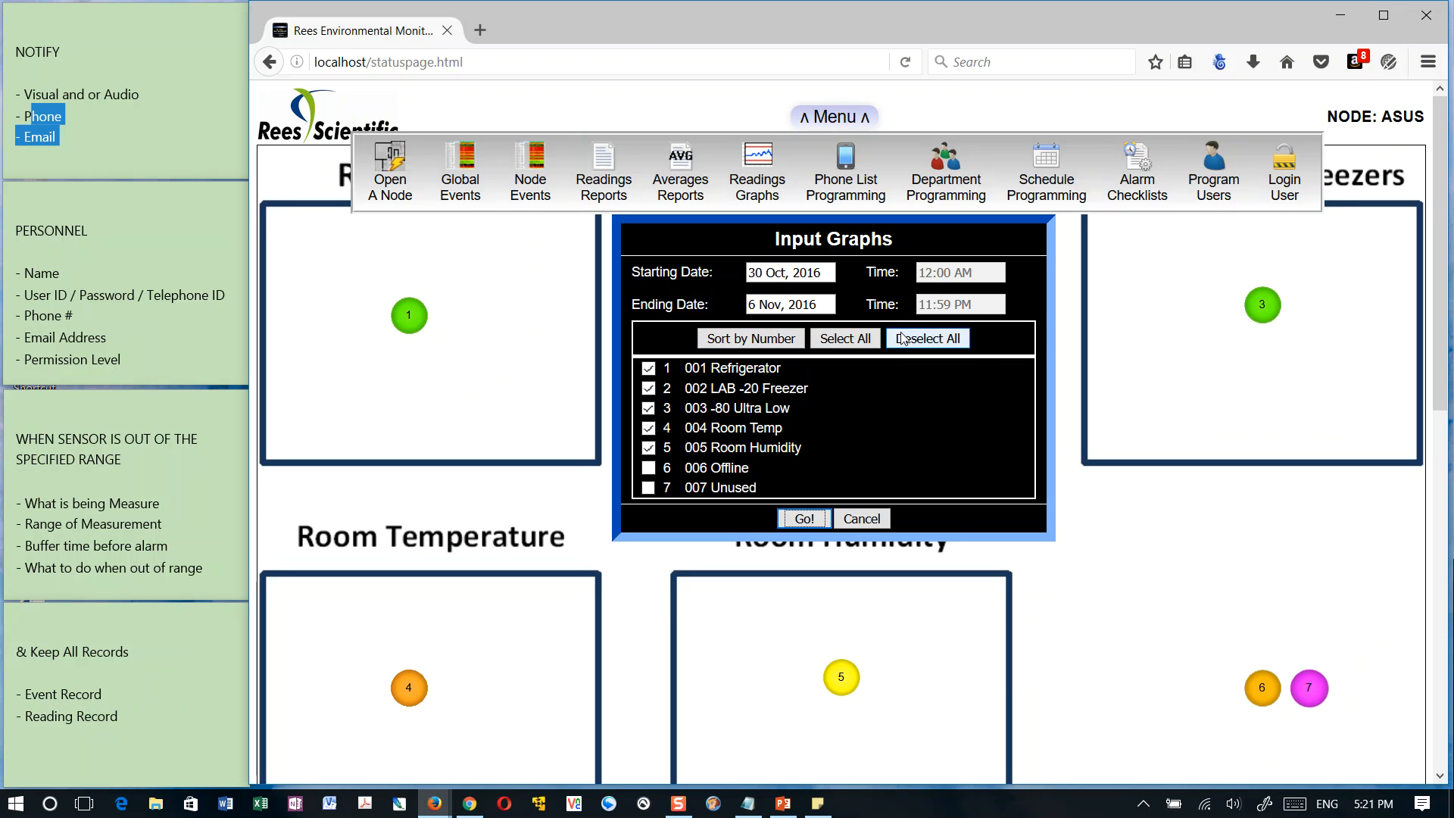
Clear the input selection, select only 001 Refrigerator, and generate its readings graph
{"action": "left_click", "coordinate": [928, 338]}
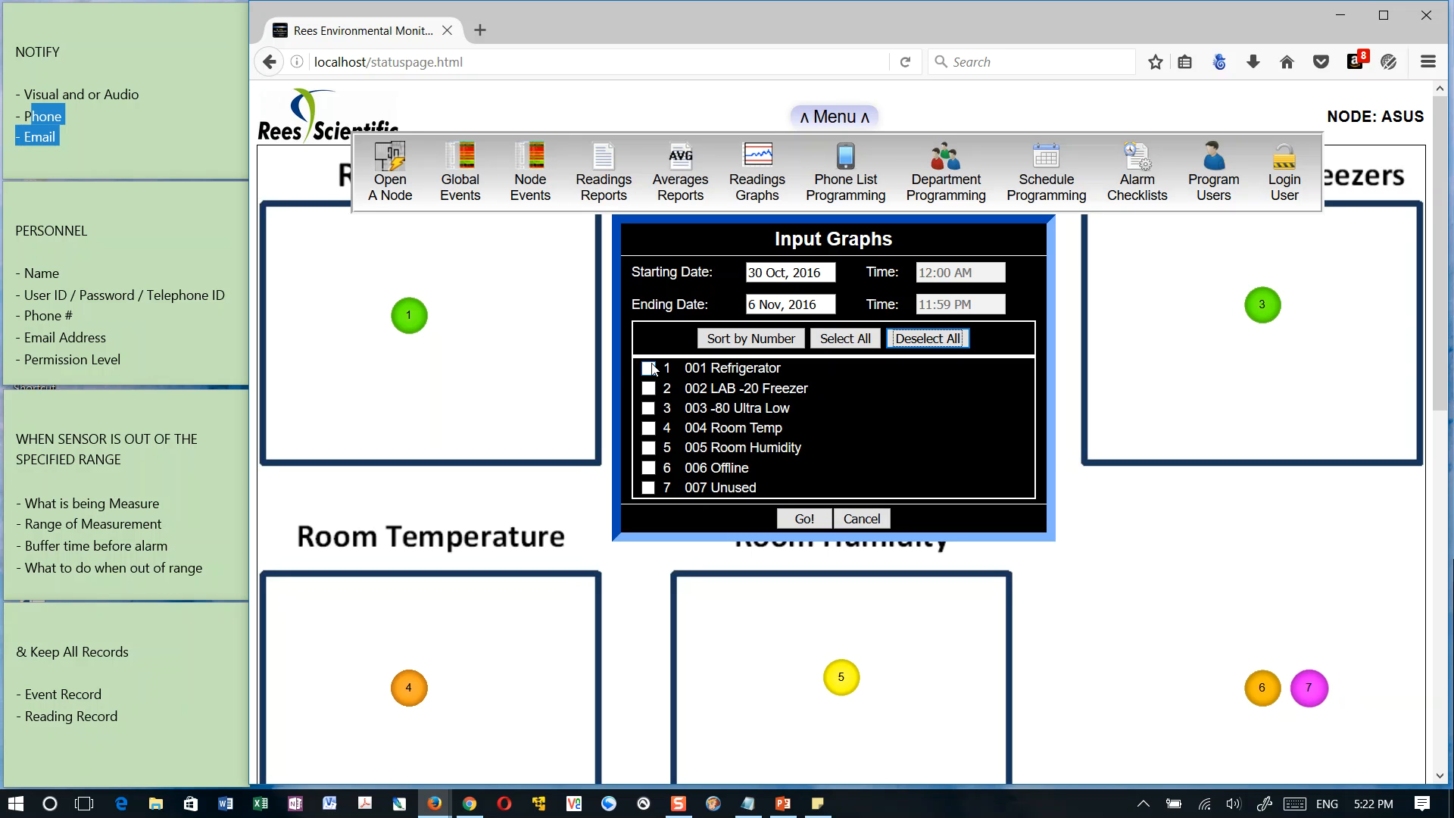
{"action": "left_click", "coordinate": [649, 428]}
{"action": "left_click", "coordinate": [649, 429]}
{"action": "left_click", "coordinate": [649, 429]}
{"action": "left_click", "coordinate": [649, 408]}
{"action": "left_click", "coordinate": [648, 408]}
{"action": "left_click", "coordinate": [648, 428]}
{"action": "left_click", "coordinate": [648, 369]}
{"action": "left_click", "coordinate": [804, 519]}
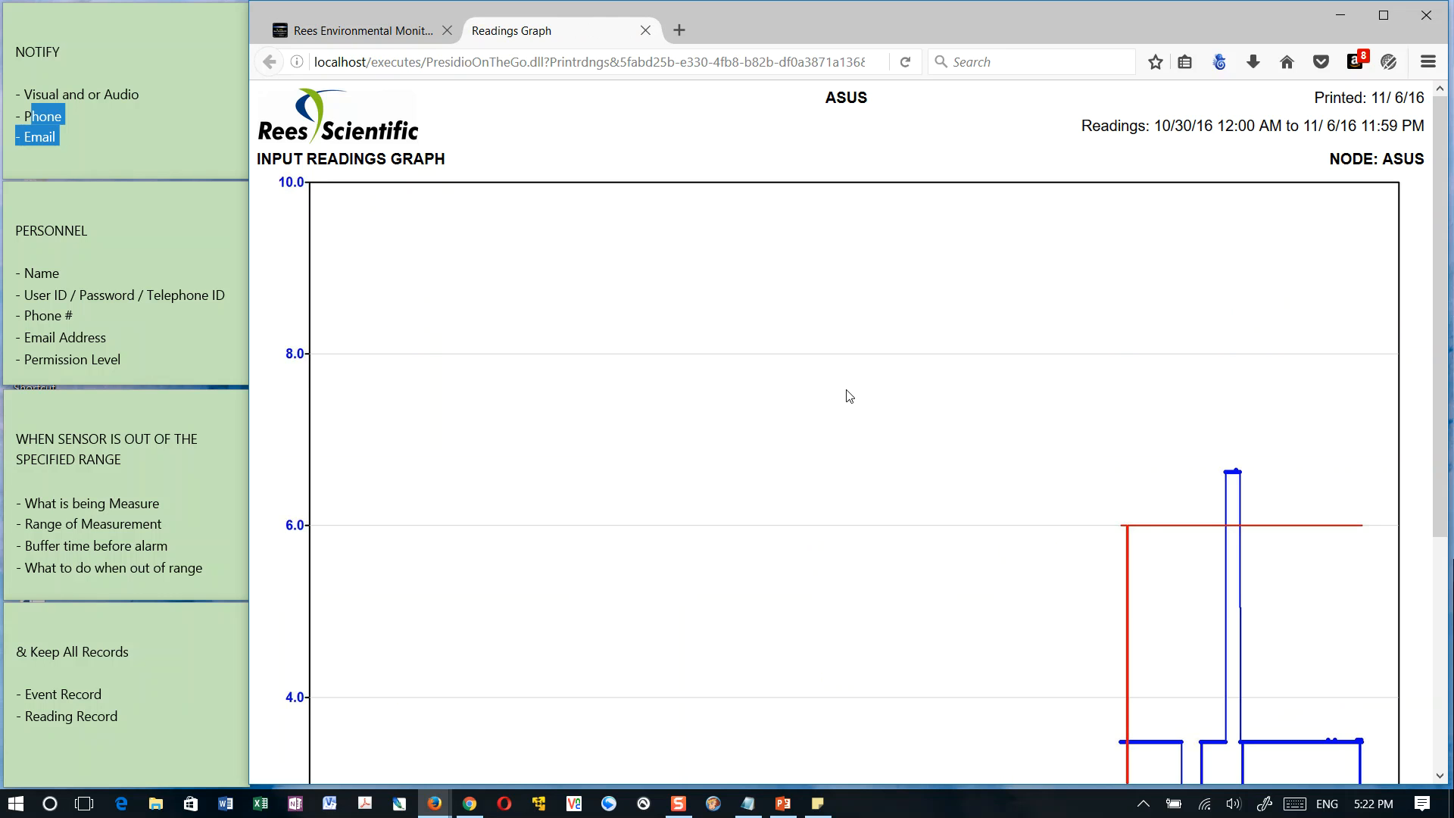
Examine the 001 Refrigerator readings against the alarm limits and close the graph
{"action": "scroll", "coordinate": [1087, 470], "scroll_direction": "down", "scroll_amount": 5}
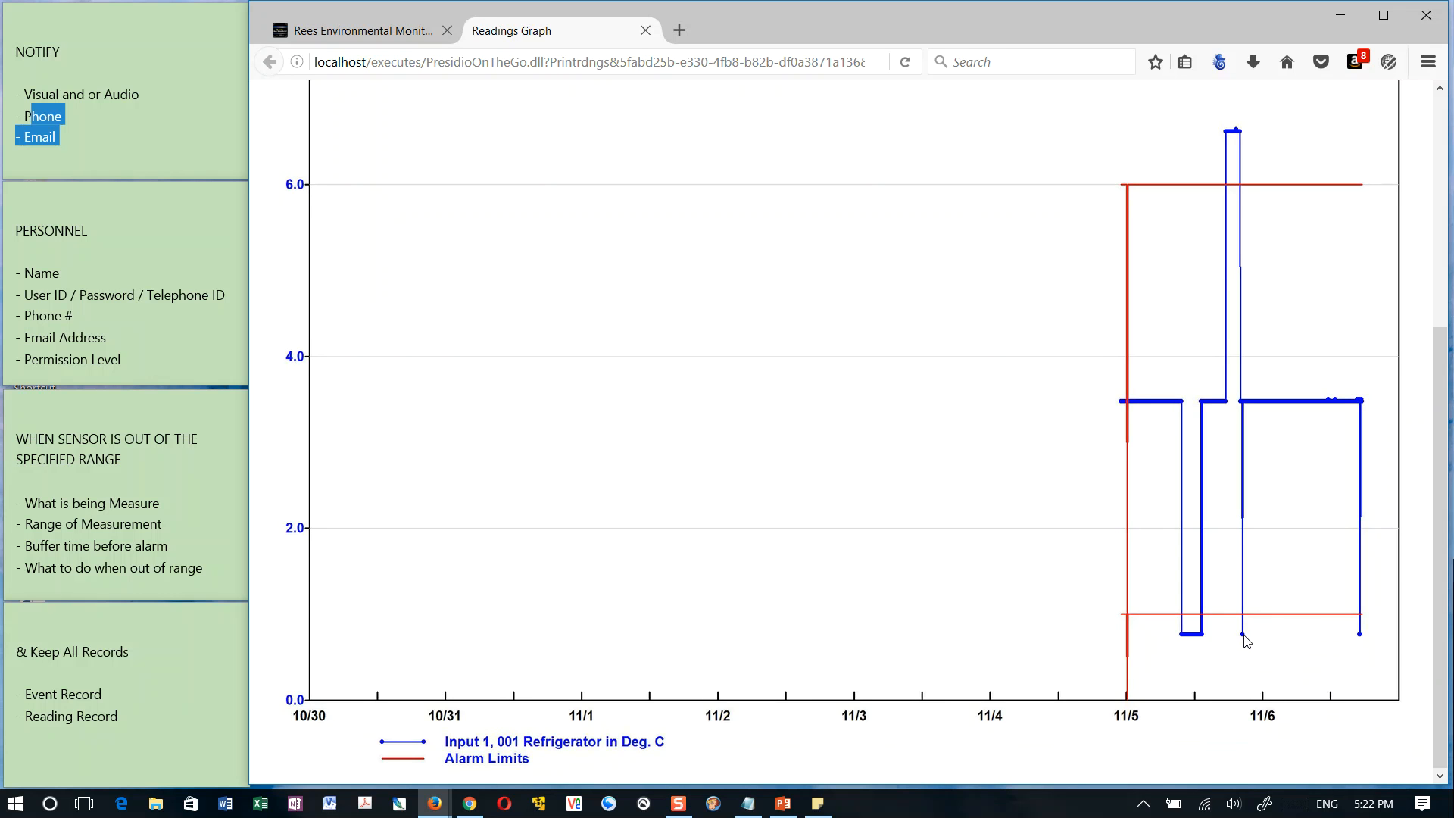
{"action": "scroll", "coordinate": [1246, 498], "scroll_direction": "up", "scroll_amount": 5}
{"action": "scroll", "coordinate": [1035, 616], "scroll_direction": "down", "scroll_amount": 3}
{"action": "scroll", "coordinate": [833, 178], "scroll_direction": "up", "scroll_amount": 3}
{"action": "left_click", "coordinate": [646, 30]}
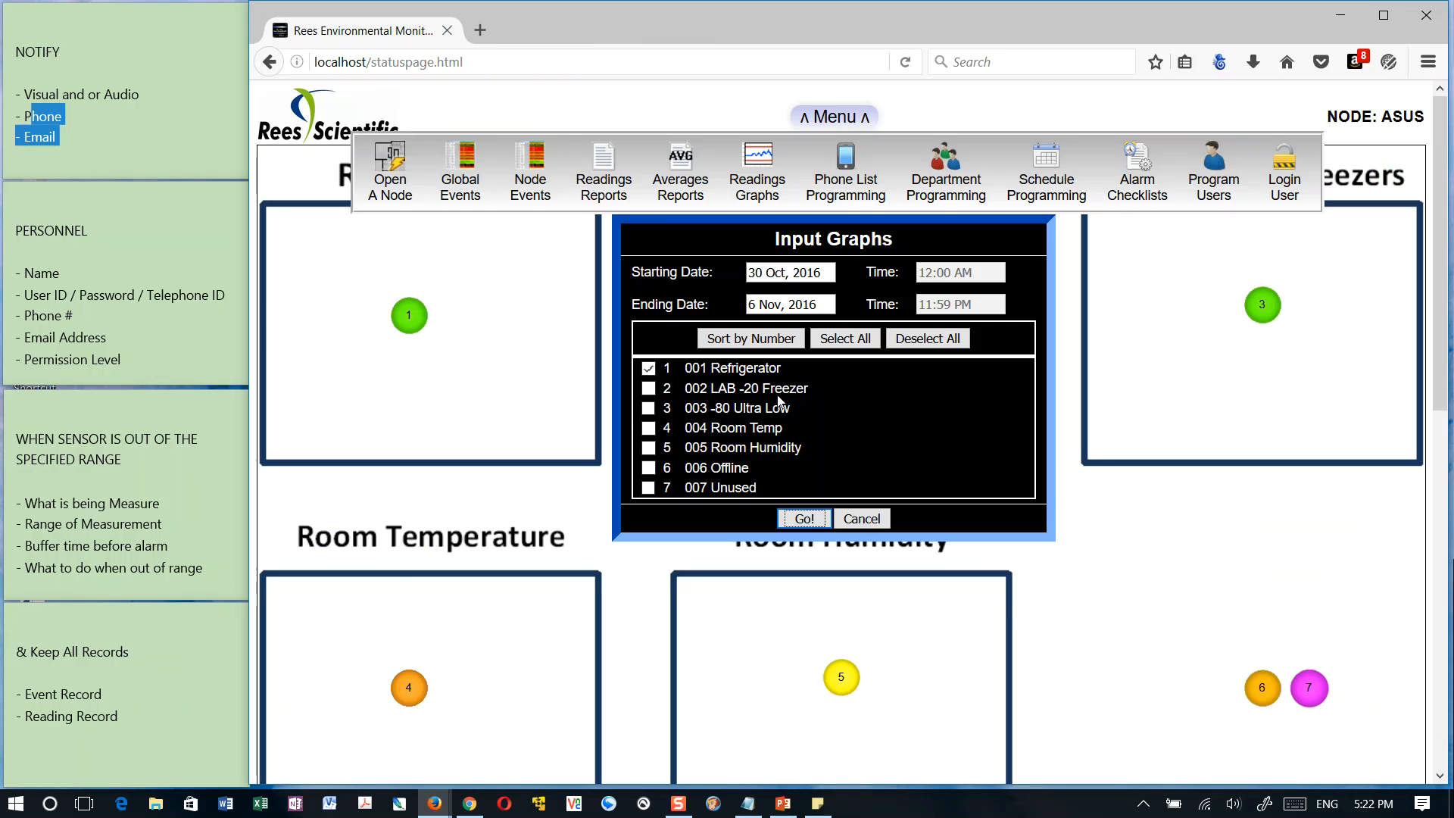
Graph only the 004 Room Temp readings, compare them with the alarm limits, and close the graph
{"action": "left_click", "coordinate": [649, 370]}
{"action": "left_click", "coordinate": [650, 429]}
{"action": "left_click", "coordinate": [804, 520]}
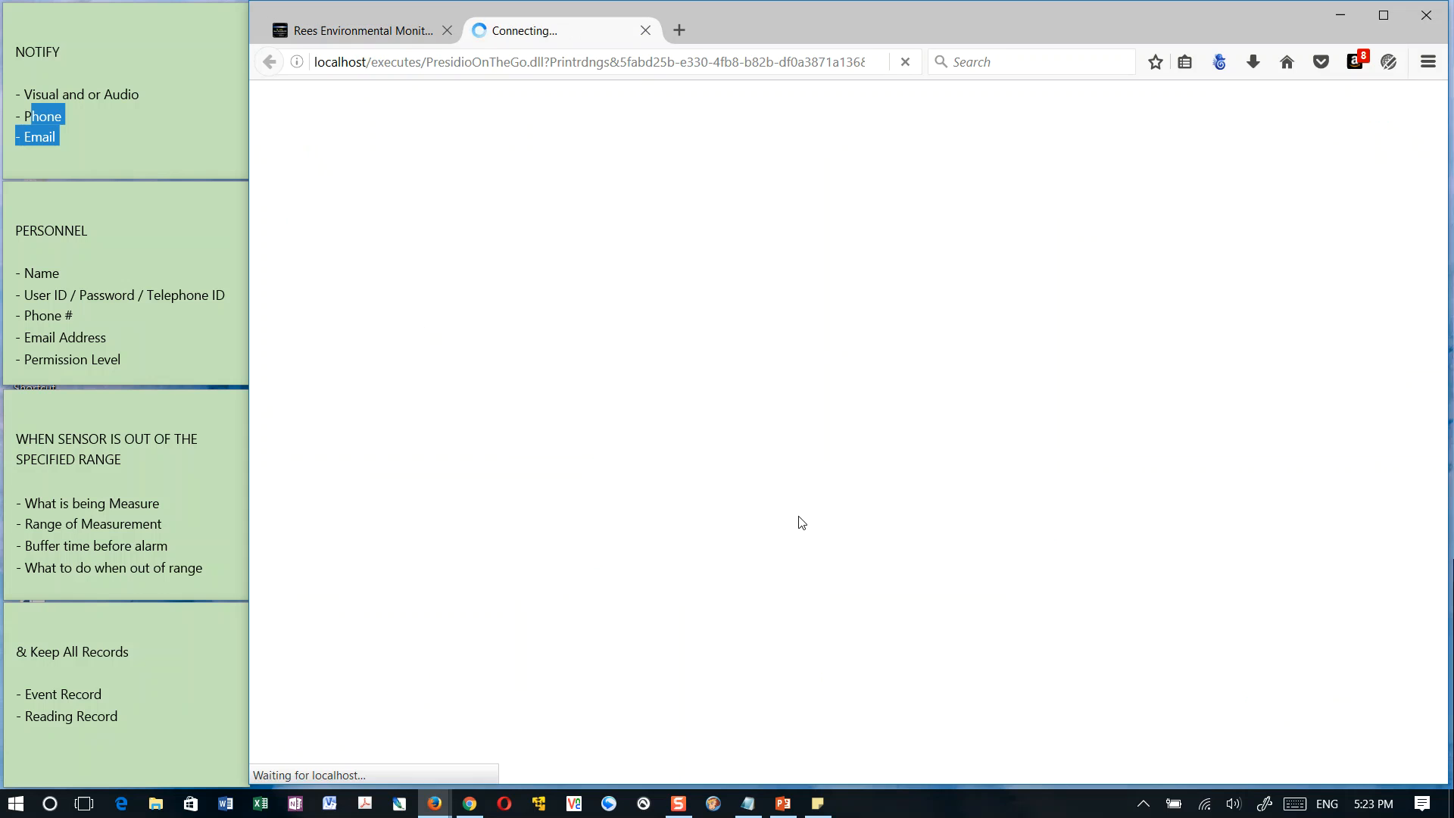
{"action": "scroll", "coordinate": [819, 495], "scroll_direction": "down", "scroll_amount": 3}
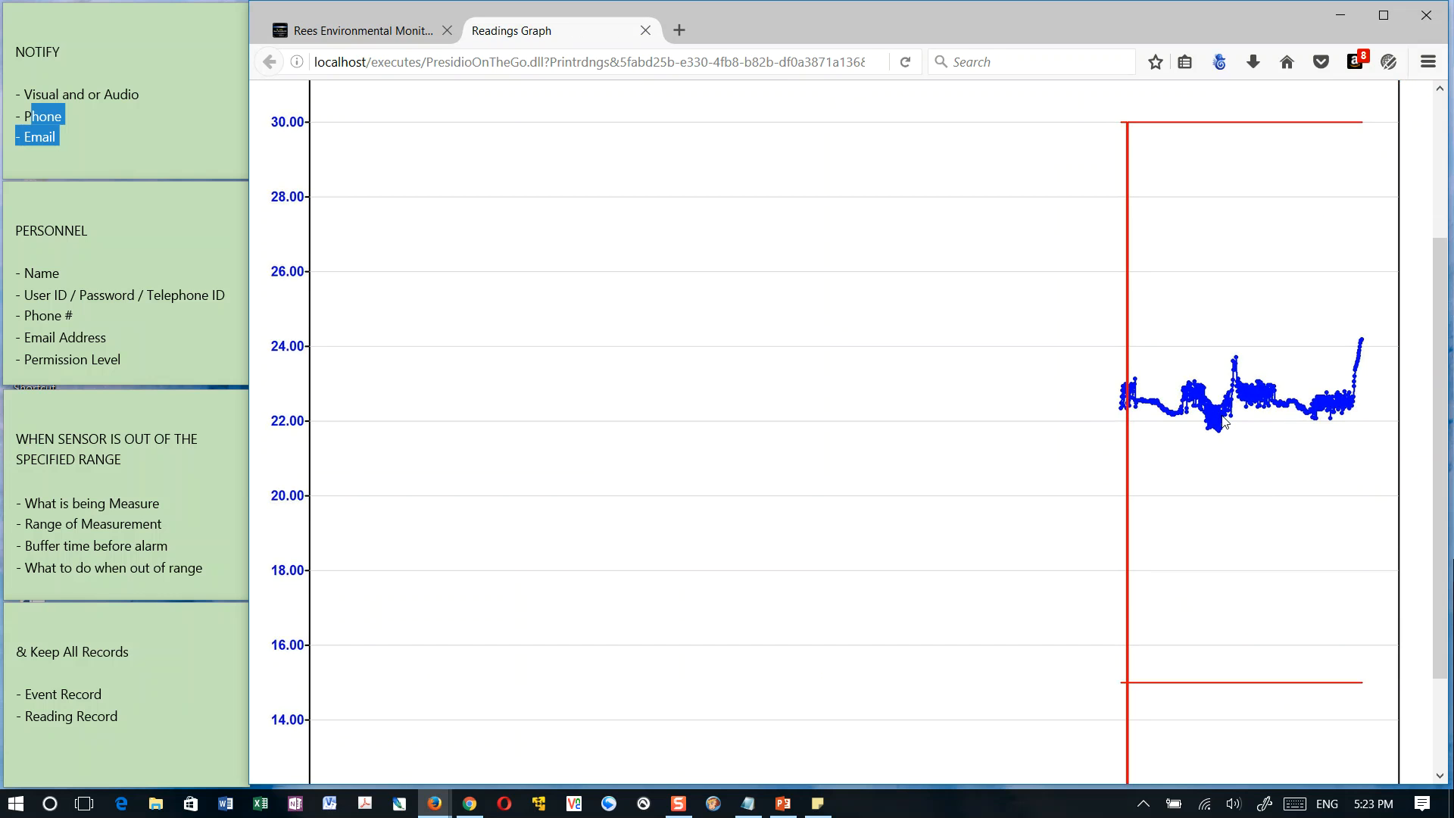
{"action": "scroll", "coordinate": [1014, 387], "scroll_direction": "up", "scroll_amount": 3}
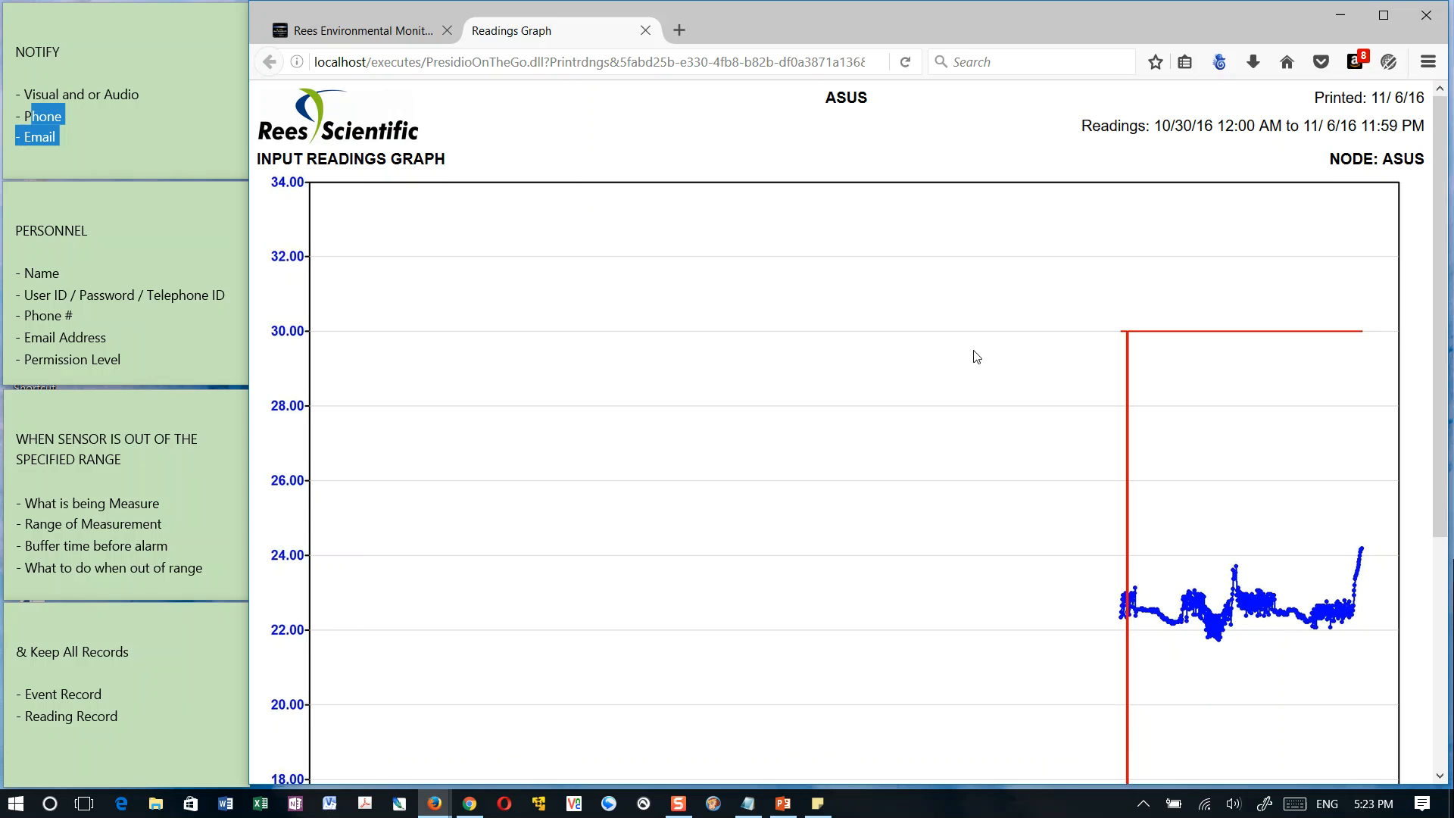
{"action": "left_click", "coordinate": [646, 31]}
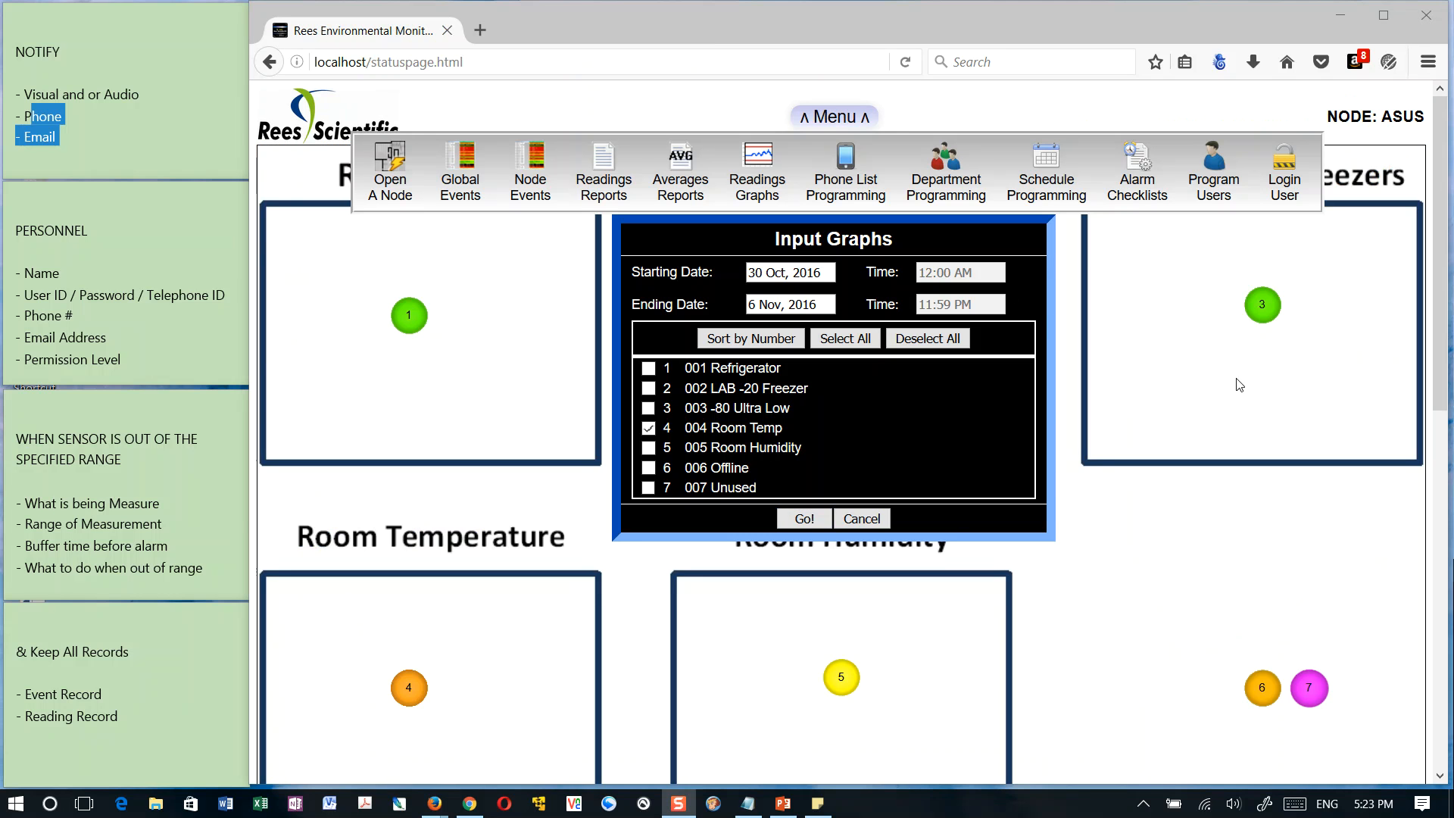
Close the input graphs settings and look over the main menu and the options available for the 001 Refrigerator sensor
{"action": "left_click", "coordinate": [1183, 401]}
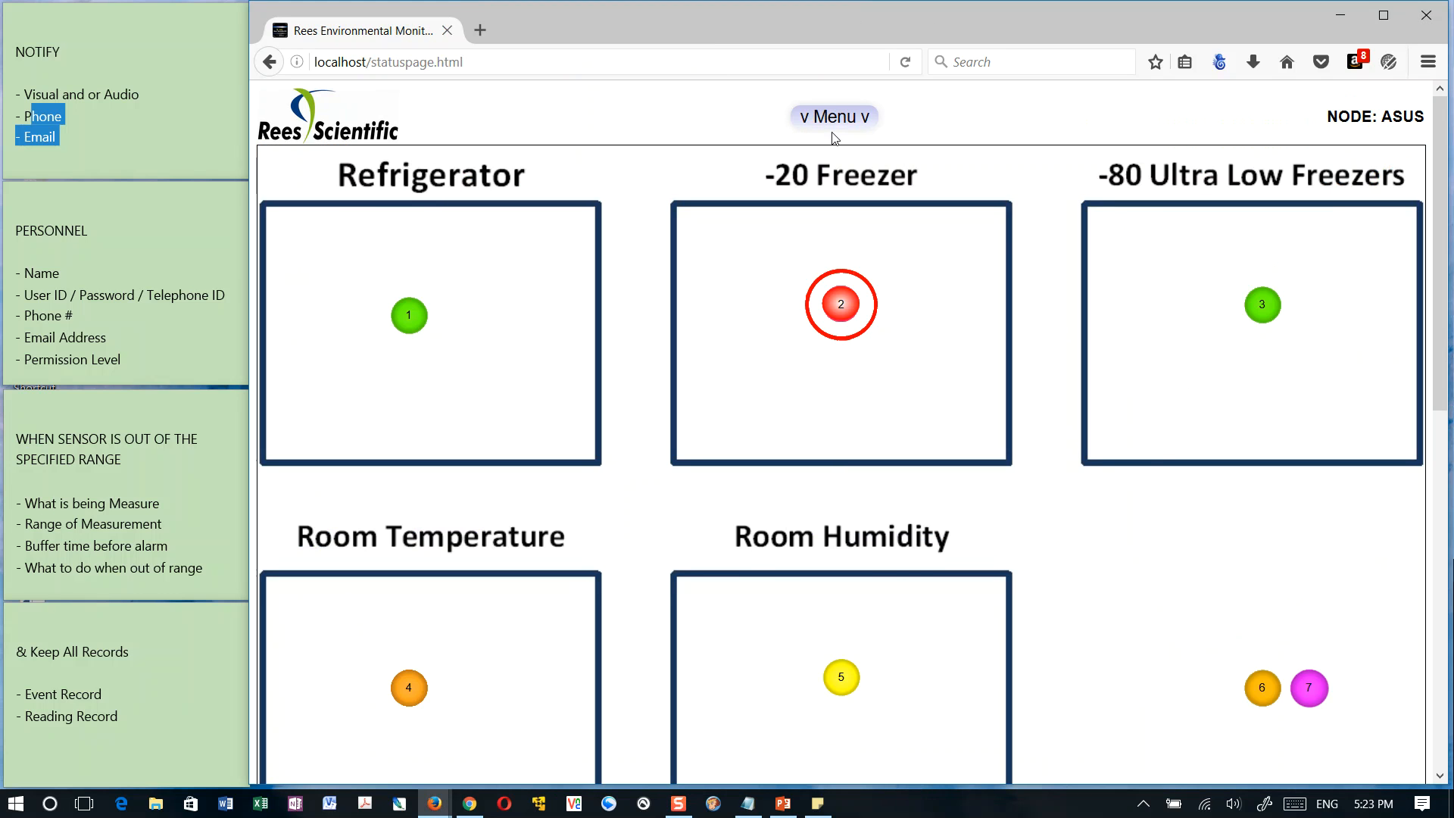
{"action": "left_click", "coordinate": [838, 119]}
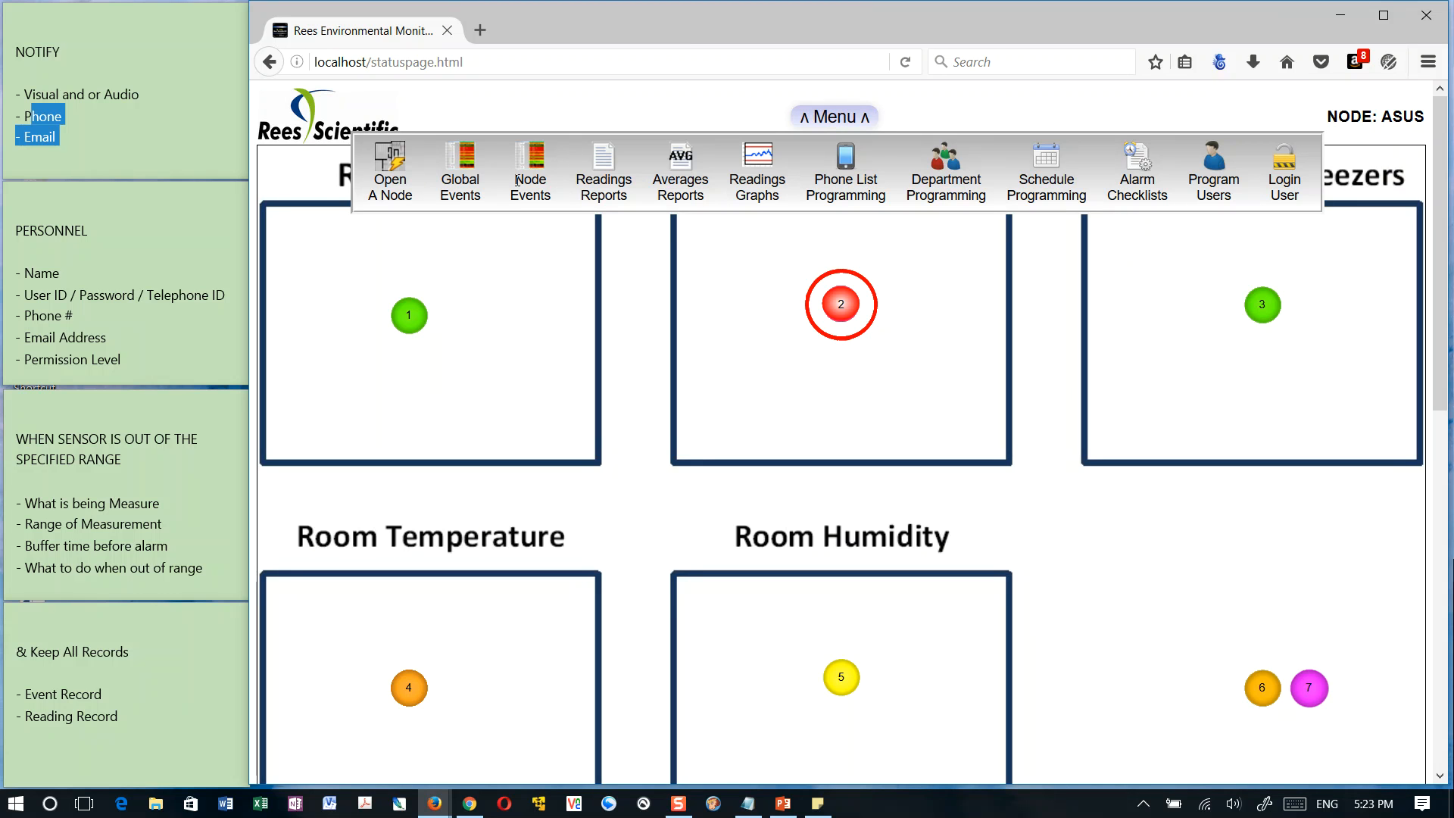
{"action": "left_click", "coordinate": [726, 328]}
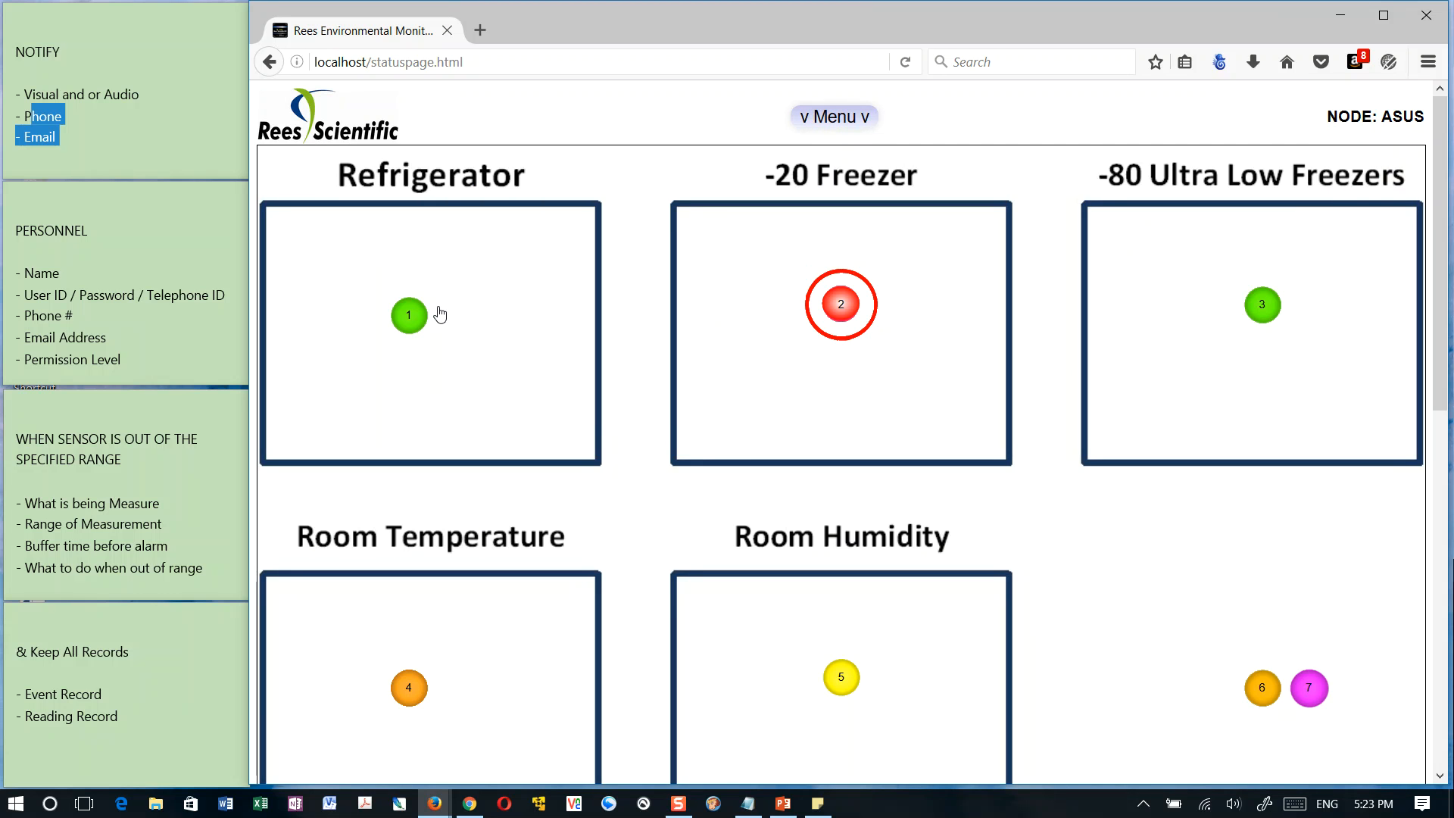
{"action": "left_click", "coordinate": [416, 320]}
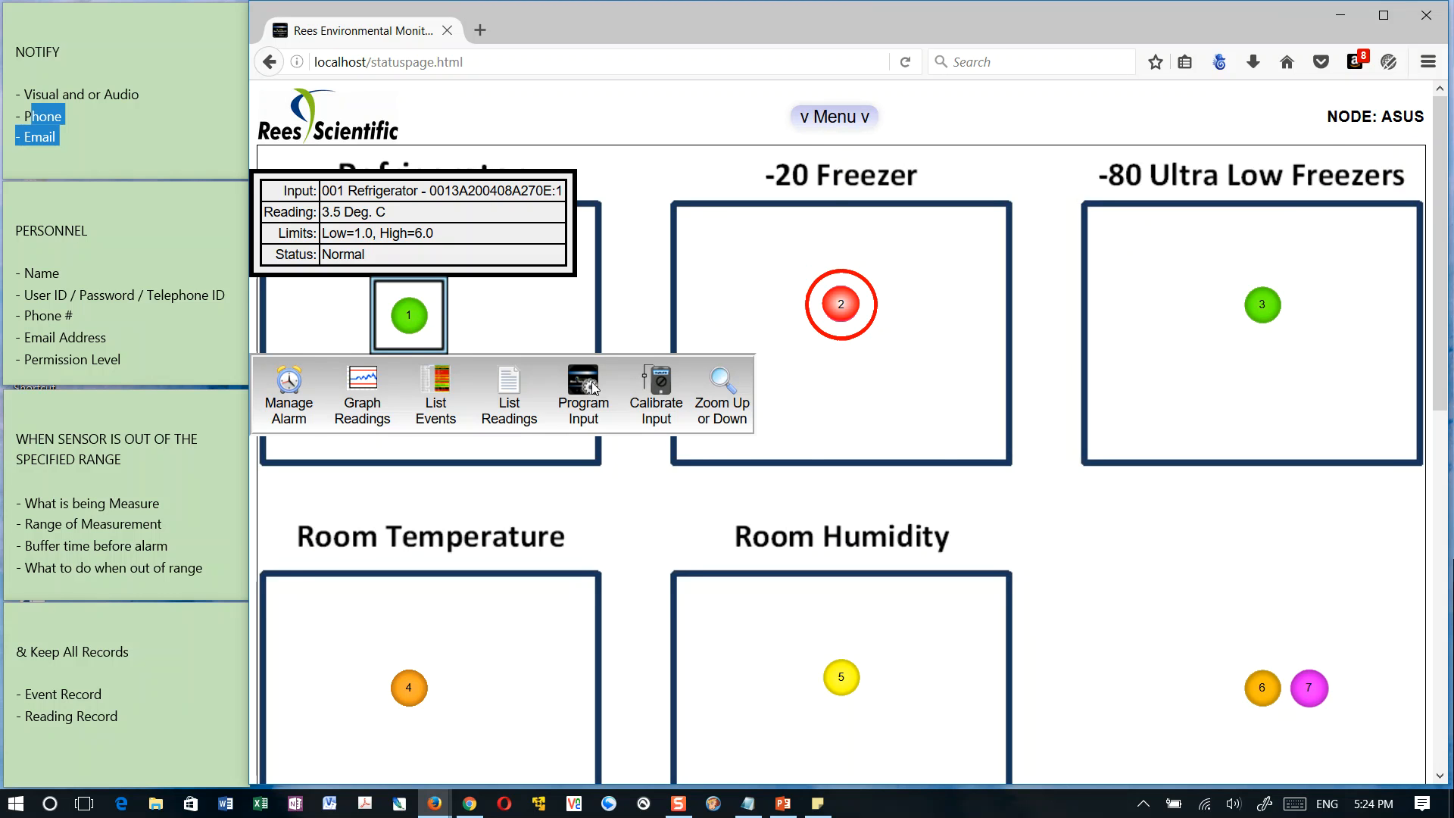
{"action": "left_click", "coordinate": [851, 117]}
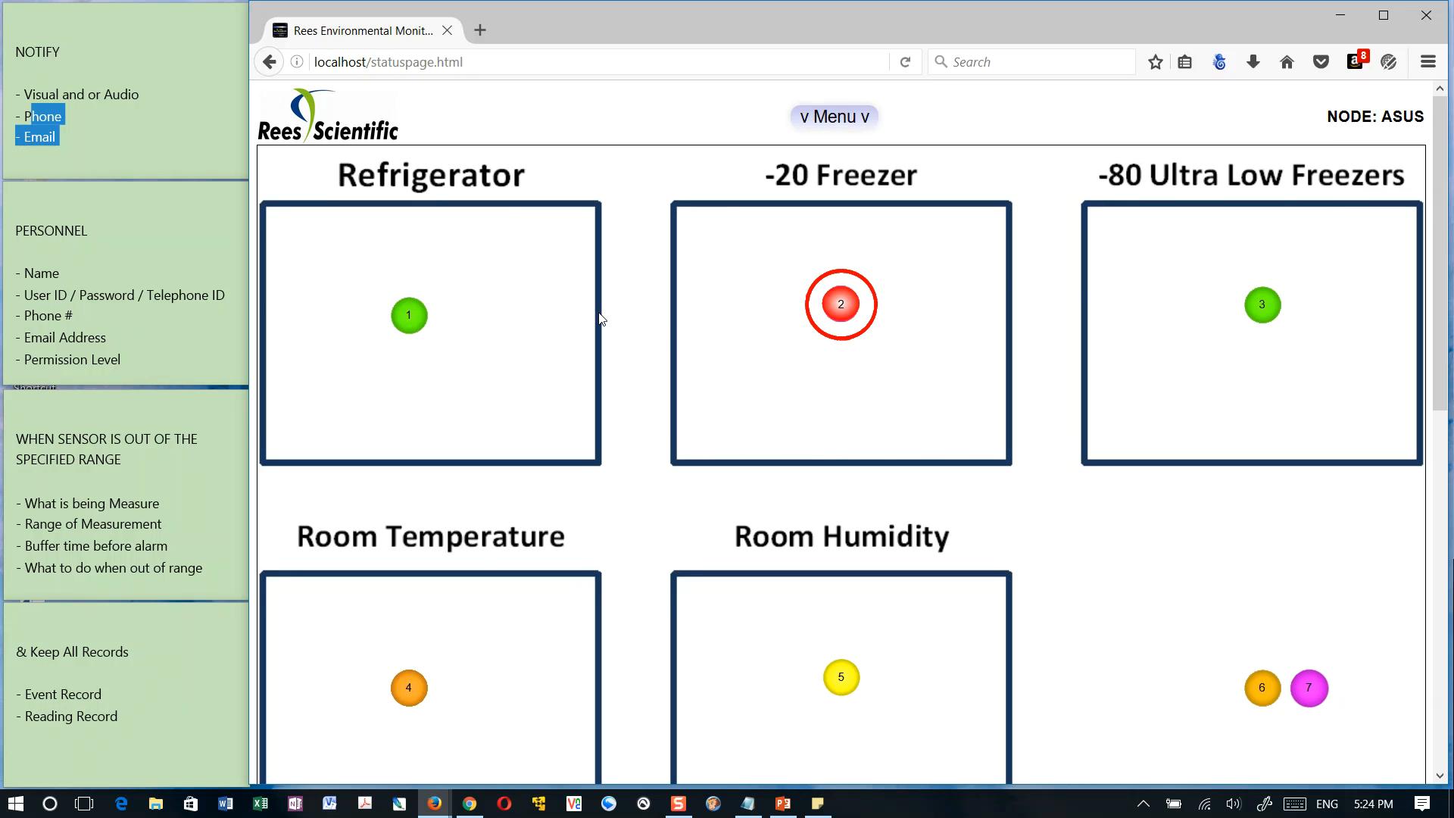
Review the alarm management options of 001 Refrigerator, choosing to inhibit for a number of hours, and cancel
{"action": "left_click", "coordinate": [412, 319]}
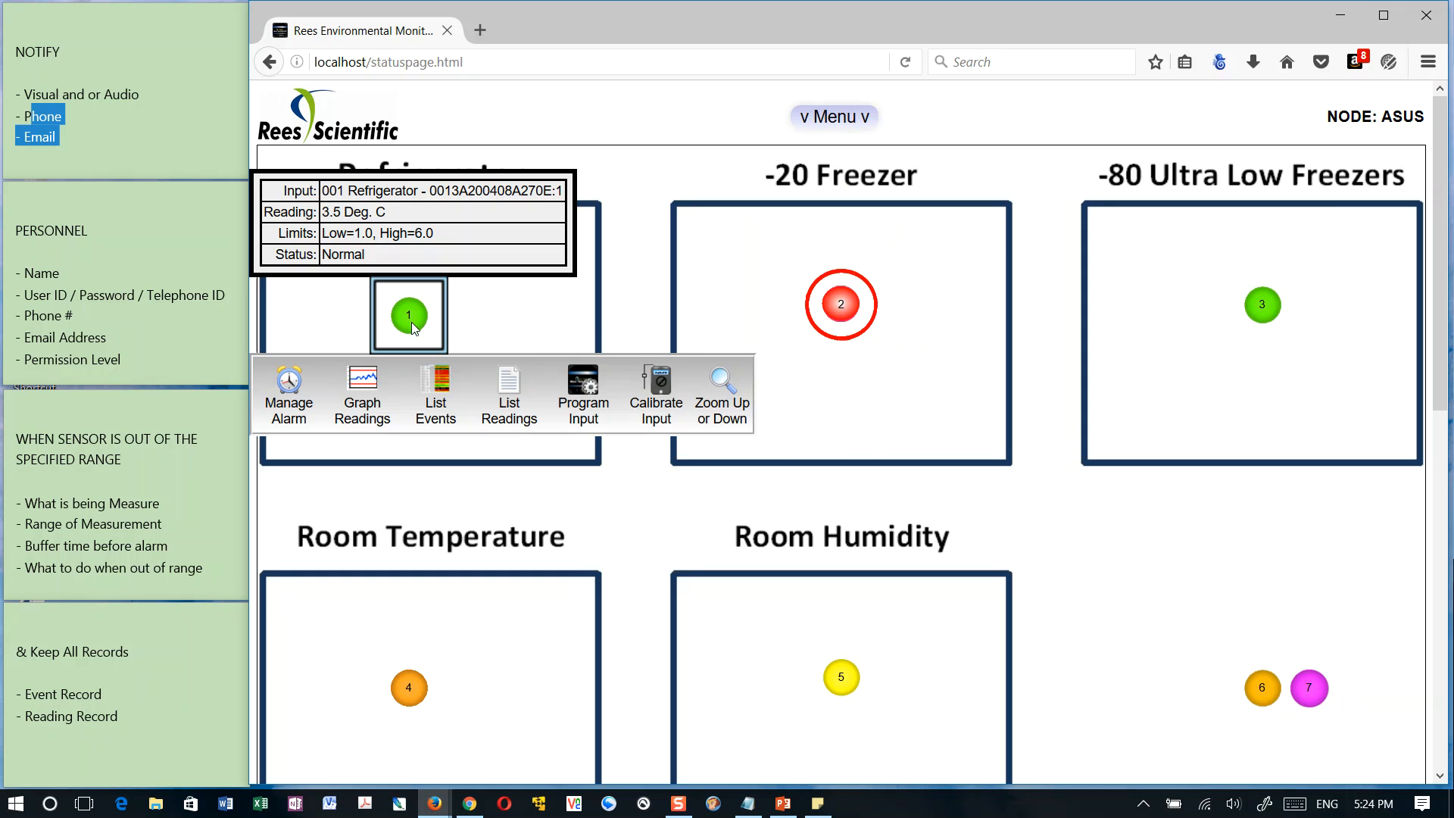
{"action": "left_click", "coordinate": [290, 387]}
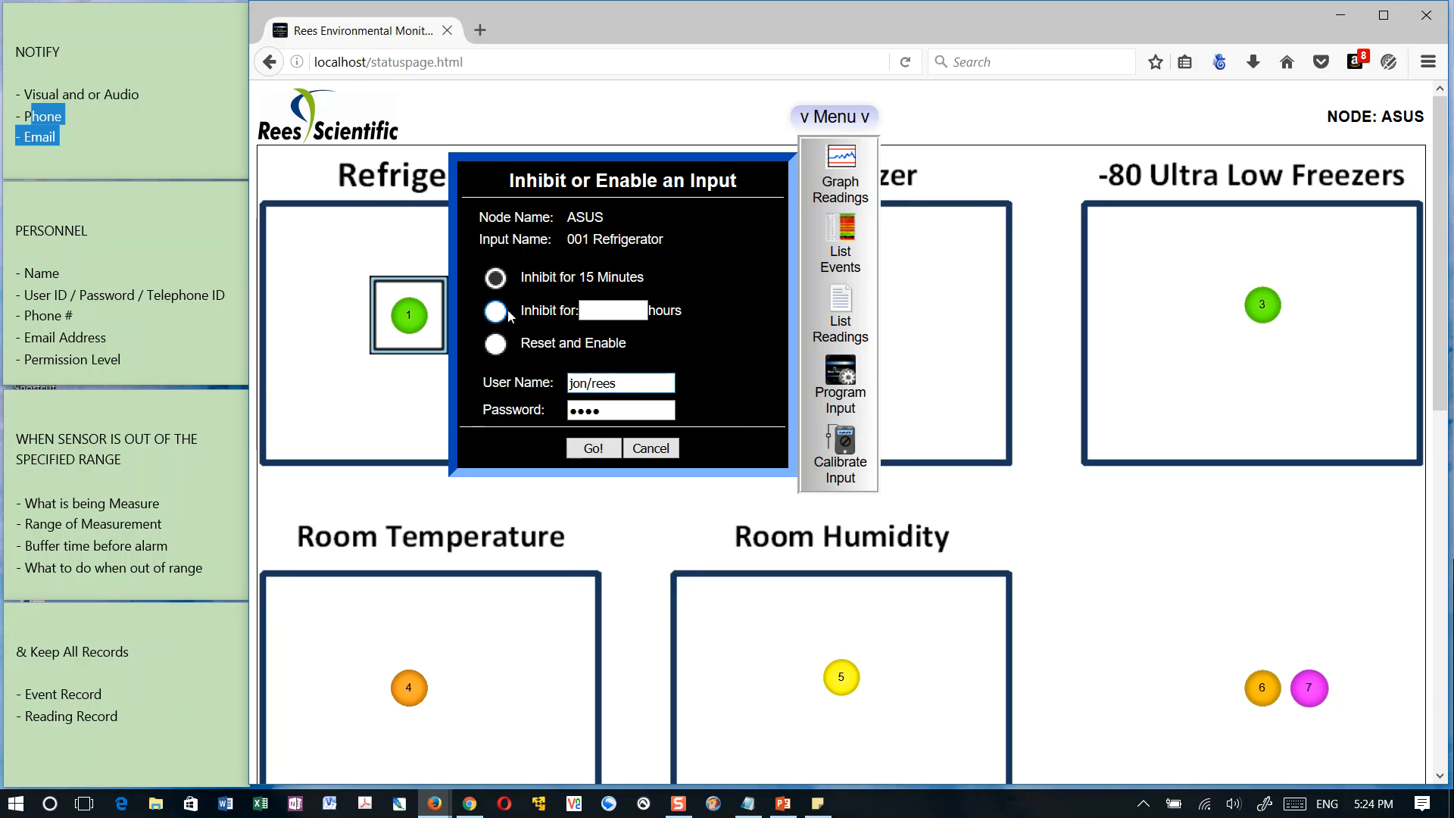
{"action": "left_click", "coordinate": [599, 311]}
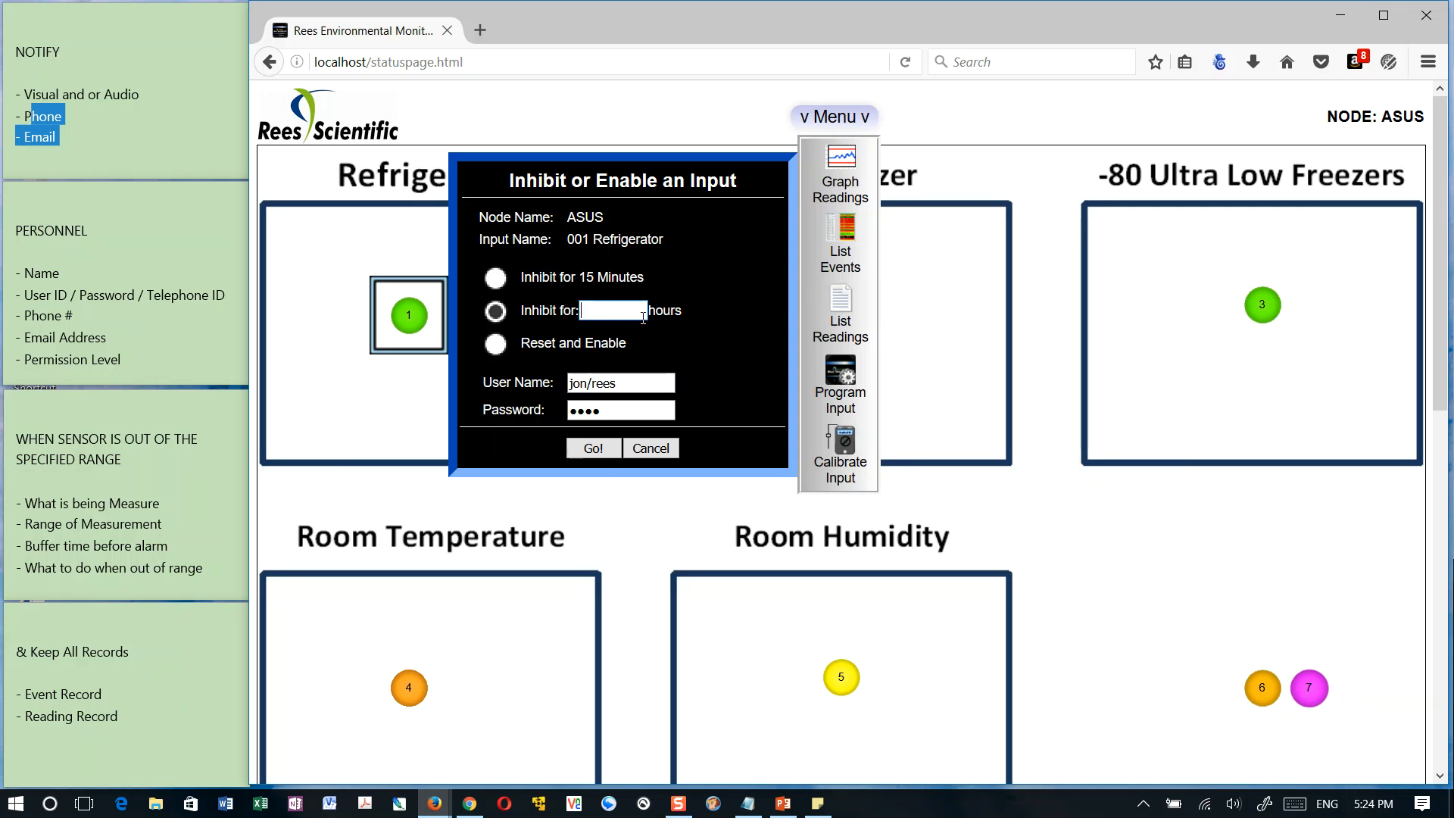
{"action": "left_click", "coordinate": [650, 448]}
Check the 002 LAB -20 Freezer and 005 Room Humidity details, and choose Reset and Enable in the freezer's alarm management
{"action": "left_click", "coordinate": [850, 303]}
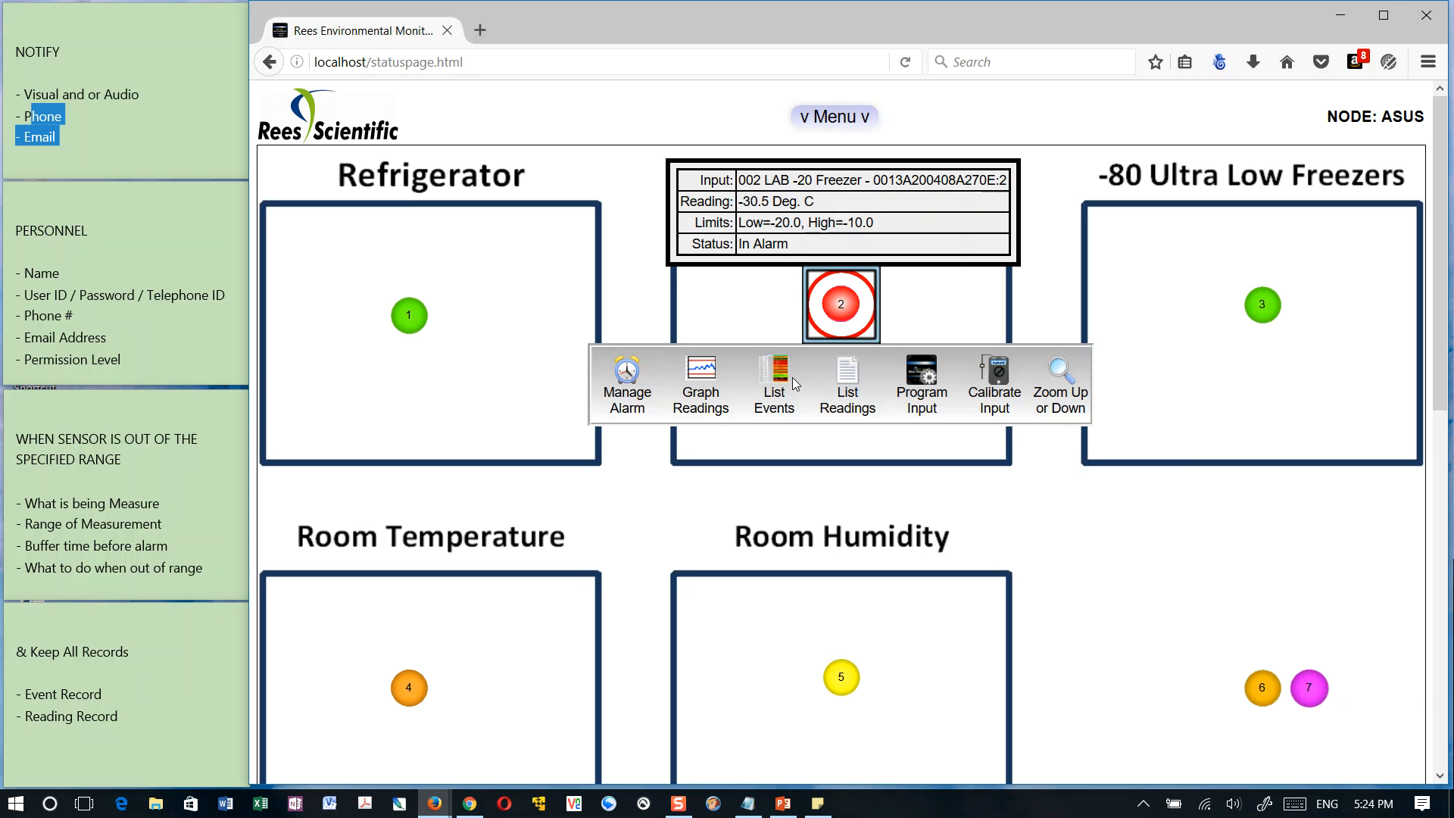
{"action": "left_click", "coordinate": [847, 678]}
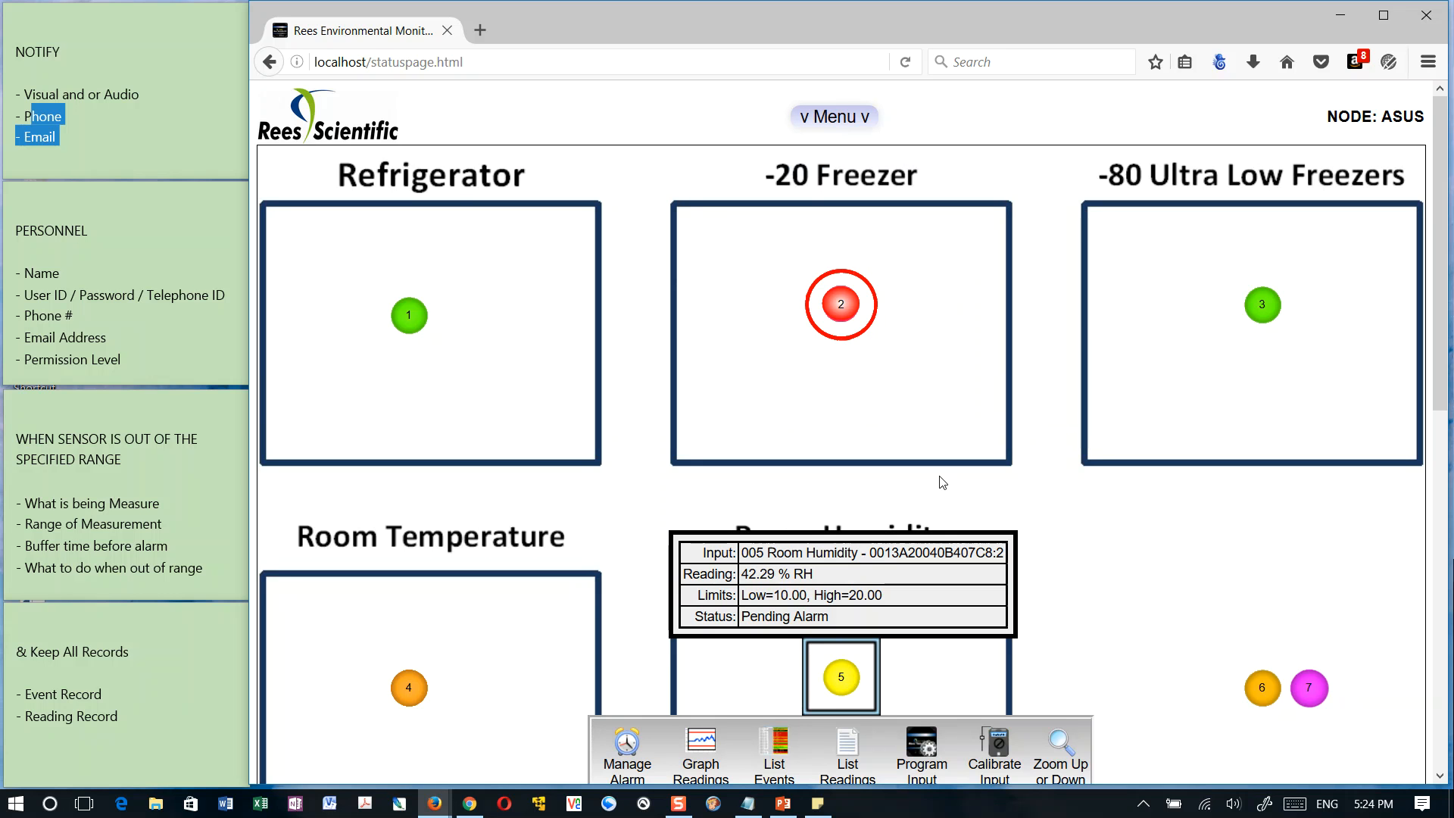
{"action": "left_click", "coordinate": [843, 307]}
{"action": "left_click", "coordinate": [628, 371]}
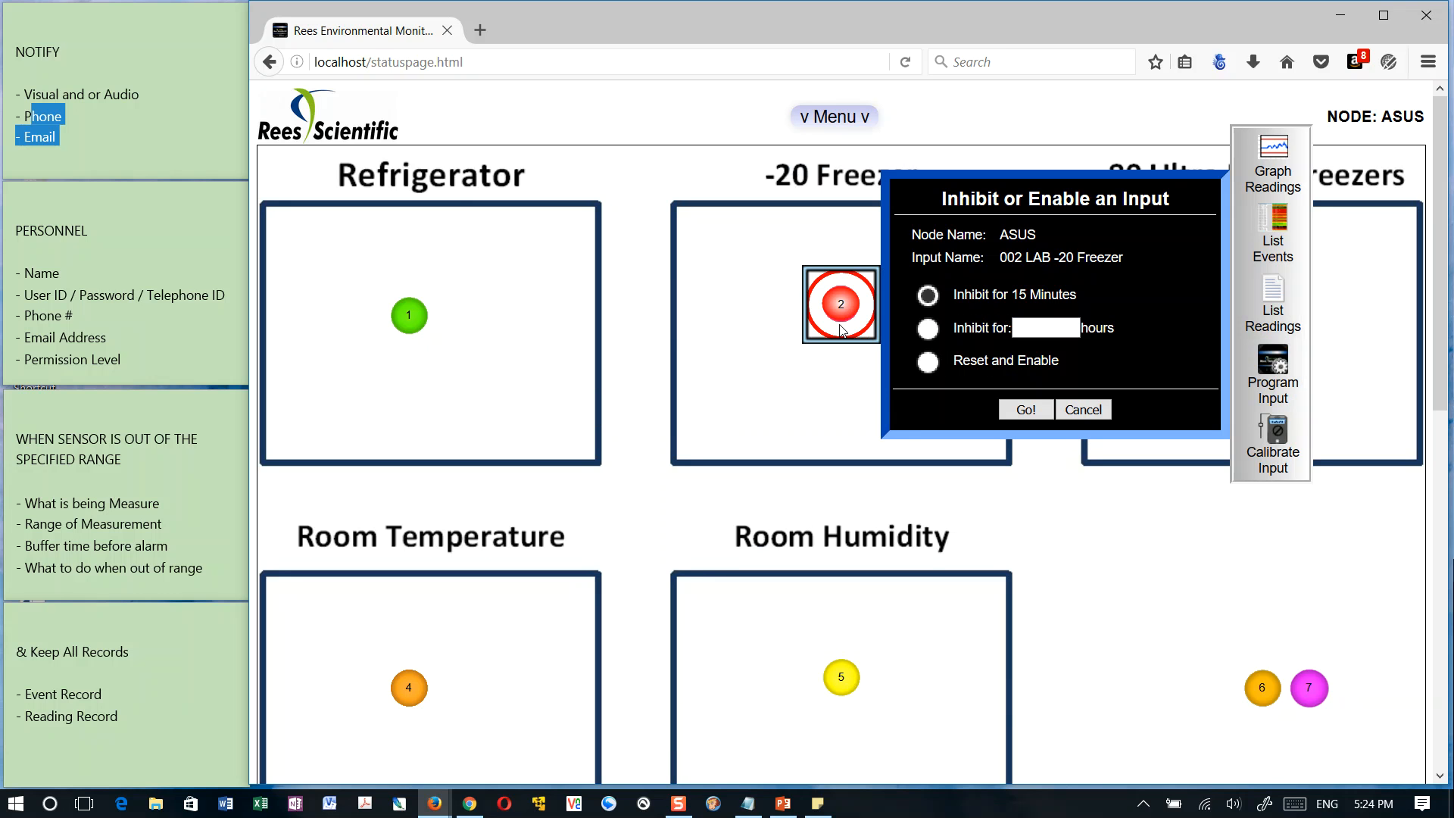
{"action": "left_click", "coordinate": [927, 362]}
Open the alarm management of 001 Refrigerator again, switch from it to the readings graph, and close the graph
{"action": "left_click", "coordinate": [410, 316]}
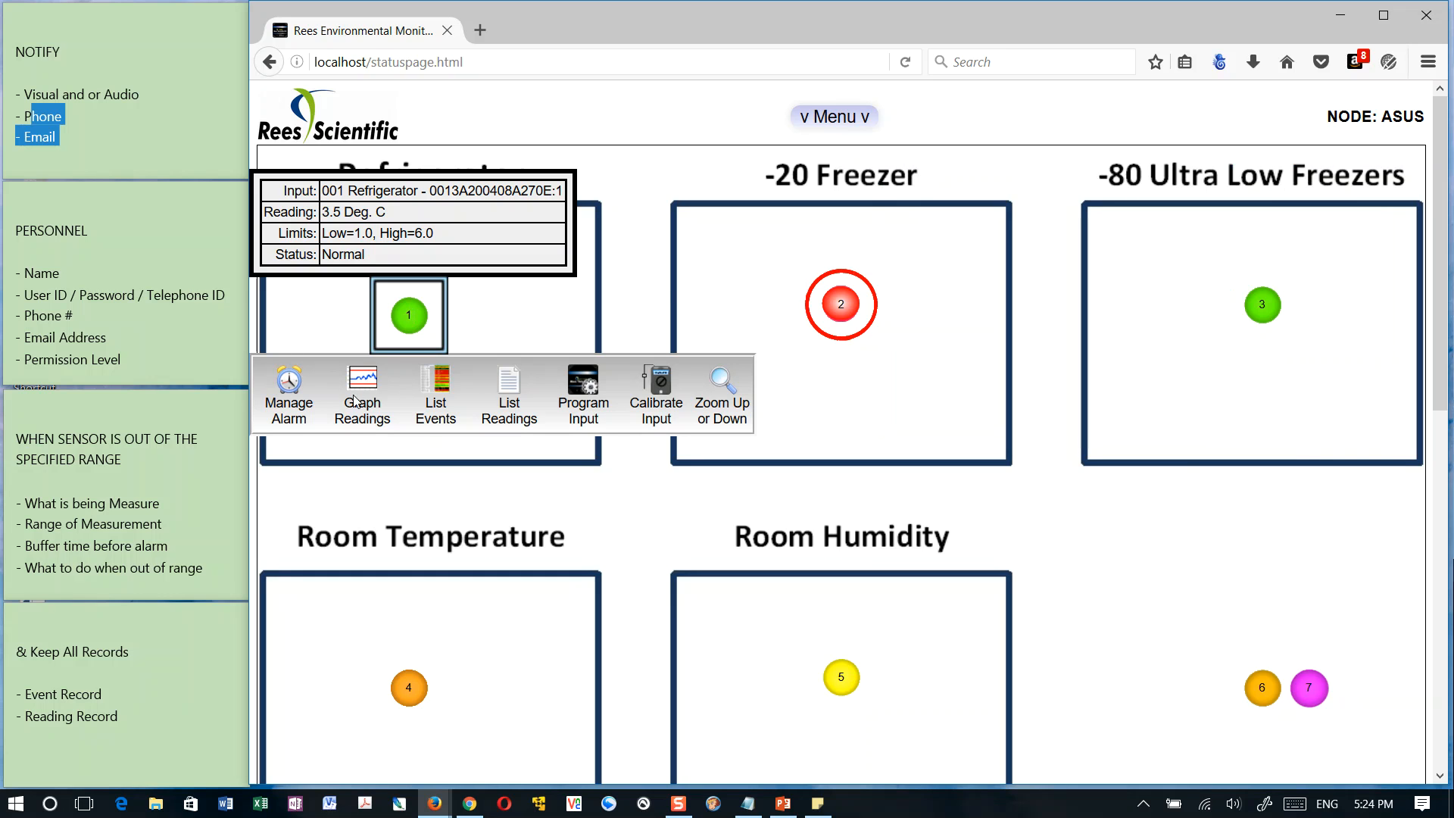
{"action": "left_click", "coordinate": [286, 392]}
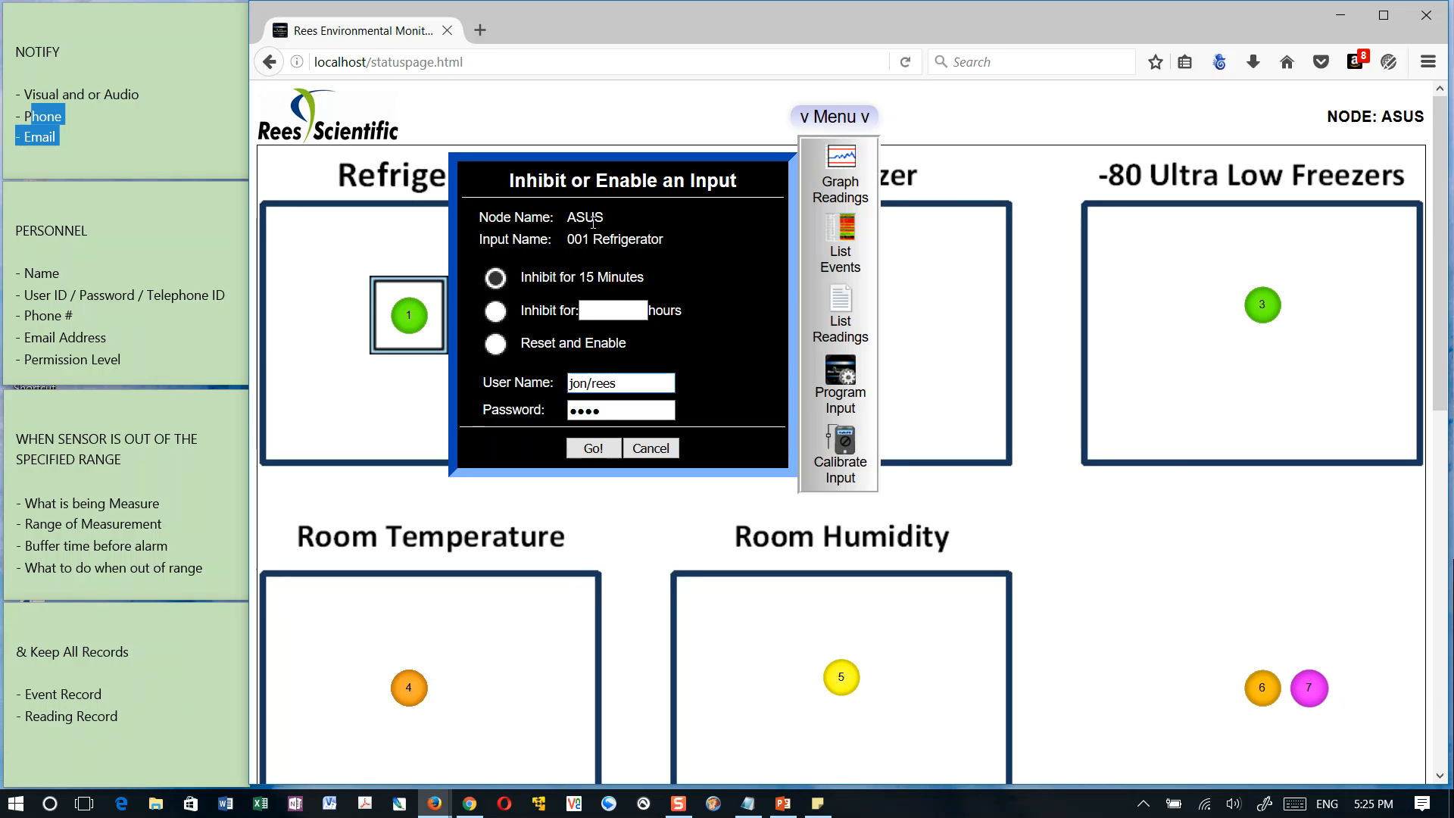
{"action": "left_click", "coordinate": [839, 155]}
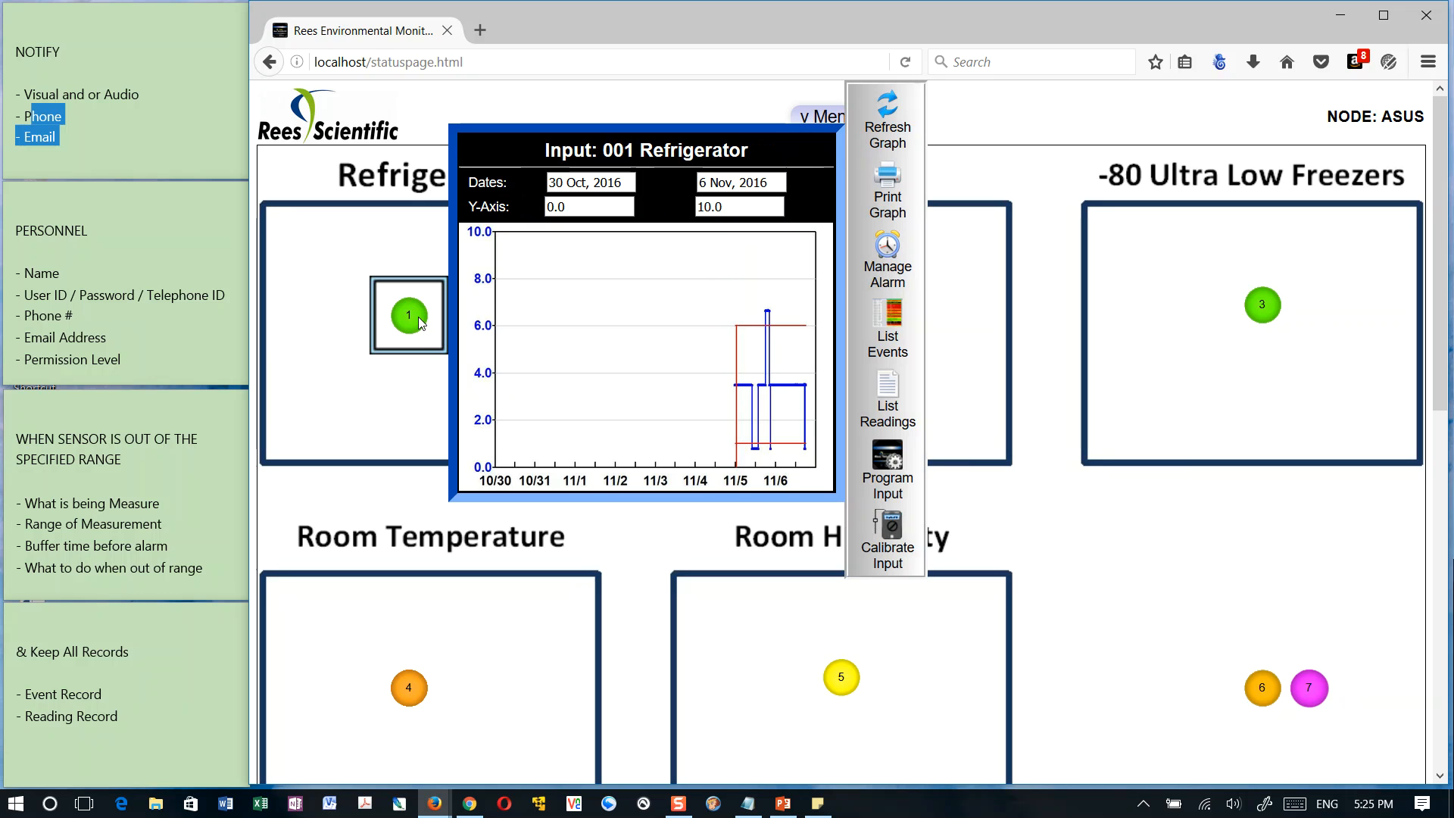
{"action": "left_click", "coordinate": [403, 516]}
Graph the 001 Refrigerator readings with the starting date set to 2 Nov, 2016
{"action": "left_click", "coordinate": [399, 318]}
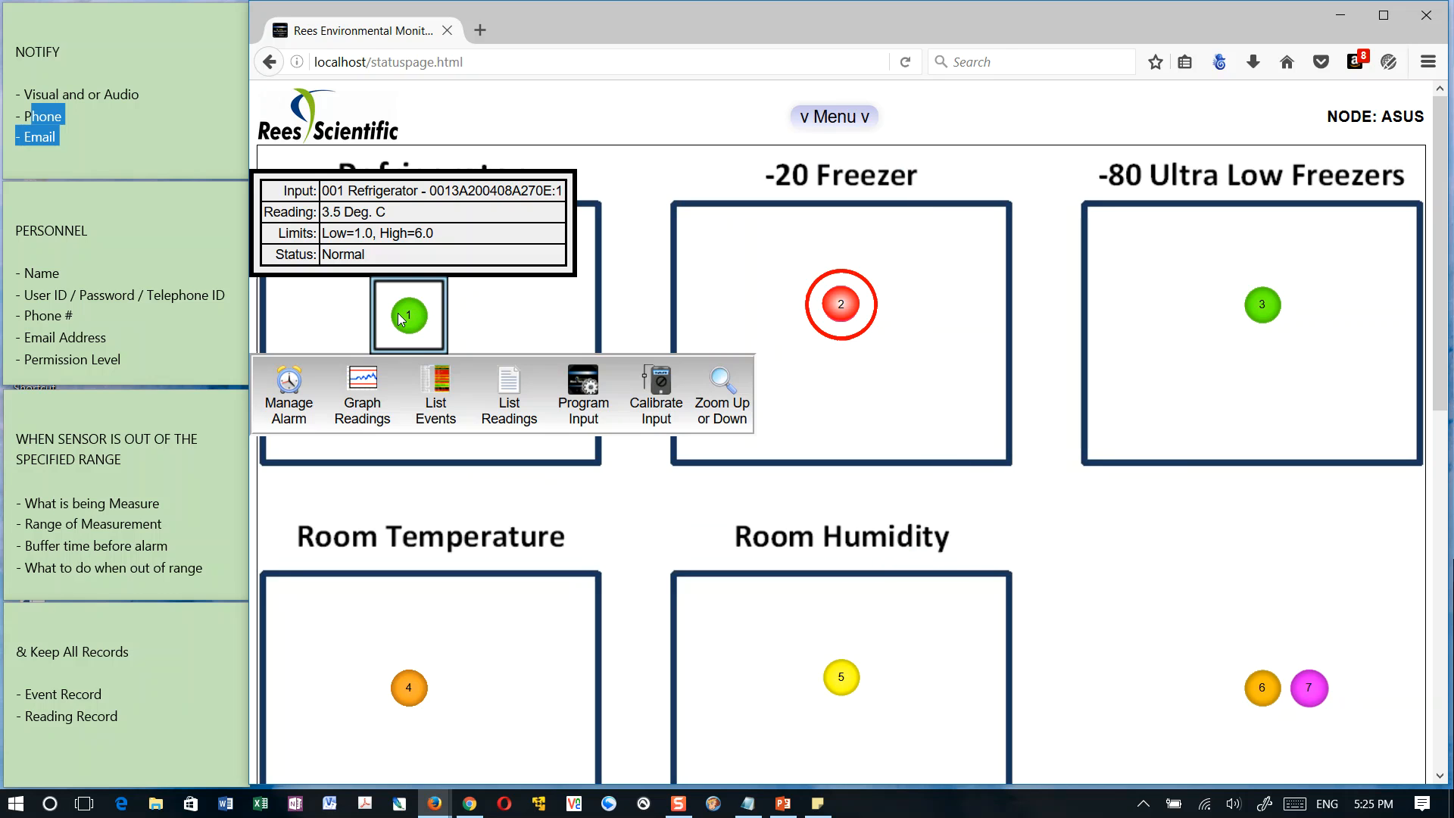
{"action": "left_click", "coordinate": [365, 390]}
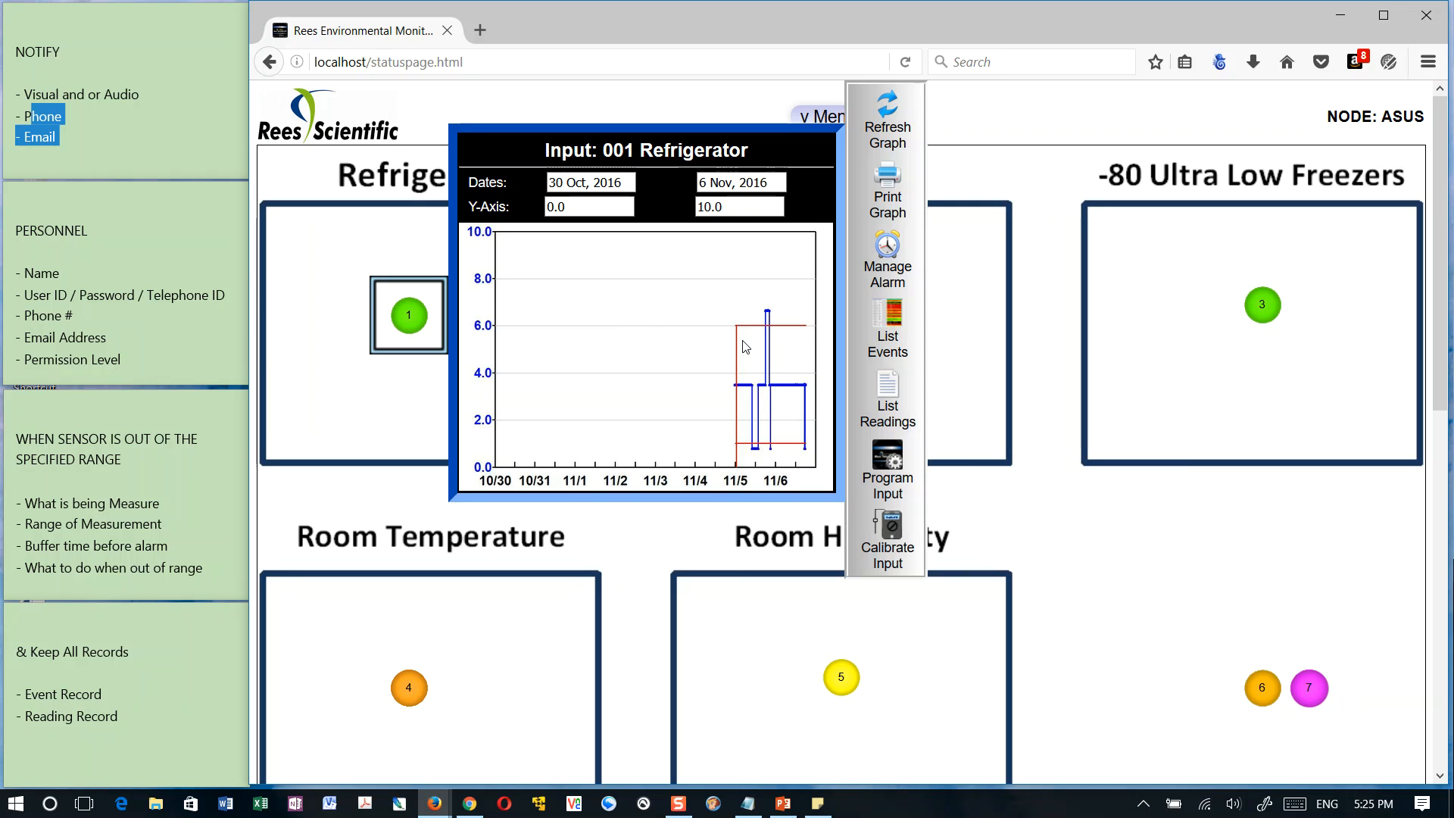
{"action": "left_click", "coordinate": [575, 181]}
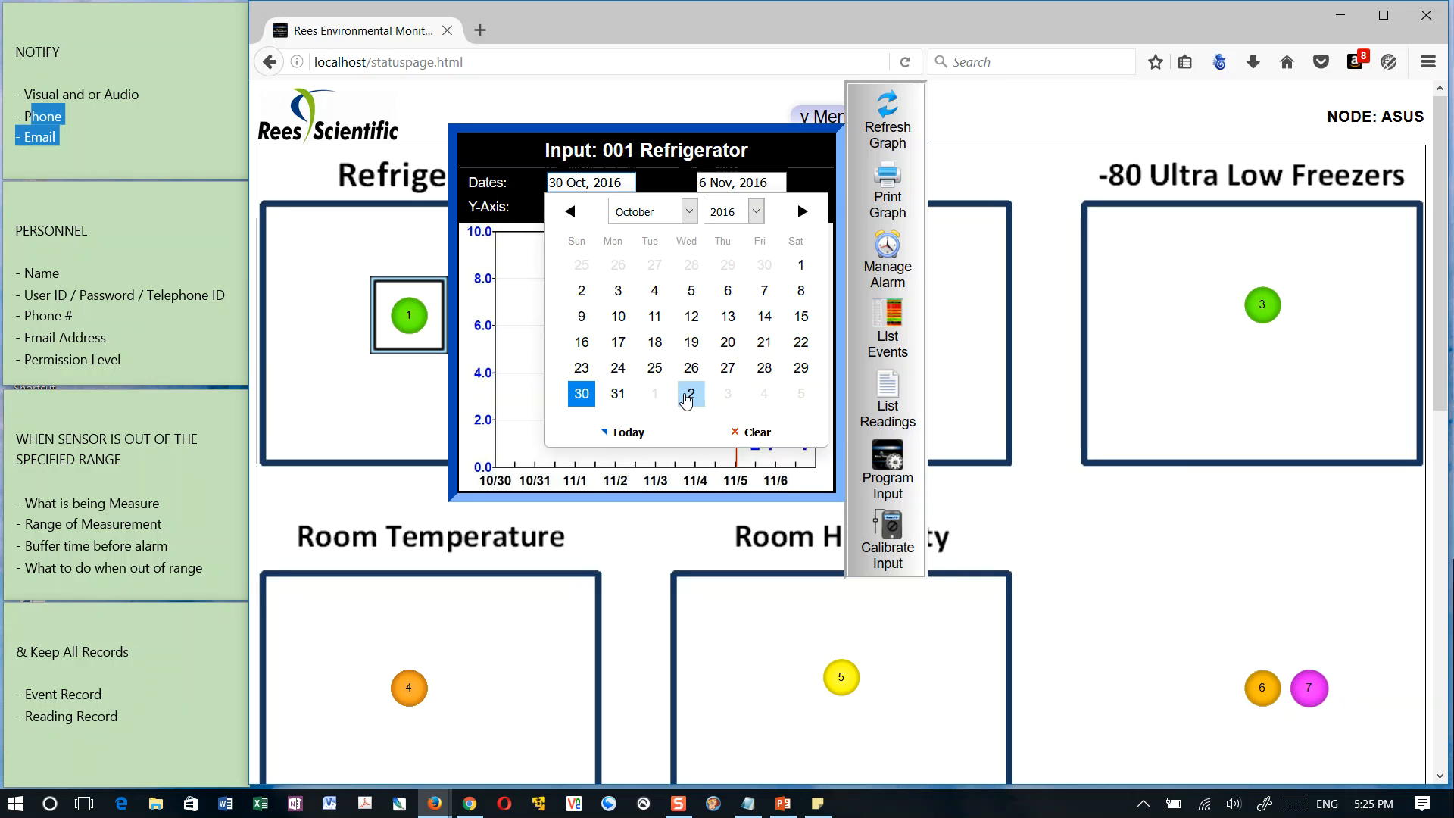
{"action": "left_click", "coordinate": [691, 393]}
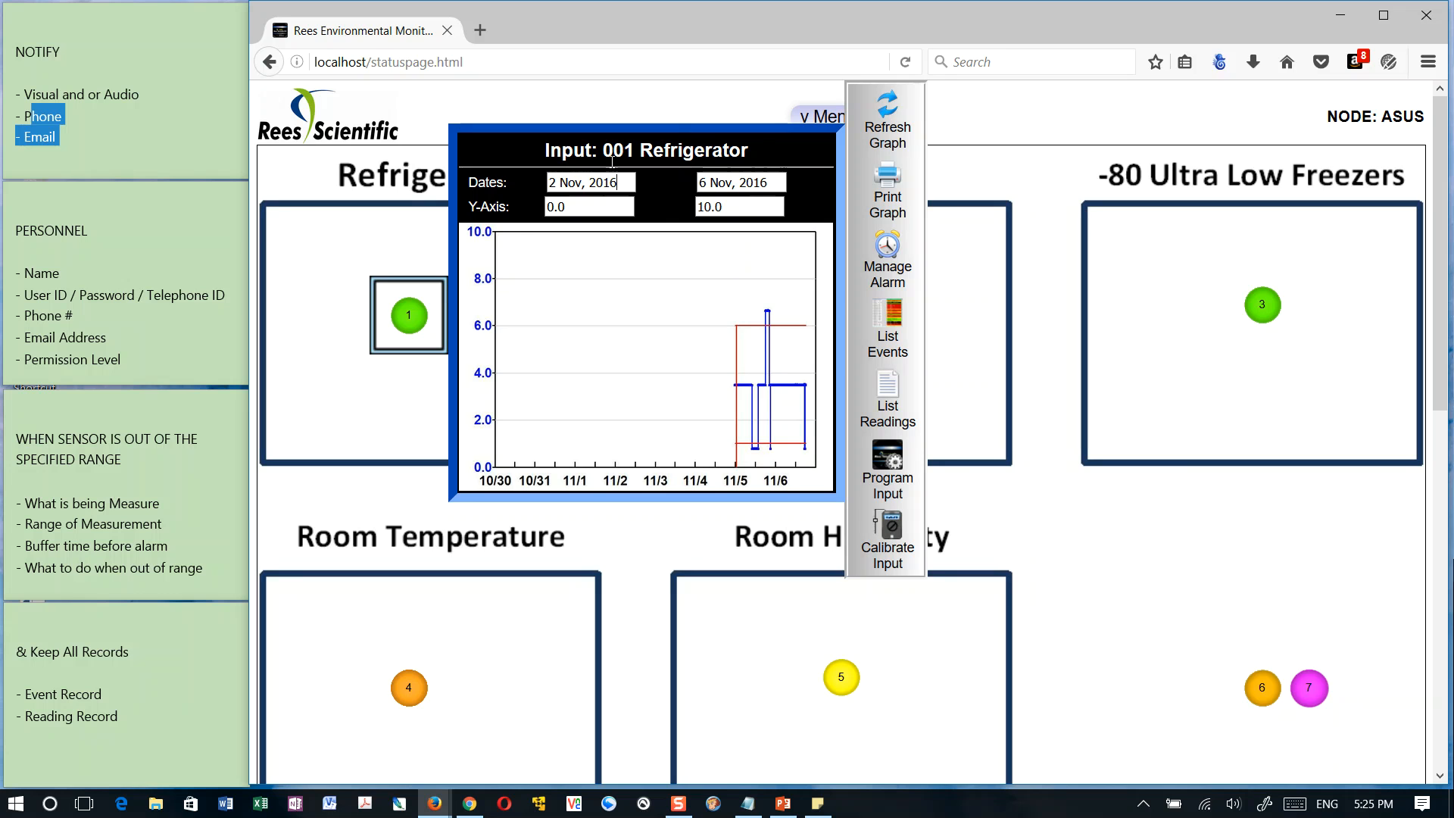
{"action": "left_click", "coordinate": [887, 113]}
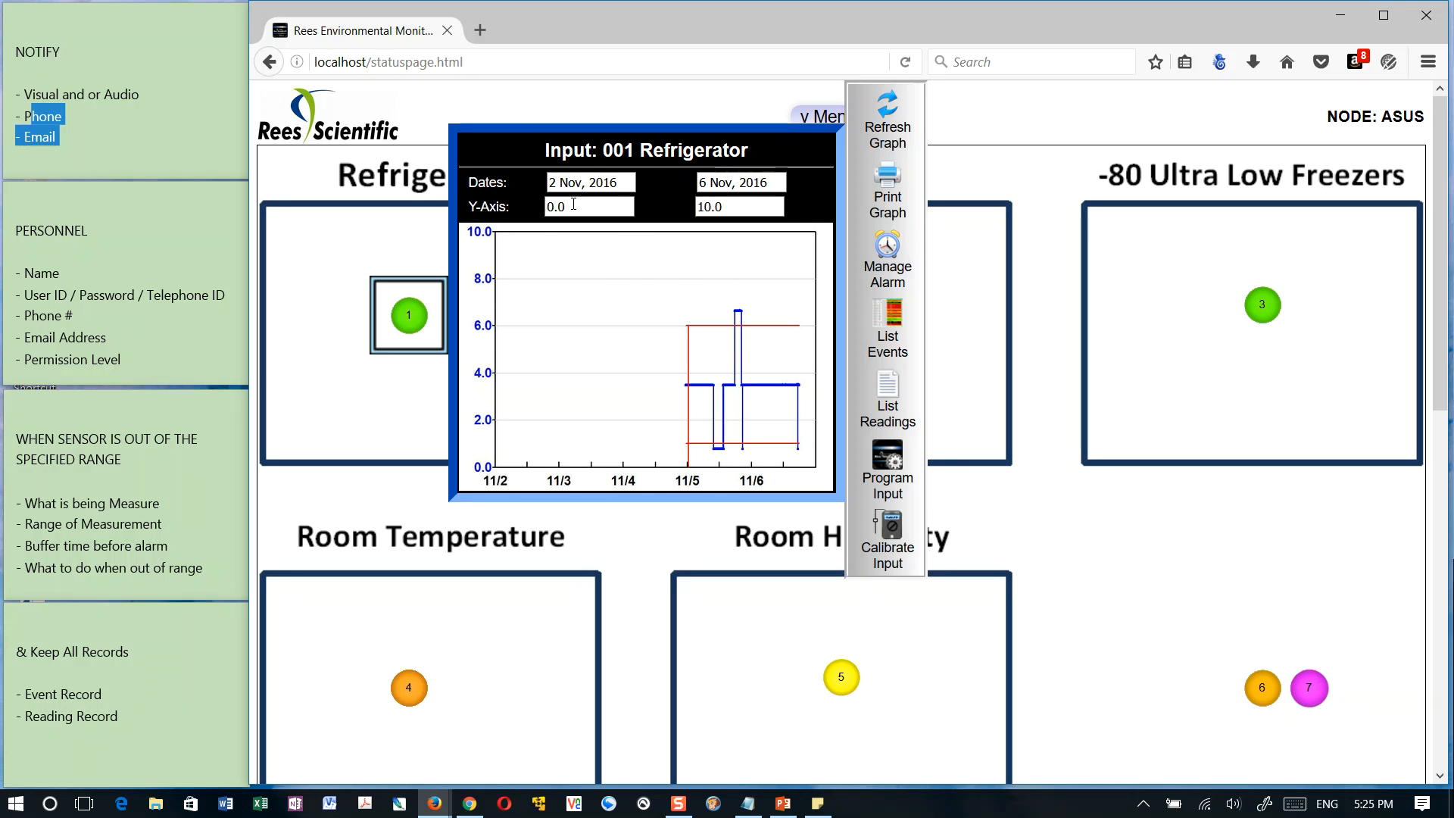
Refresh the graph with the starting date set to 4 Nov, 2016, select the lower Y-axis limit, and close the graph
{"action": "left_click", "coordinate": [588, 184]}
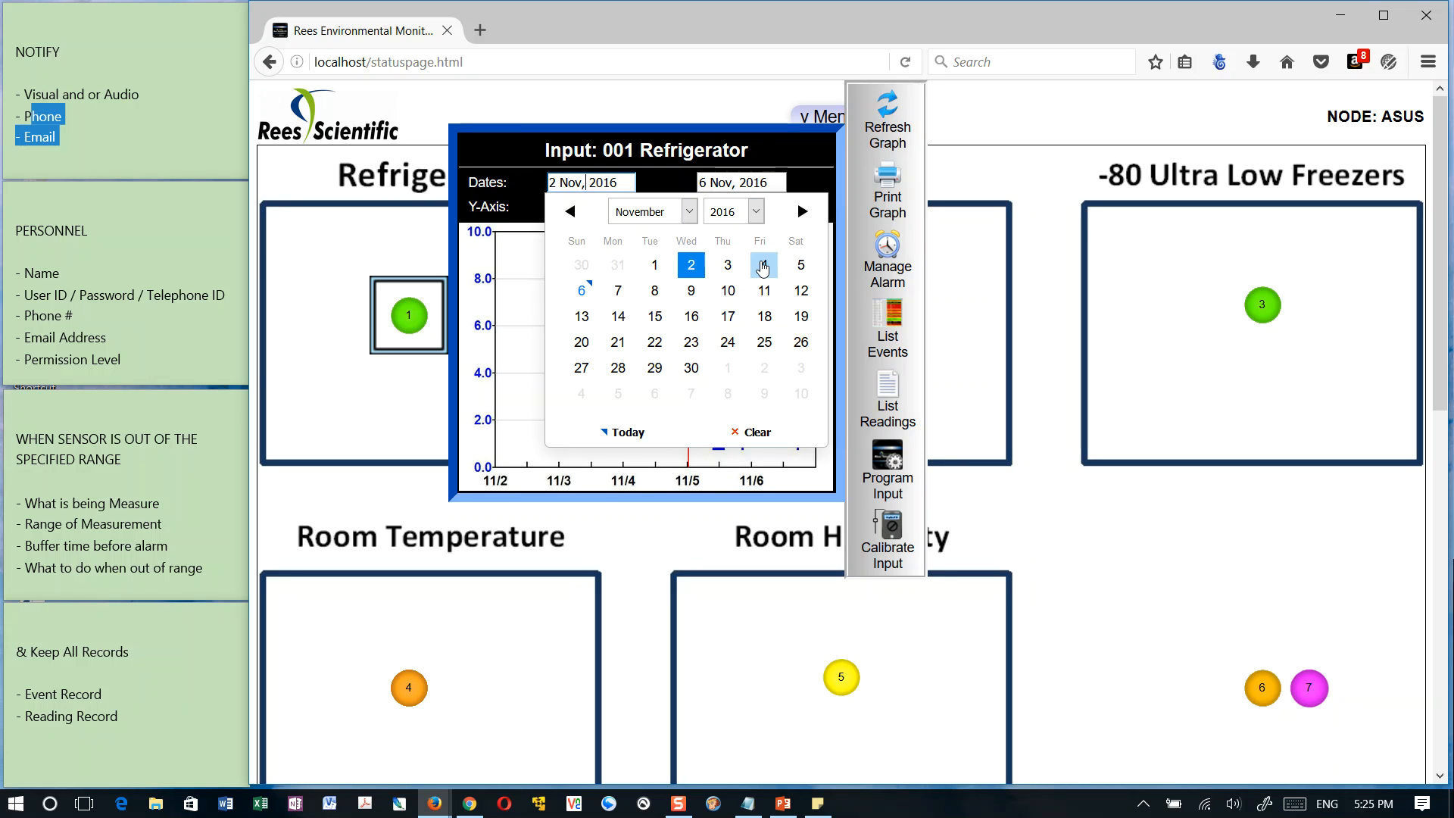
{"action": "left_click", "coordinate": [764, 264]}
{"action": "left_click", "coordinate": [888, 115]}
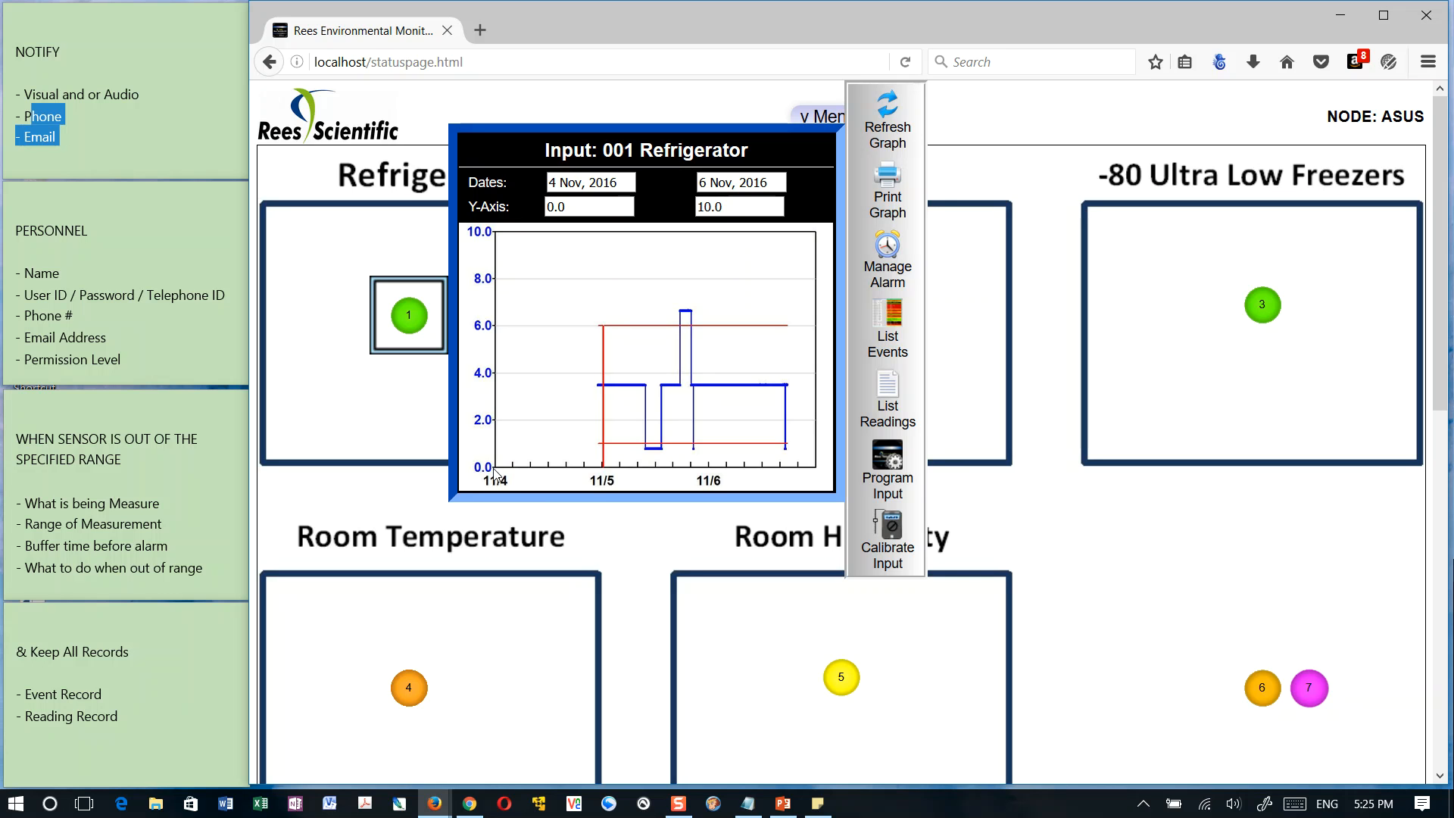
{"action": "left_click_drag", "start_coordinate": [547, 208], "coordinate": [585, 203]}
{"action": "left_click", "coordinate": [946, 186]}
List the events of the 001 Refrigerator sensor
{"action": "left_click", "coordinate": [406, 317]}
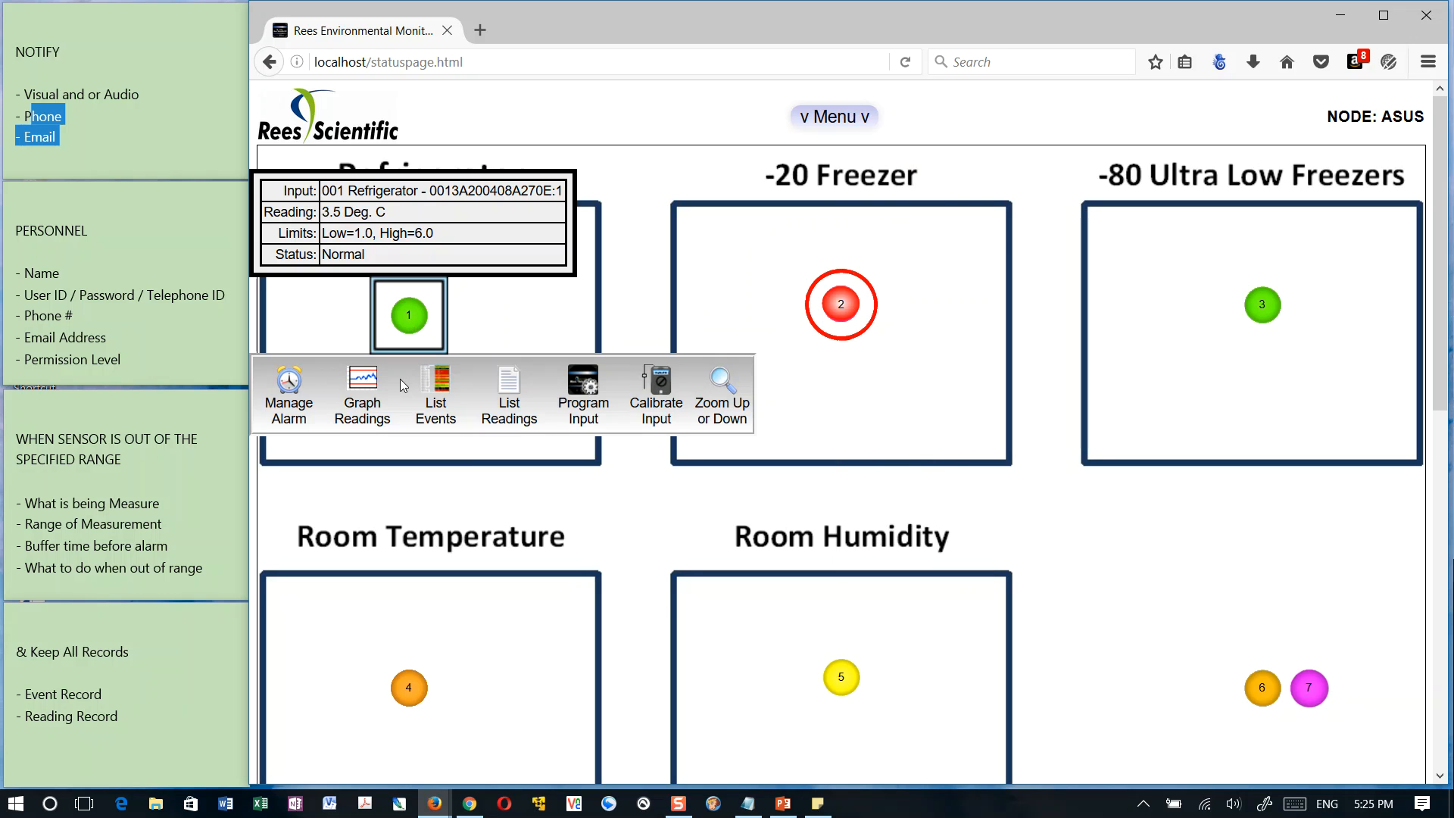
{"action": "left_click", "coordinate": [443, 401]}
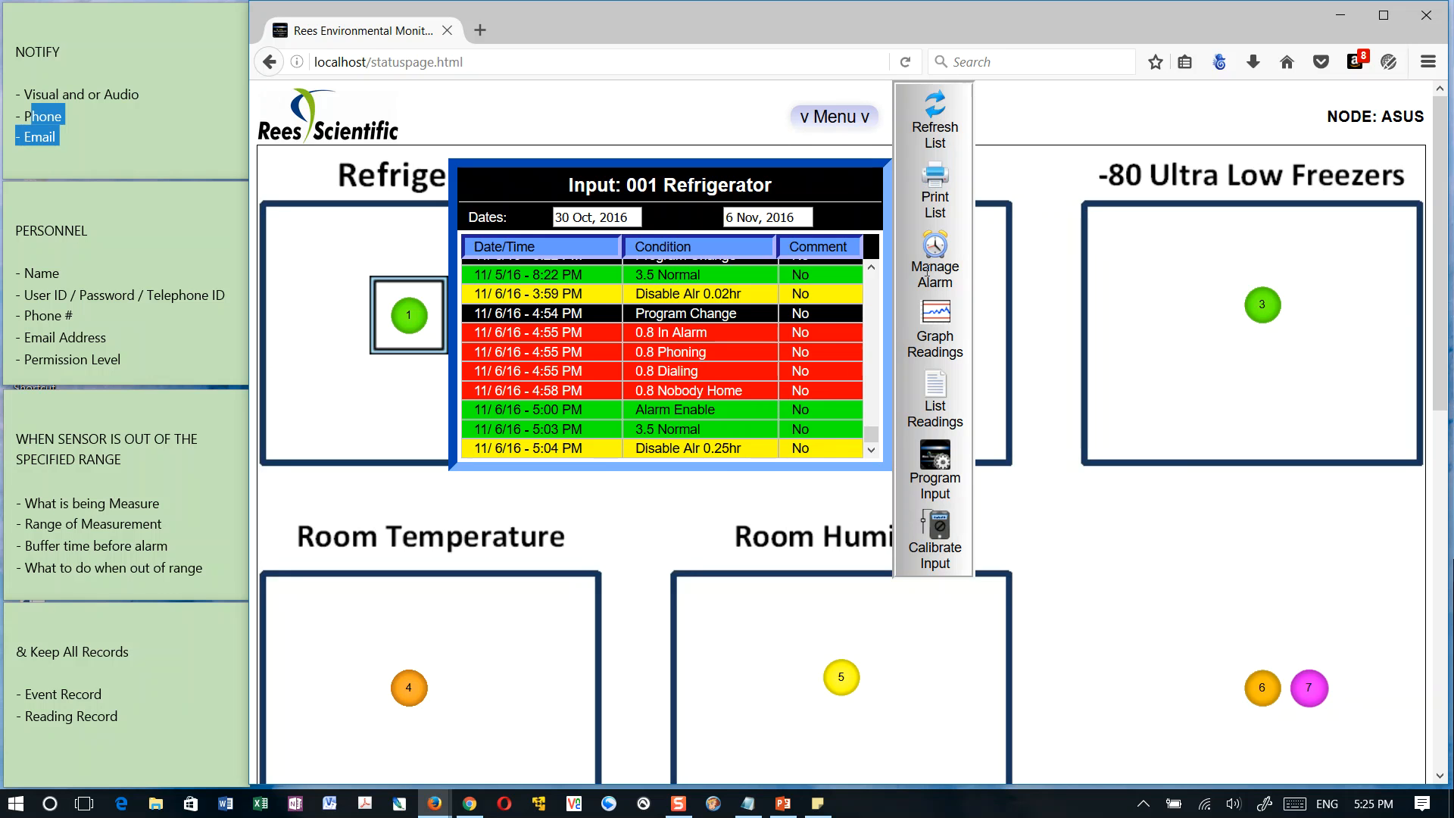
Close the 001 Refrigerator event list, list the sensor's readings, and close the readings list
{"action": "left_click", "coordinate": [368, 383]}
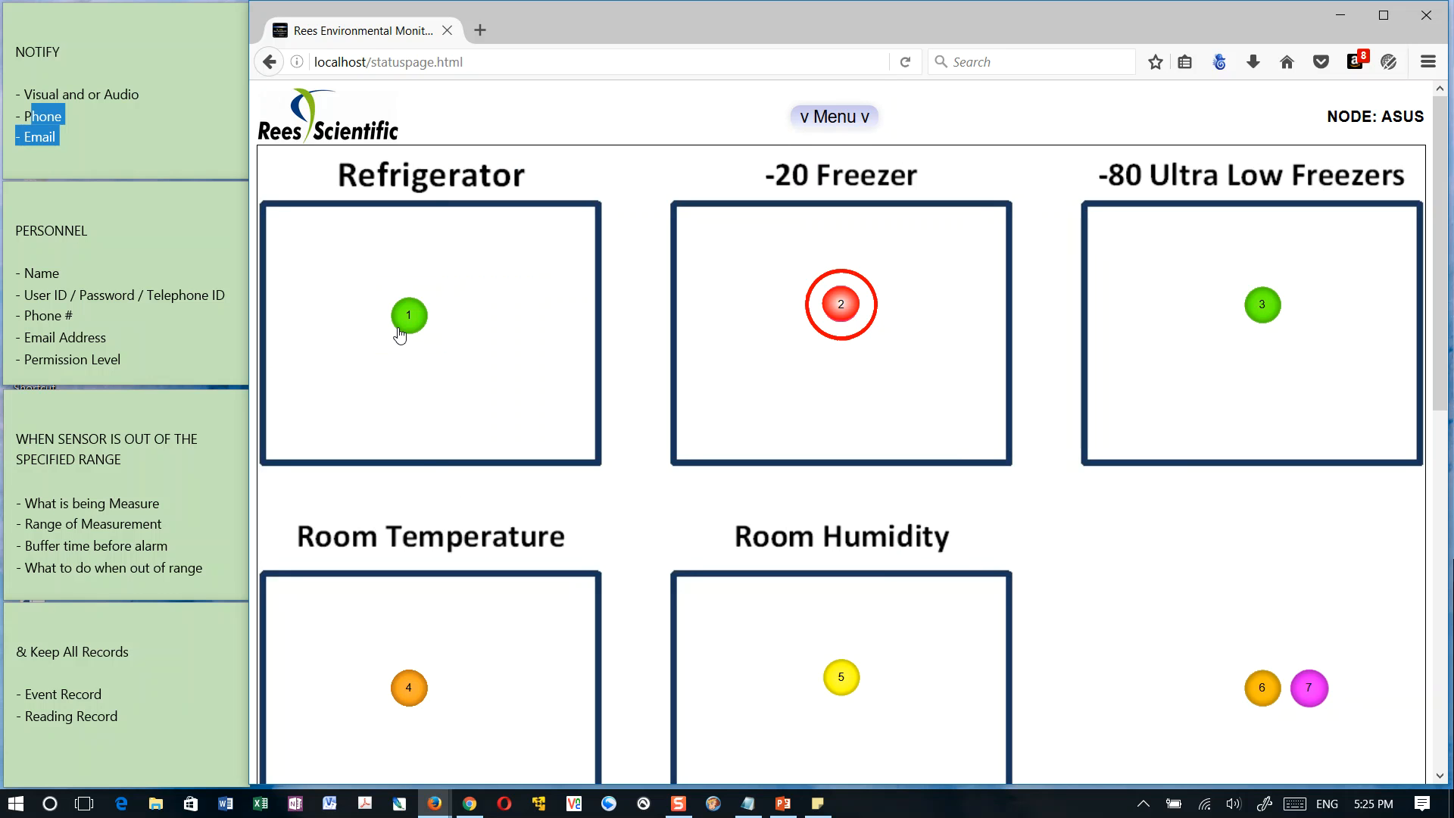
{"action": "left_click", "coordinate": [402, 315]}
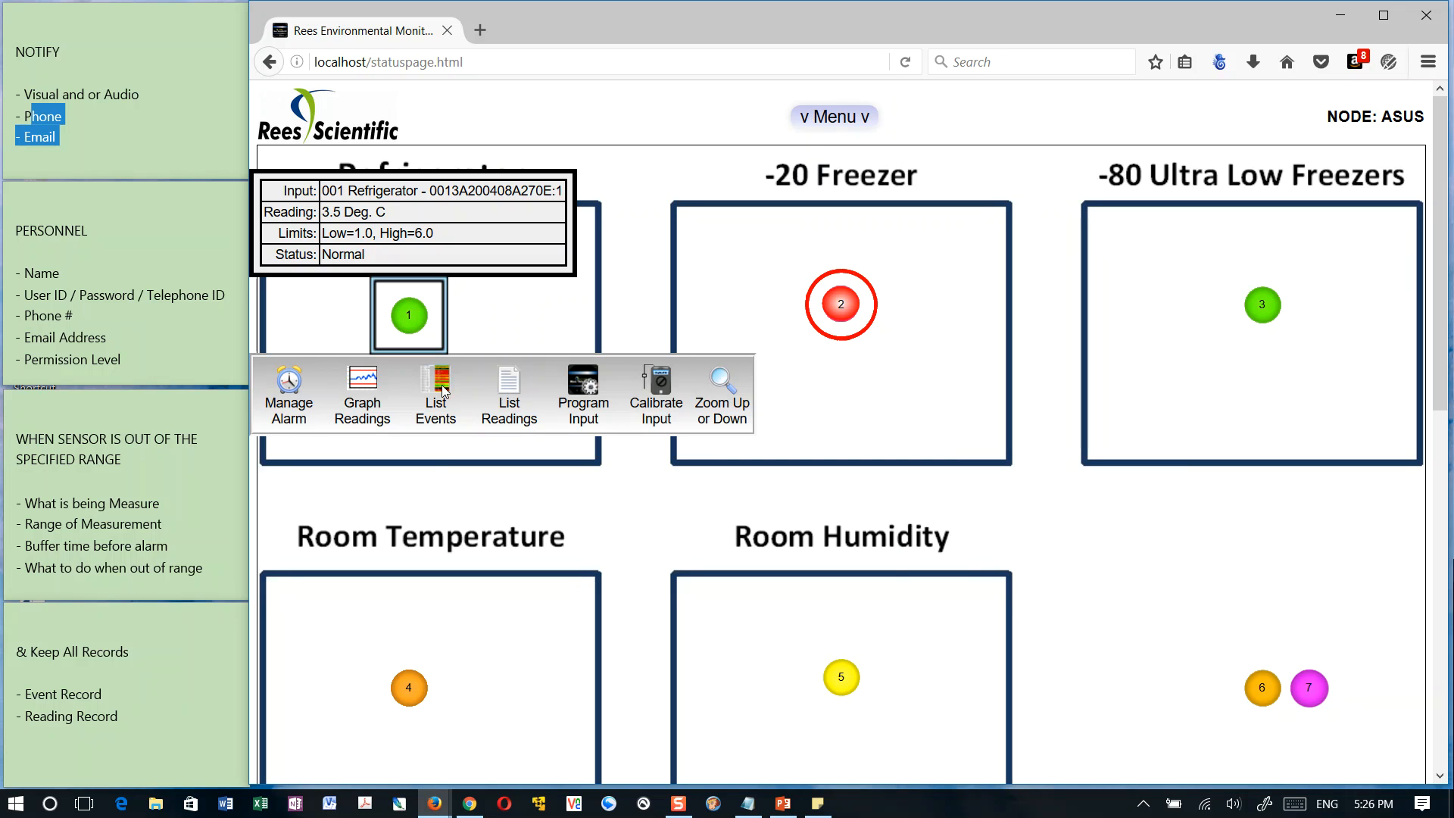
{"action": "left_click", "coordinate": [516, 391]}
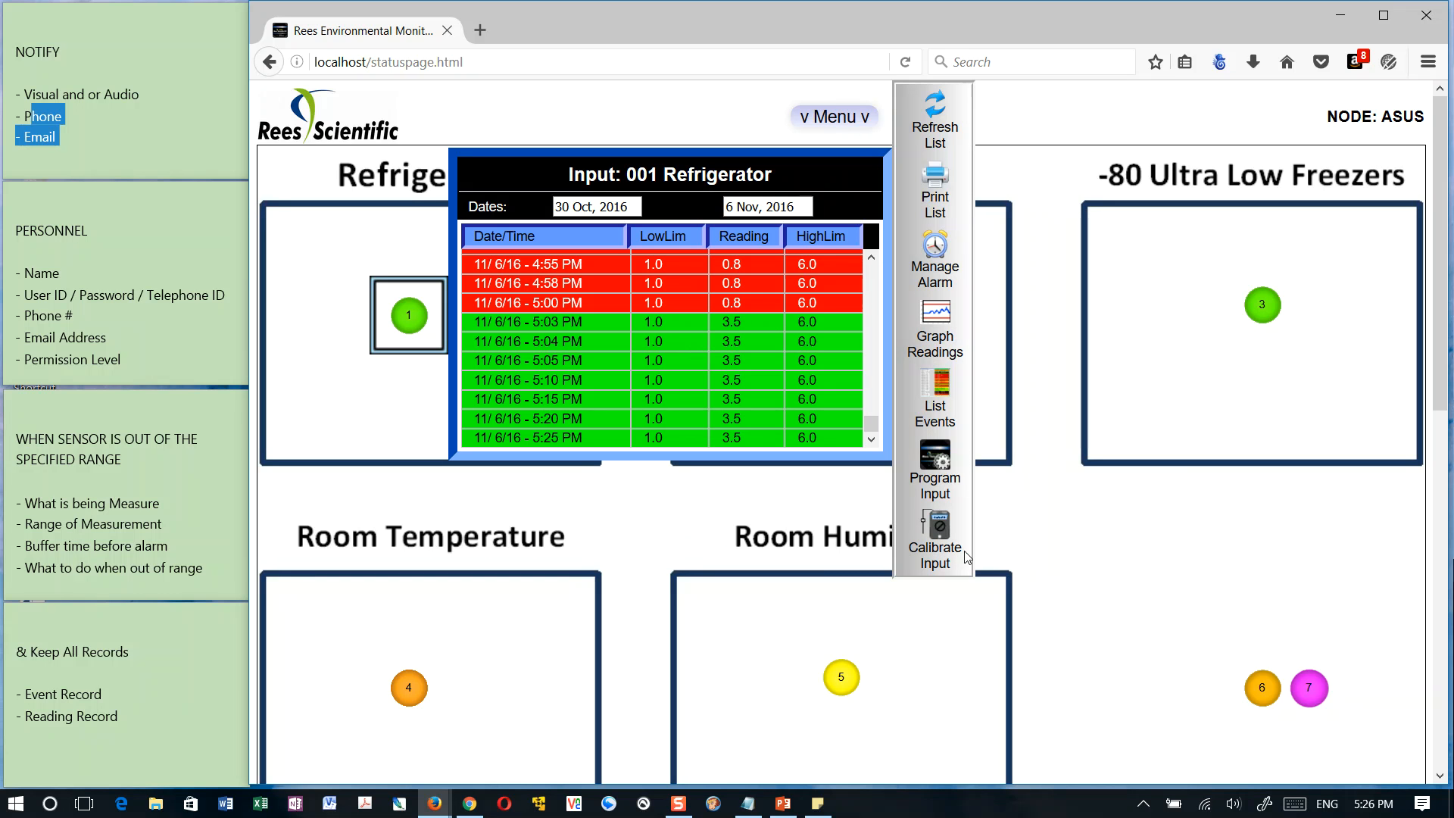
{"action": "left_click", "coordinate": [394, 381]}
{"action": "left_click", "coordinate": [408, 330]}
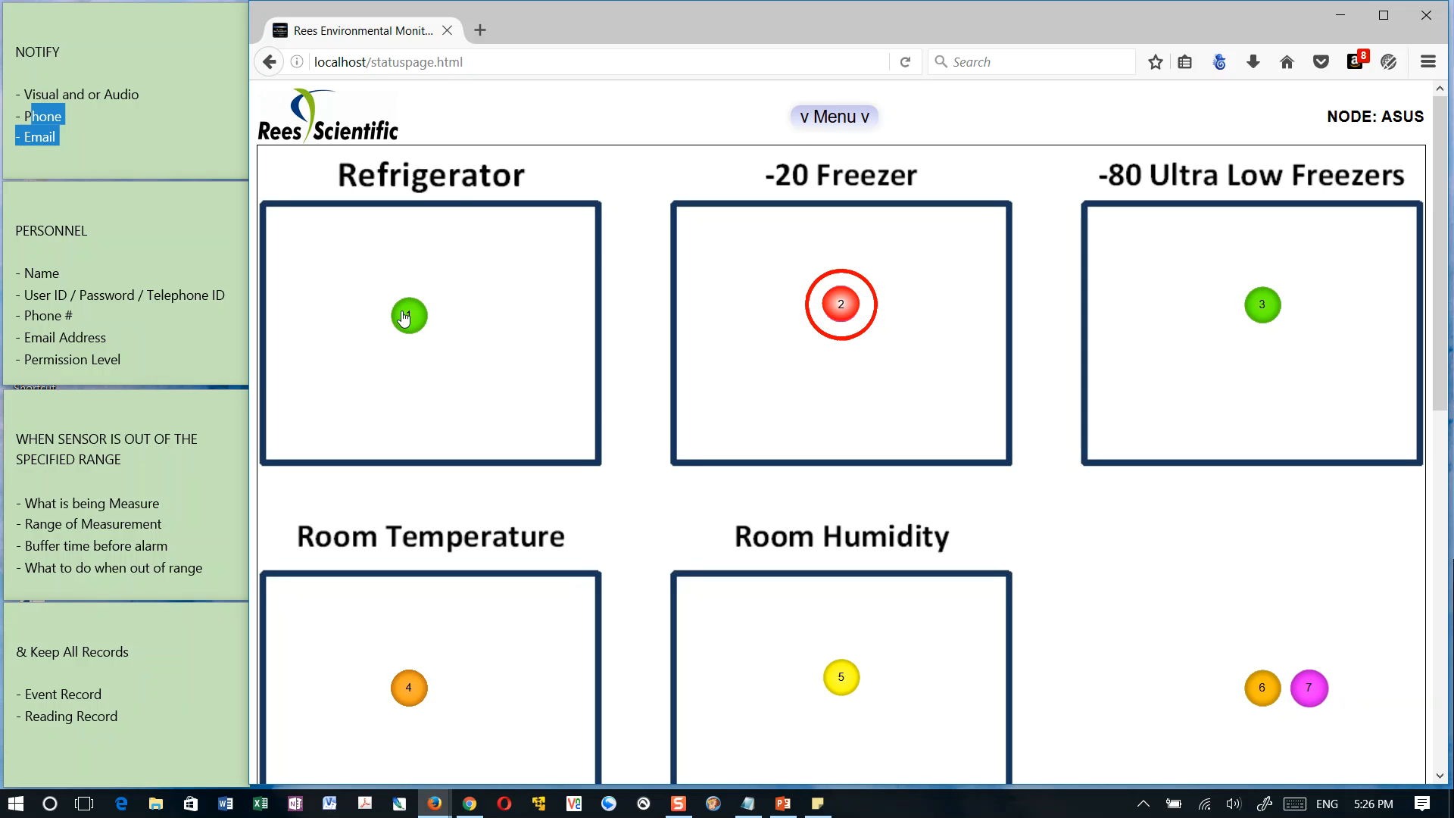
Look over the status page and try to zoom from the 001 Refrigerator sensor to its other map
{"action": "left_click", "coordinate": [401, 311]}
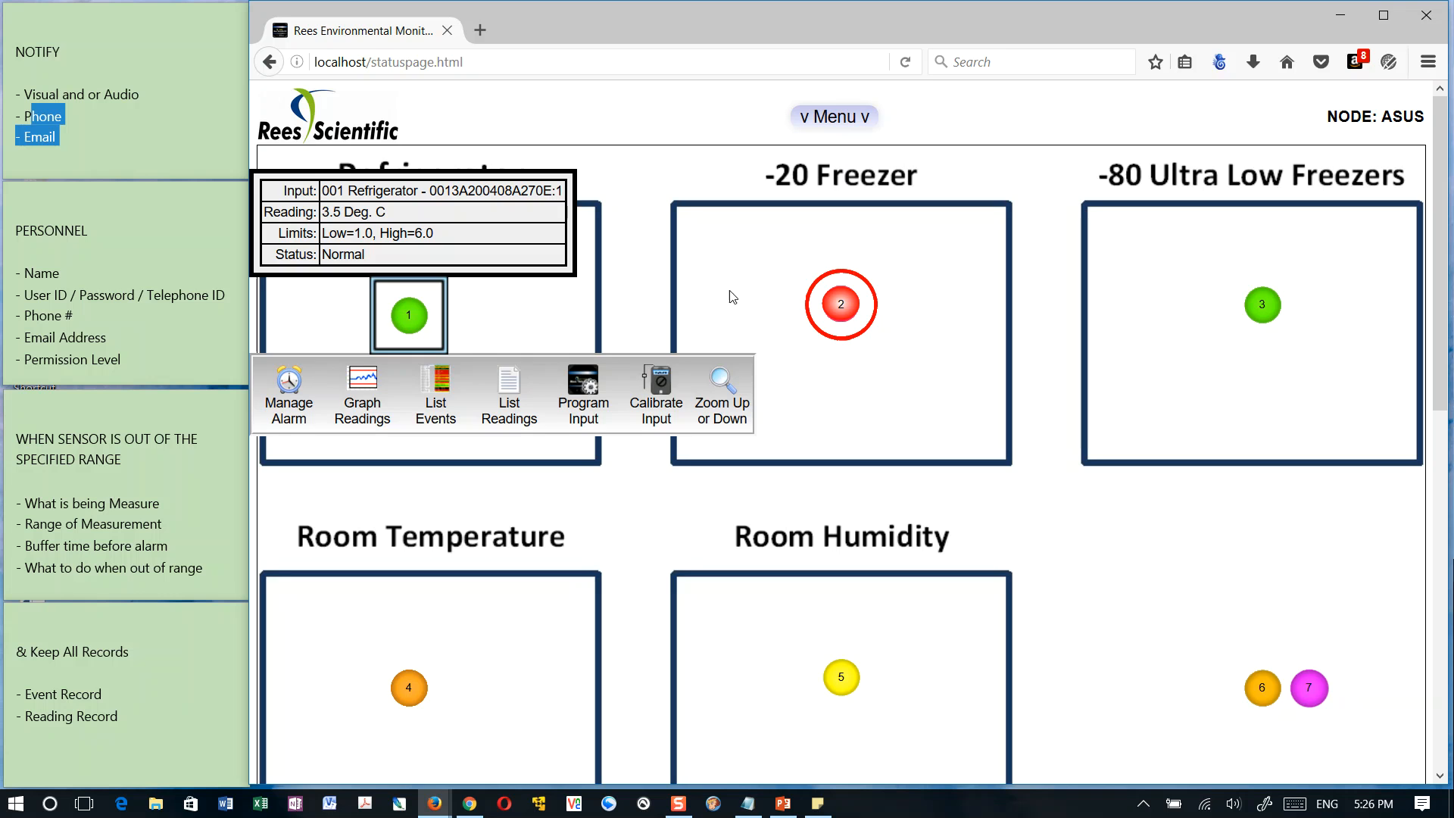
{"action": "left_click", "coordinate": [588, 335]}
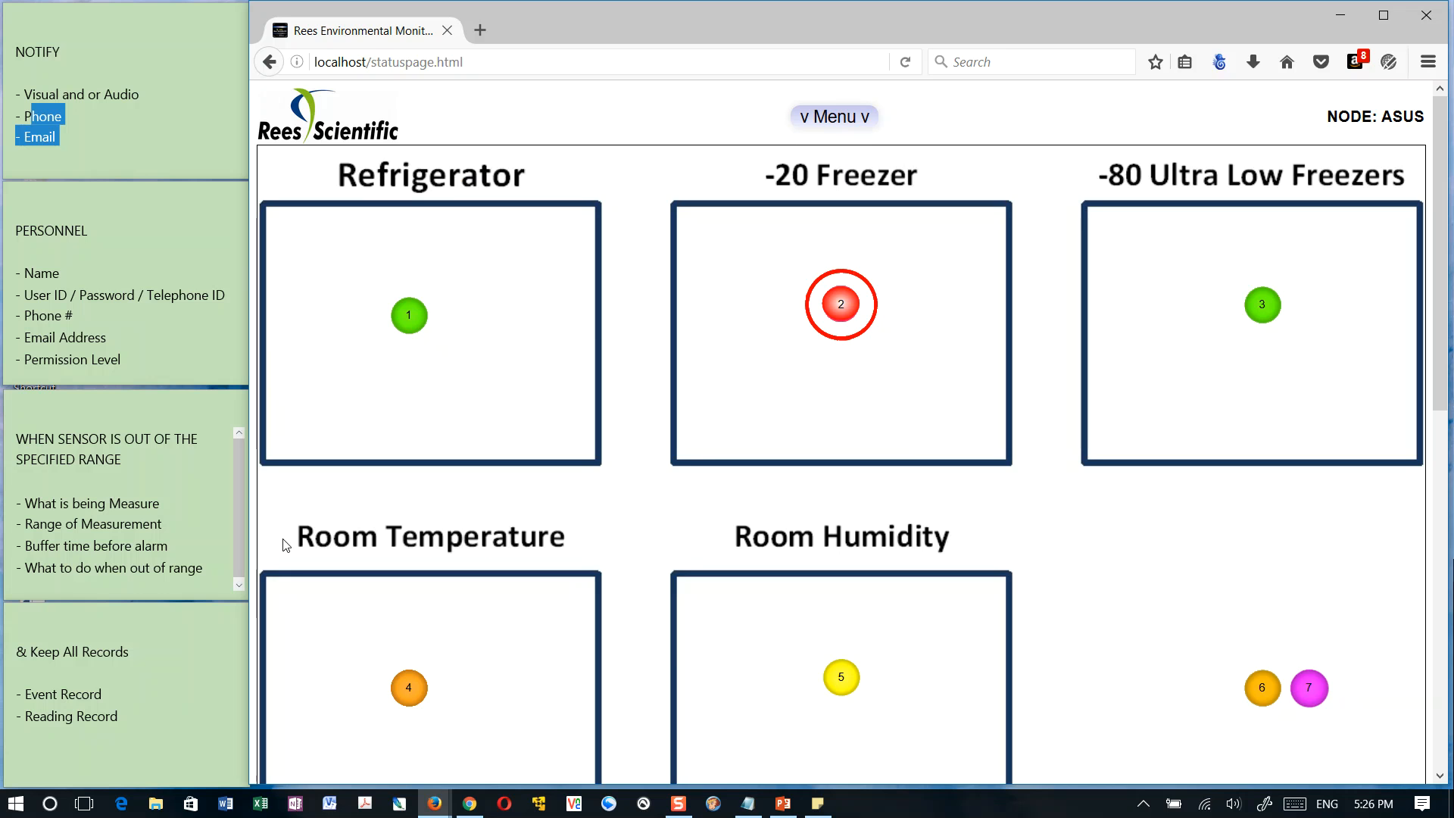
{"action": "scroll", "coordinate": [584, 413], "scroll_direction": "down", "scroll_amount": 5}
{"action": "scroll", "coordinate": [585, 412], "scroll_direction": "up", "scroll_amount": 5}
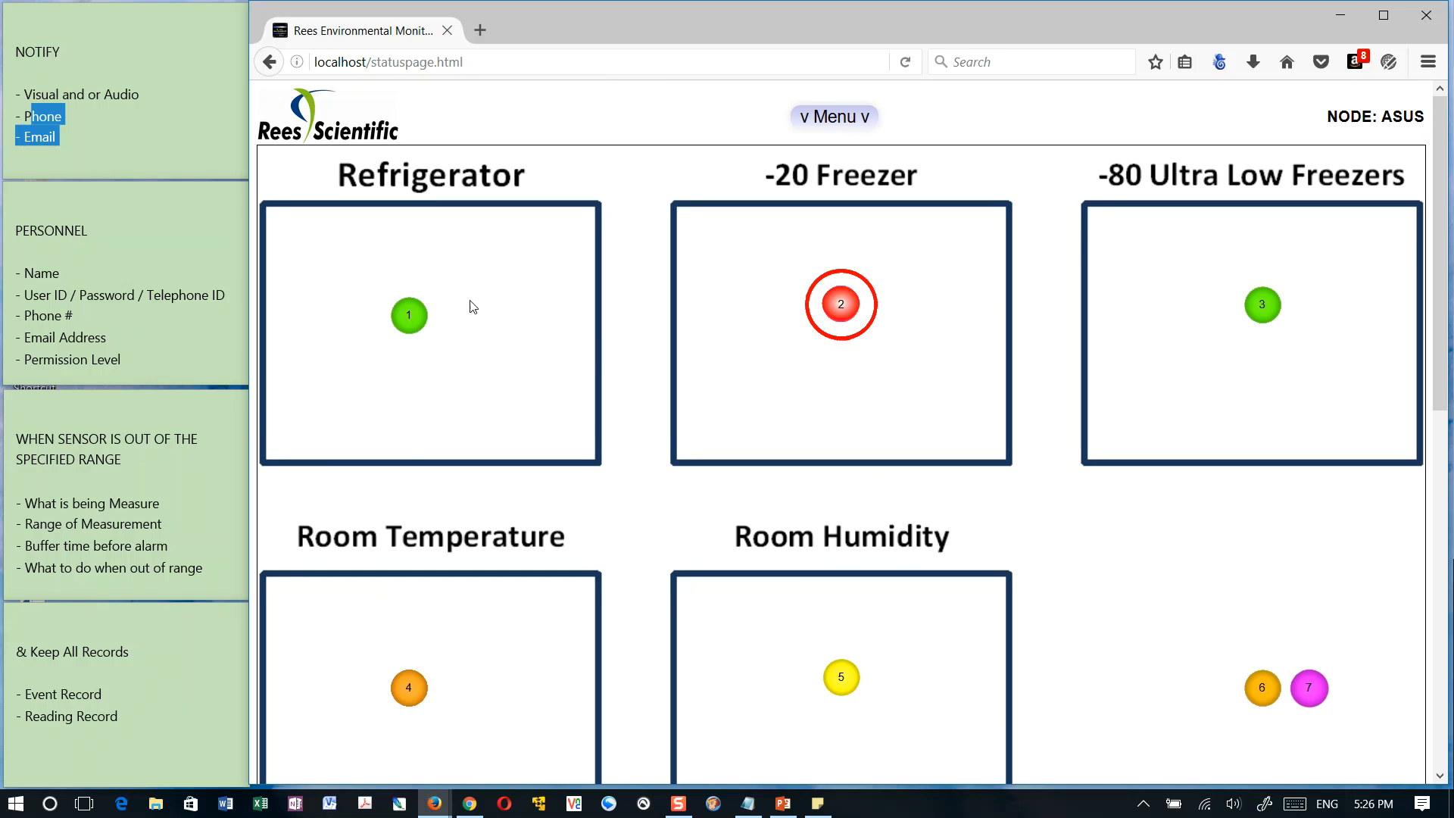
{"action": "left_click", "coordinate": [410, 316]}
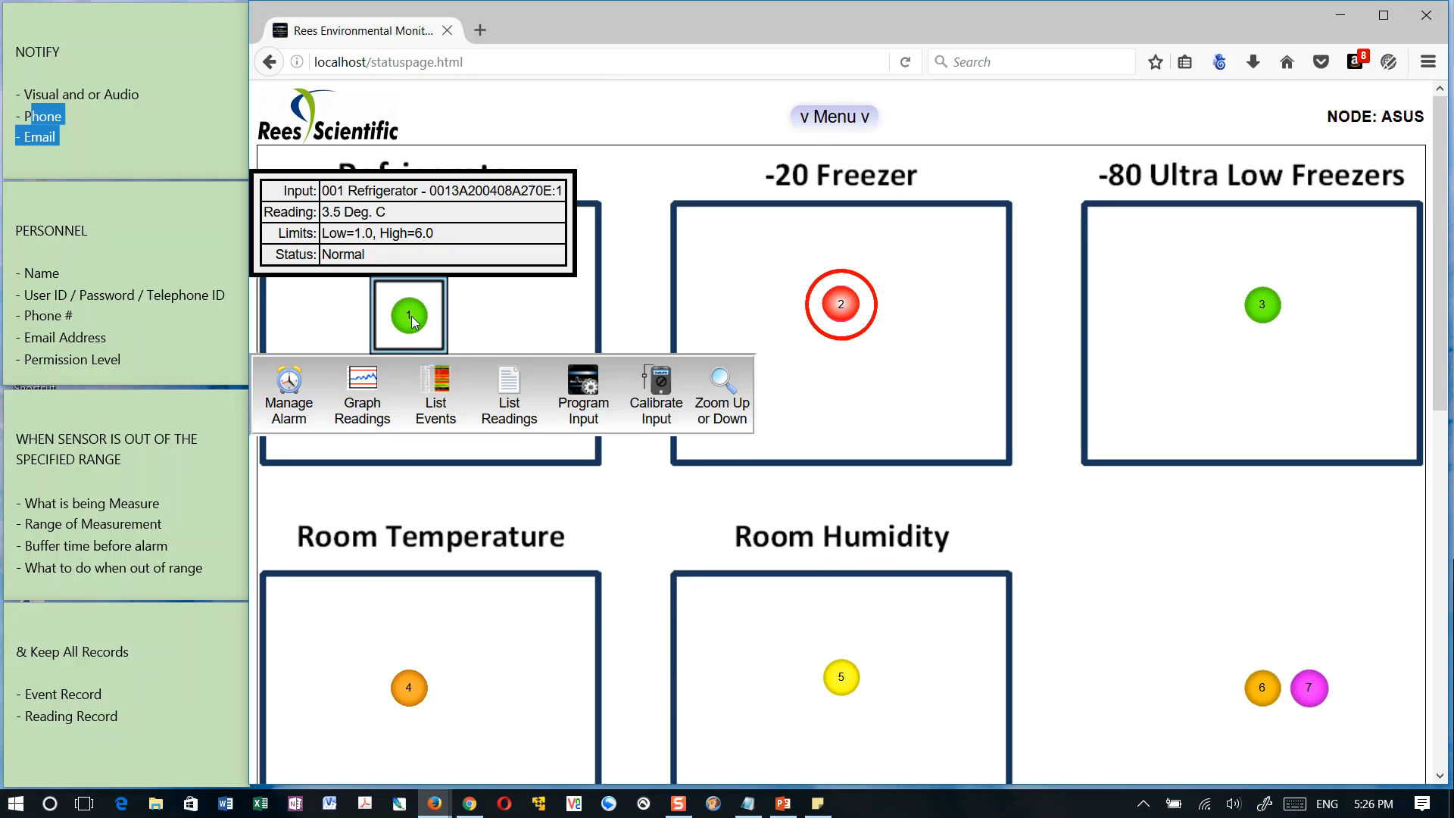
{"action": "left_click", "coordinate": [720, 382]}
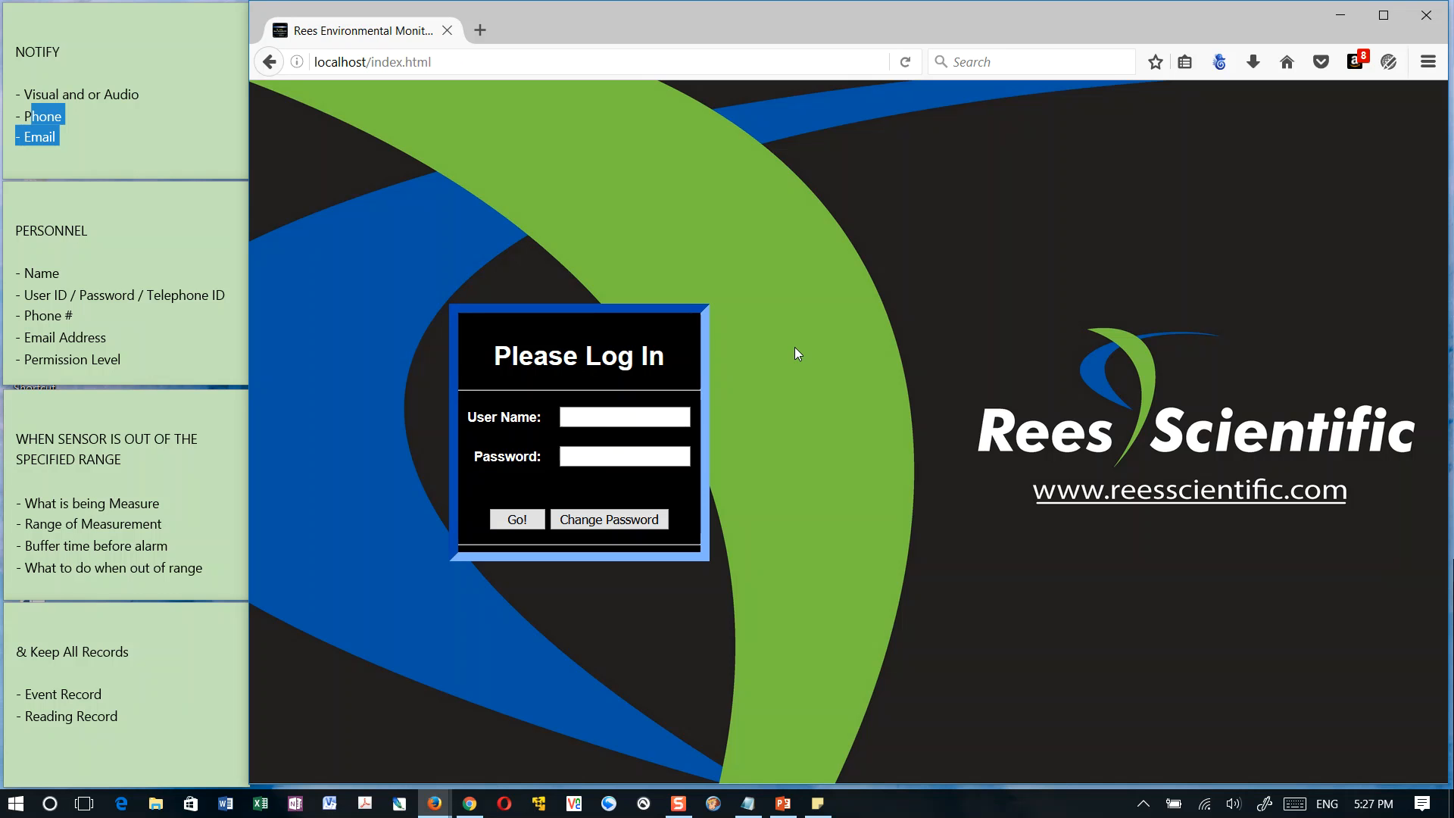
Log in to the monitoring system by entering the user name and the account password
{"action": "left_click", "coordinate": [576, 413]}
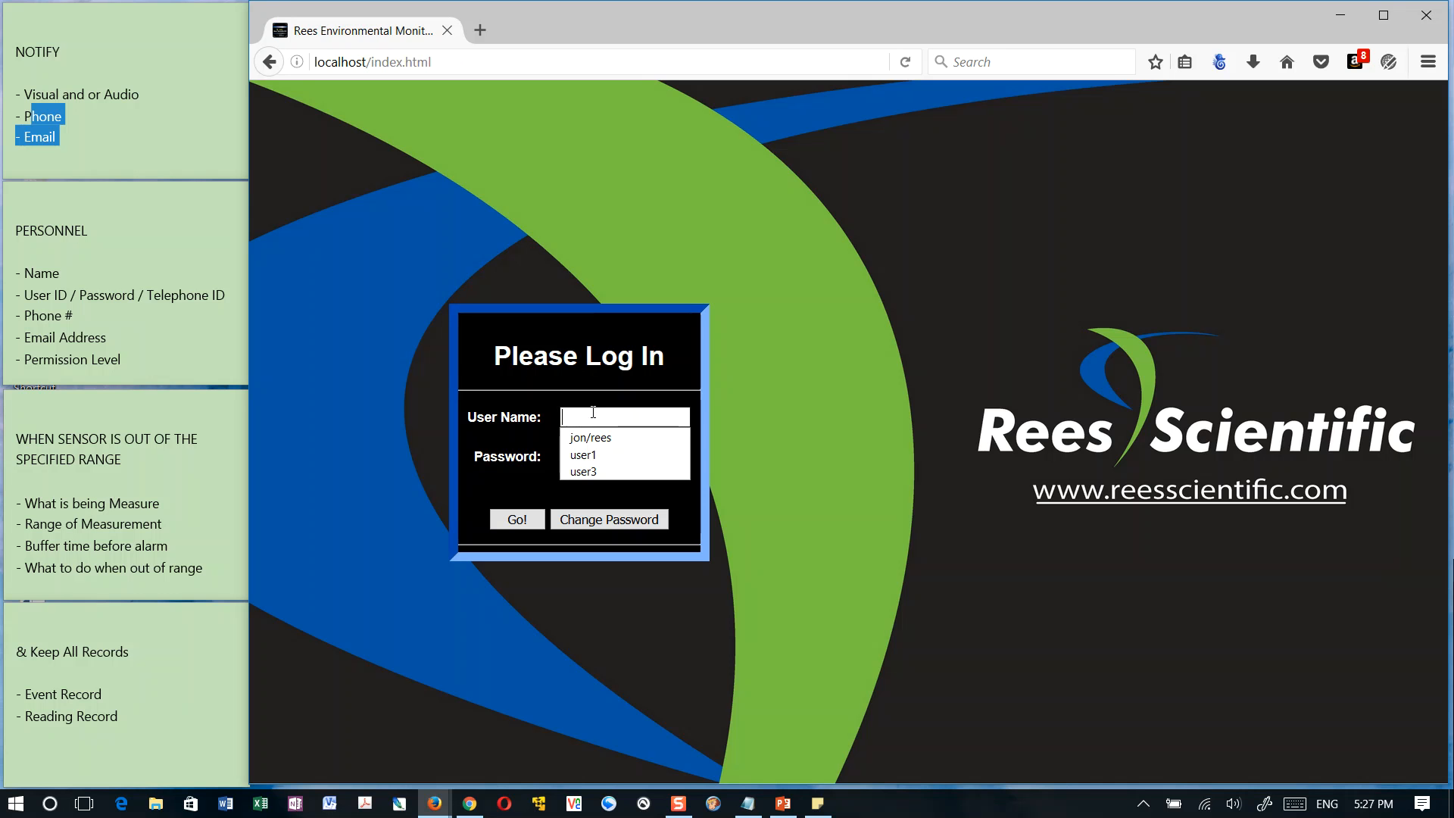
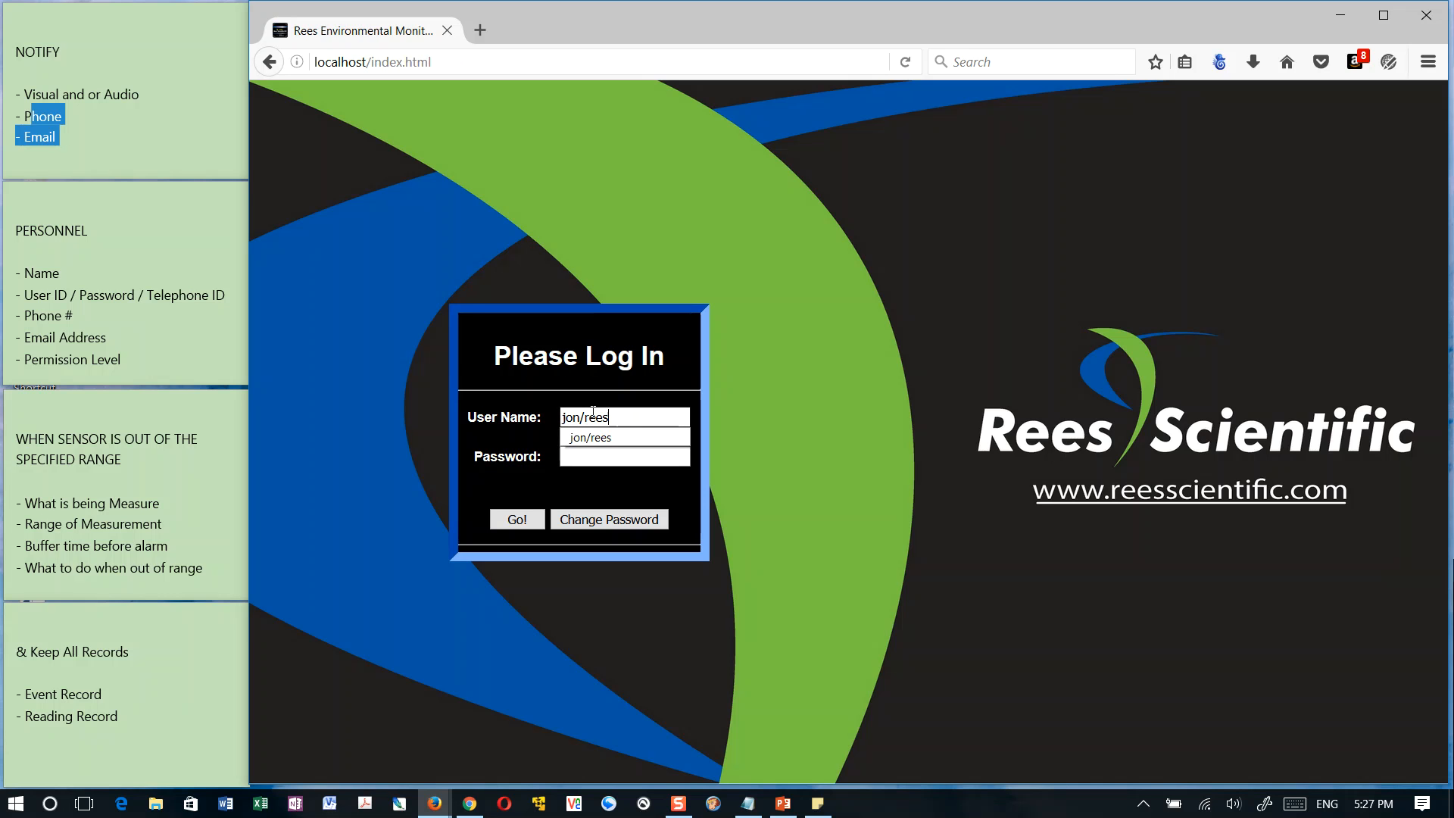
{"action": "key", "text": "Tab"}
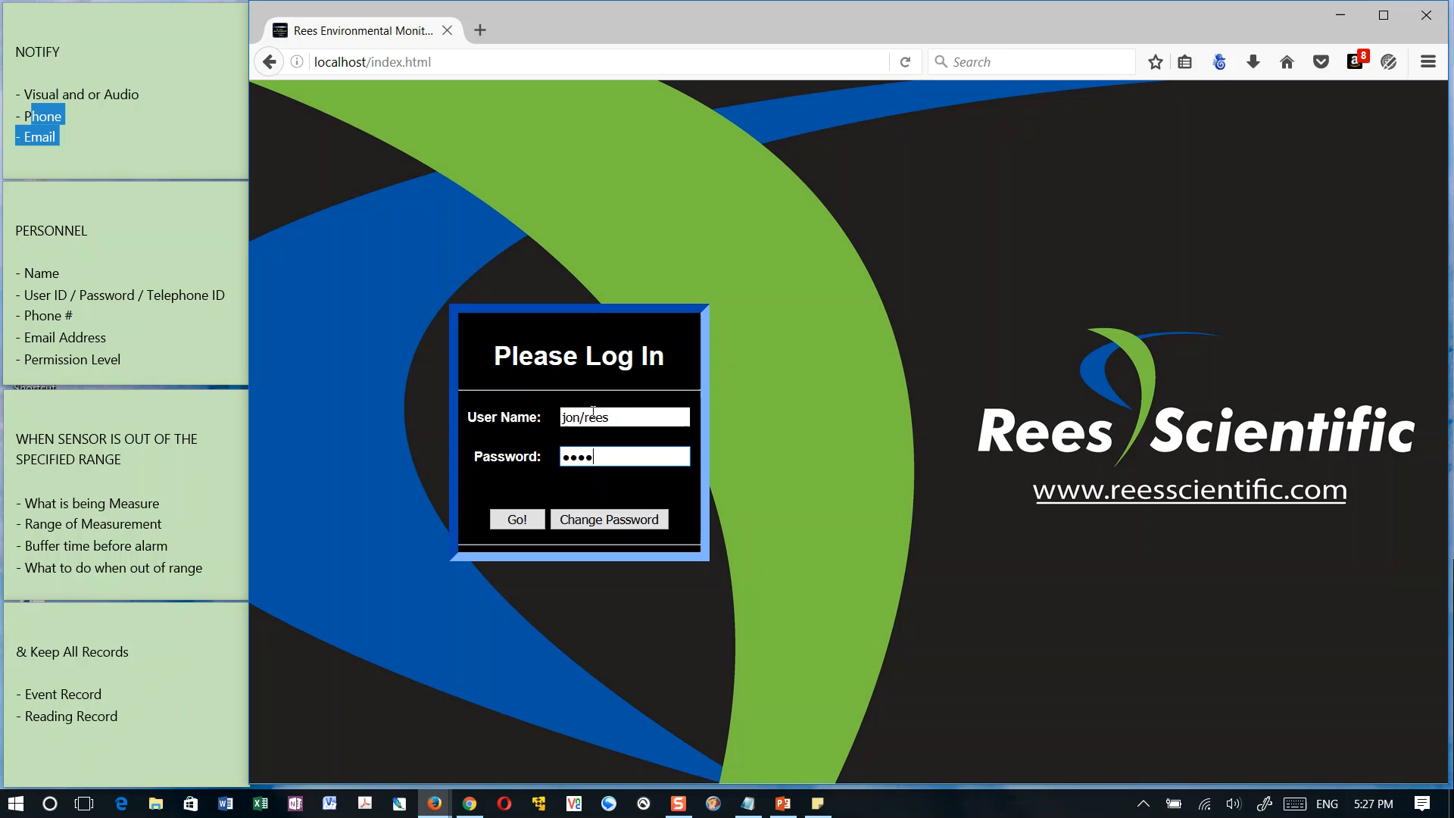
{"action": "left_click", "coordinate": [512, 519]}
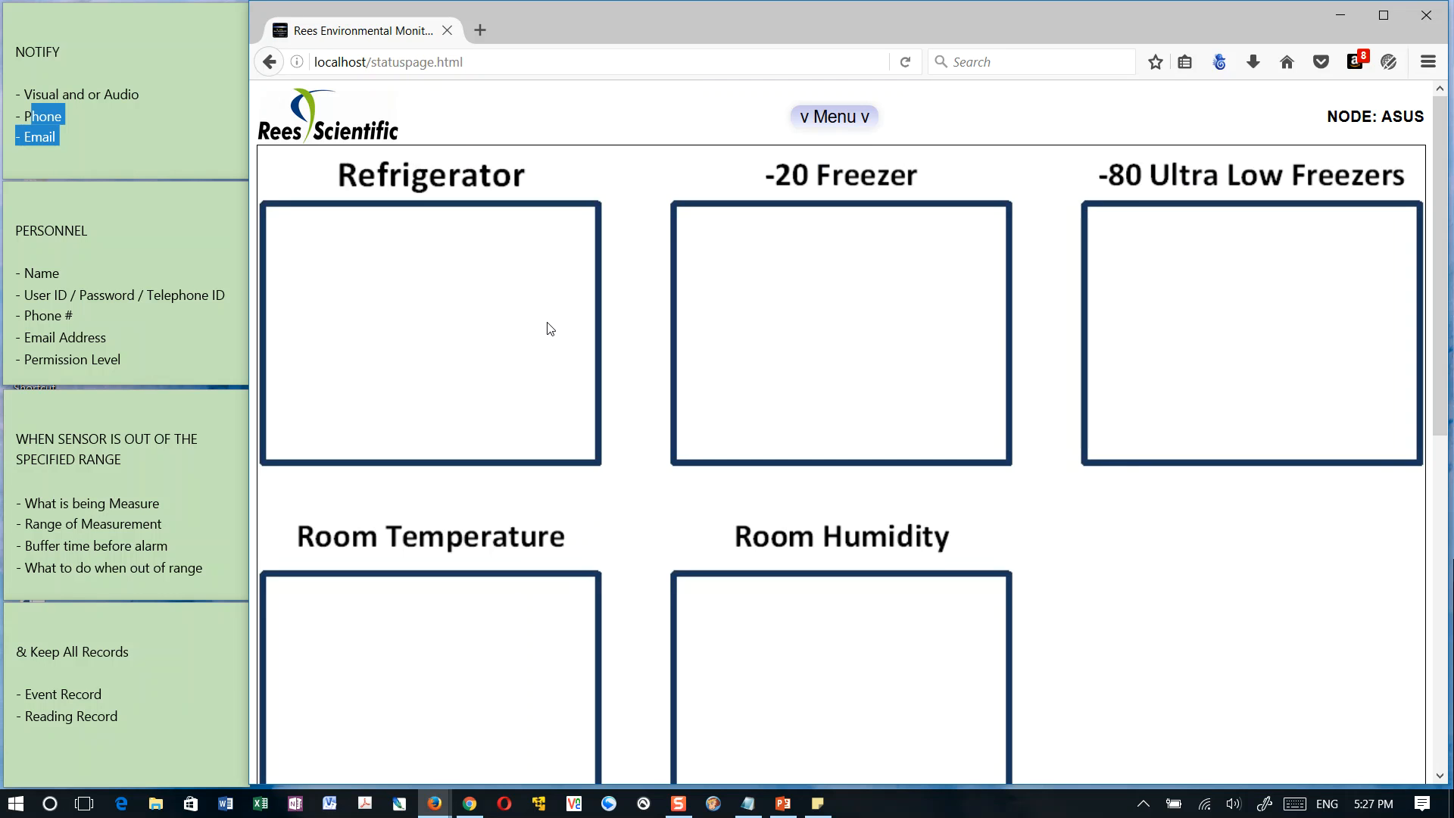
Zoom from the 001 Refrigerator sensor to its floor plan and look over the whole plan
{"action": "left_click", "coordinate": [415, 315]}
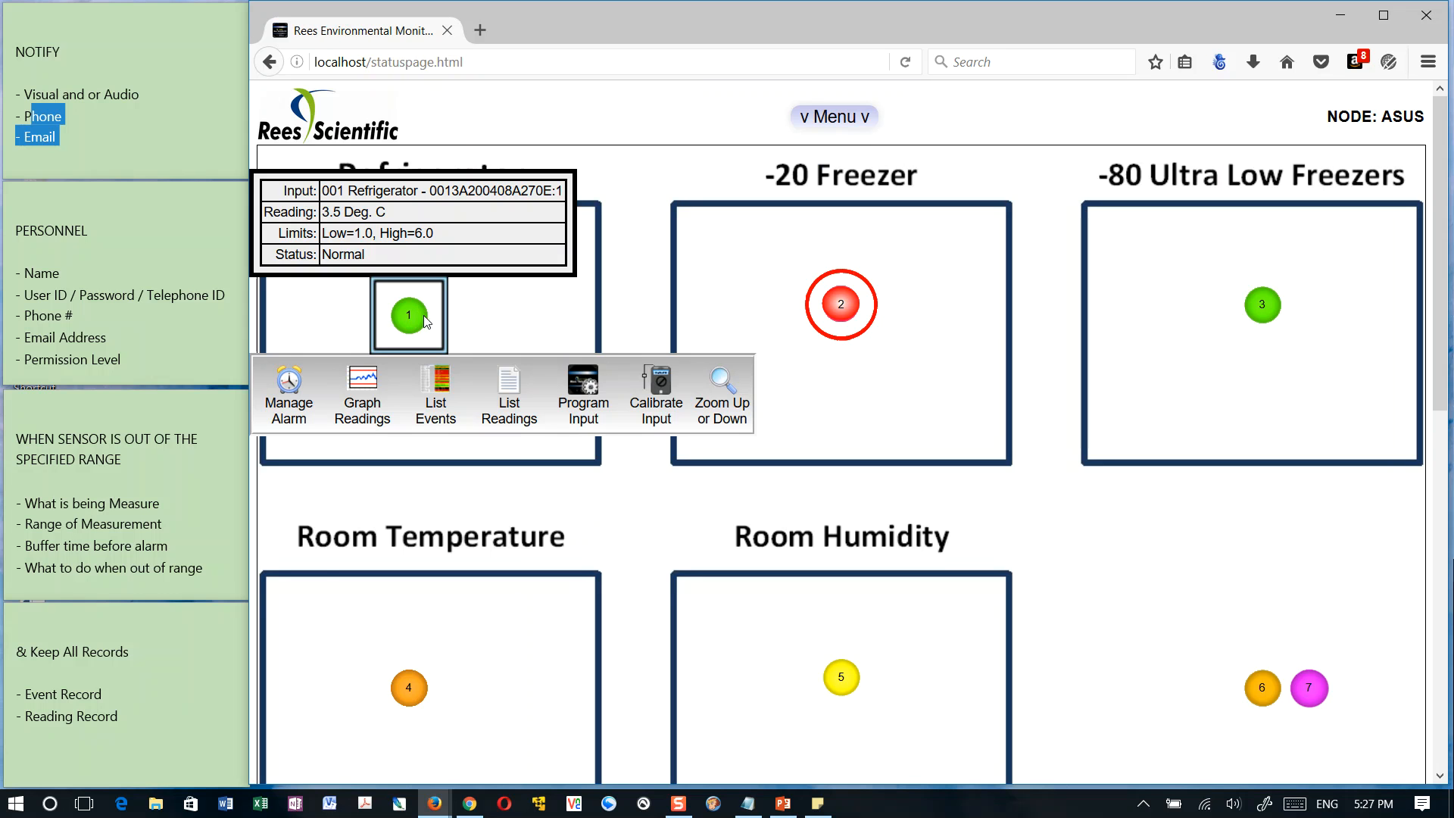
{"action": "left_click", "coordinate": [730, 380]}
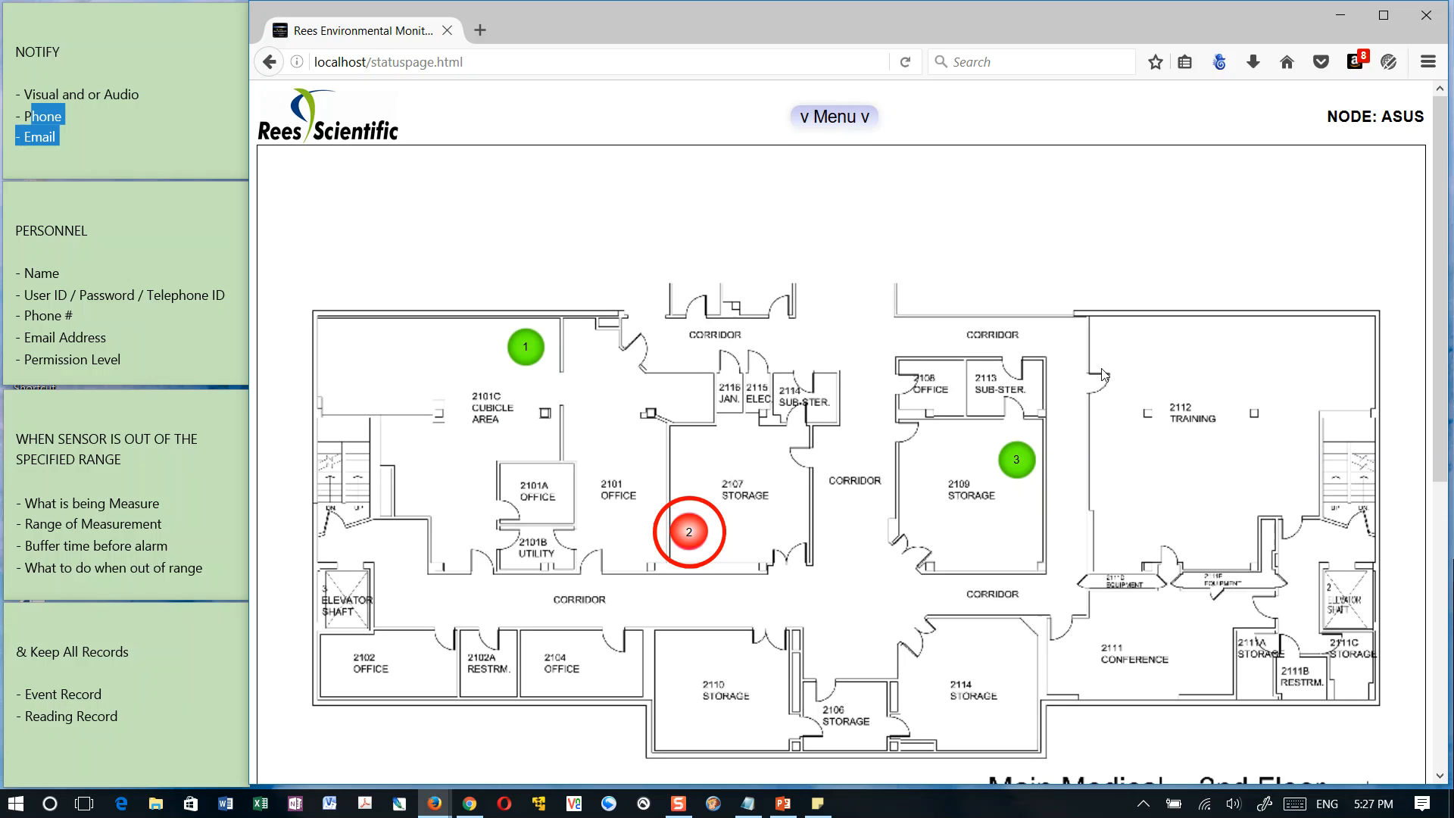
{"action": "scroll", "coordinate": [826, 422], "scroll_direction": "down", "scroll_amount": 2}
{"action": "scroll", "coordinate": [826, 422], "scroll_direction": "up", "scroll_amount": 2}
Zoom from the 001 Refrigerator sensor on the floor plan back to the status map and dismiss its details
{"action": "left_click", "coordinate": [526, 347]}
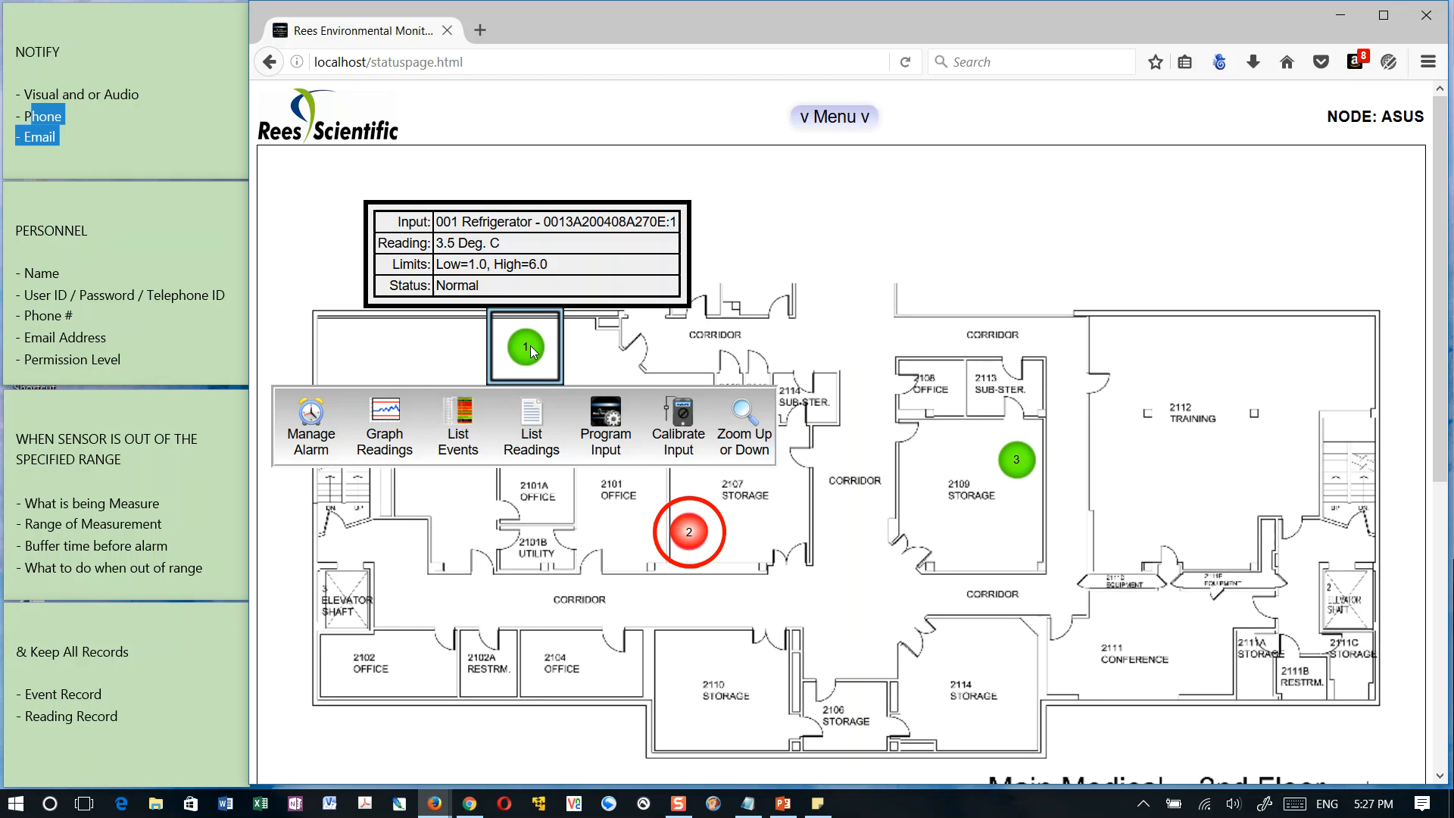
{"action": "left_click", "coordinate": [746, 417]}
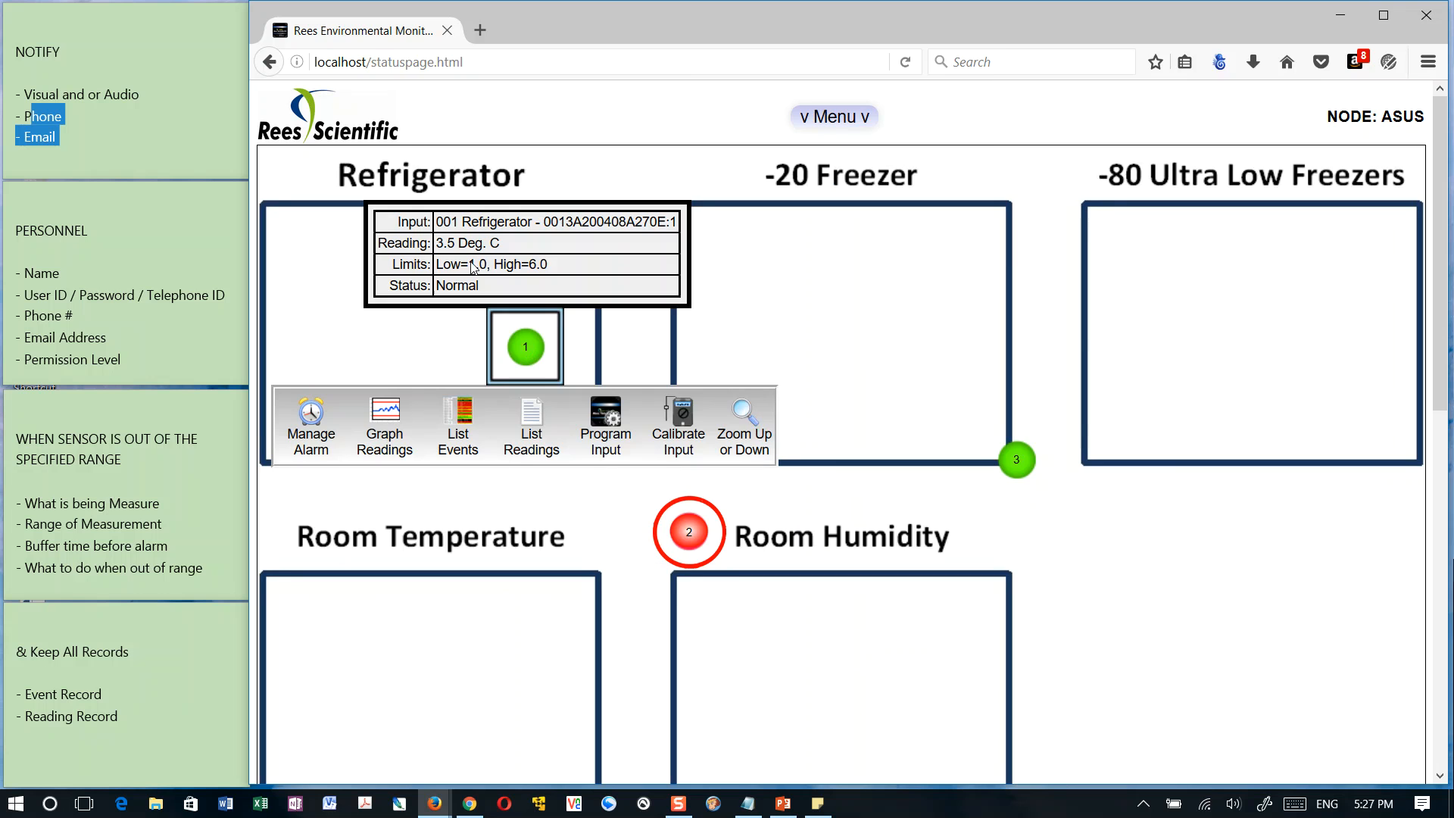
{"action": "left_click", "coordinate": [837, 307]}
{"action": "left_click", "coordinate": [629, 249]}
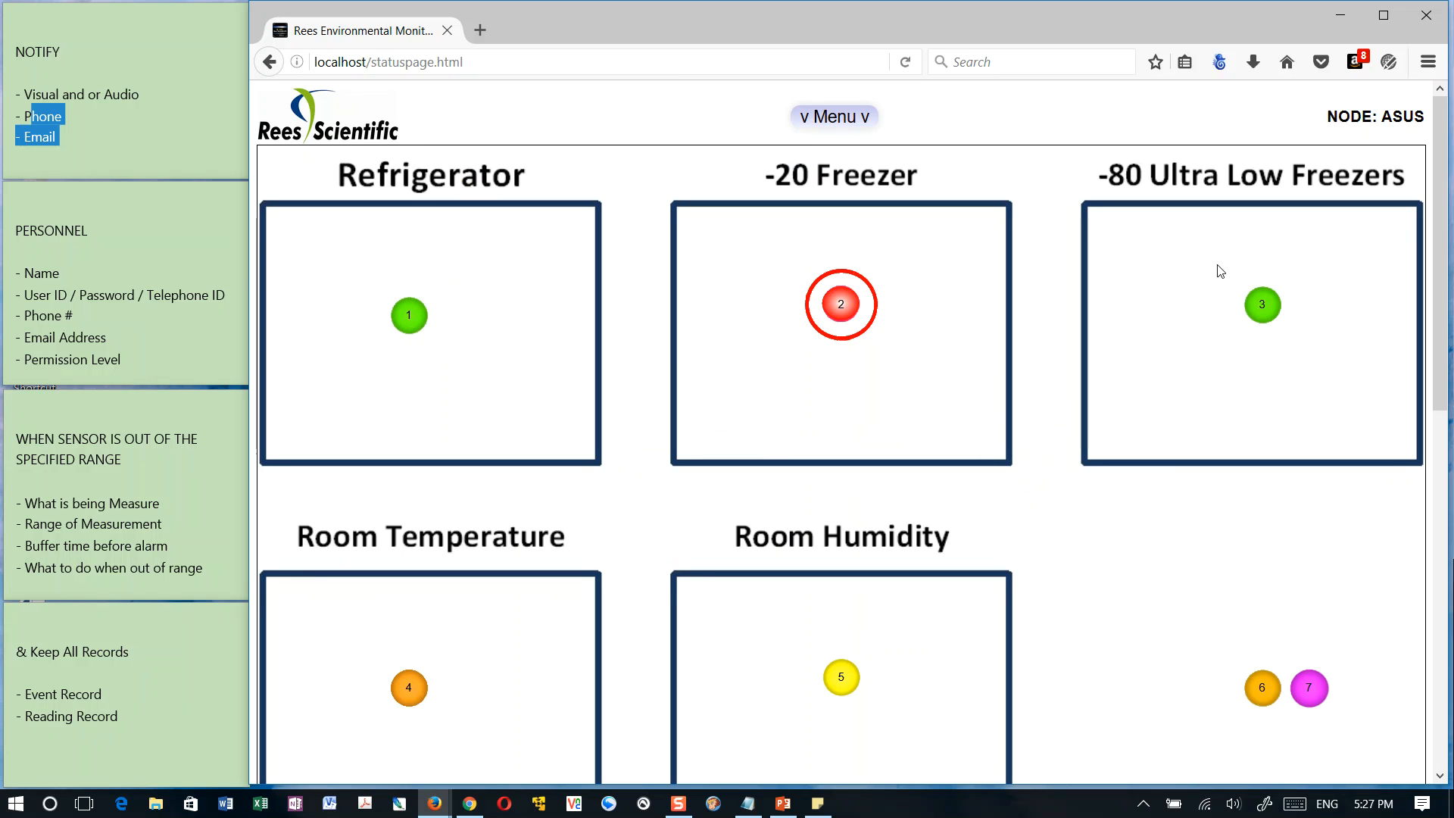
Open the 001 Refrigerator details and review the System Health, Communications and Battery sections of the status page
{"action": "left_click", "coordinate": [416, 317]}
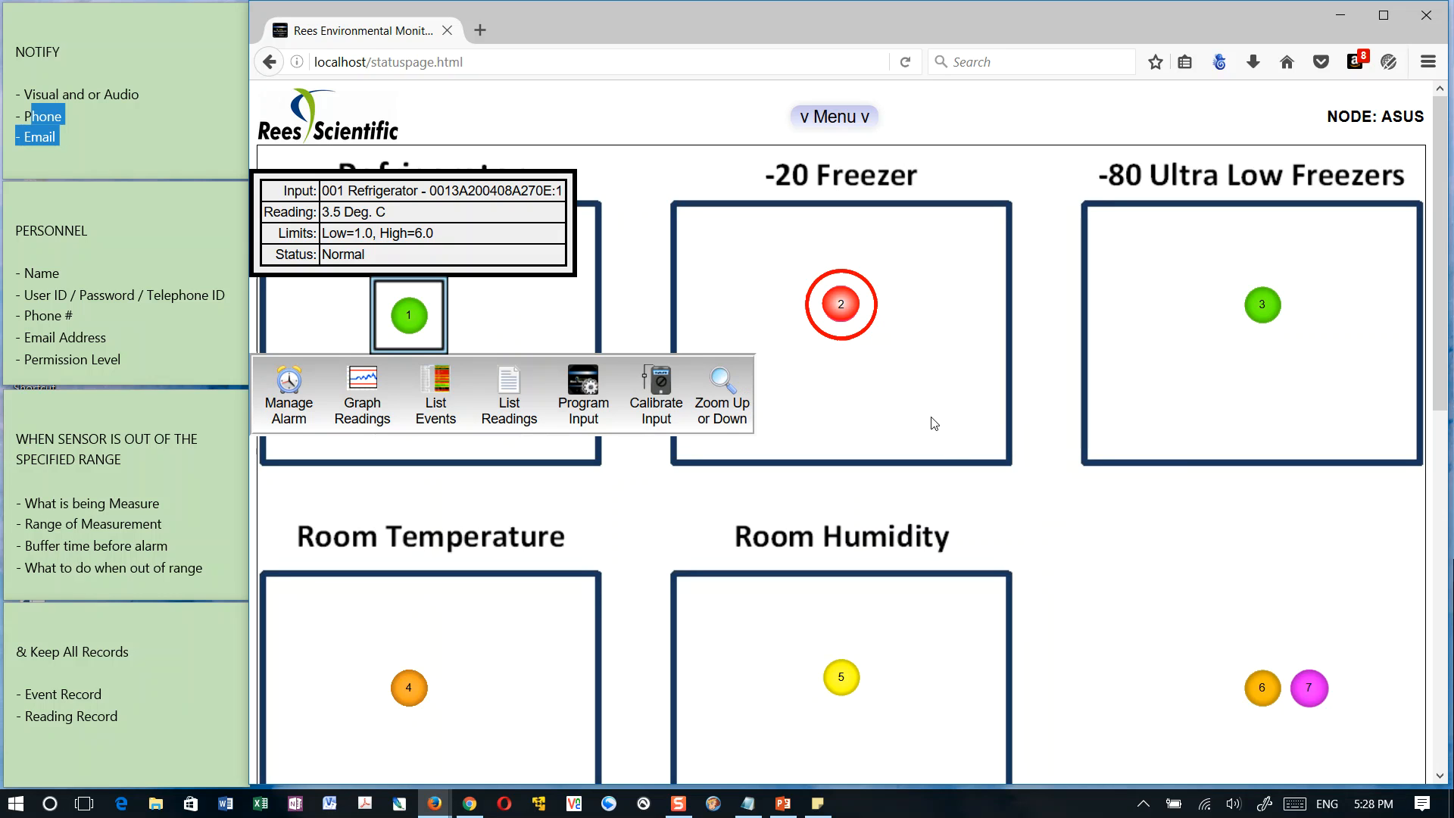
{"action": "scroll", "coordinate": [962, 465], "scroll_direction": "down", "scroll_amount": 6}
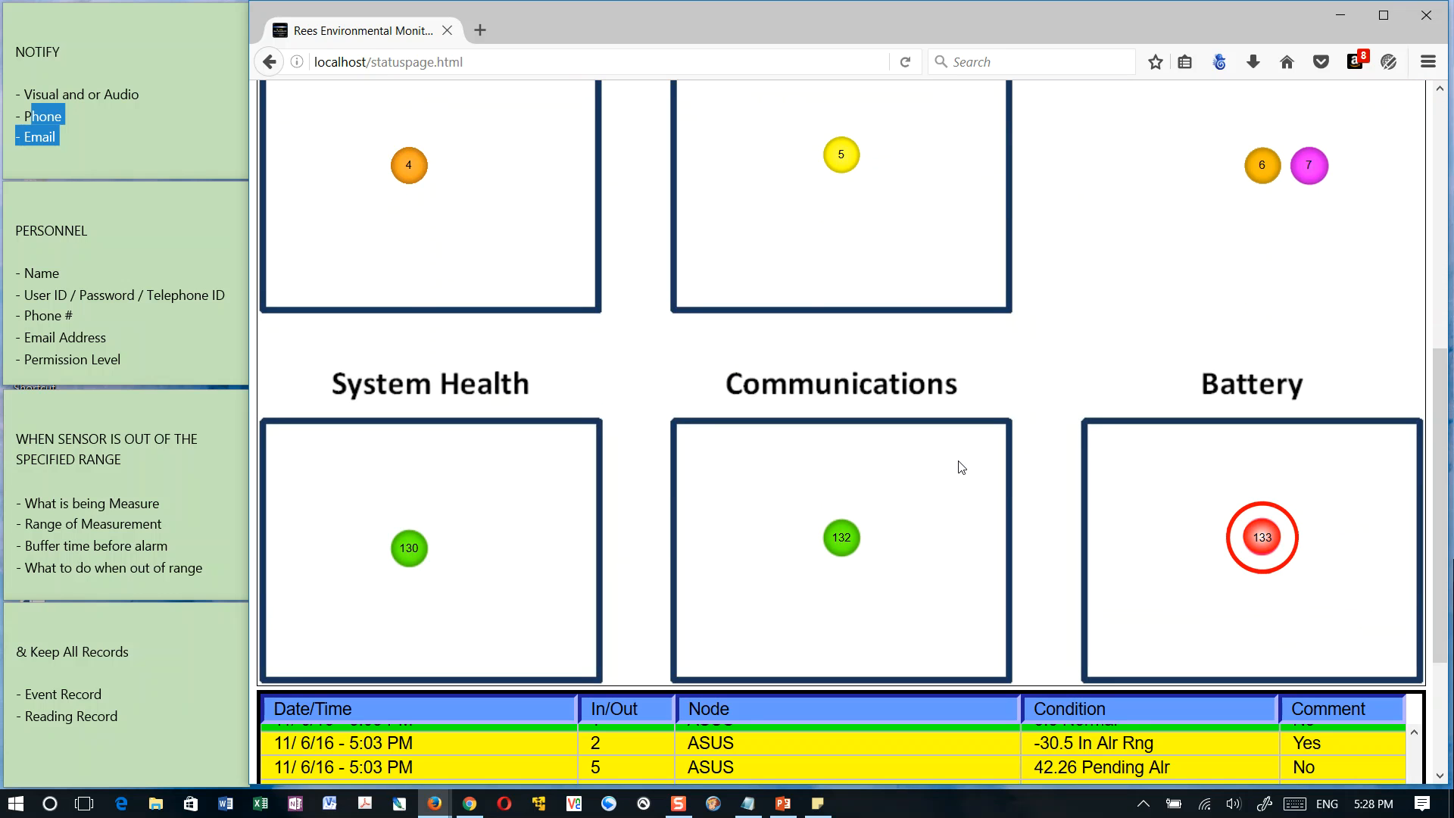
{"action": "scroll", "coordinate": [962, 467], "scroll_direction": "up", "scroll_amount": 2}
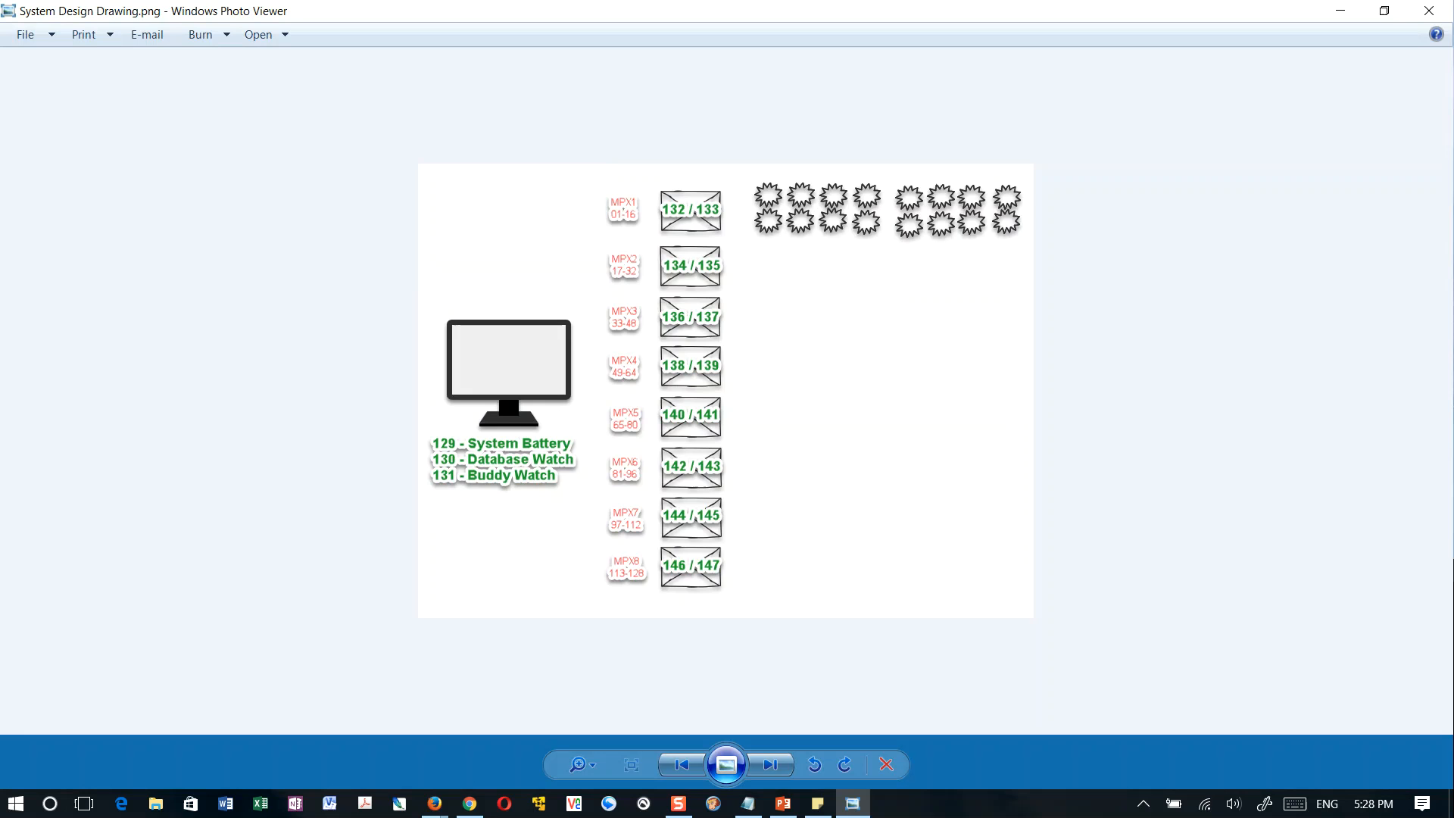
Enlarge System Design Drawing.png in Windows Photo Viewer and capture it in Screen Sketch for annotation
{"action": "scroll", "coordinate": [930, 421], "scroll_direction": "up", "scroll_amount": 2}
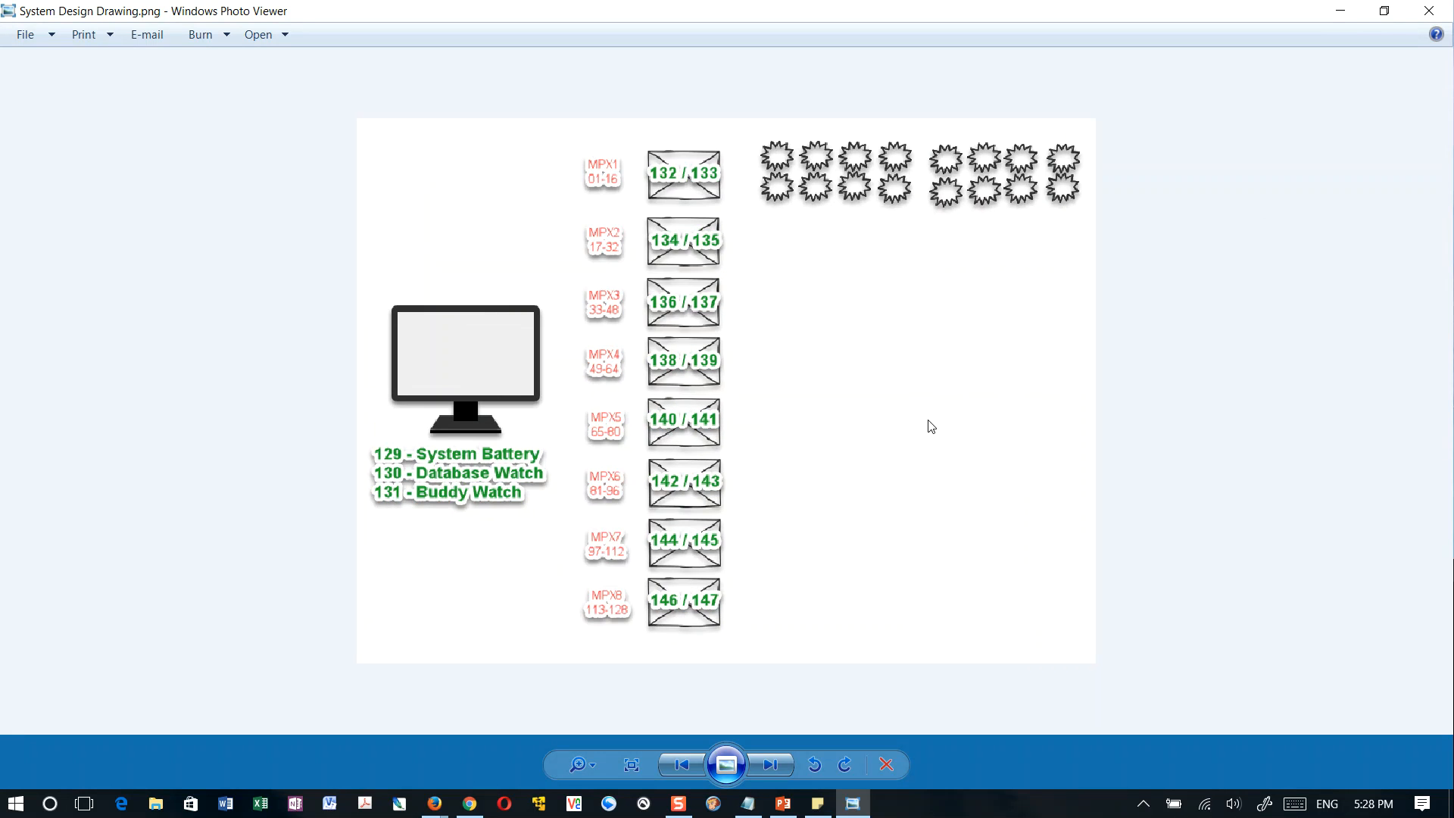
{"action": "left_click", "coordinate": [1264, 803]}
{"action": "left_click", "coordinate": [1234, 470]}
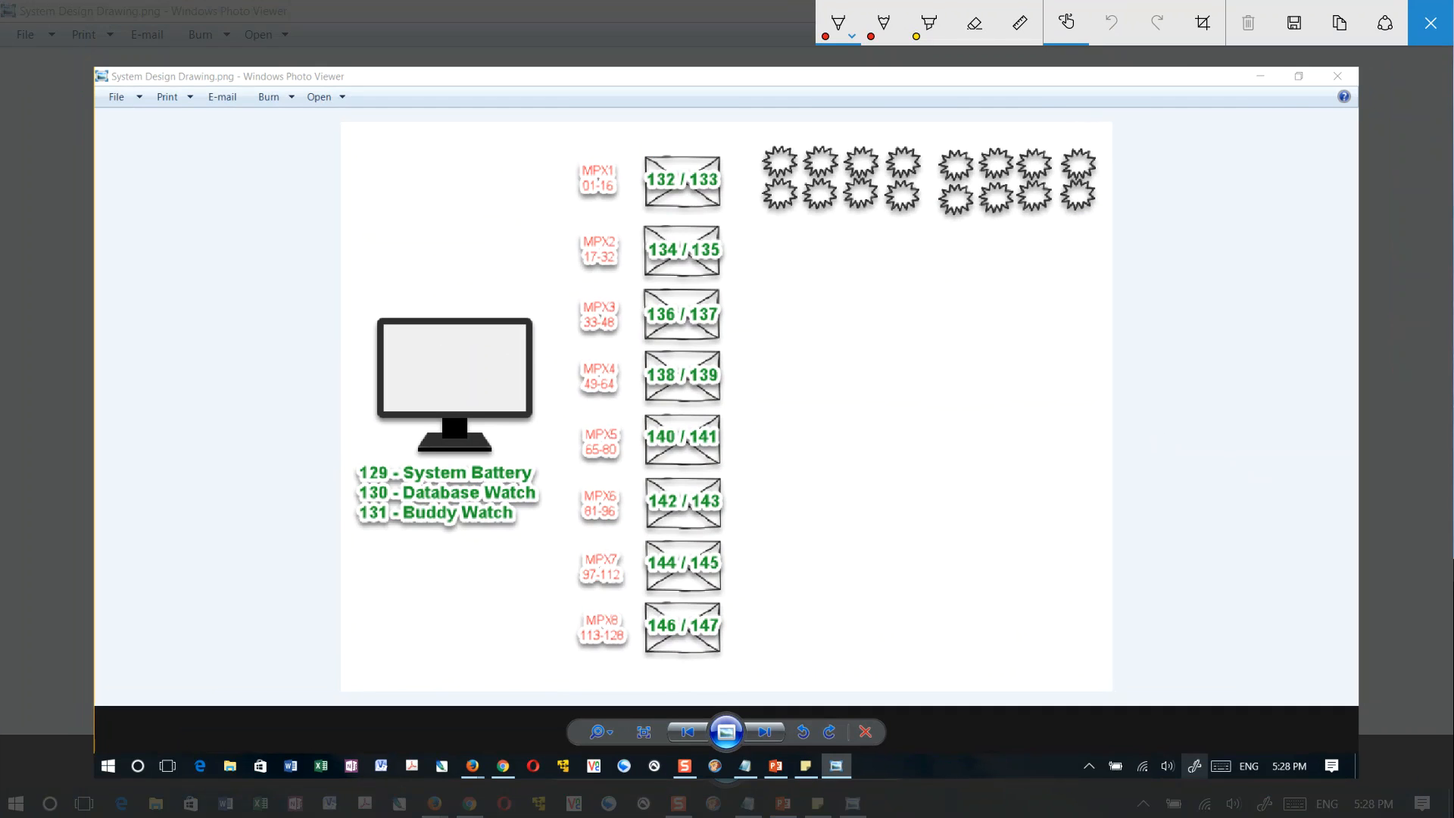
{"action": "key", "text": "Escape"}
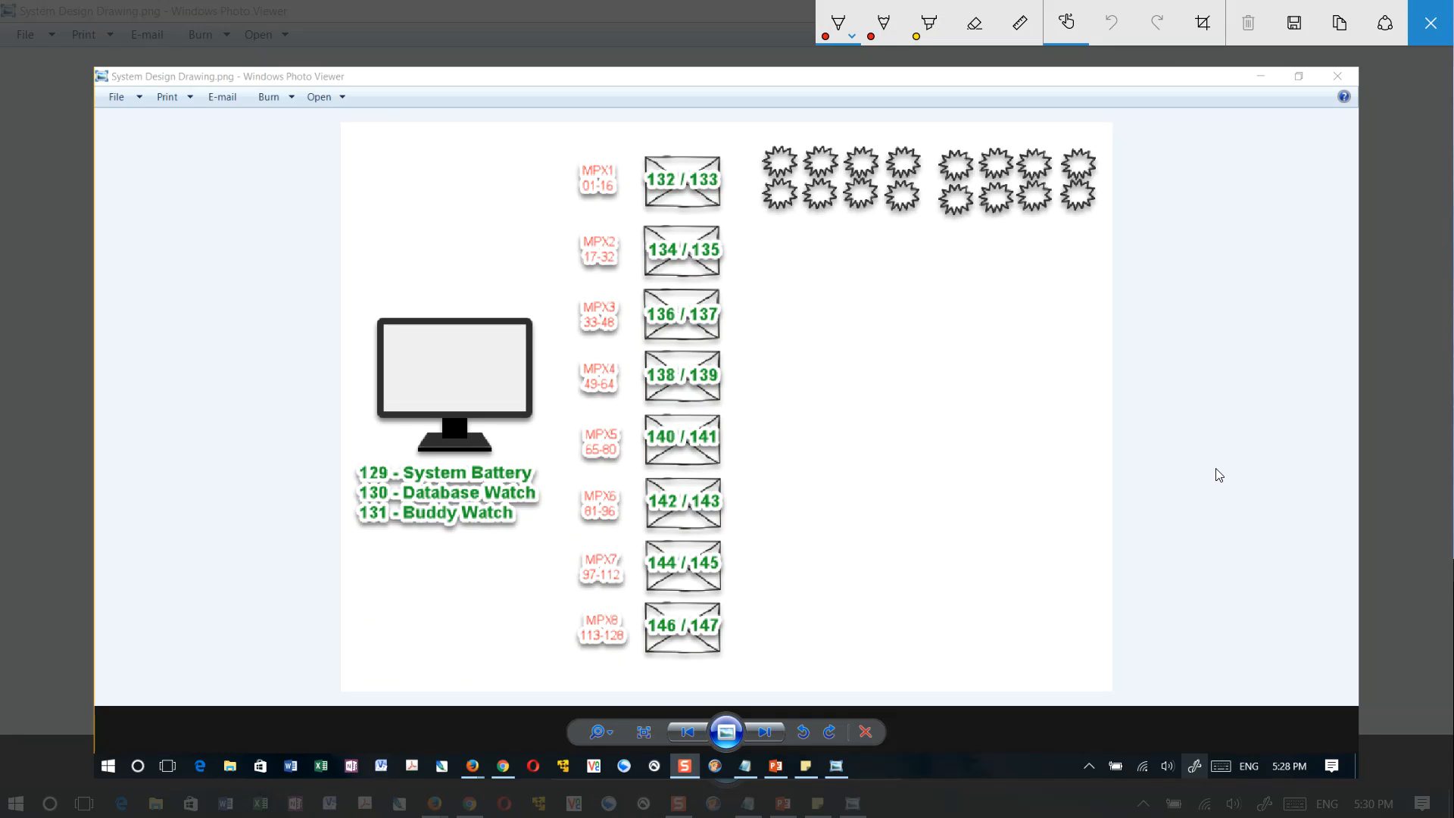
Mark the monitor with a red circle and a 1, and draw an encircled 2 below the Buddy Watch label
{"action": "mouse_move", "coordinate": [400, 283]}
{"action": "left_mouse_down"}
{"action": "mouse_move", "coordinate": [473, 291]}
{"action": "mouse_move", "coordinate": [416, 302]}
{"action": "left_mouse_up"}
{"action": "left_click", "coordinate": [426, 311]}
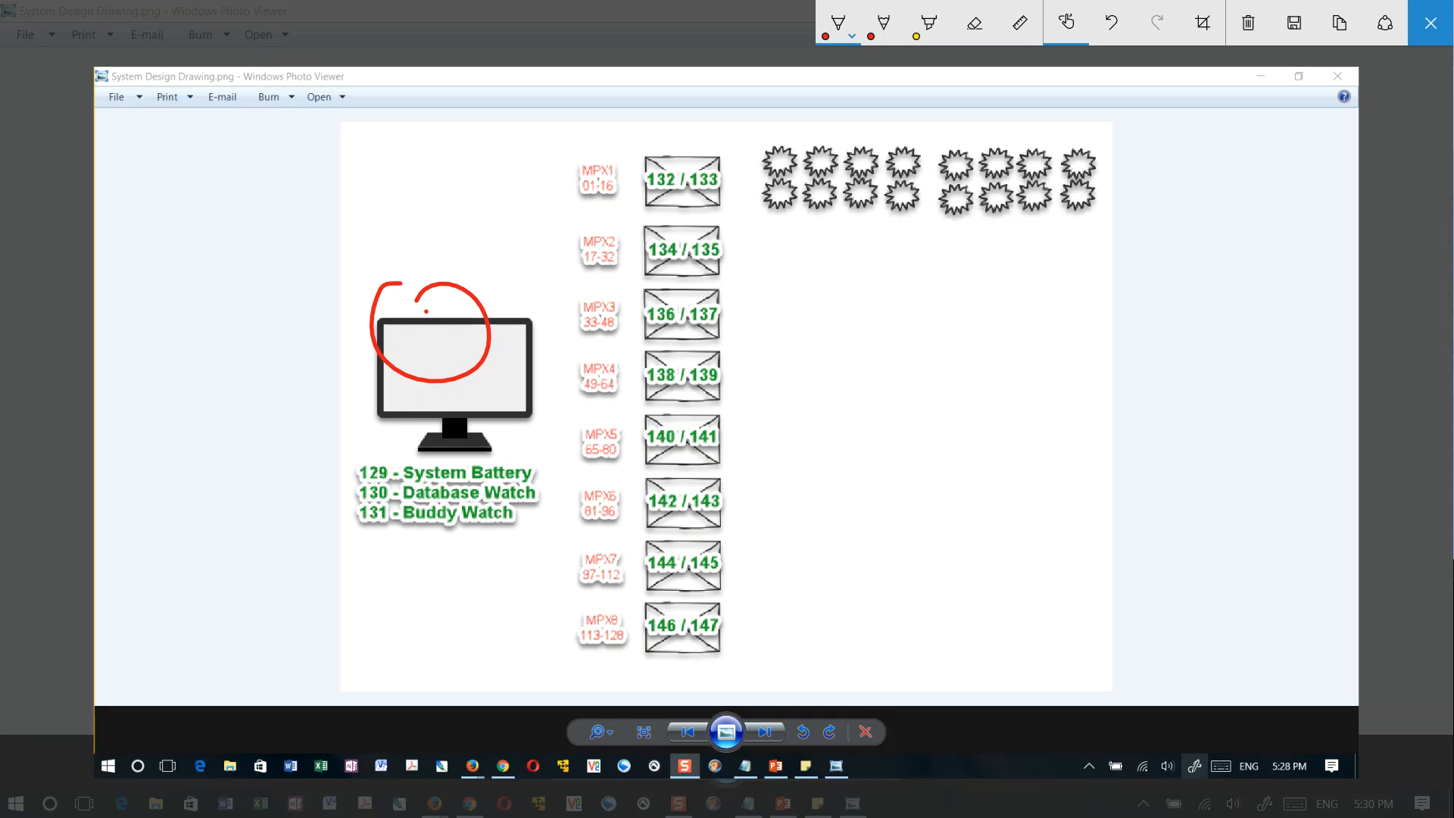
{"action": "left_click_drag", "start_coordinate": [466, 341], "coordinate": [464, 396]}
{"action": "left_click_drag", "start_coordinate": [380, 579], "coordinate": [399, 628]}
{"action": "mouse_move", "coordinate": [378, 553]}
{"action": "left_mouse_down"}
{"action": "mouse_move", "coordinate": [509, 559]}
{"action": "mouse_move", "coordinate": [415, 646]}
{"action": "left_mouse_up"}
{"action": "left_click_drag", "start_coordinate": [432, 581], "coordinate": [506, 596]}
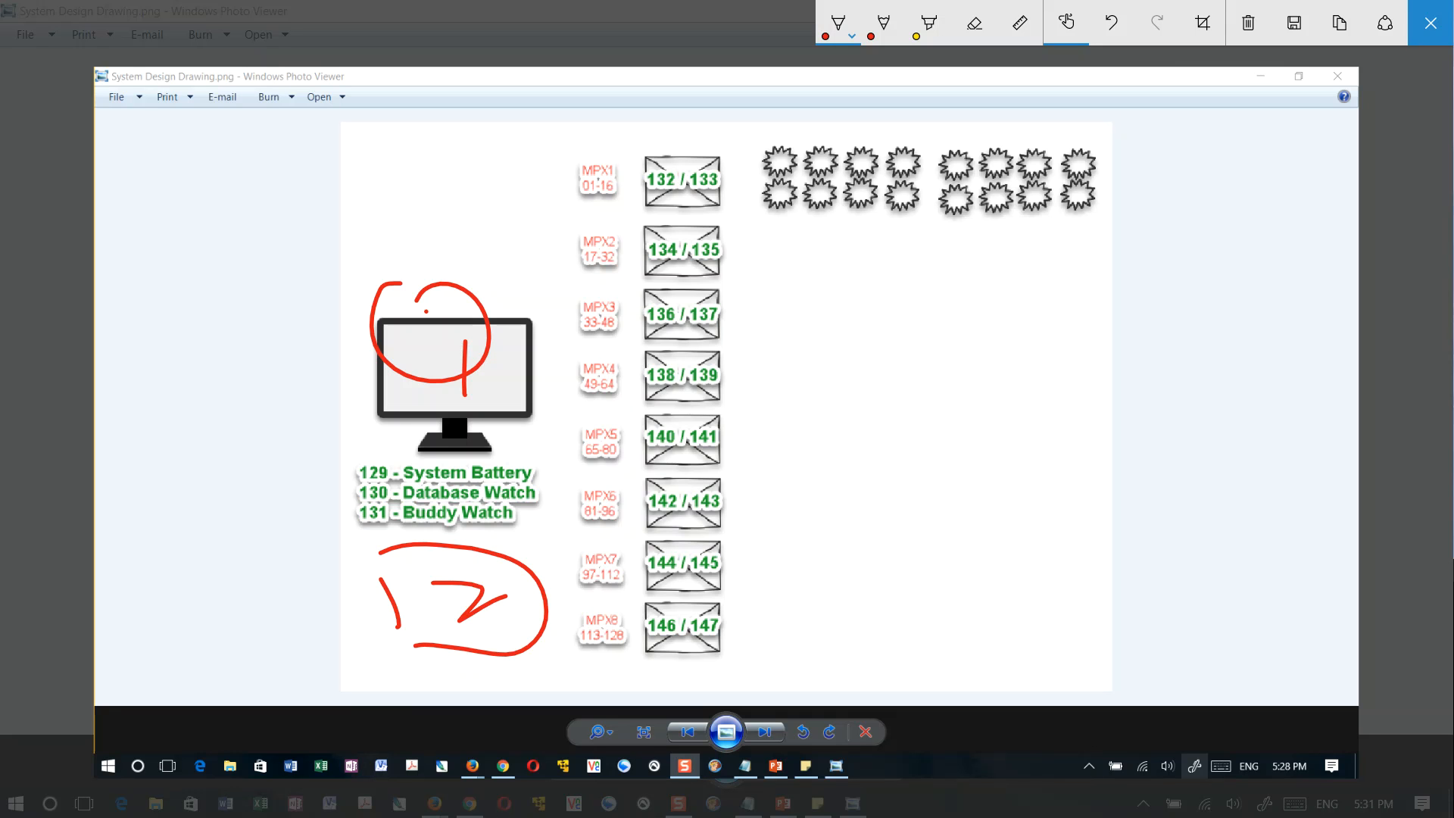
Draw red arrows from 131 Buddy Watch to the 2, from the 2 downward and back to the monitor, and at 129 System Battery
{"action": "left_click_drag", "start_coordinate": [282, 512], "coordinate": [351, 515]}
{"action": "mouse_move", "coordinate": [363, 508]}
{"action": "left_mouse_down"}
{"action": "mouse_move", "coordinate": [391, 522]}
{"action": "mouse_move", "coordinate": [359, 520]}
{"action": "left_mouse_up"}
{"action": "mouse_move", "coordinate": [296, 502]}
{"action": "left_mouse_down"}
{"action": "mouse_move", "coordinate": [295, 534]}
{"action": "mouse_move", "coordinate": [361, 587]}
{"action": "mouse_move", "coordinate": [330, 606]}
{"action": "left_mouse_up"}
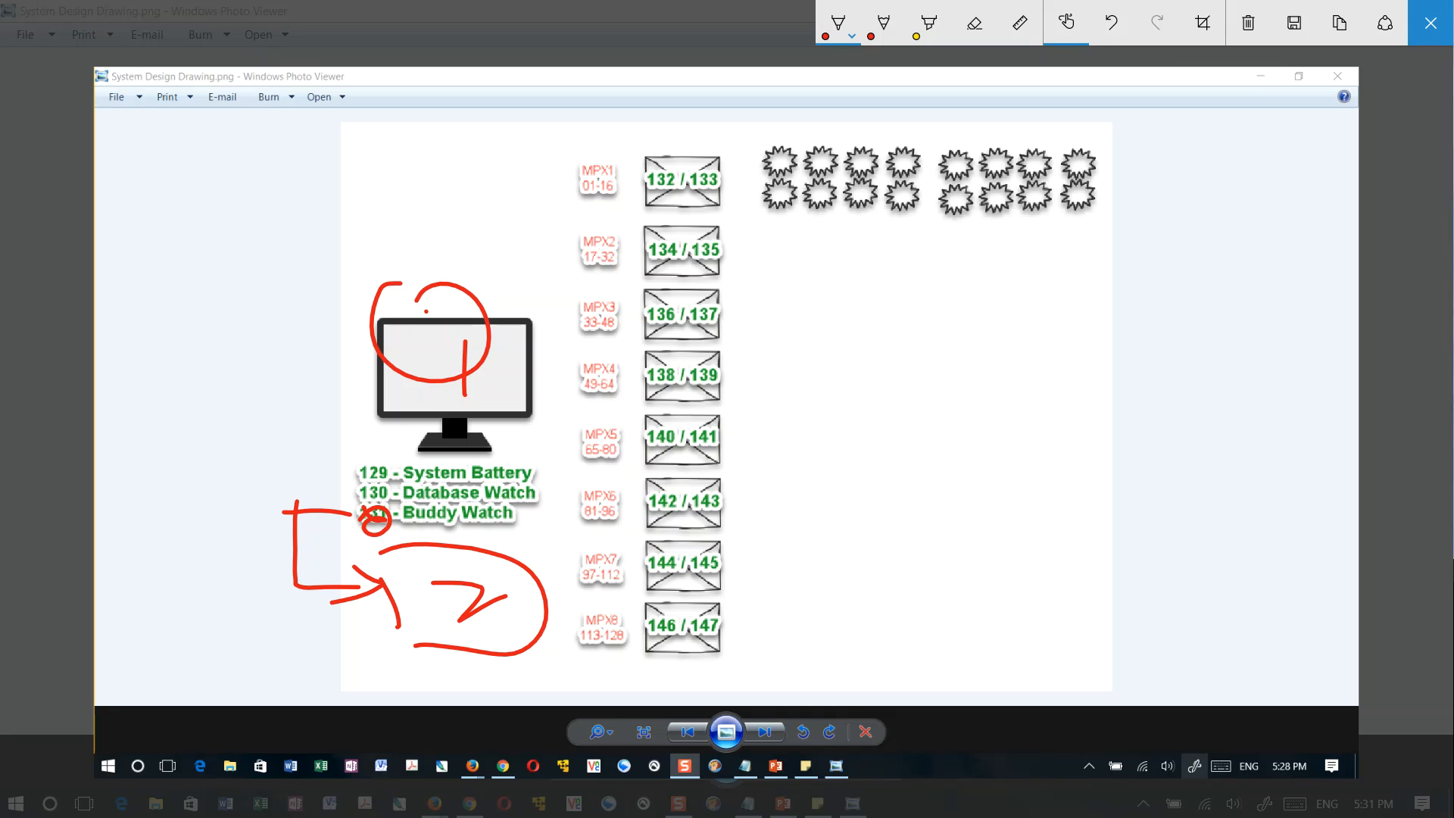
{"action": "mouse_move", "coordinate": [384, 615]}
{"action": "left_mouse_down"}
{"action": "mouse_move", "coordinate": [326, 618]}
{"action": "mouse_move", "coordinate": [378, 679]}
{"action": "left_mouse_up"}
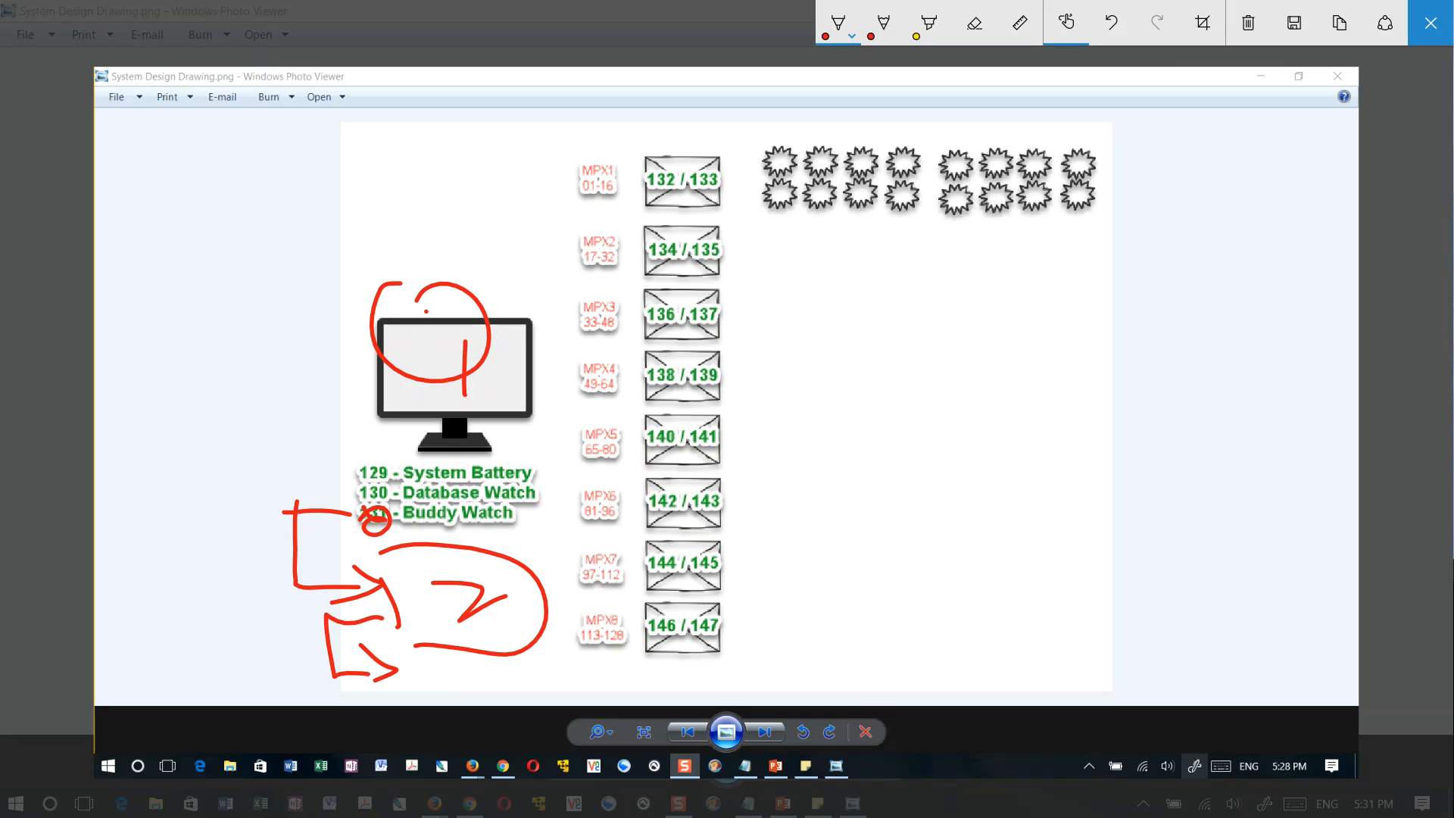
{"action": "mouse_move", "coordinate": [391, 623]}
{"action": "left_mouse_down"}
{"action": "mouse_move", "coordinate": [203, 361]}
{"action": "mouse_move", "coordinate": [359, 387]}
{"action": "mouse_move", "coordinate": [294, 433]}
{"action": "left_mouse_up"}
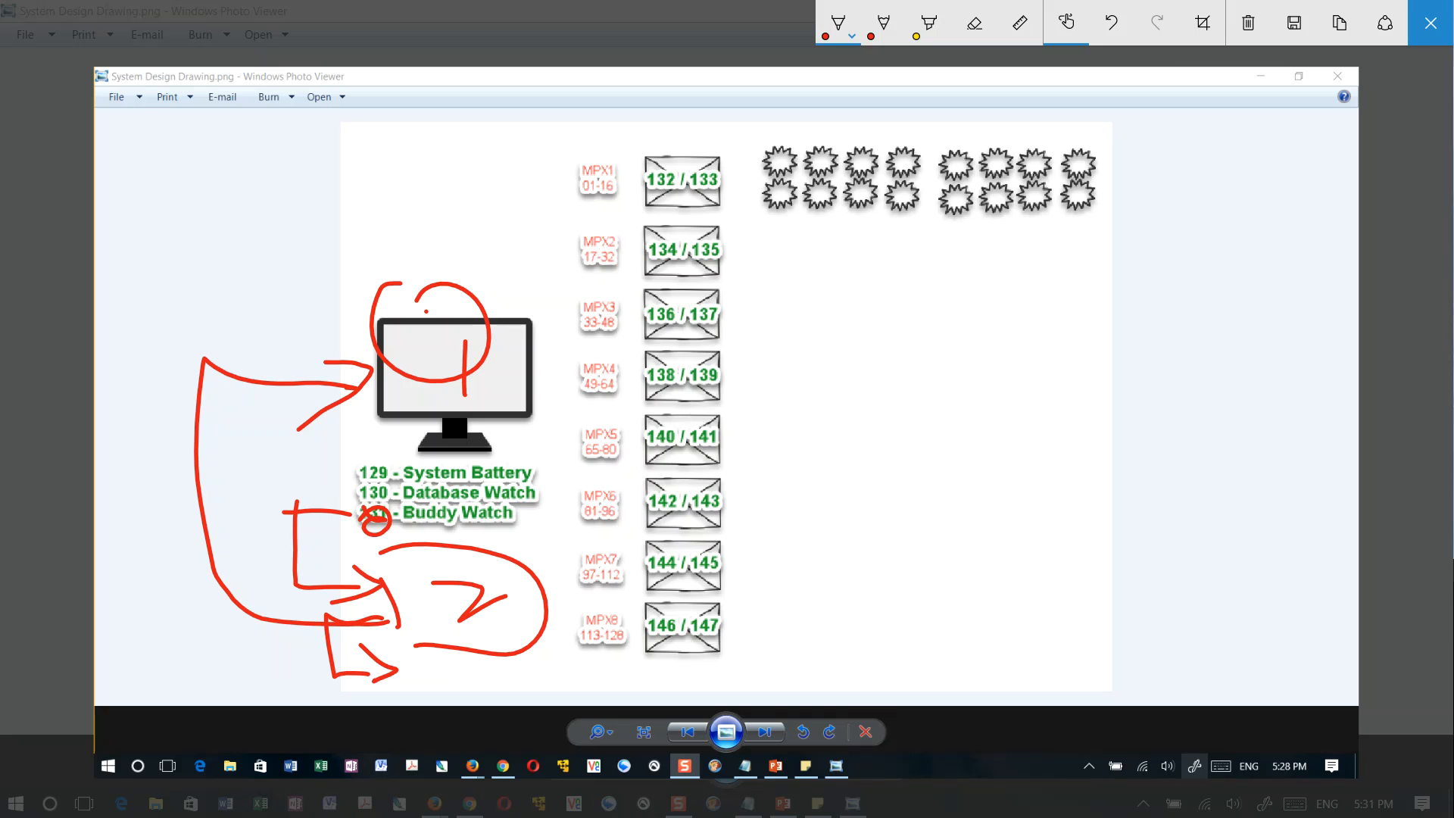
{"action": "mouse_move", "coordinate": [318, 438]}
{"action": "left_mouse_down"}
{"action": "mouse_move", "coordinate": [355, 459]}
{"action": "mouse_move", "coordinate": [330, 463]}
{"action": "left_mouse_up"}
Point a red arrow at the 132 / 133 box and strike through each sensor symbol in both rows
{"action": "mouse_move", "coordinate": [618, 115]}
{"action": "left_mouse_down"}
{"action": "mouse_move", "coordinate": [650, 158]}
{"action": "mouse_move", "coordinate": [660, 138]}
{"action": "left_mouse_up"}
{"action": "mouse_move", "coordinate": [780, 143]}
{"action": "left_mouse_down"}
{"action": "mouse_move", "coordinate": [792, 171]}
{"action": "mouse_move", "coordinate": [832, 177]}
{"action": "left_mouse_up"}
{"action": "left_click_drag", "start_coordinate": [866, 144], "coordinate": [971, 184]}
{"action": "left_click_drag", "start_coordinate": [986, 146], "coordinate": [1049, 172]}
{"action": "left_click_drag", "start_coordinate": [1092, 147], "coordinate": [1088, 174]}
{"action": "left_click_drag", "start_coordinate": [779, 181], "coordinate": [843, 212]}
{"action": "mouse_move", "coordinate": [875, 187]}
{"action": "left_mouse_down"}
{"action": "mouse_move", "coordinate": [888, 214]}
{"action": "mouse_move", "coordinate": [979, 216]}
{"action": "left_mouse_up"}
{"action": "mouse_move", "coordinate": [1001, 190]}
{"action": "left_mouse_down"}
{"action": "mouse_move", "coordinate": [1013, 212]}
{"action": "mouse_move", "coordinate": [1104, 215]}
{"action": "left_mouse_up"}
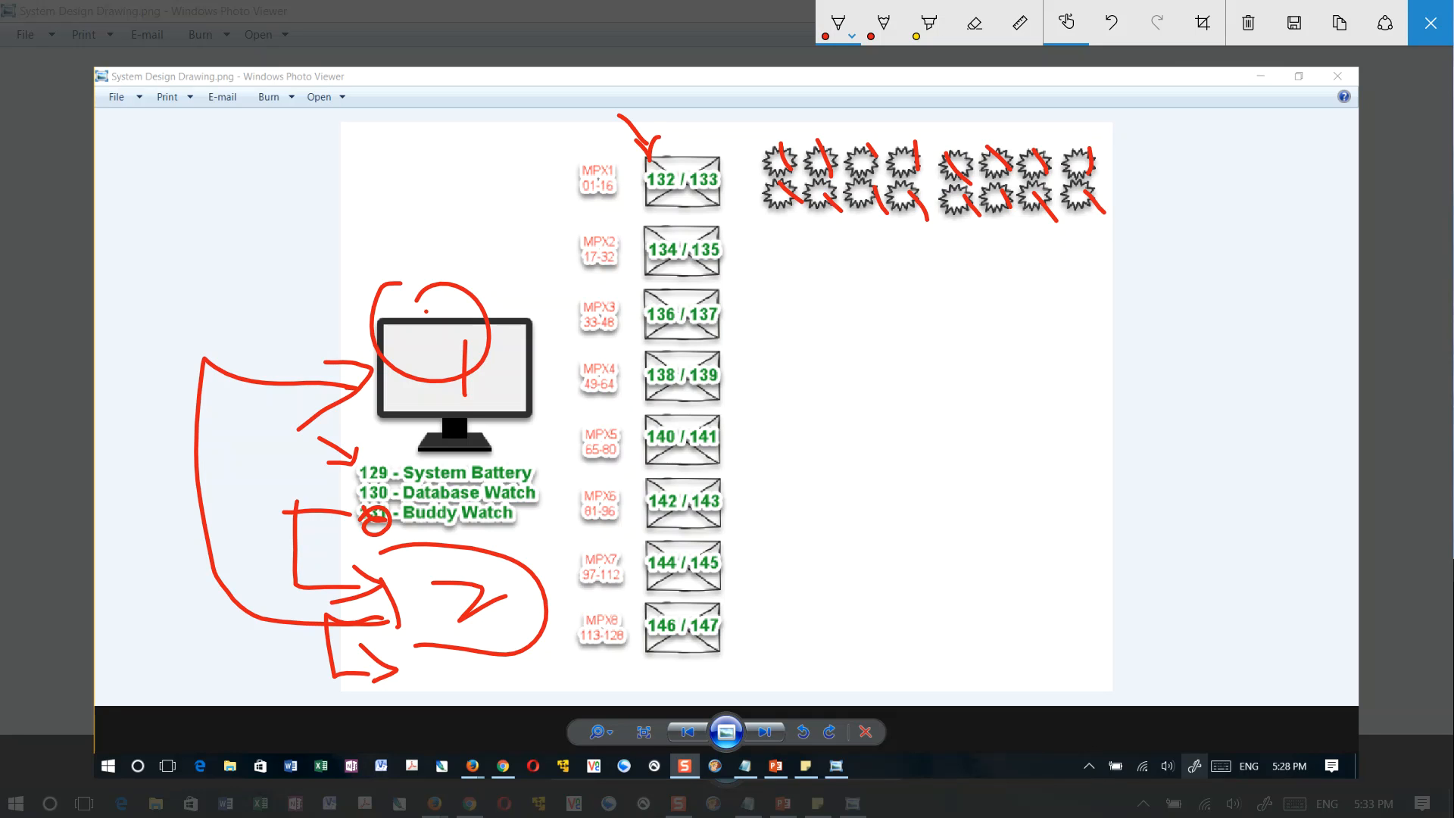
Draw red arrows from the 132 / 133 box to the sensors, at the MPX1 label, and from MPX1 to the monitor
{"action": "mouse_move", "coordinate": [732, 155]}
{"action": "left_mouse_down"}
{"action": "mouse_move", "coordinate": [761, 141]}
{"action": "mouse_move", "coordinate": [748, 165]}
{"action": "left_mouse_up"}
{"action": "left_click_drag", "start_coordinate": [515, 161], "coordinate": [565, 173]}
{"action": "mouse_move", "coordinate": [535, 152]}
{"action": "left_mouse_down"}
{"action": "mouse_move", "coordinate": [573, 168]}
{"action": "mouse_move", "coordinate": [554, 182]}
{"action": "left_mouse_up"}
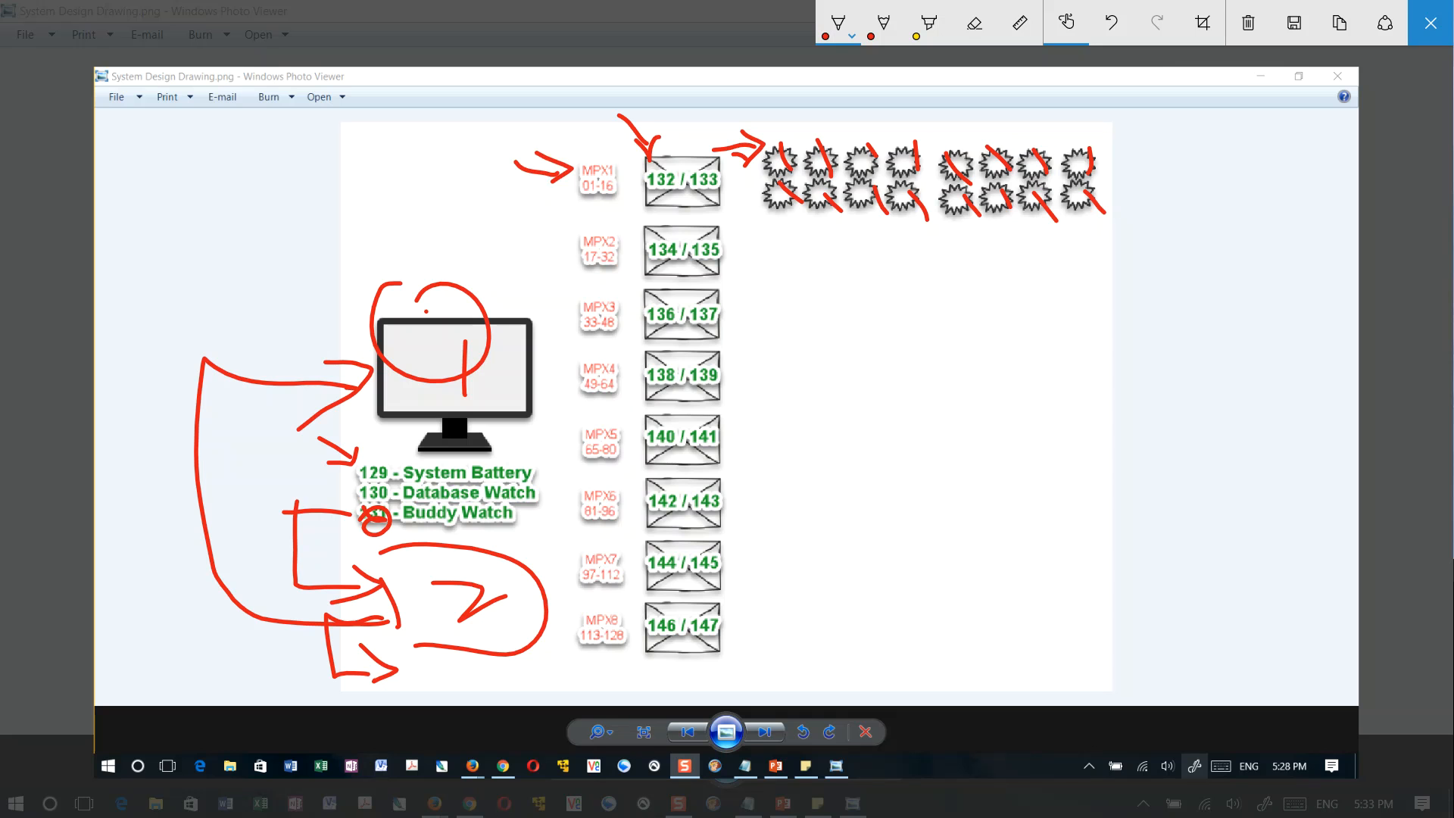
{"action": "mouse_move", "coordinate": [515, 168]}
{"action": "left_mouse_down"}
{"action": "mouse_move", "coordinate": [530, 275]}
{"action": "mouse_move", "coordinate": [506, 282]}
{"action": "mouse_move", "coordinate": [525, 309]}
{"action": "left_mouse_up"}
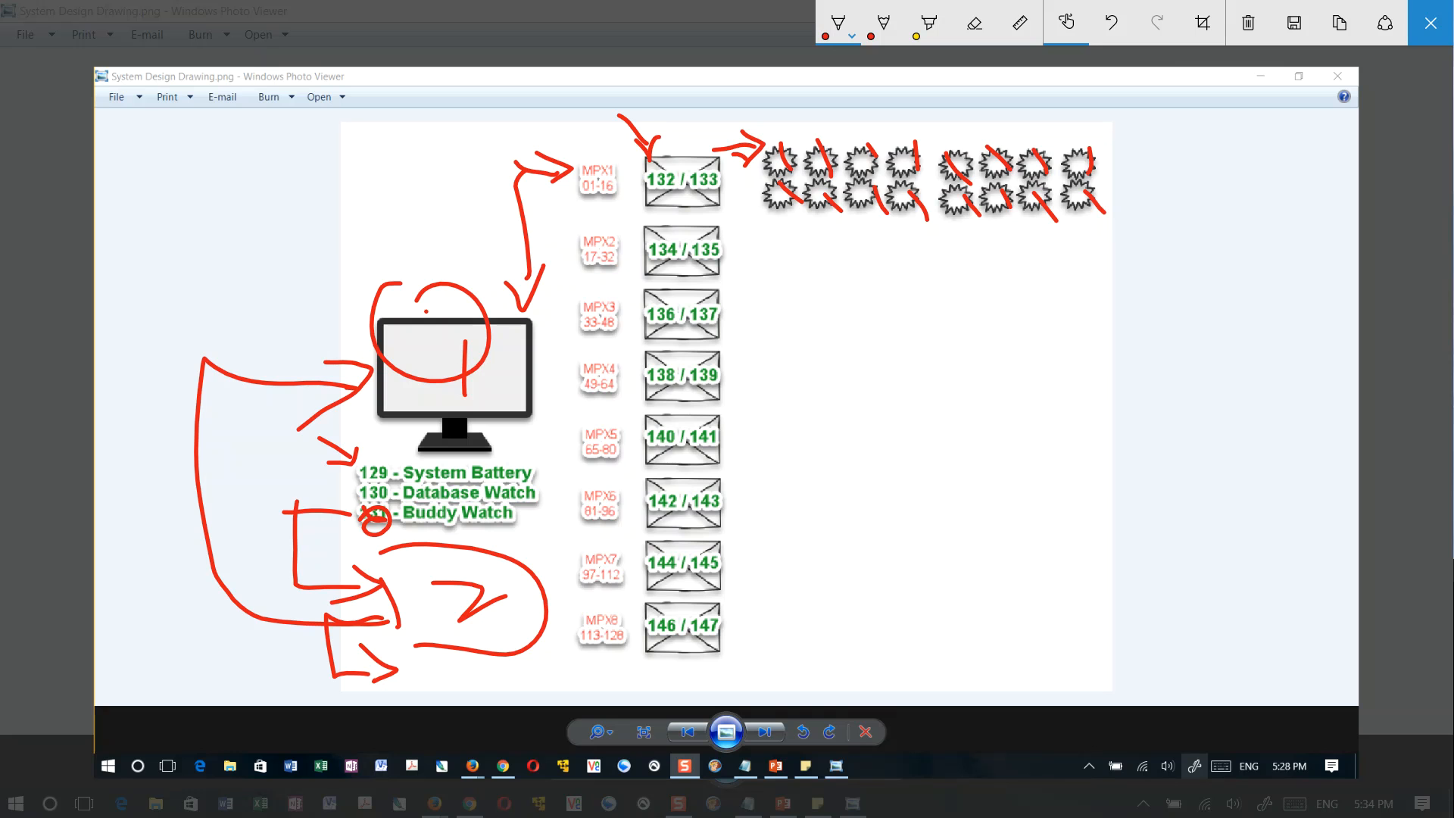
Cross out the last sensor in the upper row and circle 132, 133 and the entire sensor group in red
{"action": "left_click_drag", "start_coordinate": [1070, 138], "coordinate": [1133, 169]}
{"action": "left_click_drag", "start_coordinate": [1117, 131], "coordinate": [1061, 191]}
{"action": "mouse_move", "coordinate": [655, 141]}
{"action": "left_mouse_down"}
{"action": "mouse_move", "coordinate": [688, 178]}
{"action": "mouse_move", "coordinate": [671, 140]}
{"action": "left_mouse_up"}
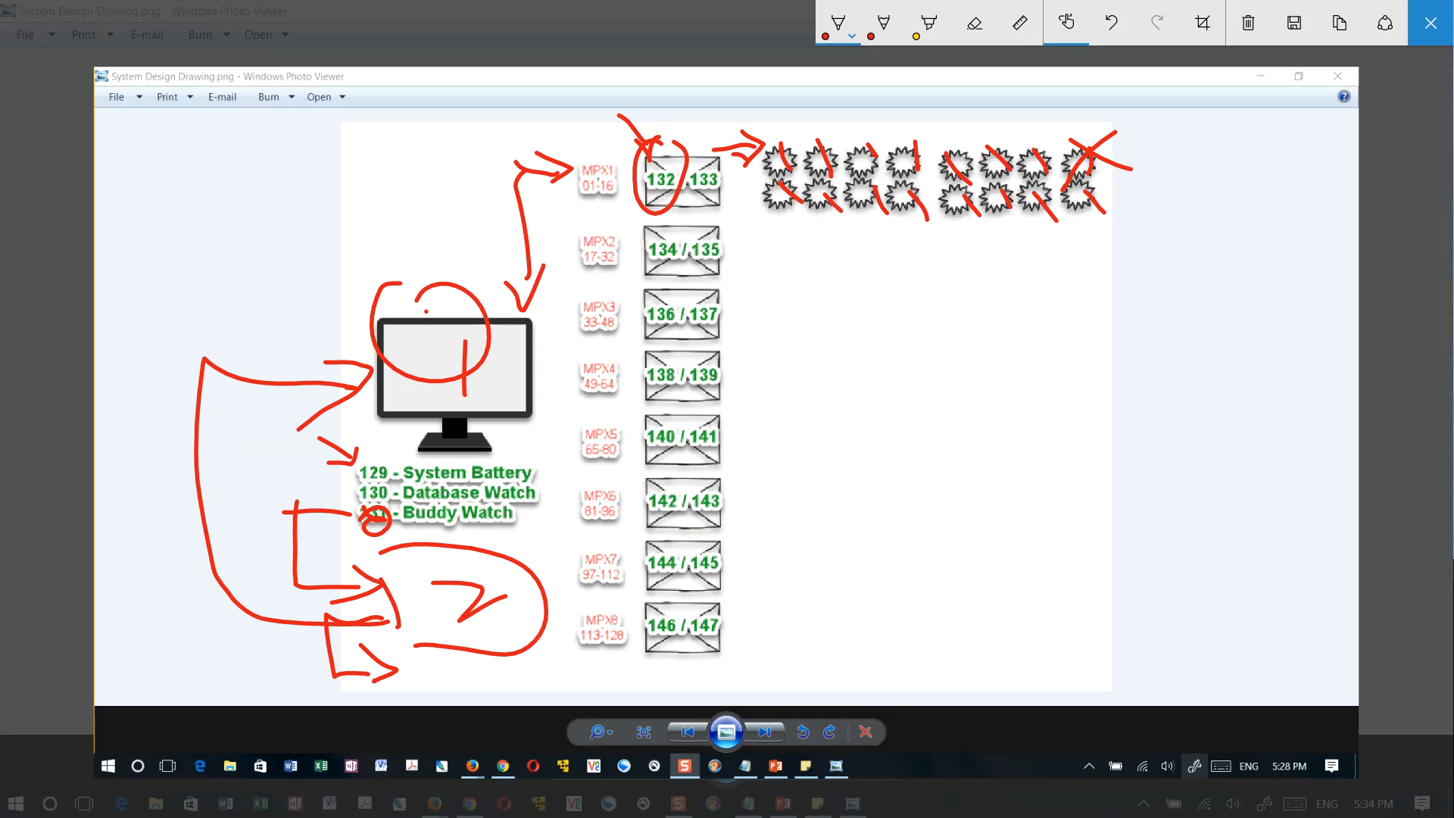
{"action": "mouse_move", "coordinate": [718, 144]}
{"action": "left_mouse_down"}
{"action": "mouse_move", "coordinate": [698, 147]}
{"action": "mouse_move", "coordinate": [741, 171]}
{"action": "mouse_move", "coordinate": [686, 193]}
{"action": "left_mouse_up"}
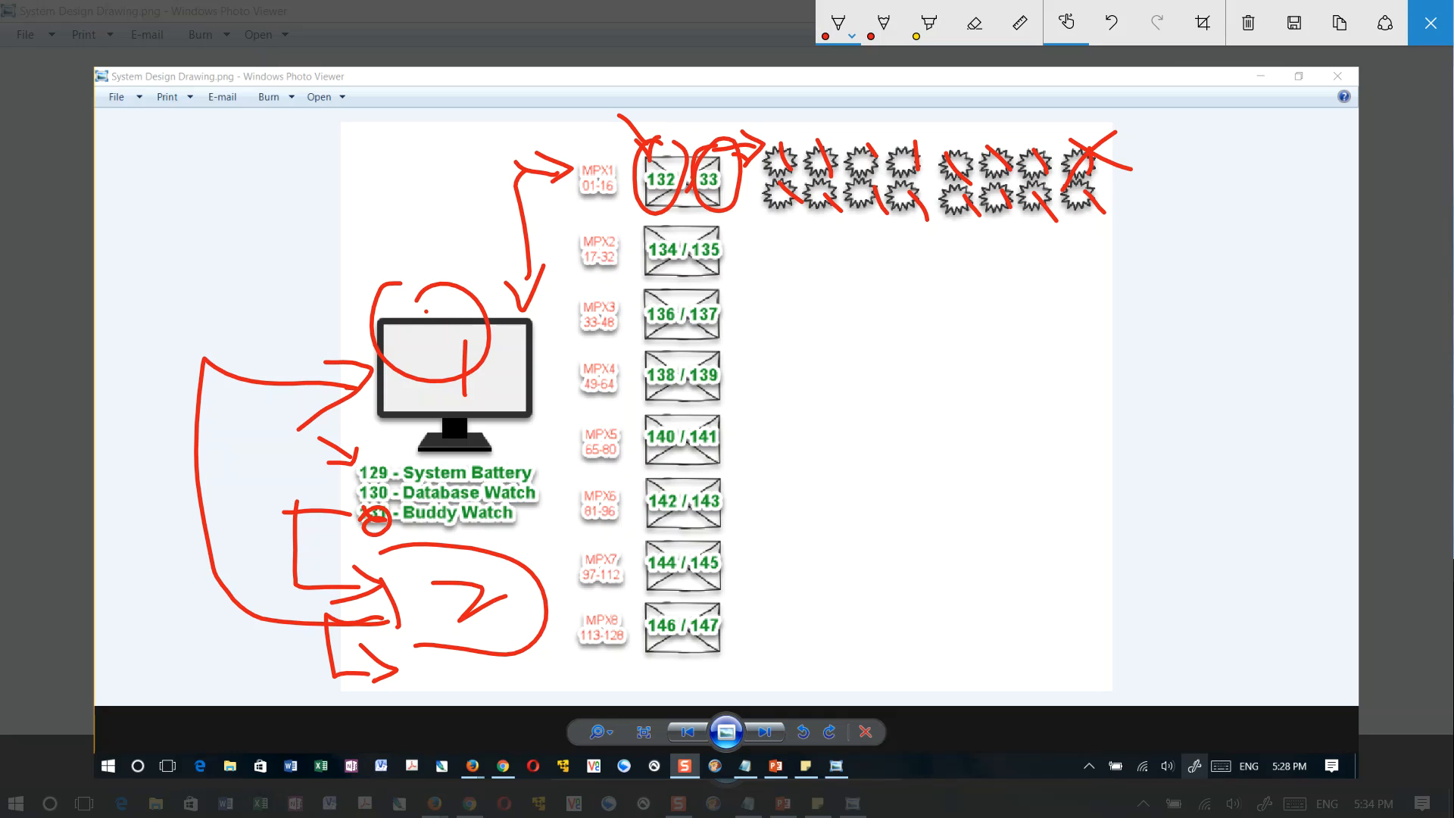
{"action": "mouse_move", "coordinate": [1099, 116]}
{"action": "left_mouse_down"}
{"action": "mouse_move", "coordinate": [933, 115]}
{"action": "mouse_move", "coordinate": [1126, 198]}
{"action": "mouse_move", "coordinate": [1039, 106]}
{"action": "left_mouse_up"}
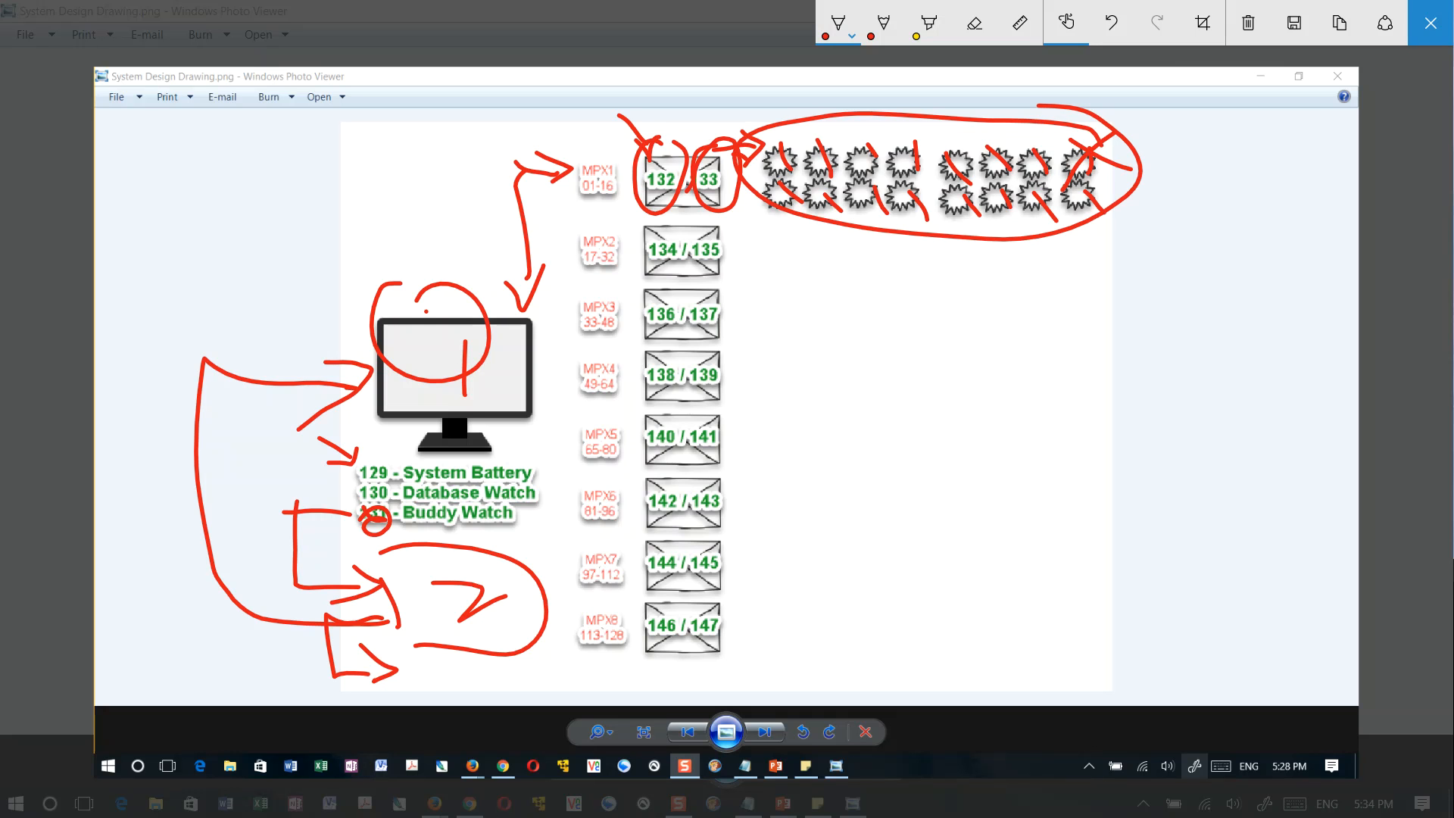
Draw a large red X across the whole sensor group and circle the entire 132 / 133 box
{"action": "left_click_drag", "start_coordinate": [801, 126], "coordinate": [1026, 216]}
{"action": "mouse_move", "coordinate": [1007, 124]}
{"action": "left_mouse_down"}
{"action": "mouse_move", "coordinate": [901, 171]}
{"action": "mouse_move", "coordinate": [818, 258]}
{"action": "left_mouse_up"}
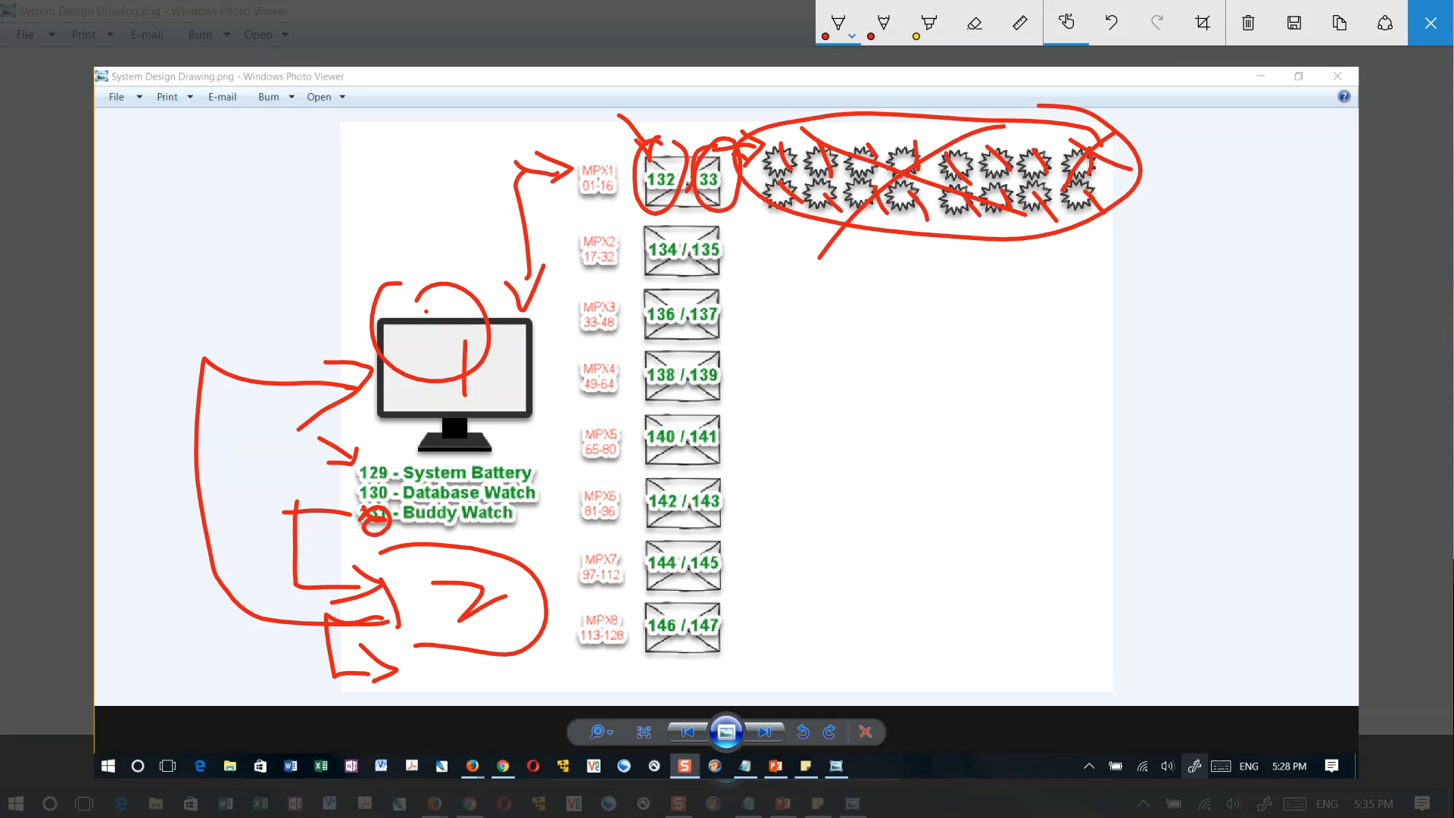
{"action": "mouse_move", "coordinate": [672, 127]}
{"action": "left_mouse_down"}
{"action": "mouse_move", "coordinate": [636, 170]}
{"action": "mouse_move", "coordinate": [693, 223]}
{"action": "mouse_move", "coordinate": [682, 133]}
{"action": "mouse_move", "coordinate": [667, 130]}
{"action": "left_mouse_up"}
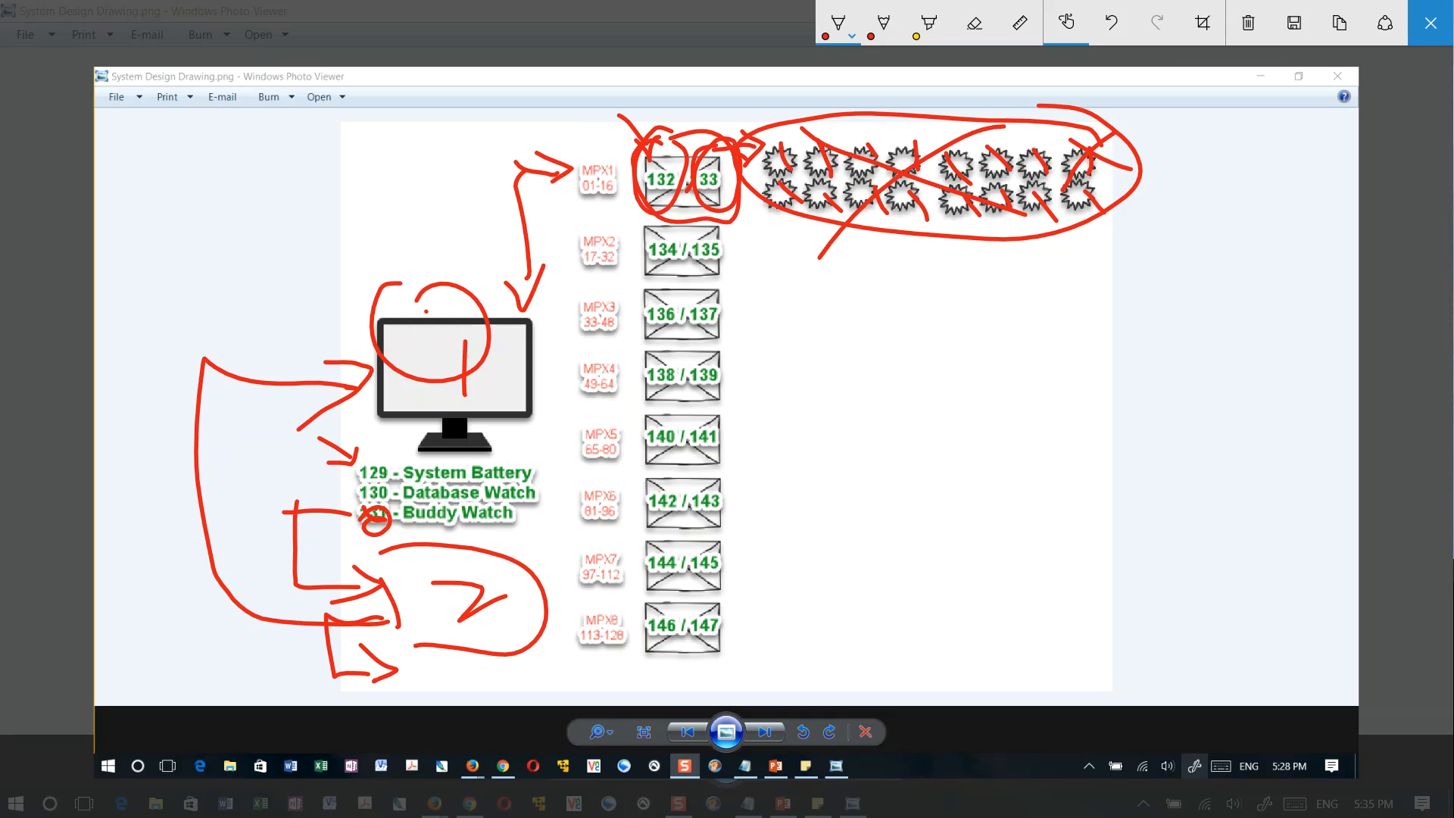
Circle the MPX1, MPX2 and MPX3 labels and the numbers 134 and 135 in red
{"action": "left_click_drag", "start_coordinate": [647, 155], "coordinate": [605, 135]}
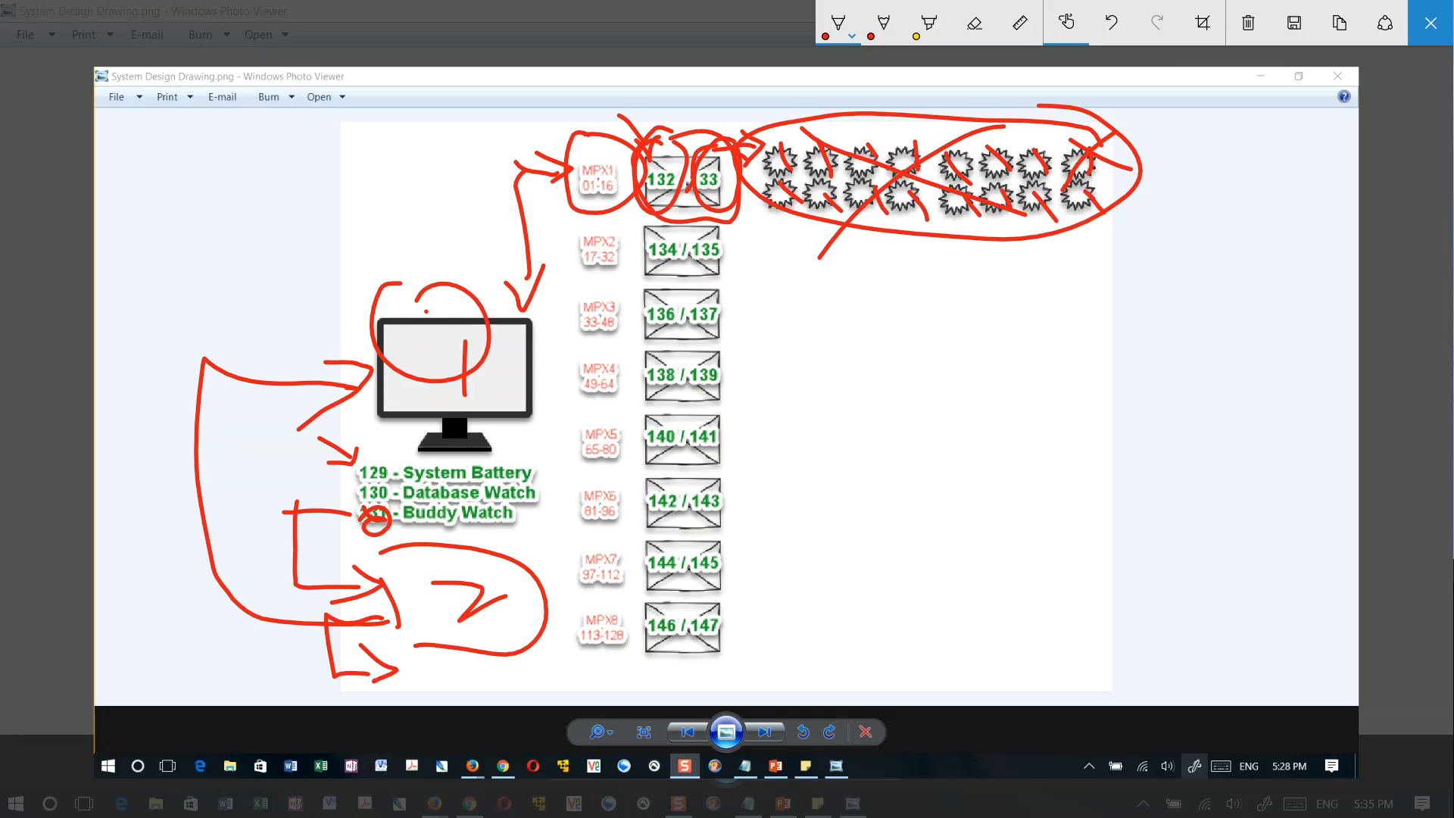
{"action": "left_click_drag", "start_coordinate": [609, 214], "coordinate": [628, 221]}
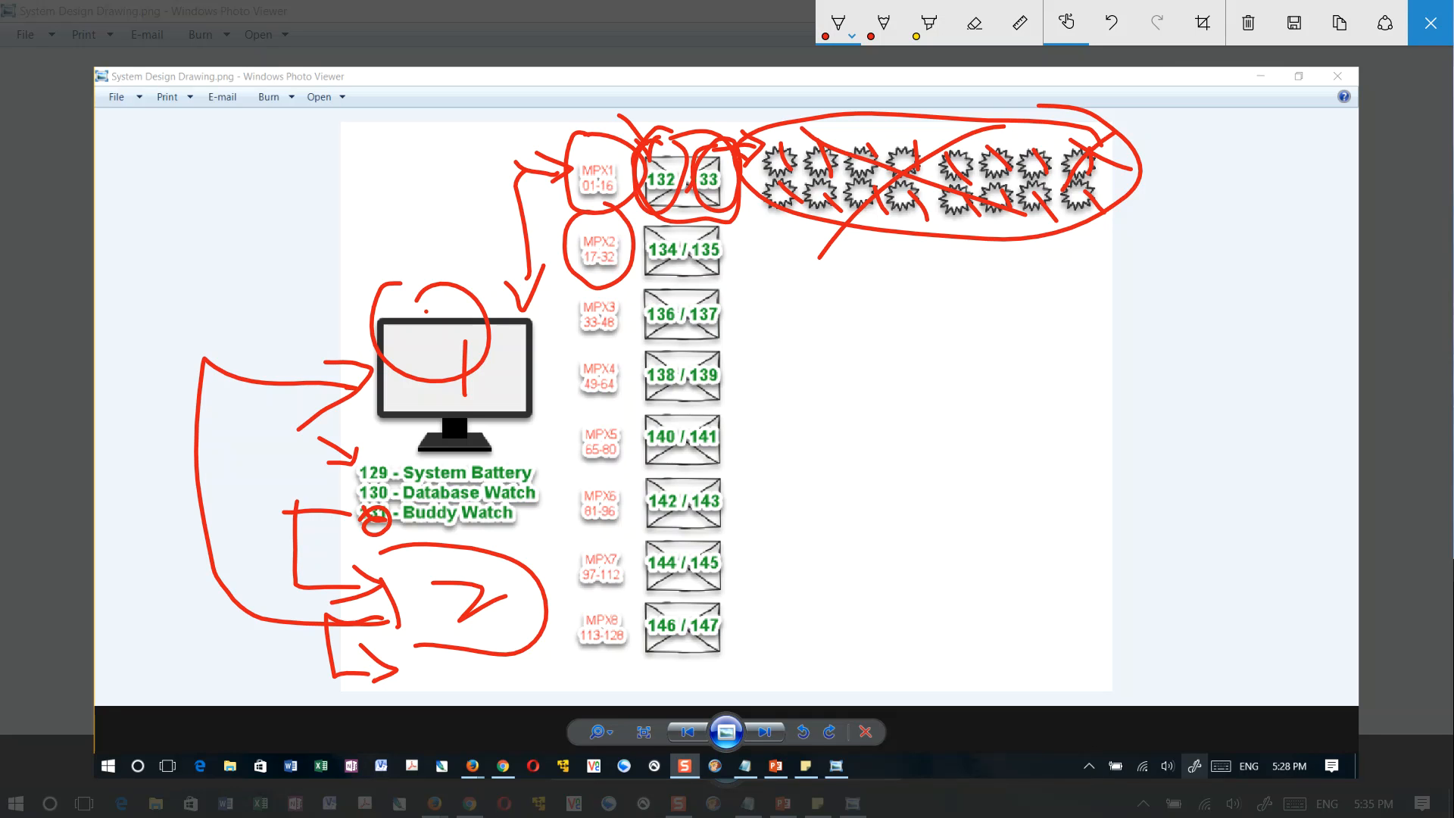
{"action": "left_click_drag", "start_coordinate": [649, 229], "coordinate": [726, 235]}
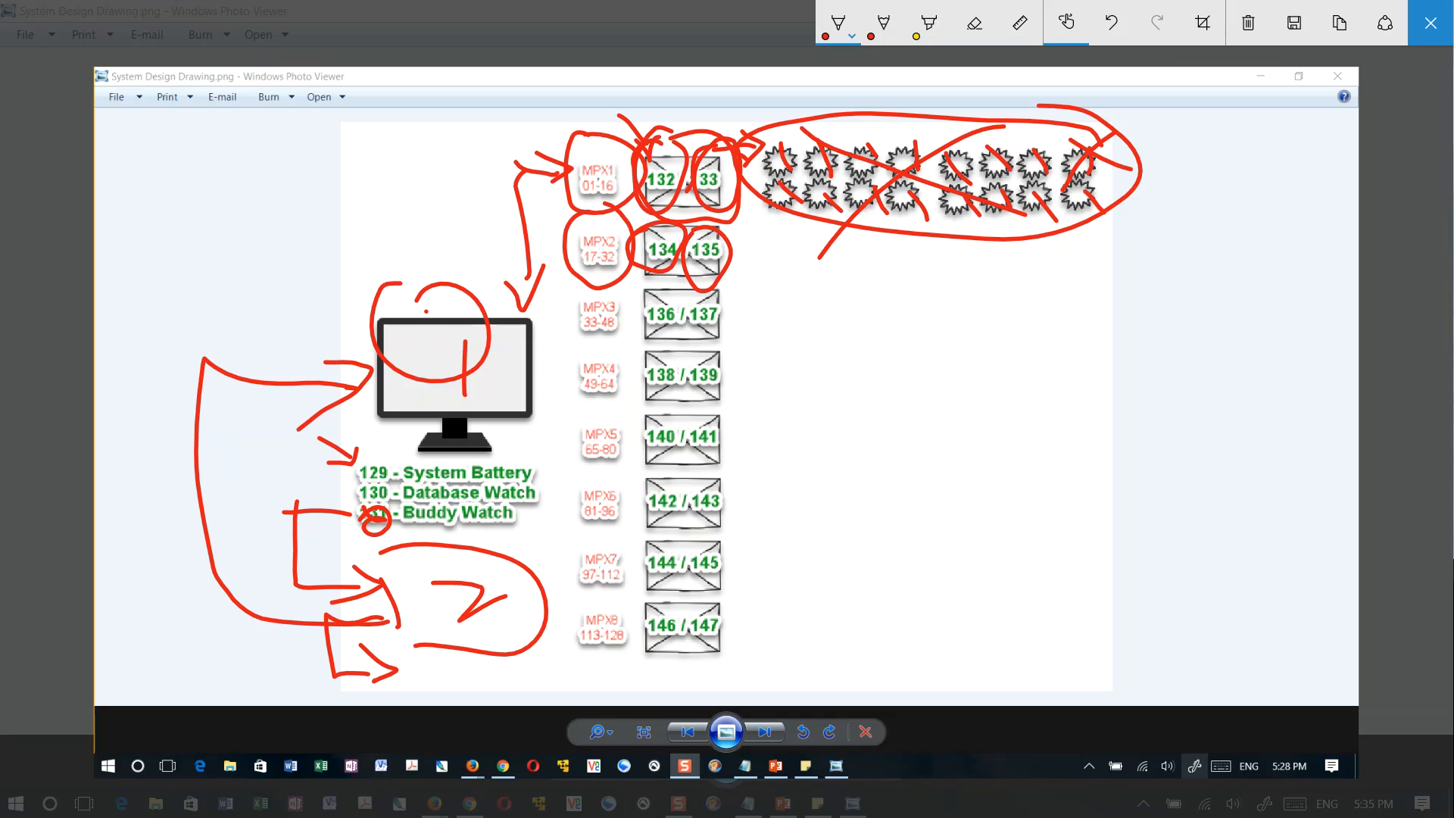
{"action": "mouse_move", "coordinate": [587, 282]}
{"action": "left_mouse_down"}
{"action": "mouse_move", "coordinate": [551, 321]}
{"action": "mouse_move", "coordinate": [572, 285]}
{"action": "left_mouse_up"}
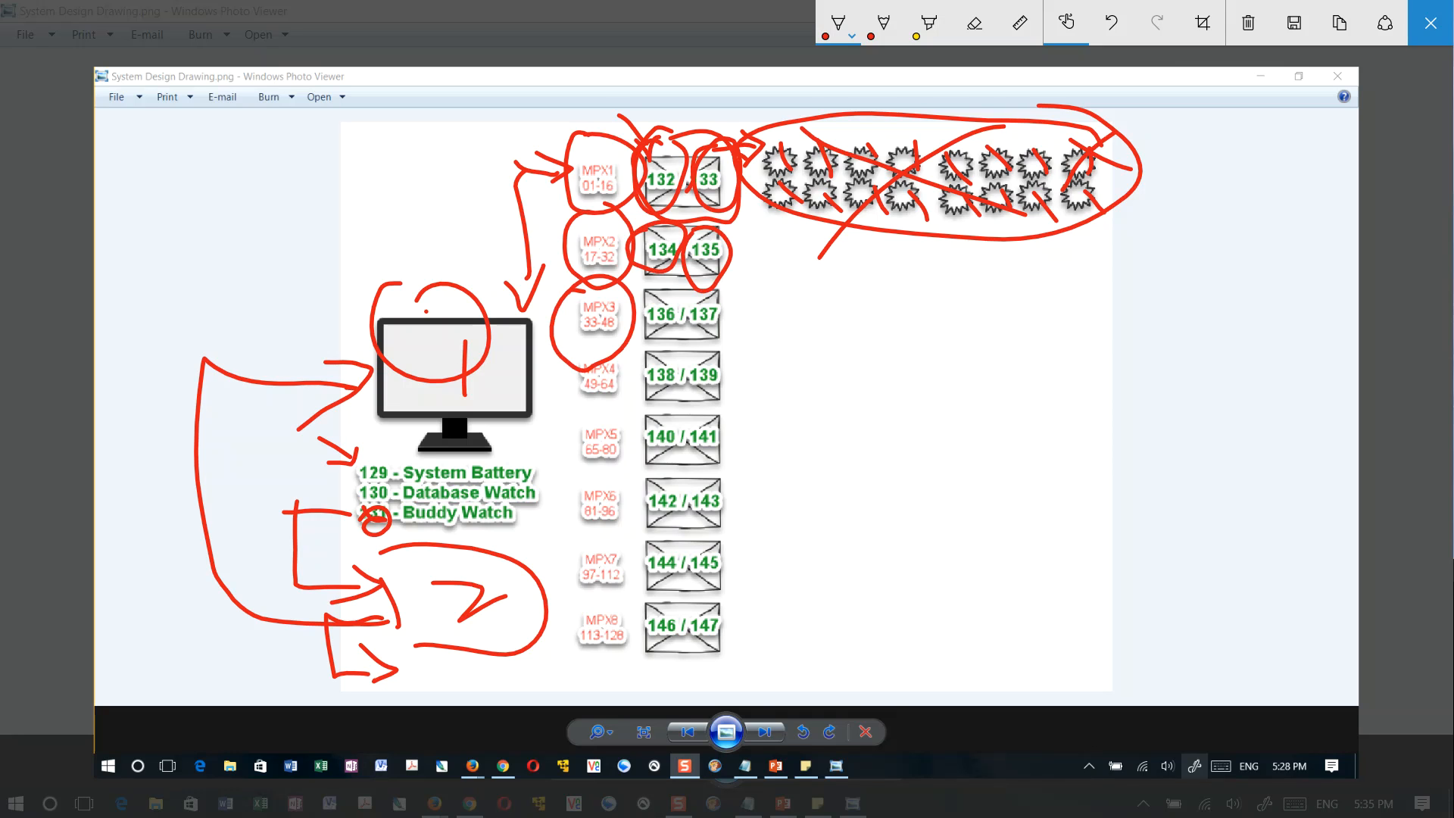
Draw short red horizontal lines separating the MPX labels from below MPX4 down to beneath MPX8
{"action": "left_click_drag", "start_coordinate": [566, 410], "coordinate": [648, 416]}
{"action": "left_click_drag", "start_coordinate": [556, 474], "coordinate": [649, 483]}
{"action": "left_click_drag", "start_coordinate": [559, 534], "coordinate": [621, 547]}
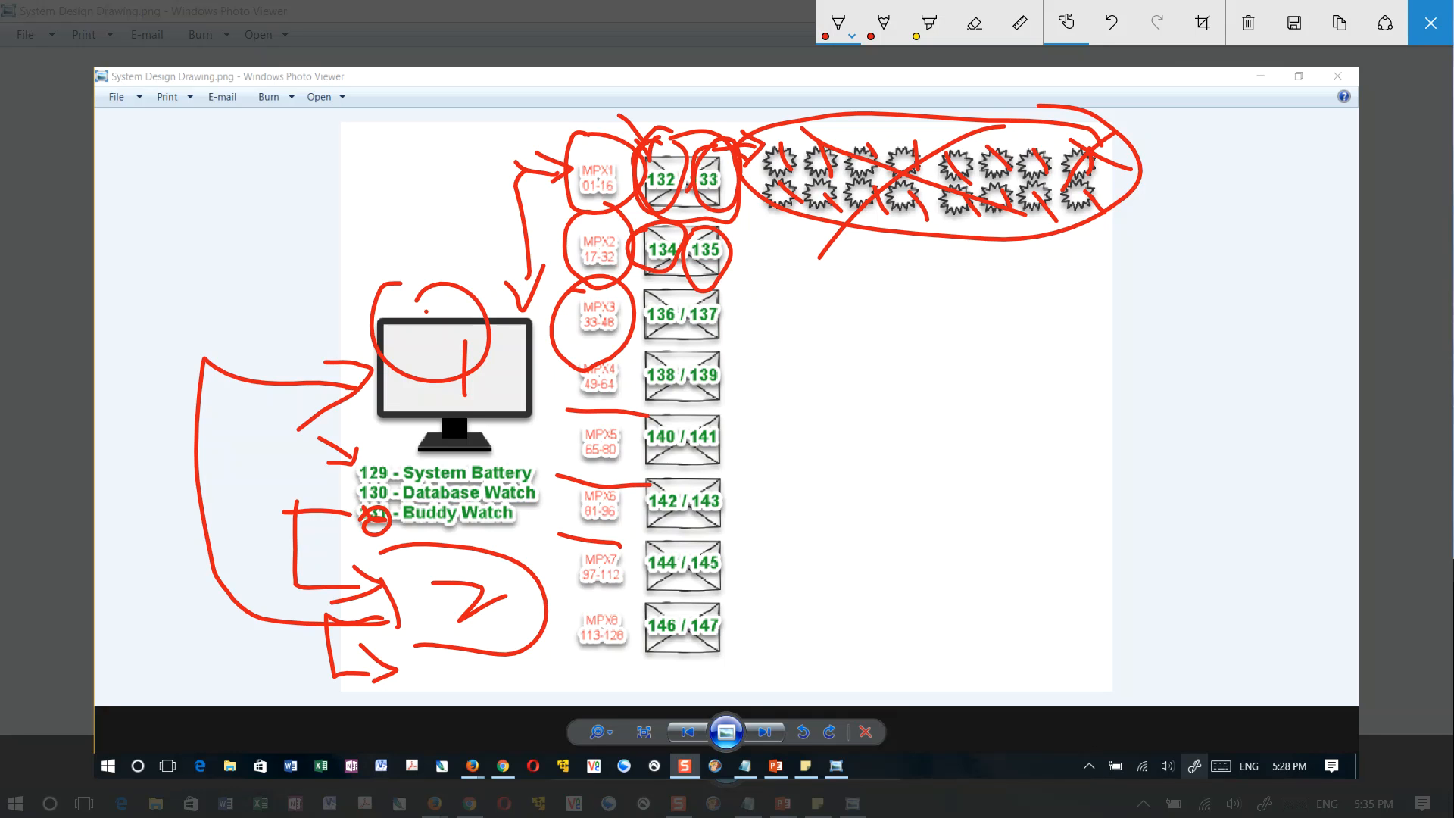
{"action": "left_click_drag", "start_coordinate": [558, 593], "coordinate": [649, 603]}
{"action": "left_click_drag", "start_coordinate": [562, 664], "coordinate": [635, 662]}
Handwrite two red numbers beside the 142 / 143 box, the second reading 95, cross both out, and circle 142 and 143
{"action": "left_click_drag", "start_coordinate": [779, 476], "coordinate": [775, 517]}
{"action": "mouse_move", "coordinate": [801, 478]}
{"action": "left_mouse_down"}
{"action": "mouse_move", "coordinate": [832, 502]}
{"action": "mouse_move", "coordinate": [818, 523]}
{"action": "left_mouse_up"}
{"action": "mouse_move", "coordinate": [833, 482]}
{"action": "left_mouse_down"}
{"action": "mouse_move", "coordinate": [852, 513]}
{"action": "mouse_move", "coordinate": [817, 497]}
{"action": "mouse_move", "coordinate": [865, 502]}
{"action": "mouse_move", "coordinate": [837, 493]}
{"action": "left_mouse_up"}
{"action": "mouse_move", "coordinate": [936, 478]}
{"action": "left_mouse_down"}
{"action": "mouse_move", "coordinate": [918, 494]}
{"action": "mouse_move", "coordinate": [925, 520]}
{"action": "left_mouse_up"}
{"action": "left_click_drag", "start_coordinate": [948, 472], "coordinate": [965, 521]}
{"action": "left_click_drag", "start_coordinate": [947, 473], "coordinate": [973, 468]}
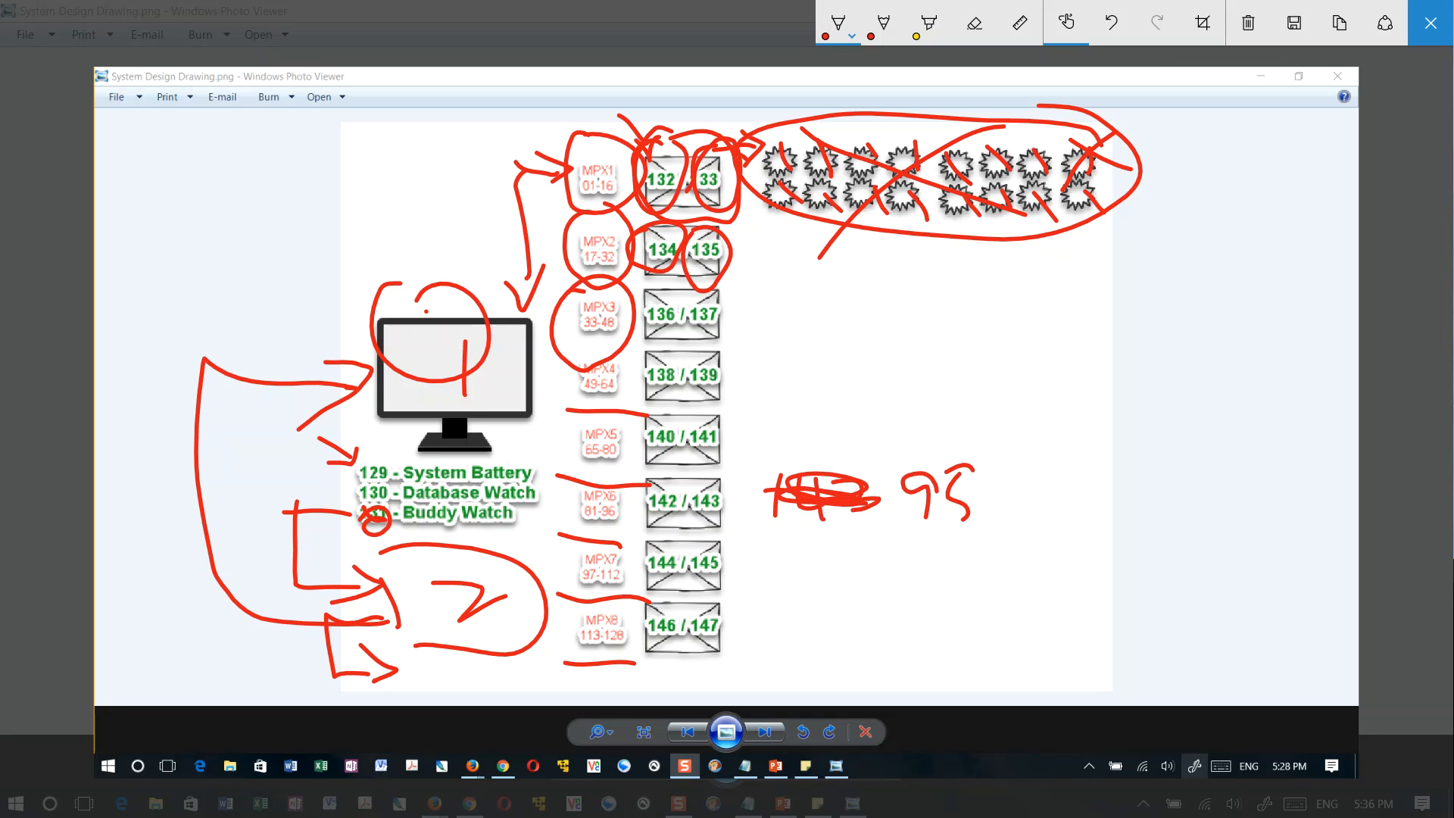
{"action": "mouse_move", "coordinate": [897, 457]}
{"action": "left_mouse_down"}
{"action": "mouse_move", "coordinate": [967, 521]}
{"action": "mouse_move", "coordinate": [988, 443]}
{"action": "left_mouse_up"}
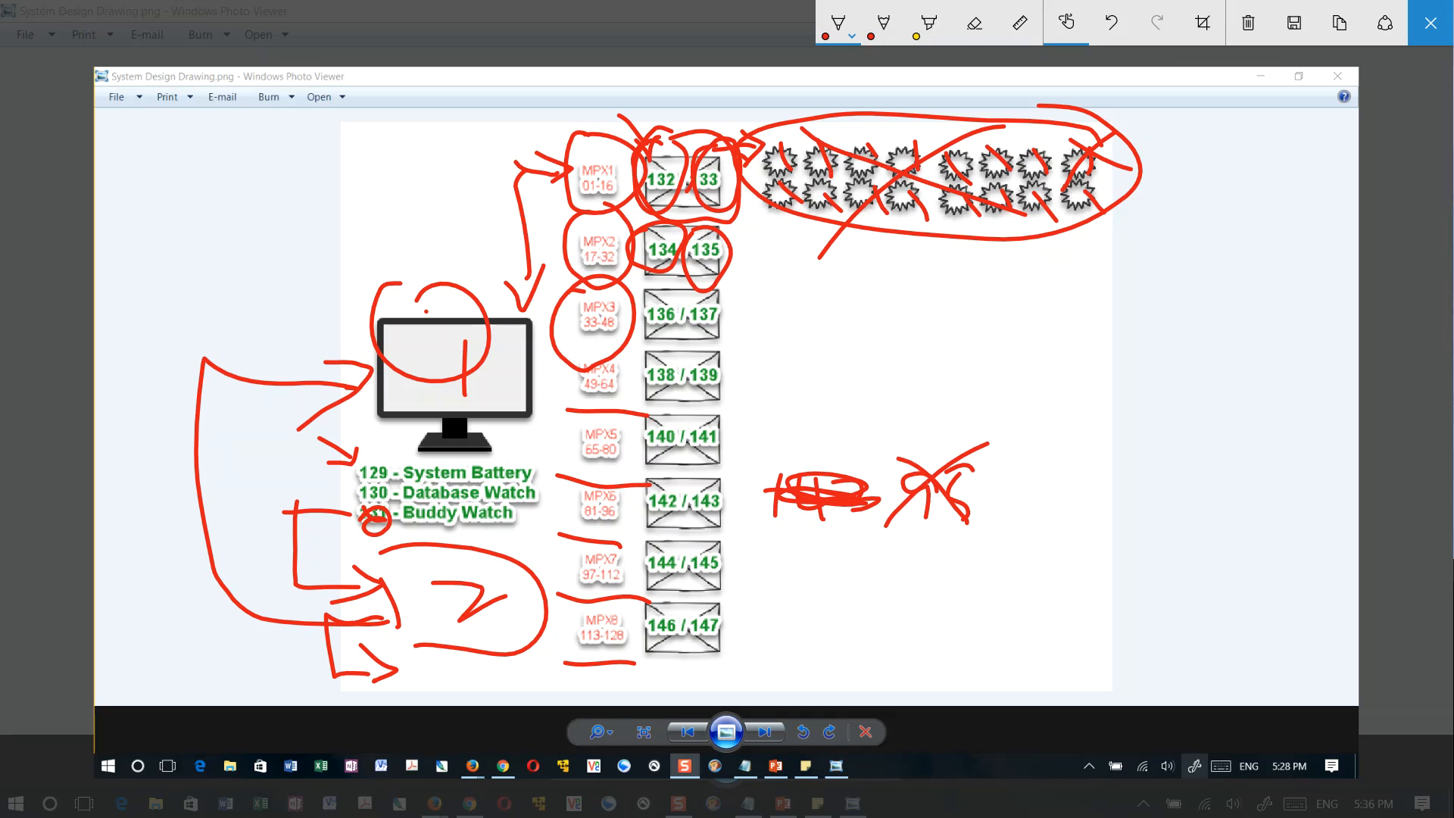
{"action": "mouse_move", "coordinate": [689, 479]}
{"action": "left_mouse_down"}
{"action": "mouse_move", "coordinate": [728, 509]}
{"action": "mouse_move", "coordinate": [693, 463]}
{"action": "left_mouse_up"}
{"action": "left_click_drag", "start_coordinate": [659, 468], "coordinate": [686, 473]}
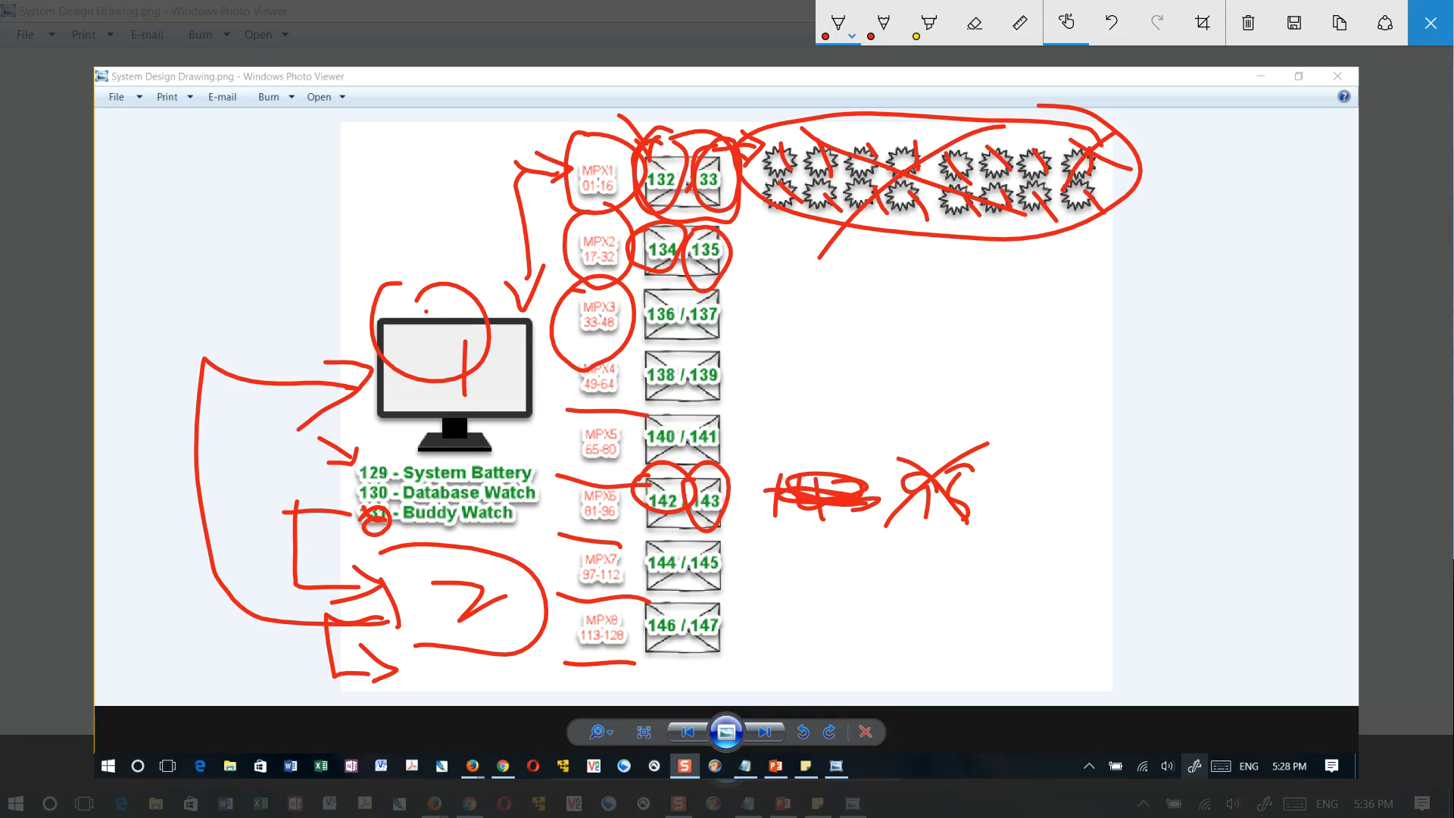
Exit the annotated view, close the system design drawing and return to the beginning of the Rees status page
{"action": "key", "text": "Escape"}
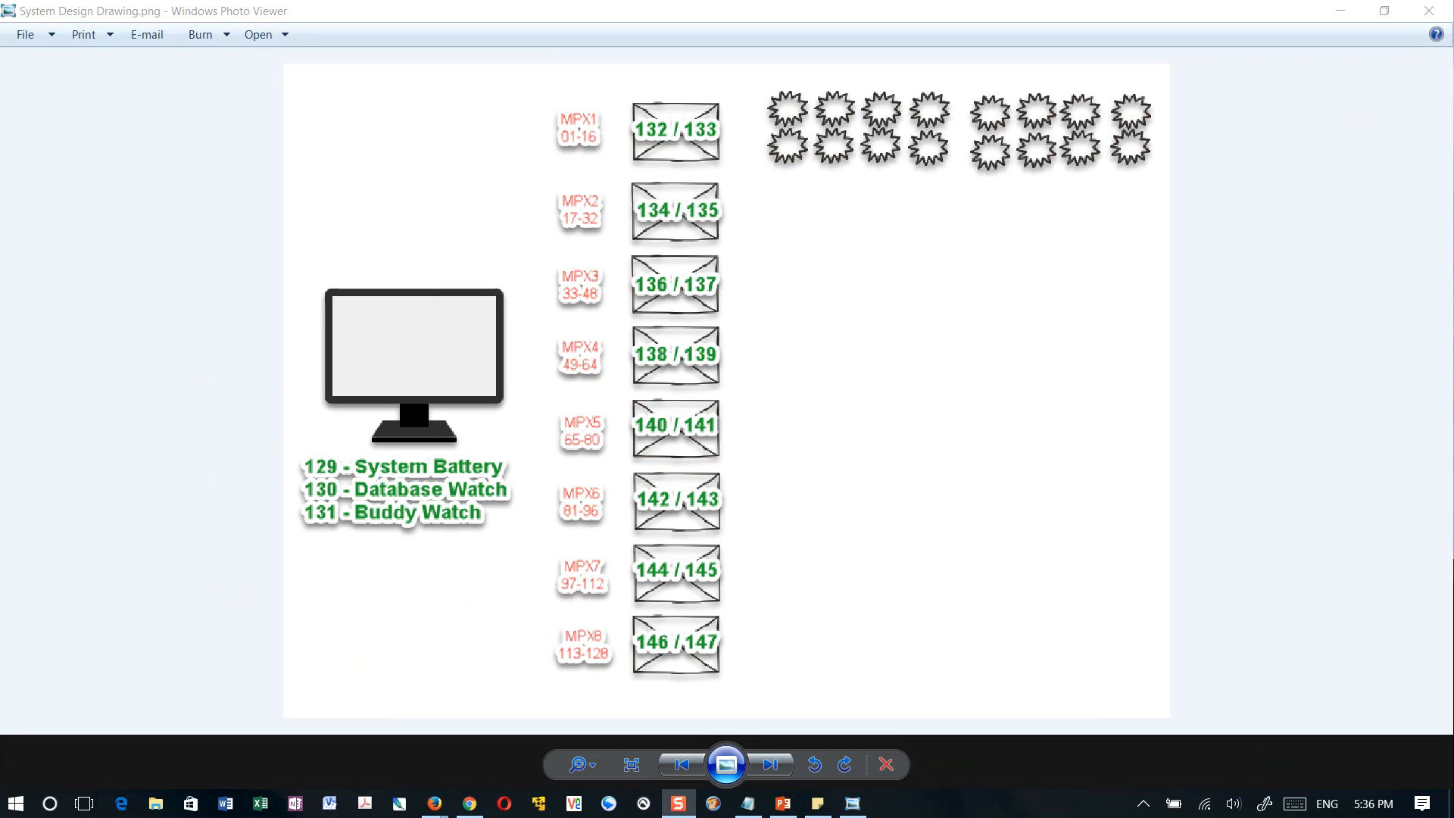
{"action": "left_click", "coordinate": [1429, 12]}
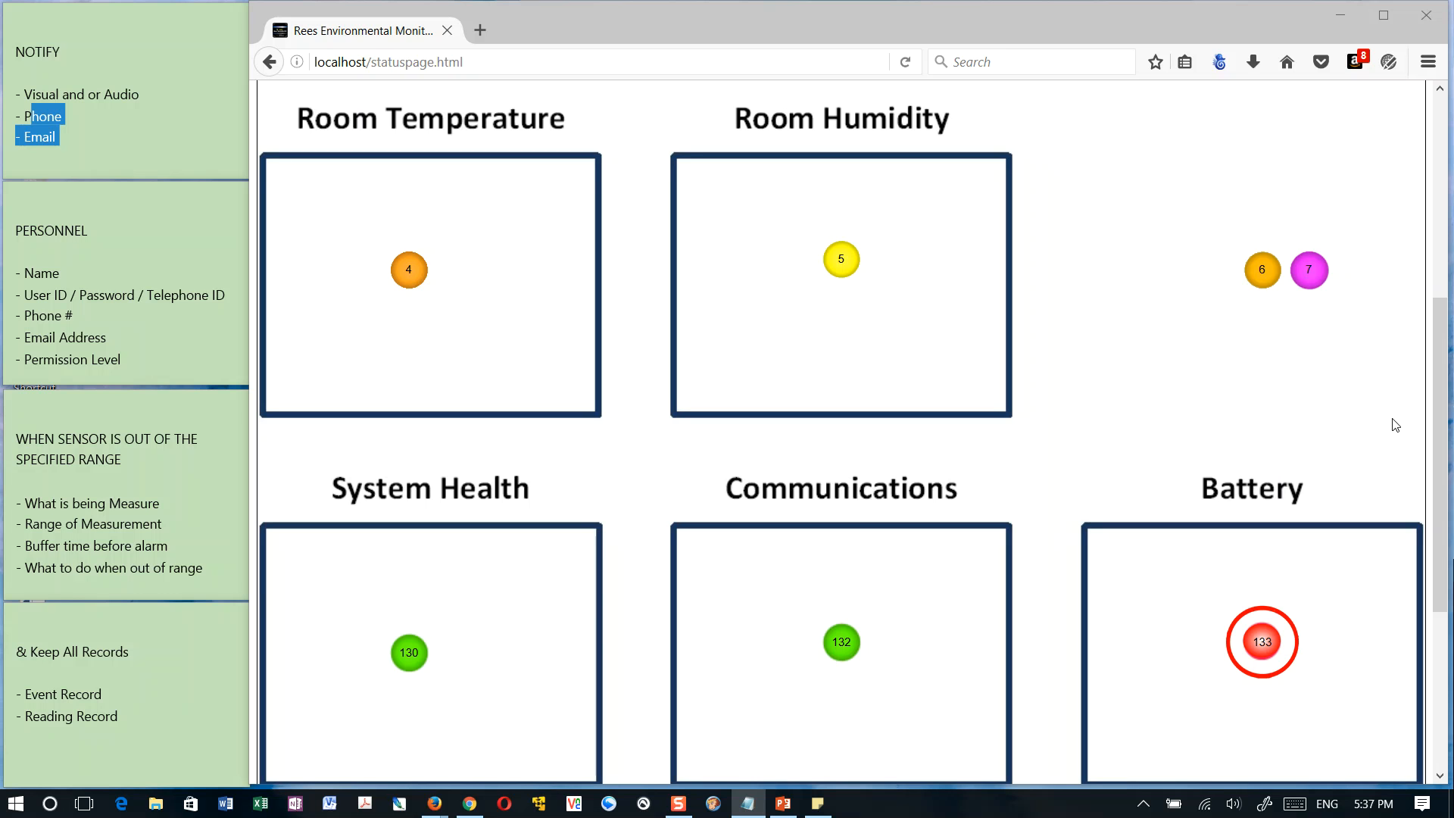
{"action": "left_click", "coordinate": [988, 313]}
{"action": "scroll", "coordinate": [988, 313], "scroll_direction": "up", "scroll_amount": 1}
{"action": "scroll", "coordinate": [989, 313], "scroll_direction": "up", "scroll_amount": 5}
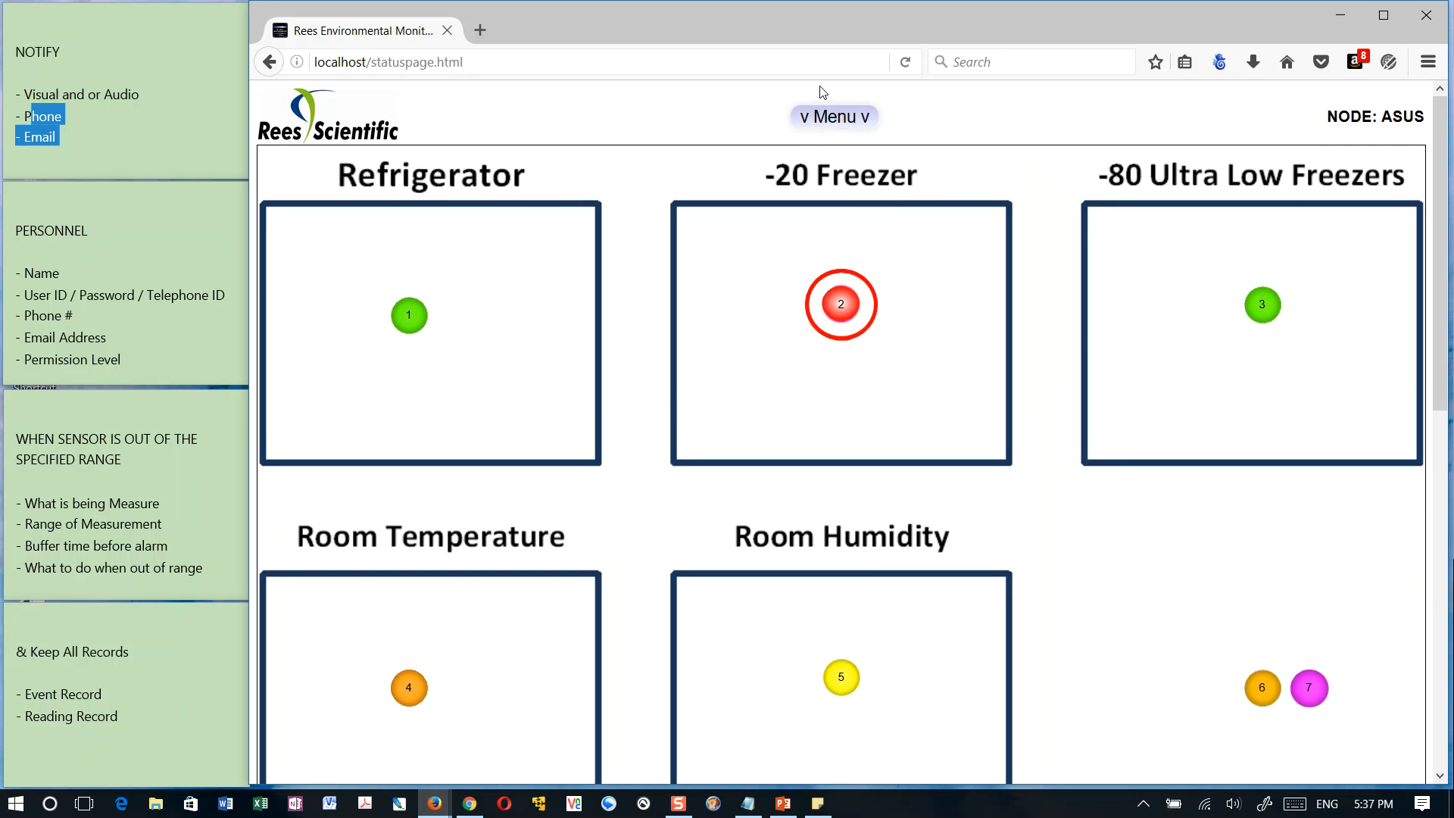
Expand the status page menu to view the available reporting and programming options, and collapse it again
{"action": "left_click", "coordinate": [823, 112]}
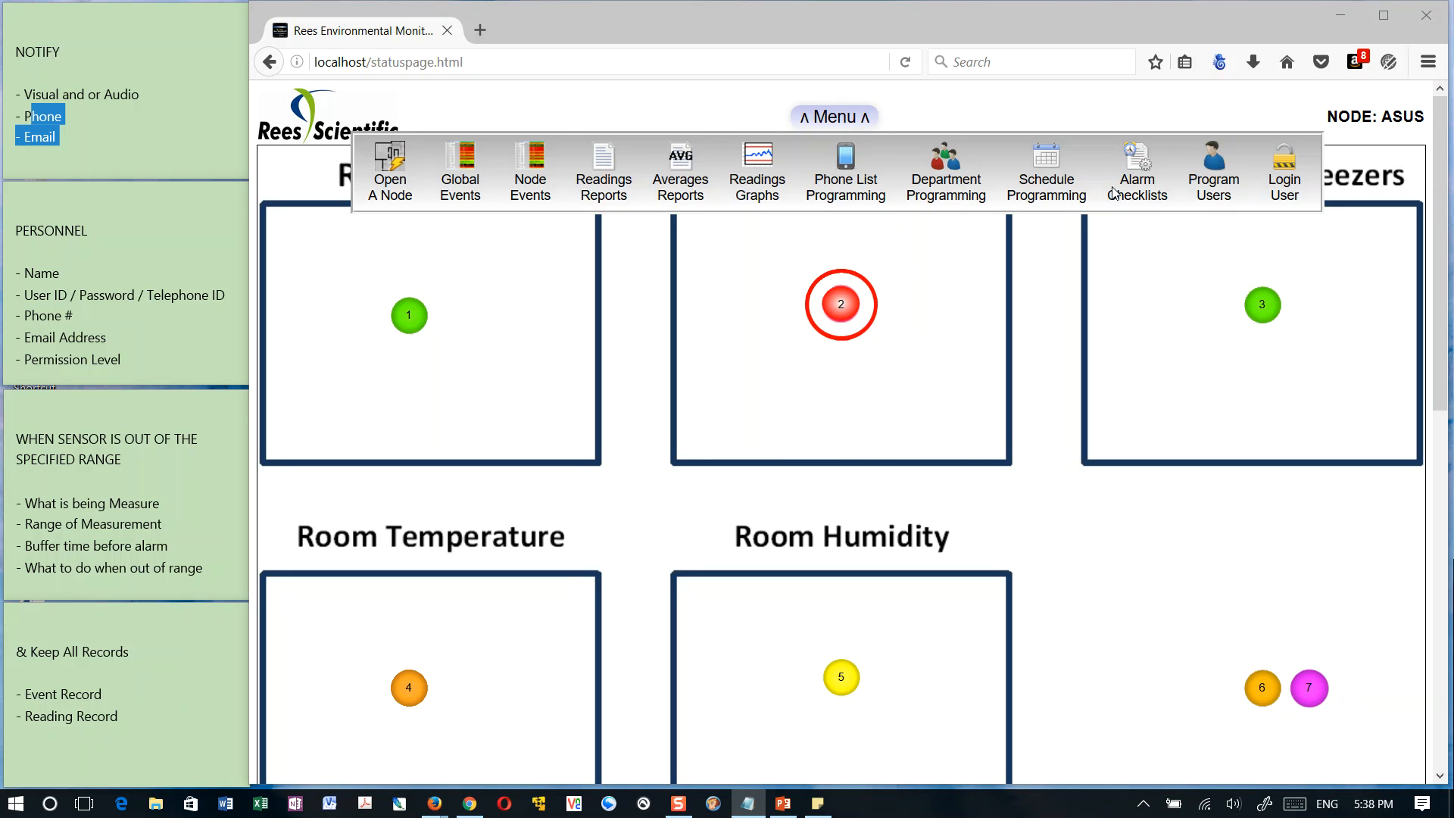
{"action": "left_click", "coordinate": [843, 118]}
{"action": "left_click", "coordinate": [842, 119]}
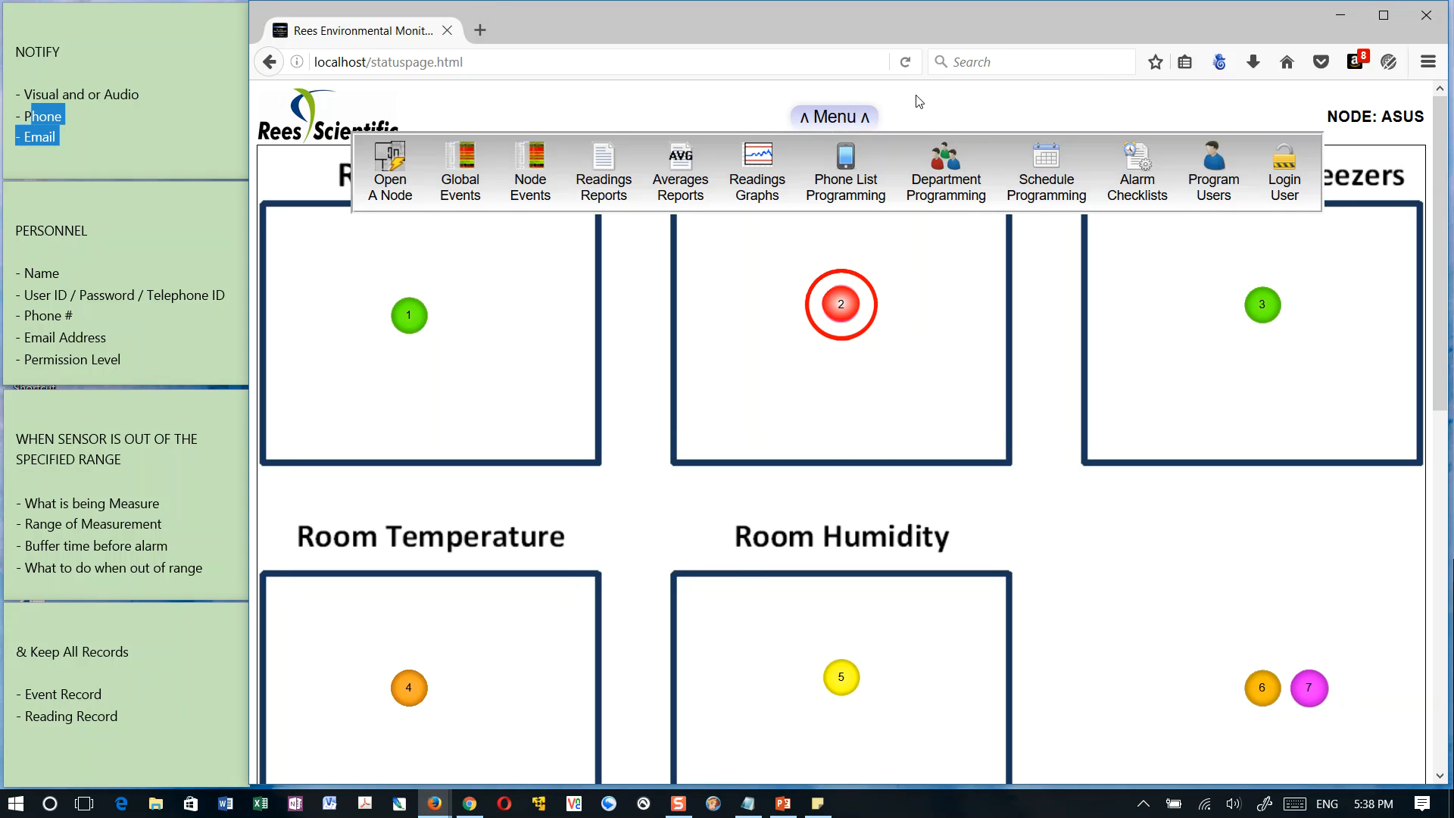
{"action": "left_click", "coordinate": [864, 118]}
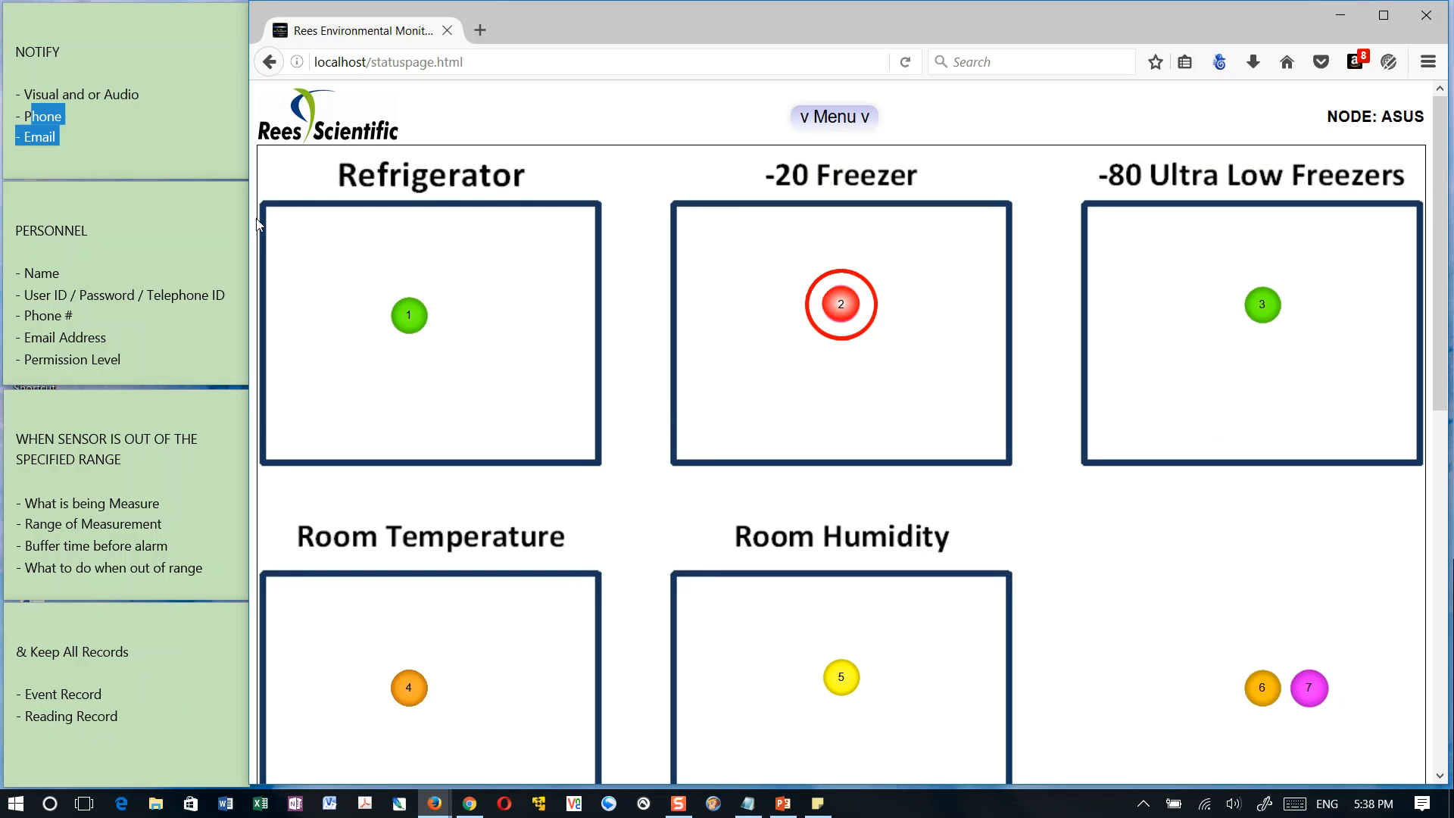
Narrow the browser window to examine the condensed menu in its Reporting and Programming versions, and restore the window's width
{"action": "left_click_drag", "start_coordinate": [255, 226], "coordinate": [571, 220]}
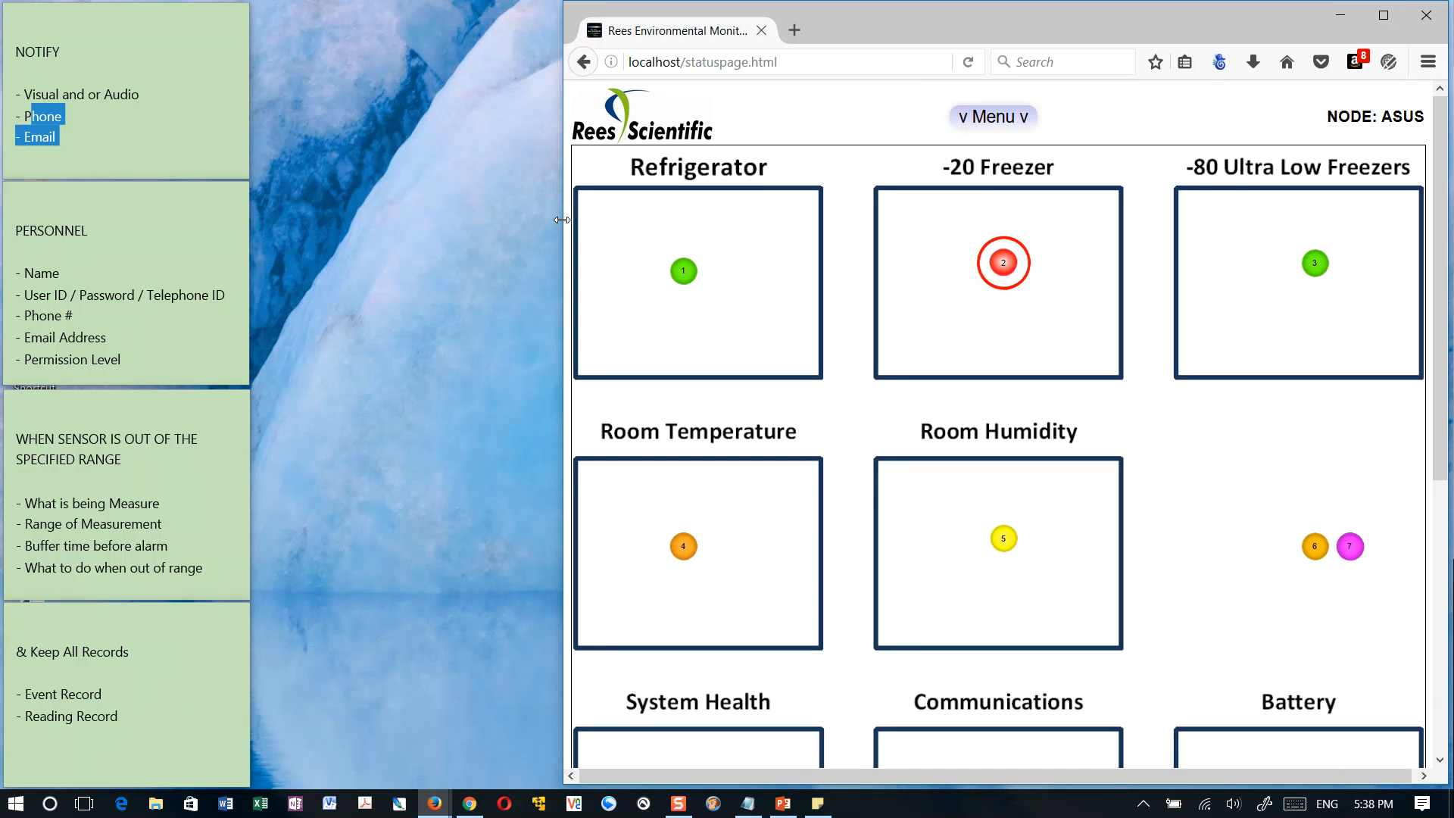
{"action": "left_click", "coordinate": [984, 115]}
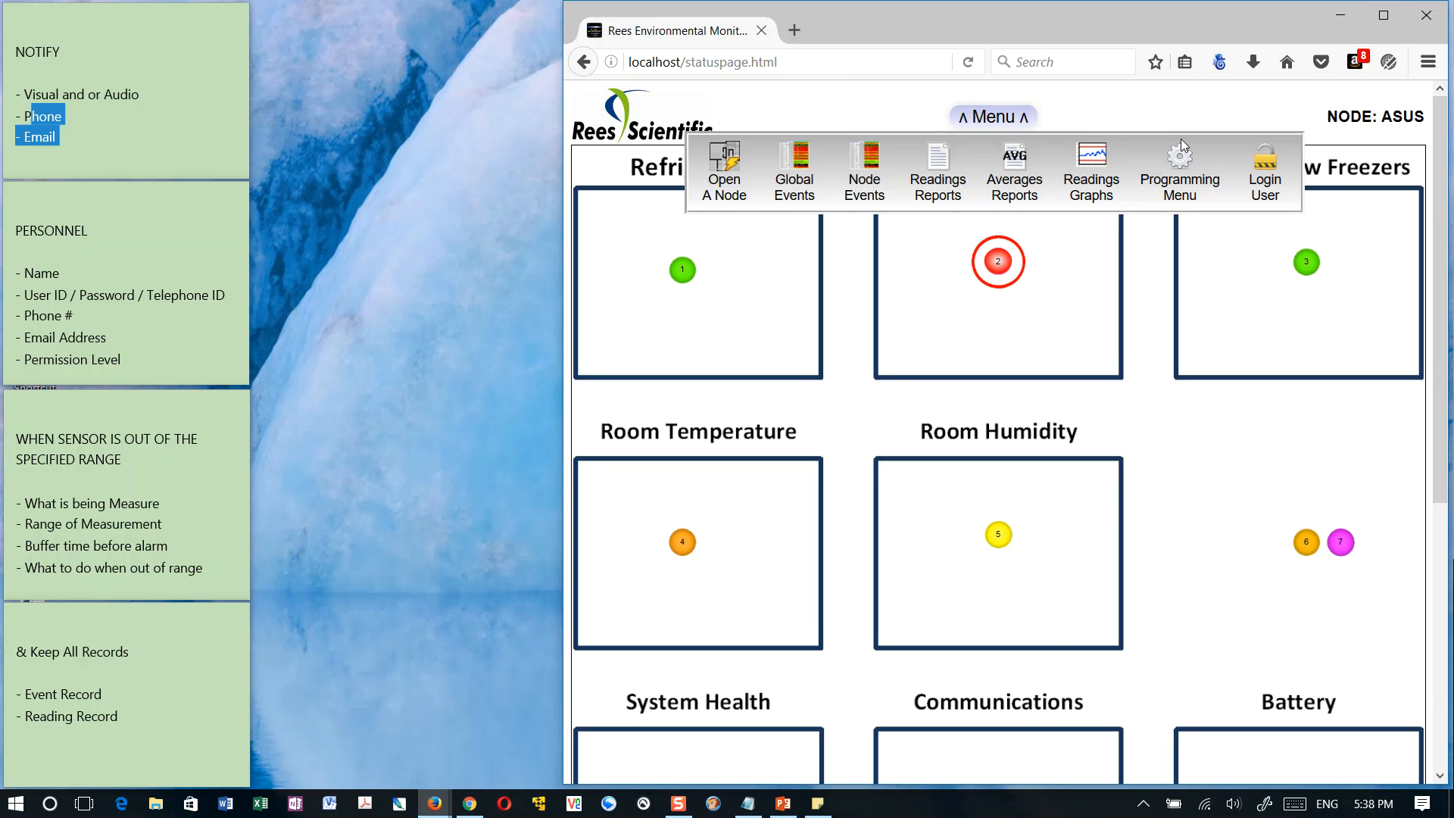
{"action": "left_click", "coordinate": [1179, 165]}
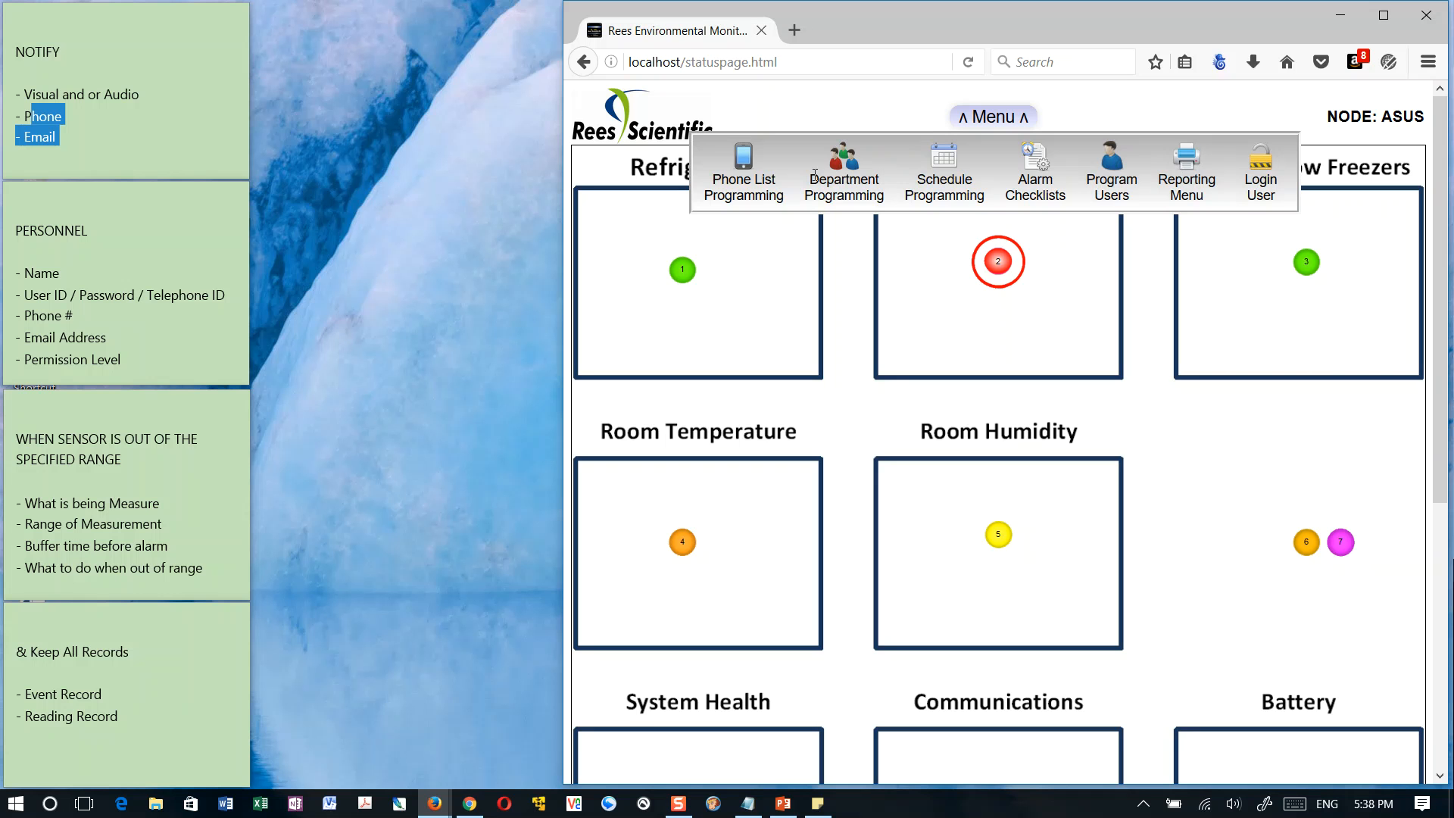
{"action": "left_click", "coordinate": [1186, 162]}
{"action": "left_click", "coordinate": [1186, 163]}
{"action": "left_click", "coordinate": [1186, 163]}
{"action": "left_click", "coordinate": [1186, 163]}
{"action": "left_click", "coordinate": [1187, 162]}
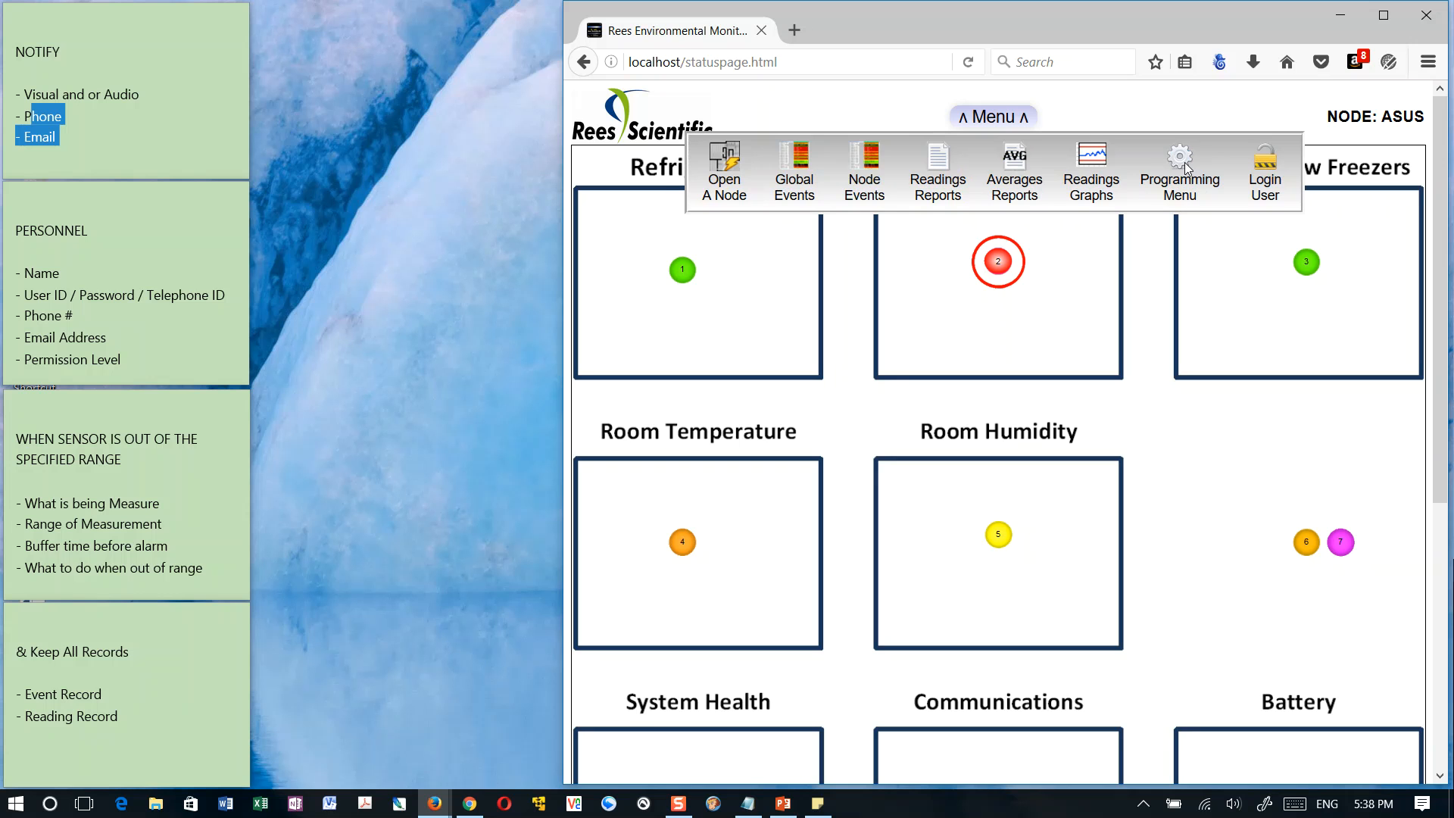
{"action": "left_click", "coordinate": [1186, 162]}
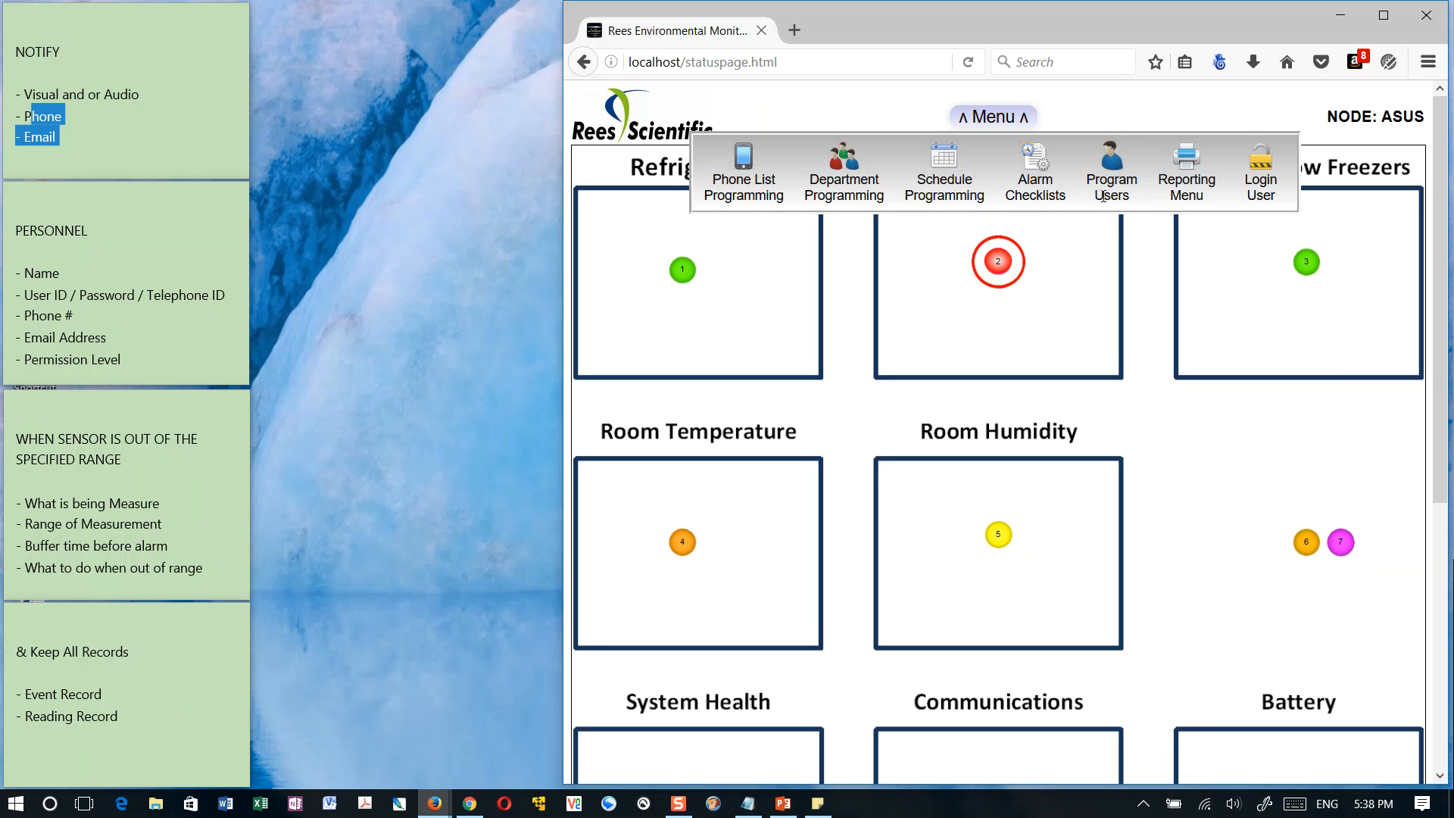
{"action": "left_click", "coordinate": [1192, 170]}
{"action": "left_click", "coordinate": [1004, 120]}
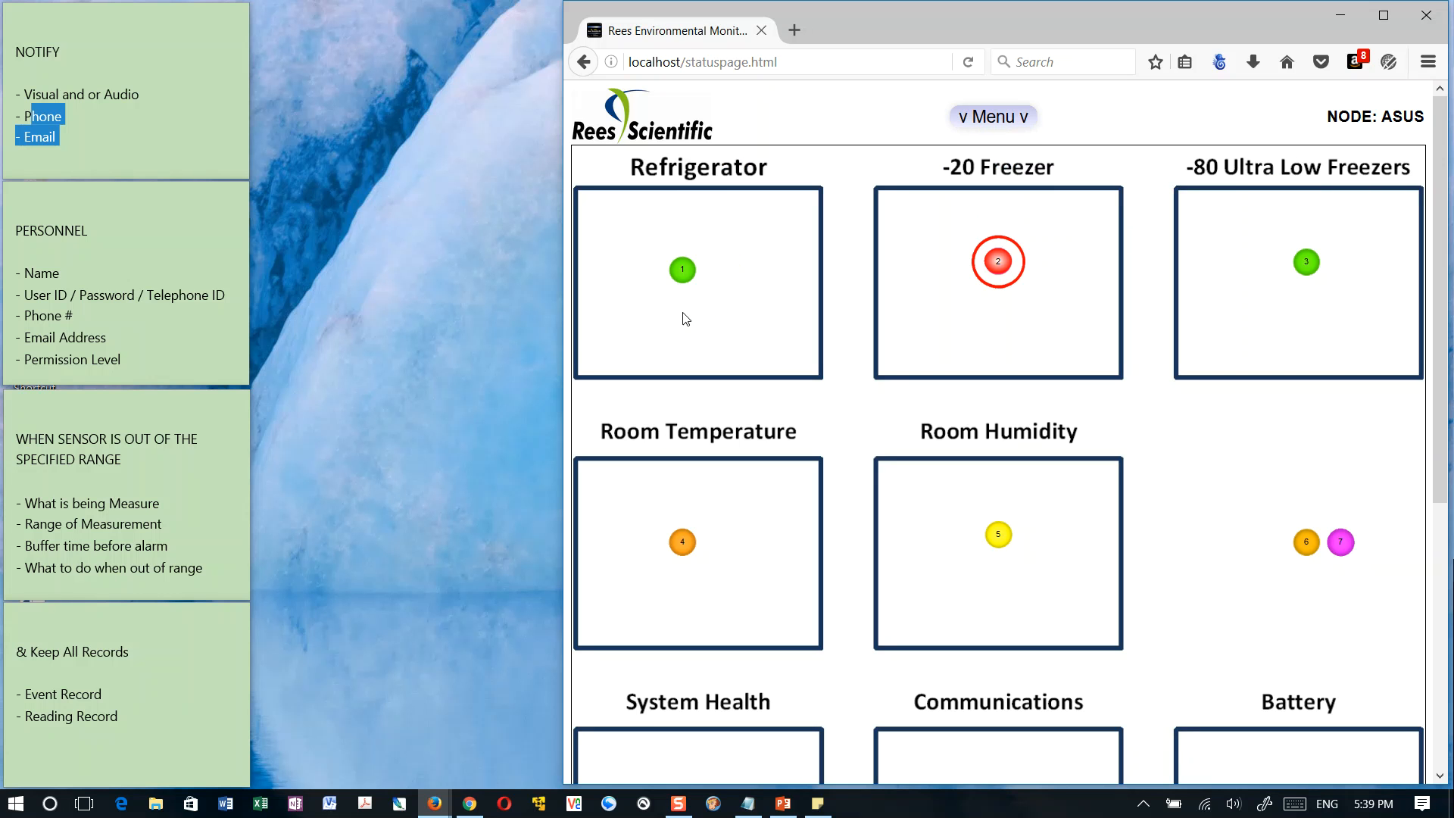
{"action": "left_click_drag", "start_coordinate": [565, 335], "coordinate": [246, 309]}
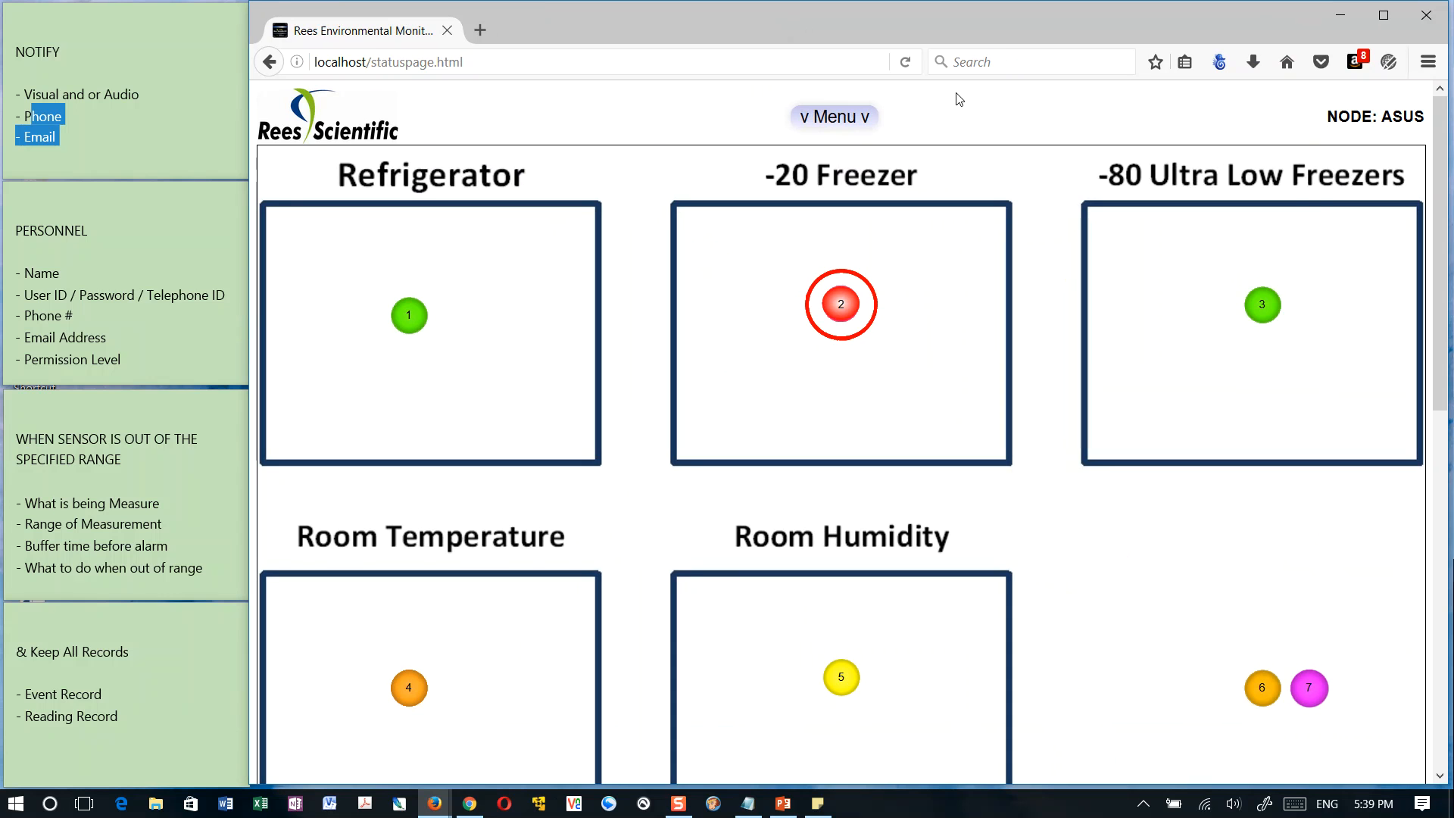
Open Program Users with the prefilled login credentials and view the list of existing users
{"action": "left_click", "coordinate": [831, 117]}
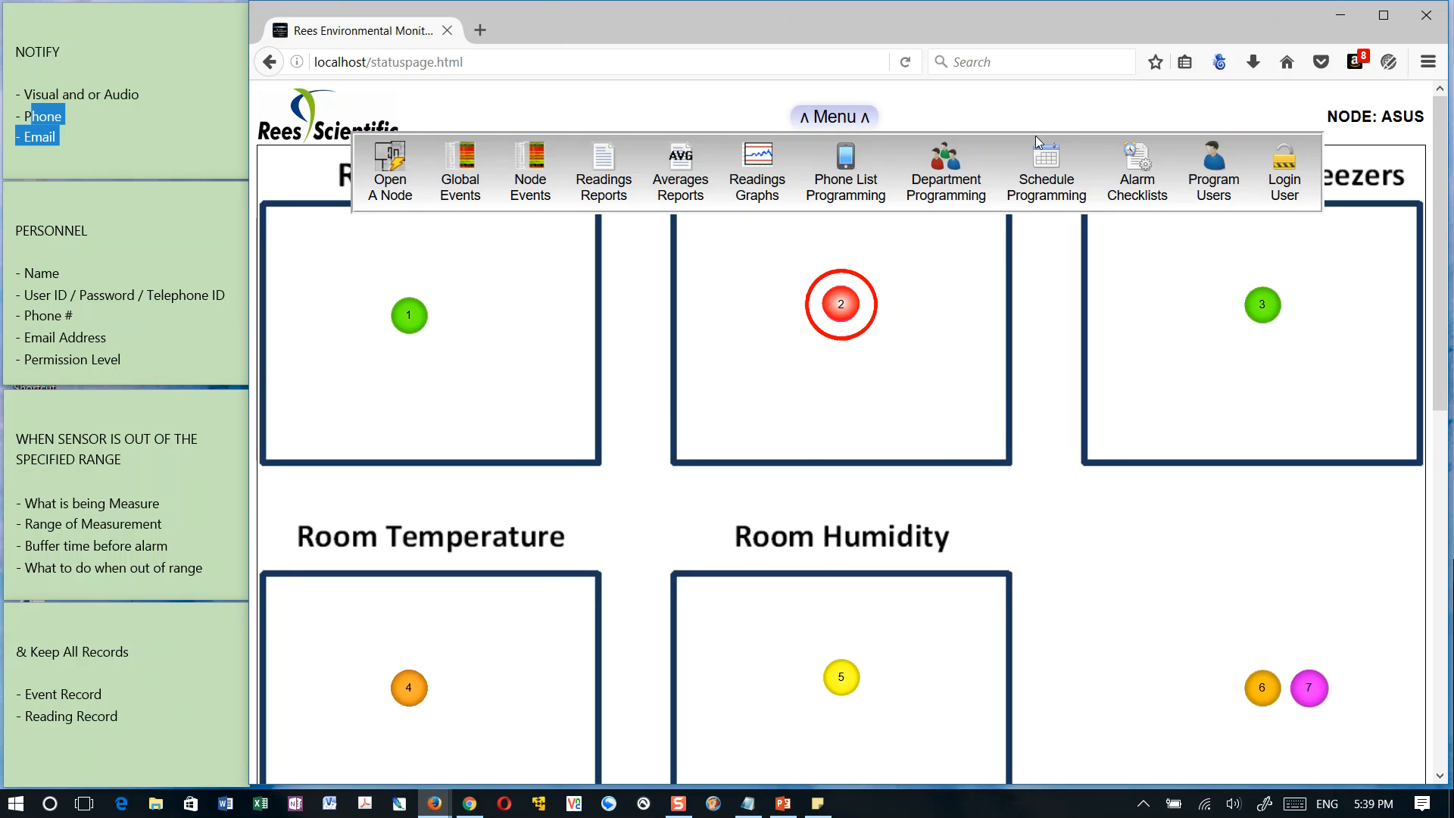
{"action": "left_click", "coordinate": [1213, 170]}
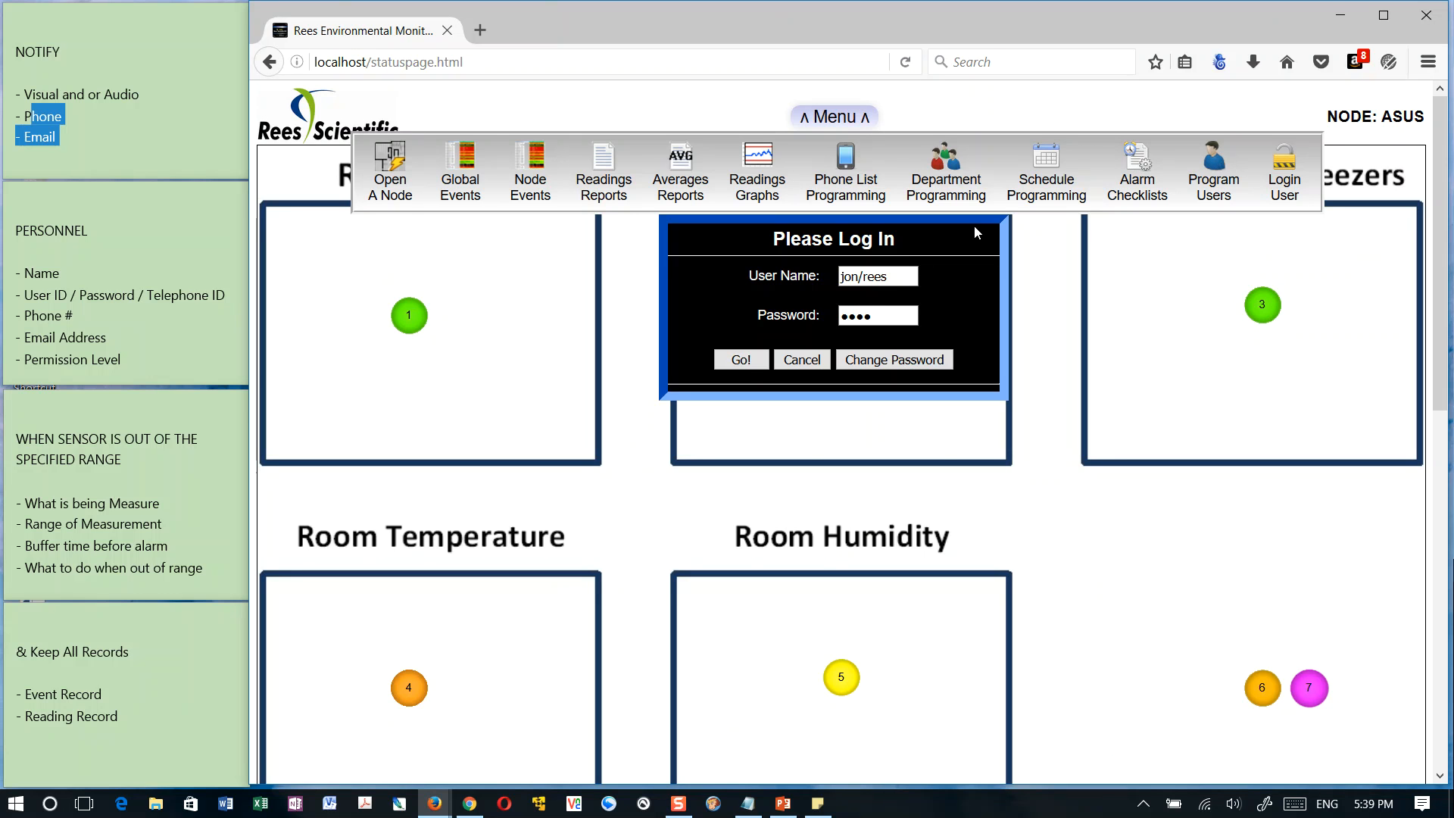
{"action": "left_click", "coordinate": [750, 367]}
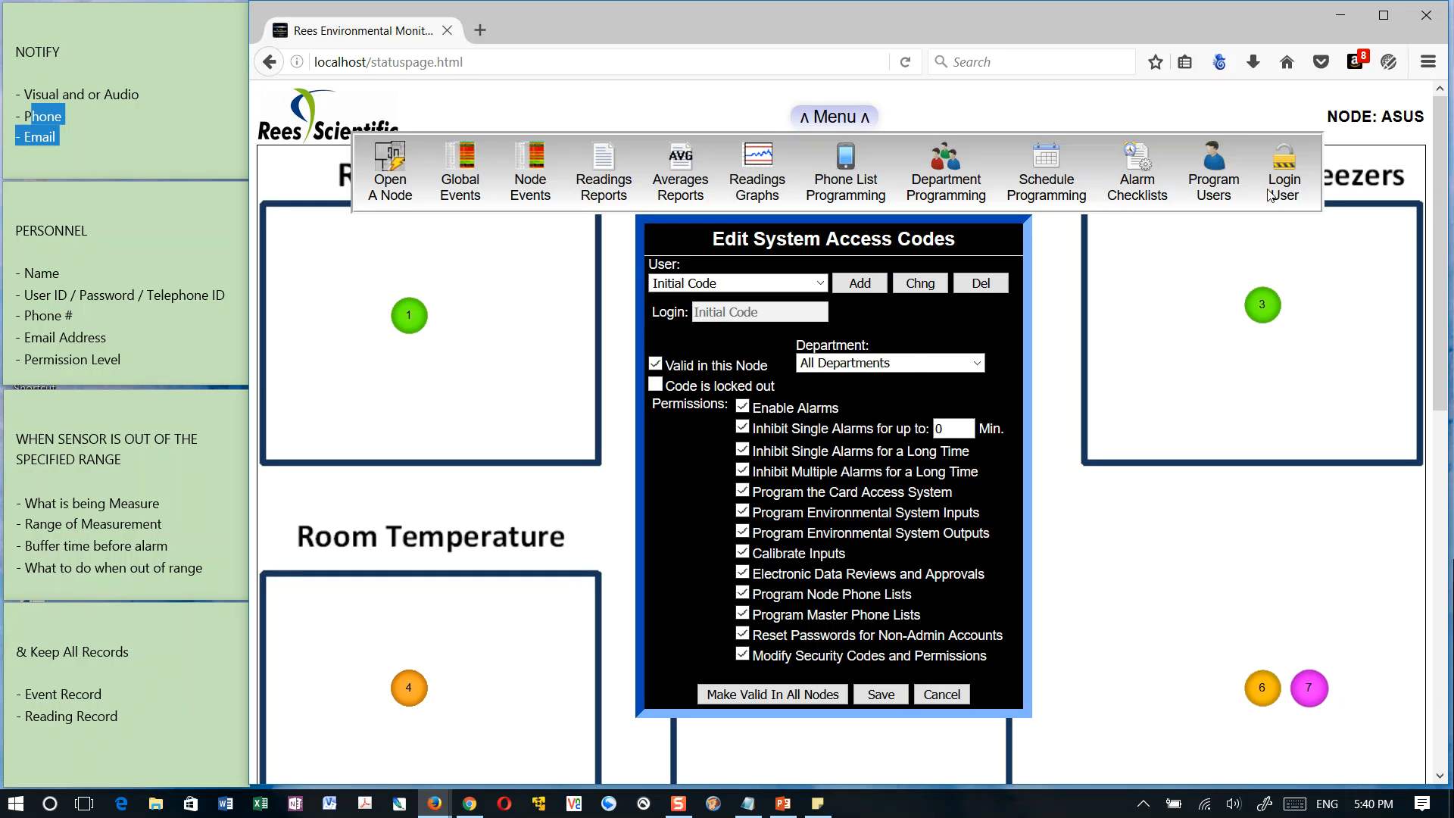
{"action": "left_click", "coordinate": [821, 283]}
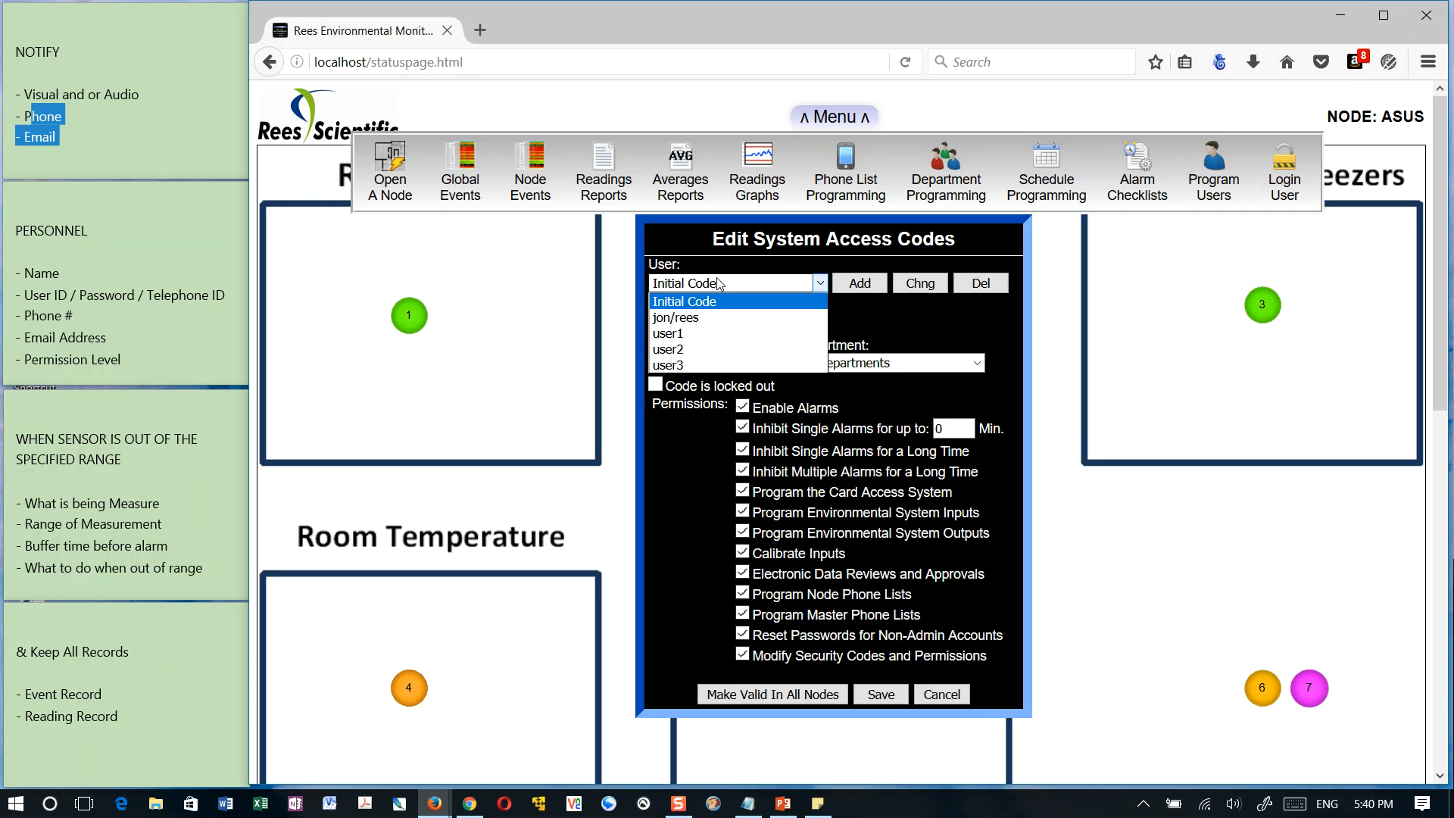
{"action": "left_click", "coordinate": [746, 234]}
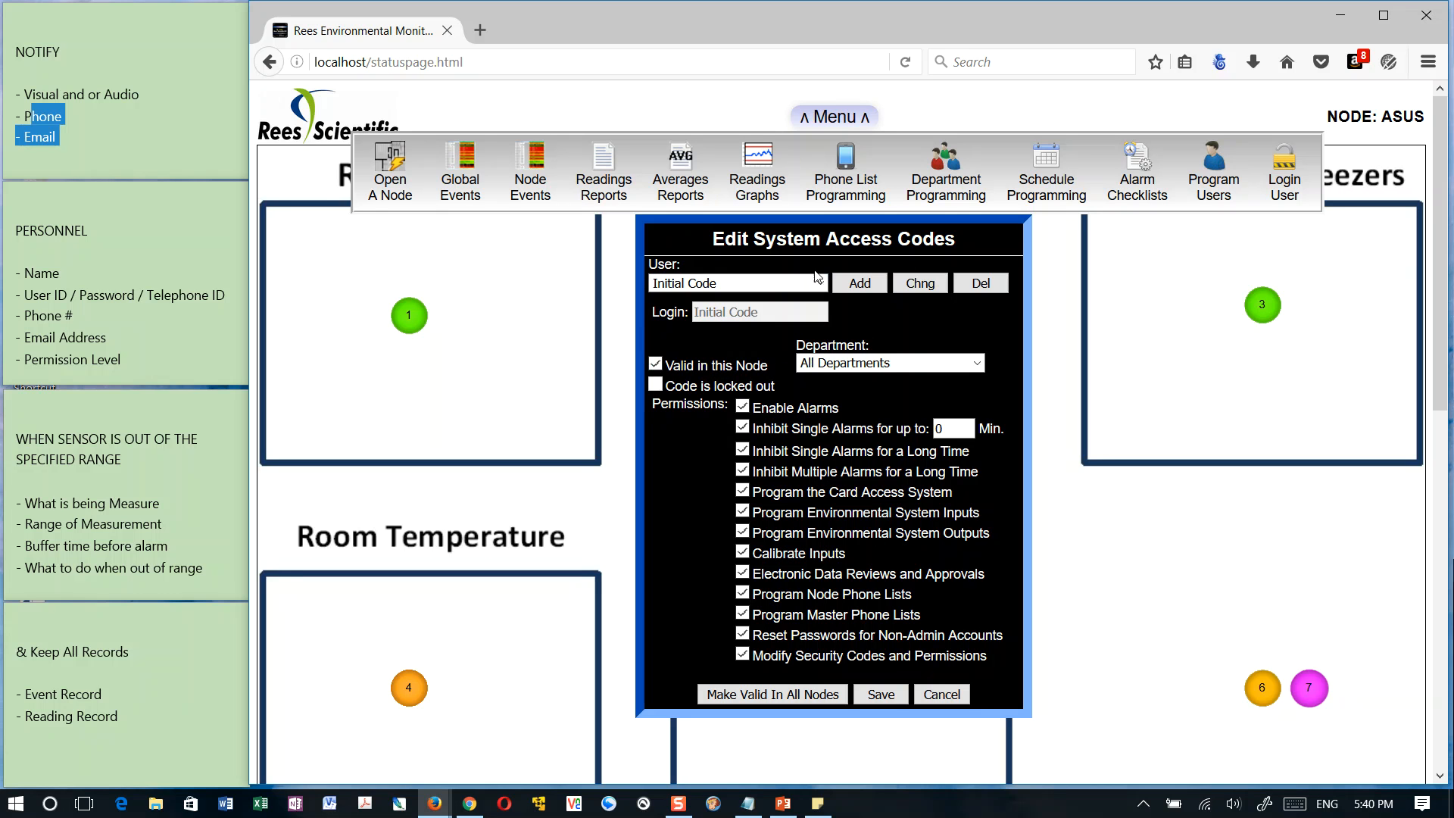
Start adding a user and fill in the person's name, login and account password
{"action": "left_click", "coordinate": [861, 284]}
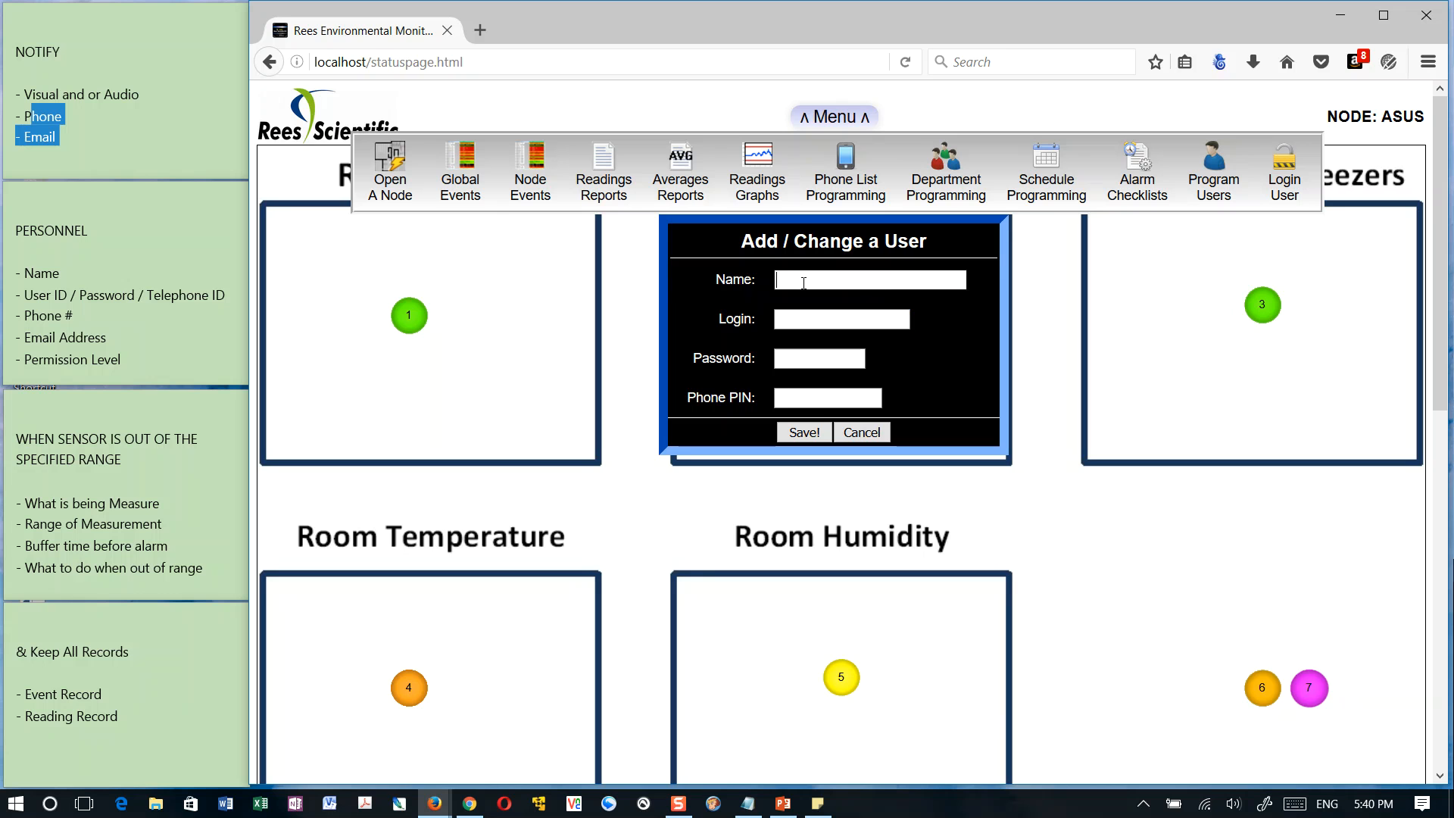
{"action": "type", "text": "James"}
{"action": "key", "text": "Tab"}
{"action": "key", "text": "Tab"}
{"action": "type", "text": "••••••"}
{"action": "key", "text": "Tab"}
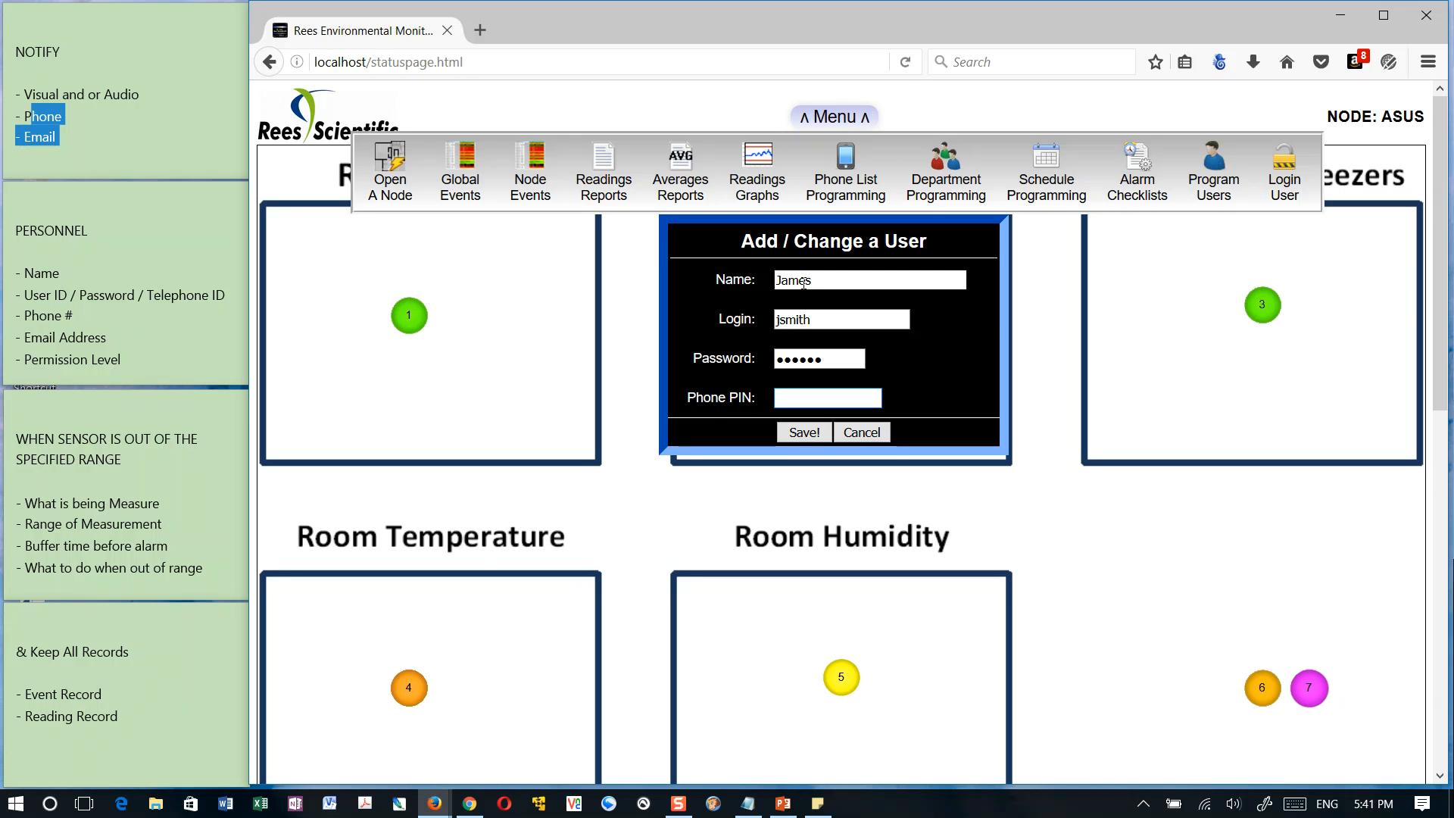
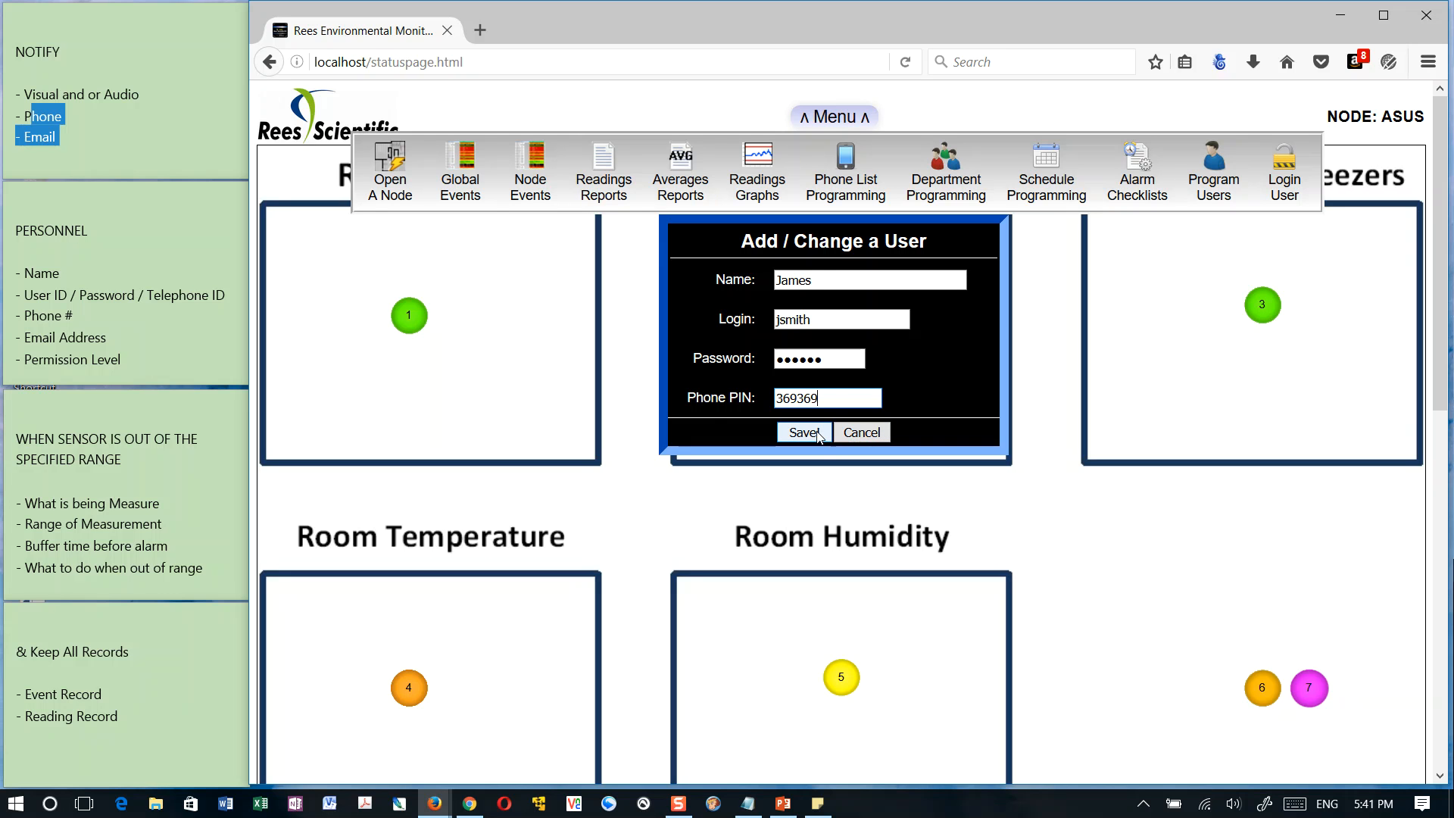
Enter the new user's phone PIN and save the user
{"action": "left_click_drag", "start_coordinate": [831, 399], "coordinate": [769, 412]}
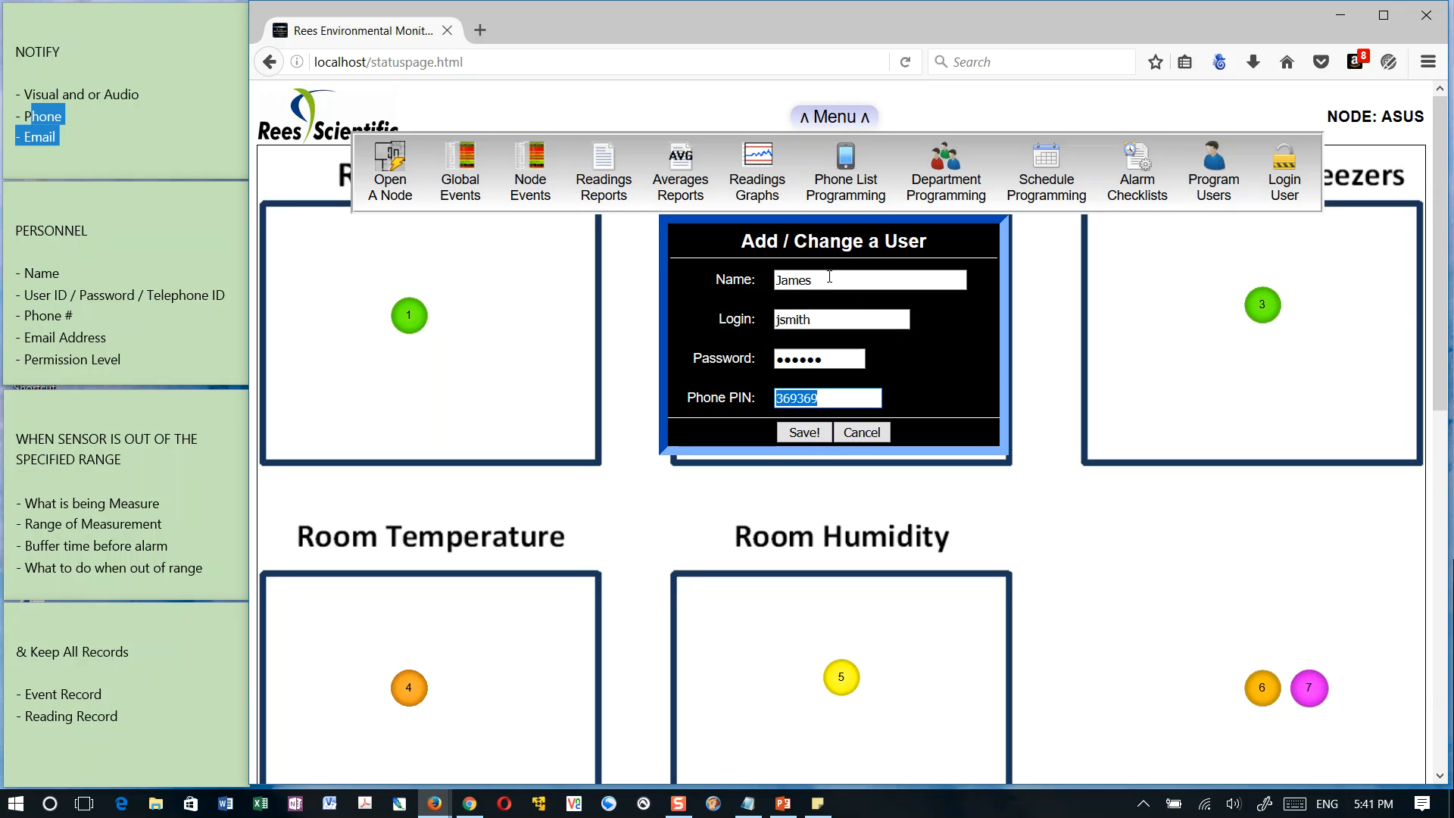
{"action": "left_click", "coordinate": [804, 433]}
{"action": "left_click", "coordinate": [887, 224]}
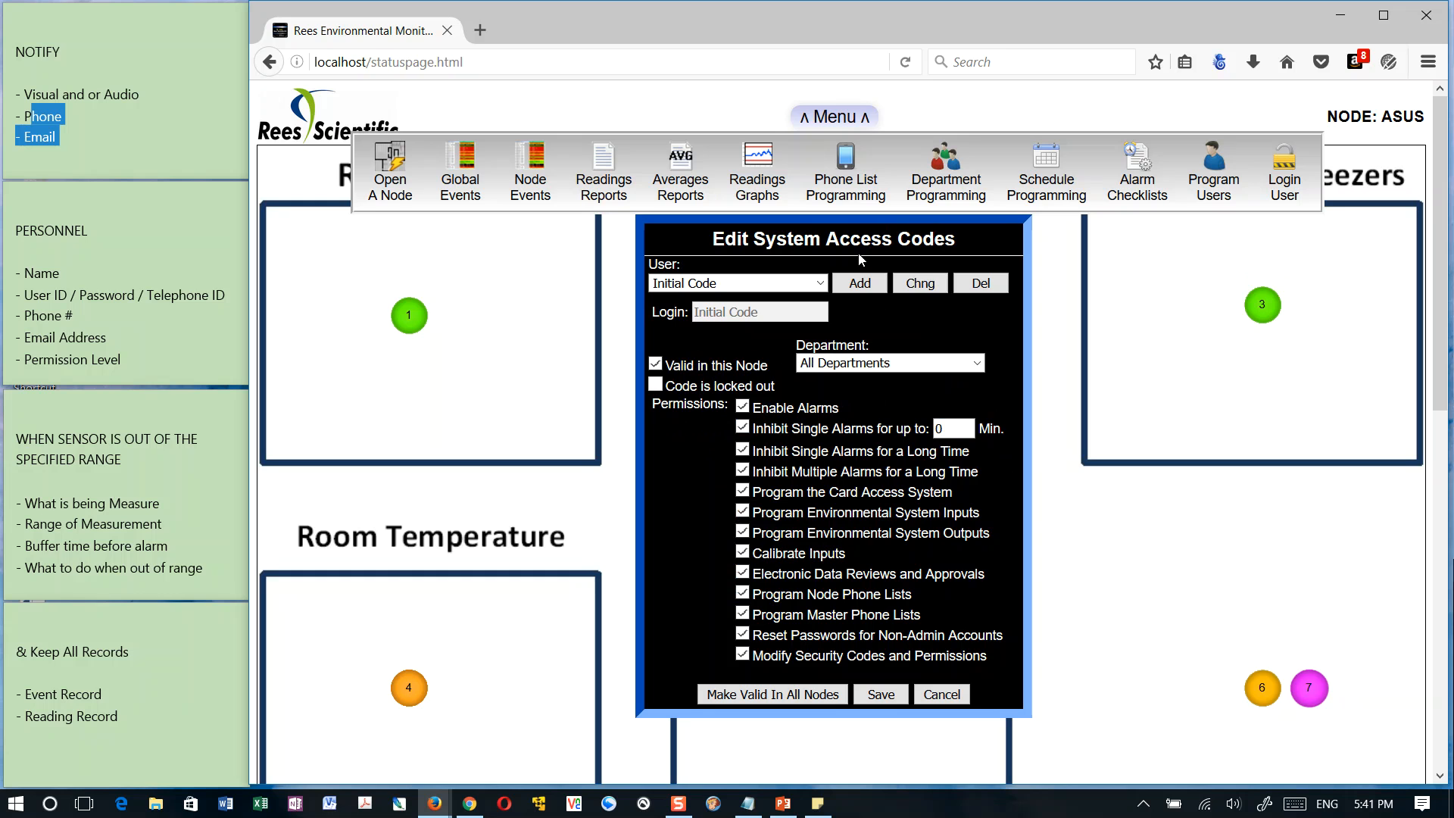
Select the newly added user, make the code valid in this node and choose All Departments
{"action": "left_click", "coordinate": [819, 284]}
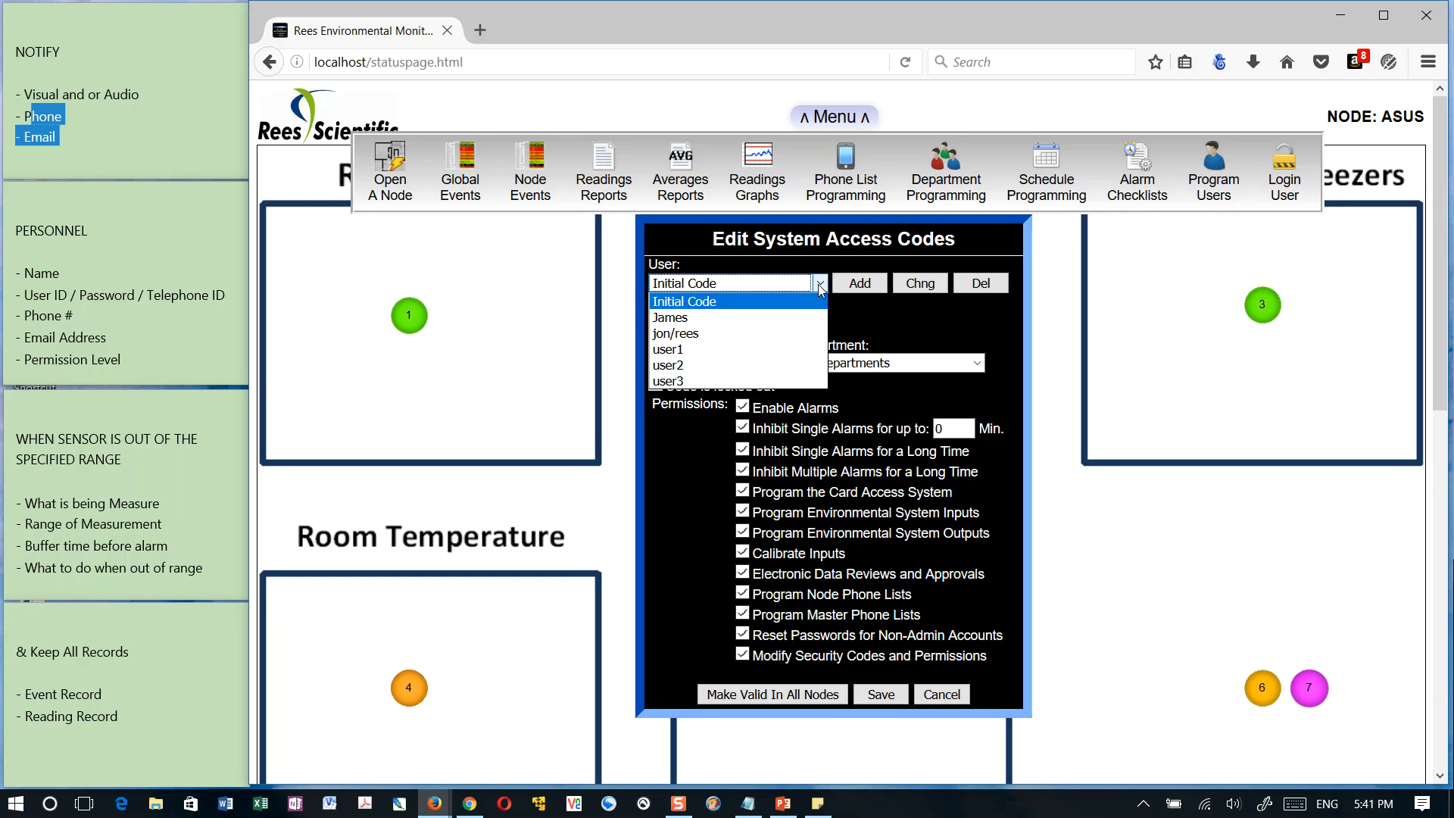
{"action": "left_click", "coordinate": [701, 319]}
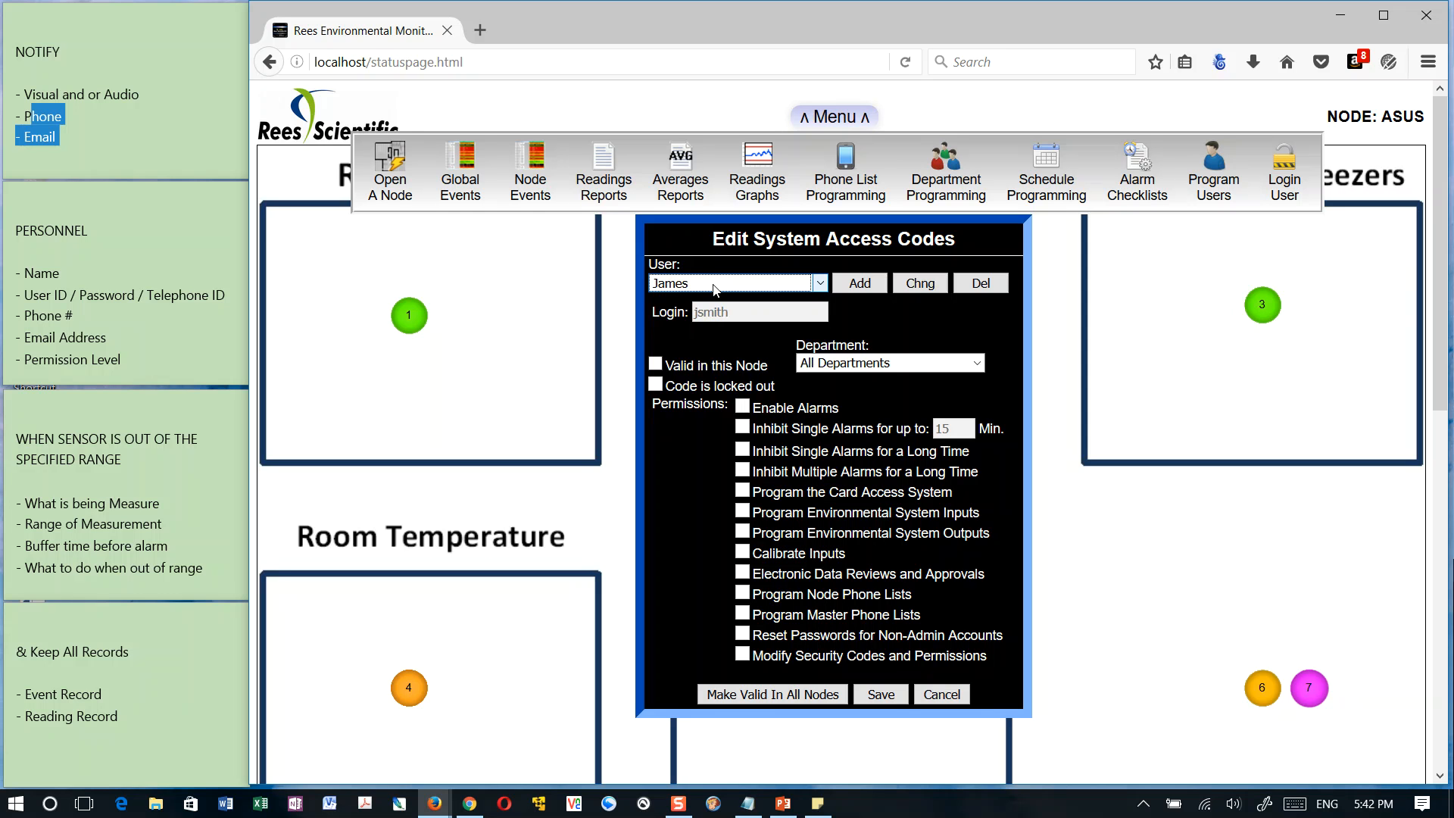
{"action": "left_click", "coordinate": [656, 365]}
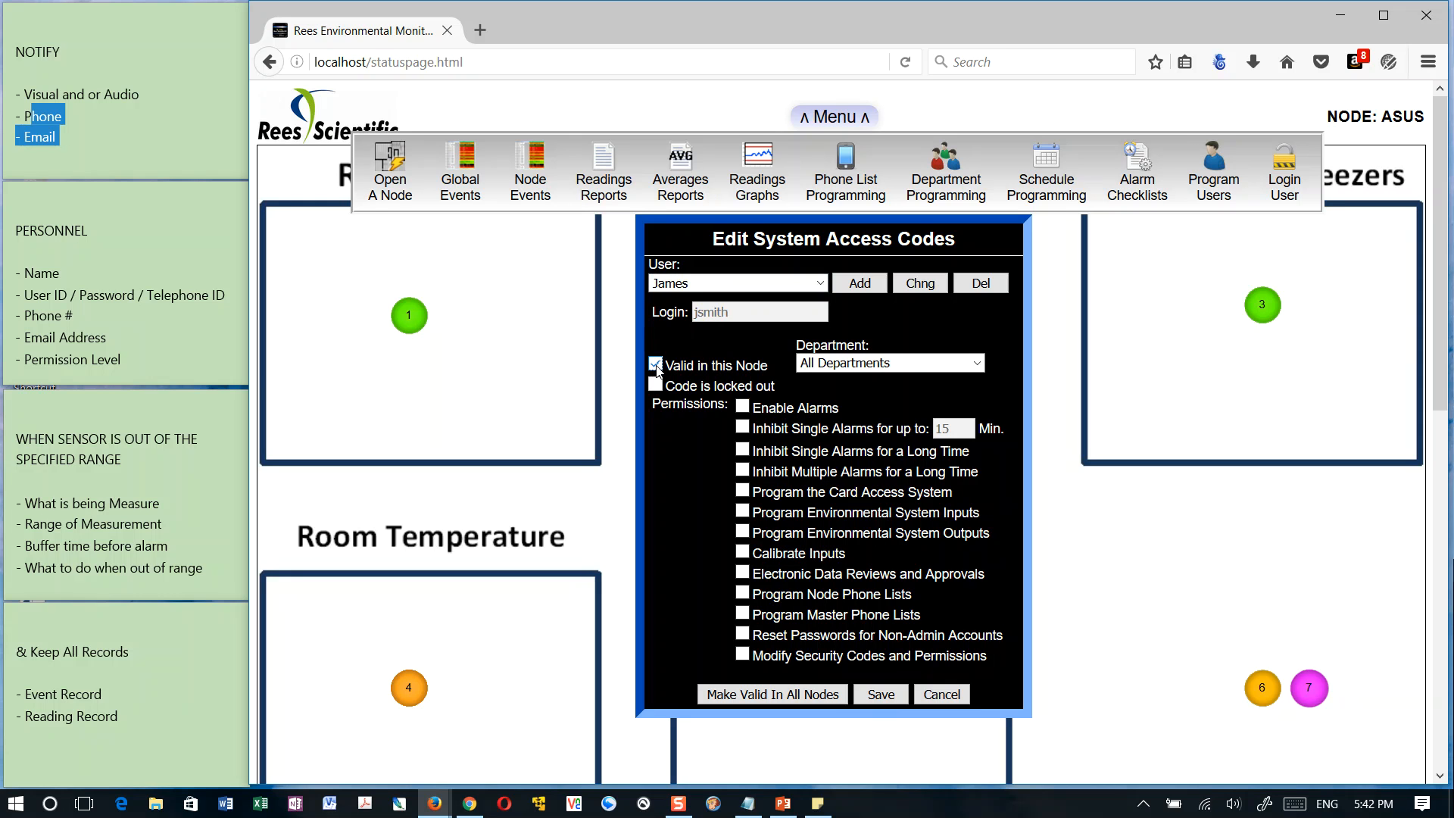
{"action": "left_click", "coordinate": [977, 367]}
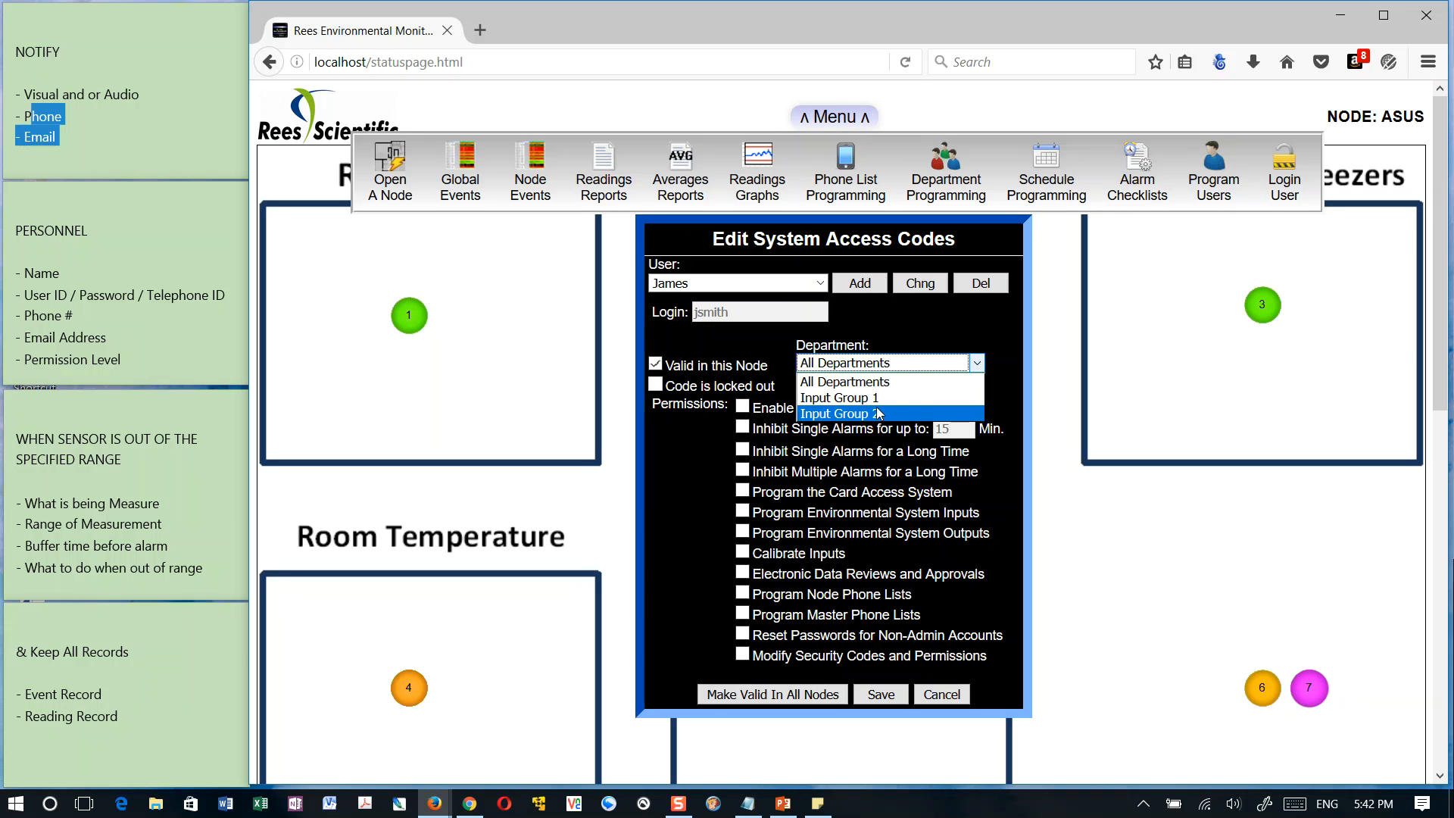
{"action": "left_click", "coordinate": [836, 379]}
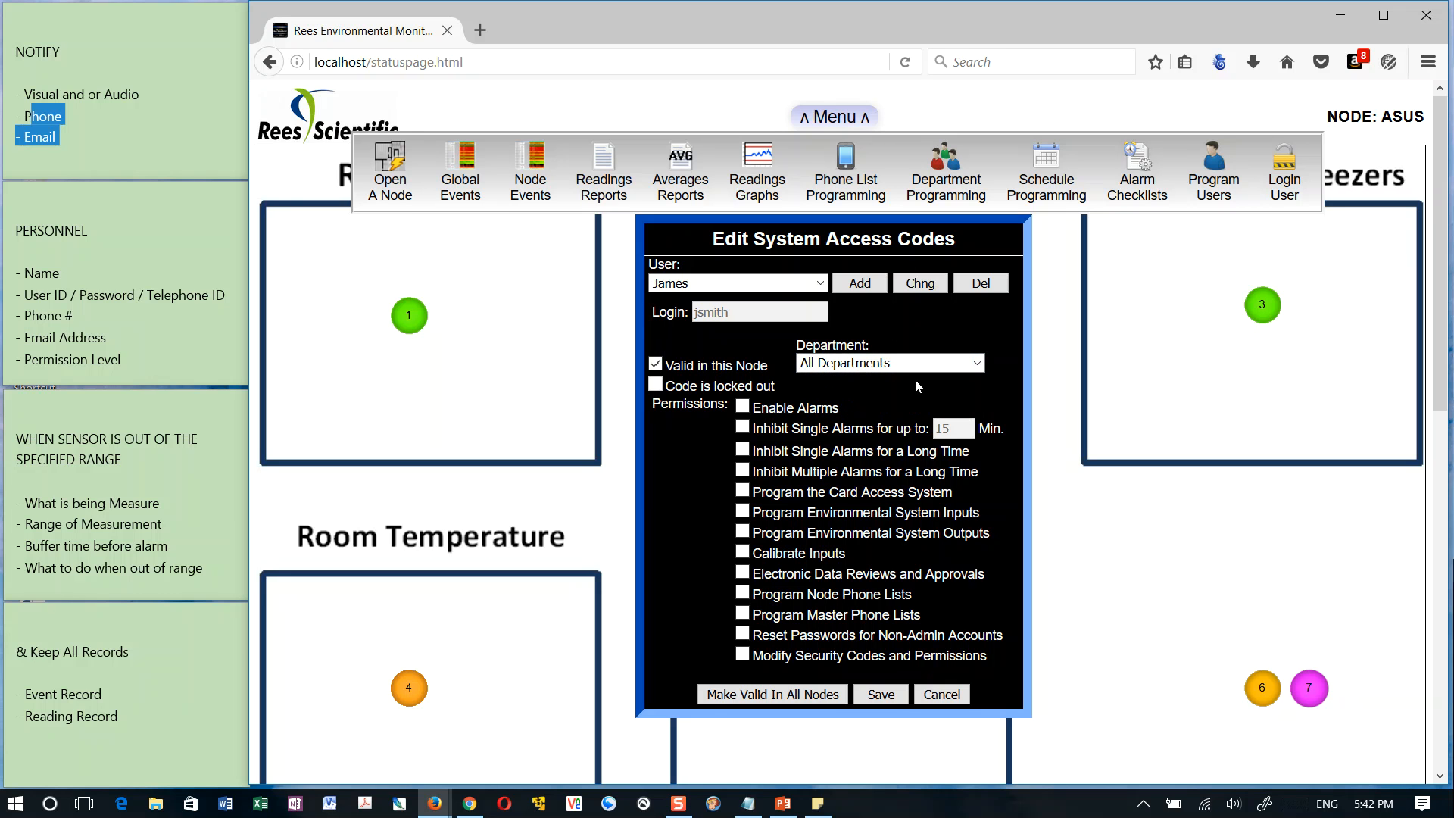
Grant the new user Enable Alarms, Inhibit Single Alarms for up to 60 minutes, and Inhibit Multiple Alarms for a Long Time
{"action": "left_click", "coordinate": [742, 407]}
{"action": "left_click", "coordinate": [743, 451]}
{"action": "left_click", "coordinate": [742, 428]}
{"action": "double_click", "coordinate": [959, 425]}
{"action": "type", "text": "1"}
{"action": "type", "text": "60"}
{"action": "left_click", "coordinate": [743, 471]}
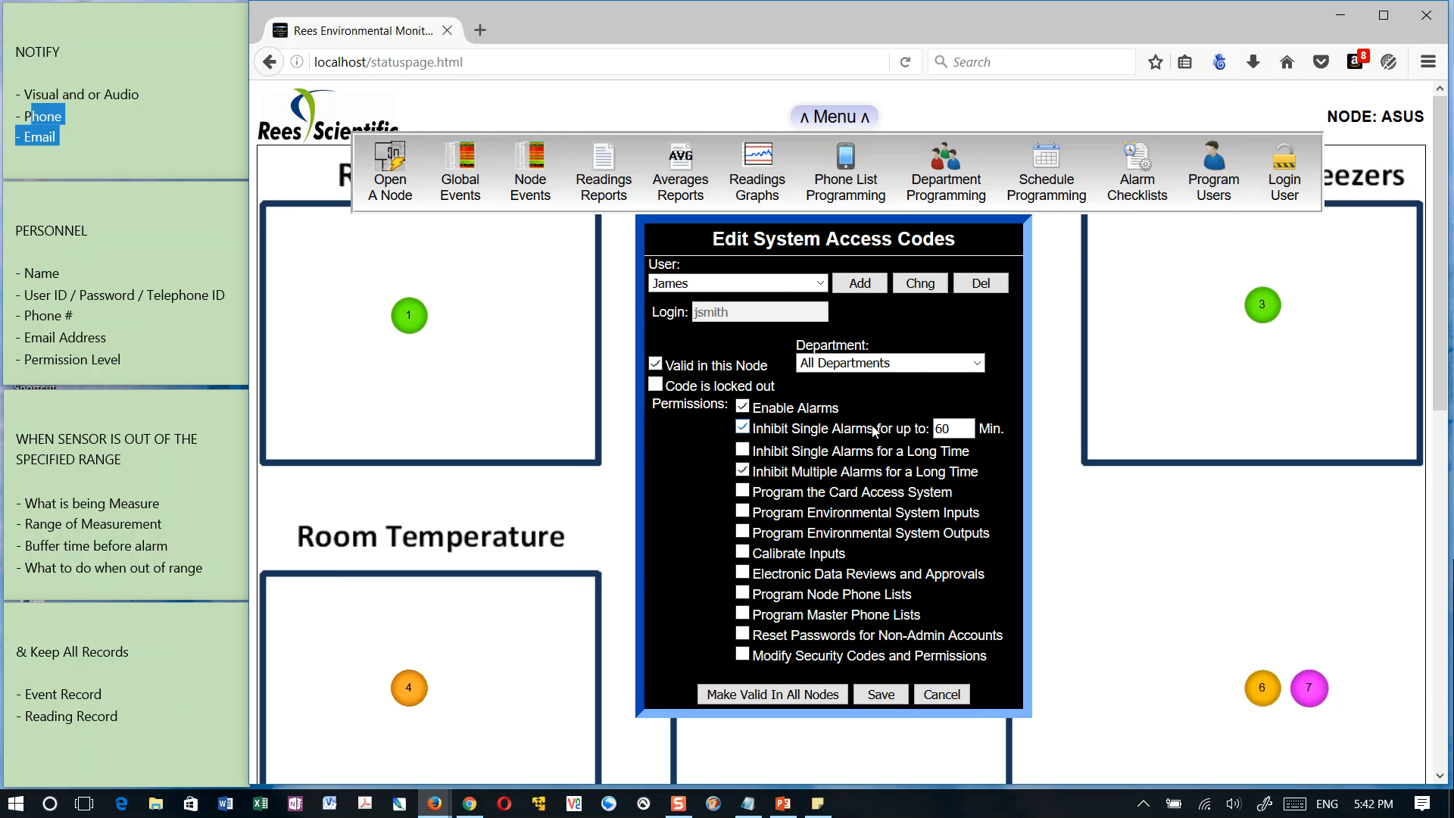
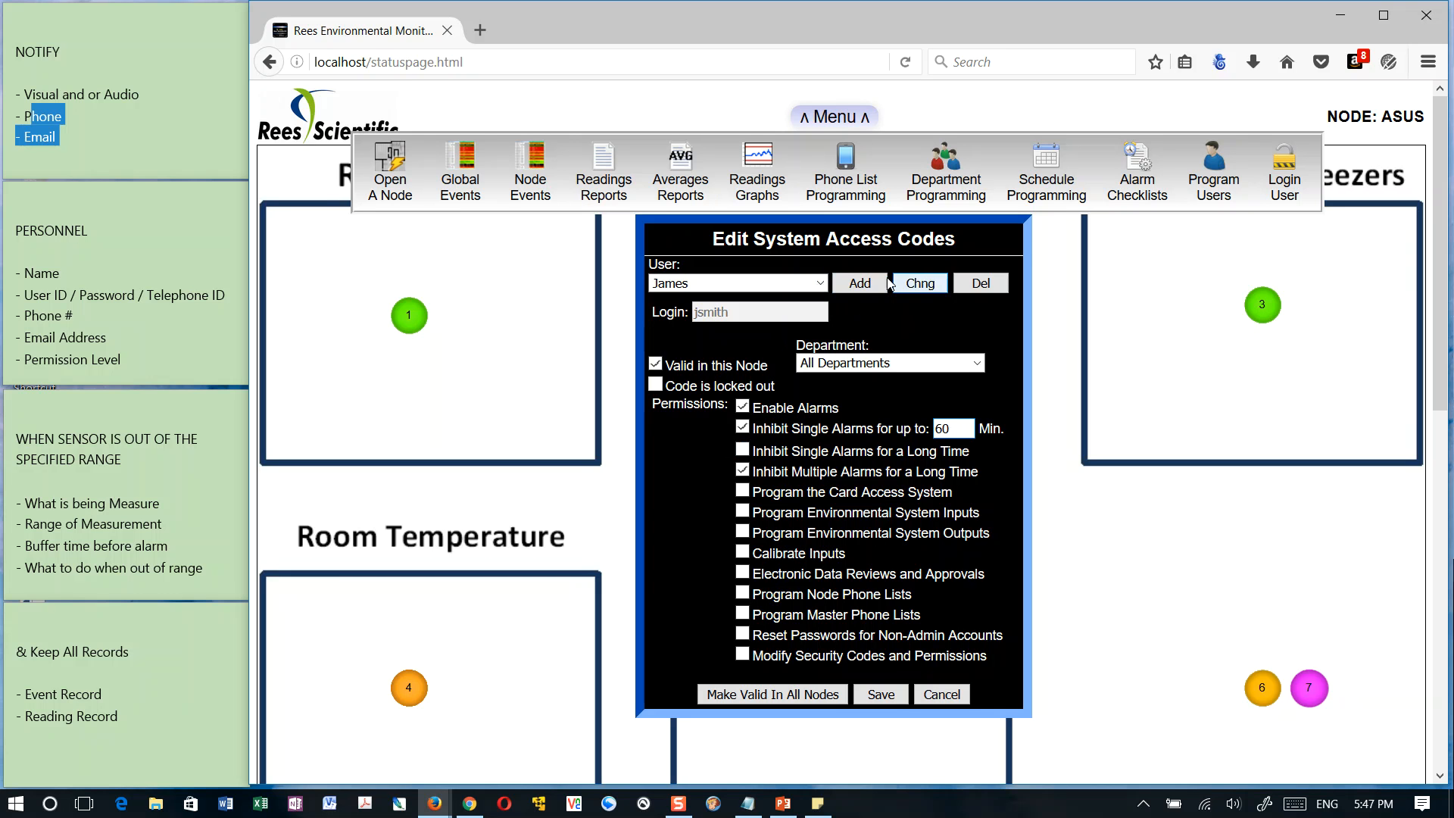
Open the new user's account details, enter a different account password and cancel the change
{"action": "left_click", "coordinate": [919, 284]}
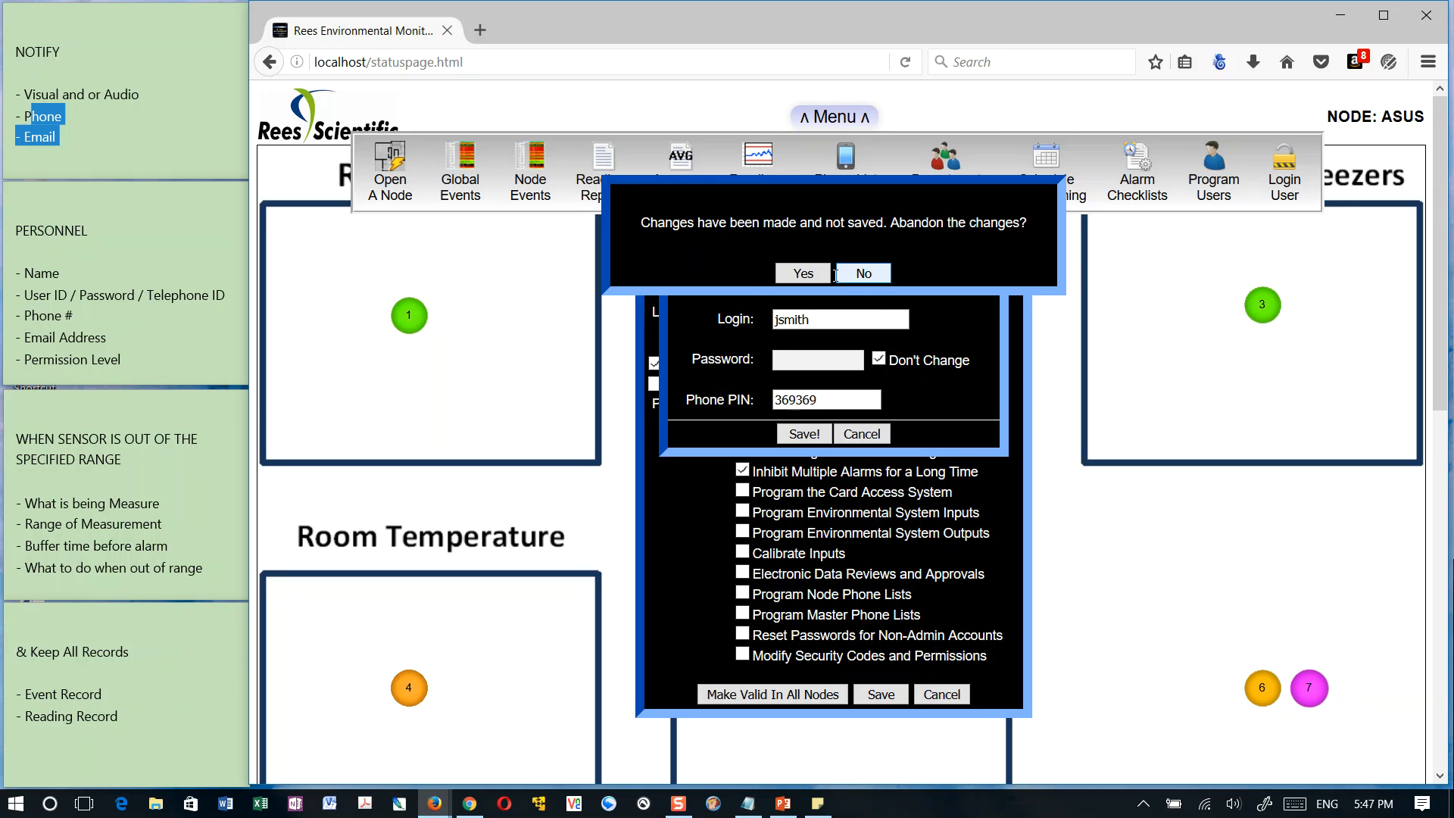
{"action": "left_click", "coordinate": [864, 273]}
{"action": "left_click", "coordinate": [857, 282]}
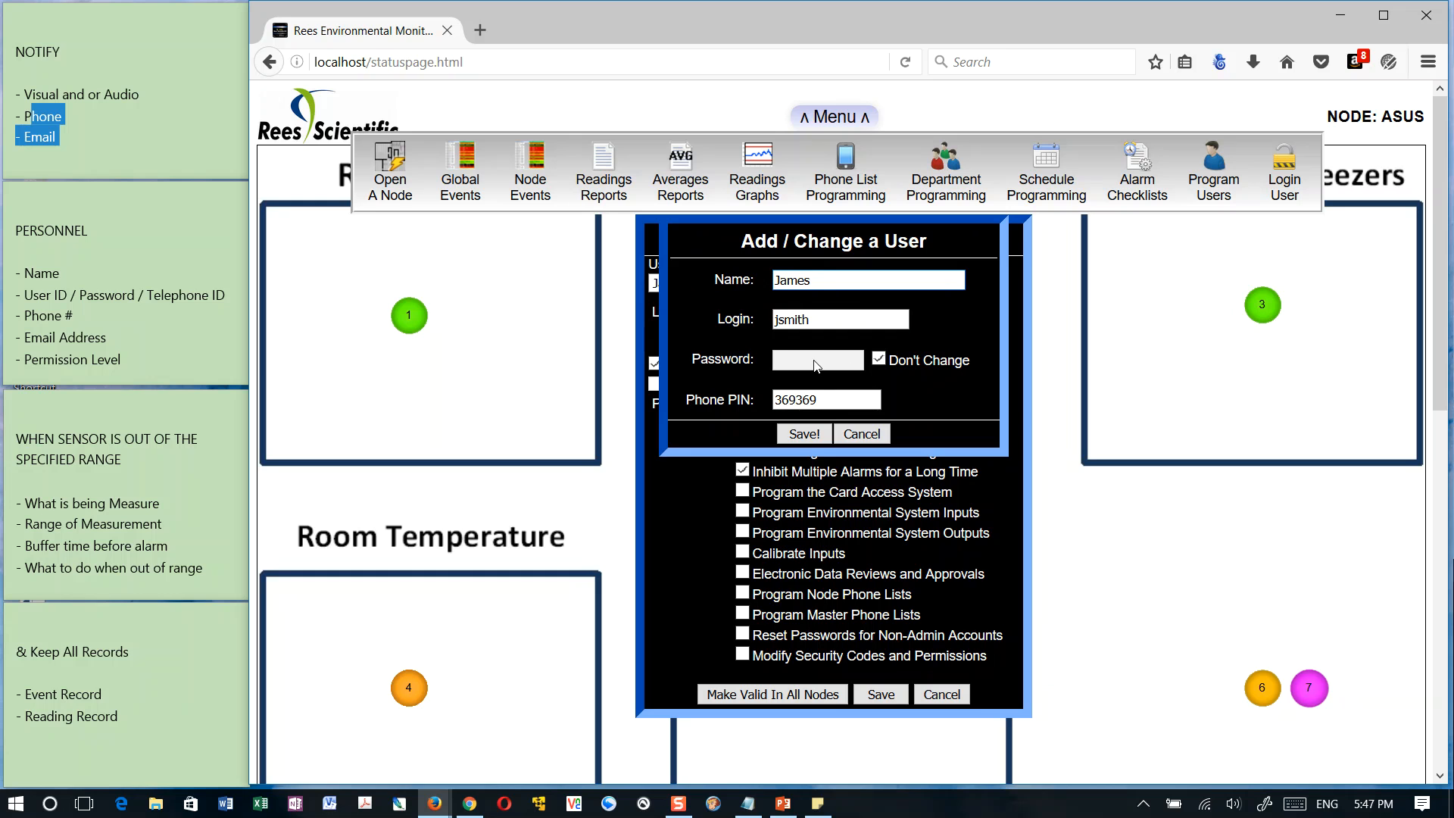
{"action": "left_click", "coordinate": [880, 362]}
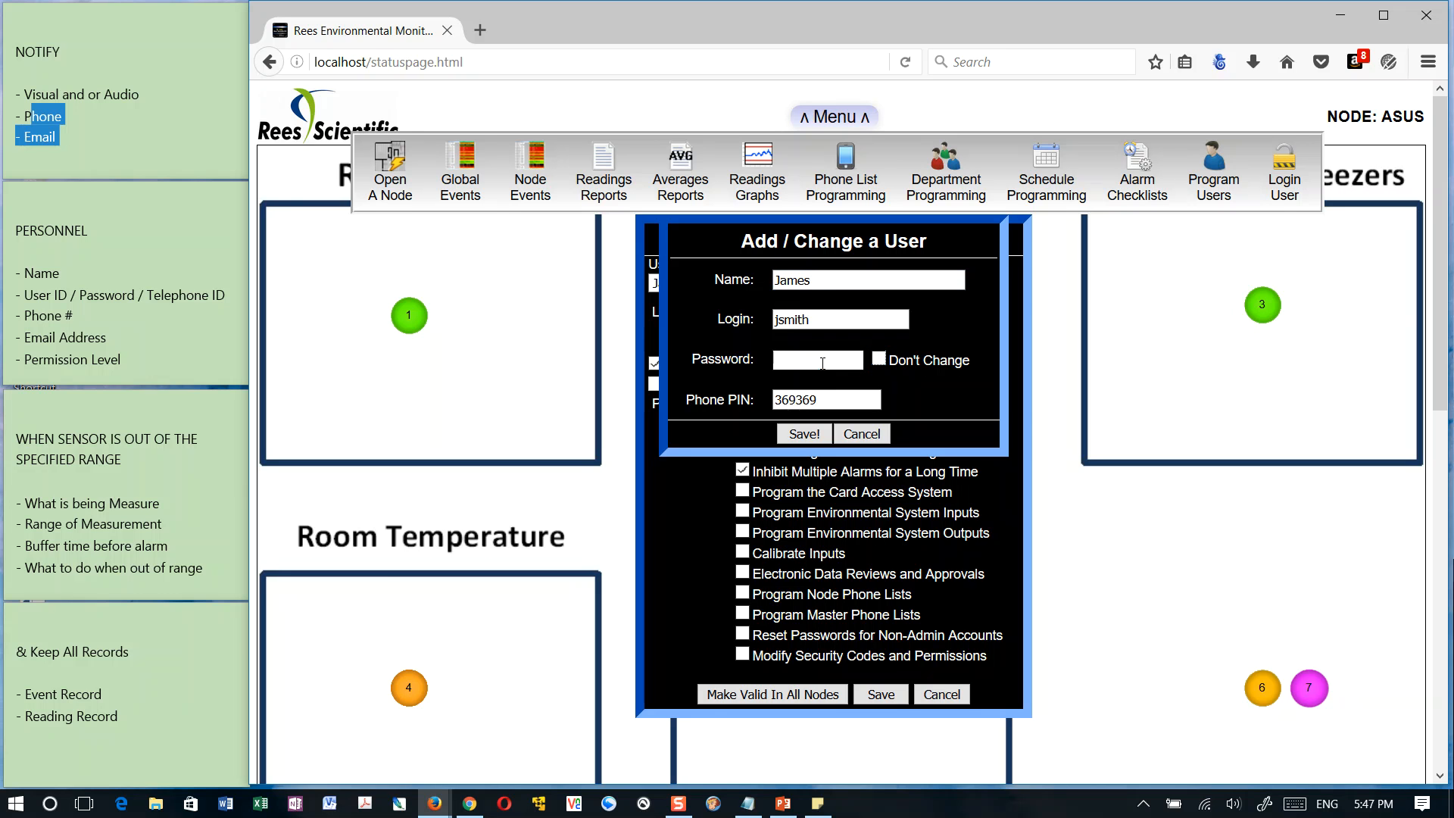
{"action": "type", "text": "***"}
{"action": "key", "text": "BackSpace"}
{"action": "key", "text": "BackSpace"}
{"action": "key", "text": "BackSpace"}
{"action": "type", "text": "******"}
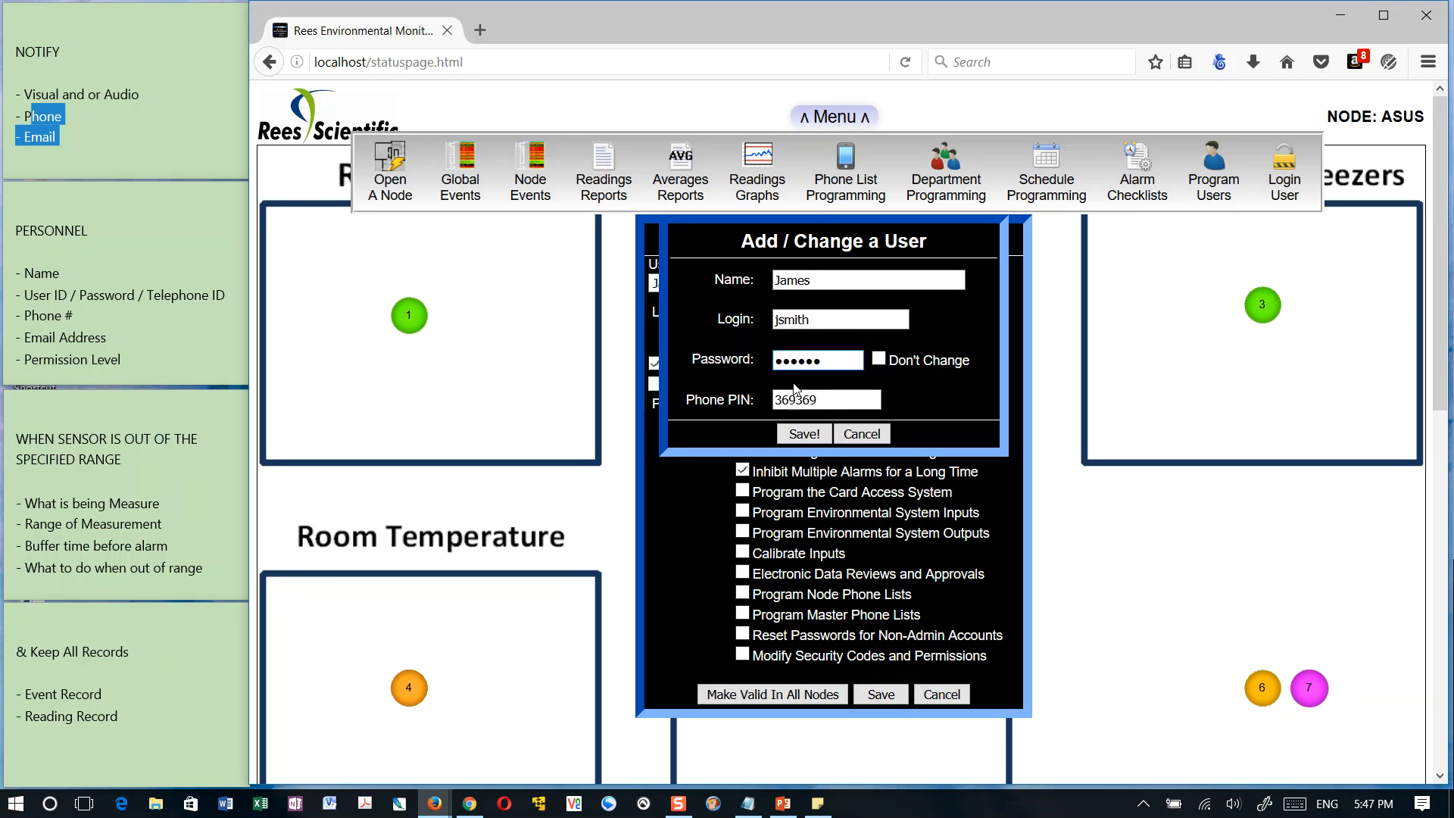
{"action": "left_click", "coordinate": [862, 434]}
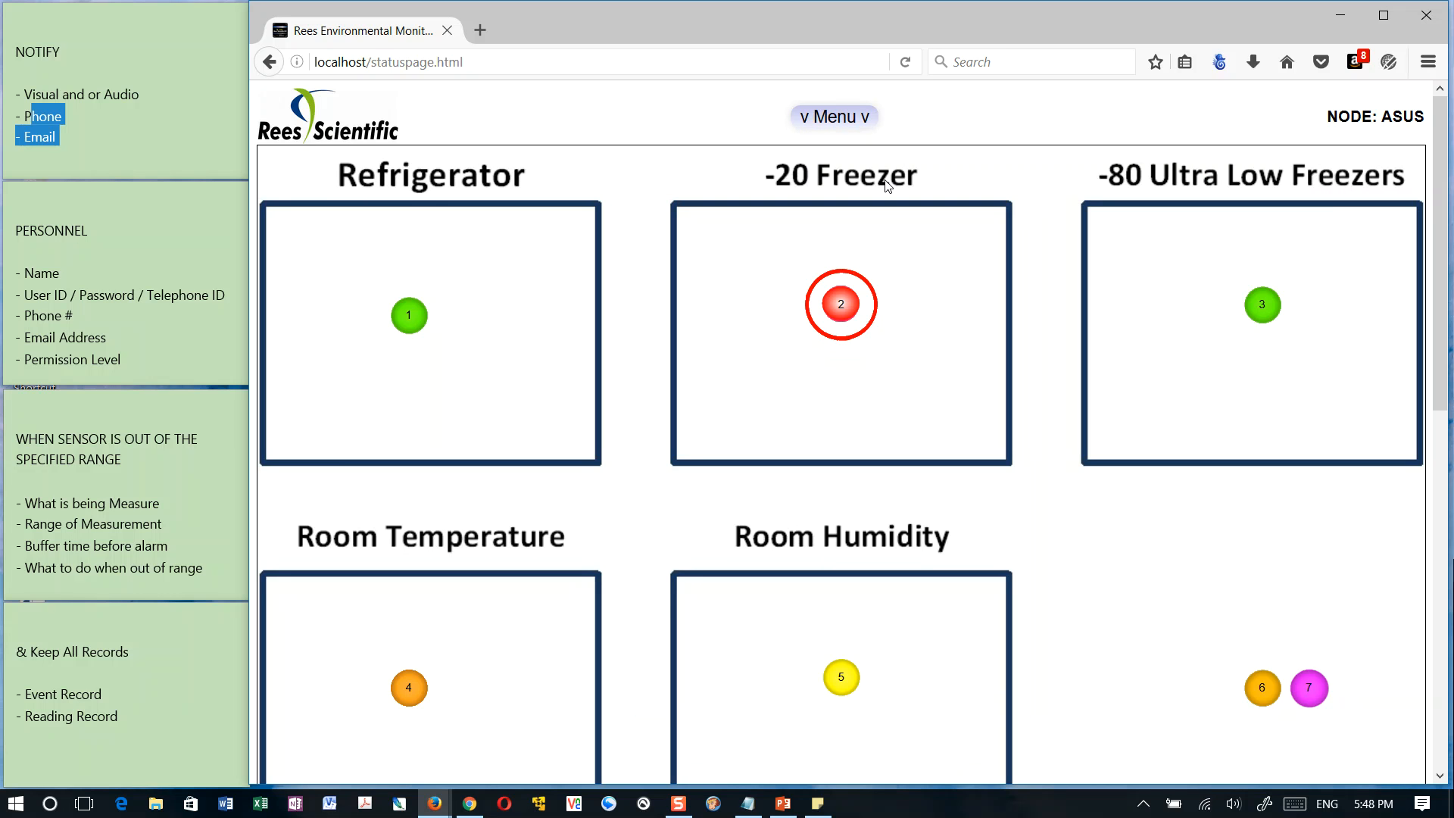
{"action": "left_click", "coordinate": [835, 117]}
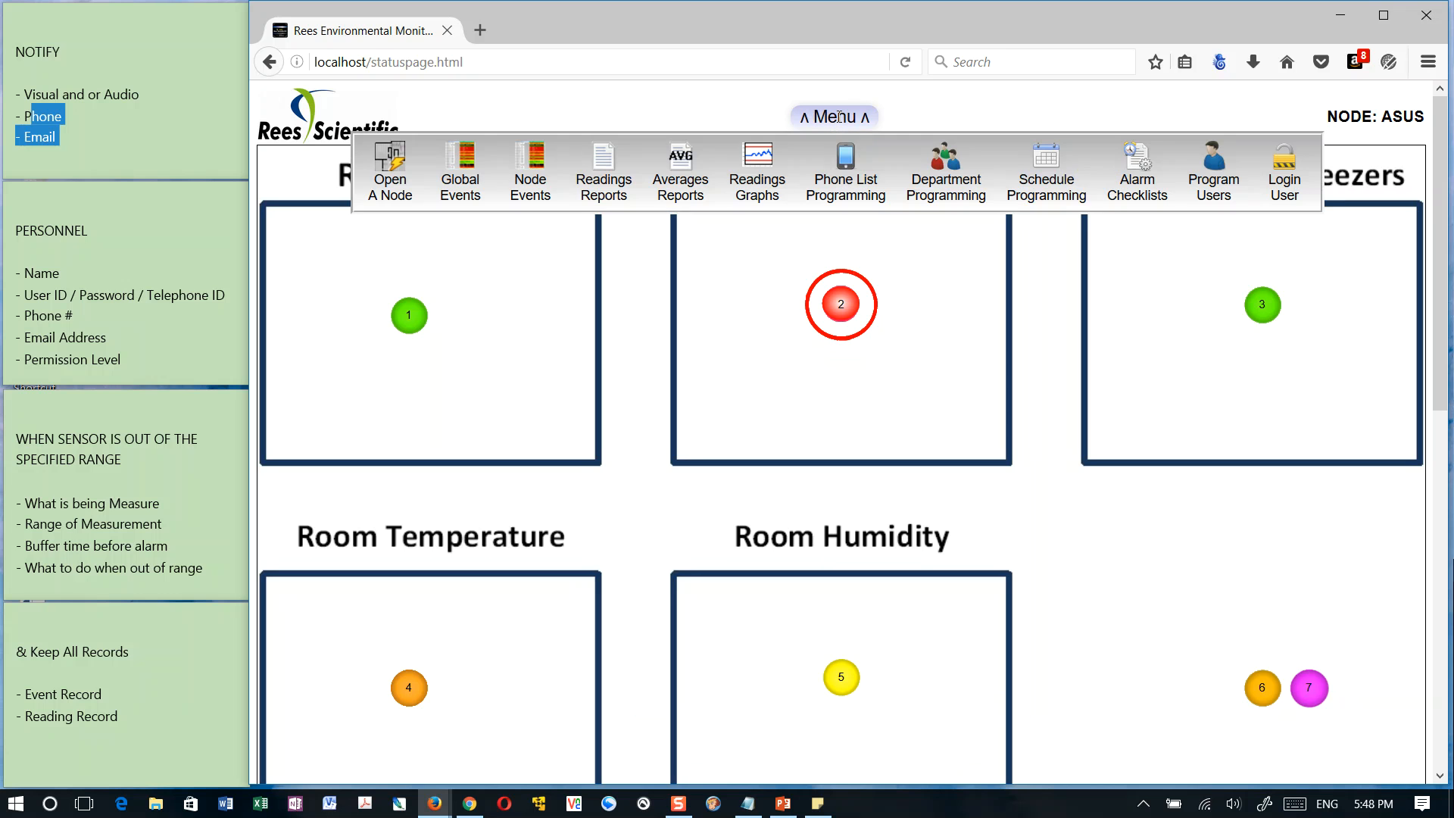
{"action": "left_click", "coordinate": [1210, 173]}
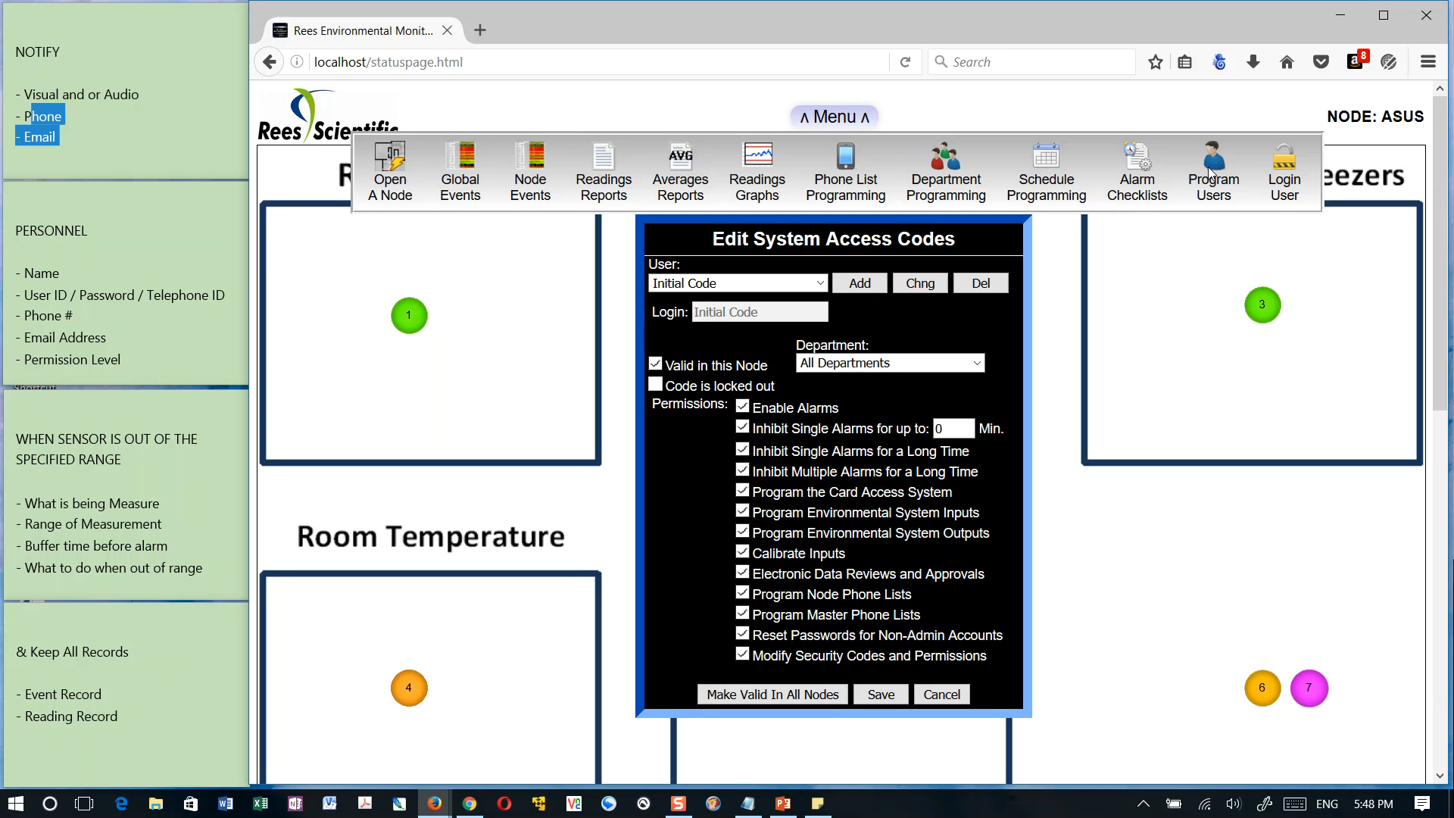
{"action": "left_click", "coordinate": [1077, 237]}
Add a new department named Blood Bank in the department programming
{"action": "left_click", "coordinate": [838, 113]}
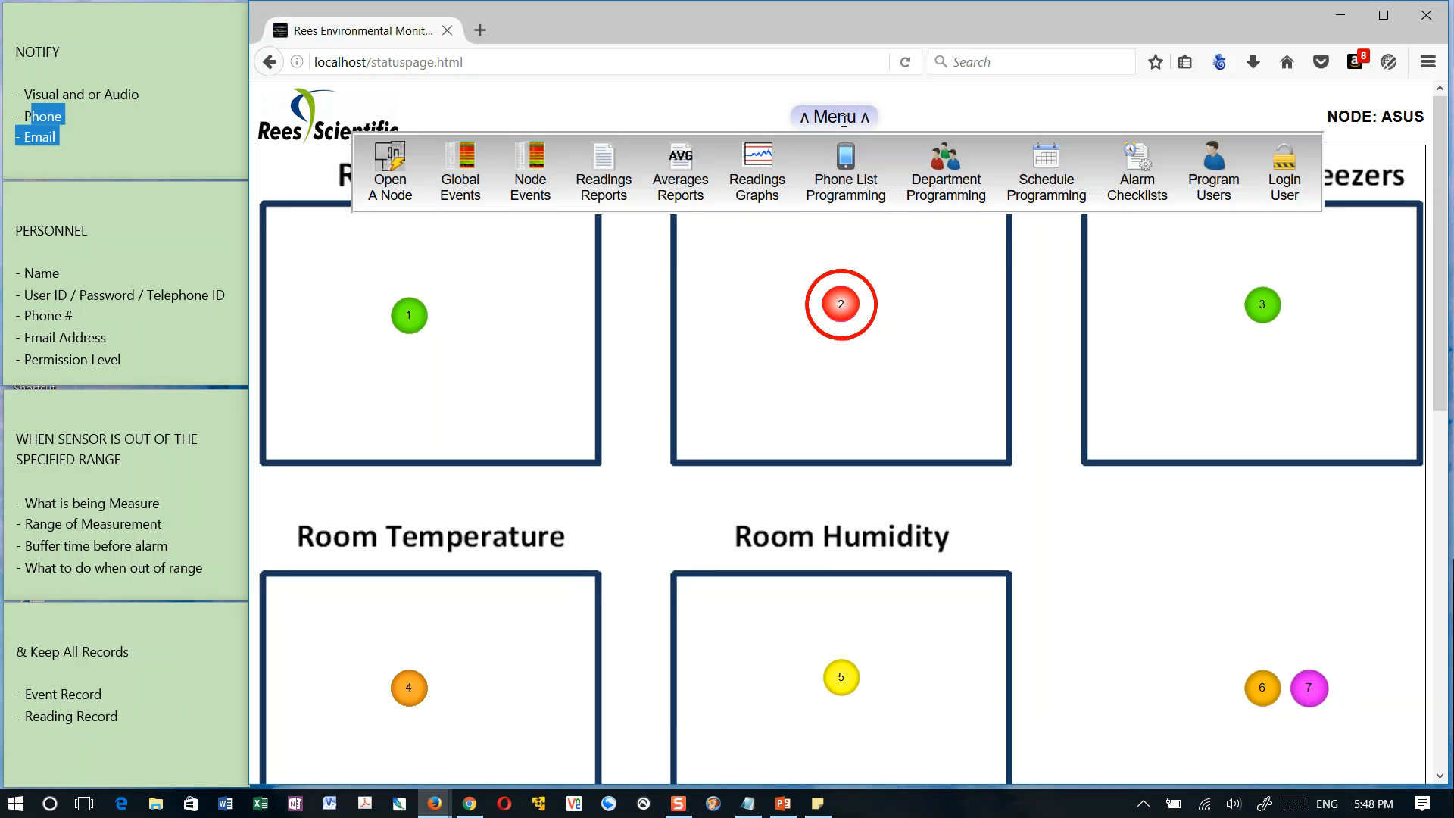
{"action": "left_click", "coordinate": [943, 173]}
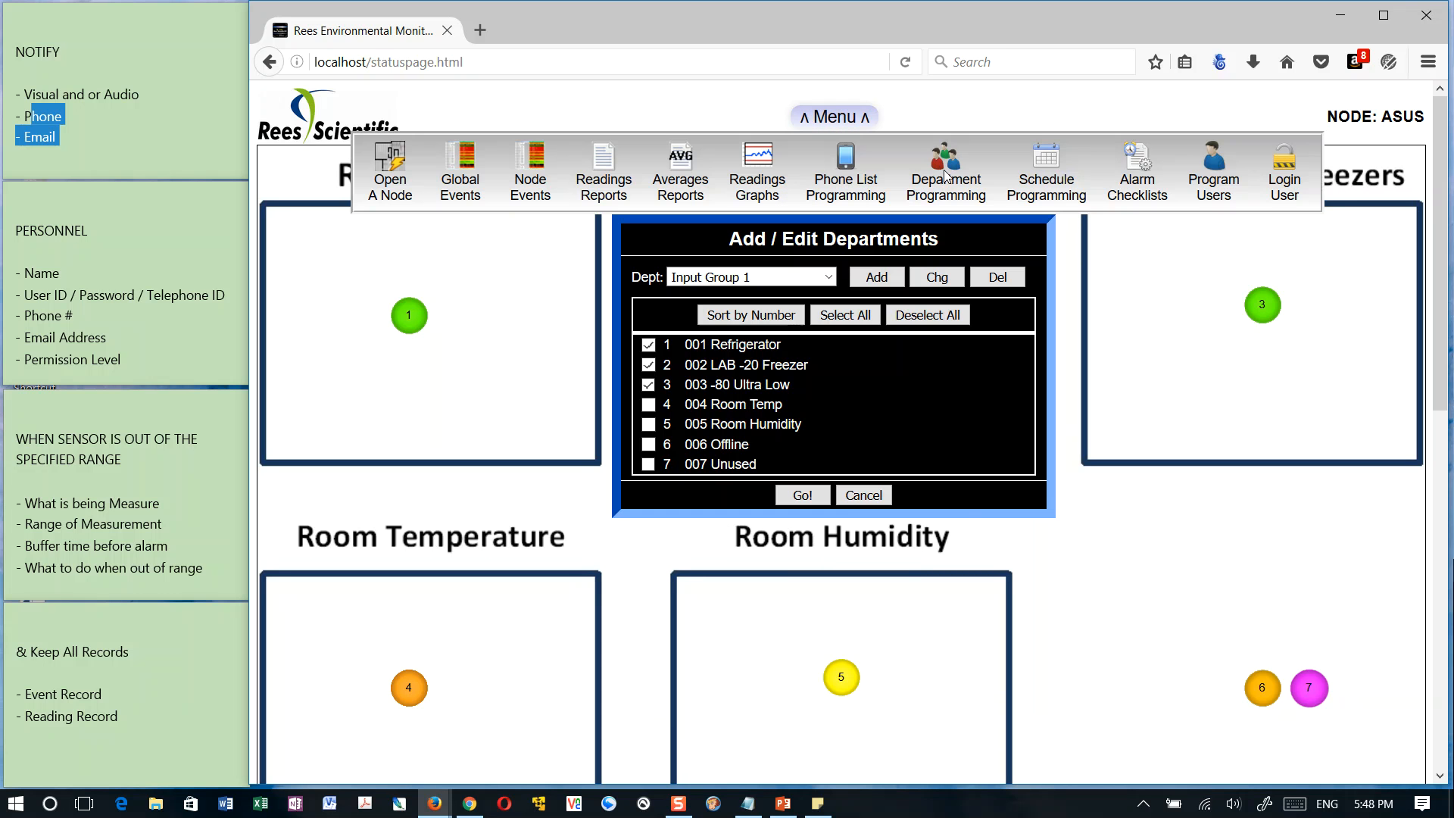
{"action": "left_click", "coordinate": [829, 279]}
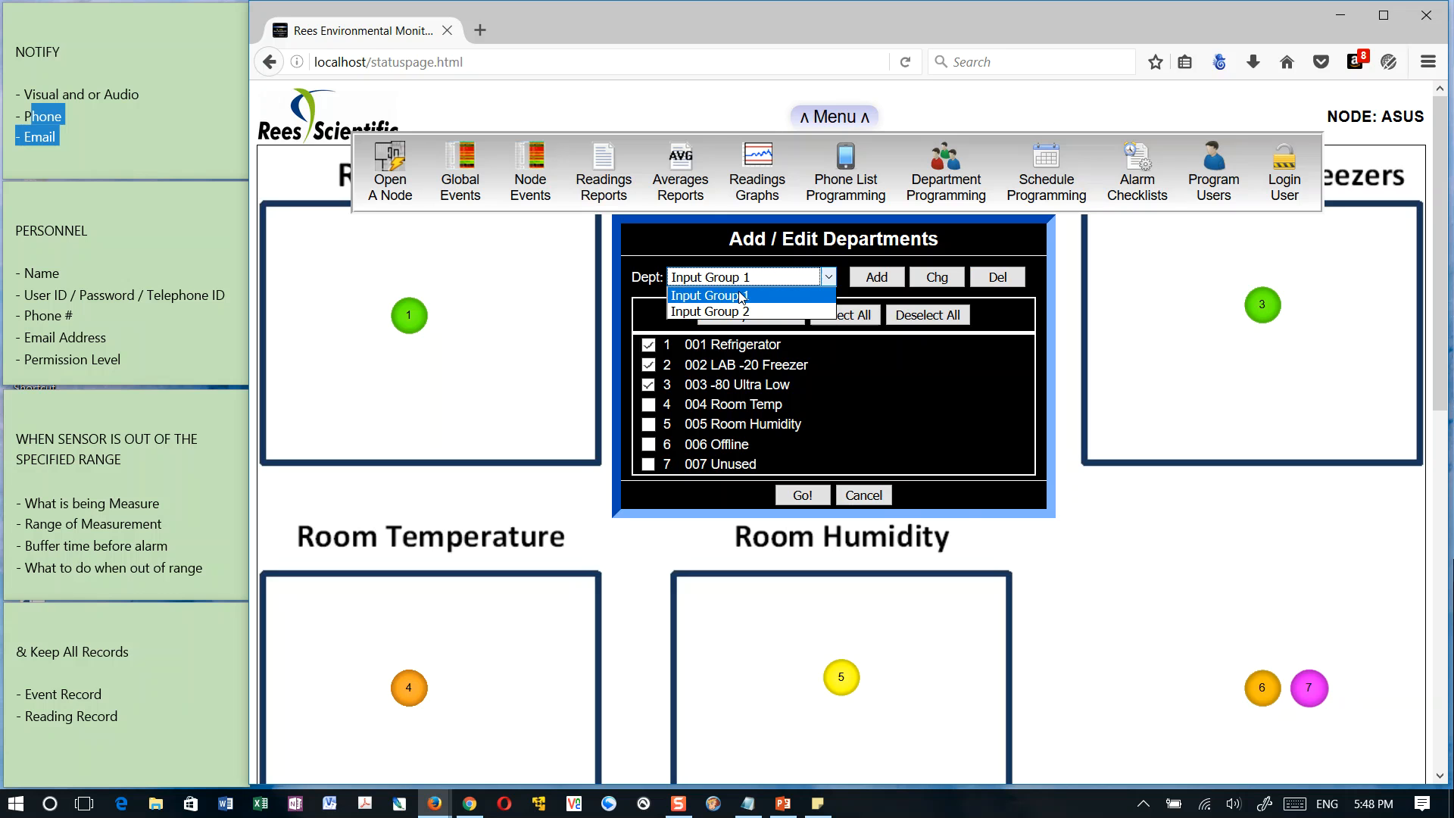
{"action": "left_click", "coordinate": [925, 279]}
{"action": "left_click", "coordinate": [875, 277]}
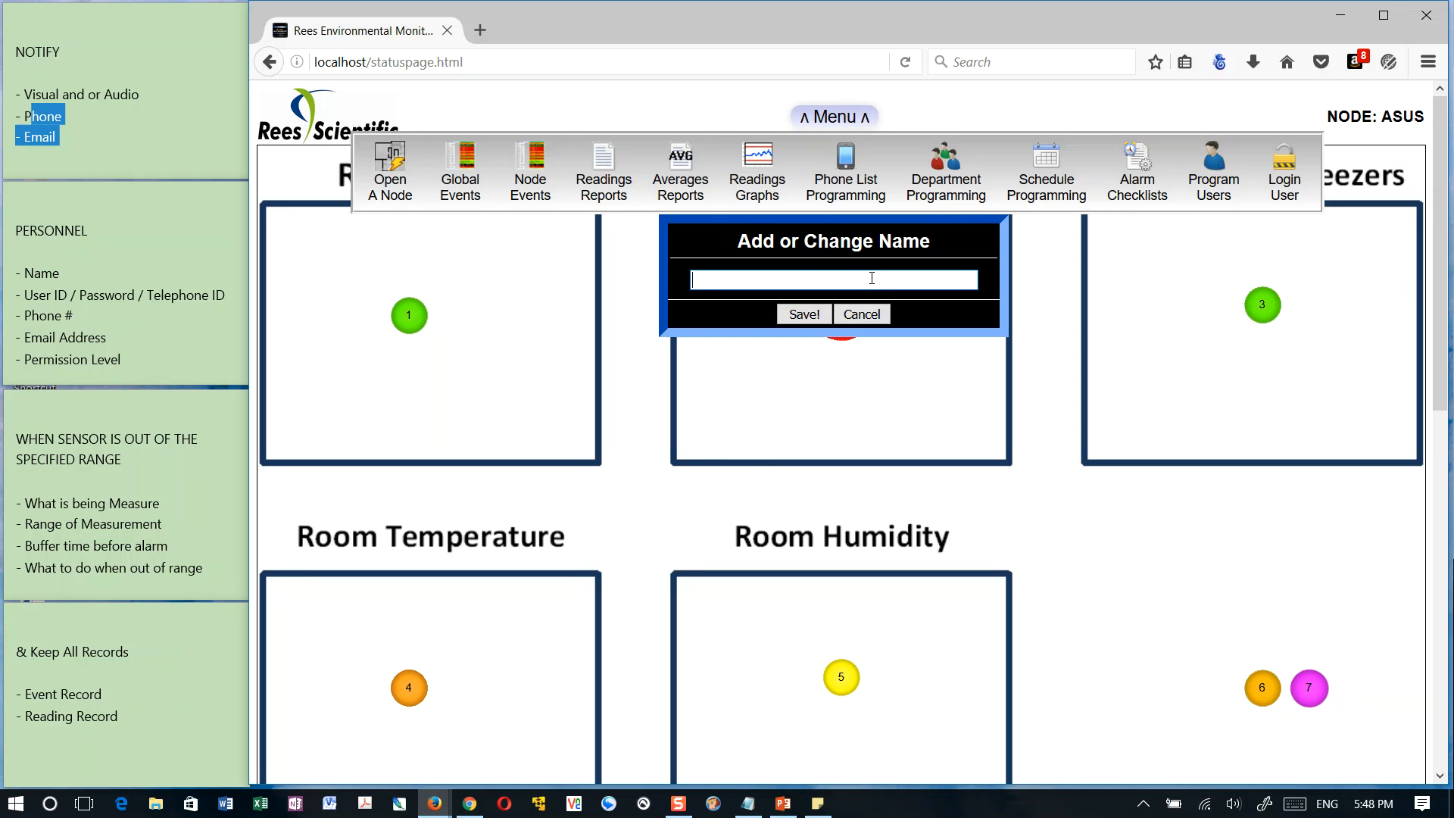
{"action": "type", "text": "Blood Bna"}
{"action": "key", "text": "BackSpace"}
{"action": "key", "text": "BackSpace"}
{"action": "type", "text": "ank"}
{"action": "left_click", "coordinate": [807, 315]}
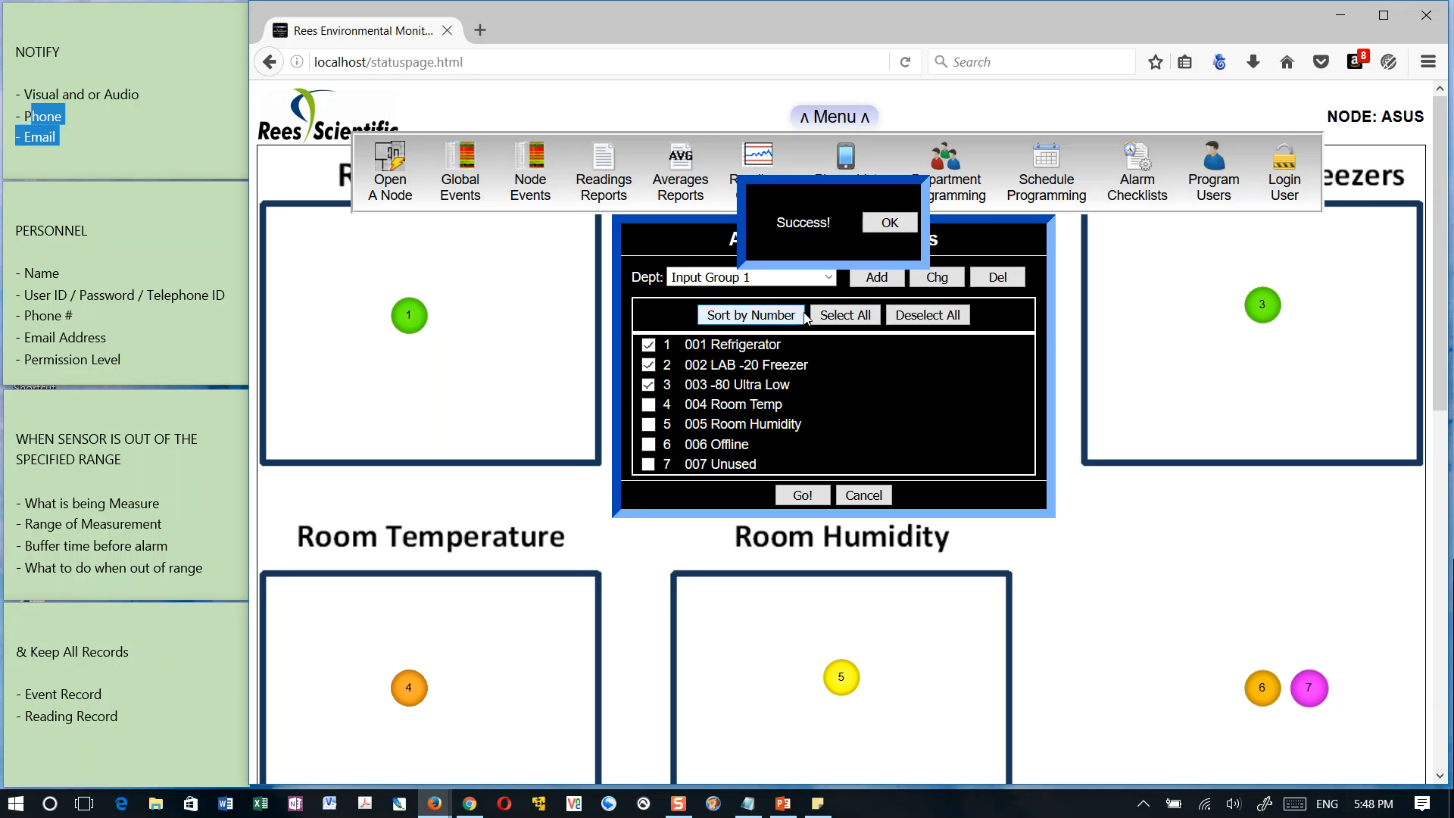
{"action": "left_click", "coordinate": [898, 221]}
Assign 001 Refrigerator, 003 -80 Ultra Low and 004 Room Temp to the Blood Bank department and save it
{"action": "left_click", "coordinate": [829, 277]}
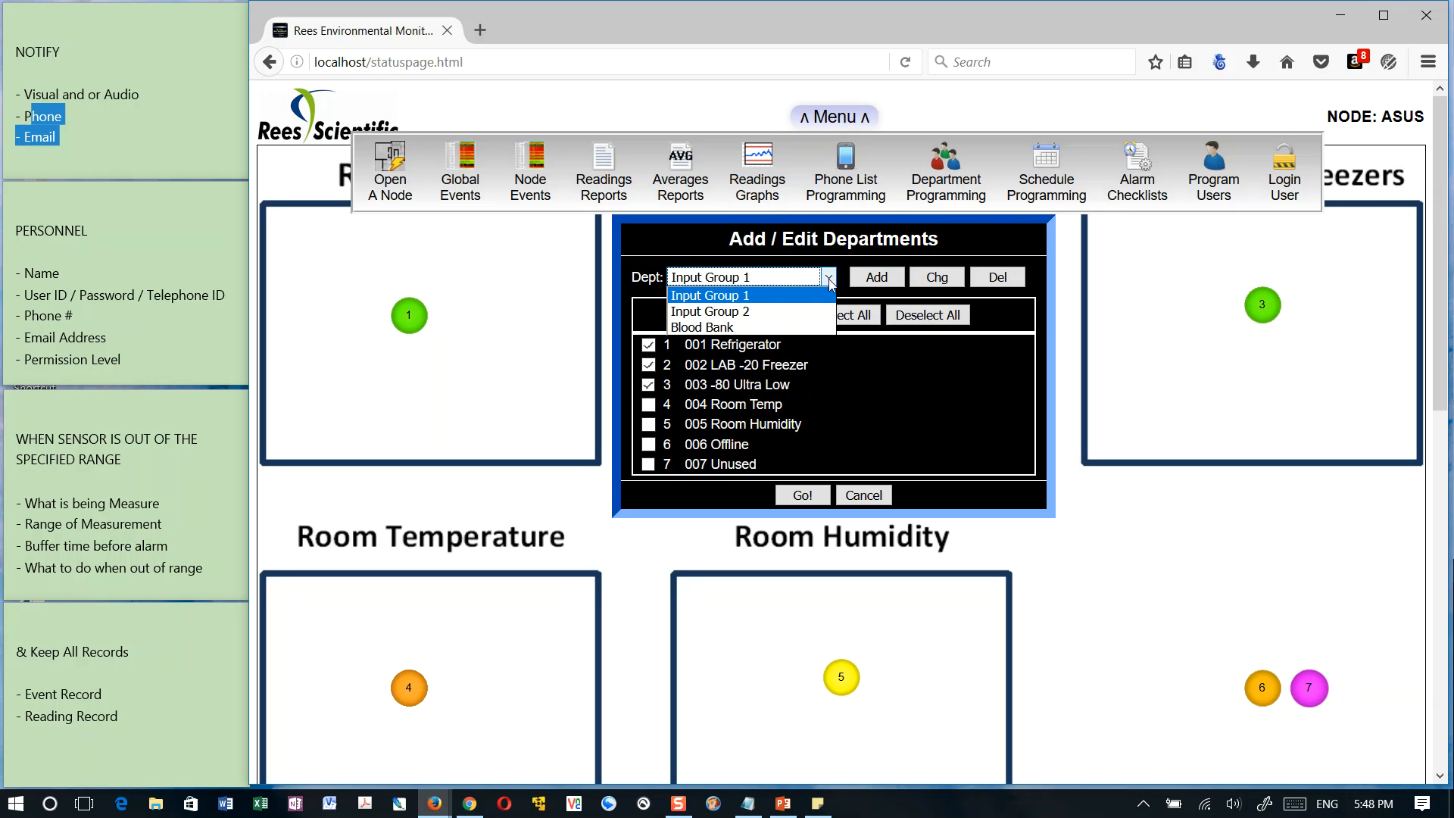
{"action": "left_click", "coordinate": [698, 329]}
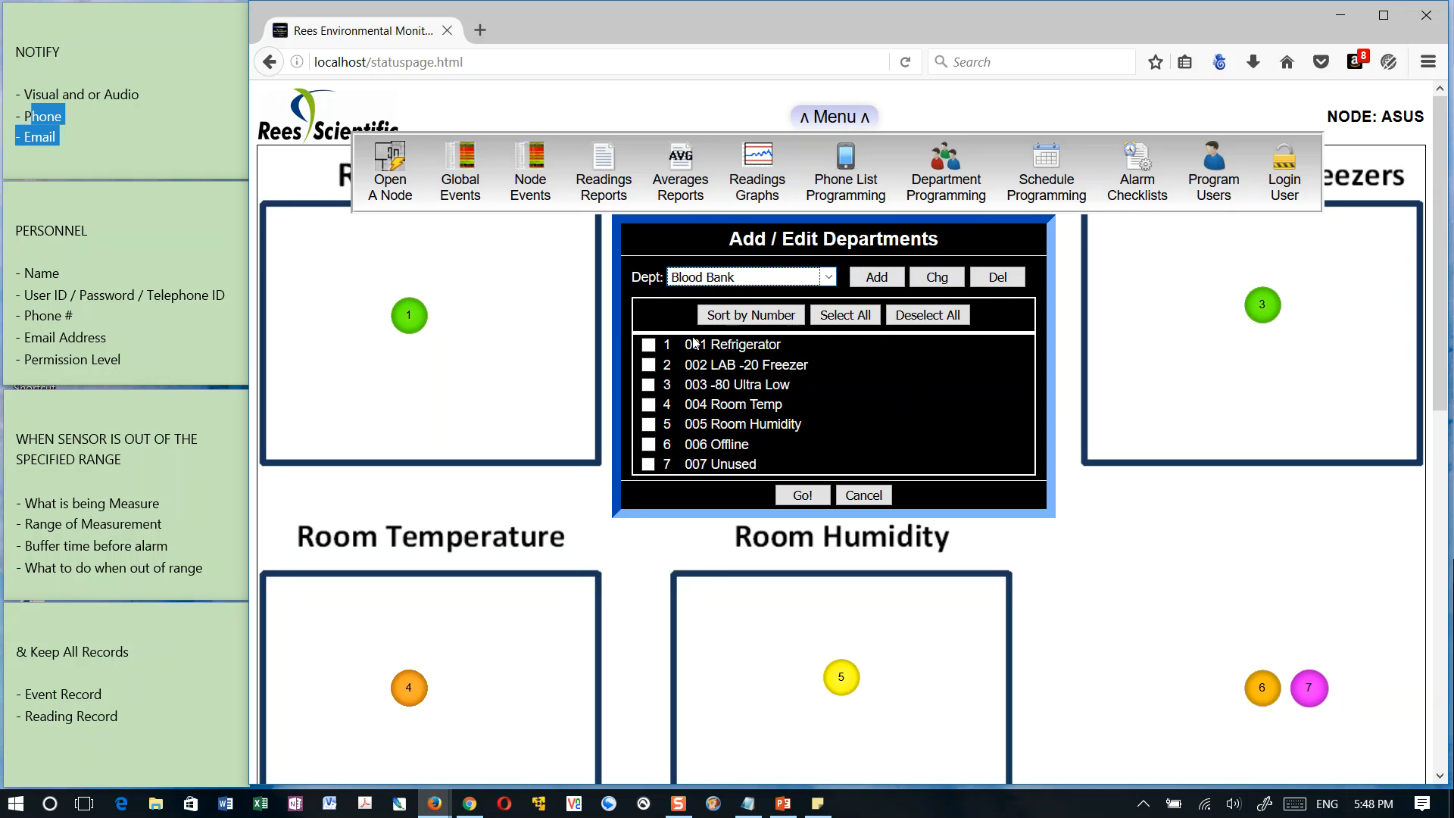
{"action": "left_click", "coordinate": [648, 346]}
{"action": "left_click", "coordinate": [648, 385]}
{"action": "left_click", "coordinate": [648, 405]}
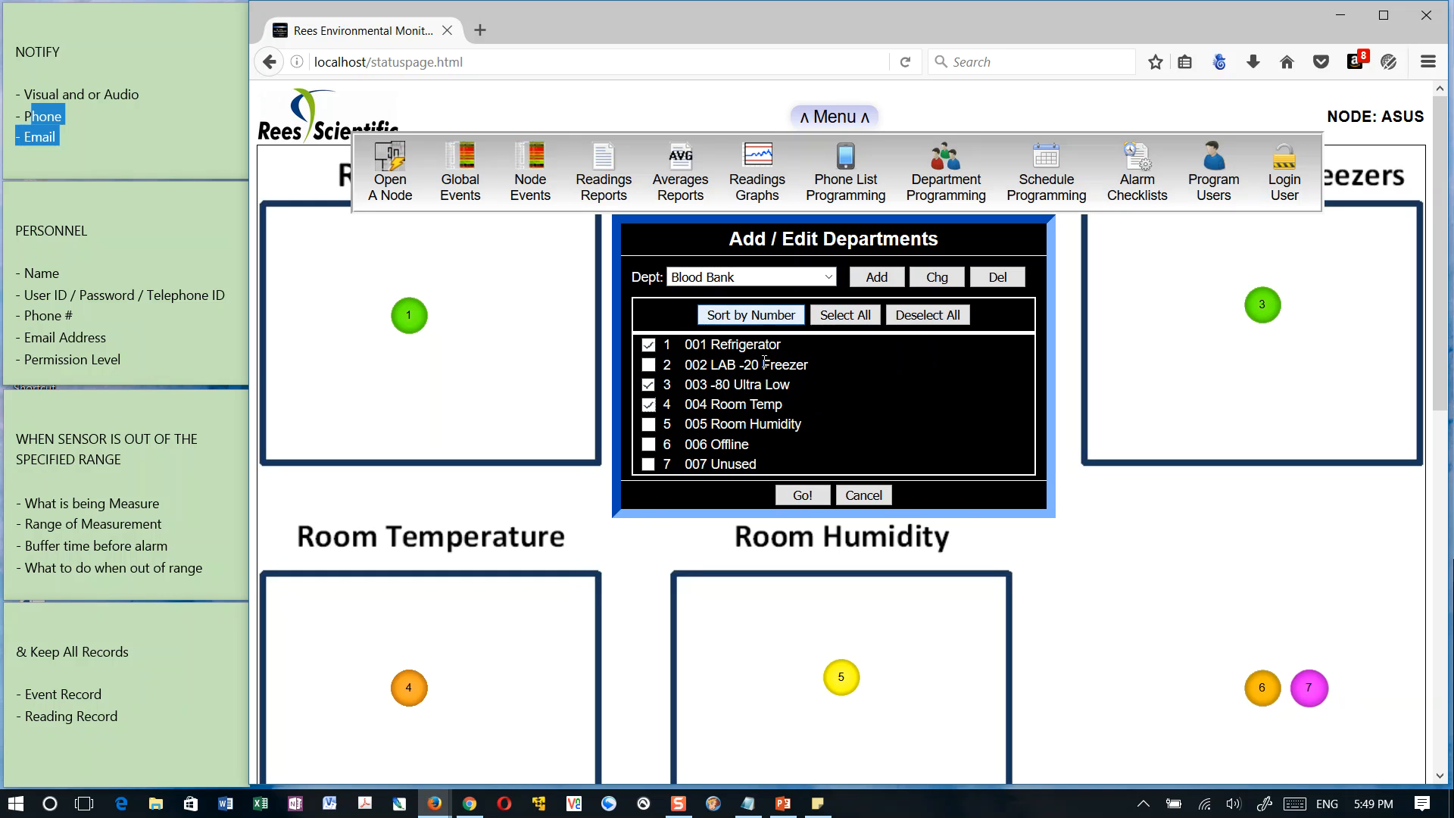
{"action": "left_click", "coordinate": [803, 496]}
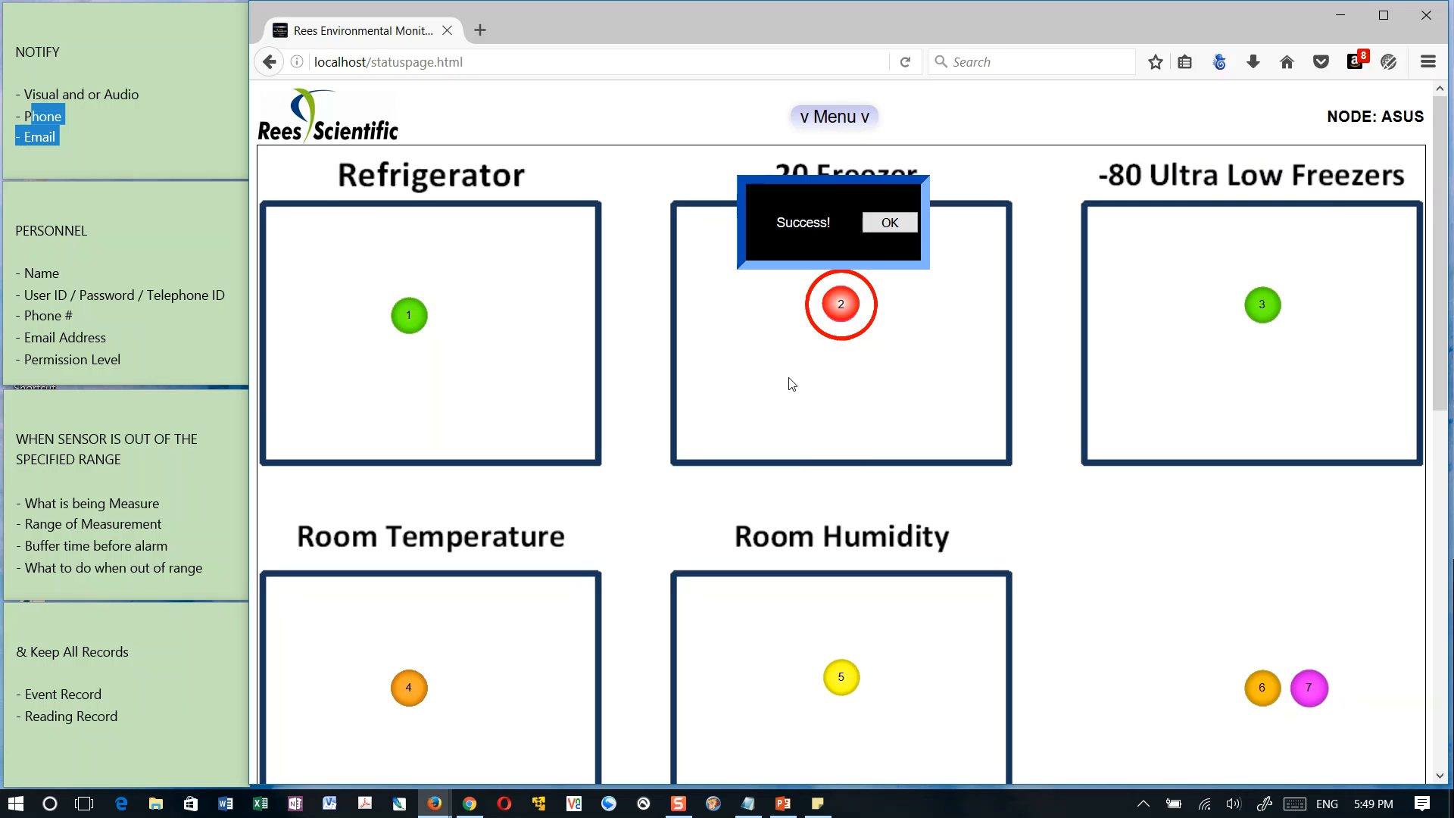
{"action": "left_click", "coordinate": [883, 221]}
Select the newly added user in the access codes, make the code valid in this node and choose the Blood Bank department
{"action": "left_click", "coordinate": [846, 115]}
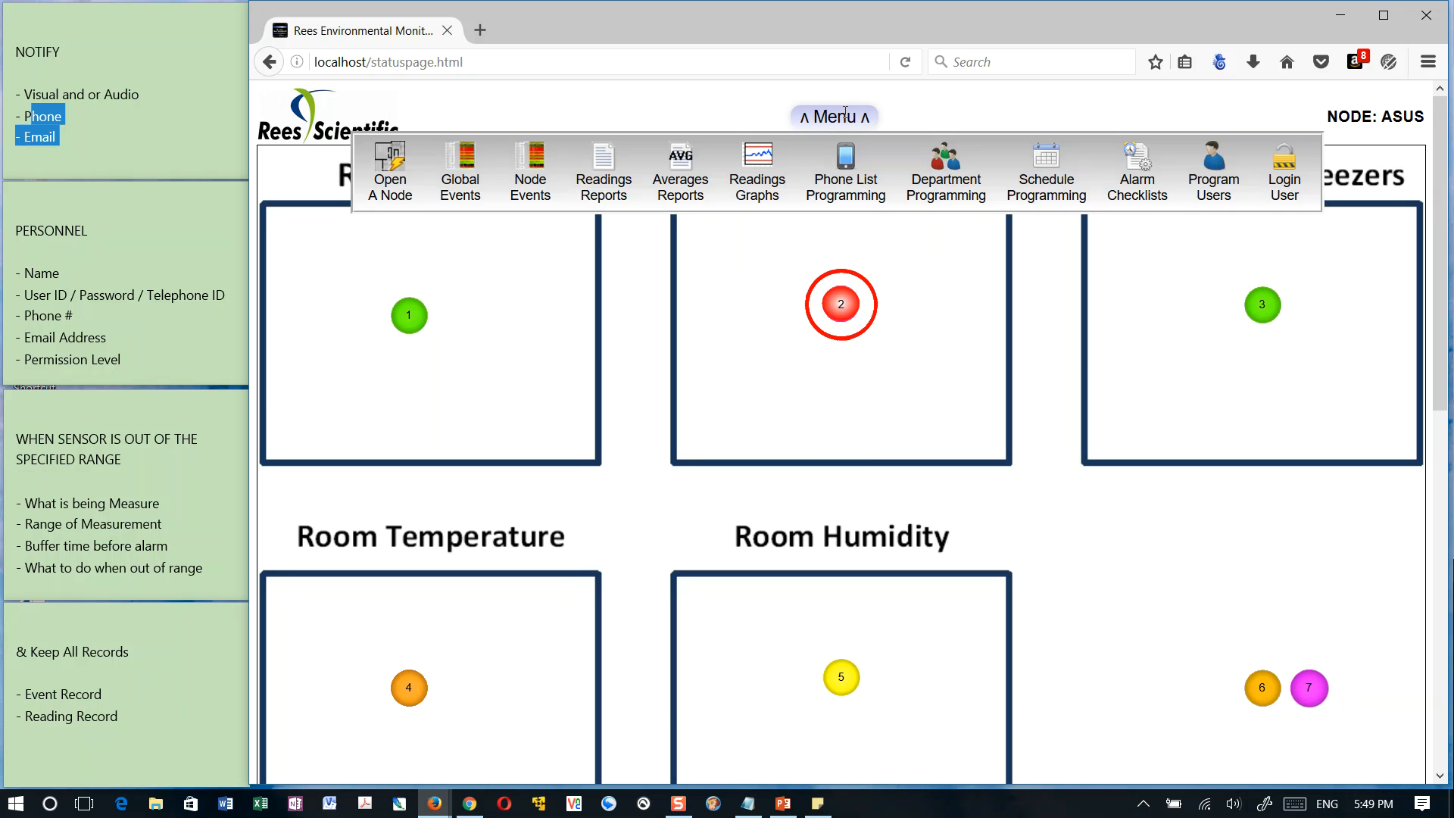
{"action": "left_click", "coordinate": [1210, 164]}
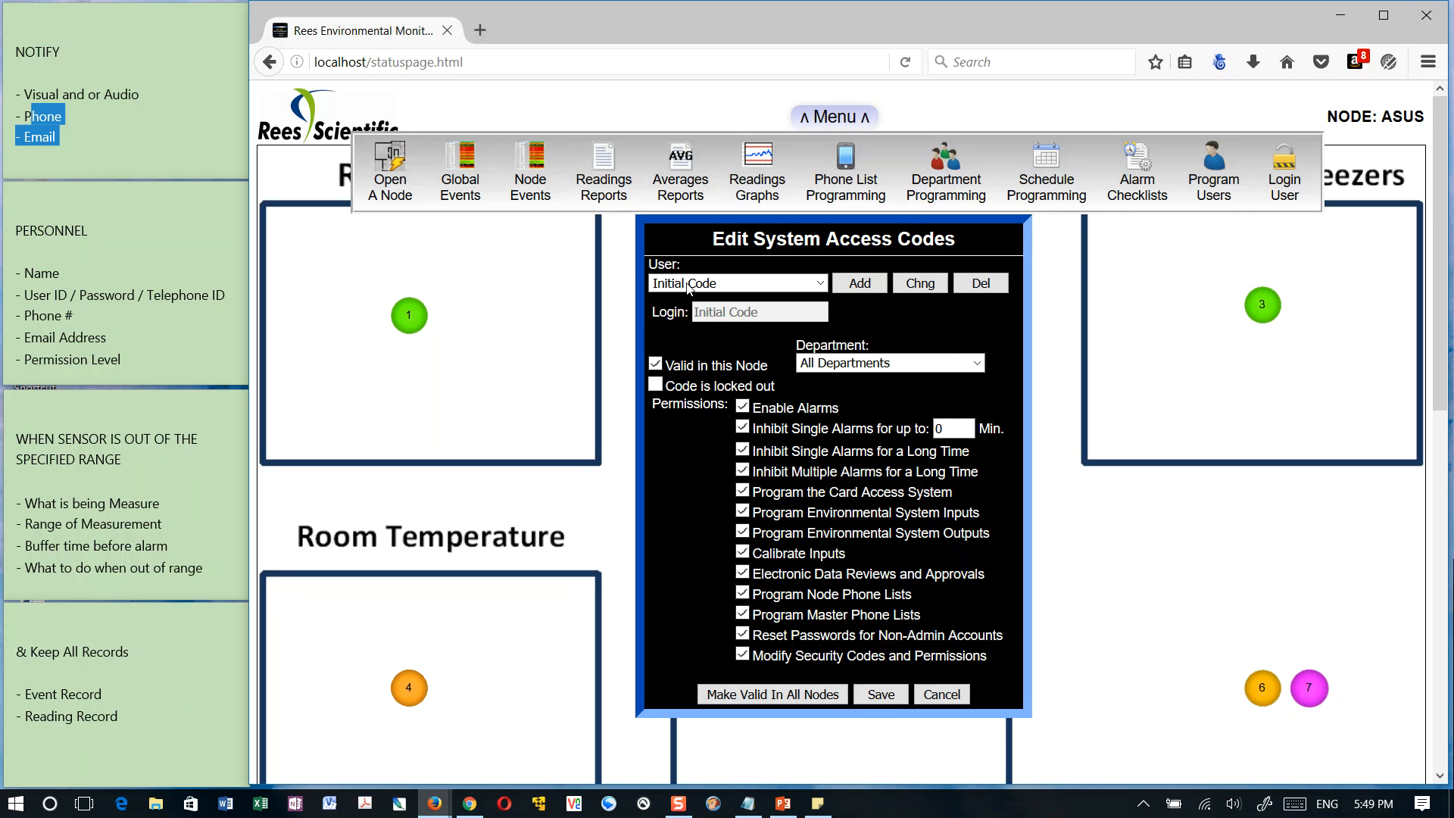
{"action": "left_click", "coordinate": [733, 282]}
{"action": "left_click", "coordinate": [671, 317]}
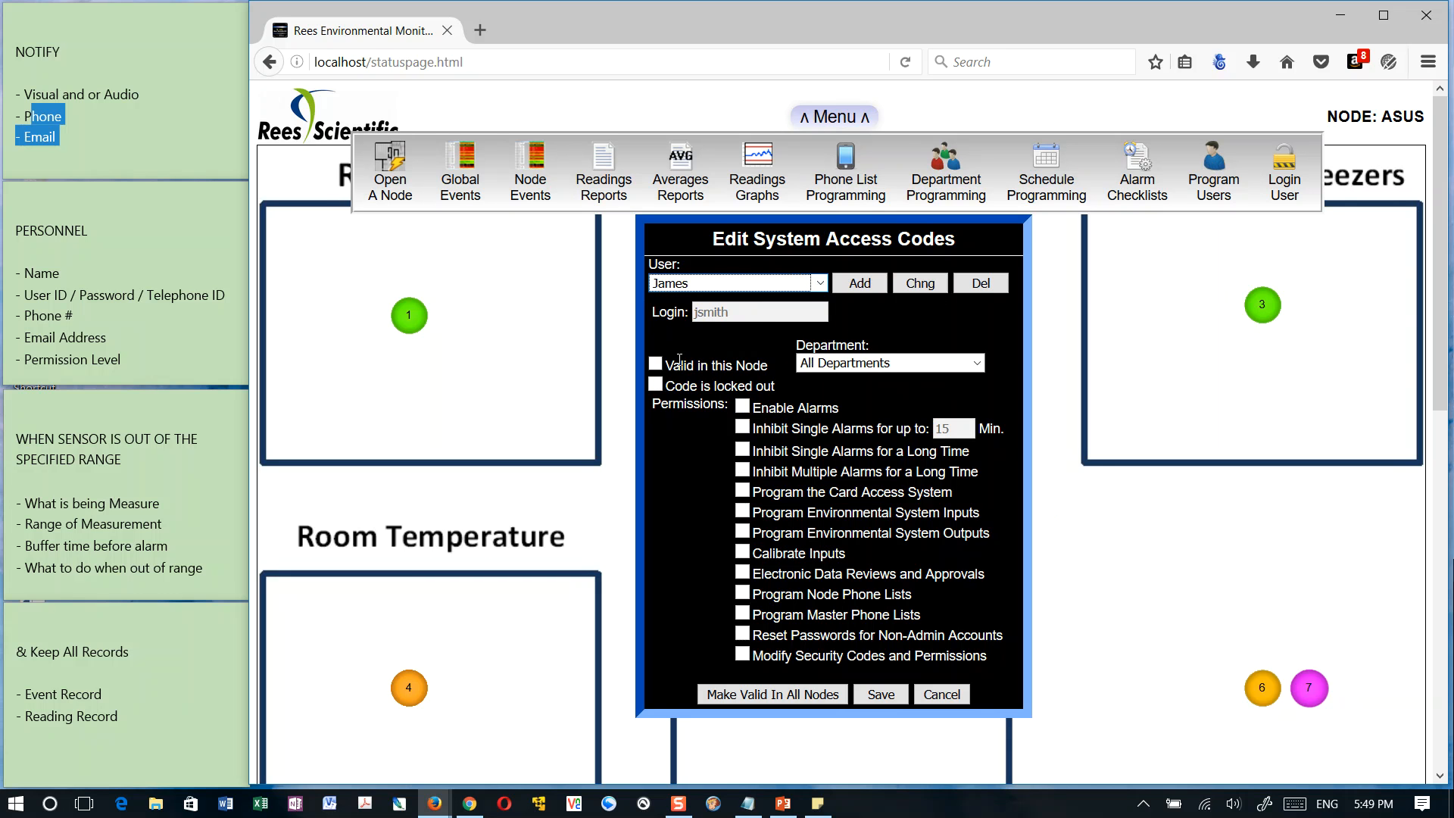
{"action": "left_click", "coordinate": [656, 364]}
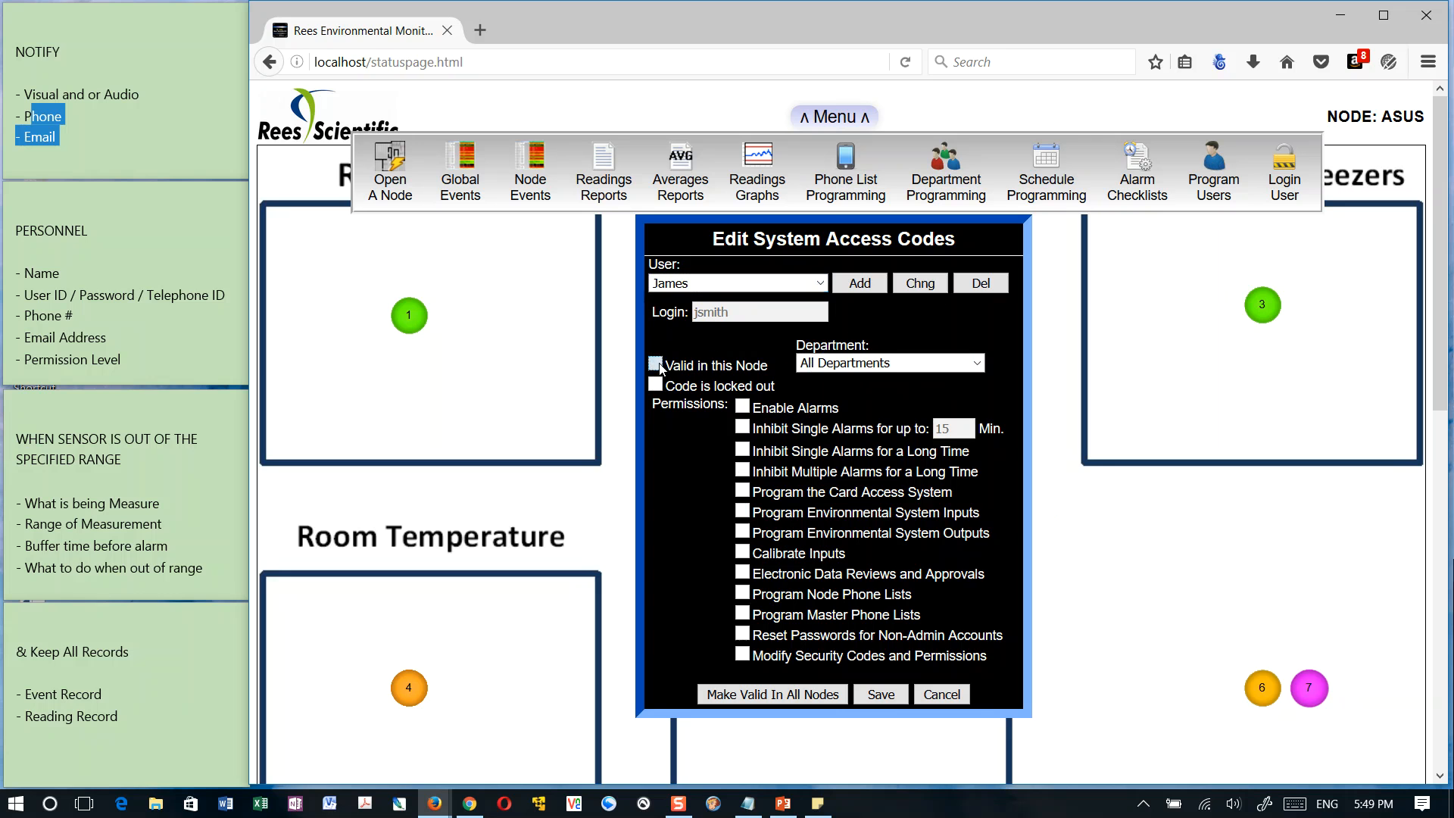
{"action": "left_click", "coordinate": [889, 364]}
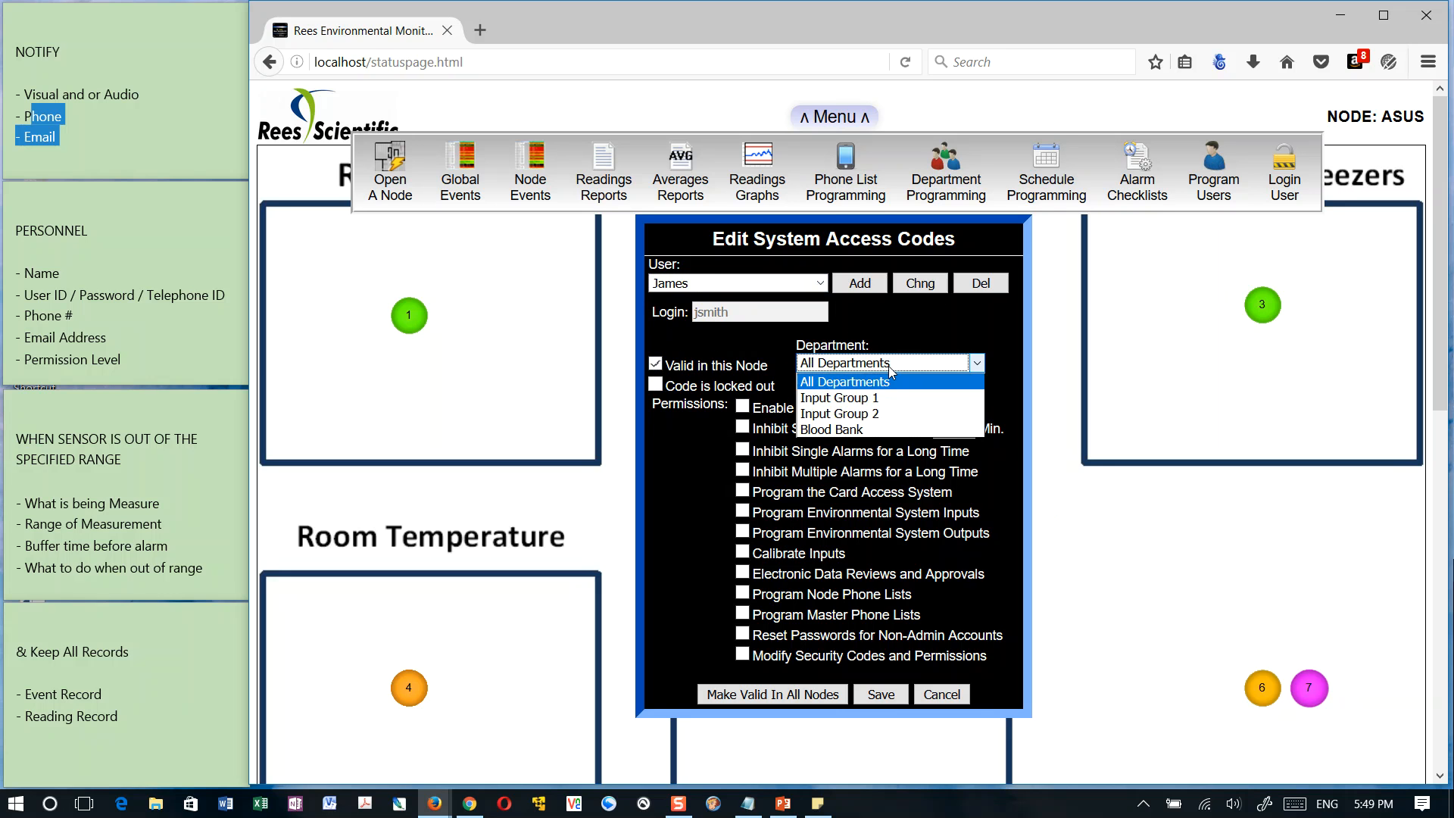
{"action": "left_click", "coordinate": [846, 431]}
Grant Enable Alarms, Inhibit Single and Multiple Alarms for a Long Time, and Inhibit Single Alarms for up to 60 minutes, and save
{"action": "left_click", "coordinate": [742, 407]}
{"action": "left_click", "coordinate": [743, 450]}
{"action": "left_click", "coordinate": [742, 470]}
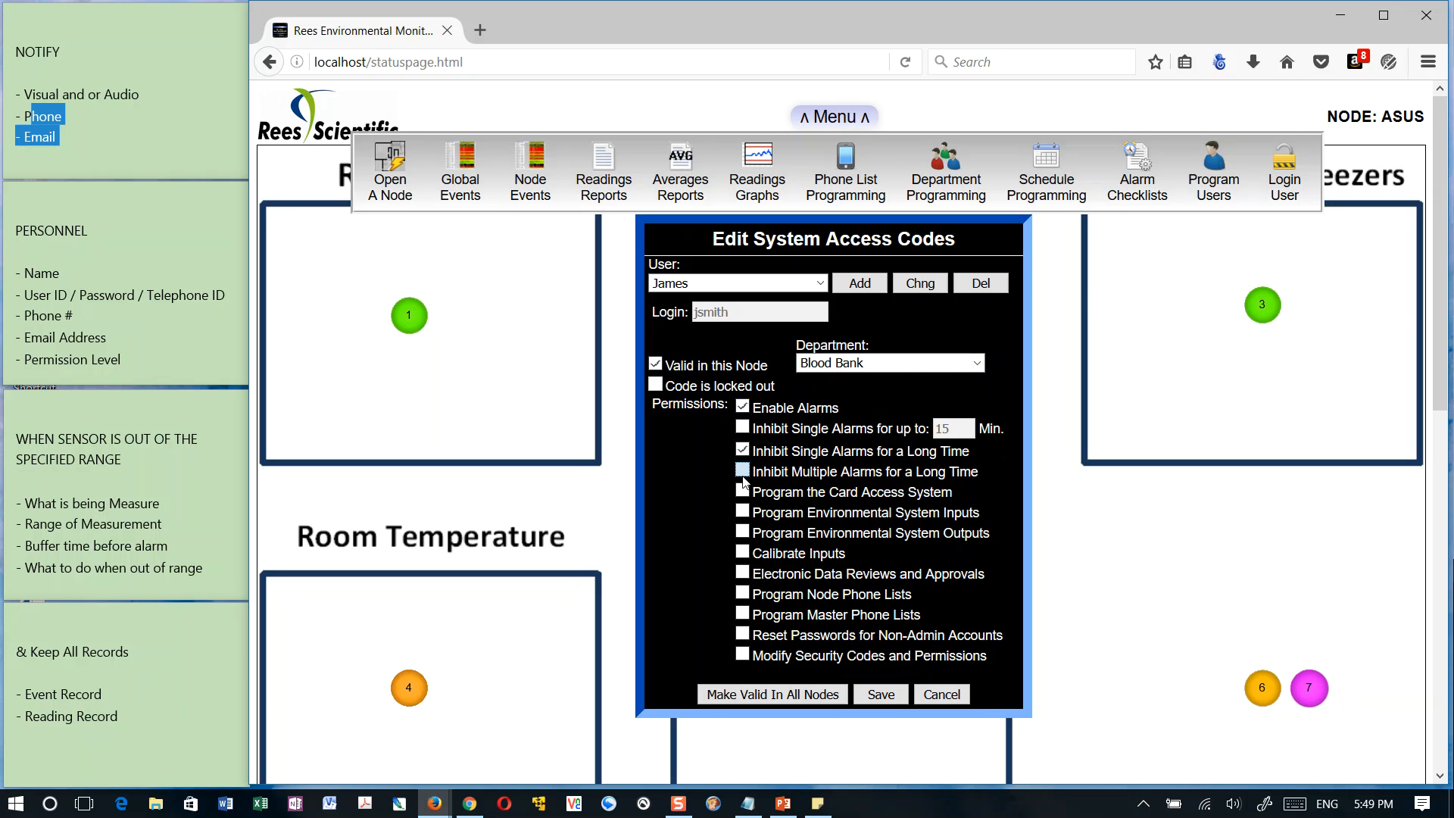
{"action": "left_click", "coordinate": [743, 428]}
{"action": "type", "text": "60"}
{"action": "left_click", "coordinate": [881, 694]}
{"action": "left_click", "coordinate": [889, 224]}
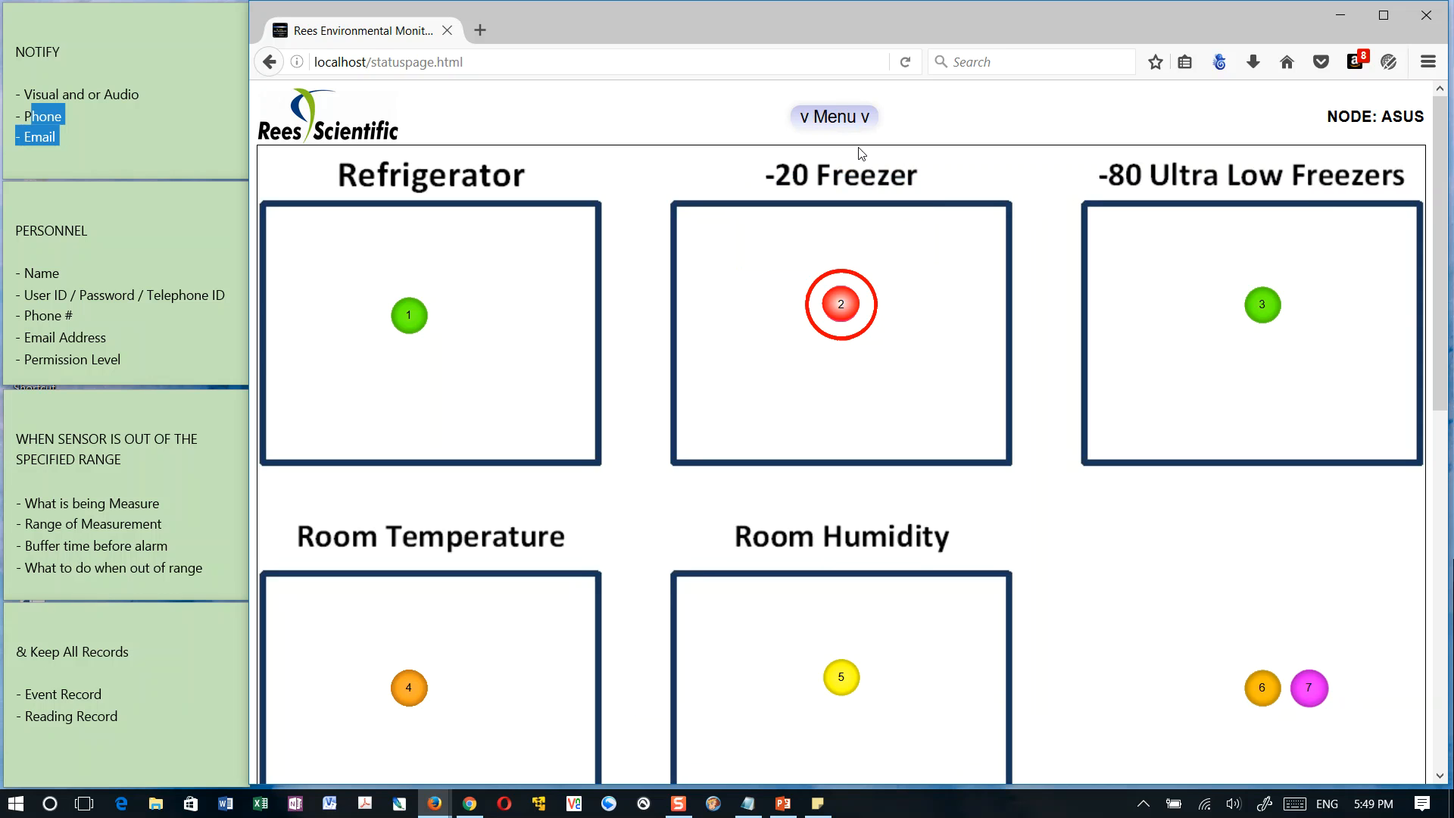
Log in as the new user with the user's login name and account password
{"action": "left_click", "coordinate": [851, 118]}
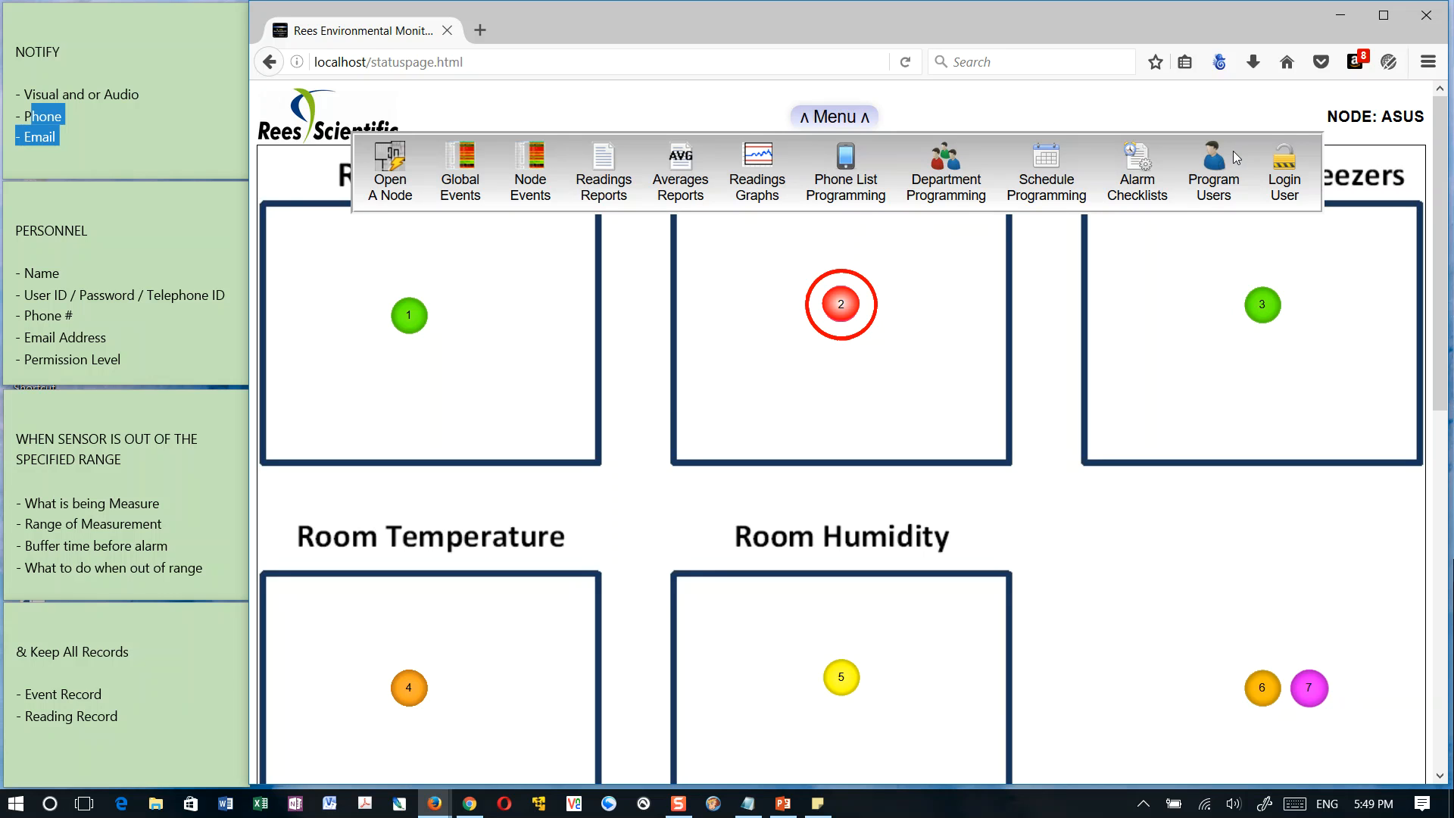
{"action": "left_click", "coordinate": [1292, 165]}
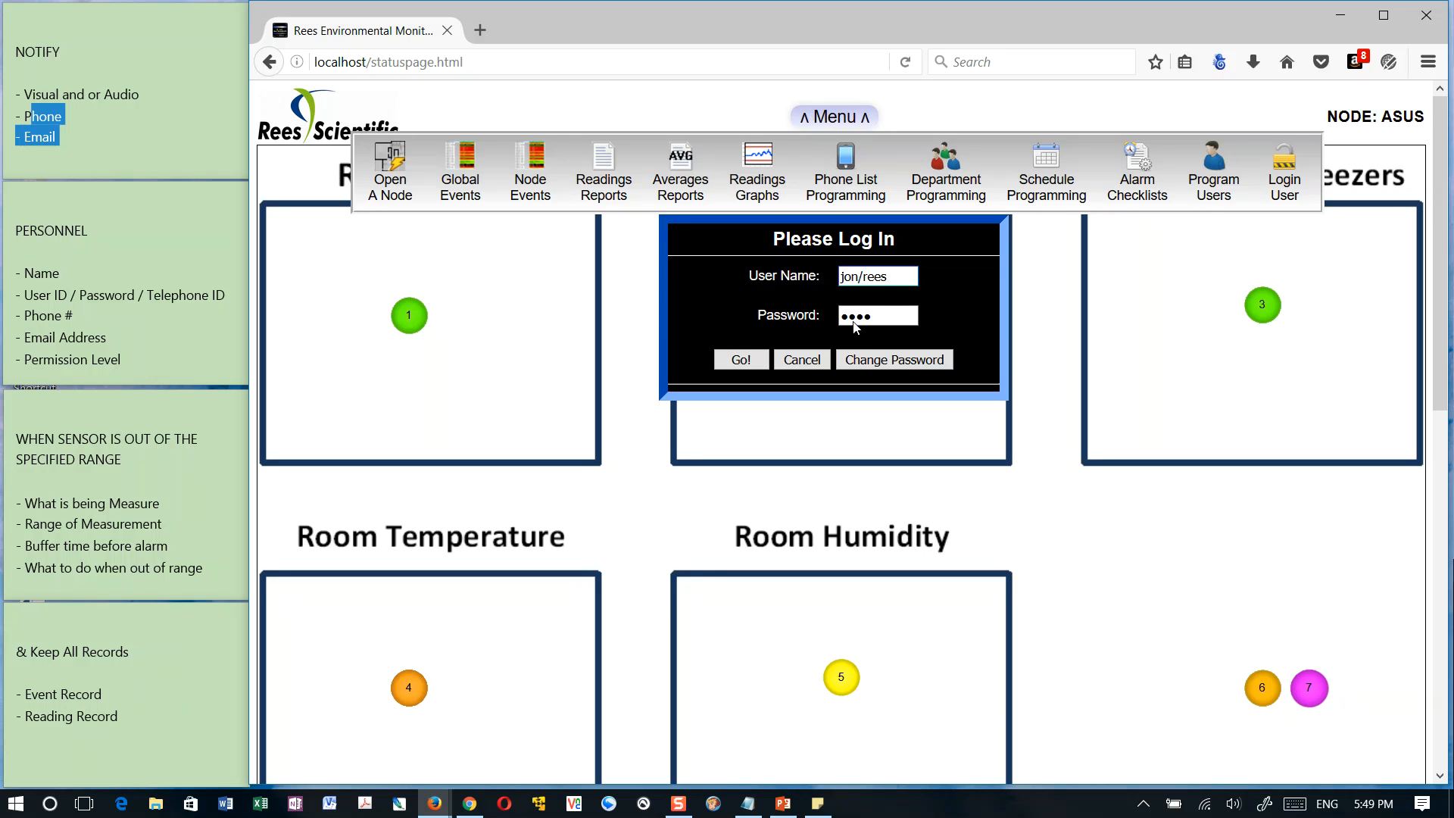
{"action": "left_click", "coordinate": [903, 275]}
{"action": "key", "text": "Tab"}
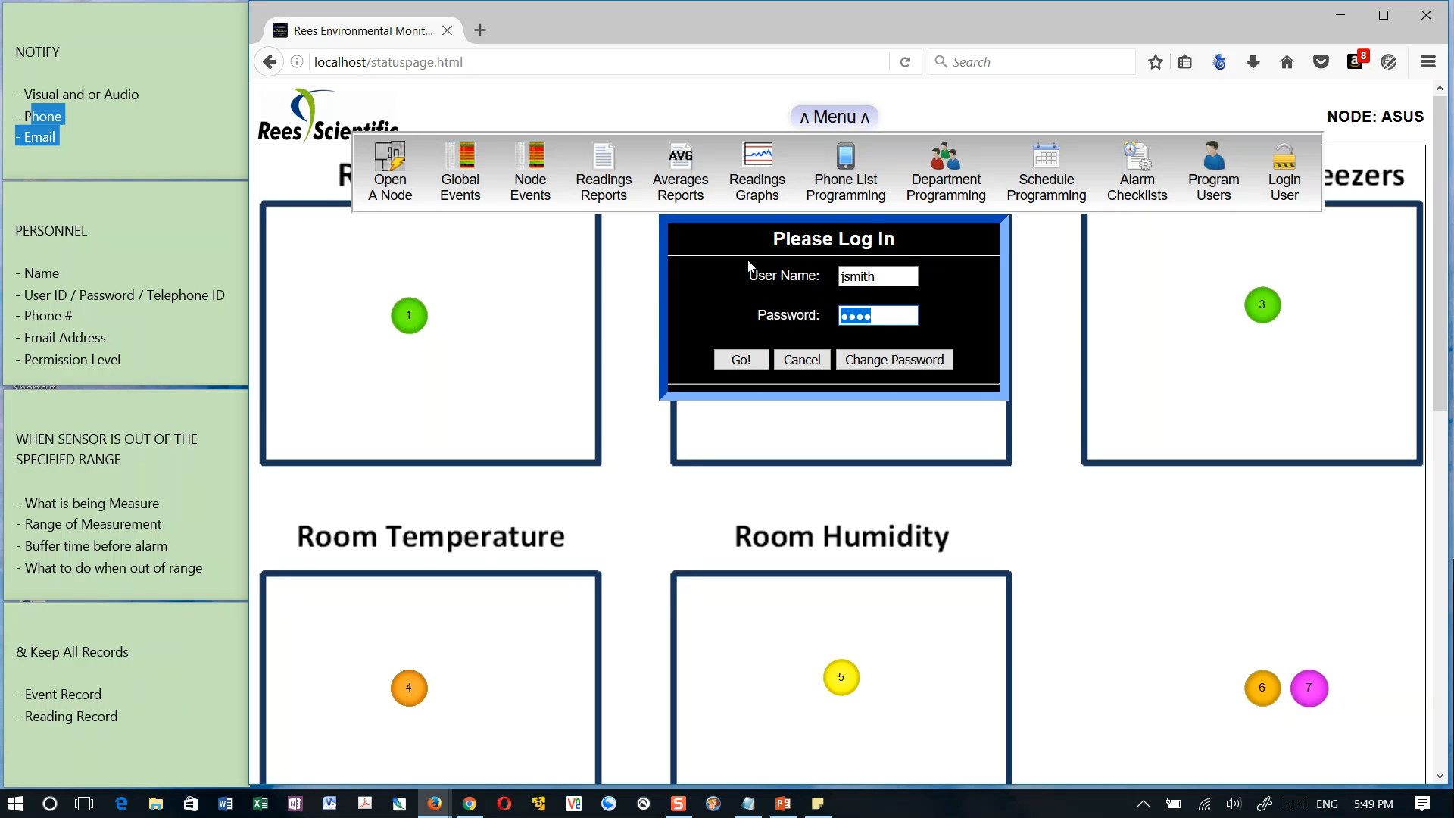
{"action": "type", "text": "••••••"}
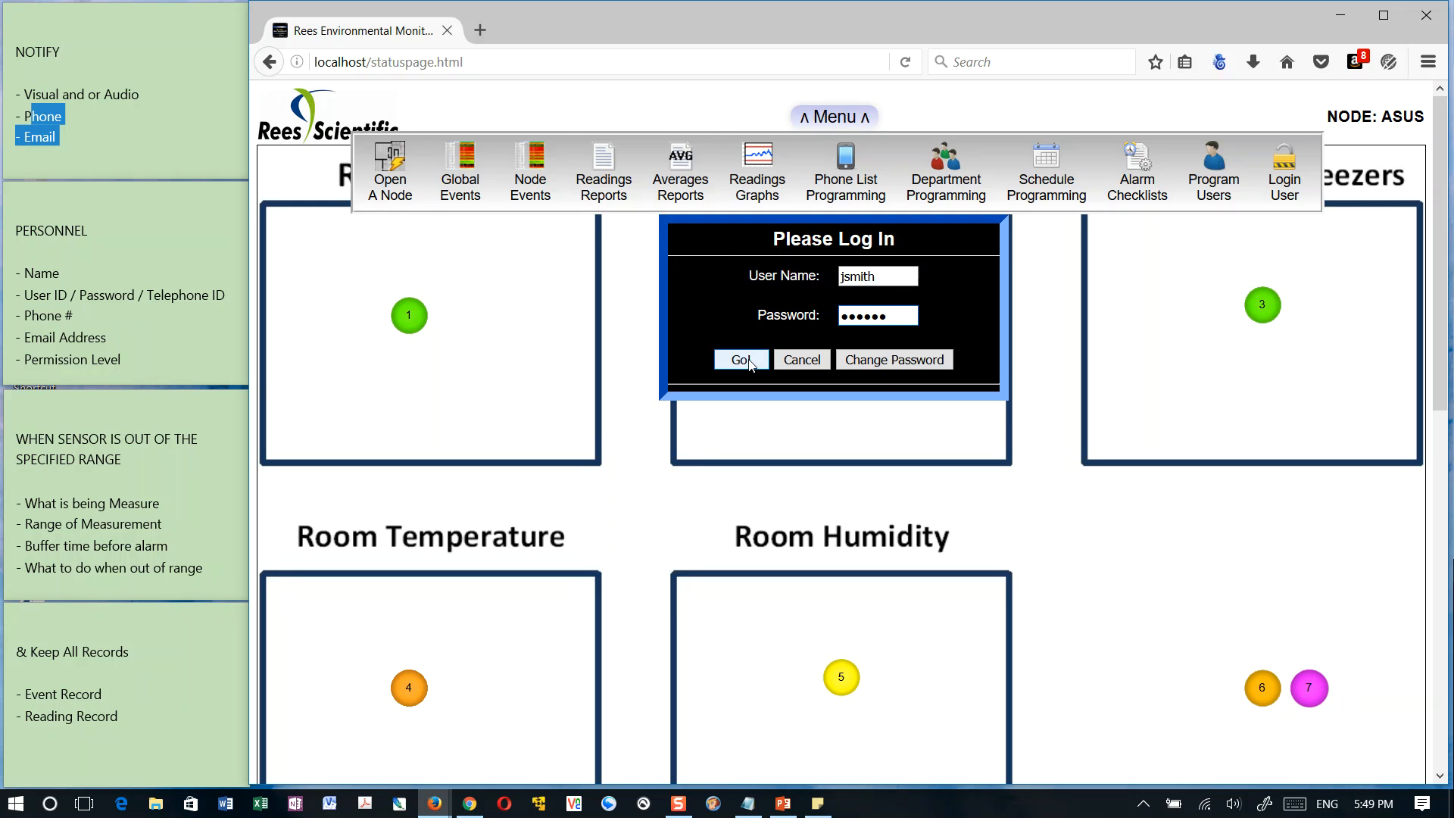
{"action": "left_click", "coordinate": [749, 362]}
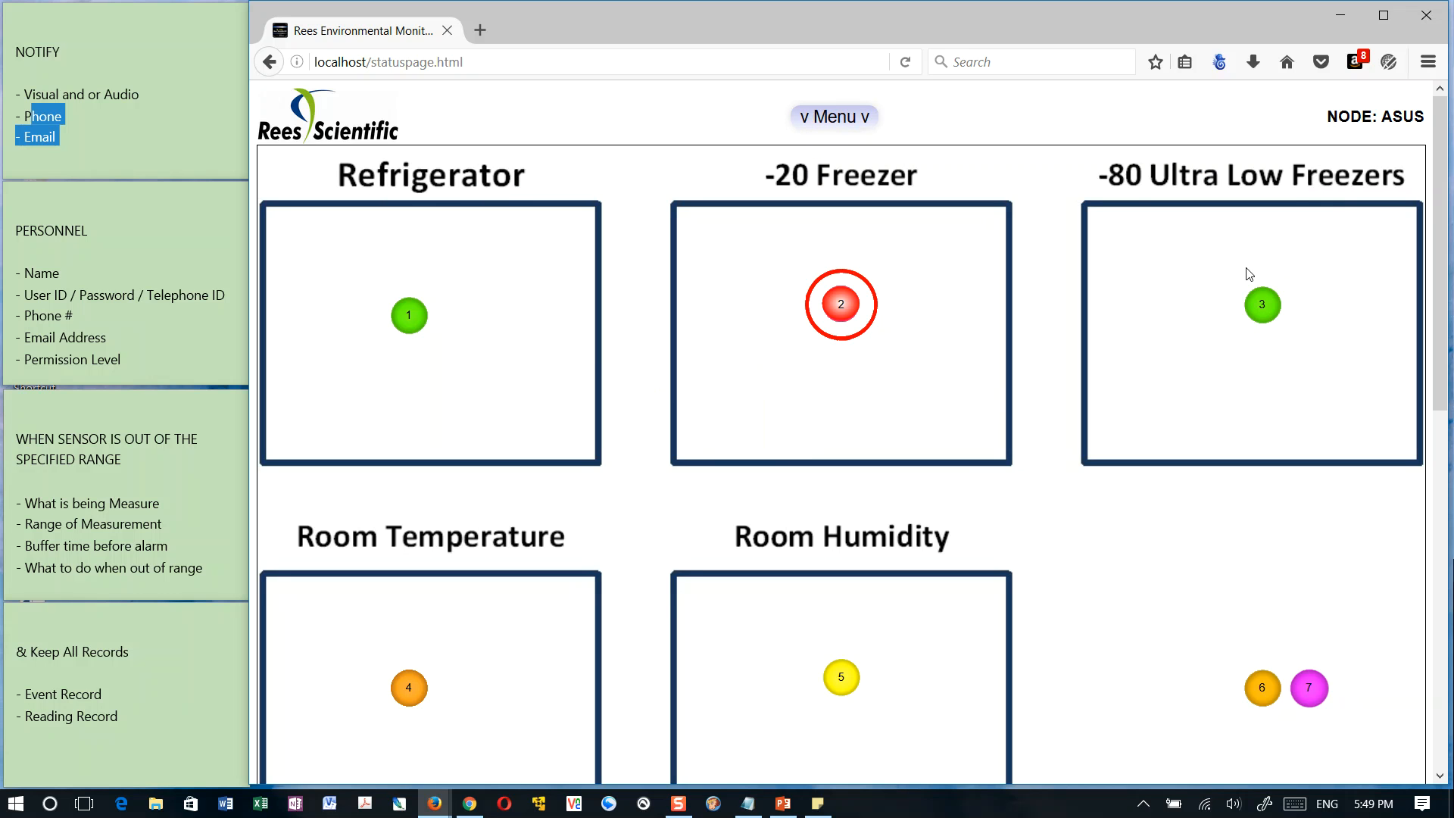
Reopen the user login, re-enter the account password and open the Change Password form
{"action": "left_click", "coordinate": [835, 116]}
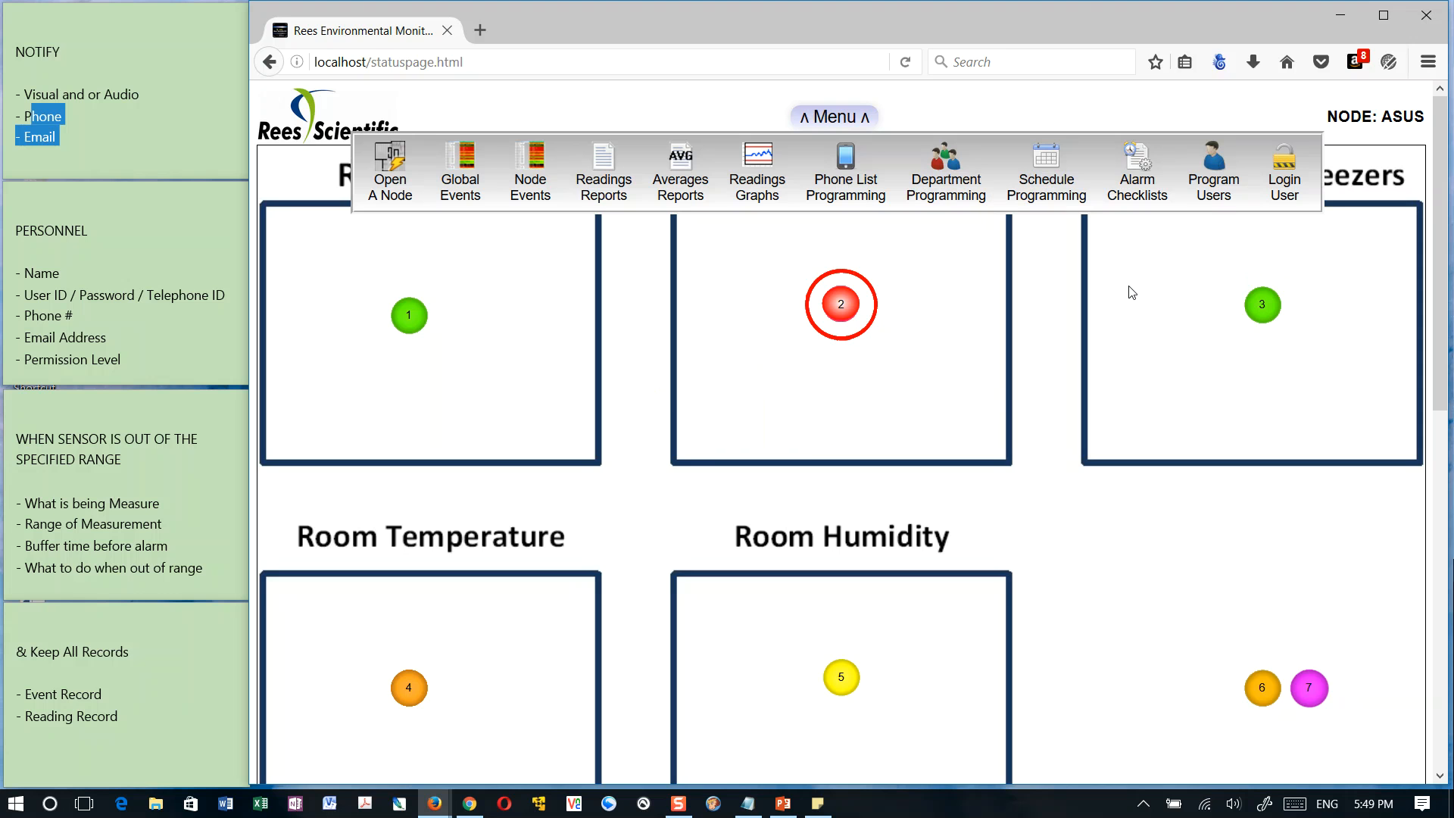
{"action": "left_click", "coordinate": [1285, 165]}
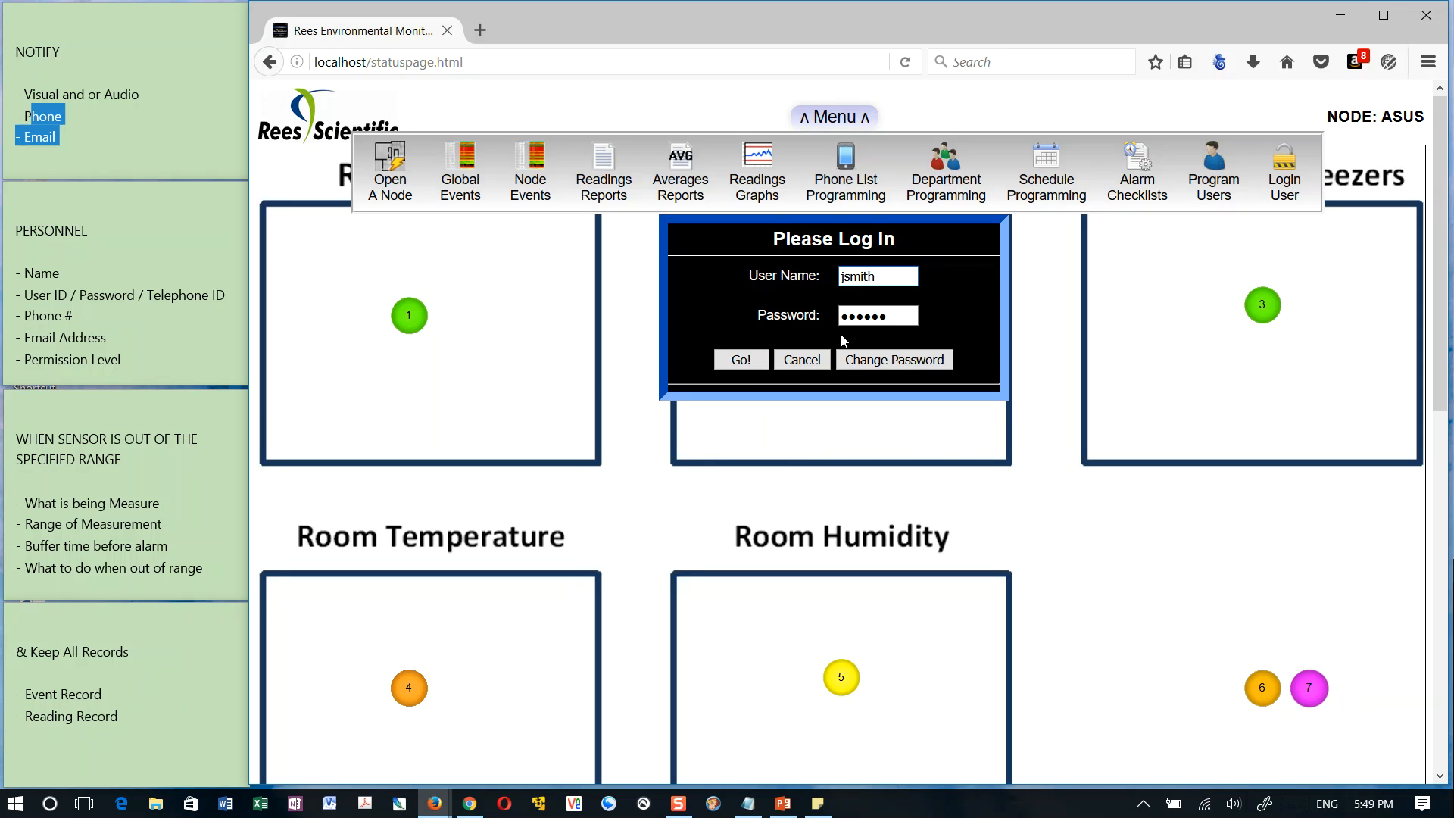
{"action": "left_click_drag", "start_coordinate": [893, 316], "coordinate": [803, 318]}
{"action": "type", "text": "••••••"}
{"action": "left_click", "coordinate": [925, 359]}
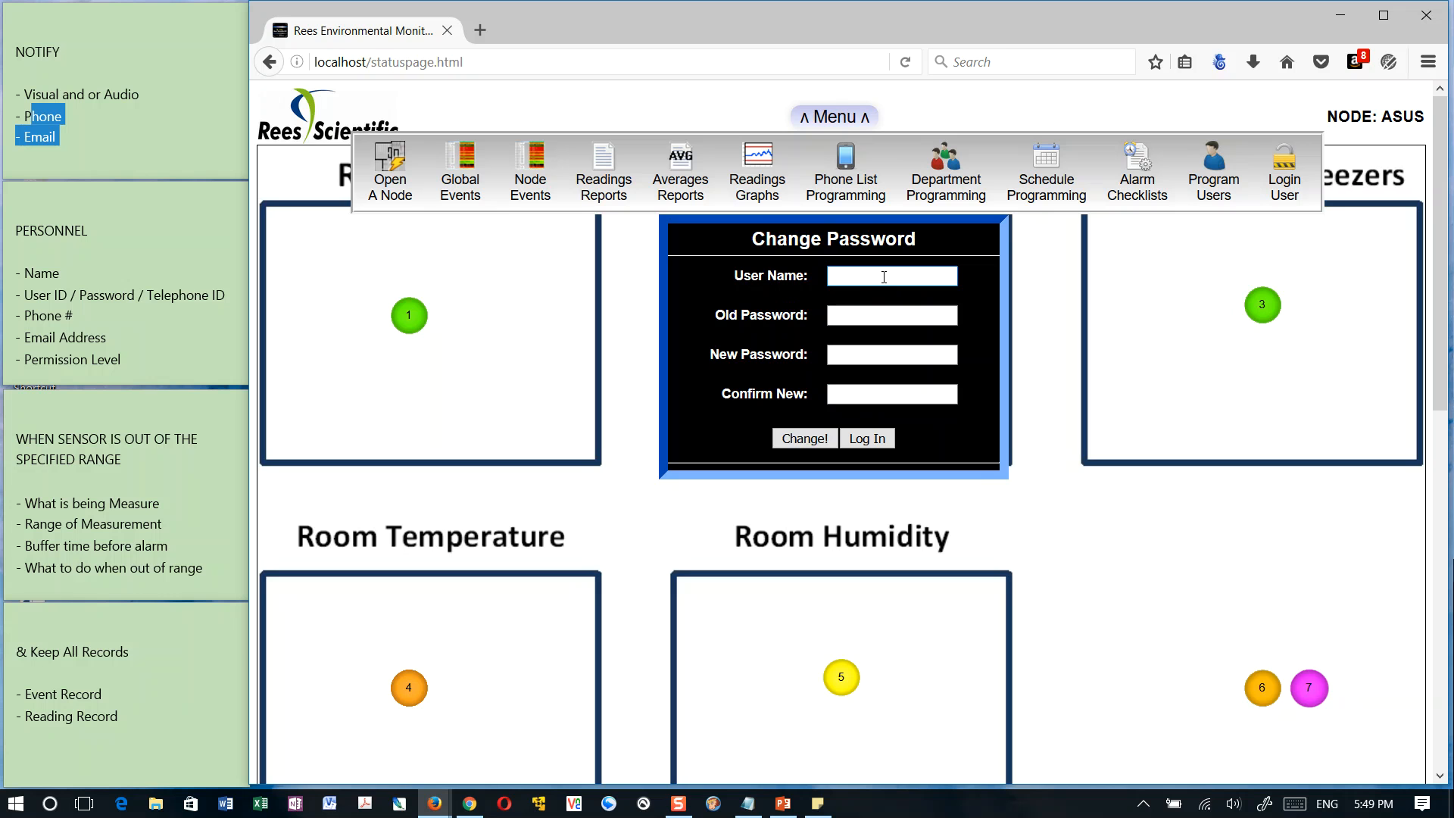
Change the new user's password by entering the login name, old password, new password and its confirmation
{"action": "key", "text": "Tab"}
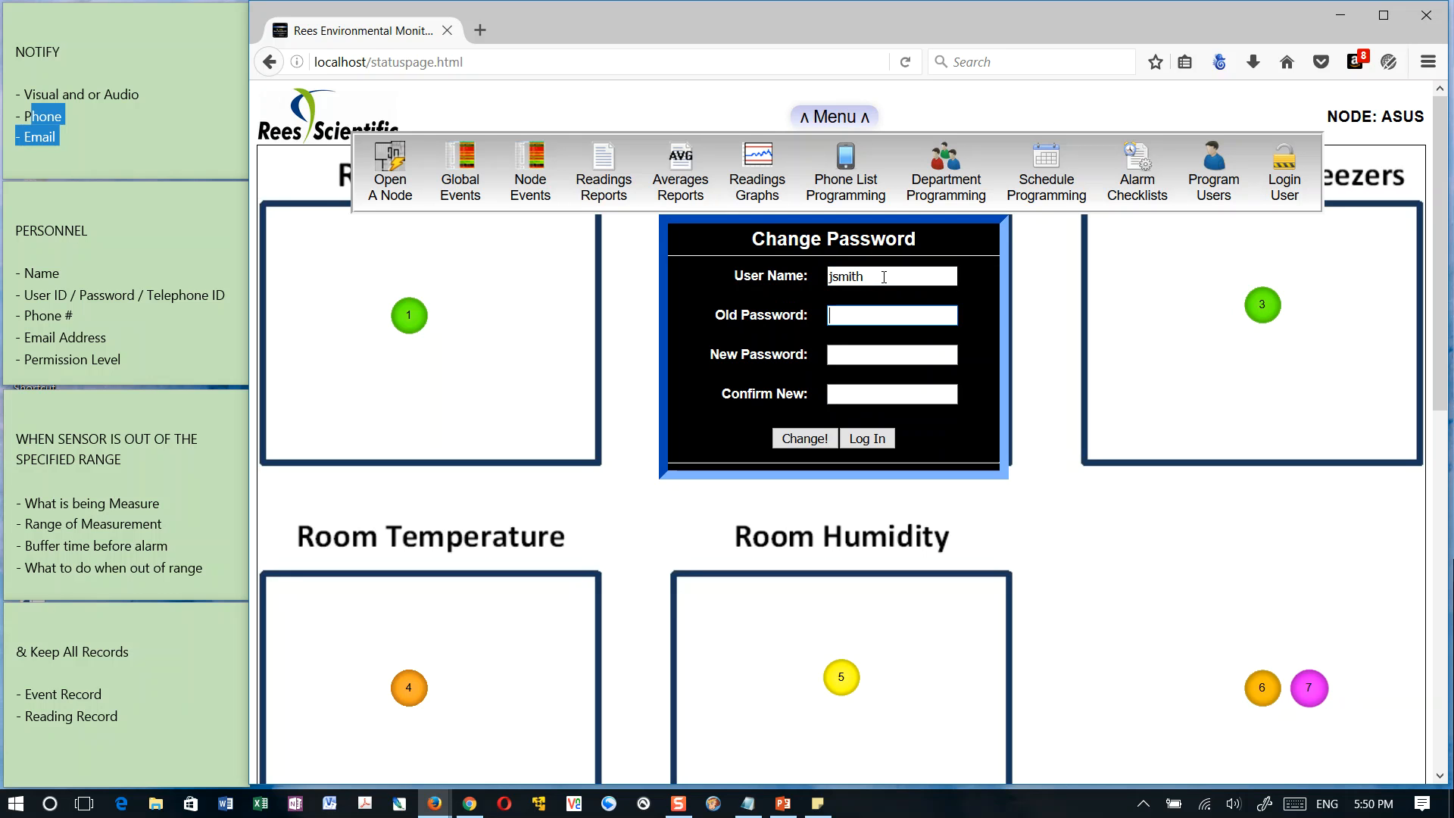
{"action": "type", "text": "******"}
{"action": "key", "text": "Tab"}
{"action": "type", "text": "****"}
{"action": "key", "text": "Tab"}
{"action": "type", "text": "***"}
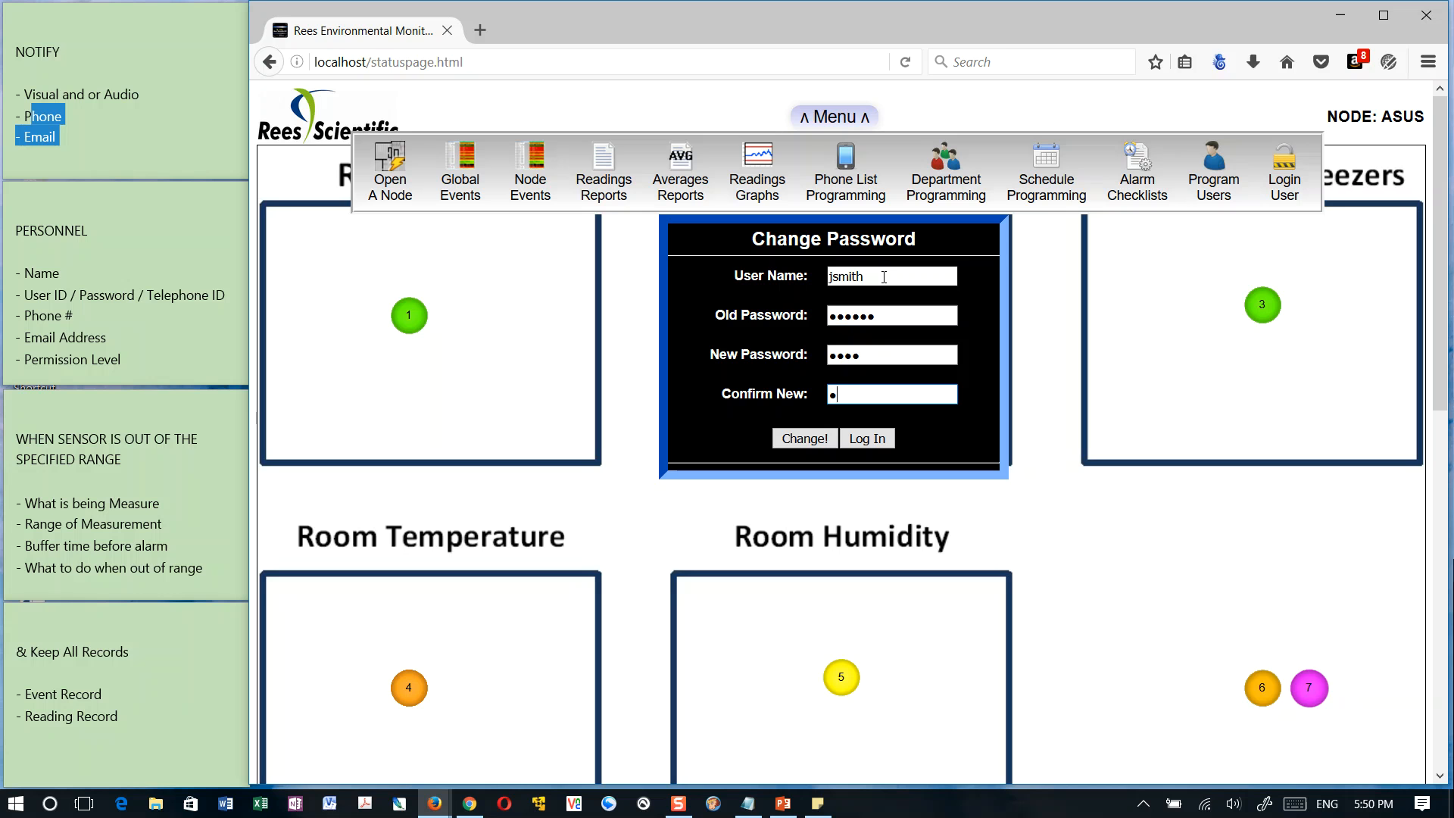
{"action": "type", "text": "*"}
{"action": "left_click", "coordinate": [803, 440]}
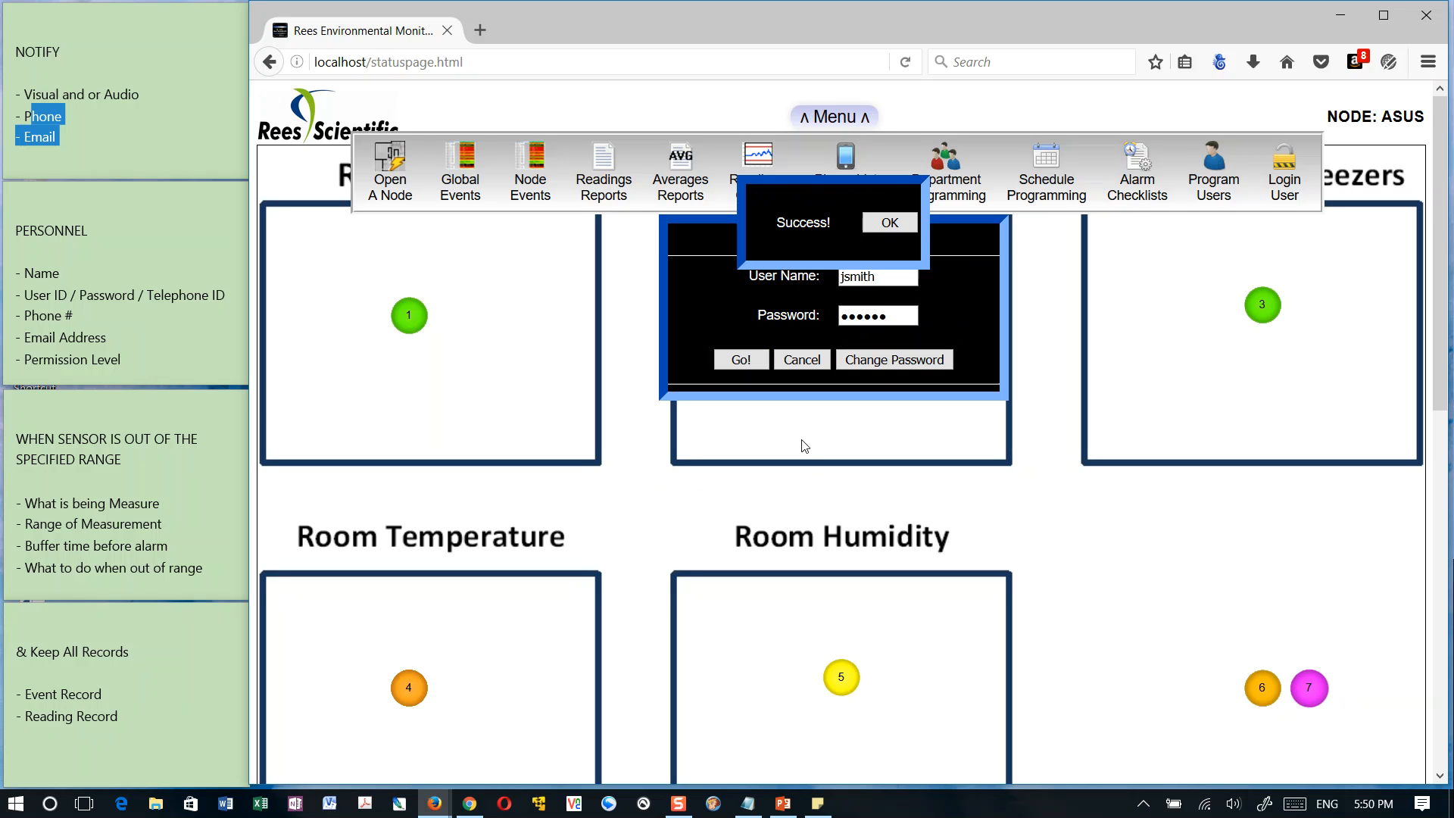
{"action": "left_click", "coordinate": [889, 235]}
Log in as the new user, re-entering the account password
{"action": "left_click", "coordinate": [741, 362]}
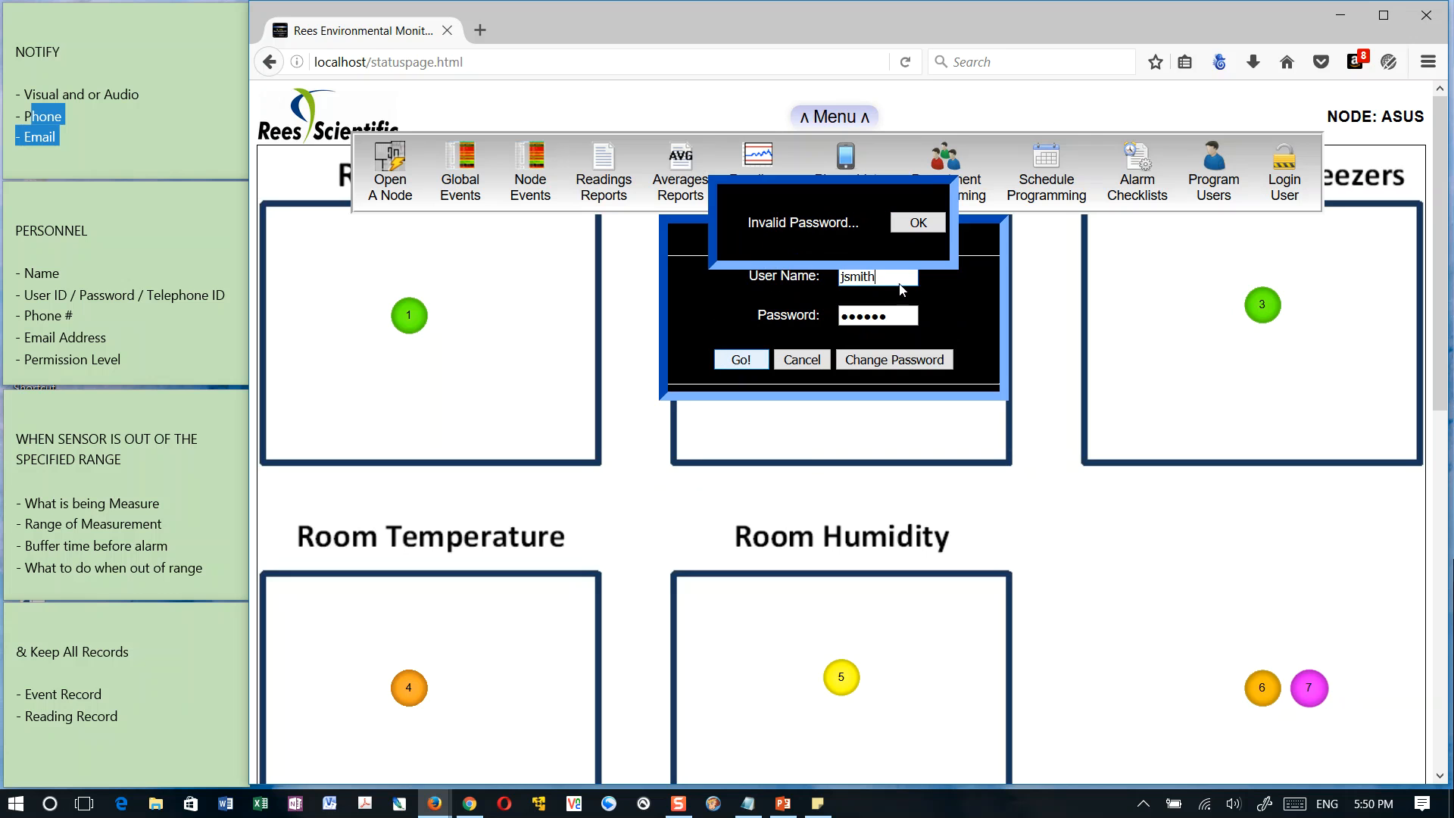
{"action": "left_click", "coordinate": [918, 224]}
{"action": "left_click_drag", "start_coordinate": [905, 316], "coordinate": [772, 319]}
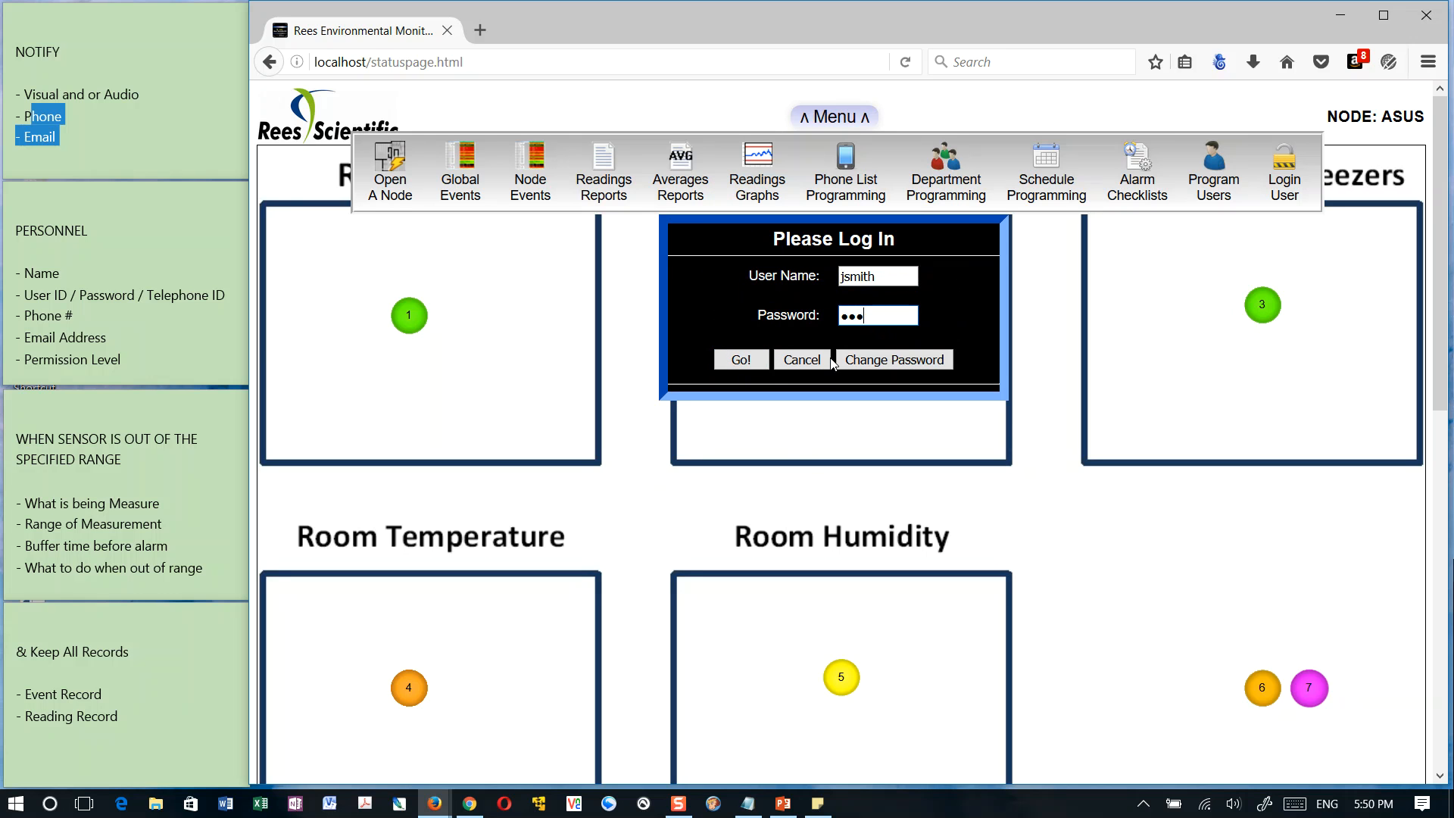
{"action": "left_click", "coordinate": [740, 360]}
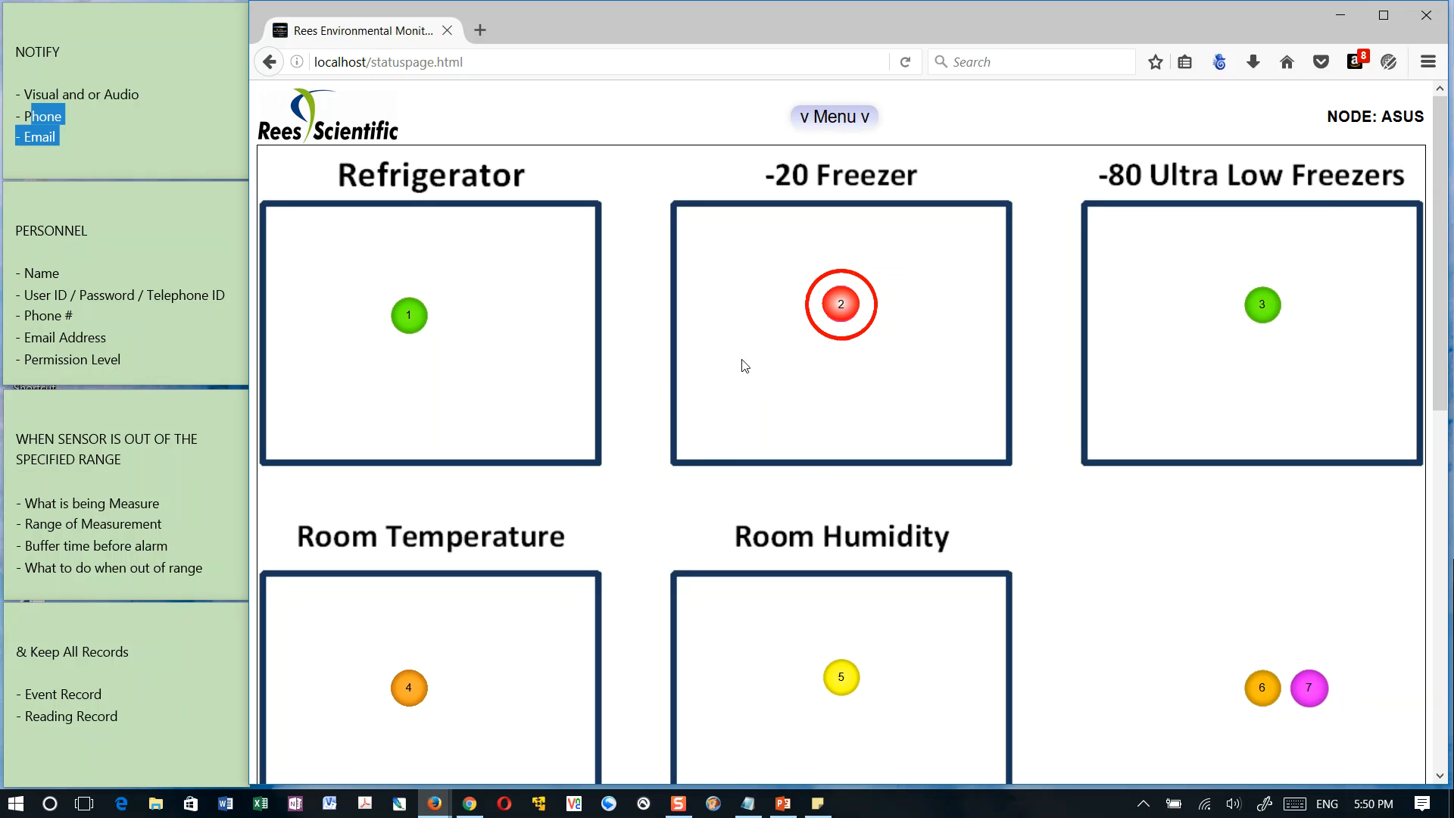
Examine the sensors on the status page, including the status details of Battery input 133 and Communications input 132
{"action": "scroll", "coordinate": [1062, 450], "scroll_direction": "down", "scroll_amount": 10}
{"action": "scroll", "coordinate": [1058, 455], "scroll_direction": "up", "scroll_amount": 10}
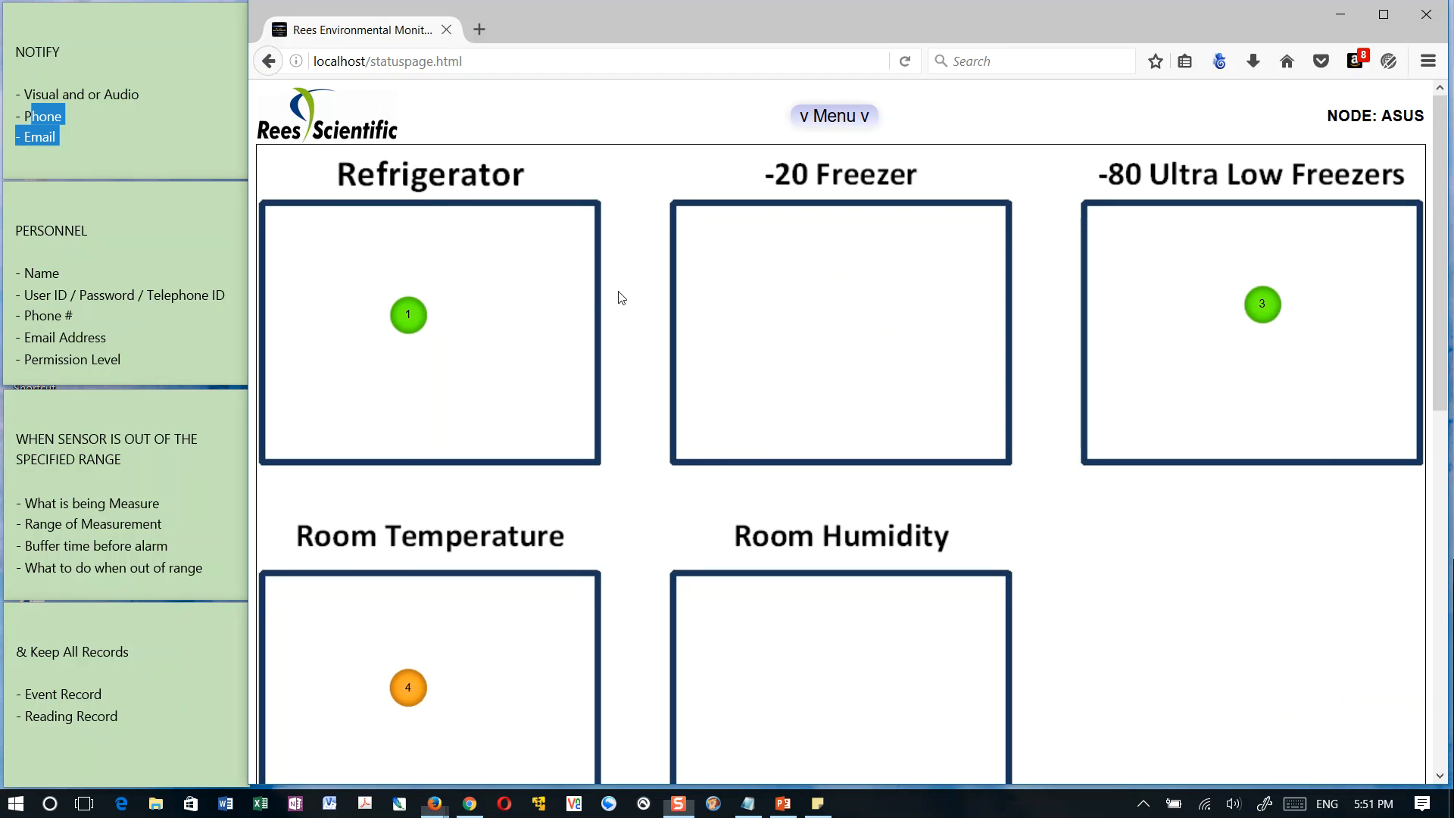
{"action": "scroll", "coordinate": [621, 300], "scroll_direction": "down", "scroll_amount": 7}
{"action": "scroll", "coordinate": [847, 687], "scroll_direction": "down", "scroll_amount": 7}
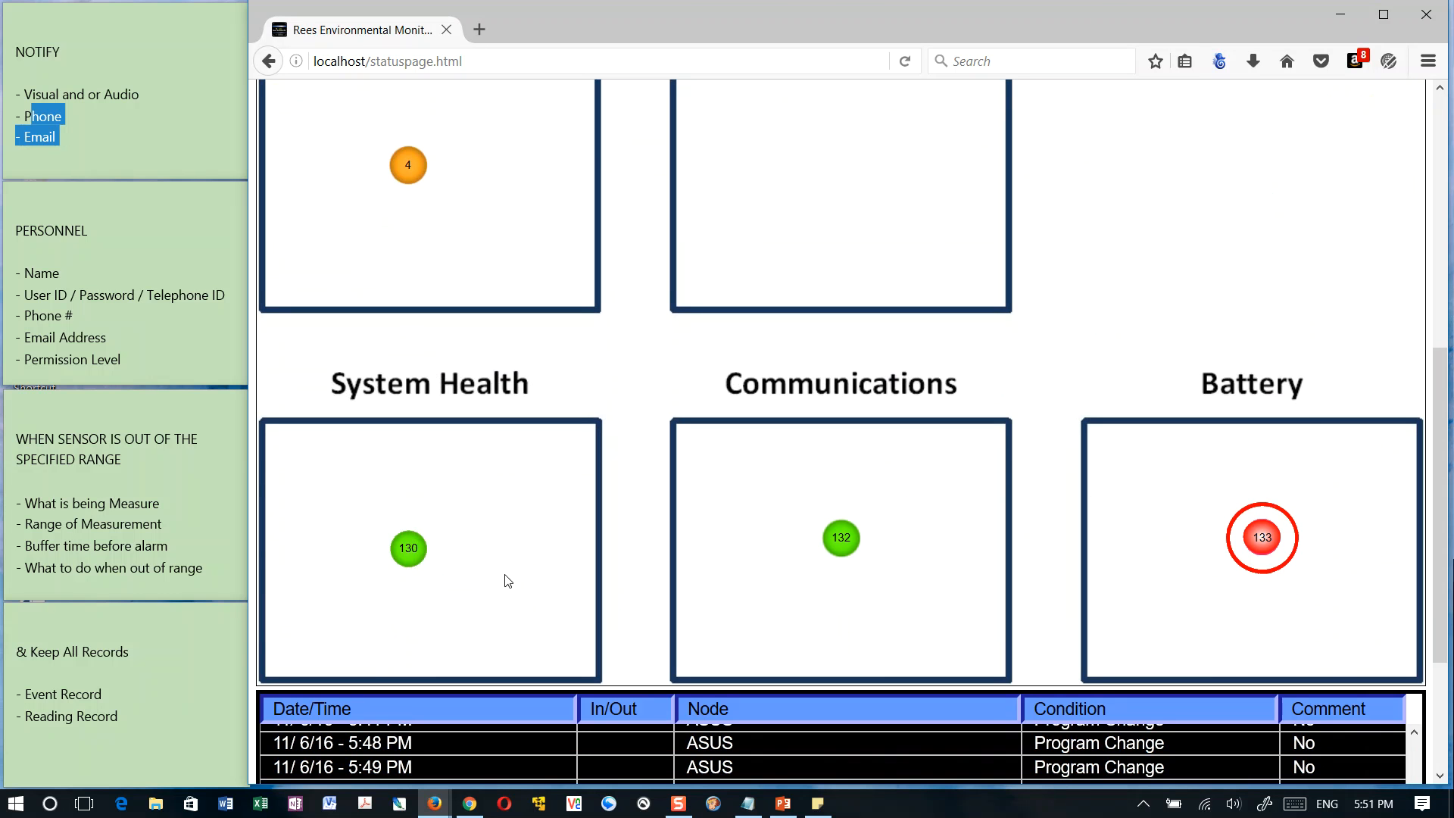
{"action": "left_click", "coordinate": [1275, 546]}
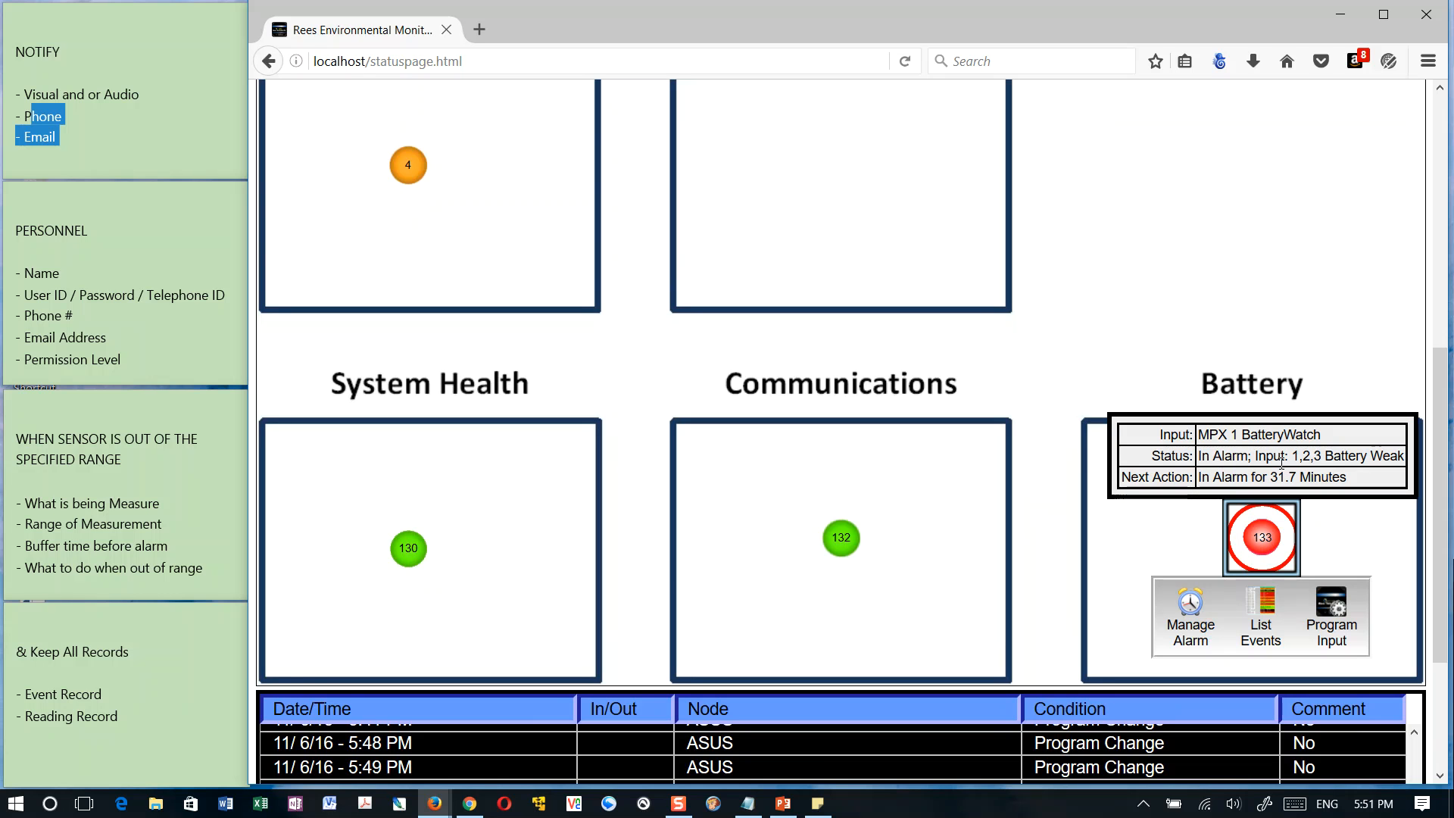
{"action": "left_click_drag", "start_coordinate": [1200, 455], "coordinate": [1410, 462]}
{"action": "left_click_drag", "start_coordinate": [1232, 478], "coordinate": [1300, 480]}
{"action": "left_click", "coordinate": [842, 544]}
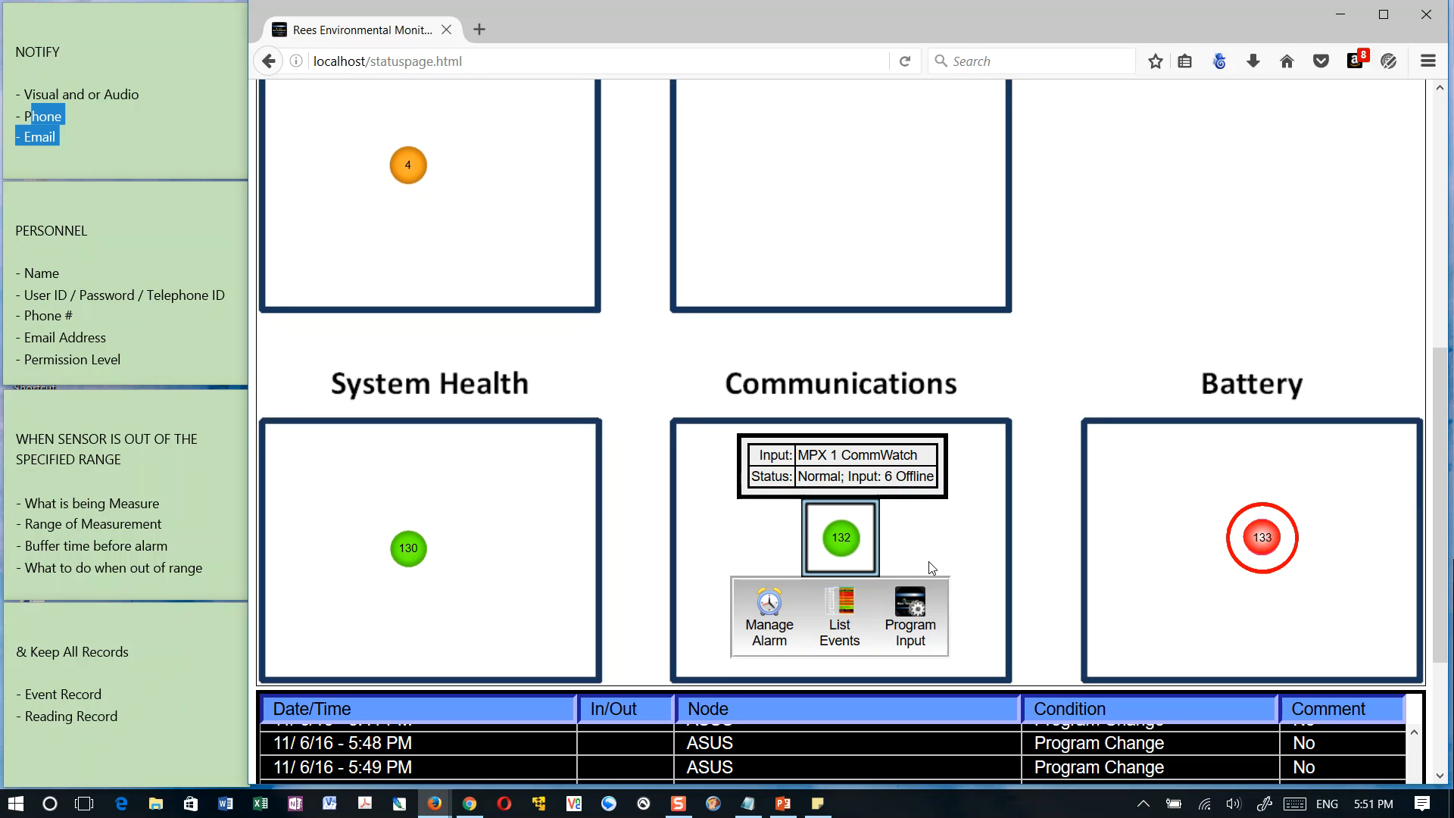
{"action": "scroll", "coordinate": [927, 565], "scroll_direction": "up", "scroll_amount": 2}
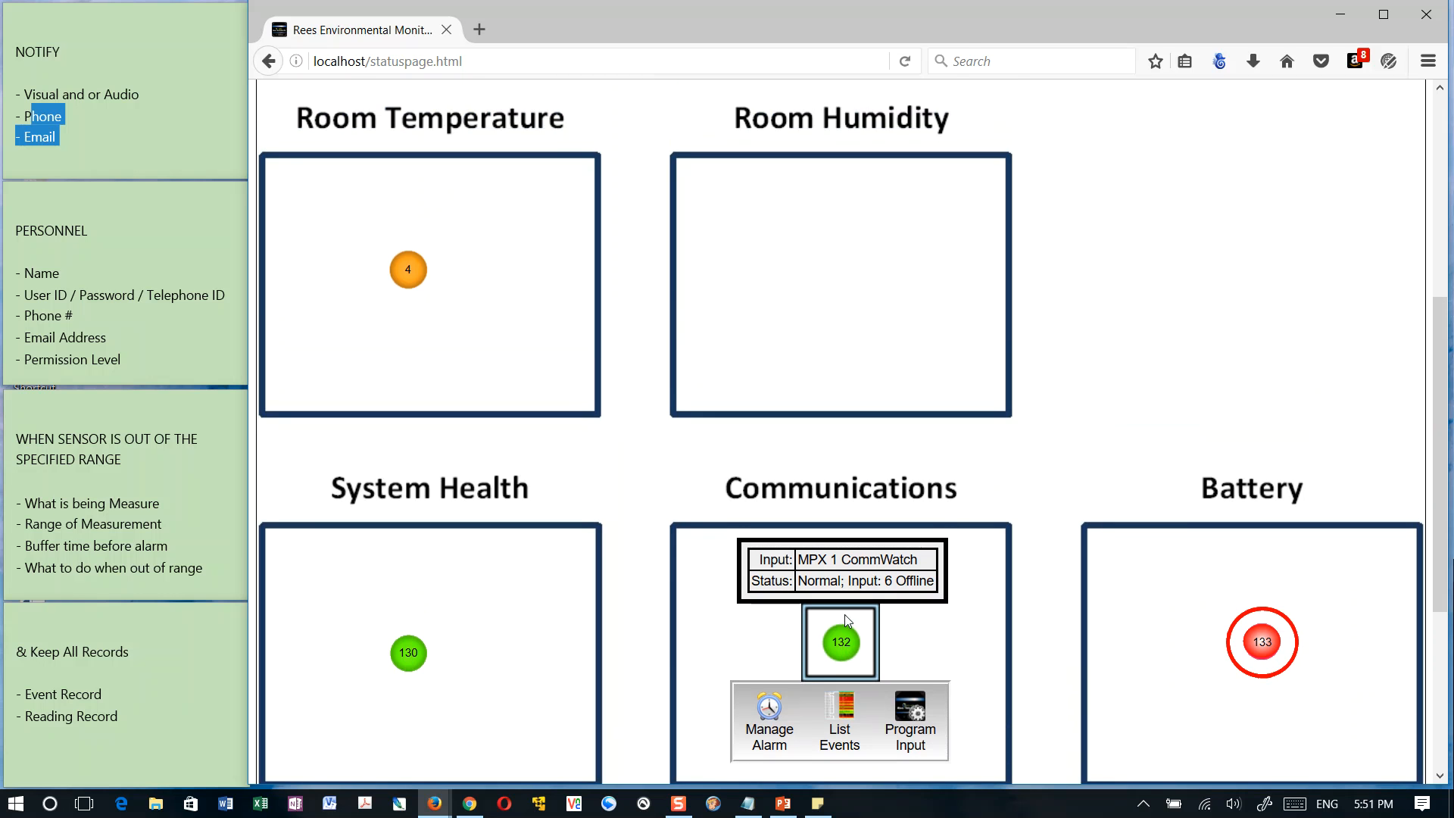
{"action": "scroll", "coordinate": [1063, 556], "scroll_direction": "up", "scroll_amount": 5}
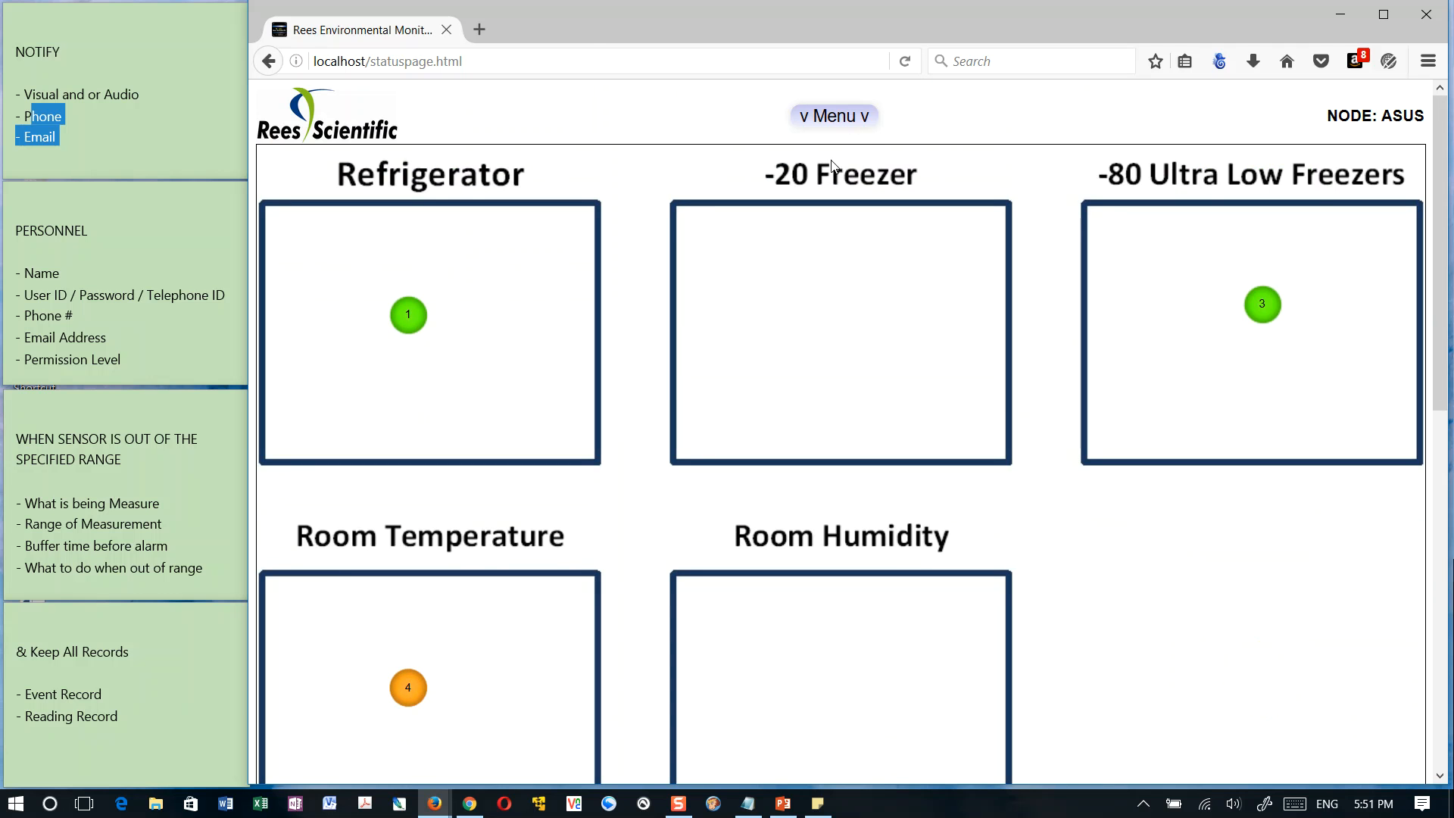
Switch to the other user account by logging in with its login name and account password
{"action": "left_click", "coordinate": [844, 118]}
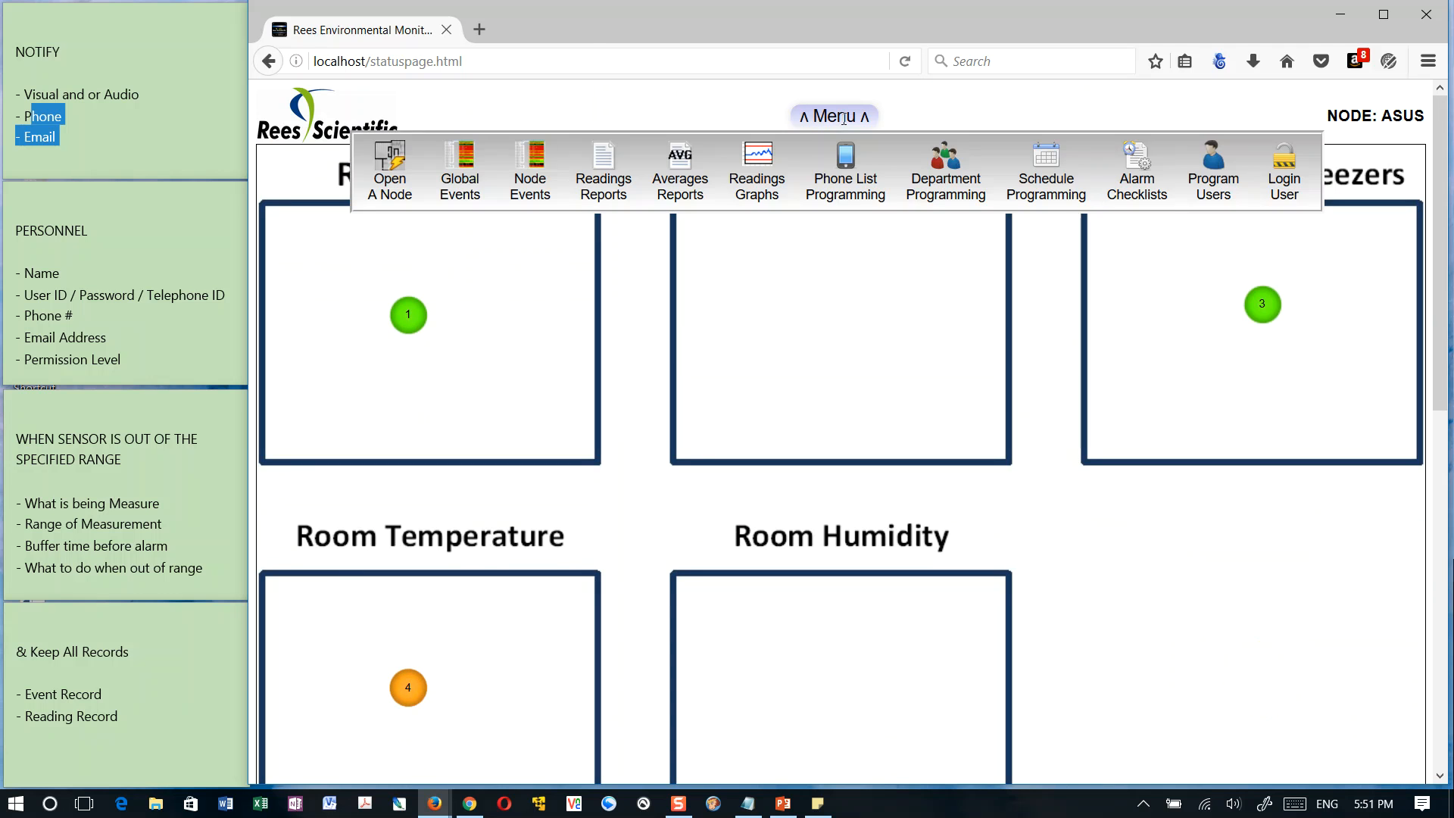
{"action": "left_click", "coordinate": [1280, 162]}
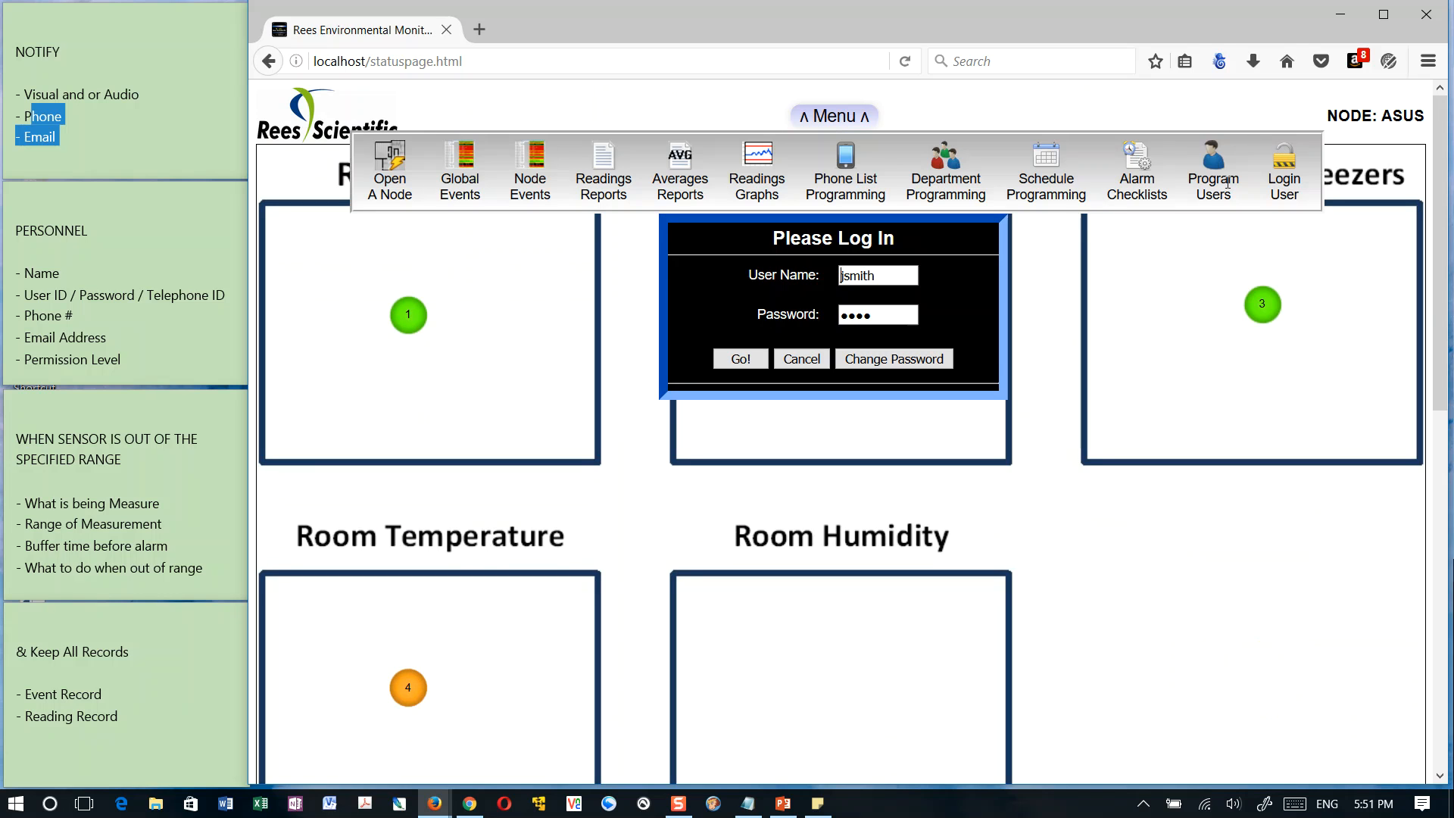
{"action": "double_click", "coordinate": [906, 278]}
{"action": "type", "text": "jon/rees"}
{"action": "key", "text": "Tab"}
{"action": "type", "text": "••••"}
{"action": "left_click", "coordinate": [763, 365]}
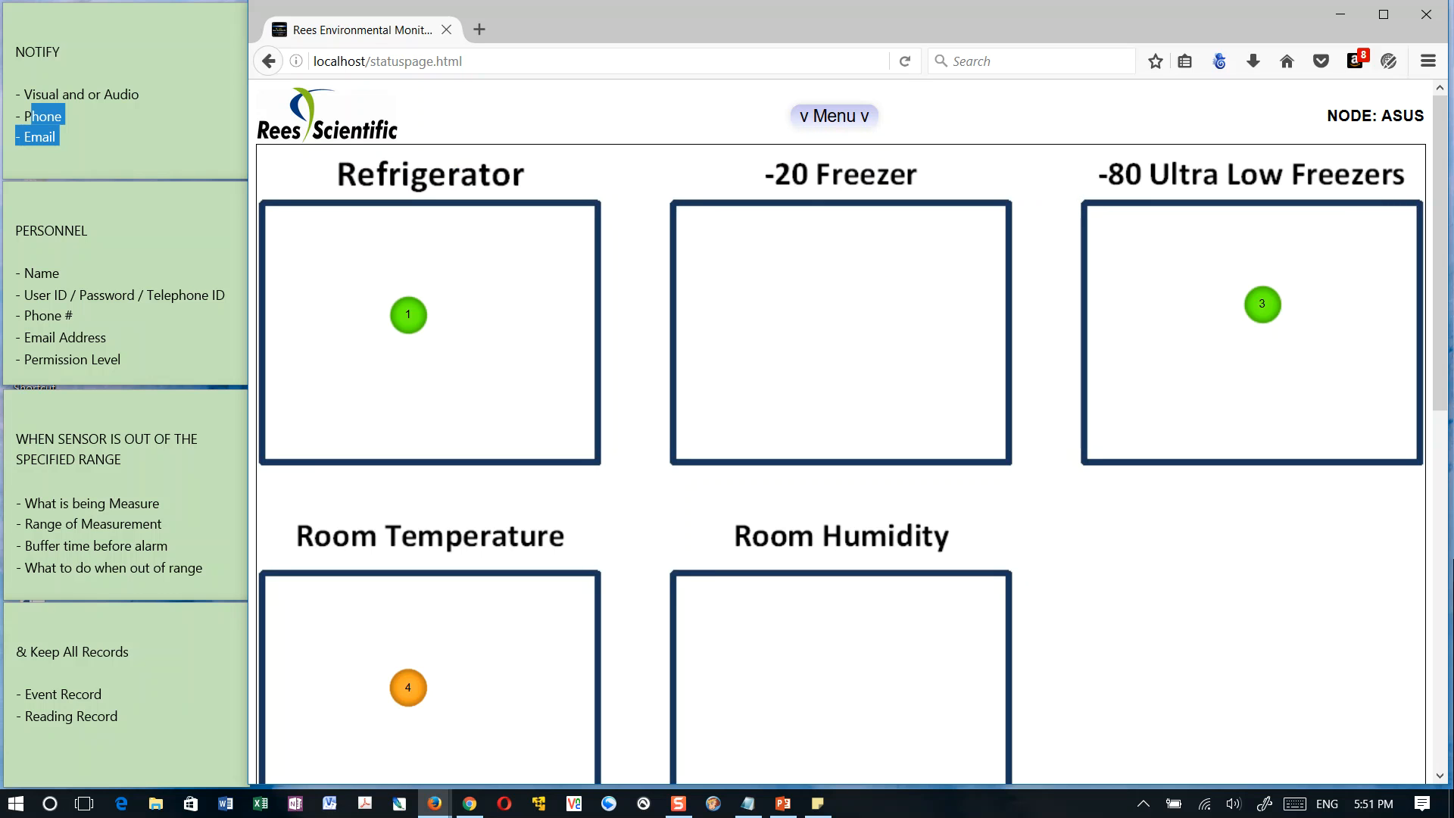
Review the sensors on the status page and the inputs assigned to Input Group 1 in the department settings
{"action": "left_click", "coordinate": [656, 200]}
{"action": "scroll", "coordinate": [655, 203], "scroll_direction": "down", "scroll_amount": 3}
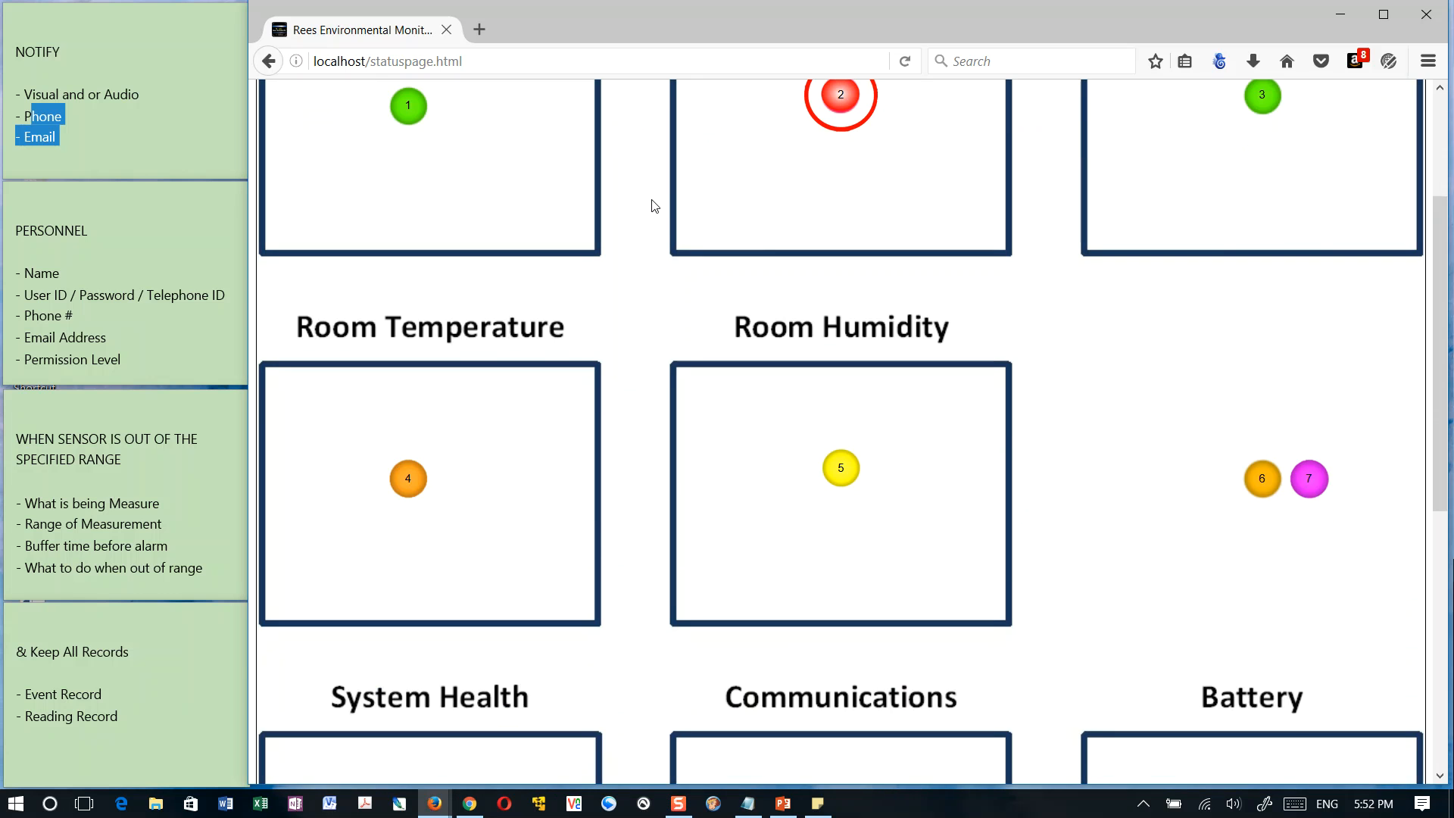
{"action": "scroll", "coordinate": [654, 204], "scroll_direction": "up", "scroll_amount": 3}
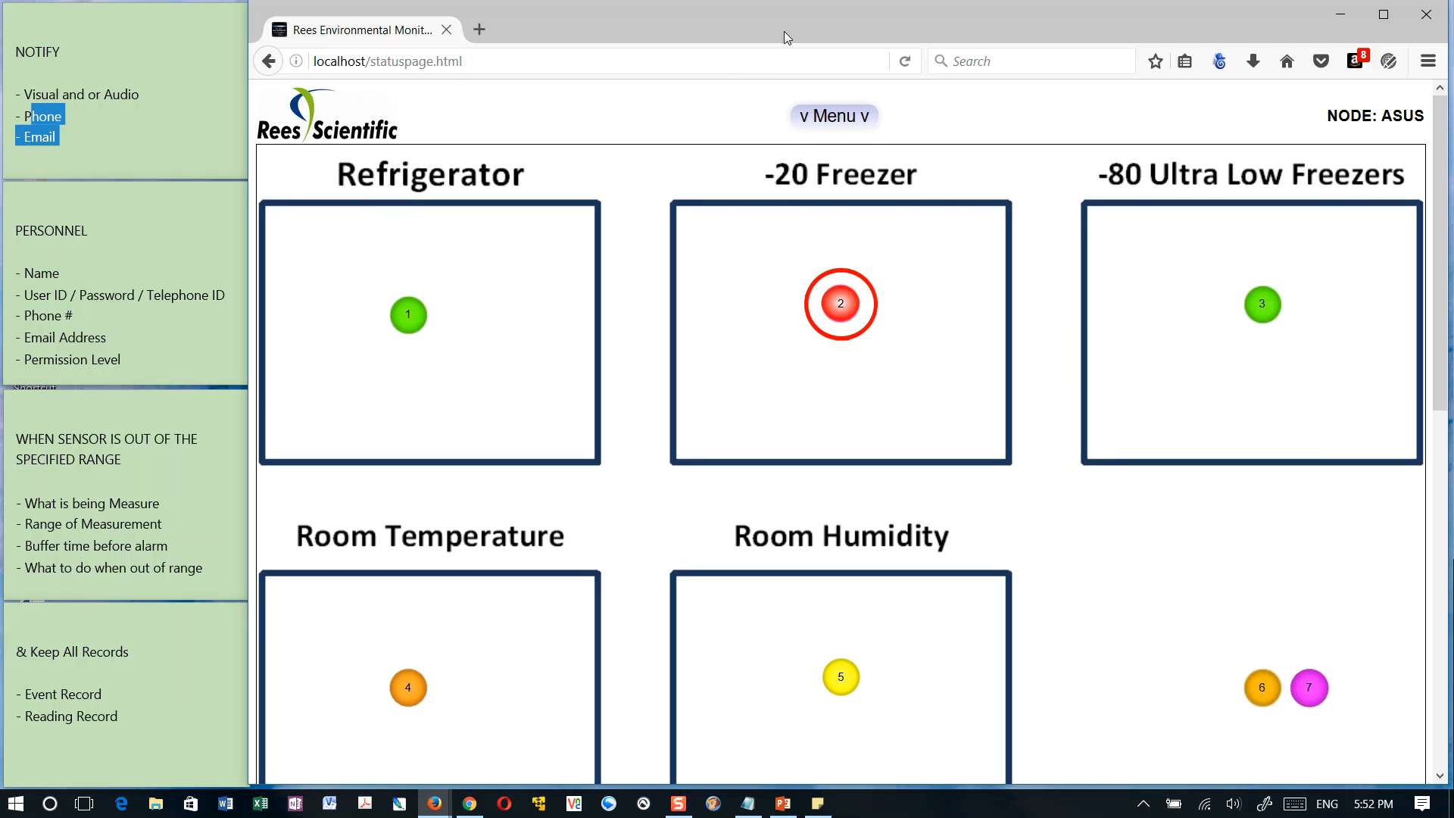
{"action": "left_click", "coordinate": [826, 115]}
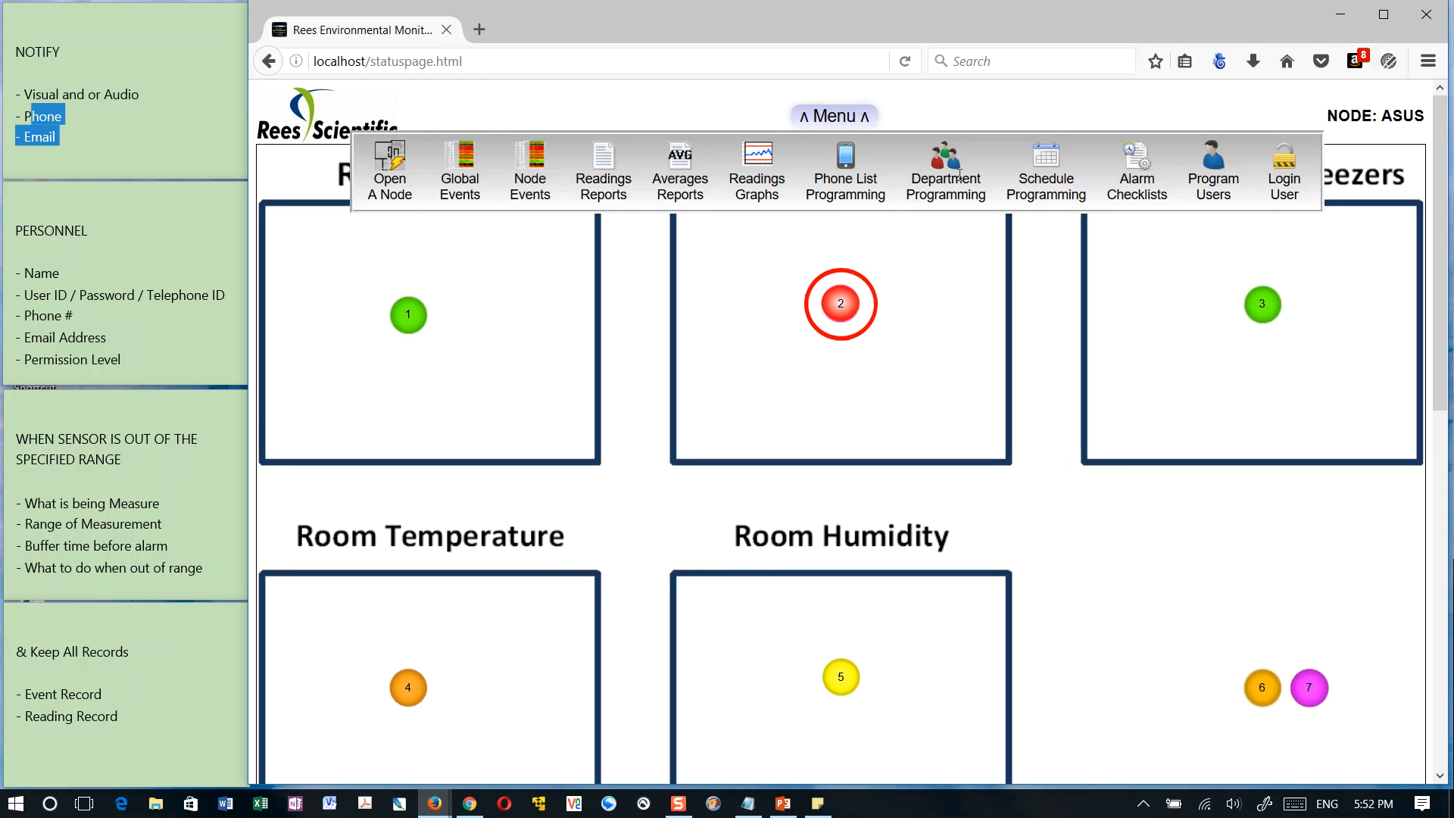
{"action": "left_click", "coordinate": [960, 174]}
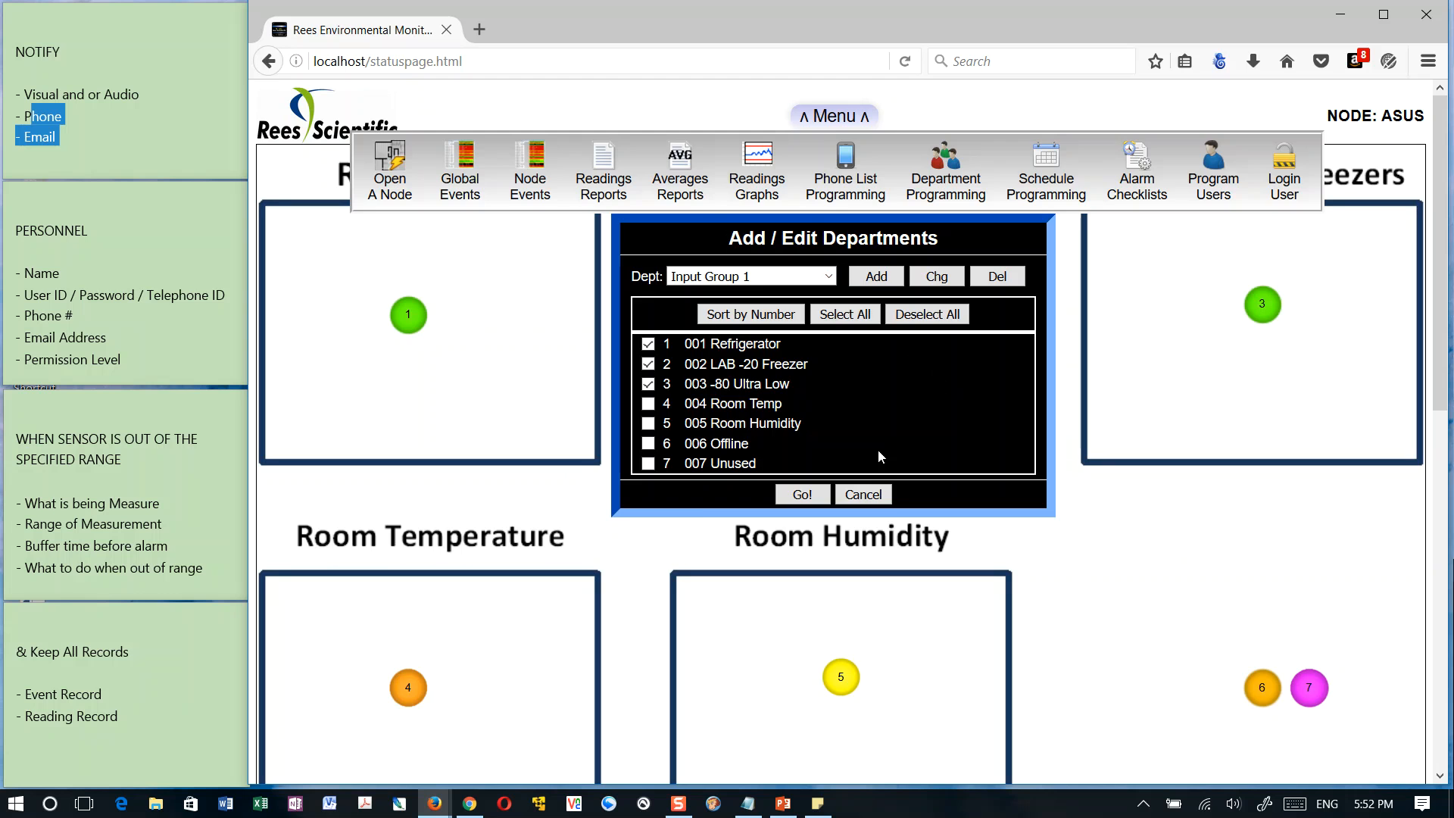
{"action": "left_click", "coordinate": [863, 494]}
Add a phone list named Blood Bank in Phone List Programming and save it
{"action": "left_click", "coordinate": [847, 123]}
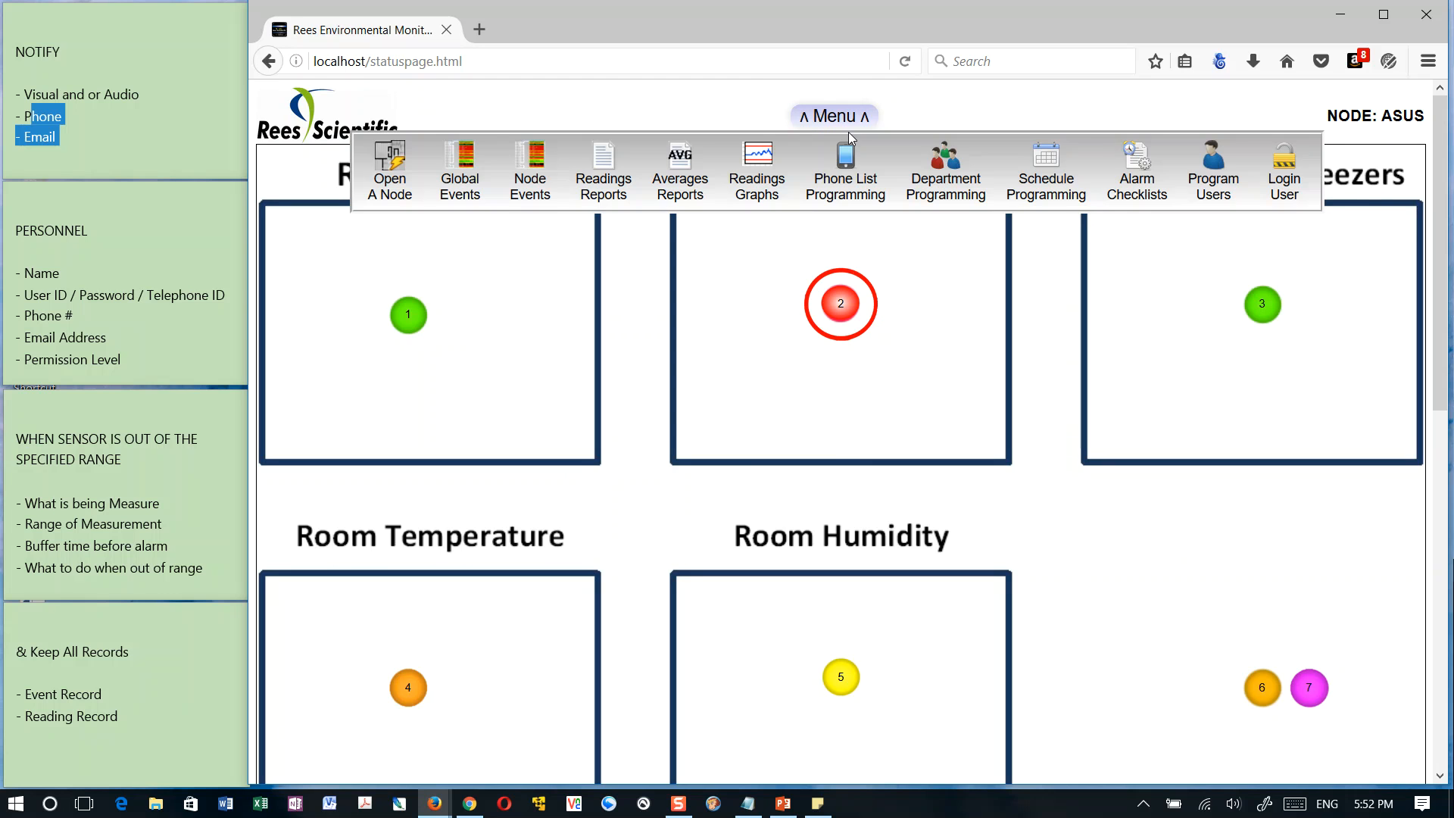
{"action": "left_click", "coordinate": [849, 175]}
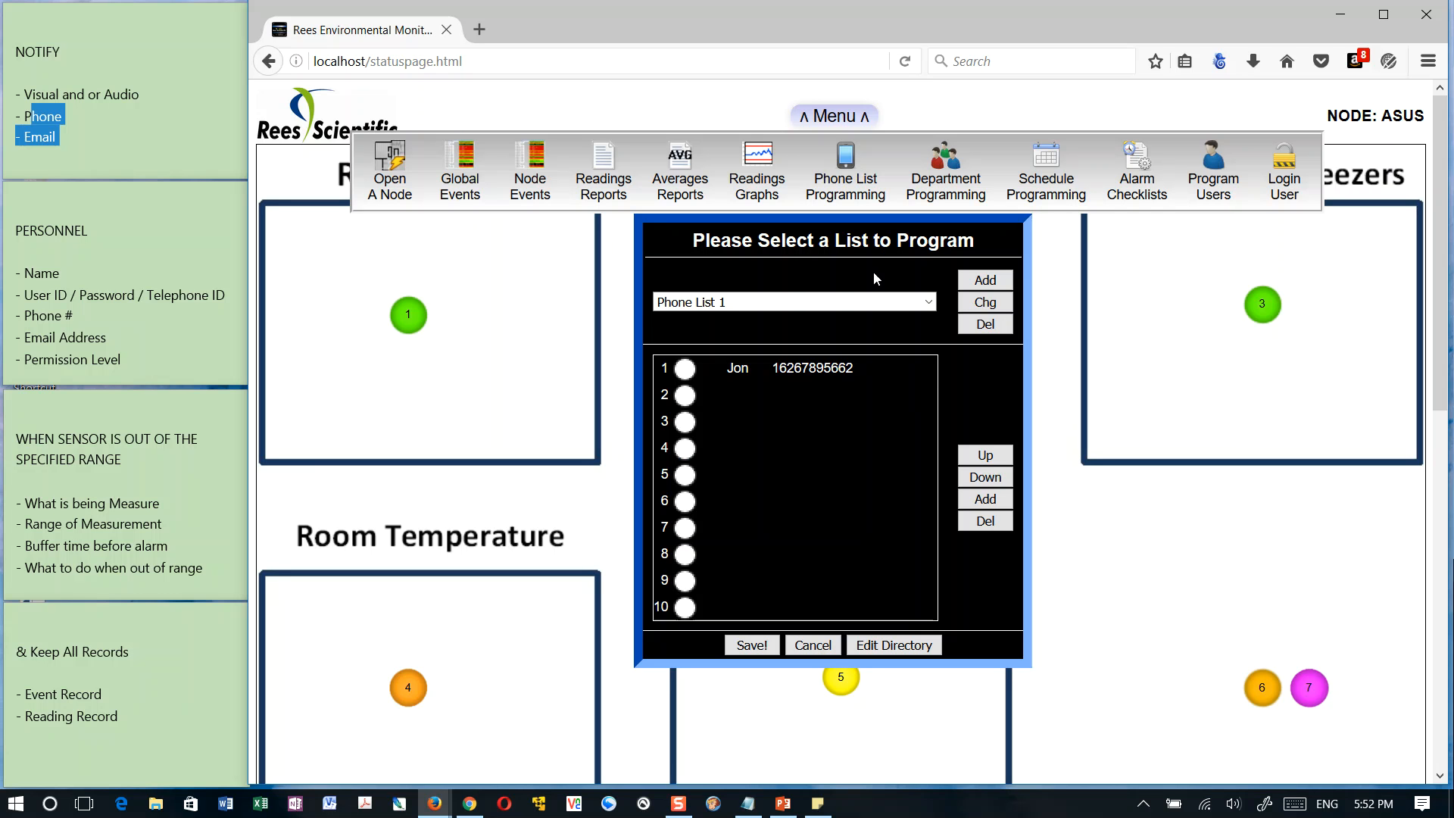
{"action": "left_click", "coordinate": [929, 303]}
{"action": "left_click", "coordinate": [930, 305]}
{"action": "left_click", "coordinate": [985, 281]}
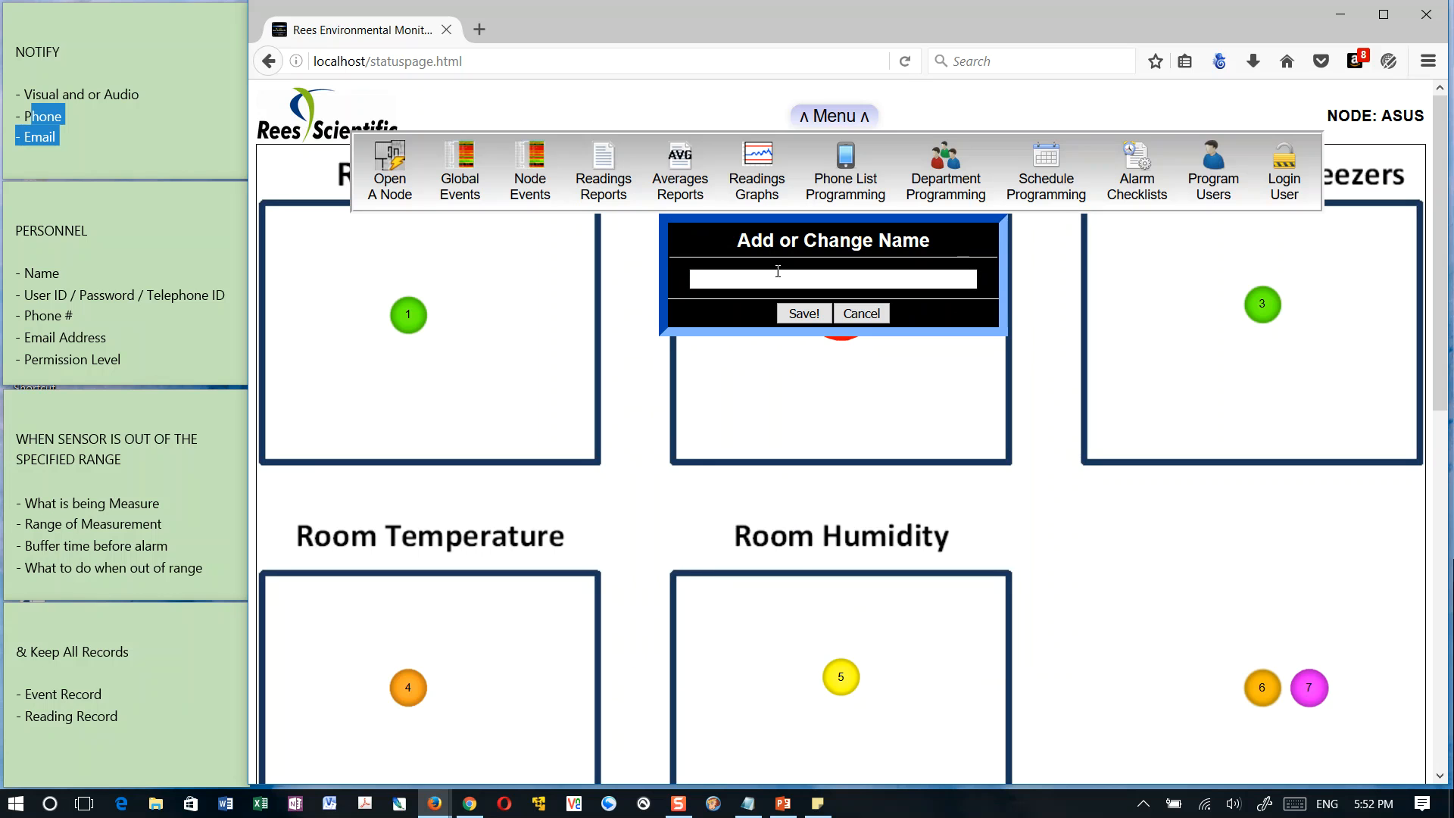
{"action": "type", "text": "Blood Bank"}
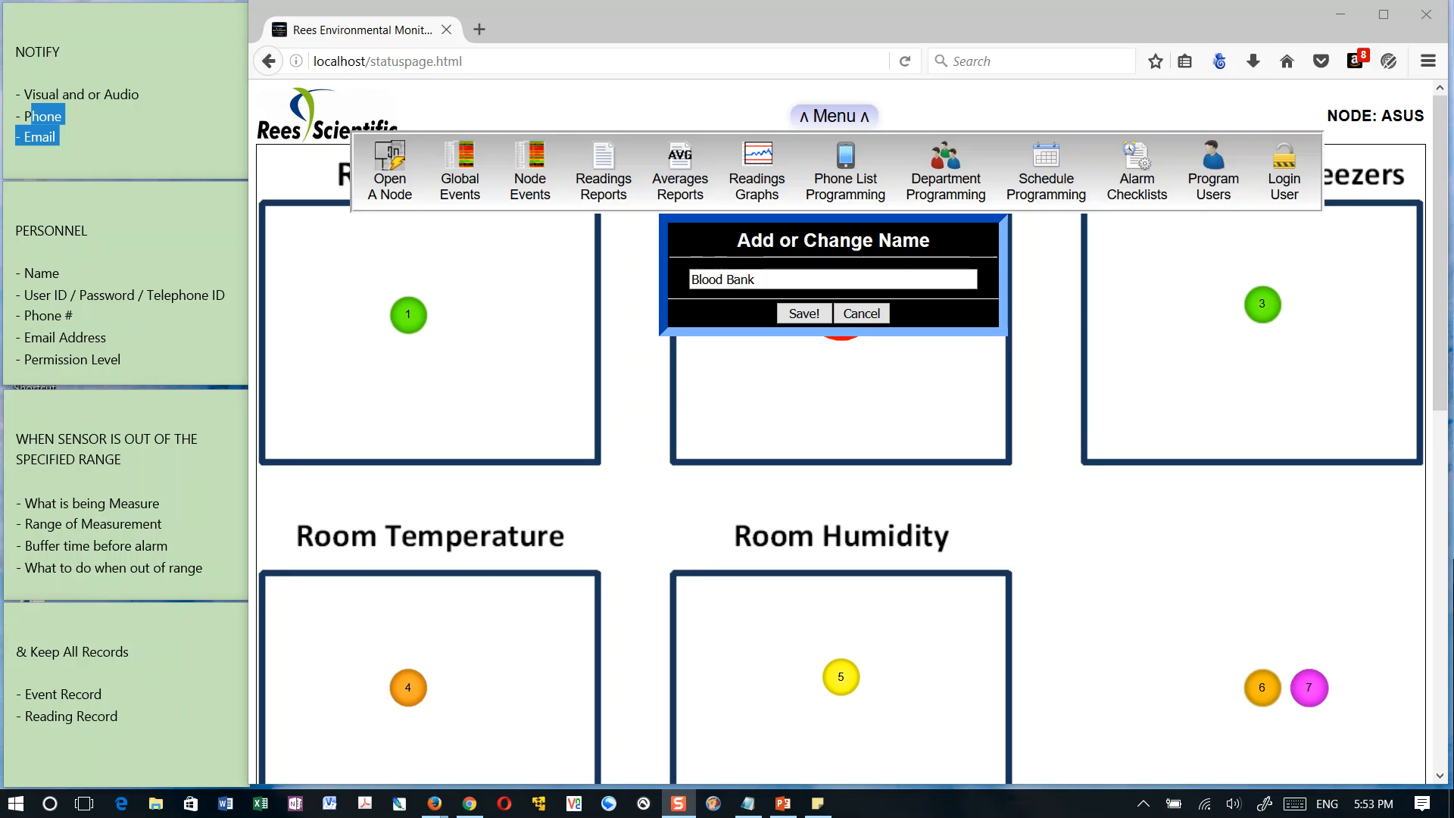
{"action": "left_click", "coordinate": [804, 314]}
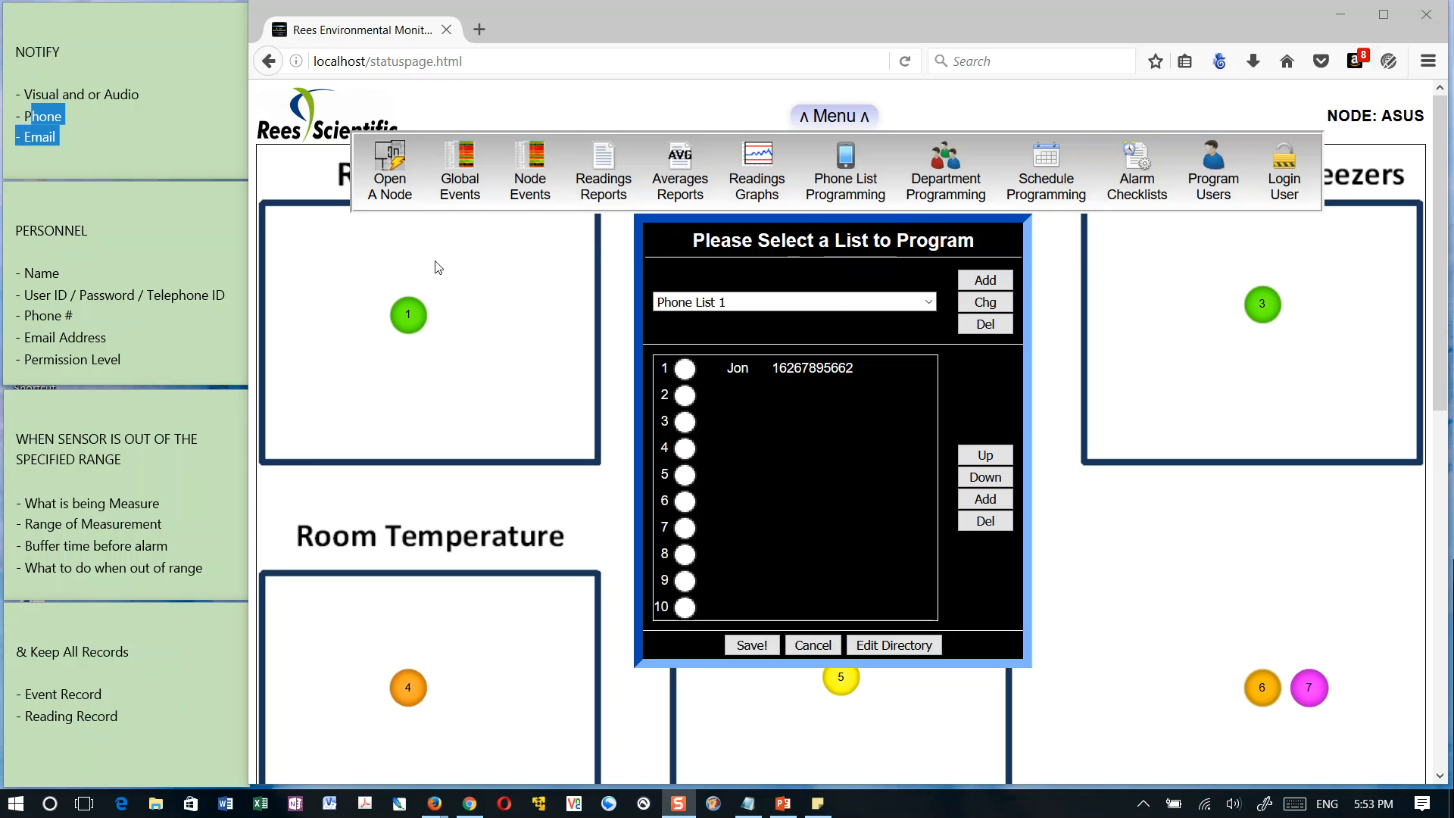
Select position 2 of Phone List 1 and check which directory entries can be added there
{"action": "left_click", "coordinate": [988, 503]}
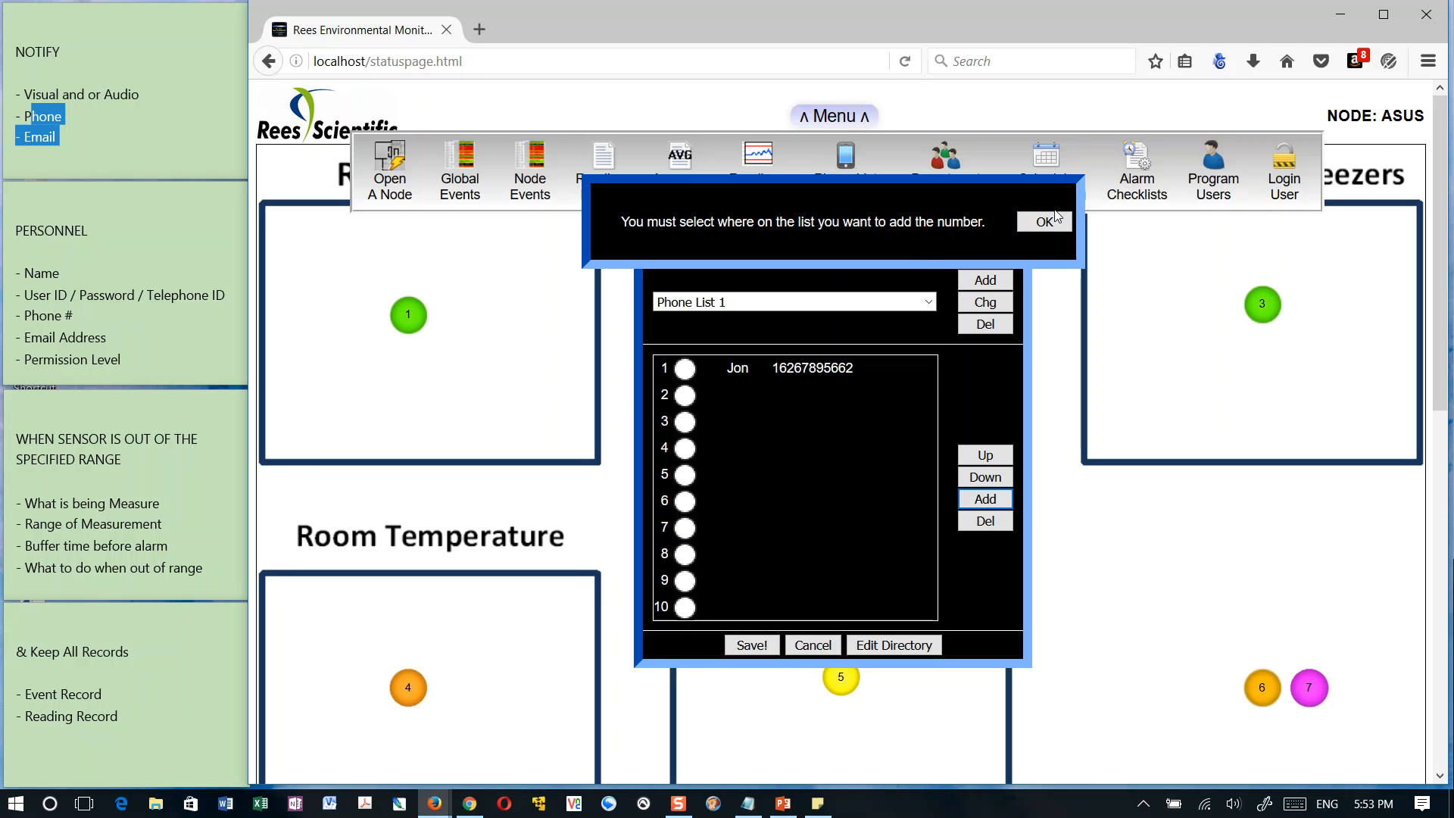
{"action": "left_click", "coordinate": [1019, 221]}
{"action": "left_click", "coordinate": [685, 394]}
{"action": "left_click", "coordinate": [994, 505]}
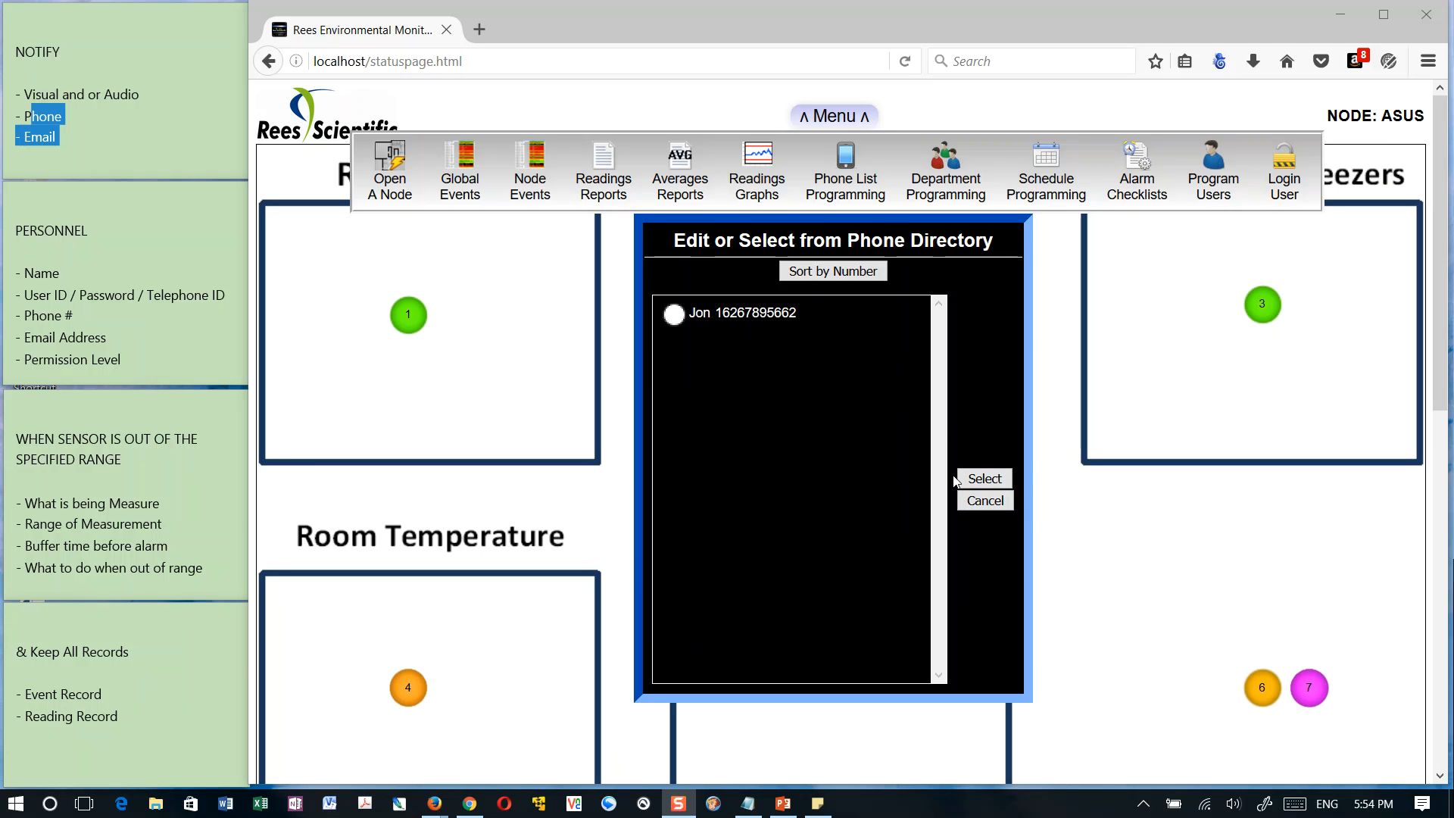
{"action": "left_click", "coordinate": [985, 501]}
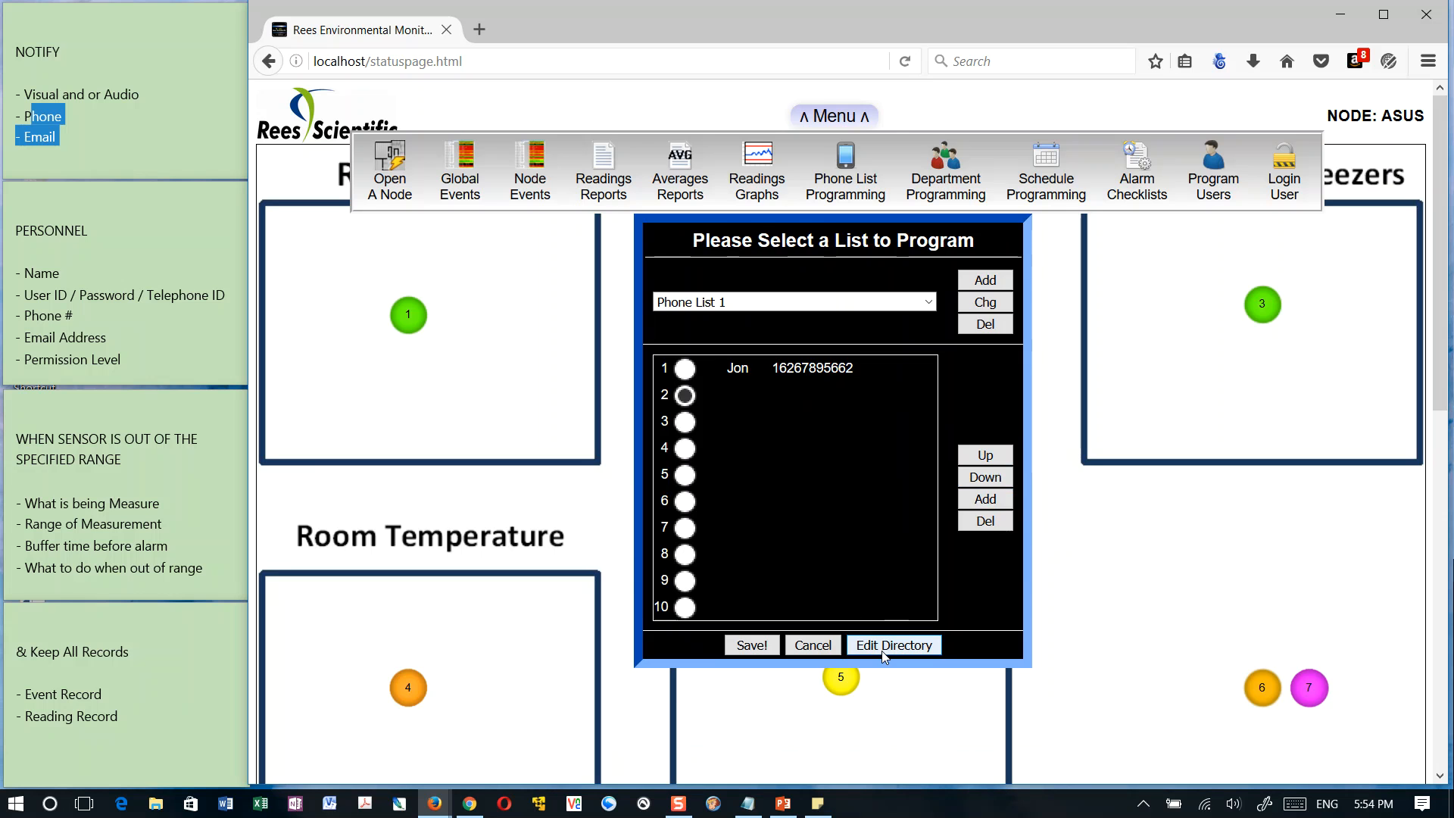
Add a contact to the phone directory with the person's name and phone number, and save it
{"action": "left_click", "coordinate": [928, 645]}
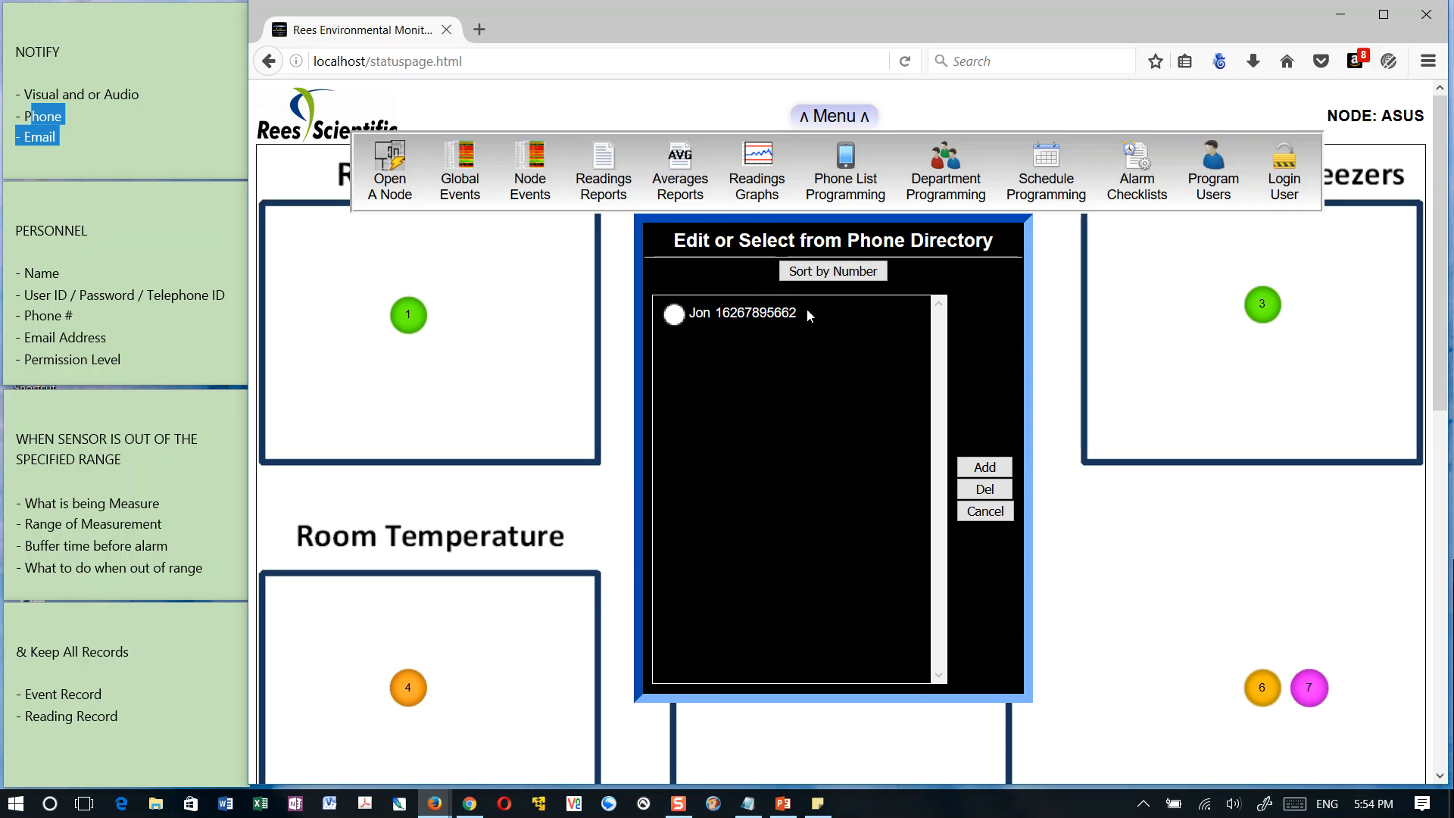
{"action": "left_click", "coordinate": [985, 468]}
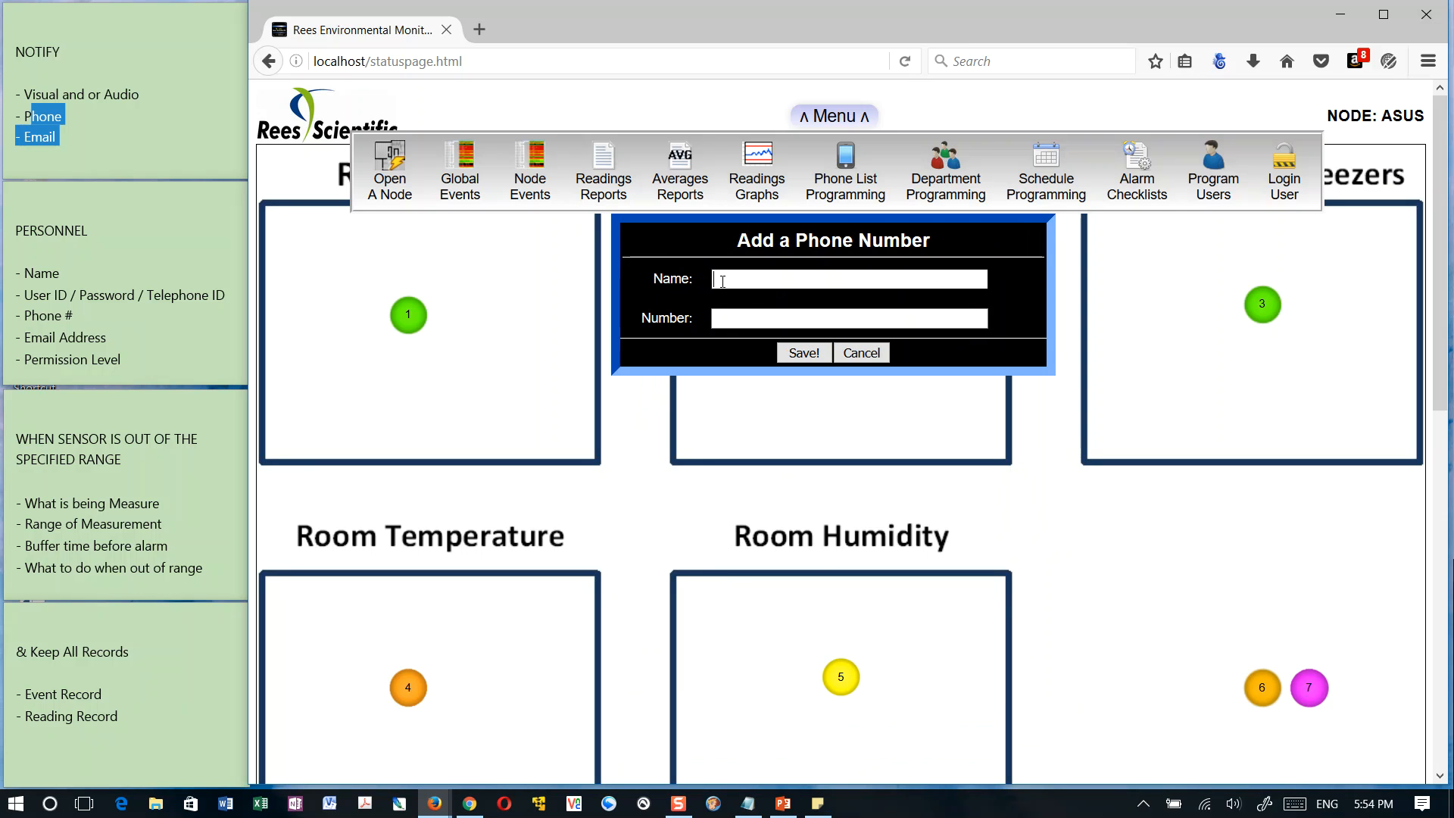
{"action": "type", "text": "James"}
{"action": "key", "text": "Tab"}
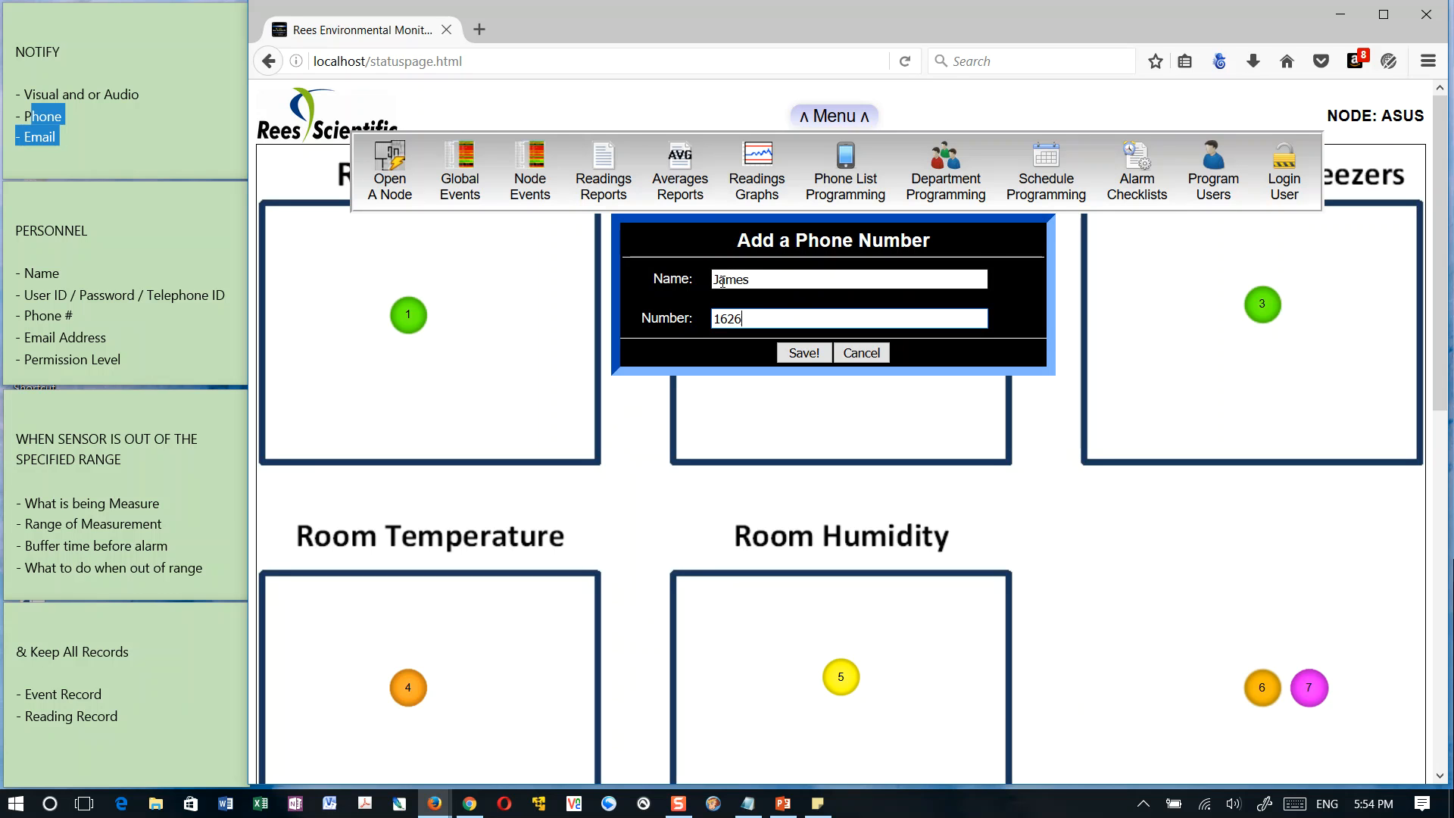
{"action": "left_click", "coordinate": [805, 354]}
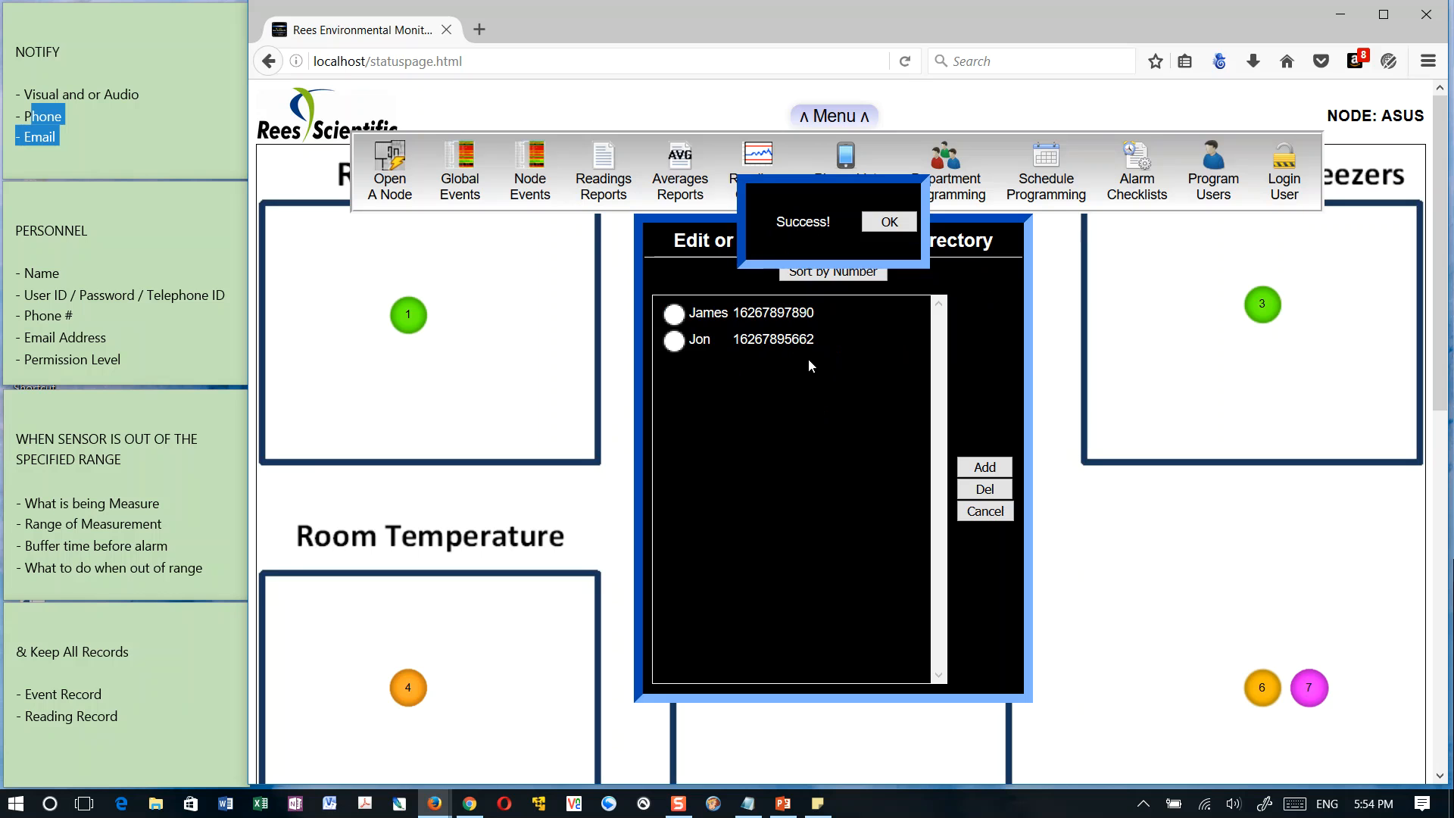
{"action": "left_click", "coordinate": [890, 221]}
Add another contact with the person's name and phone number to the directory, save it and reopen the directory
{"action": "left_click", "coordinate": [985, 466]}
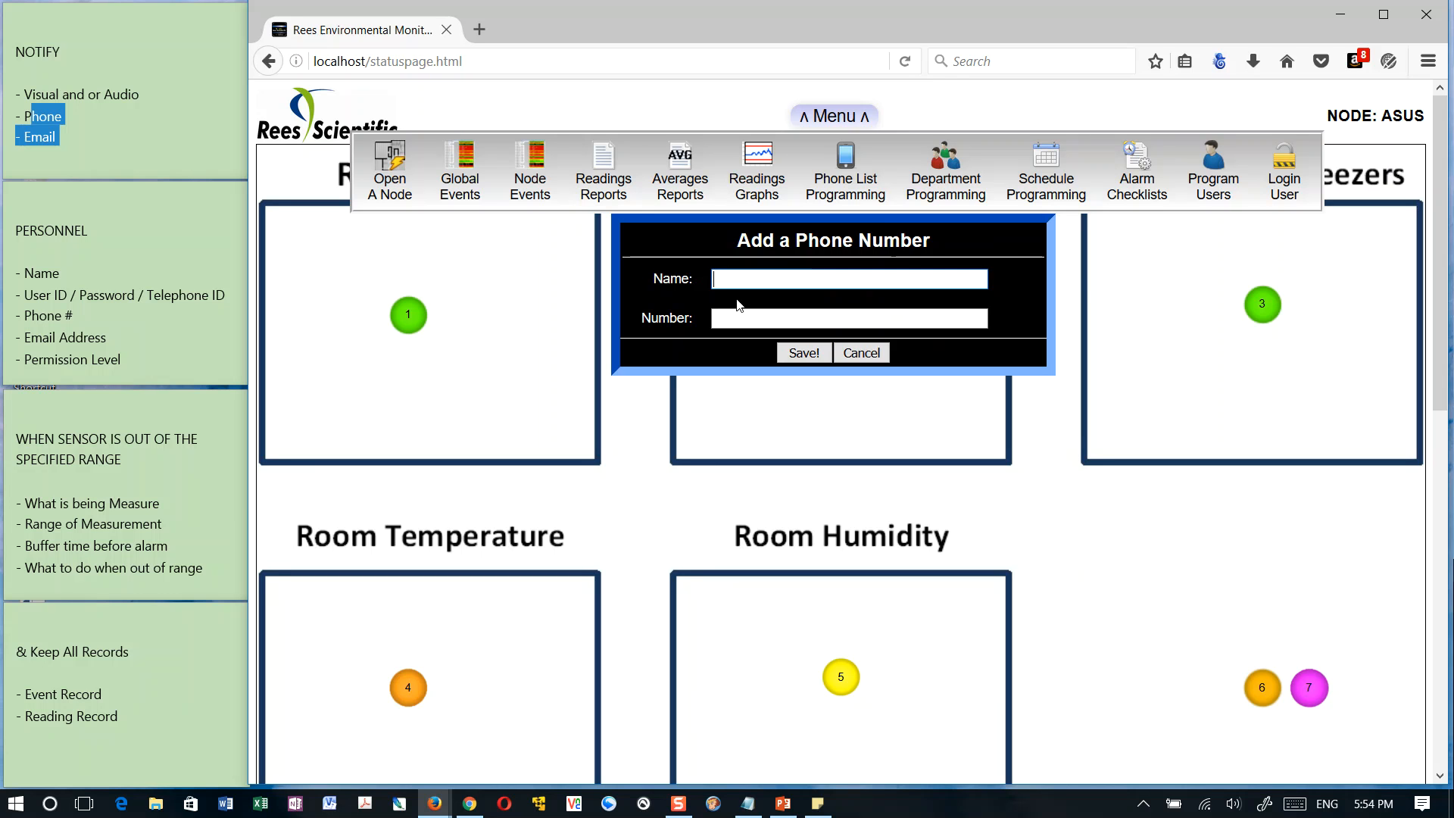
{"action": "type", "text": "Sandy"}
{"action": "key", "text": "Tab"}
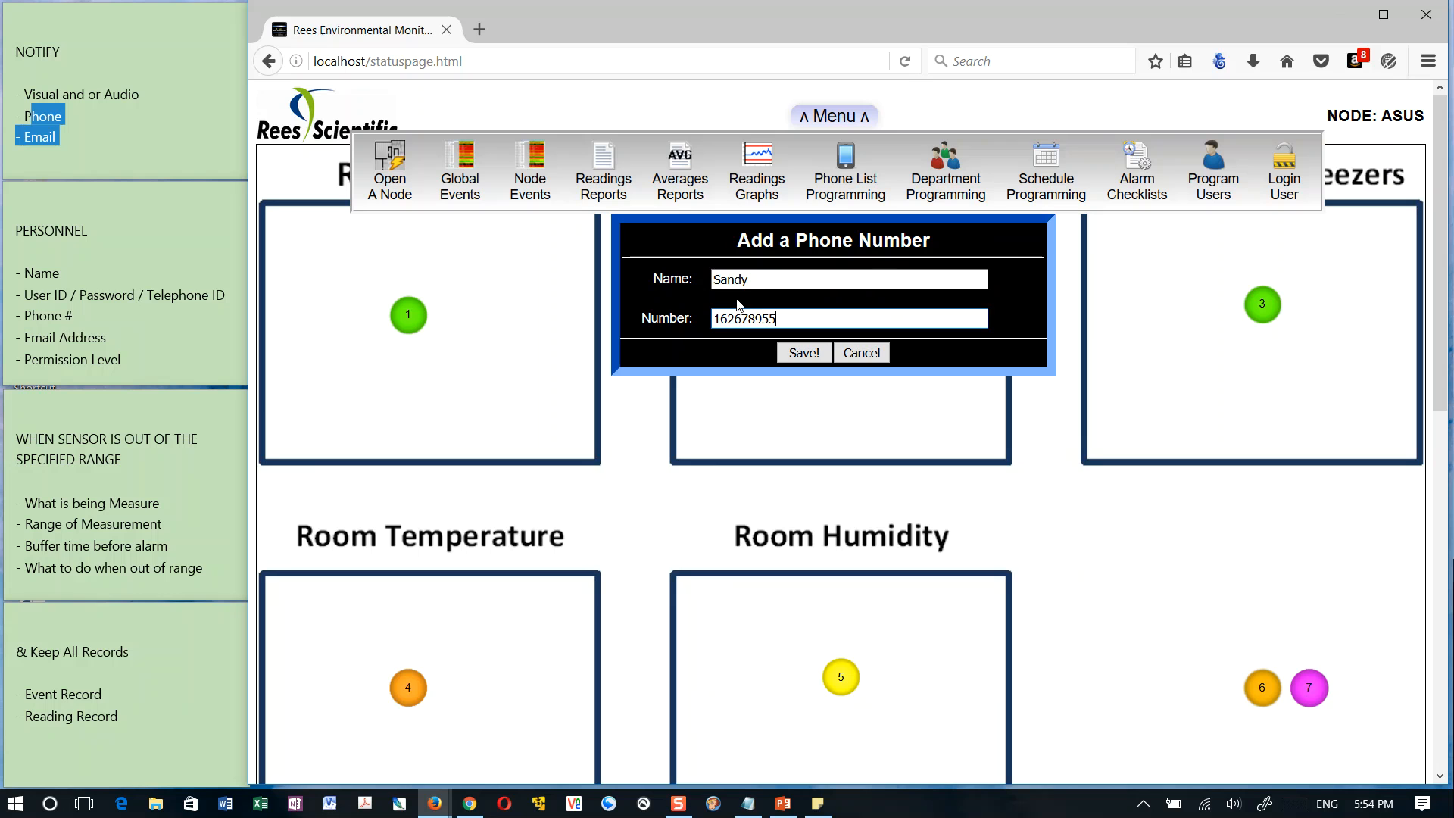
{"action": "left_click", "coordinate": [803, 354]}
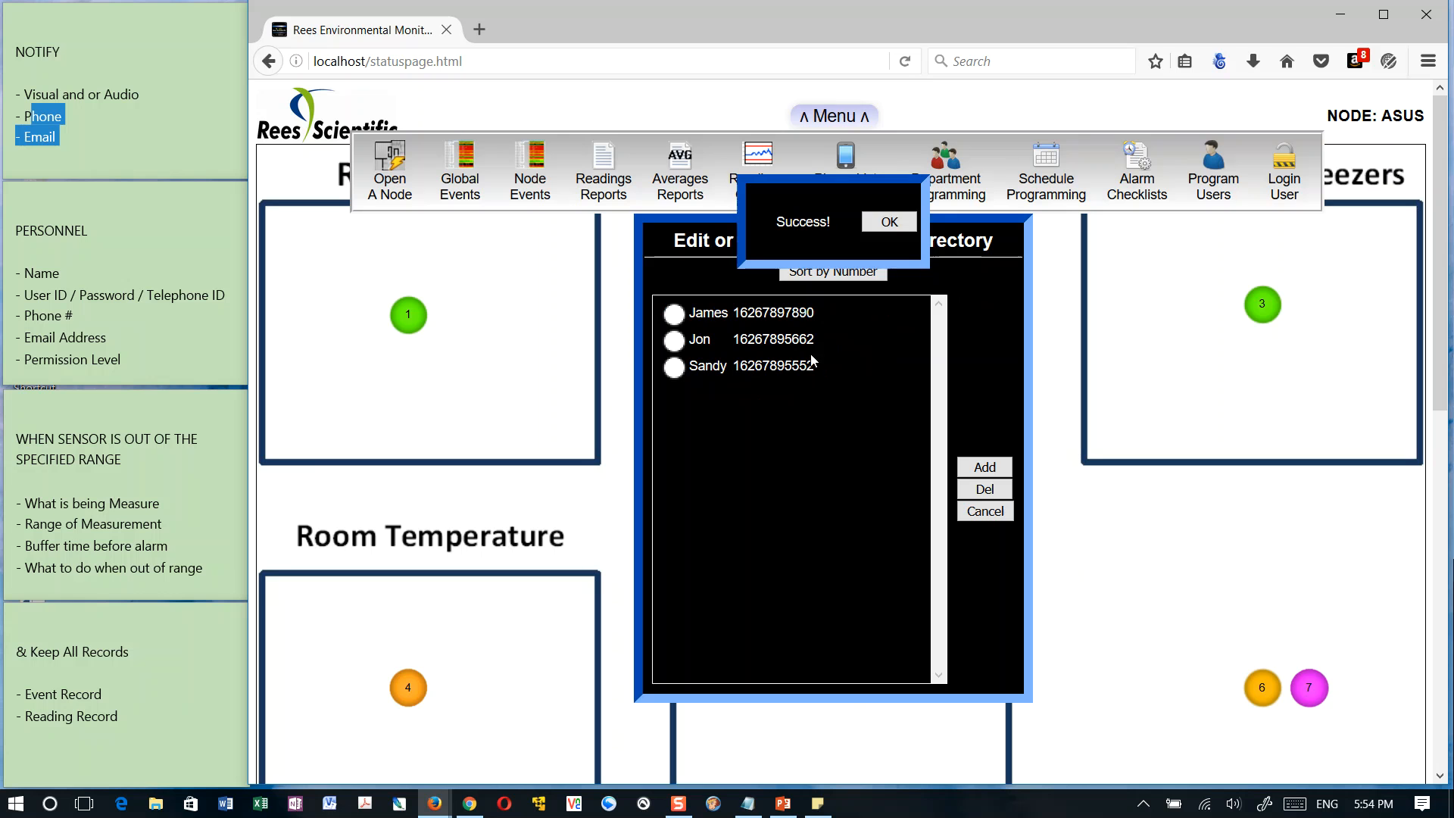
{"action": "left_click", "coordinate": [894, 225]}
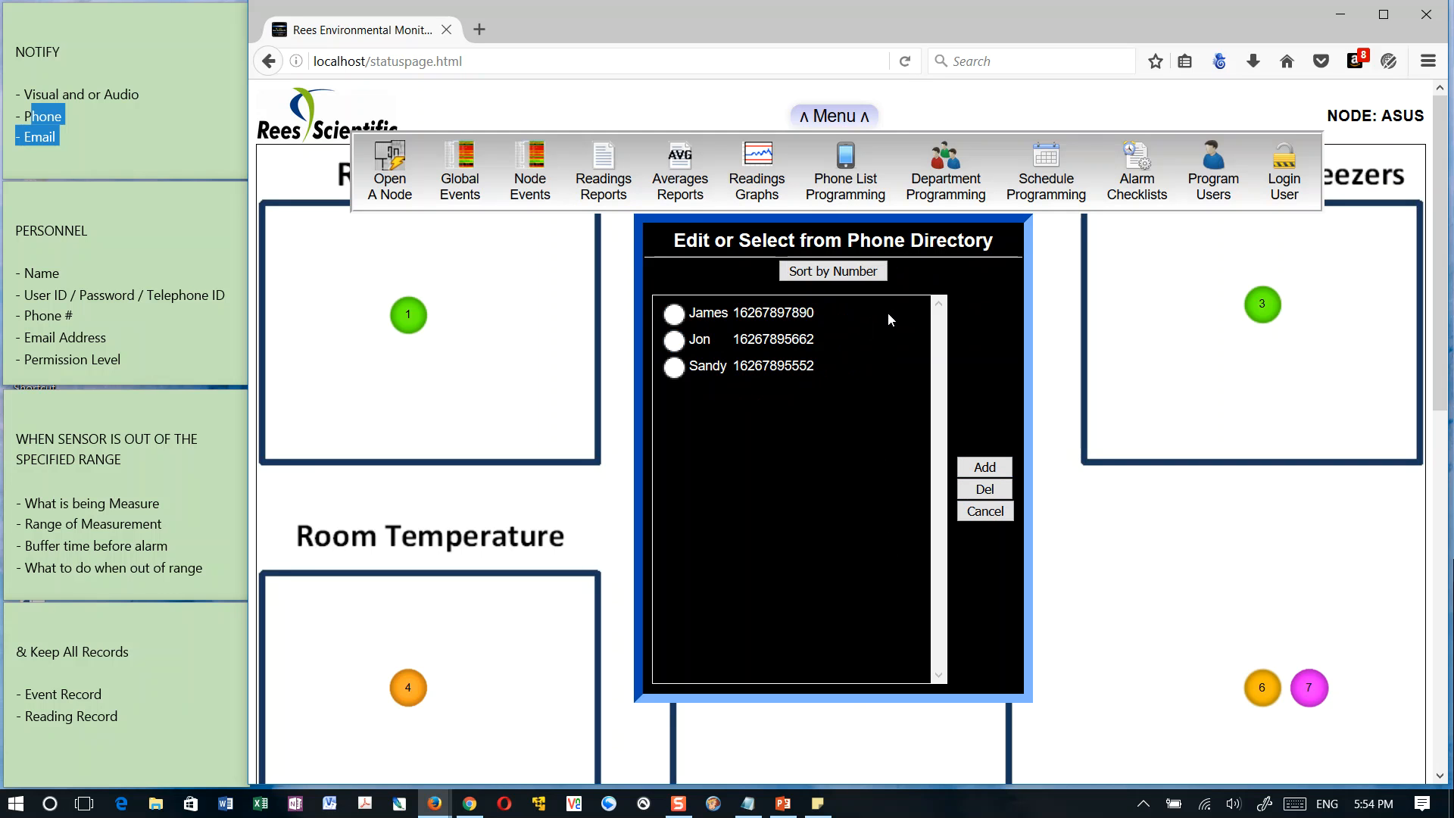
{"action": "left_click", "coordinate": [995, 515]}
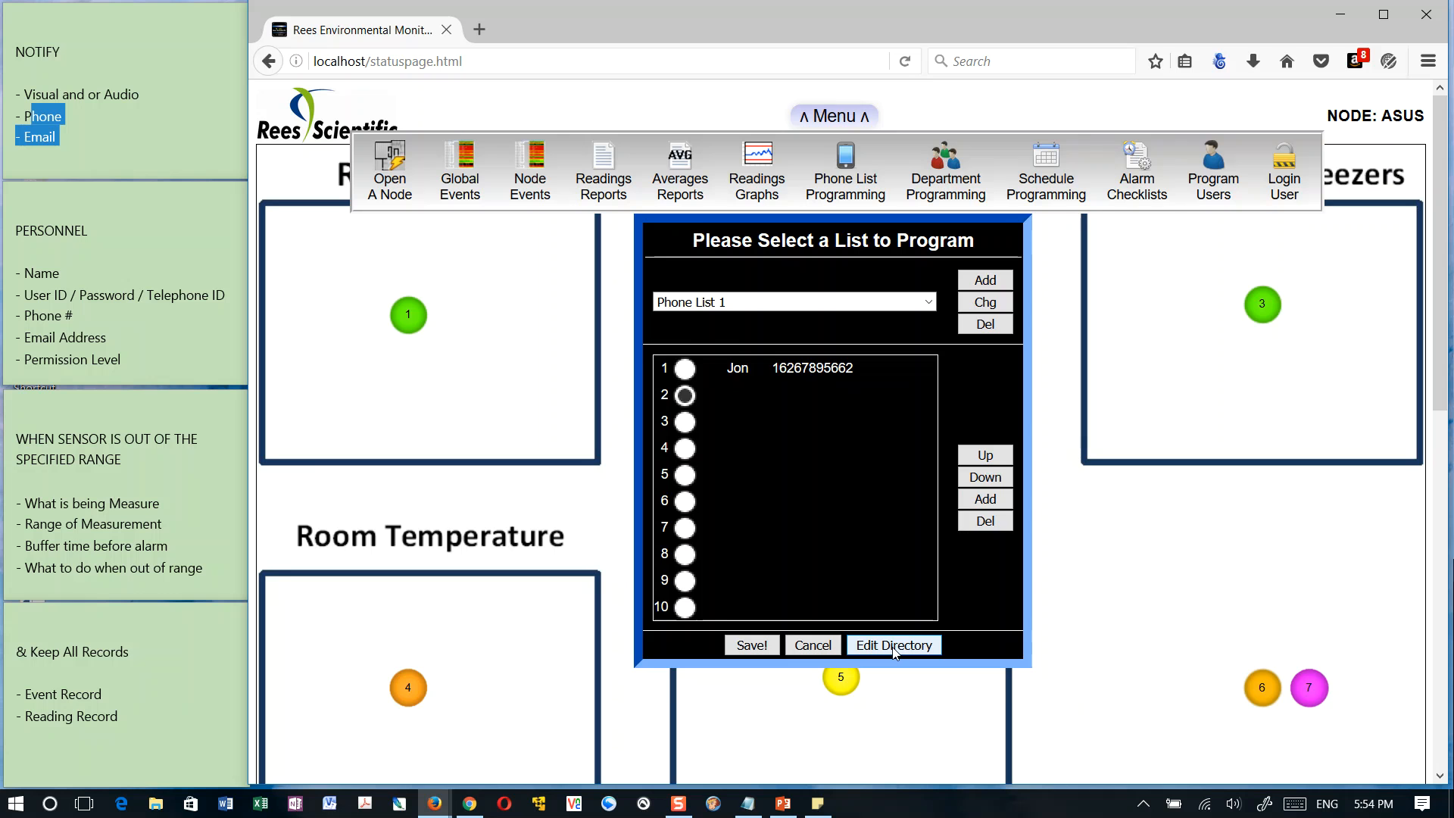
{"action": "left_click", "coordinate": [894, 647]}
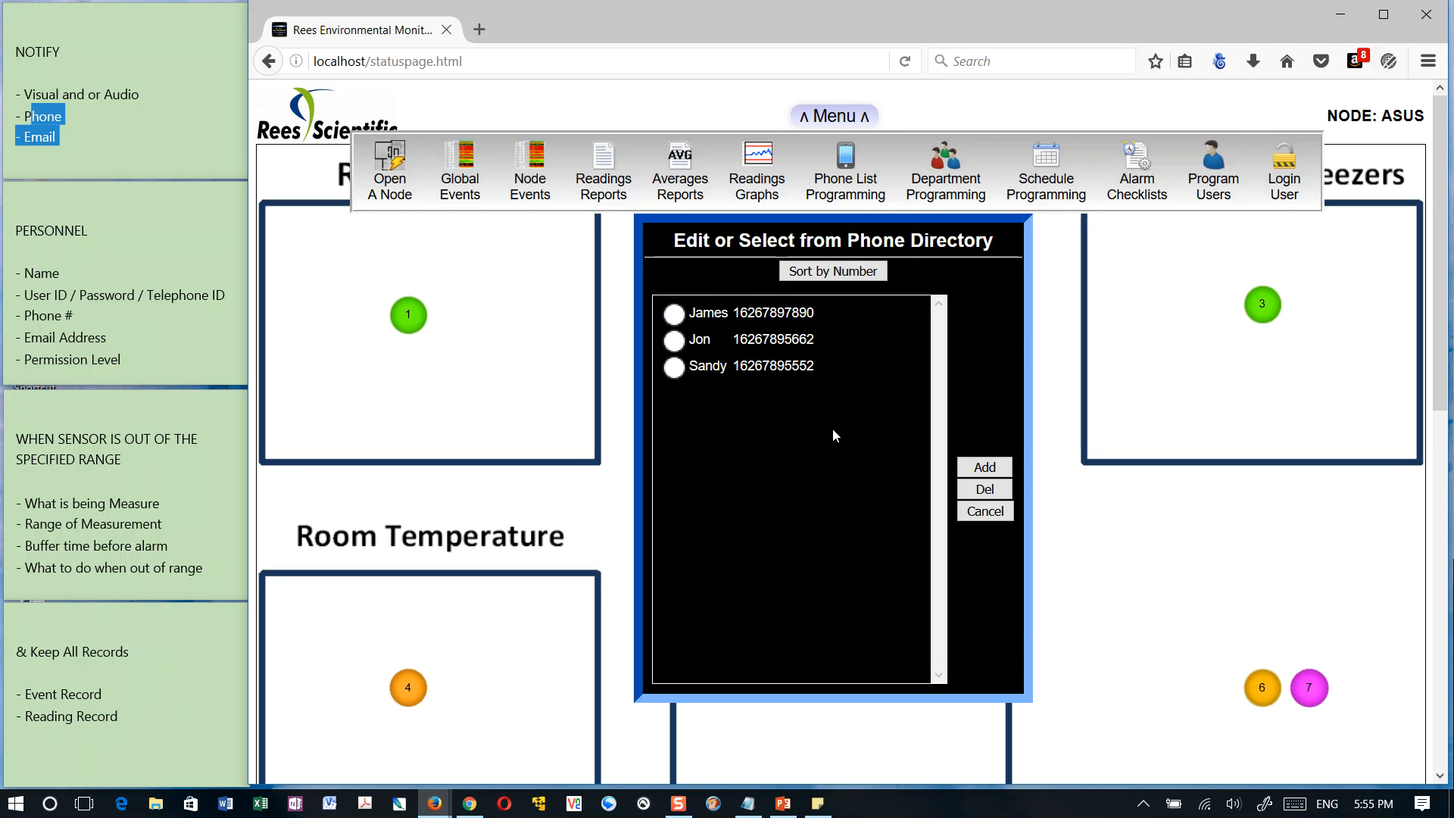
Leave the phone directory, choose the Blood Bank phone list and put the first directory contact in position 1
{"action": "left_click", "coordinate": [998, 515]}
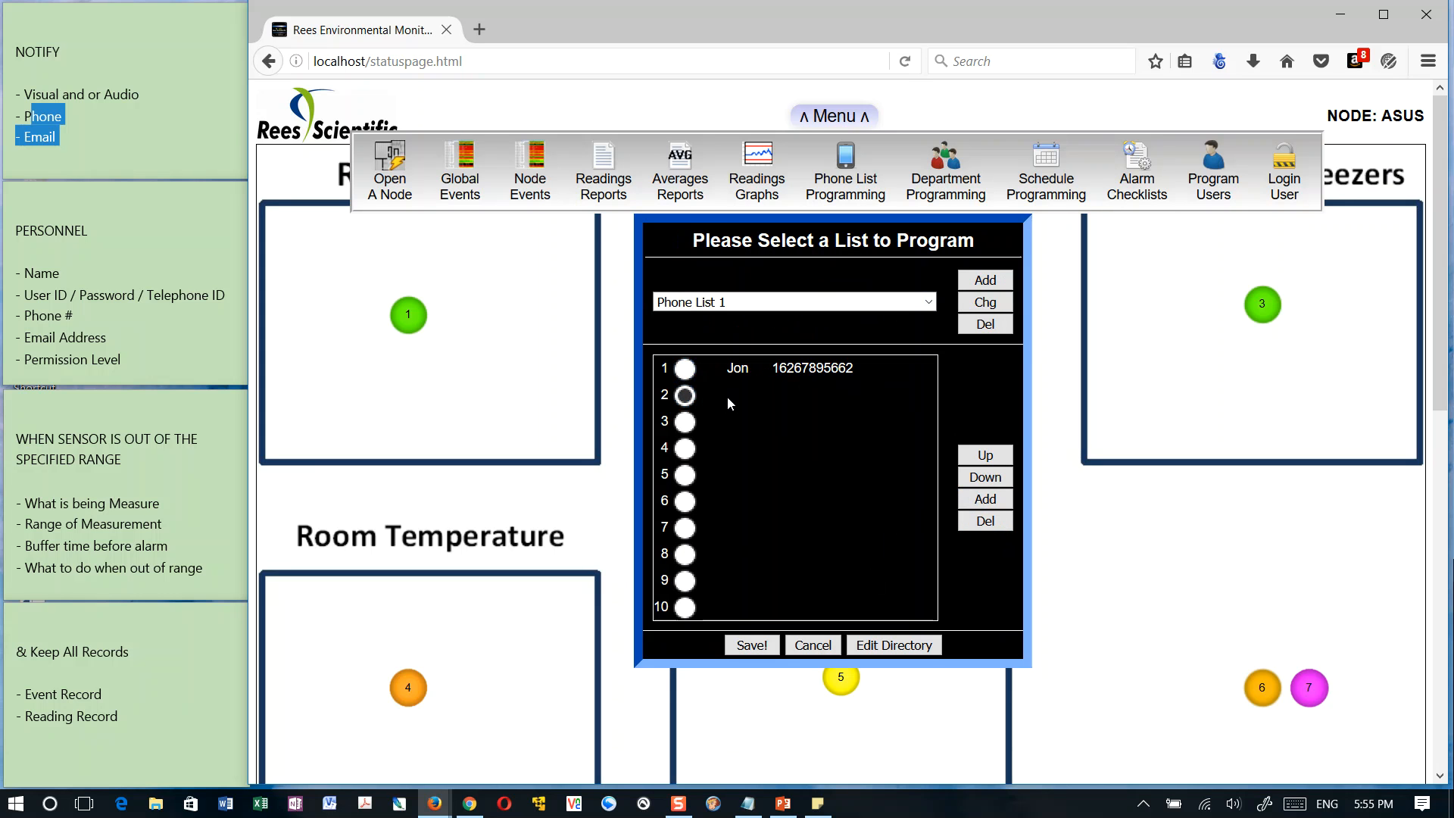
{"action": "left_click", "coordinate": [930, 301]}
{"action": "left_click", "coordinate": [740, 340]}
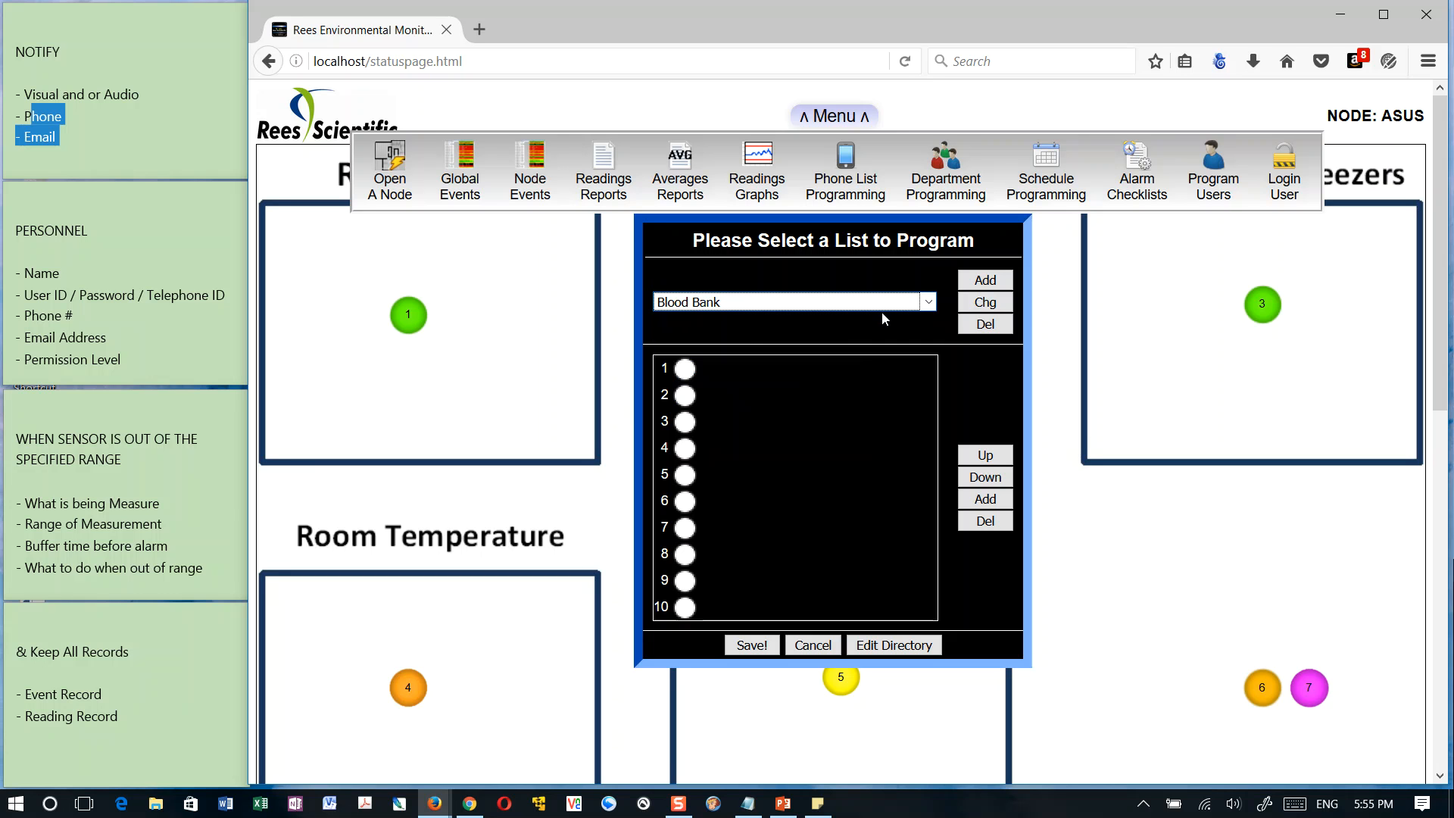
{"action": "left_click", "coordinate": [685, 369]}
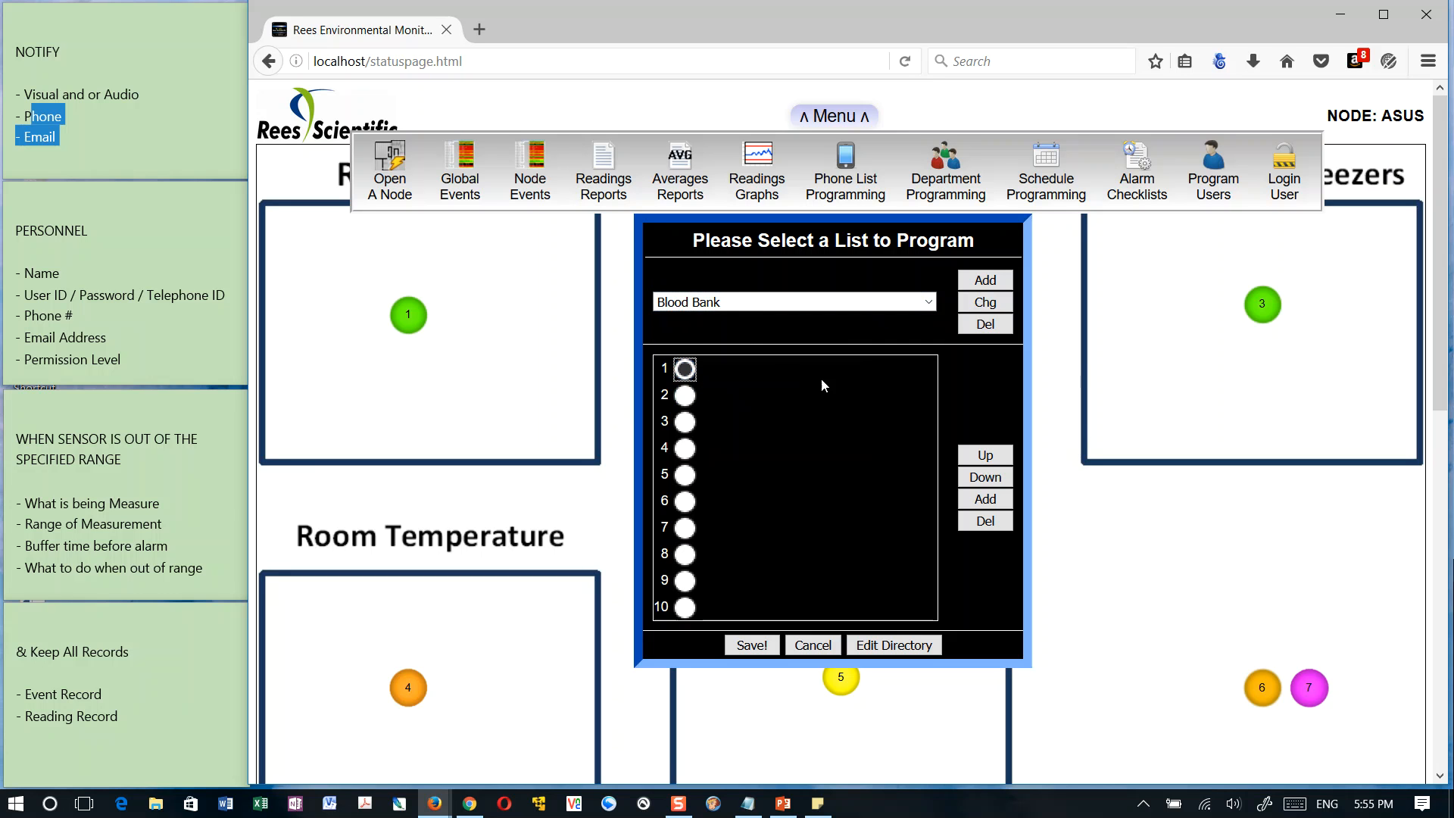
{"action": "left_click", "coordinate": [996, 500]}
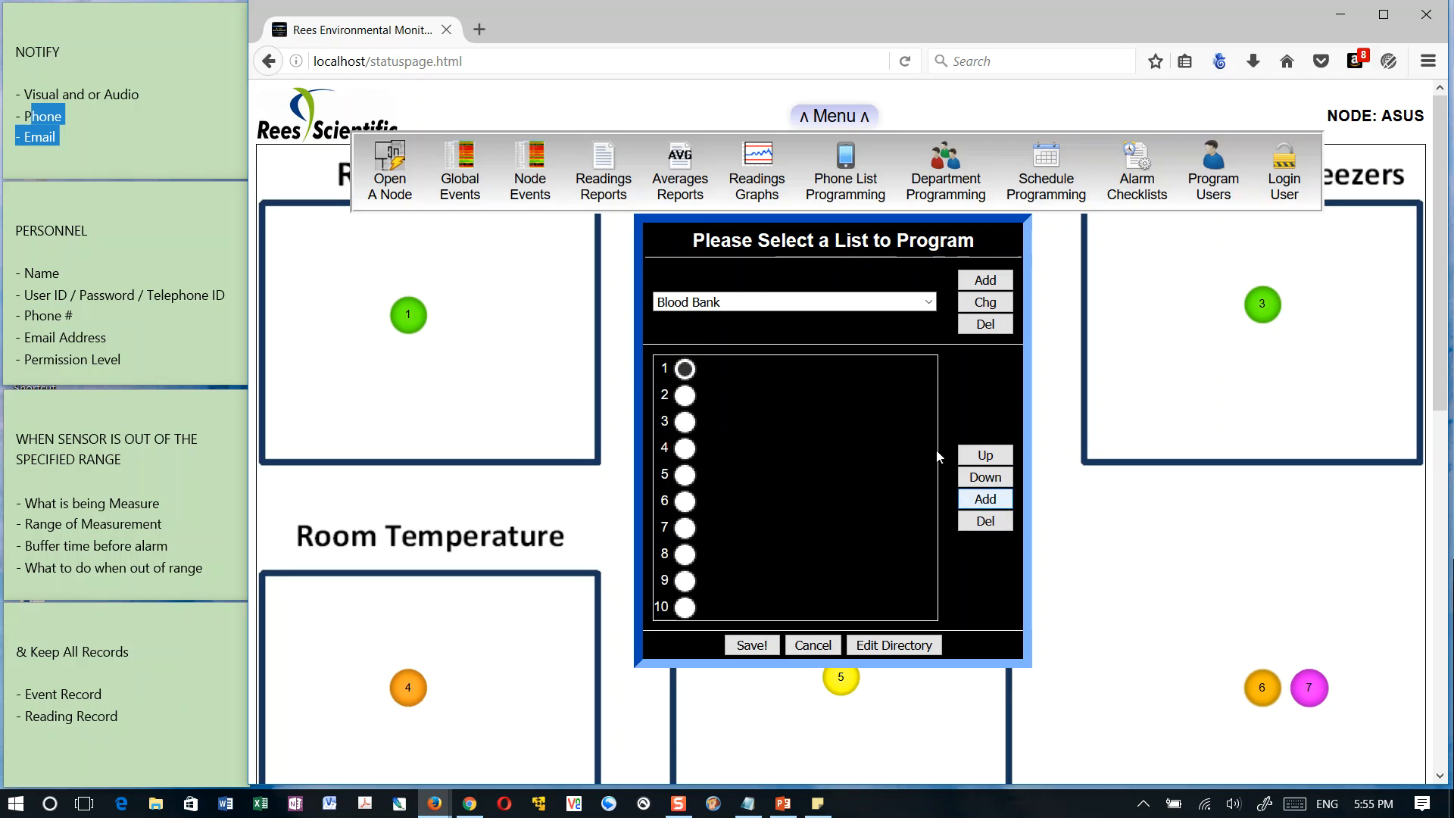
{"action": "left_click", "coordinate": [992, 506]}
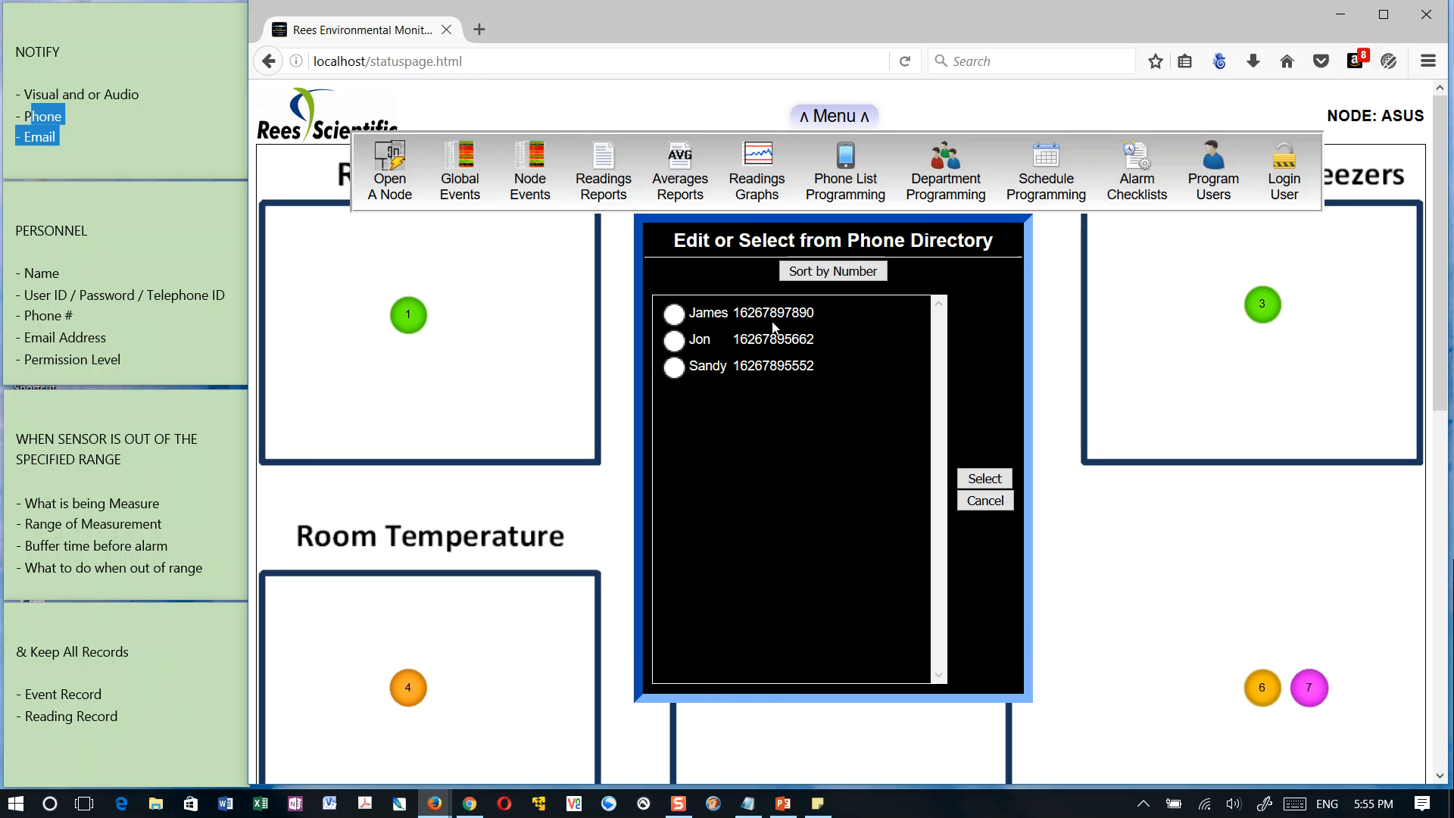
{"action": "left_click", "coordinate": [675, 314]}
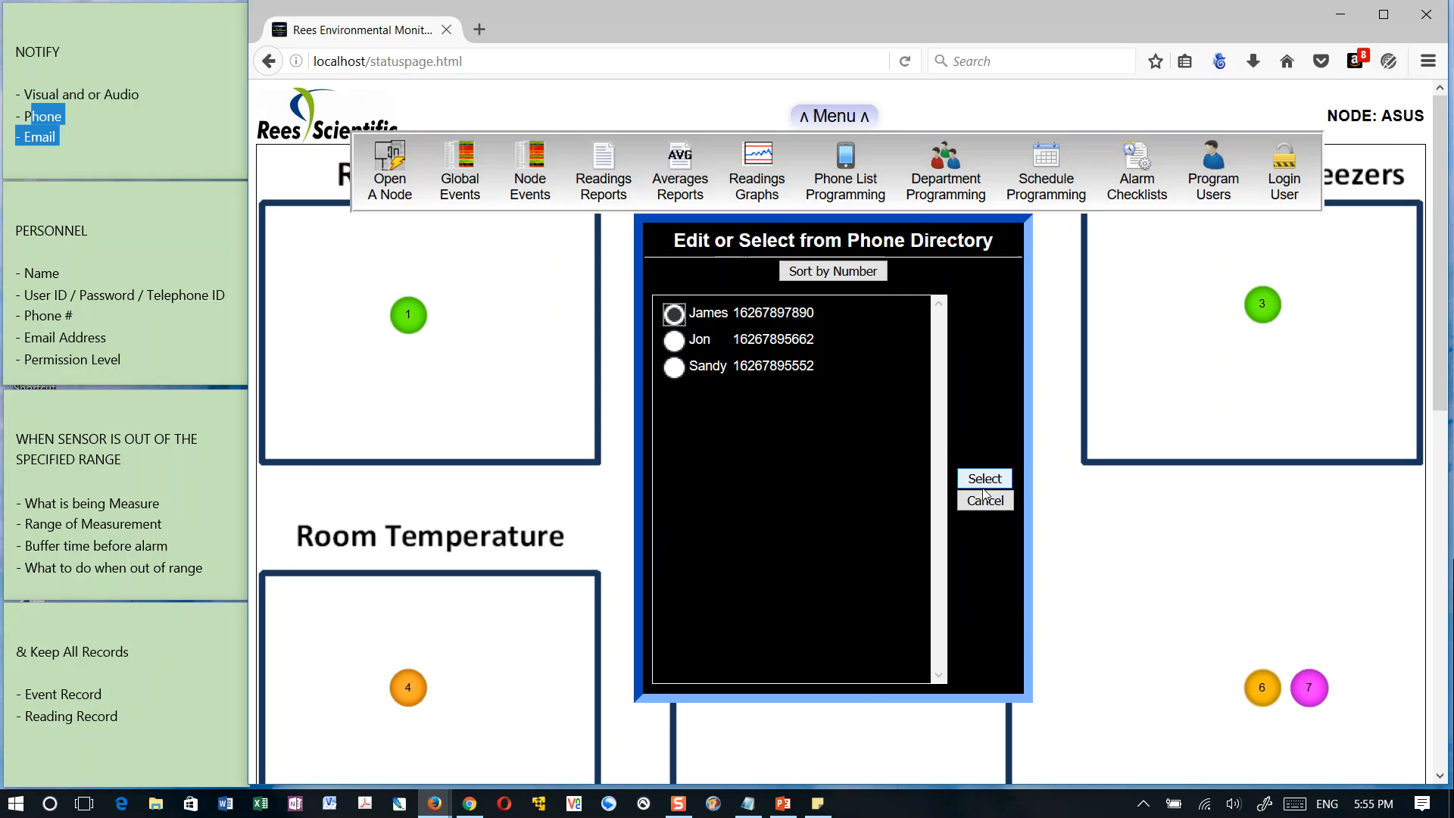
{"action": "left_click", "coordinate": [983, 477]}
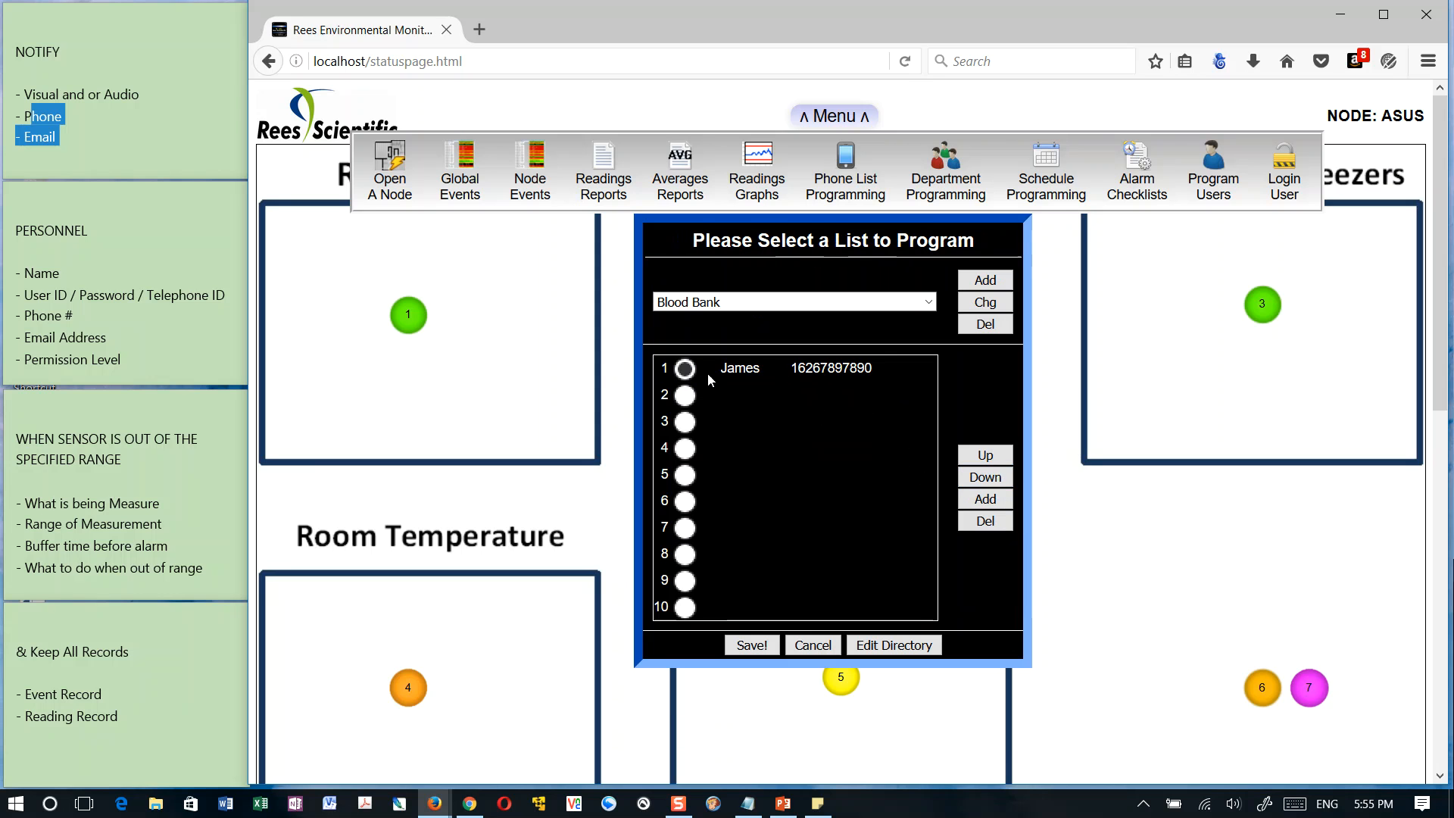
Put the third directory contact in position 2 and the second directory contact in position 3 of the Blood Bank list, and save it
{"action": "left_click", "coordinate": [685, 395]}
{"action": "left_click", "coordinate": [988, 501]}
{"action": "left_click", "coordinate": [674, 367]}
{"action": "left_click", "coordinate": [969, 477]}
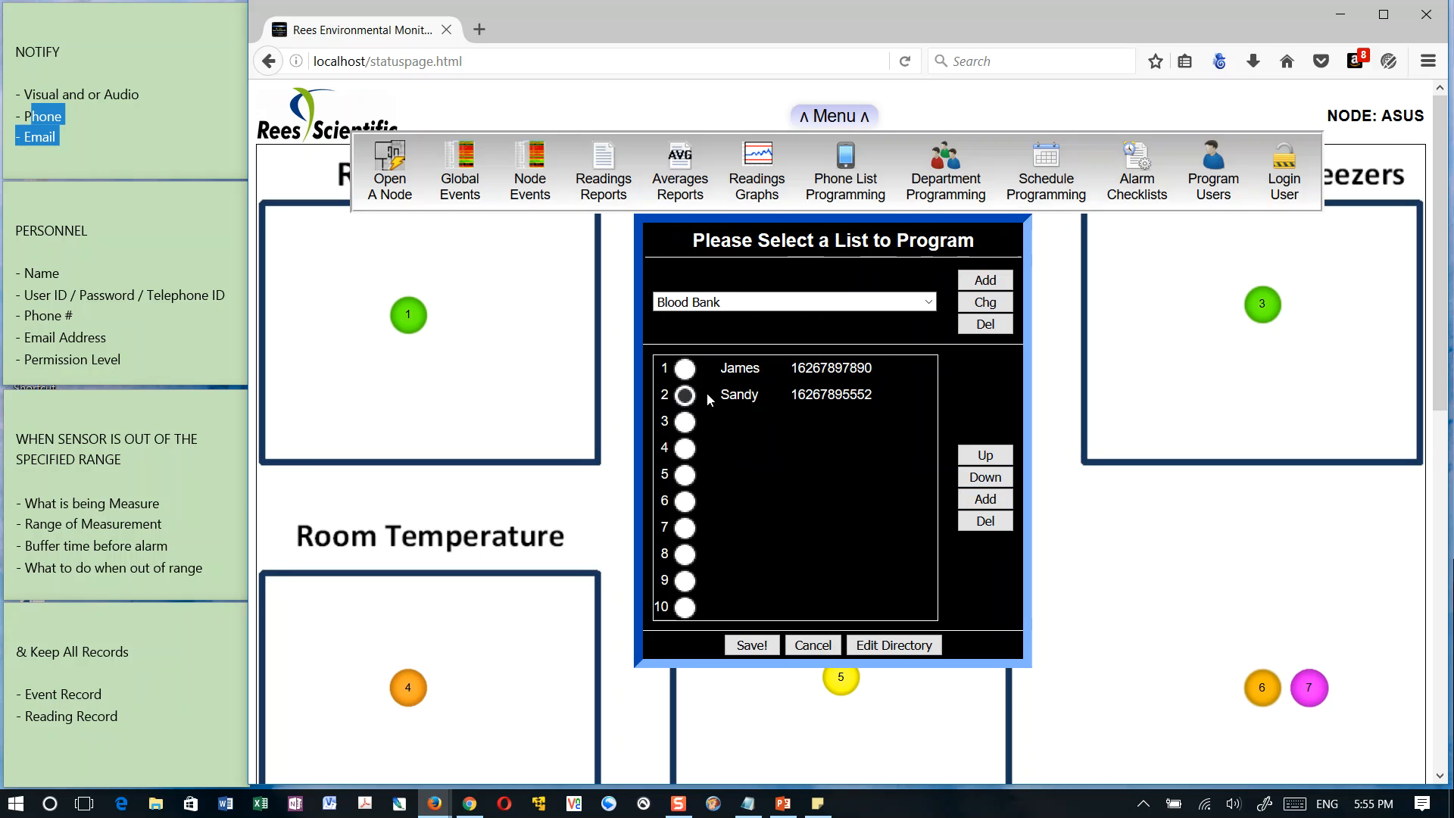
{"action": "left_click", "coordinate": [687, 422]}
{"action": "left_click", "coordinate": [985, 498]}
{"action": "left_click", "coordinate": [675, 341]}
{"action": "left_click", "coordinate": [986, 485]}
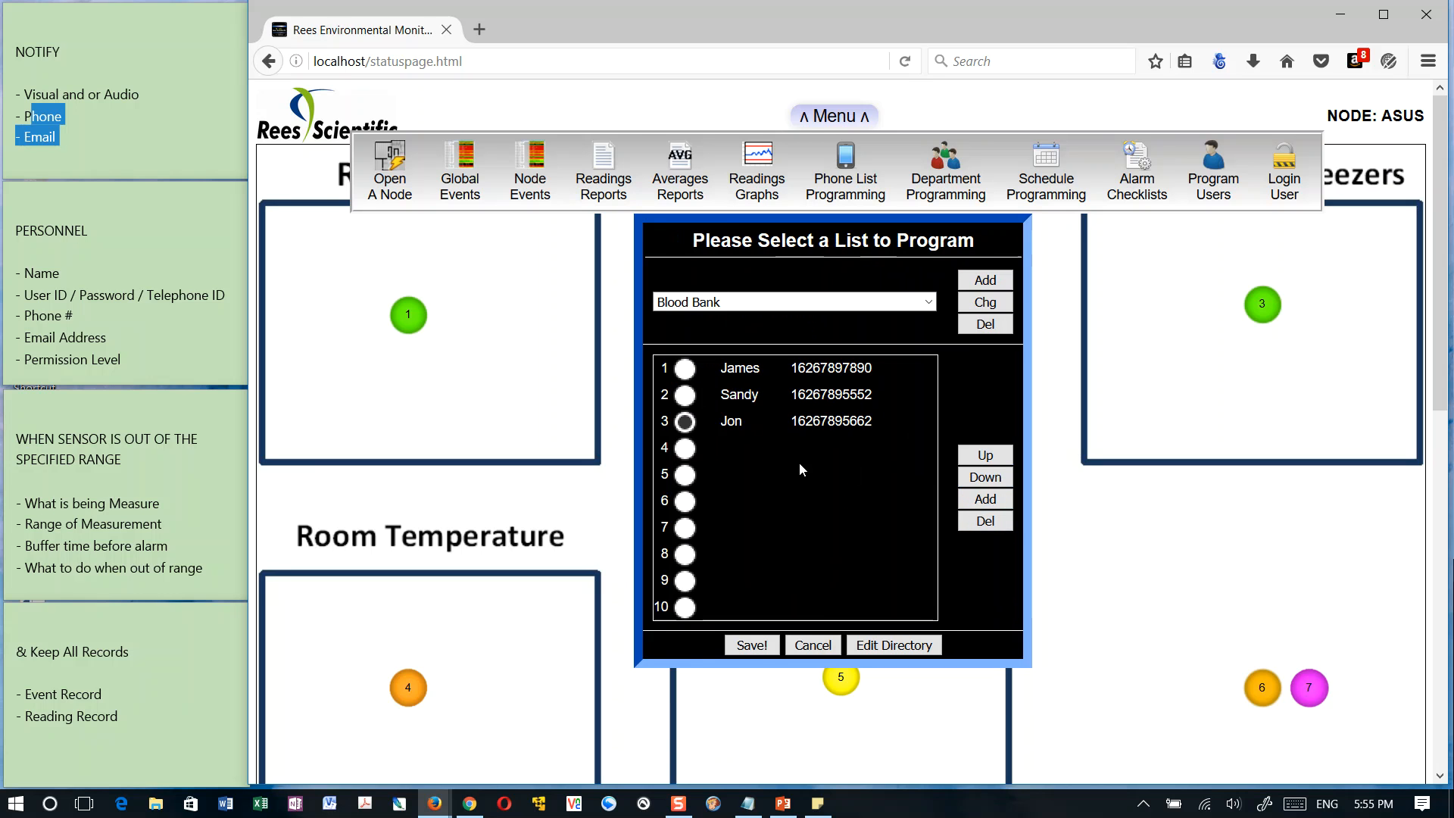
{"action": "left_click", "coordinate": [752, 644]}
{"action": "left_click", "coordinate": [890, 222]}
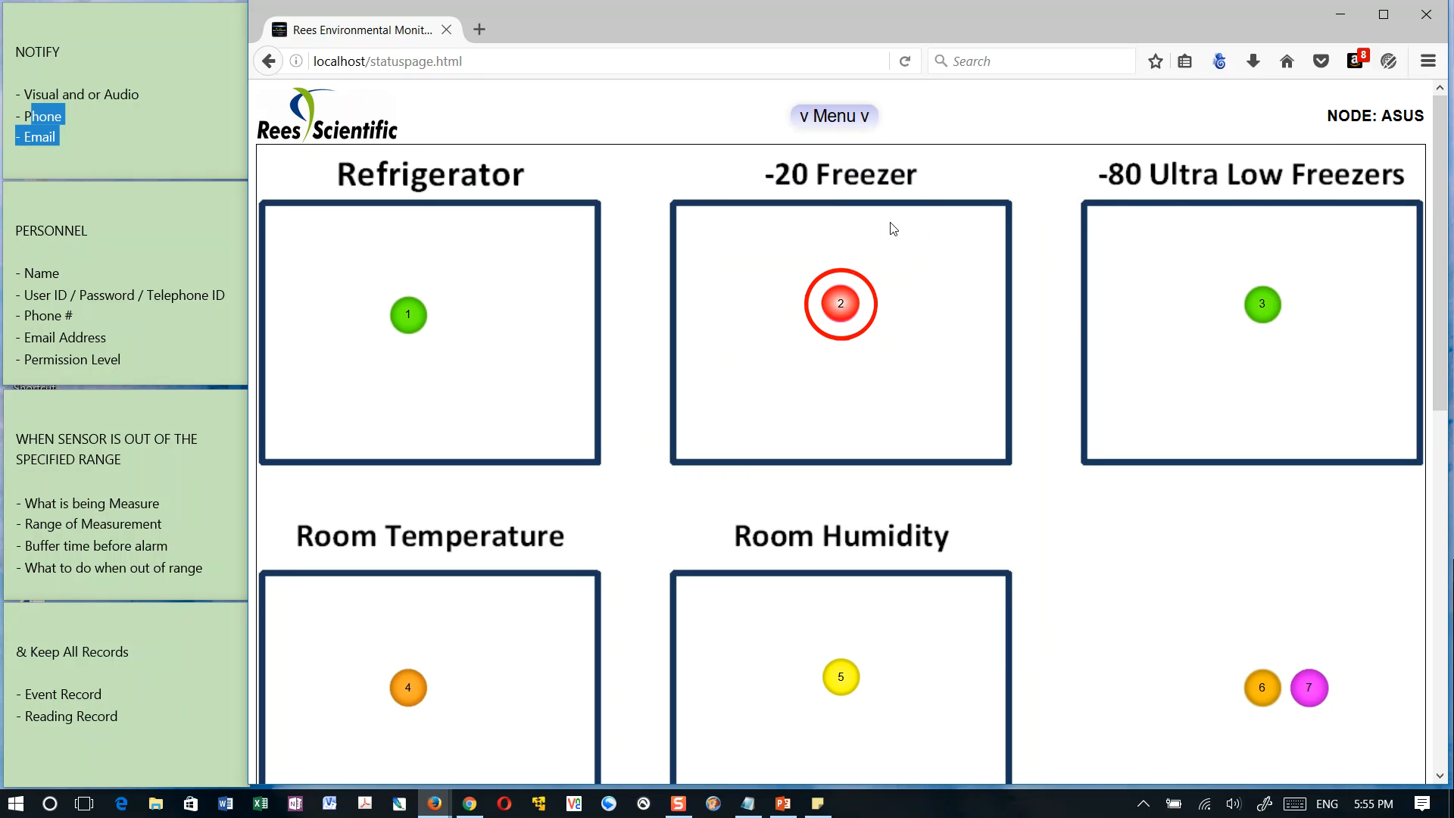
Check the Refrigerator sensor's details and available actions, and look over the main menu options
{"action": "left_click", "coordinate": [411, 313]}
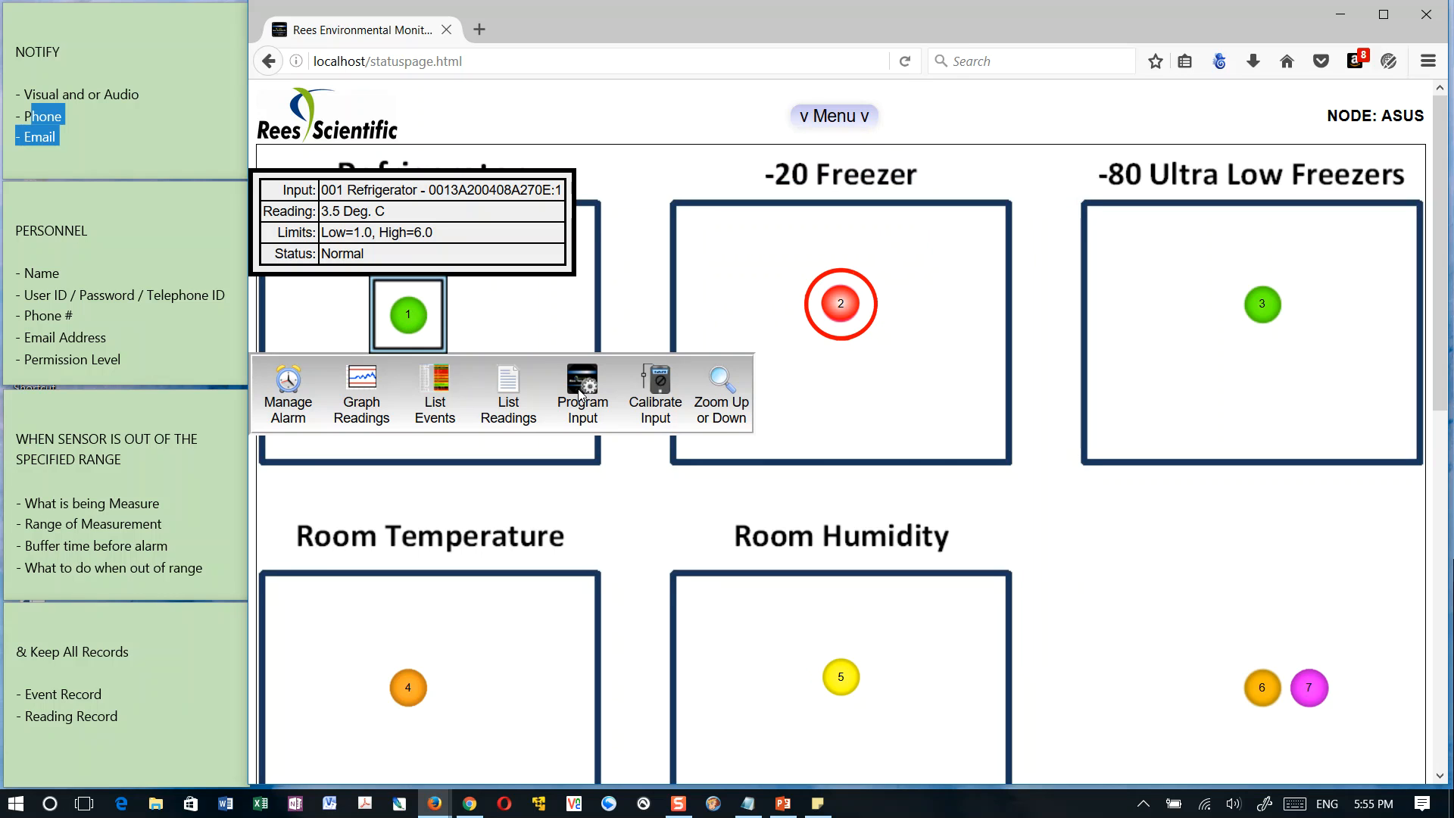
{"action": "left_click", "coordinate": [594, 330]}
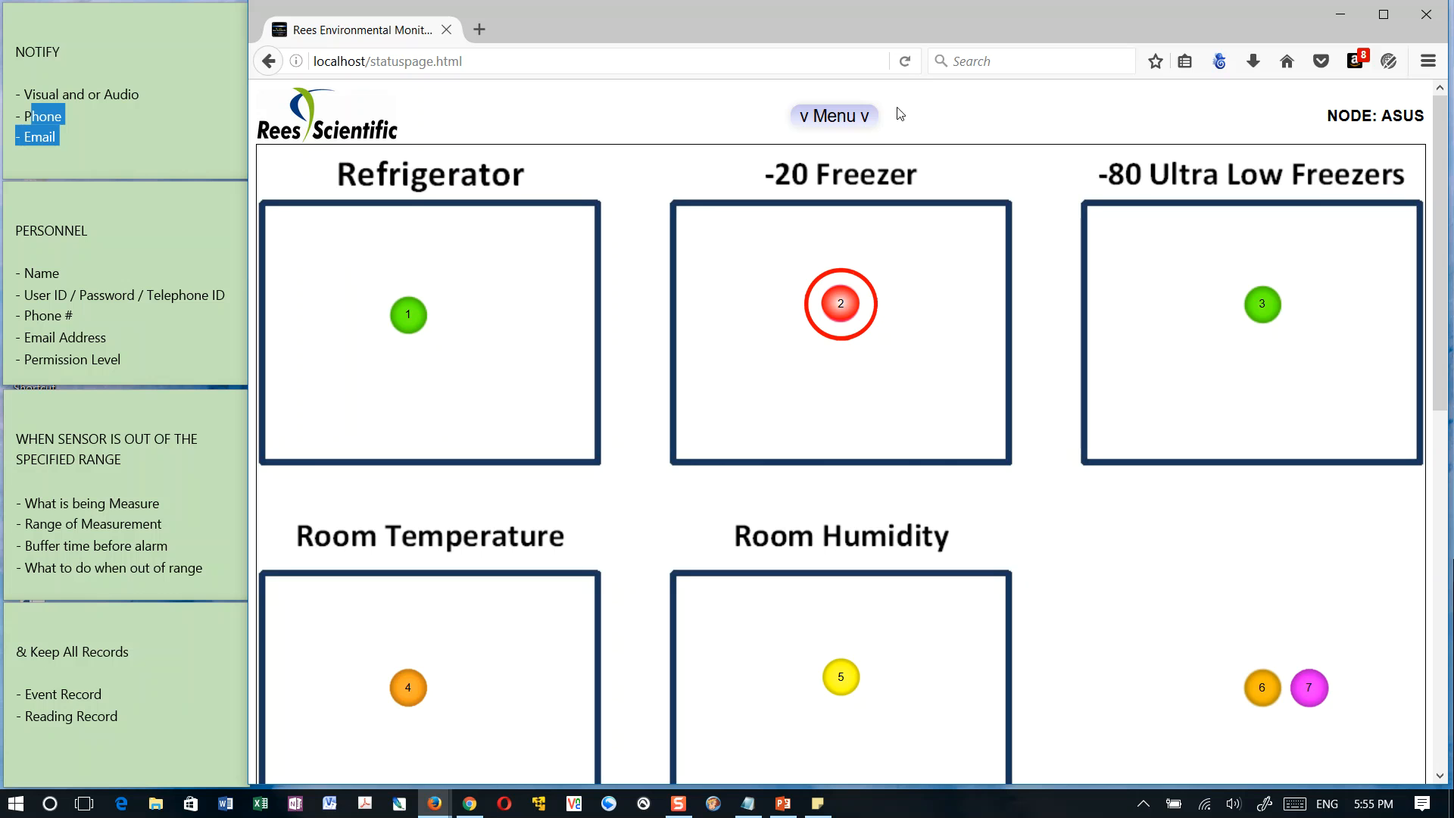
{"action": "left_click", "coordinate": [834, 116]}
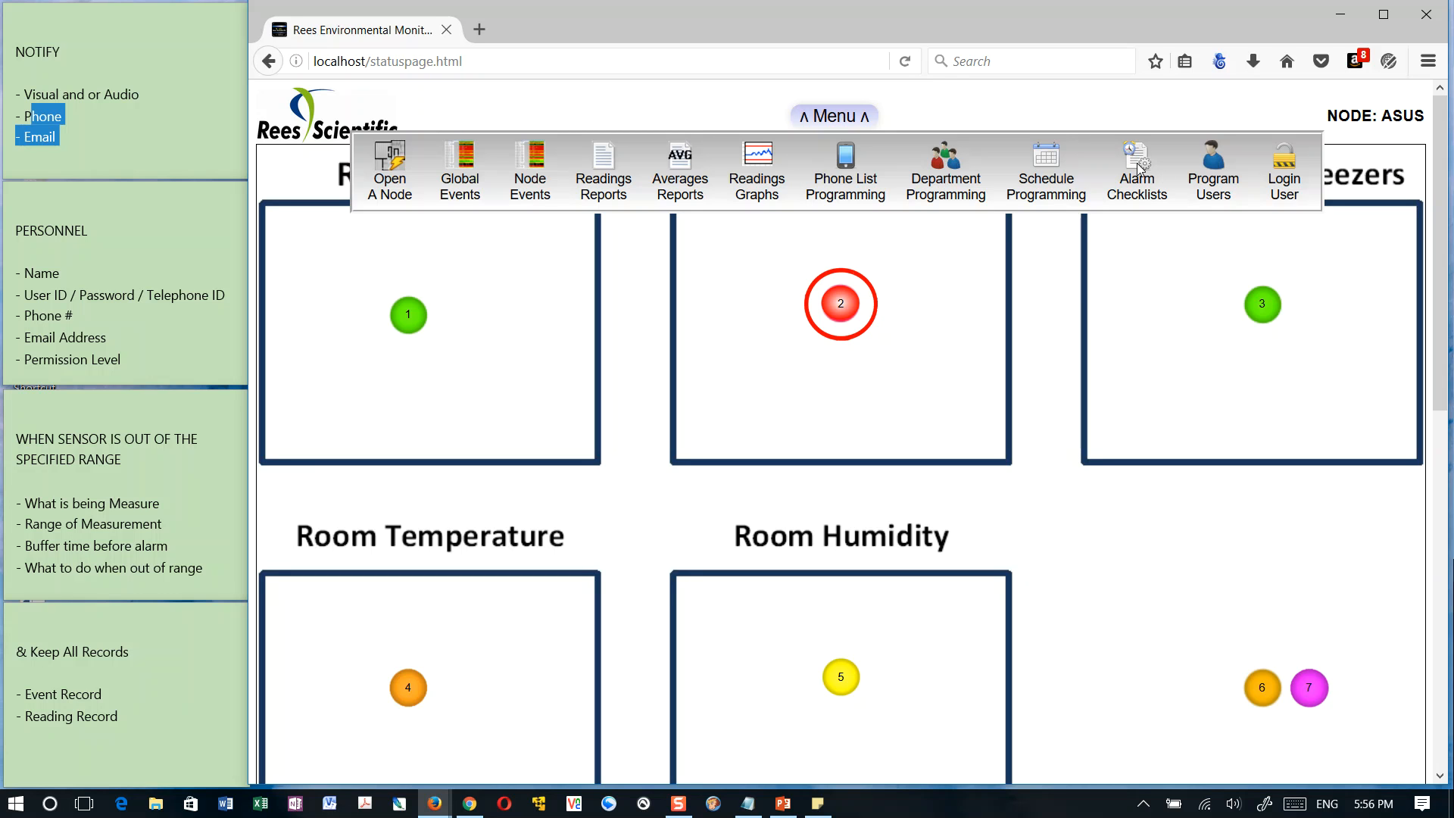
Start a 15-minute inhibit on the -20 Freezer sensor to view its alarm comment checklist, and cancel it
{"action": "left_click", "coordinate": [847, 303]}
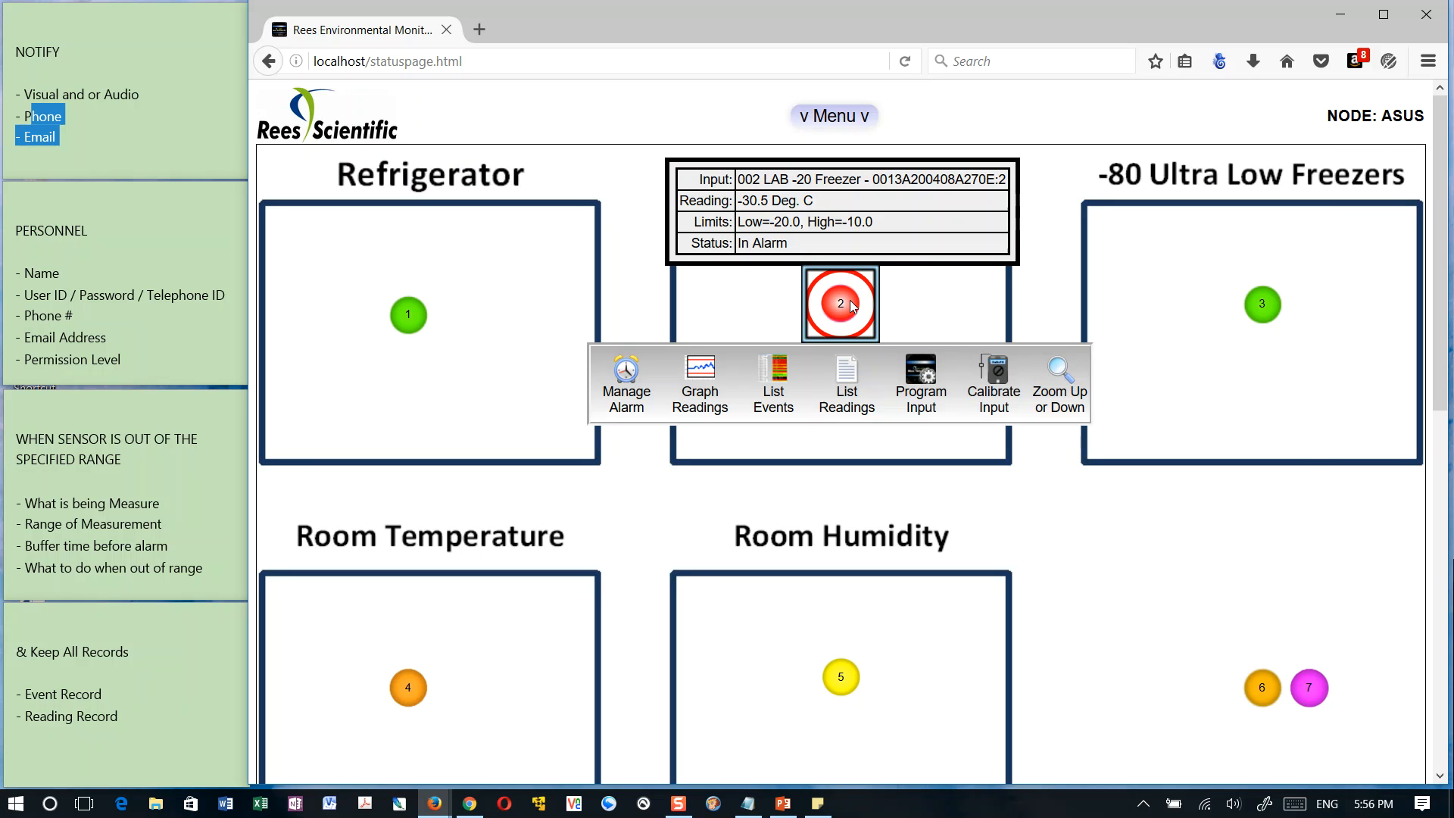
{"action": "left_click", "coordinate": [626, 370]}
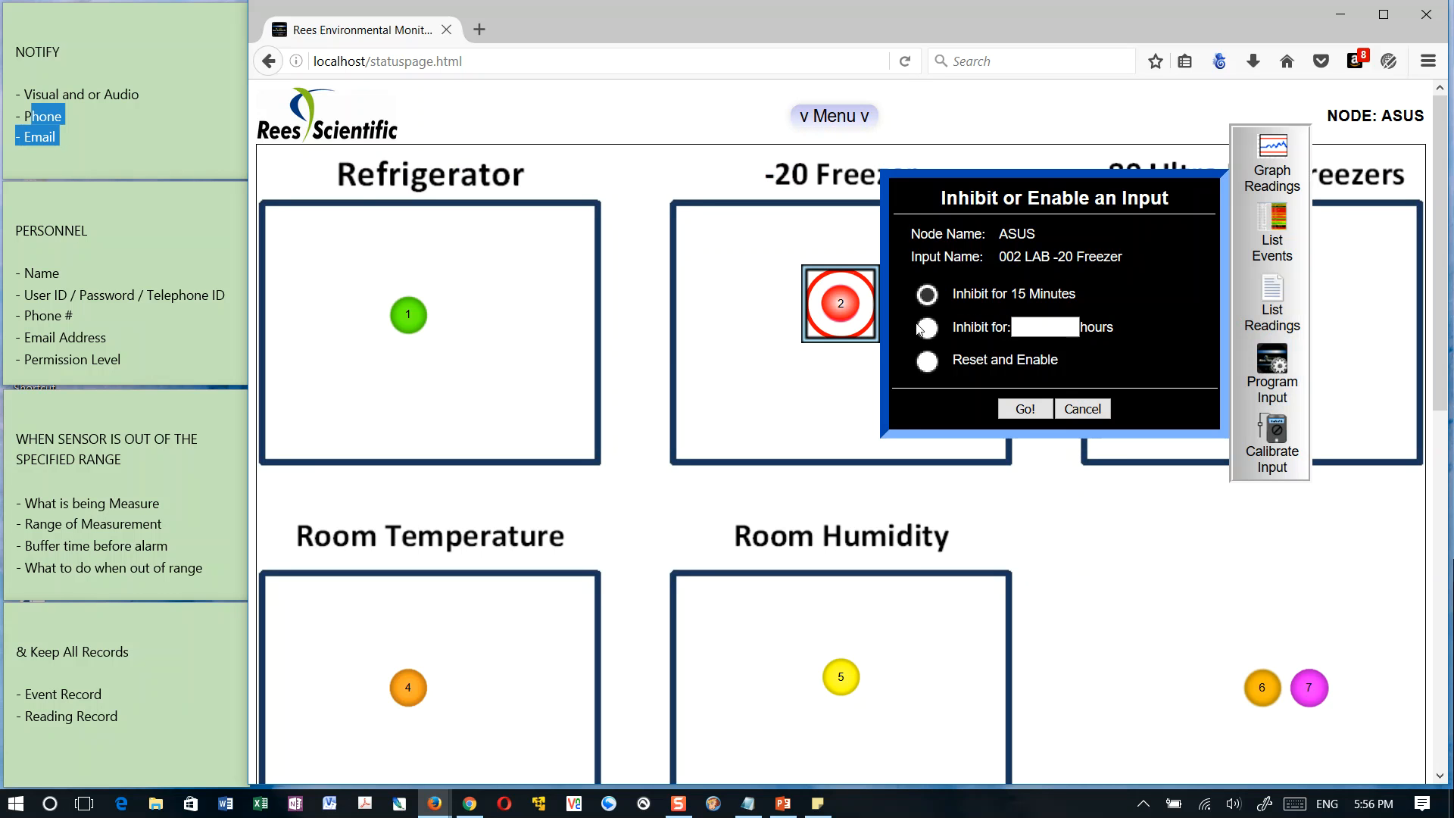
{"action": "left_click", "coordinate": [1027, 409]}
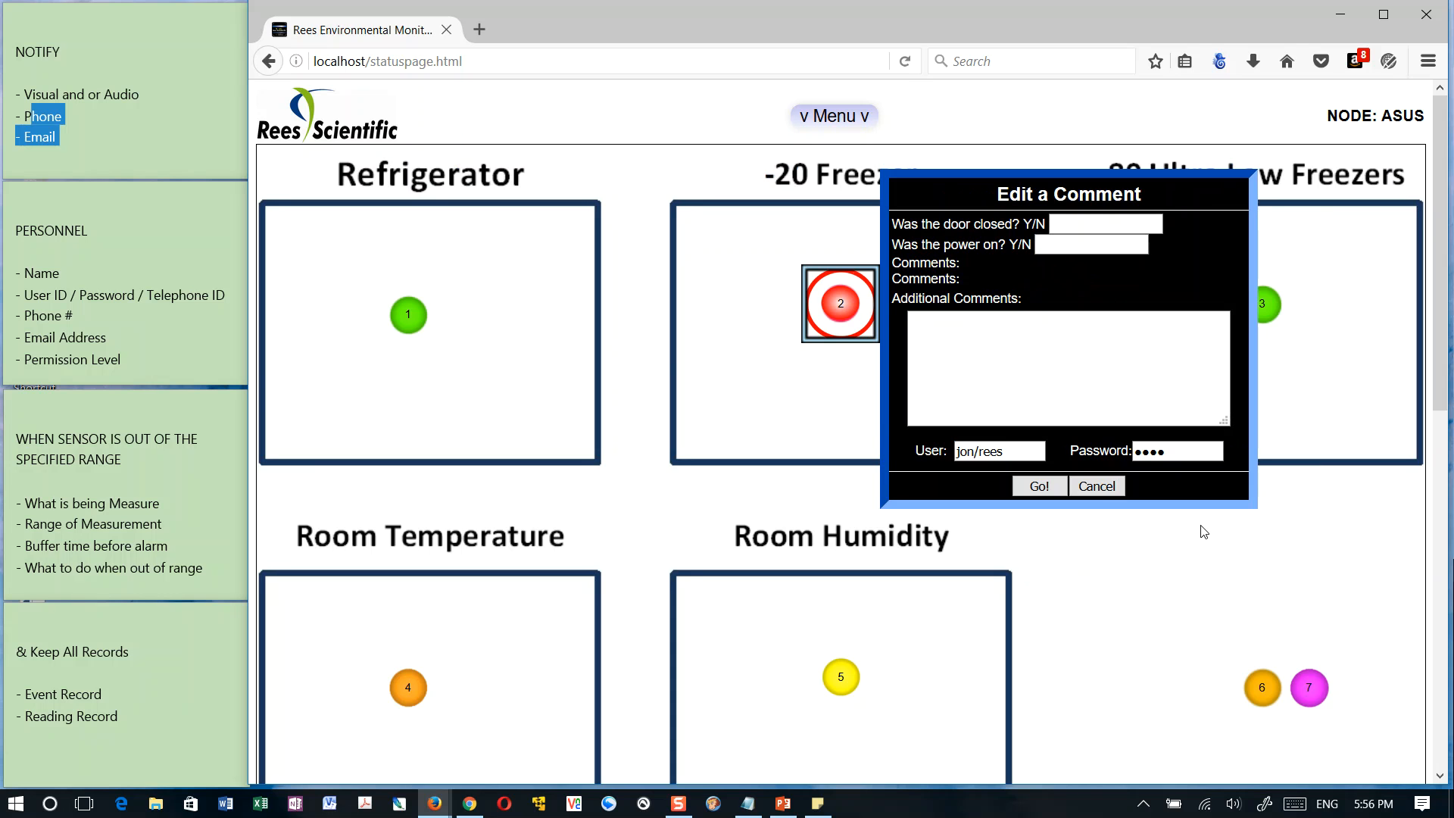
{"action": "left_click", "coordinate": [1108, 486]}
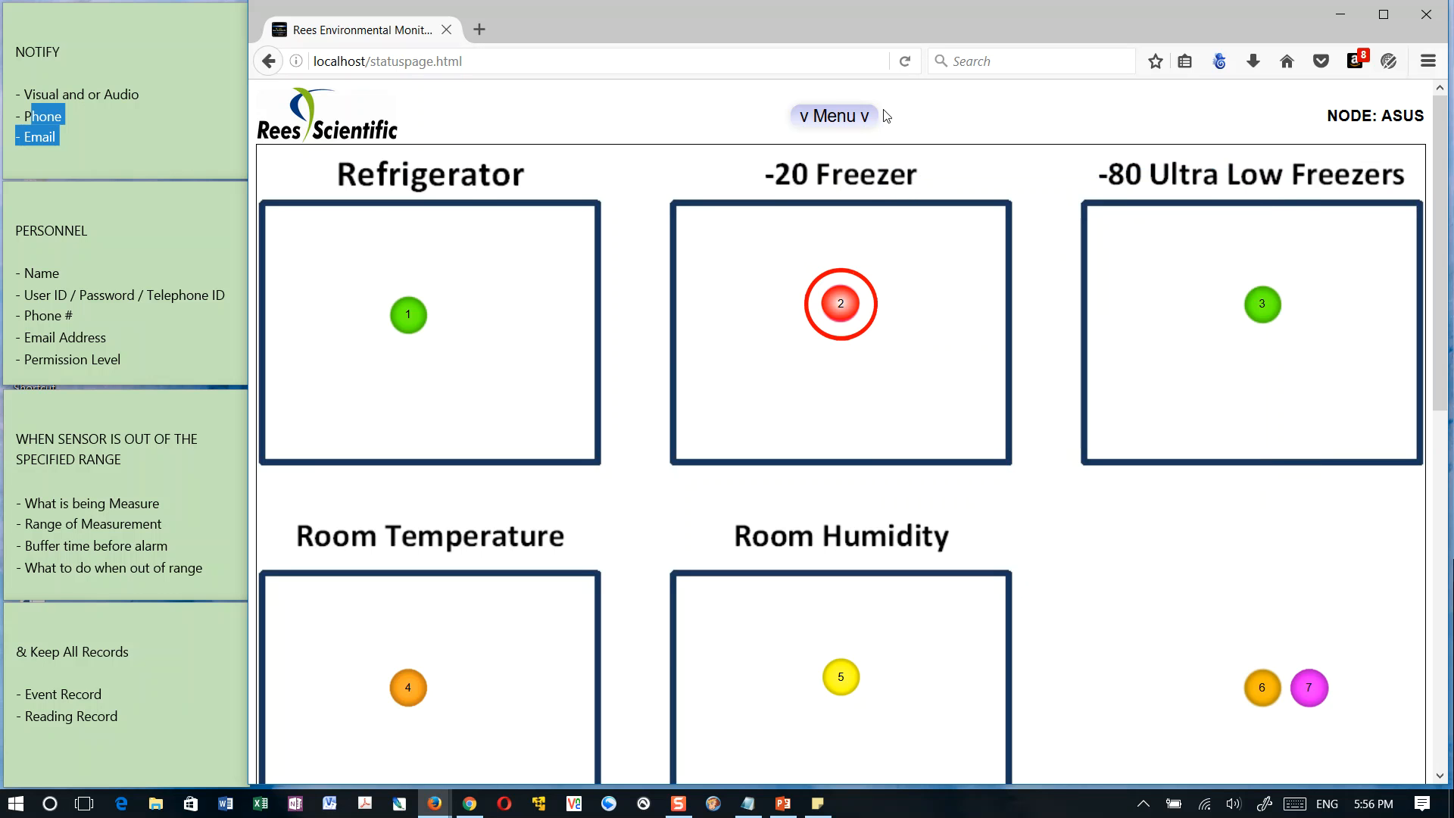
Add an alarm handling instruction list named Freezer in the Alarm Checklists and save the name
{"action": "left_click", "coordinate": [854, 117]}
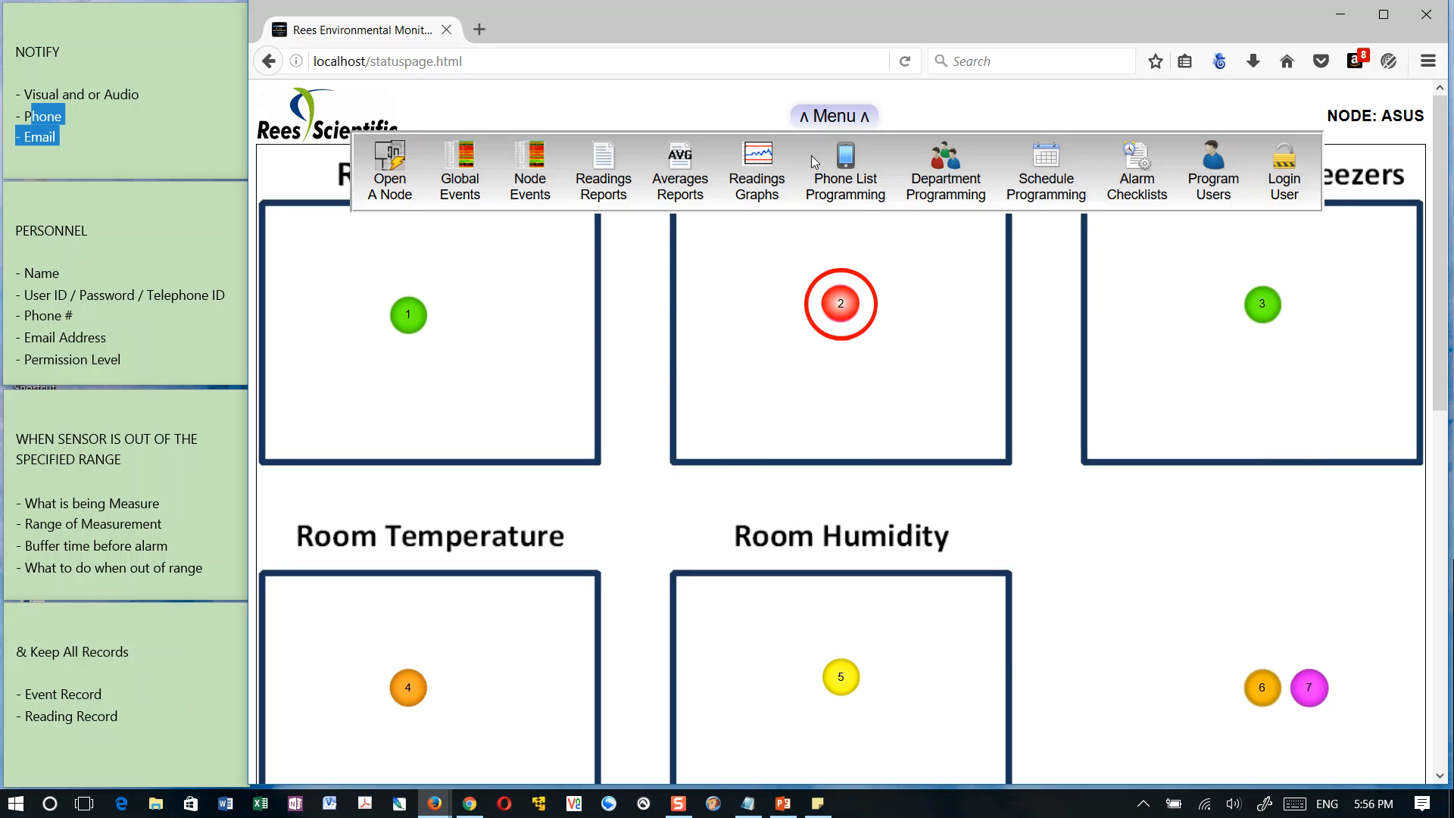
{"action": "left_click", "coordinate": [1137, 167]}
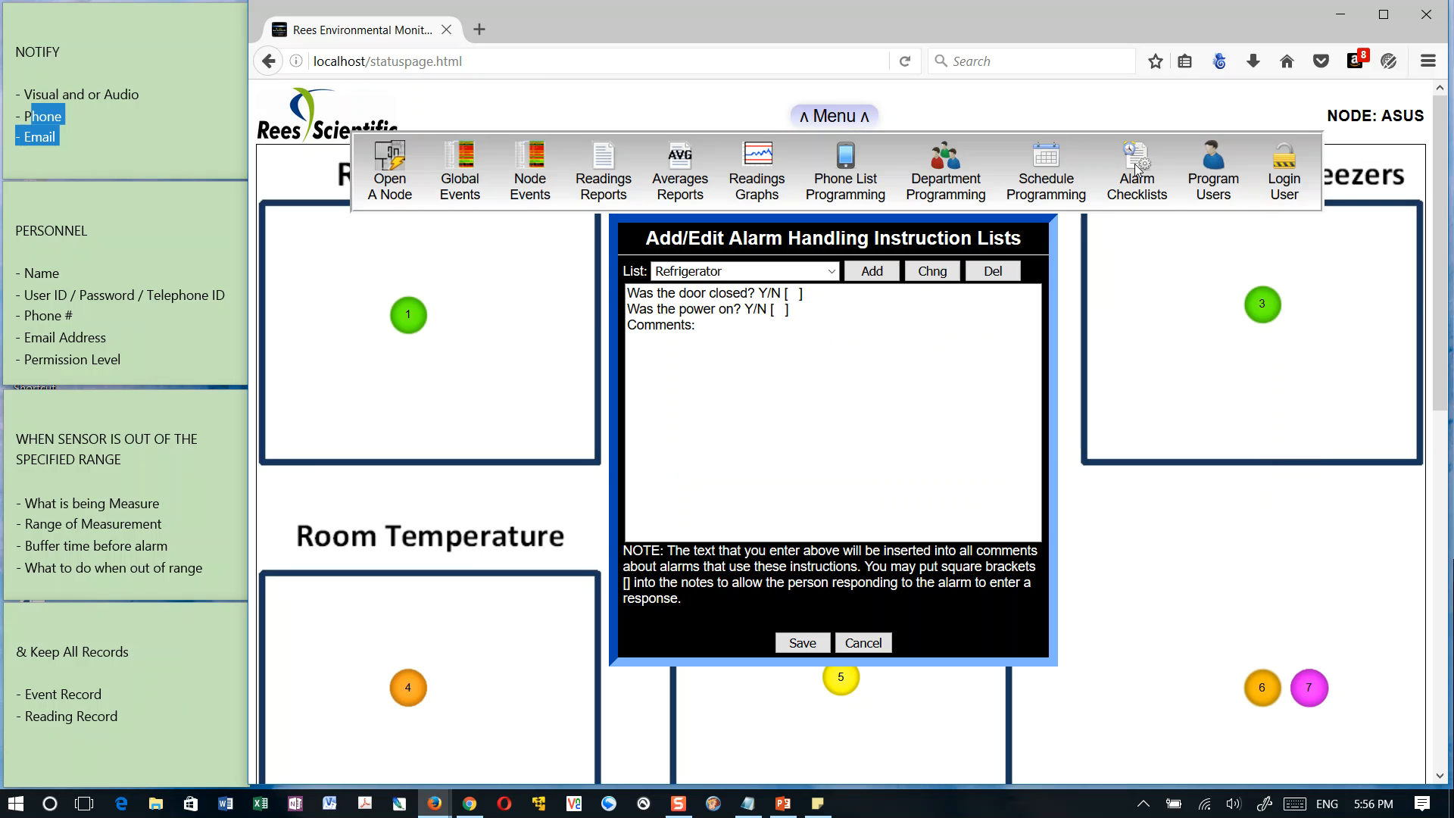
{"action": "left_click", "coordinate": [832, 272]}
{"action": "left_click", "coordinate": [833, 272]}
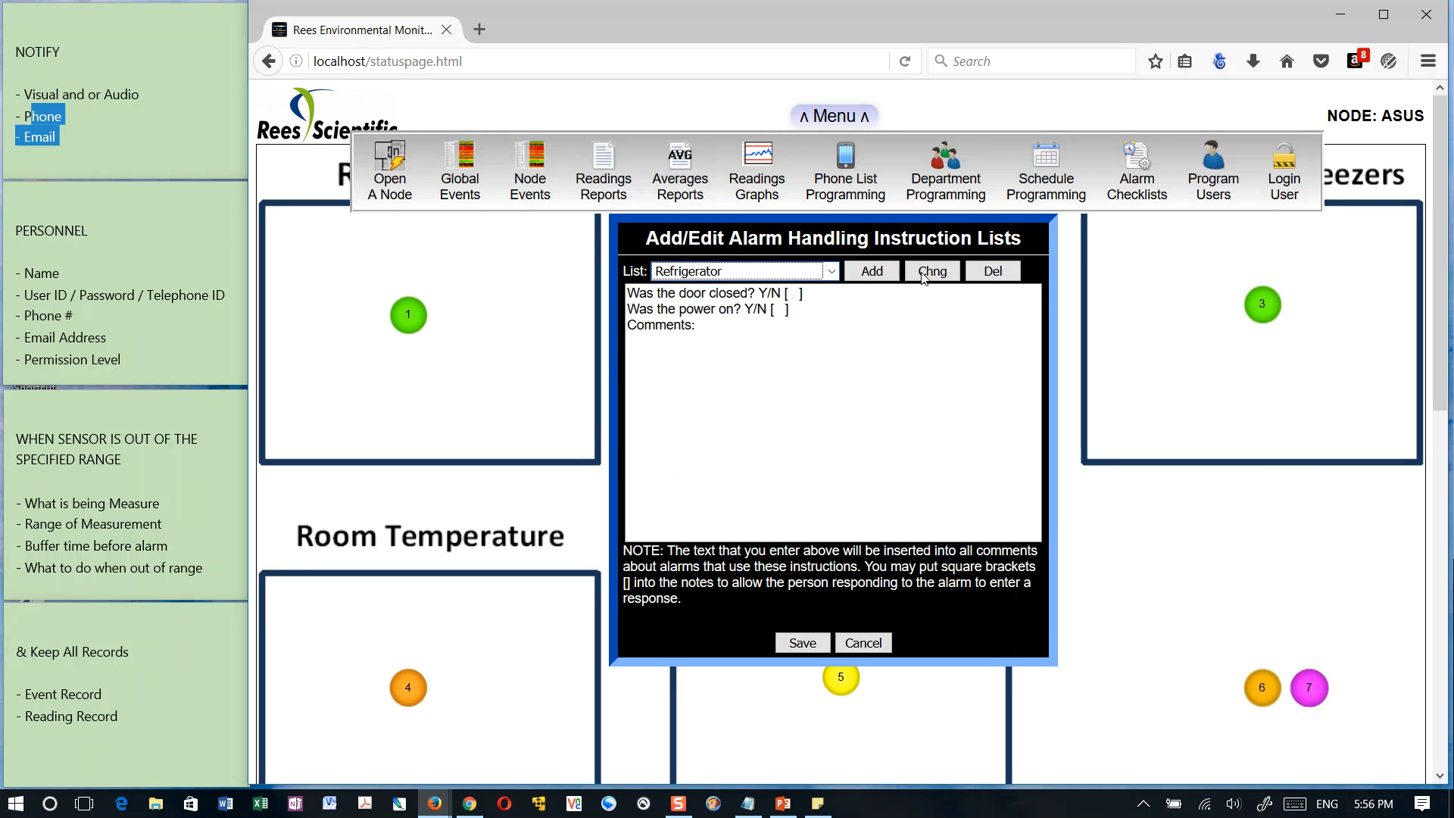
{"action": "left_click", "coordinate": [881, 279]}
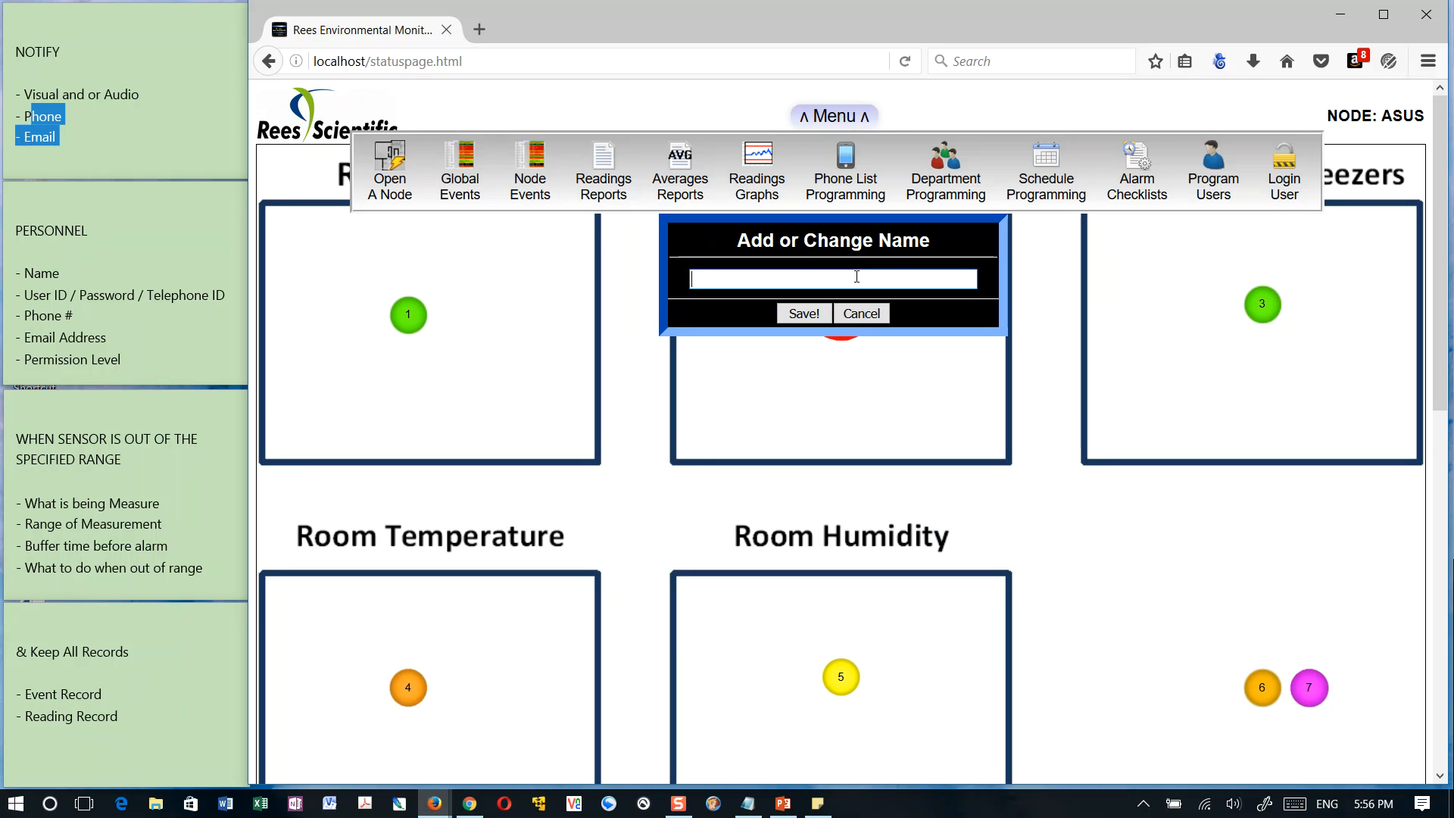
{"action": "type", "text": "Freezer"}
{"action": "left_click", "coordinate": [804, 314]}
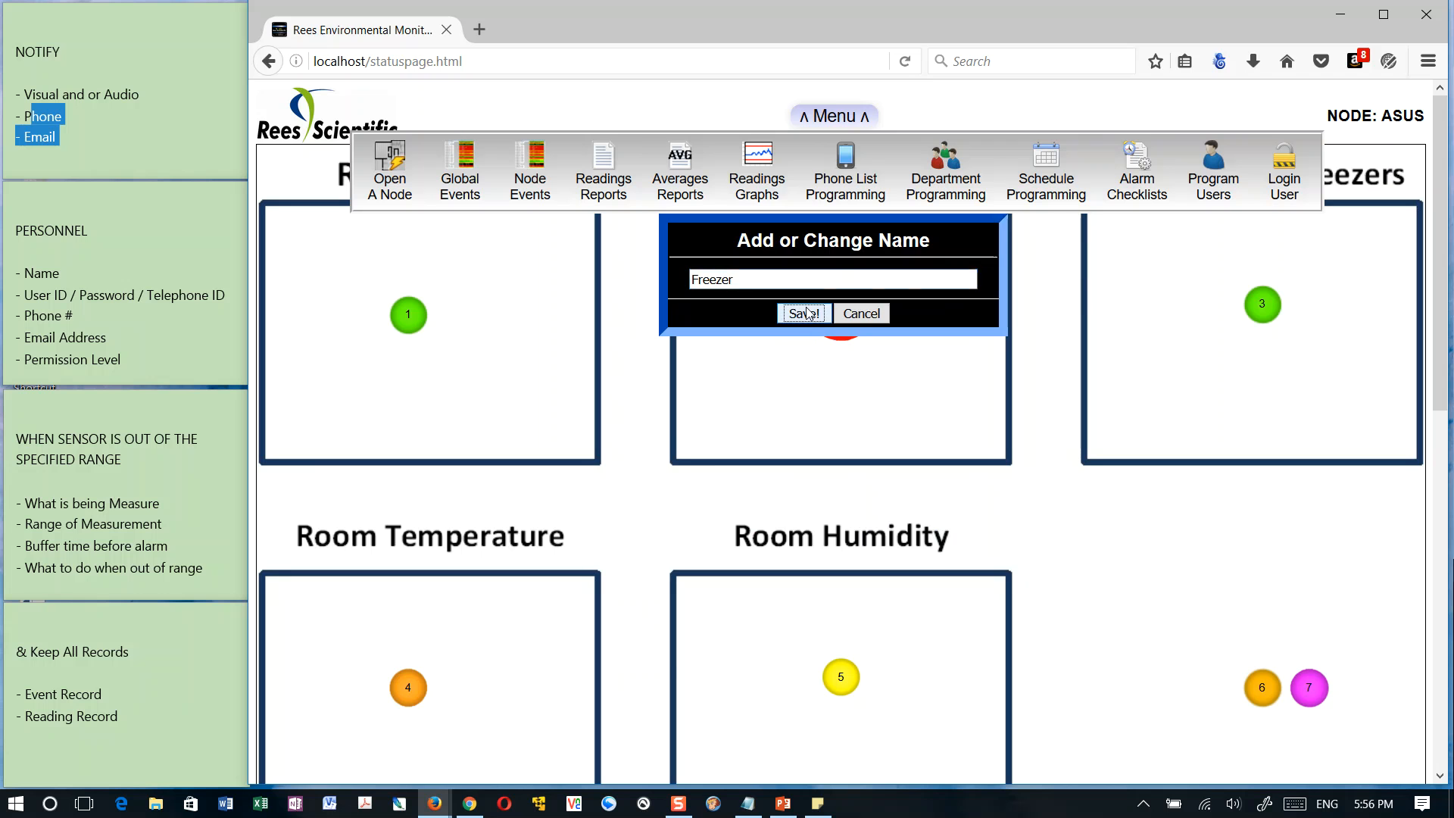
{"action": "left_click", "coordinate": [888, 222]}
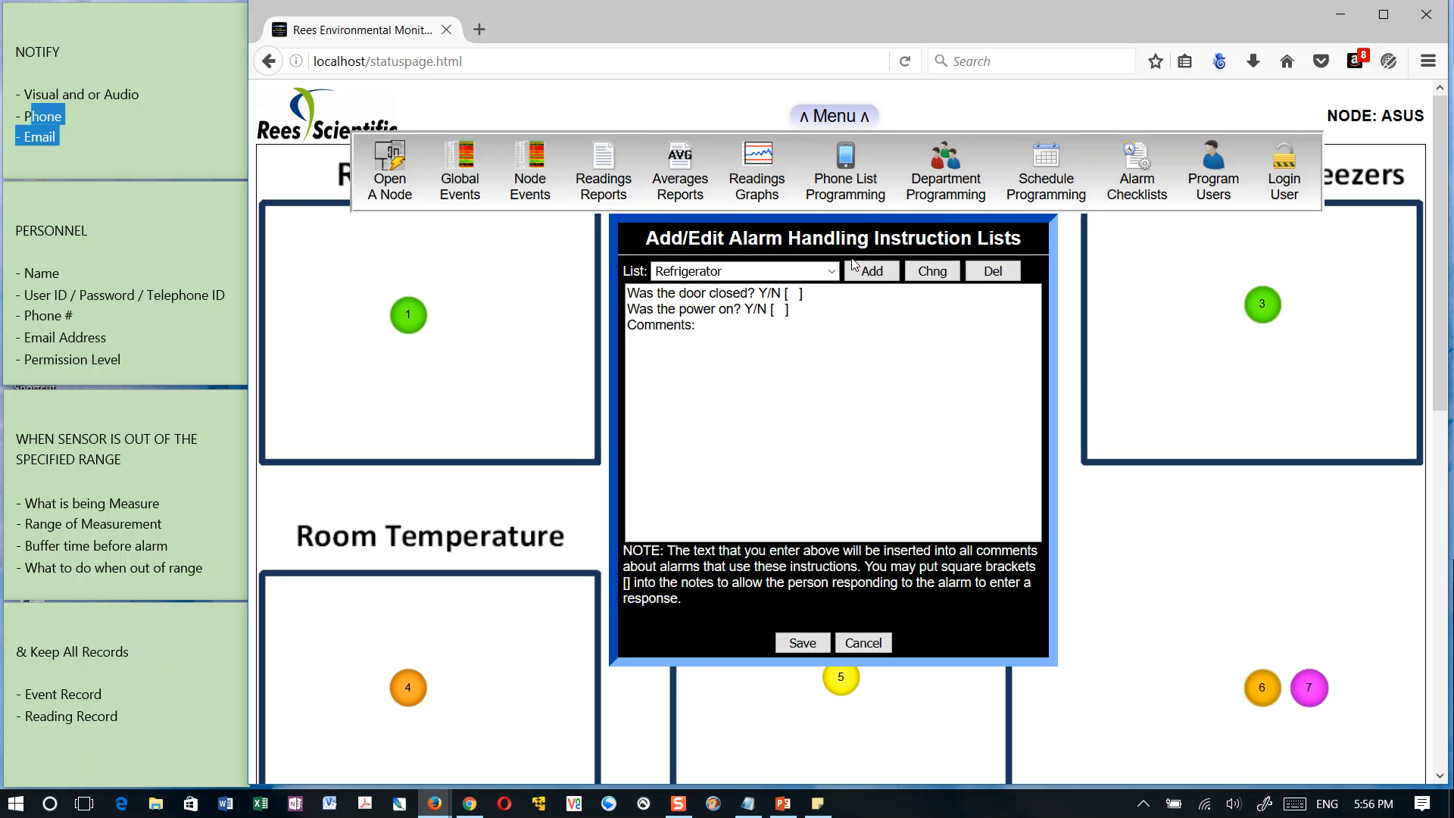
Choose the Freezer instruction list and enter the question "Was the Power on? Y/N [ ]" as its first line
{"action": "left_click", "coordinate": [831, 271]}
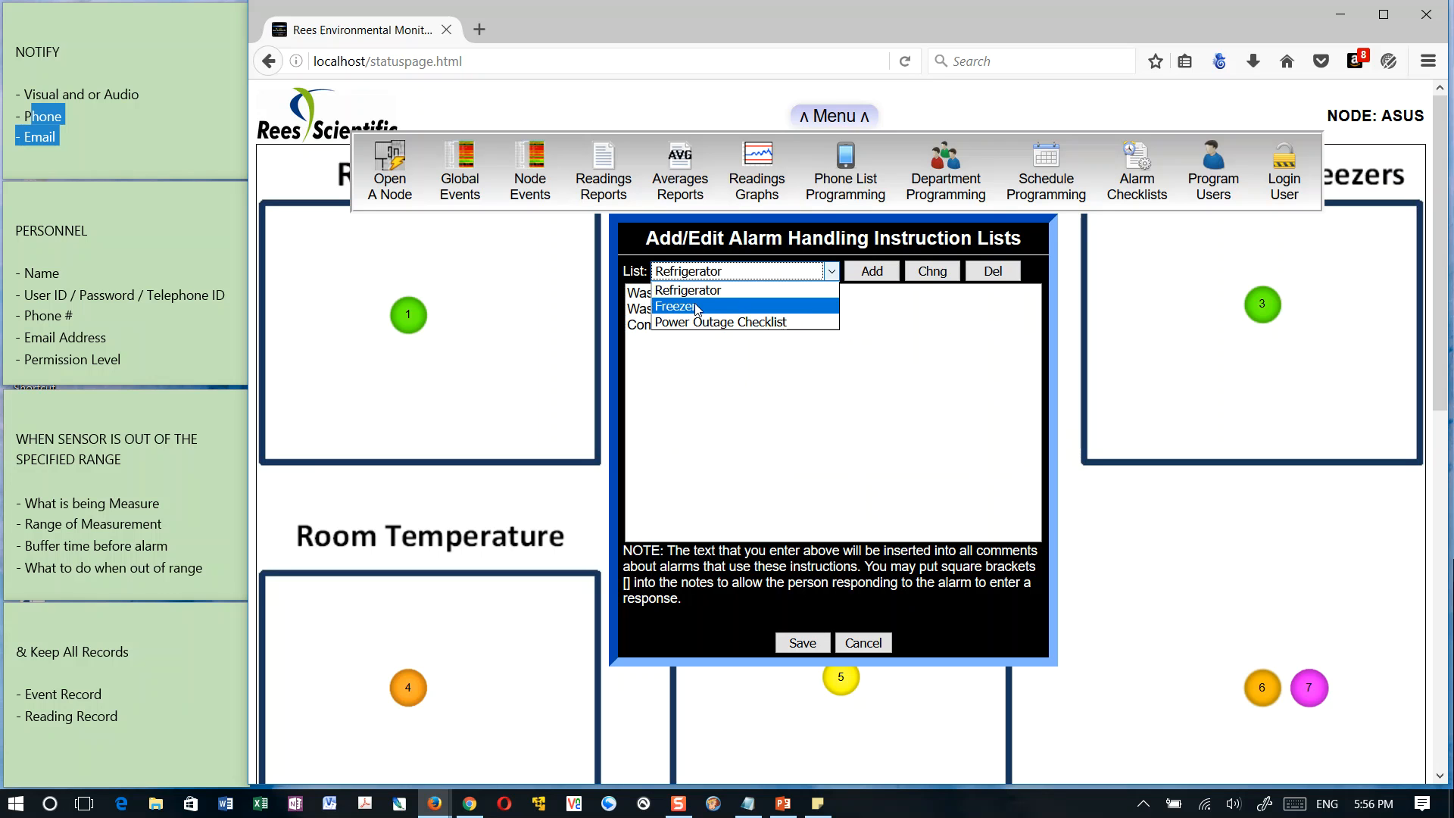
{"action": "left_click", "coordinate": [824, 304]}
{"action": "left_click", "coordinate": [721, 375]}
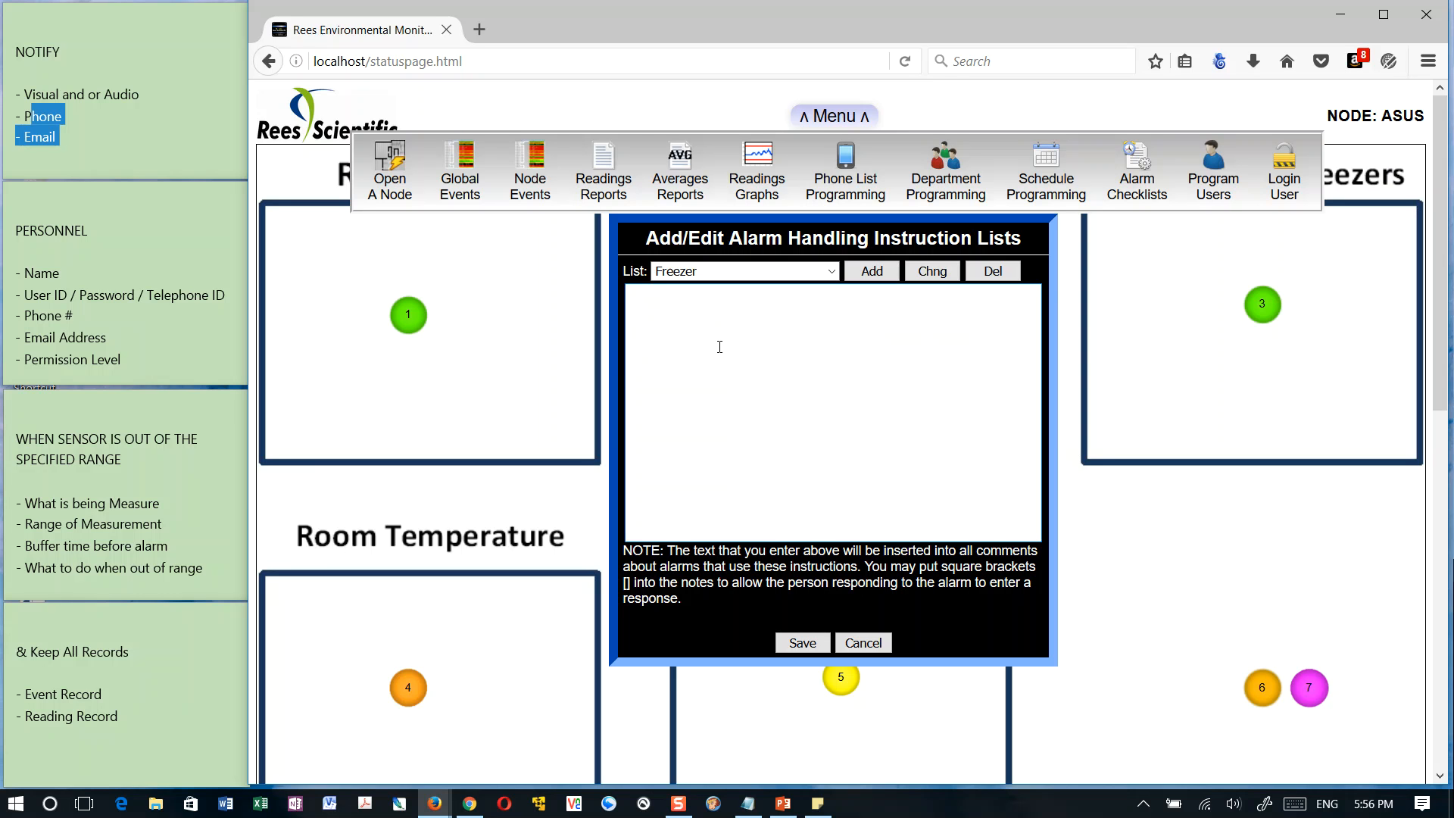
{"action": "type", "text": "Is"}
{"action": "key", "text": "BackSpace"}
{"action": "key", "text": "BackSpace"}
{"action": "key", "text": "BackSpace"}
{"action": "type", "text": "Was the Power on? Y/N ["}
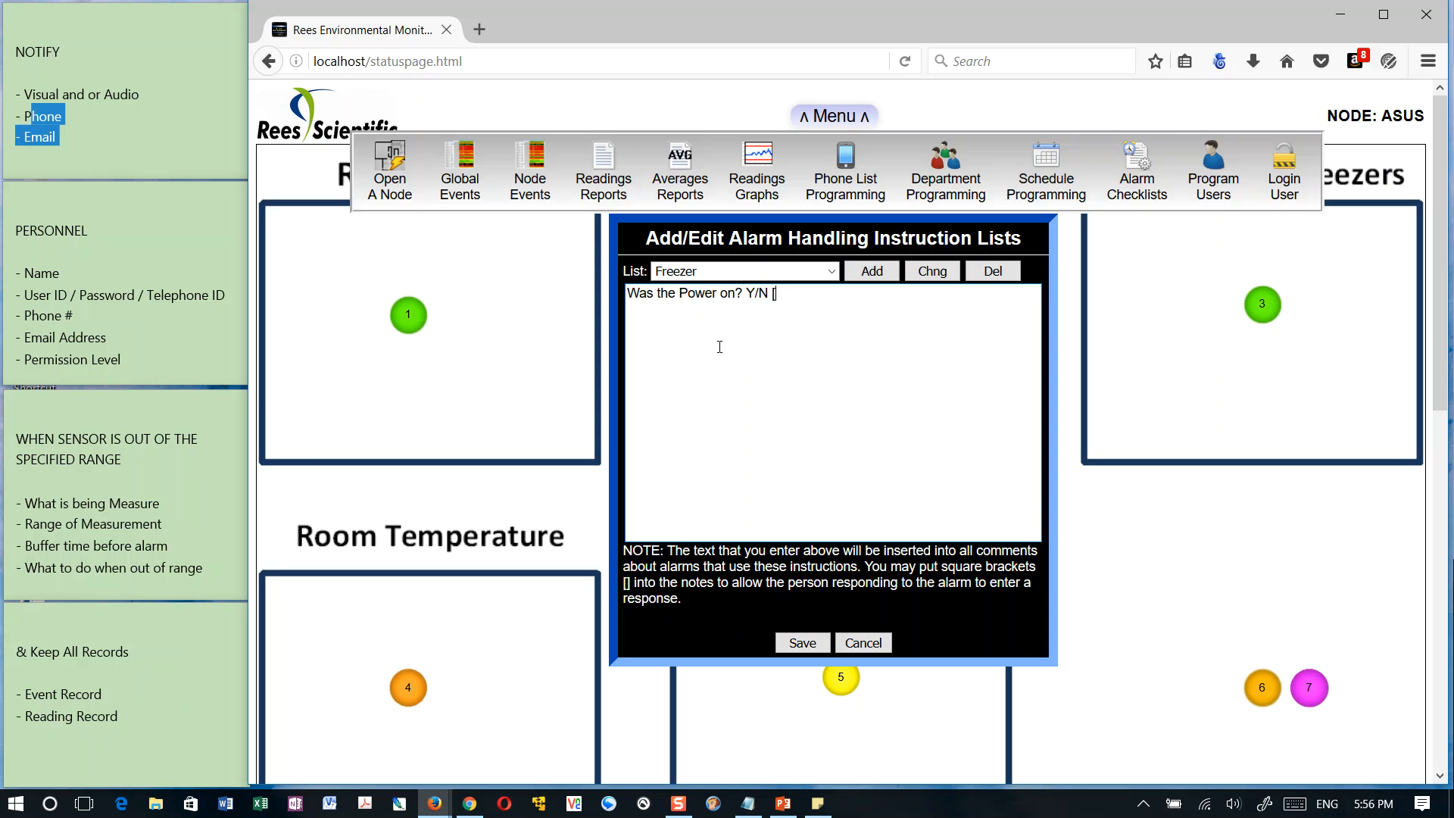
{"action": "type", "text": " ]"}
Add the line "Did you contact supervisor? Y/N [ ]" to the Freezer instruction list and save it
{"action": "type", "text": "you"}
{"action": "type", "text": "ontact super"}
{"action": "type", "text": "v"}
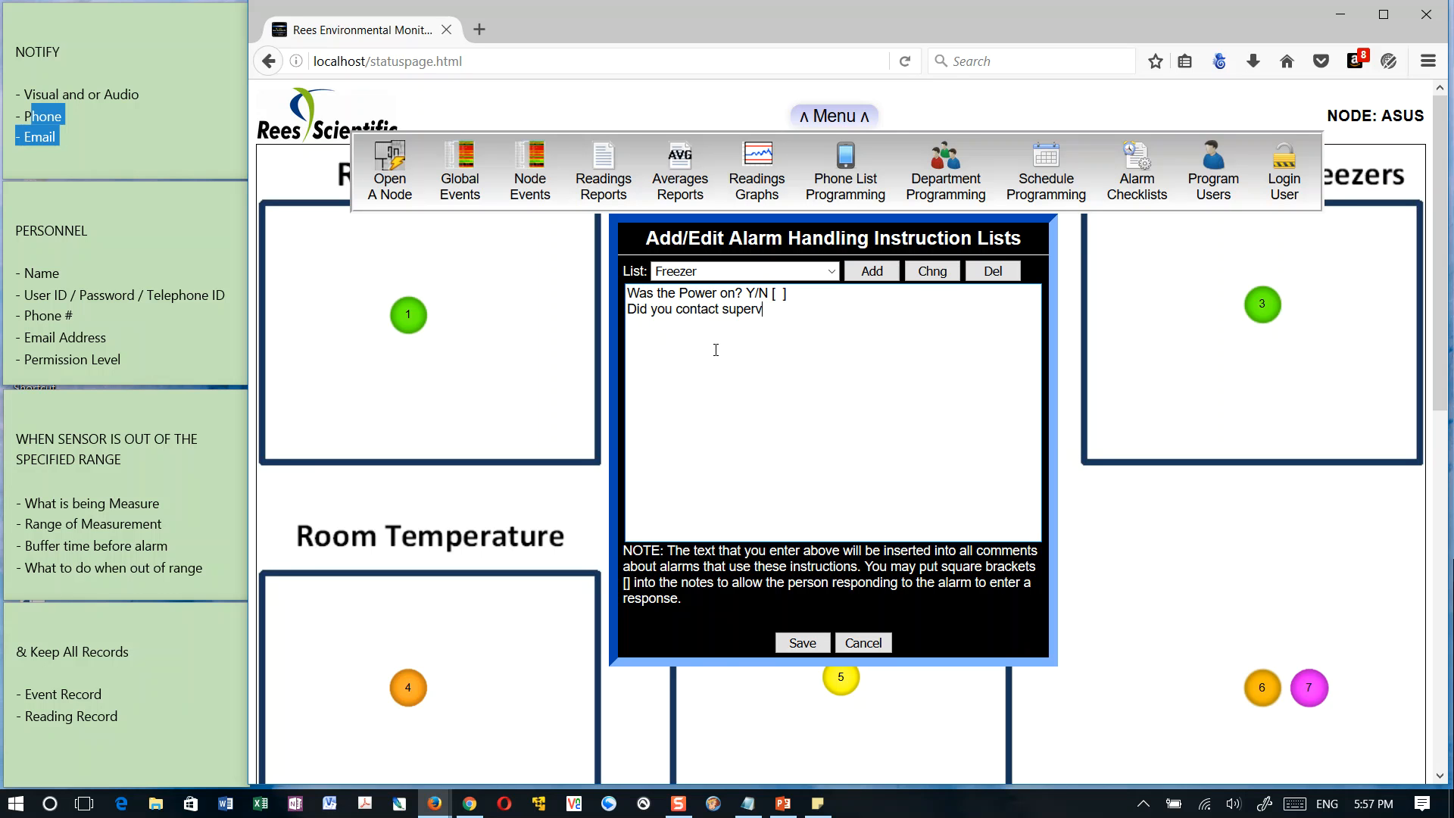
{"action": "type", "text": "isor? Y/N [ ]"}
{"action": "left_click", "coordinate": [795, 644]}
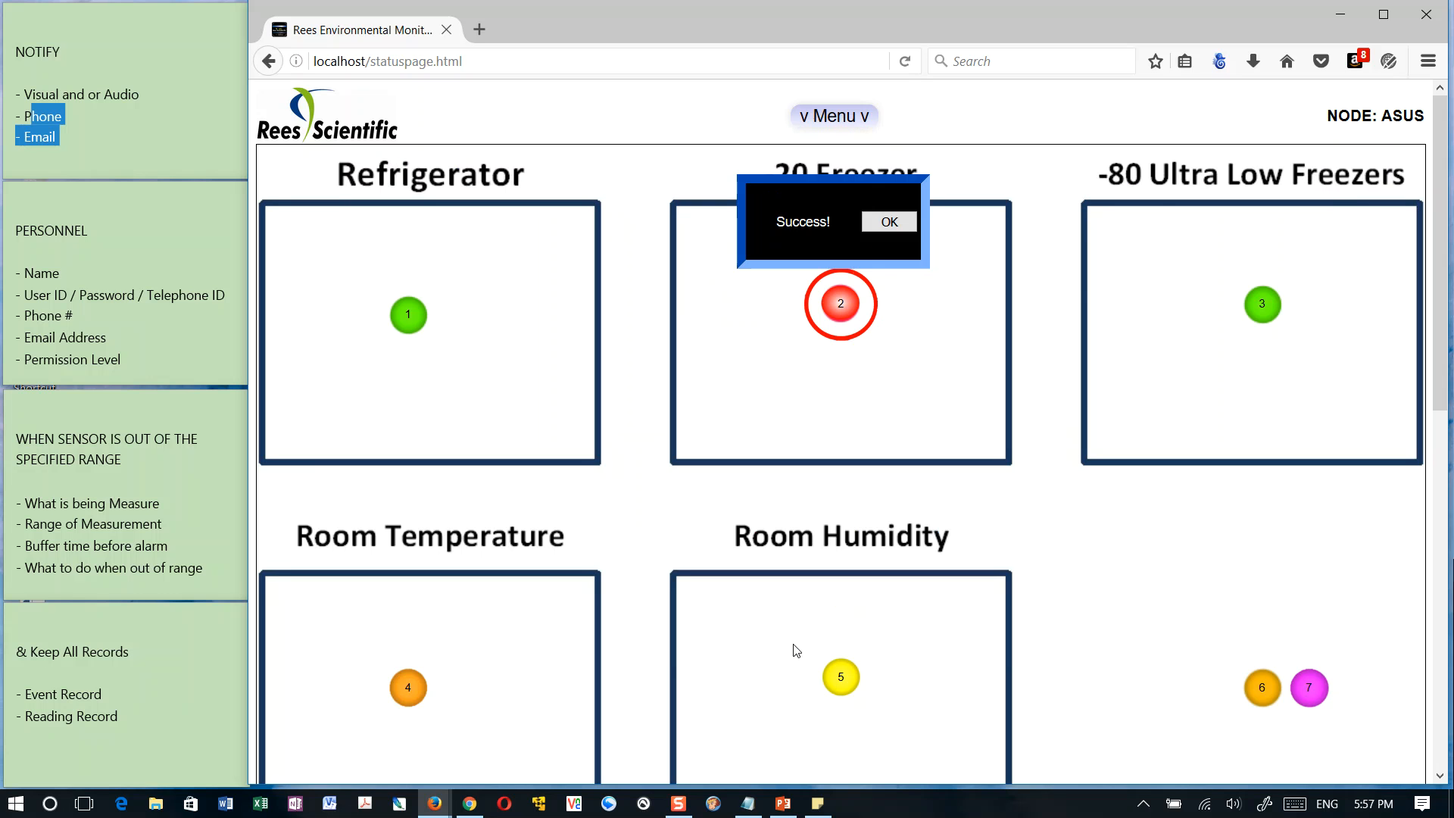
{"action": "left_click", "coordinate": [895, 229]}
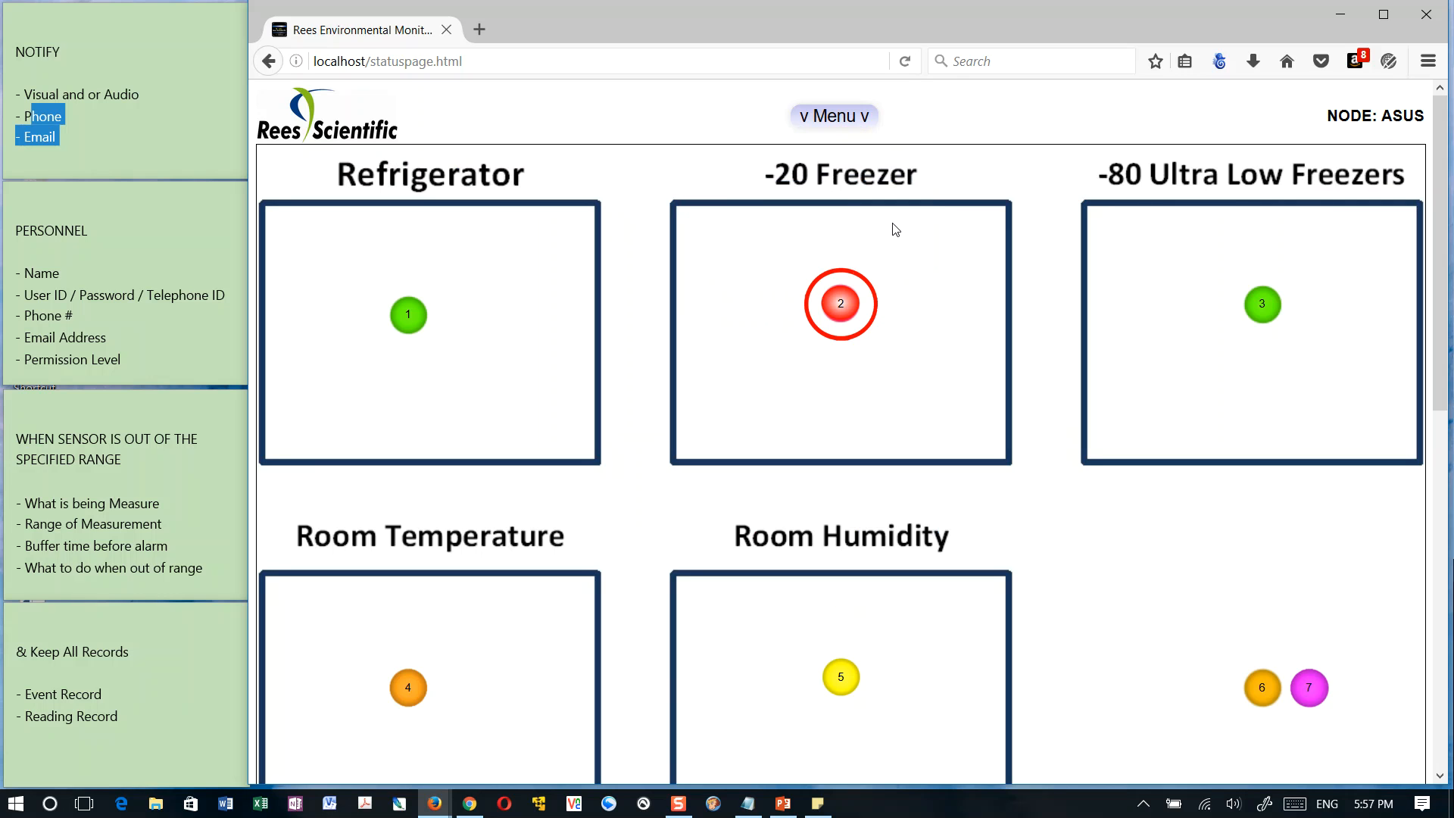
{"action": "left_click", "coordinate": [831, 112]}
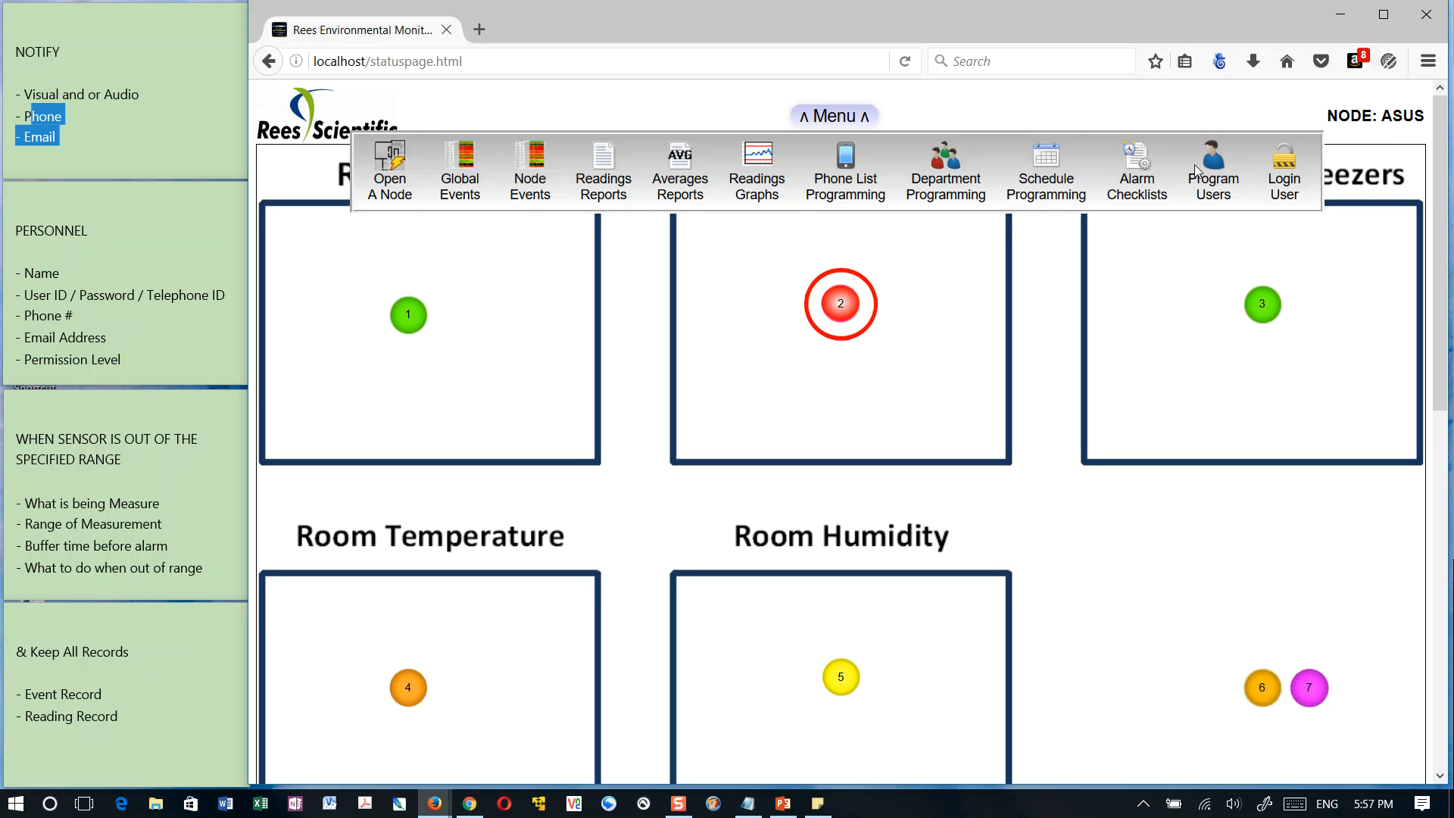
{"action": "left_click", "coordinate": [1103, 315]}
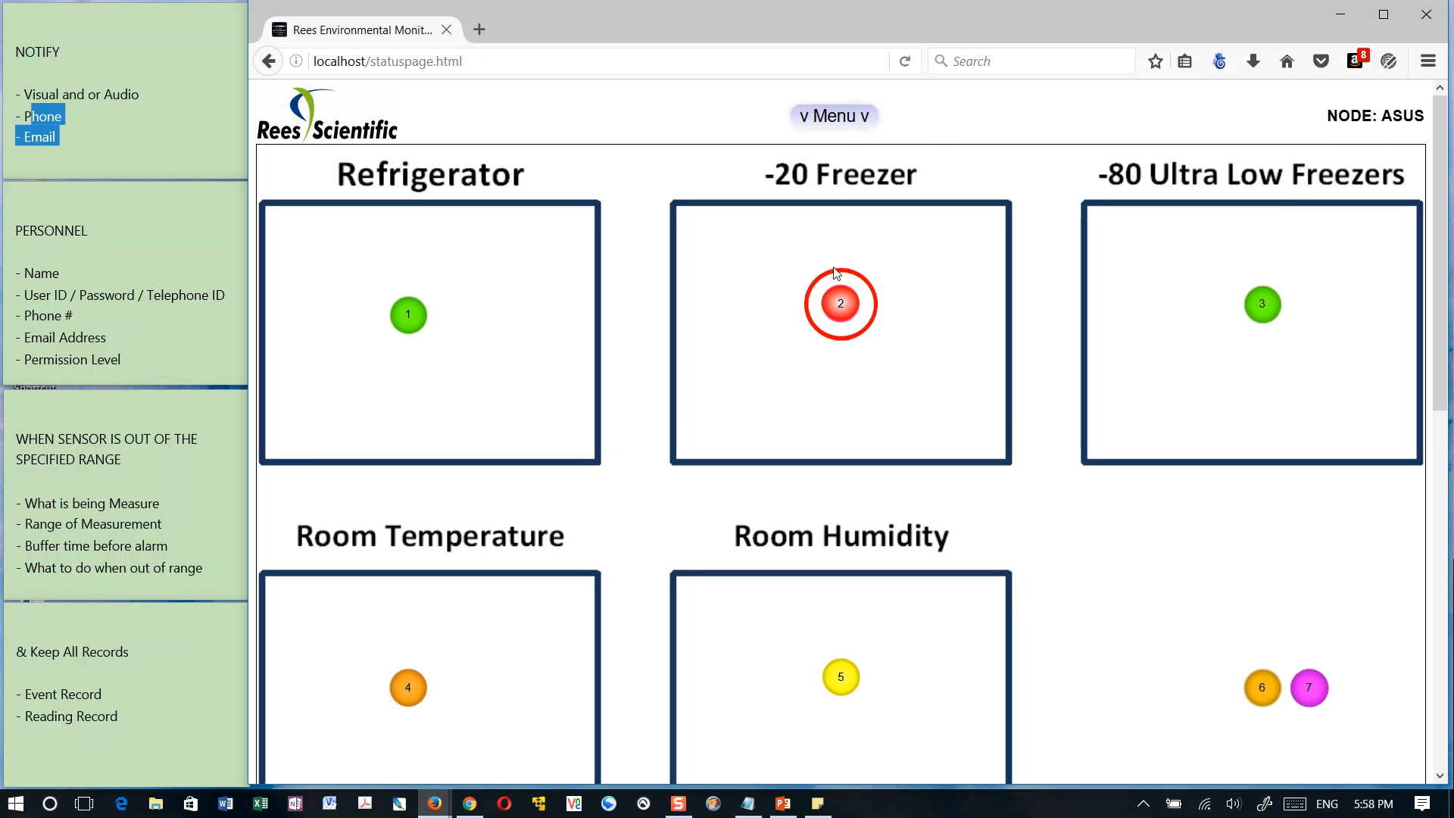
{"action": "left_click", "coordinate": [408, 315]}
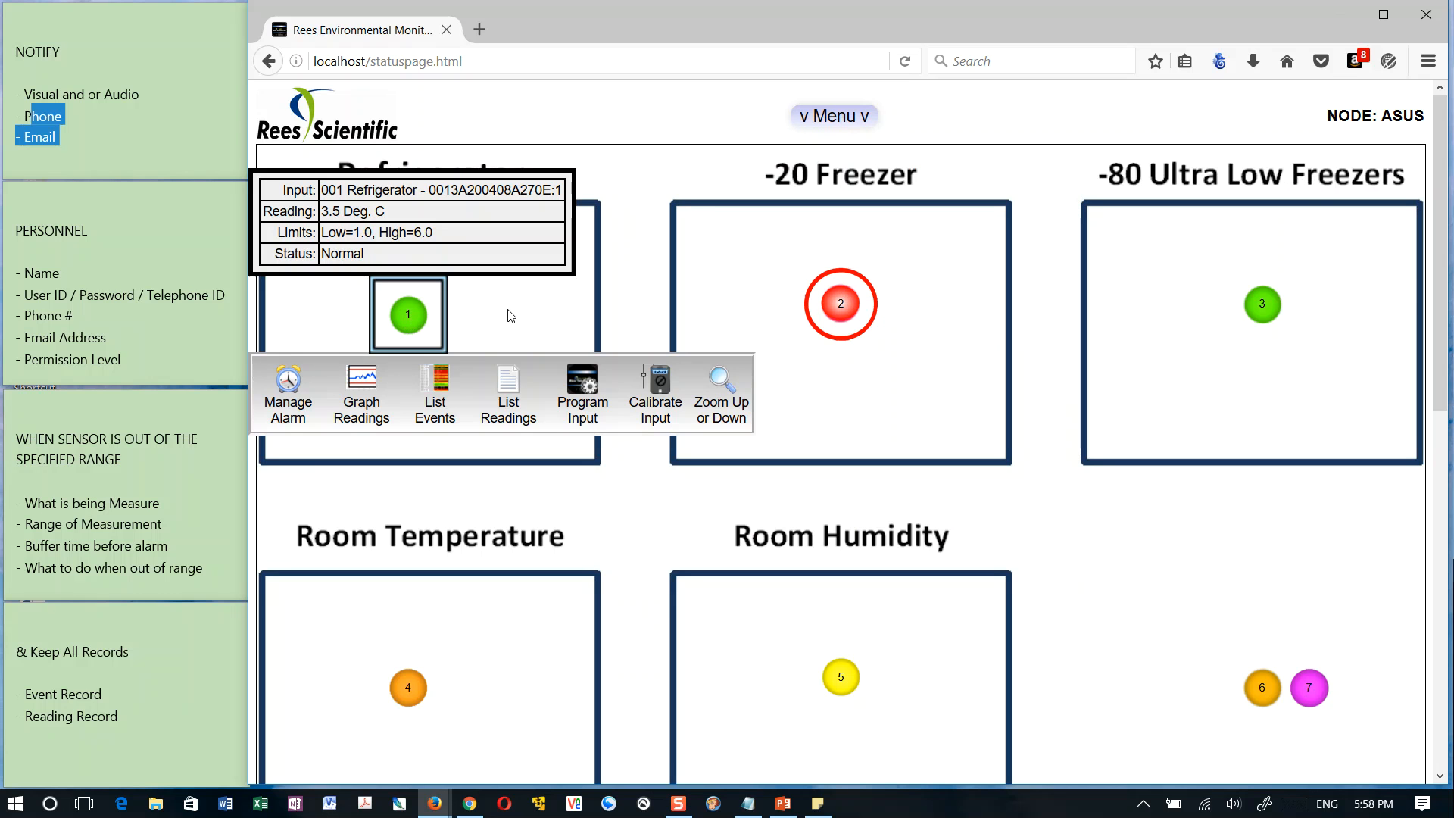
{"action": "left_click", "coordinate": [576, 311]}
Open the input programming of the Refrigerator sensor and check its name and the available reading types
{"action": "left_click", "coordinate": [407, 316]}
{"action": "left_click", "coordinate": [583, 379]}
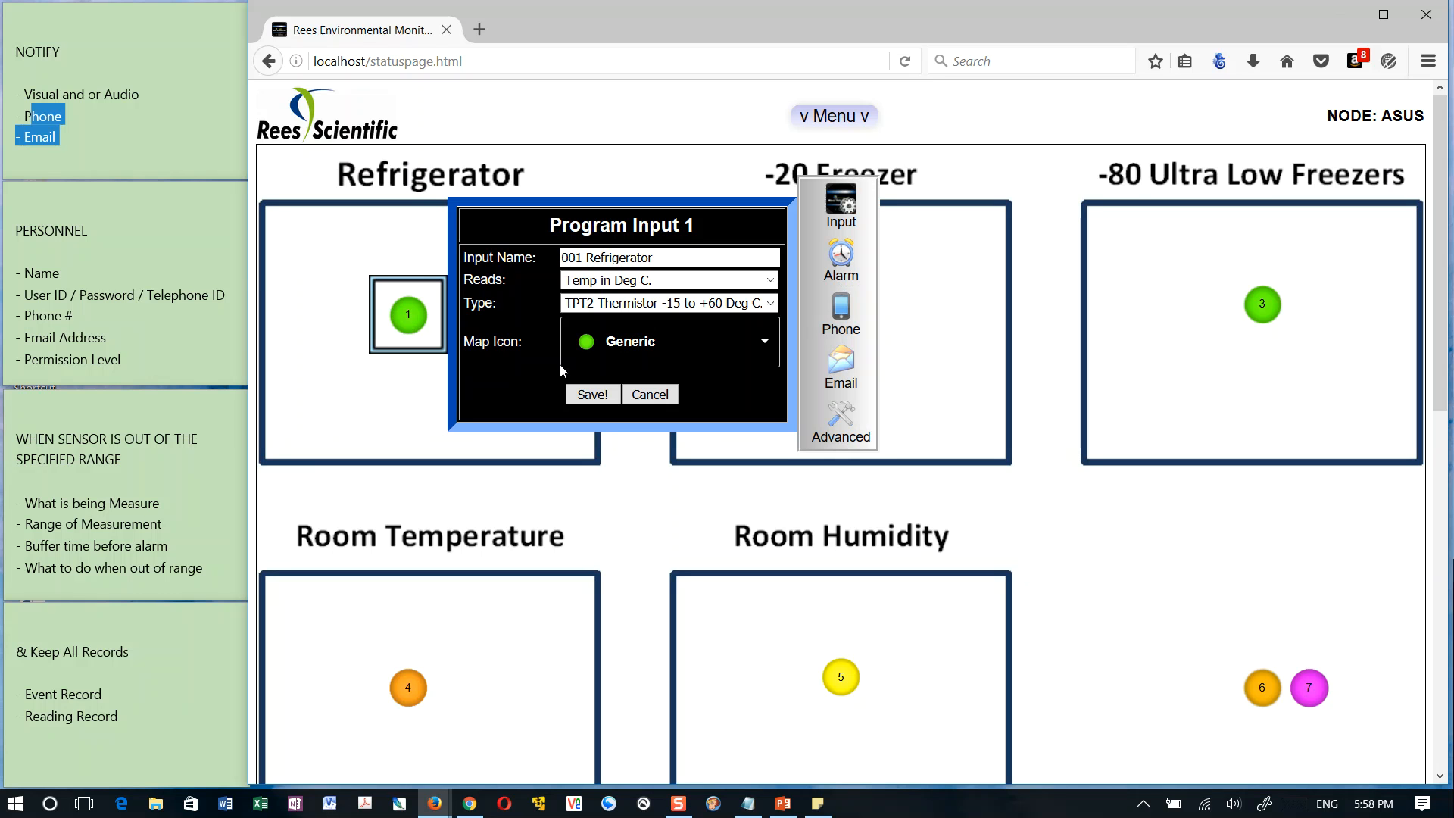
{"action": "triple_click", "coordinate": [687, 261]}
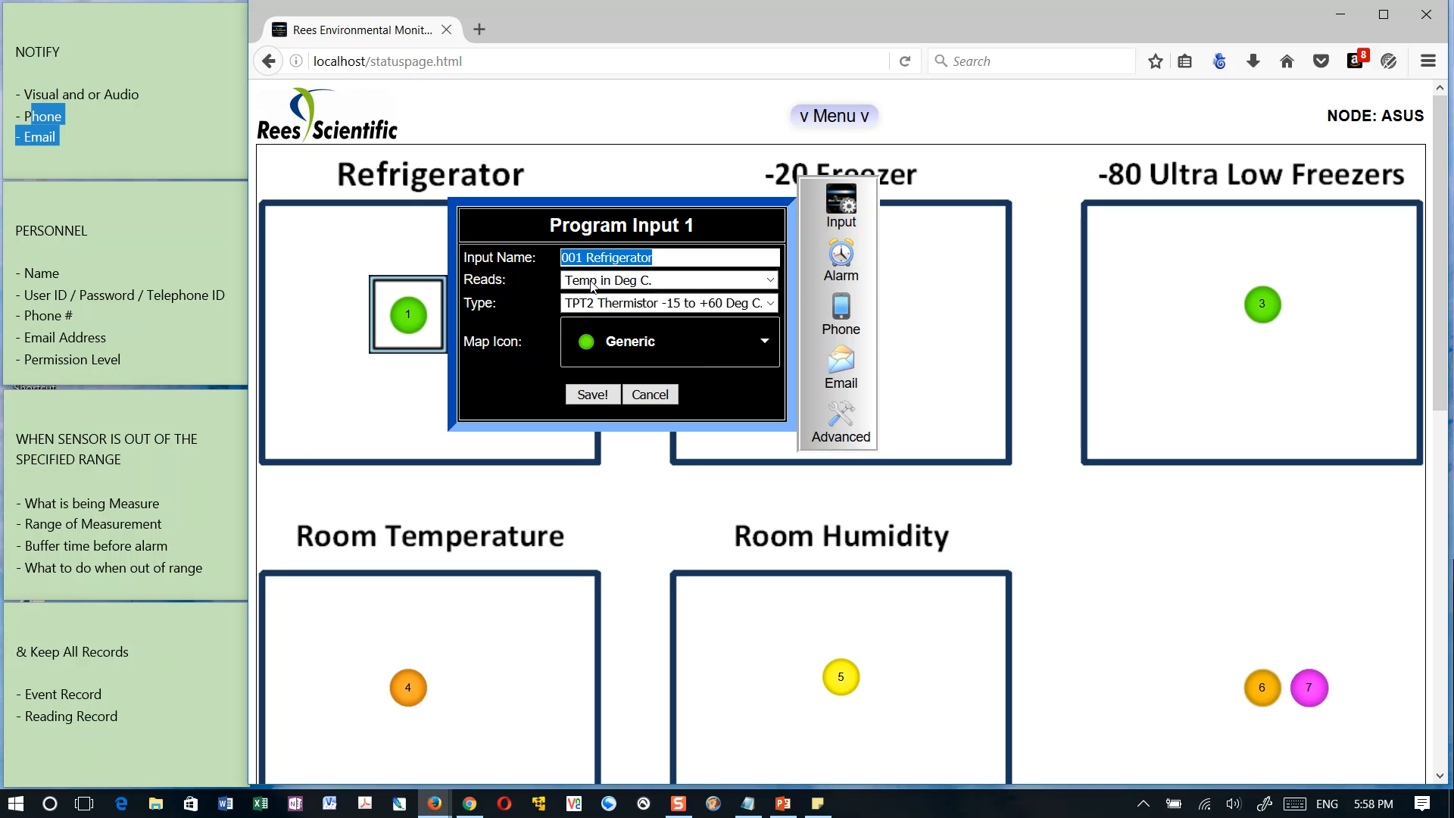
{"action": "left_click", "coordinate": [655, 281]}
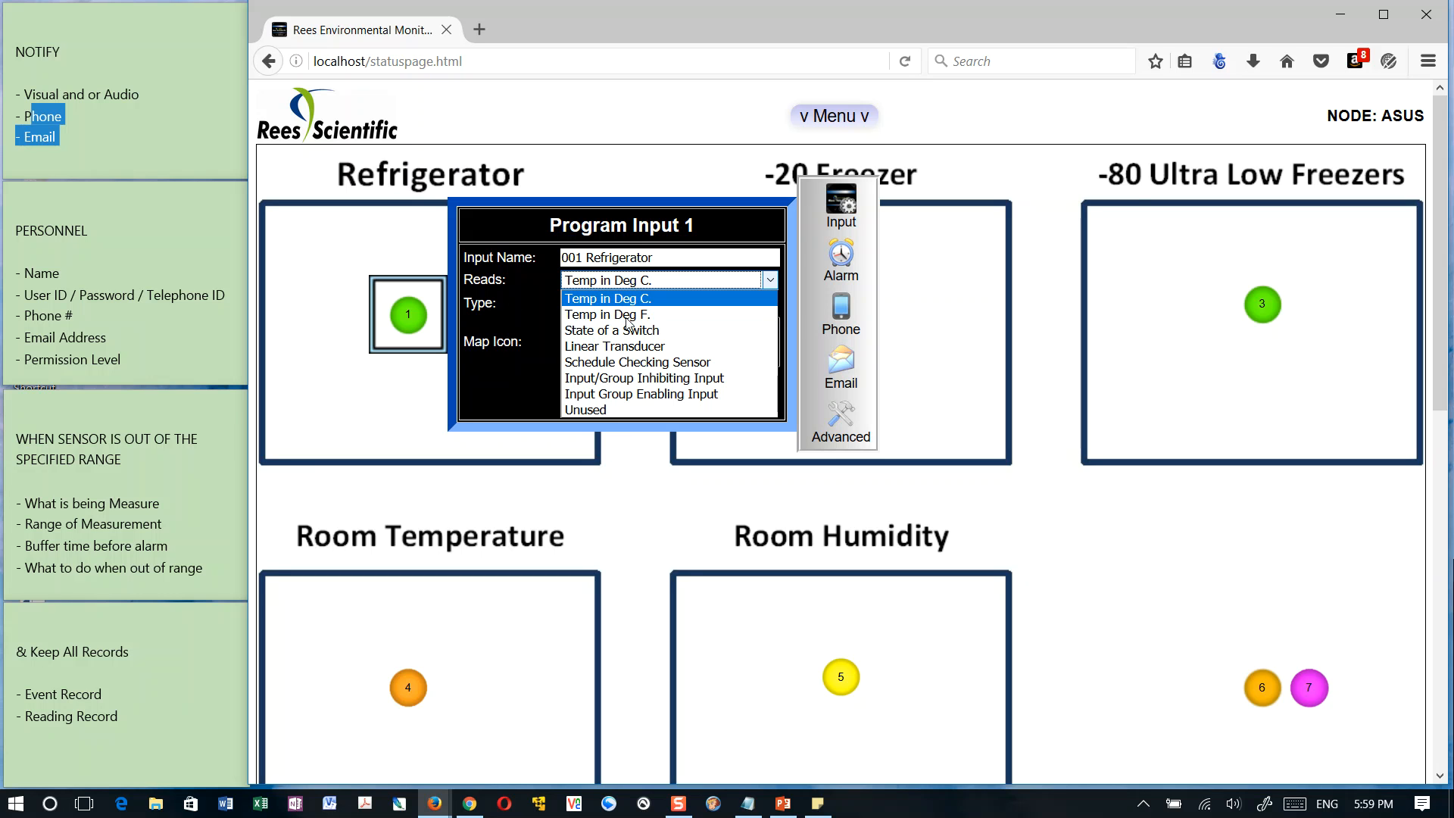
{"action": "left_click", "coordinate": [513, 304]}
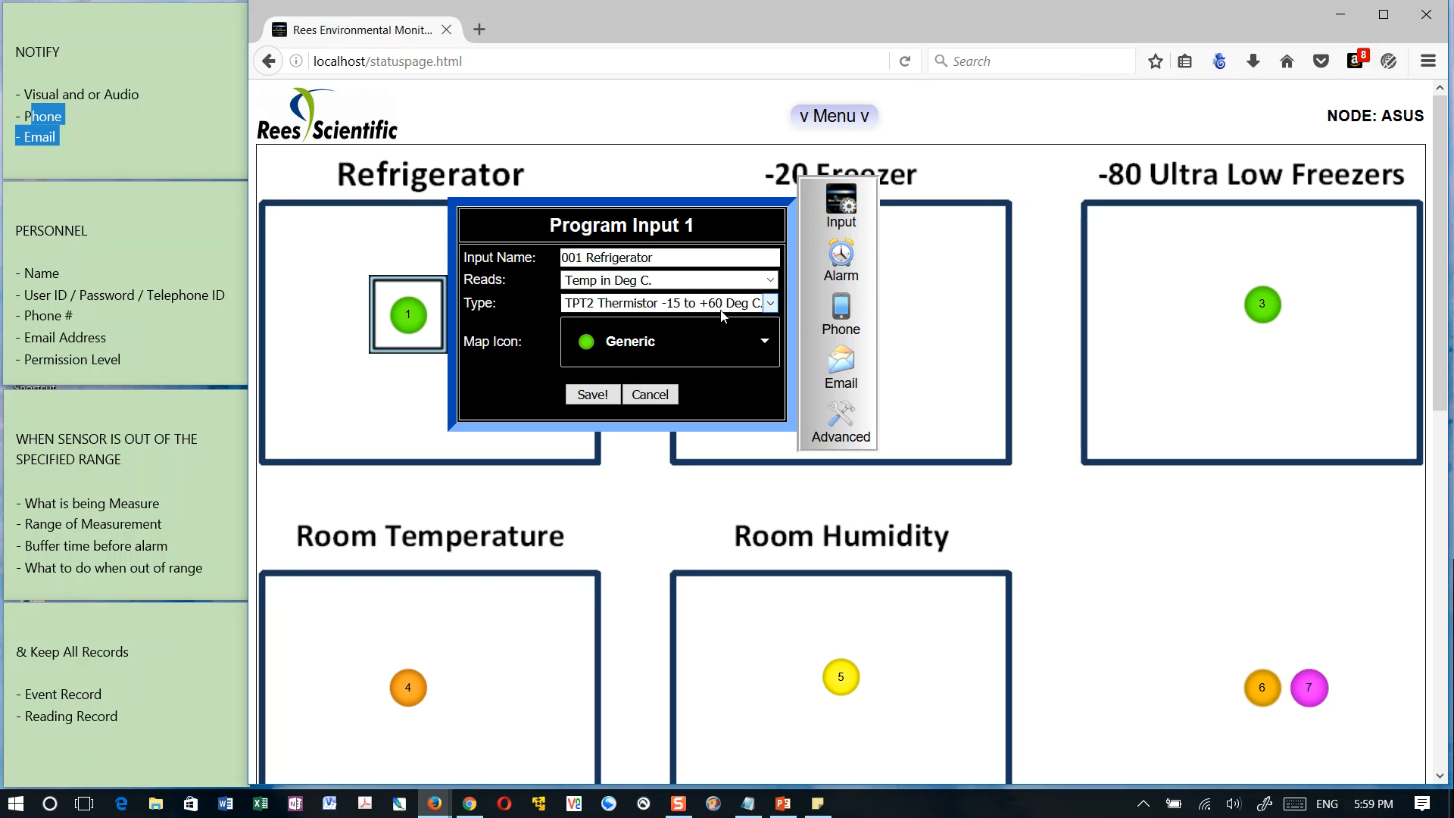
Review the available sensor types and map icons in the Refrigerator sensor's input programming
{"action": "left_click", "coordinate": [771, 304]}
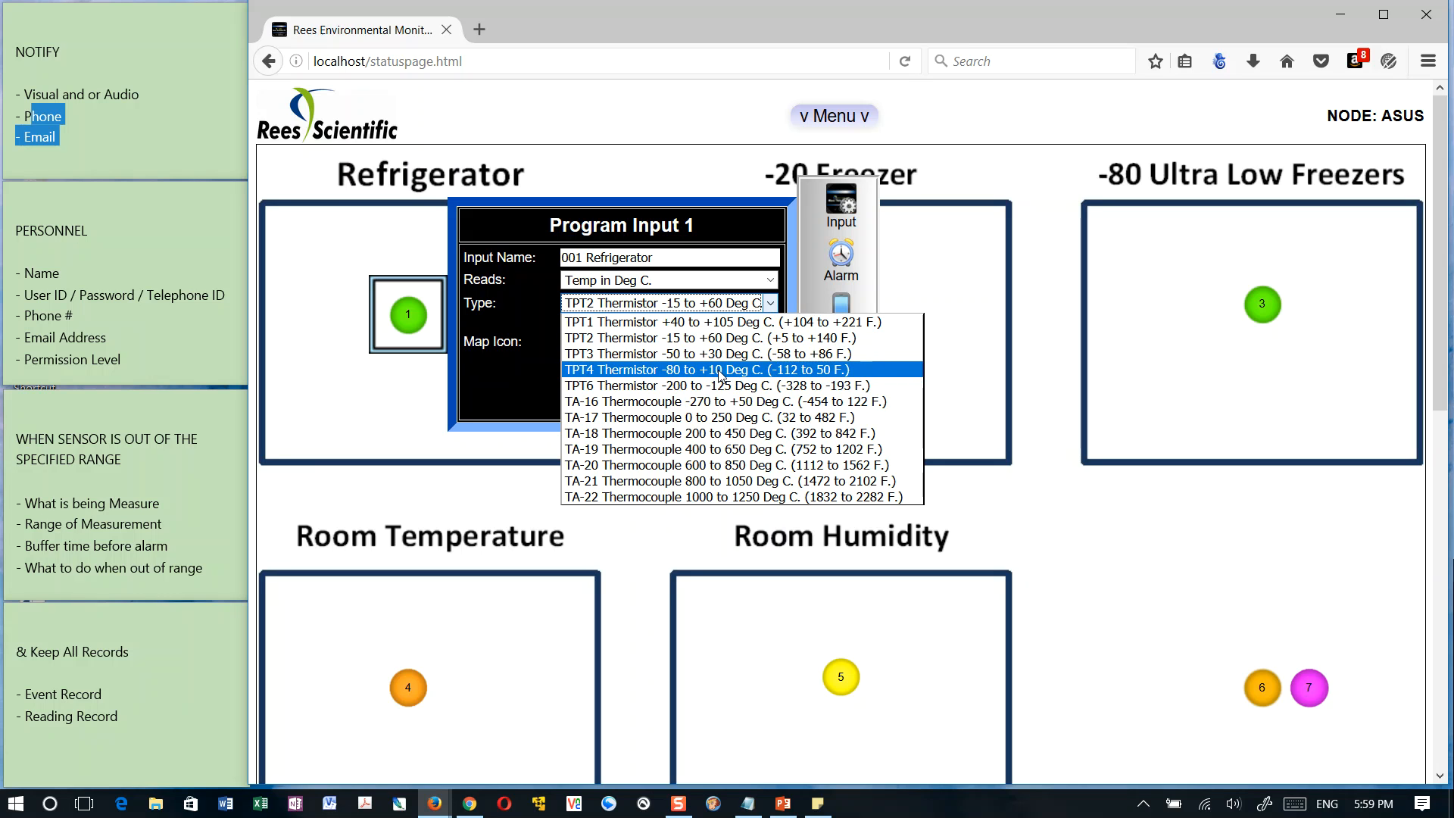
{"action": "left_click", "coordinate": [705, 217]}
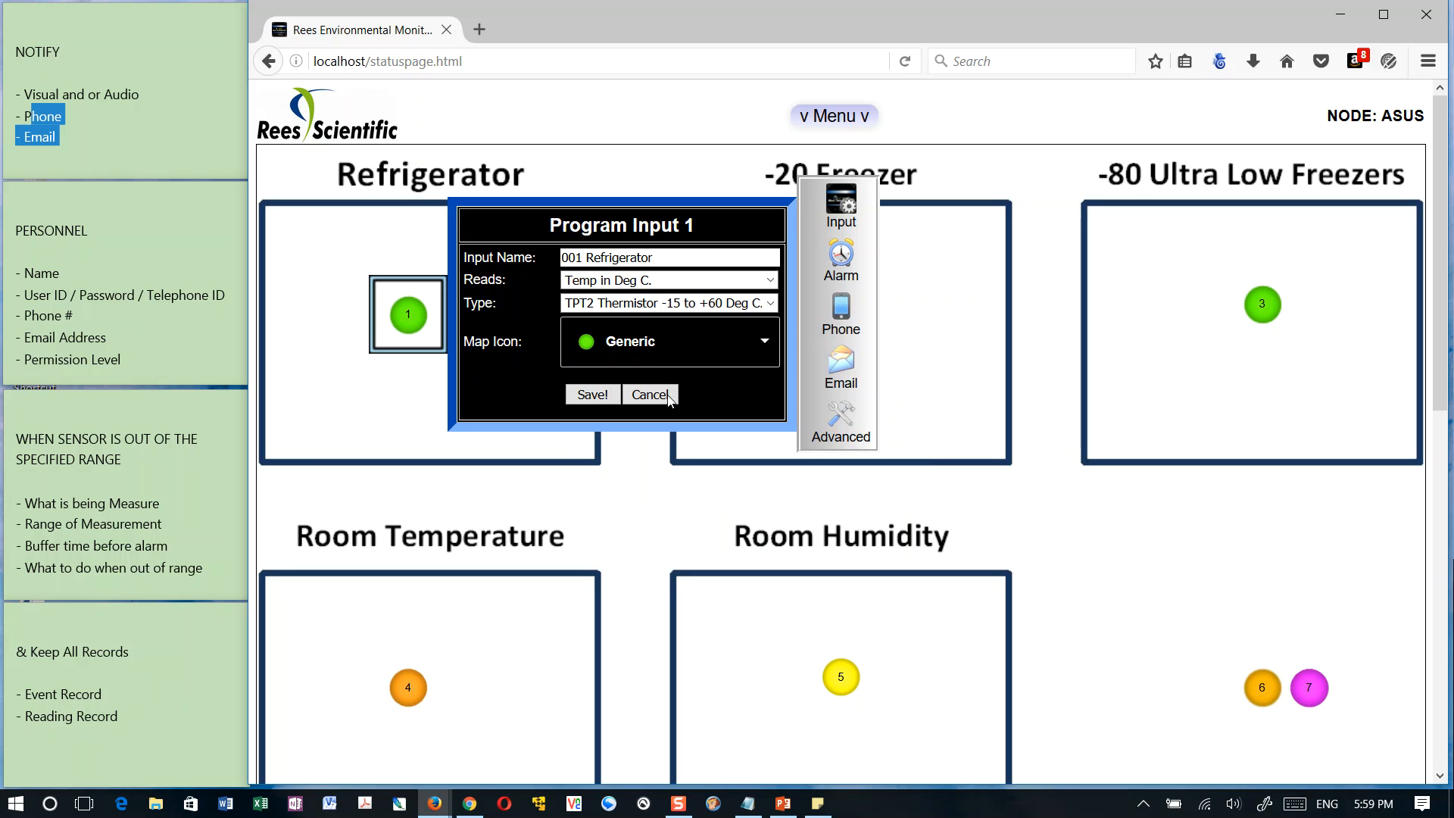
{"action": "left_click", "coordinate": [619, 305]}
{"action": "left_click", "coordinate": [619, 305]}
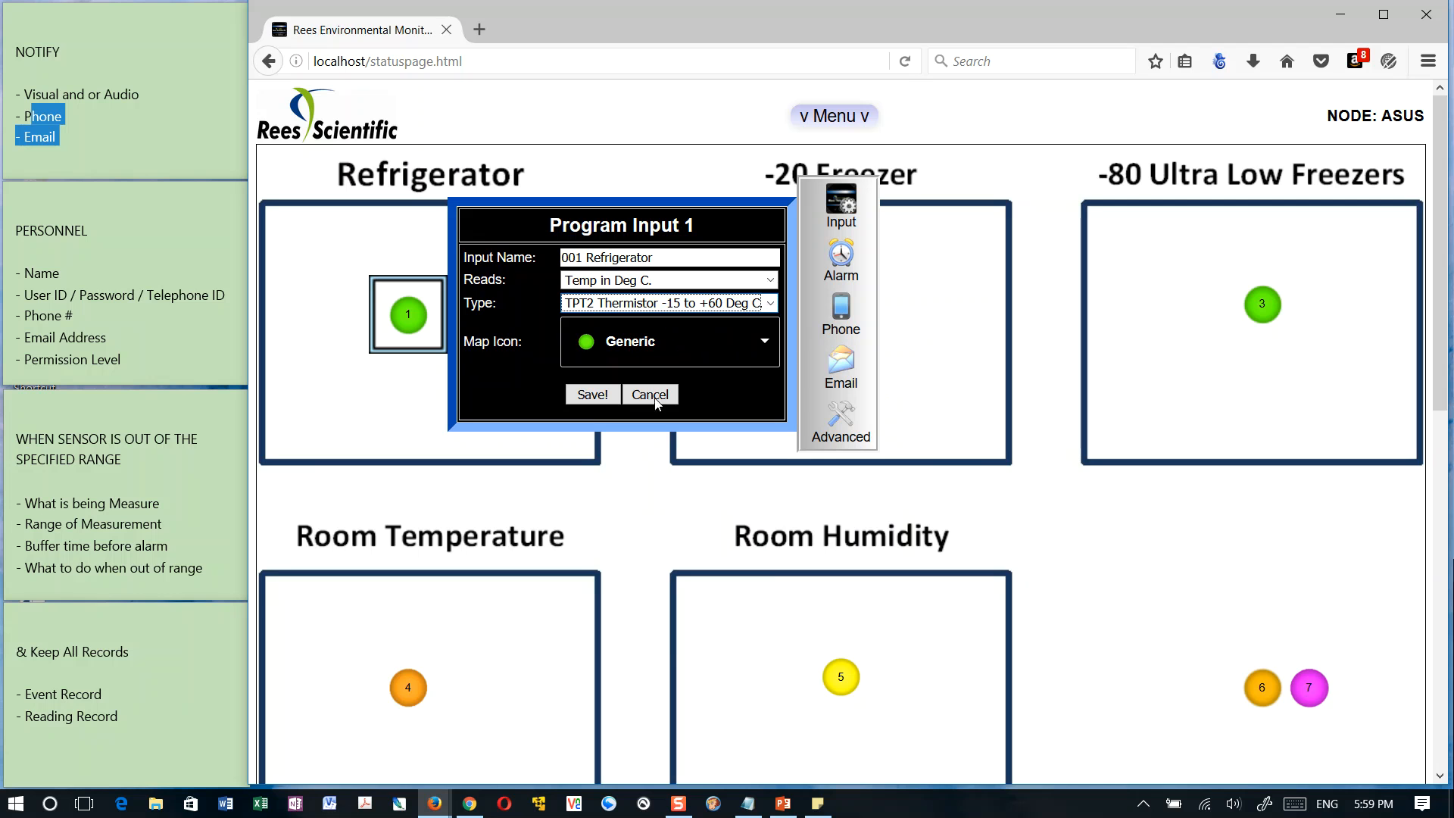
{"action": "left_click", "coordinate": [762, 345]}
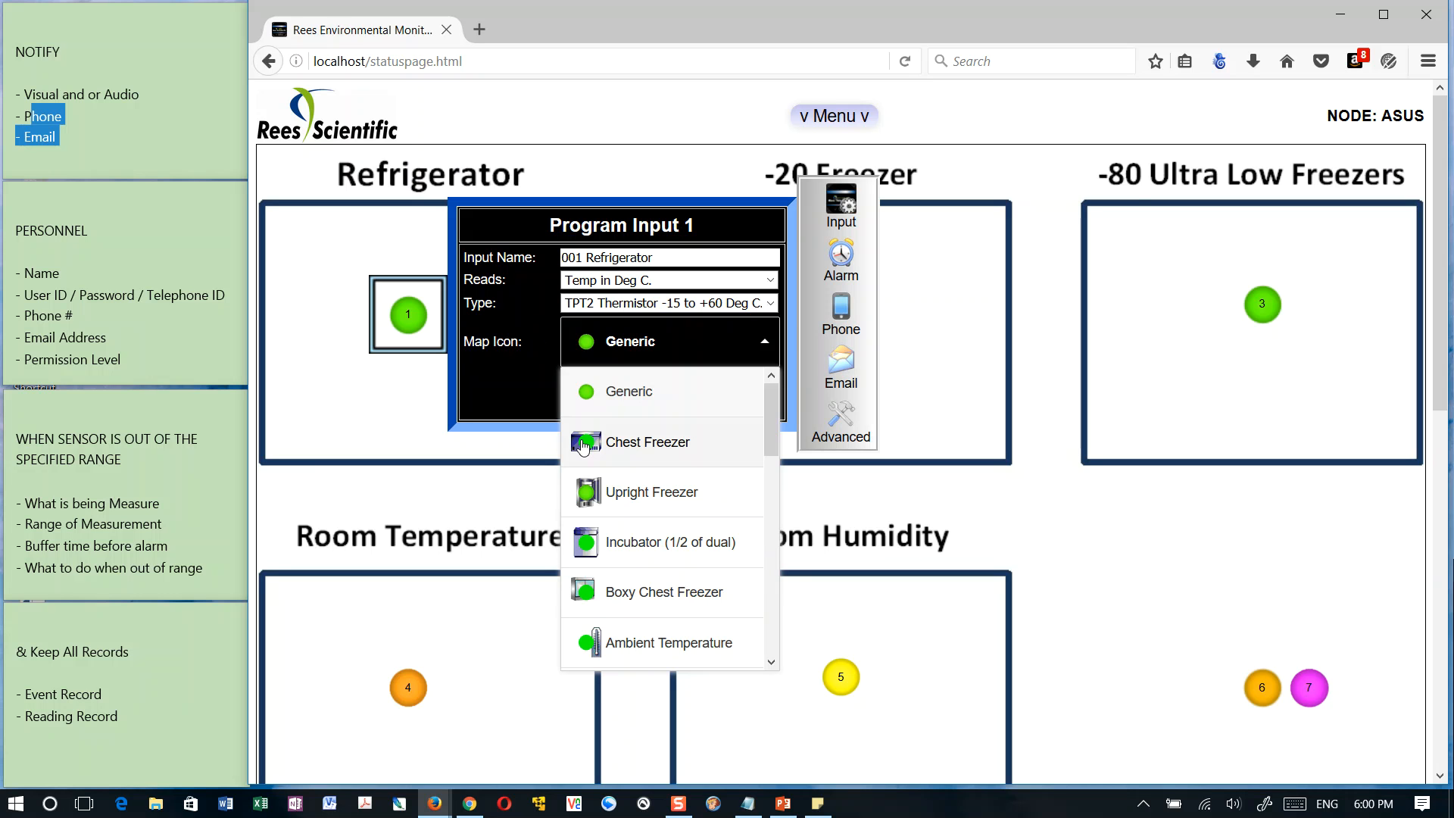
{"action": "left_click", "coordinate": [539, 380]}
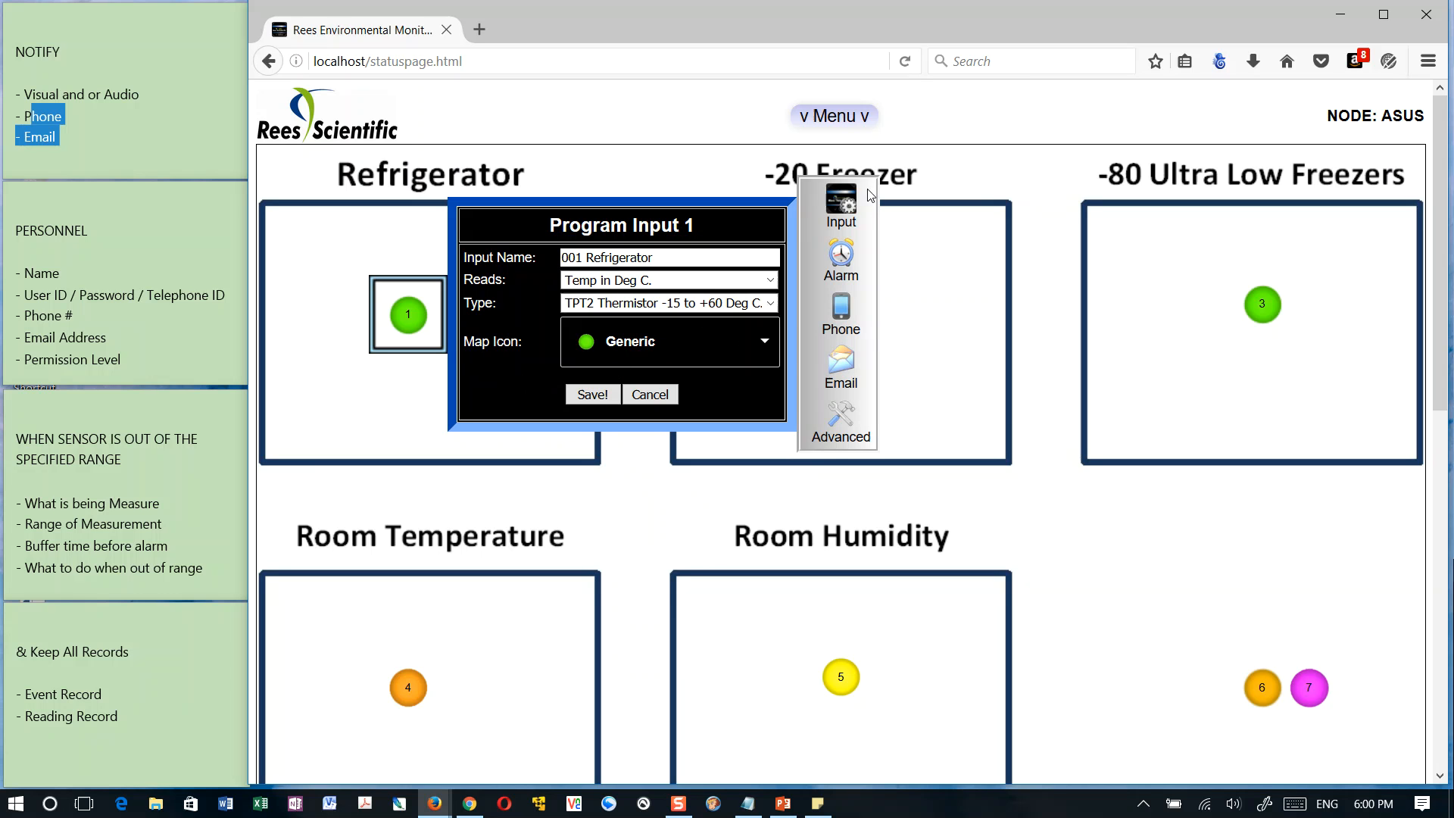
Open the Refrigerator sensor's alarm settings and set the alarm sound to Audible with a delay of 15 minutes
{"action": "left_click", "coordinate": [846, 265]}
{"action": "left_click_drag", "start_coordinate": [592, 228], "coordinate": [535, 228]}
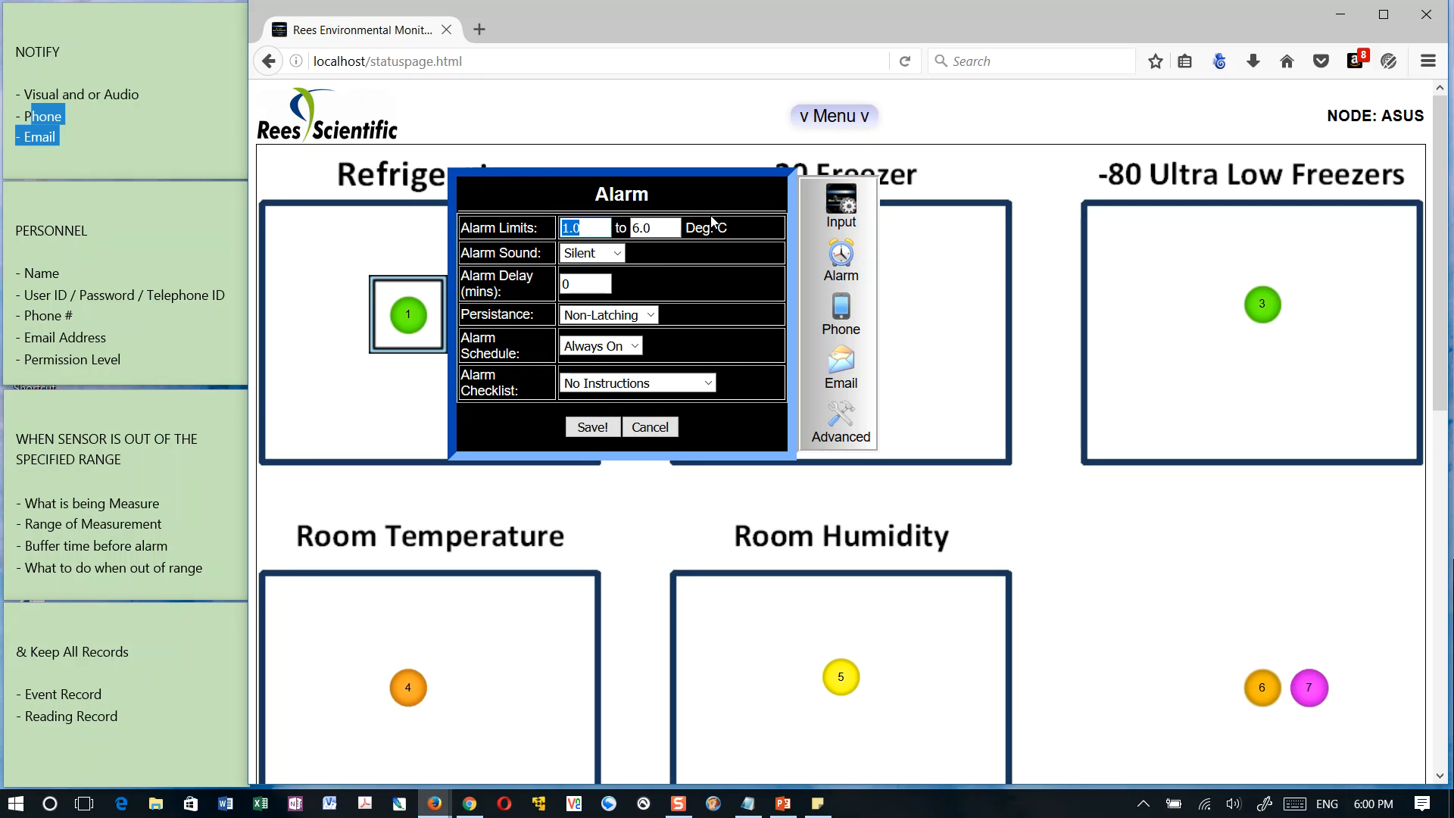
{"action": "left_click", "coordinate": [578, 278]}
{"action": "left_click", "coordinate": [616, 253]}
{"action": "left_click", "coordinate": [599, 272]}
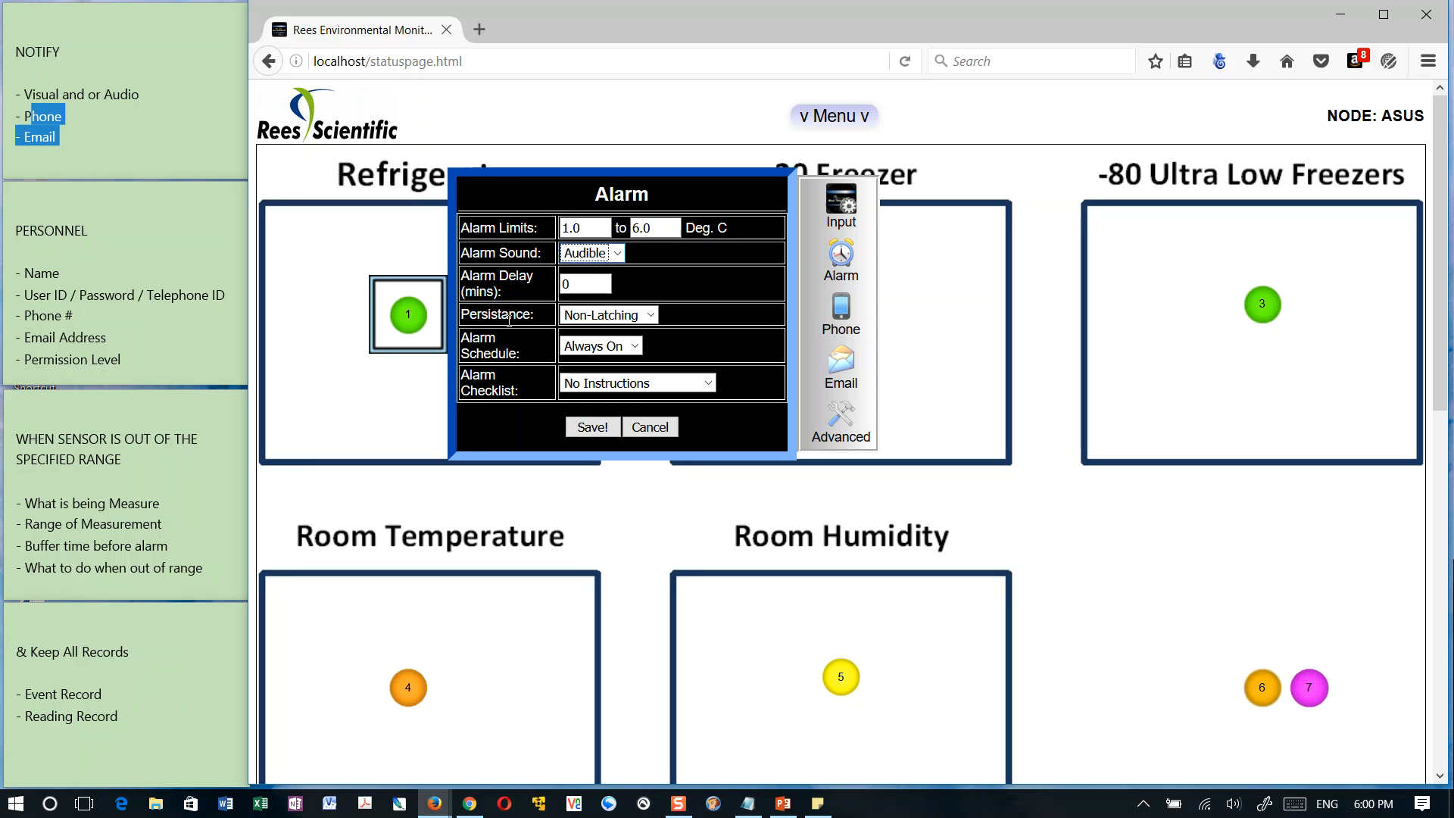
{"action": "key", "text": "Tab"}
{"action": "type", "text": "15"}
Check the persistence and alarm schedule options, and set the alarm checklist to Freezer
{"action": "left_click", "coordinate": [646, 317]}
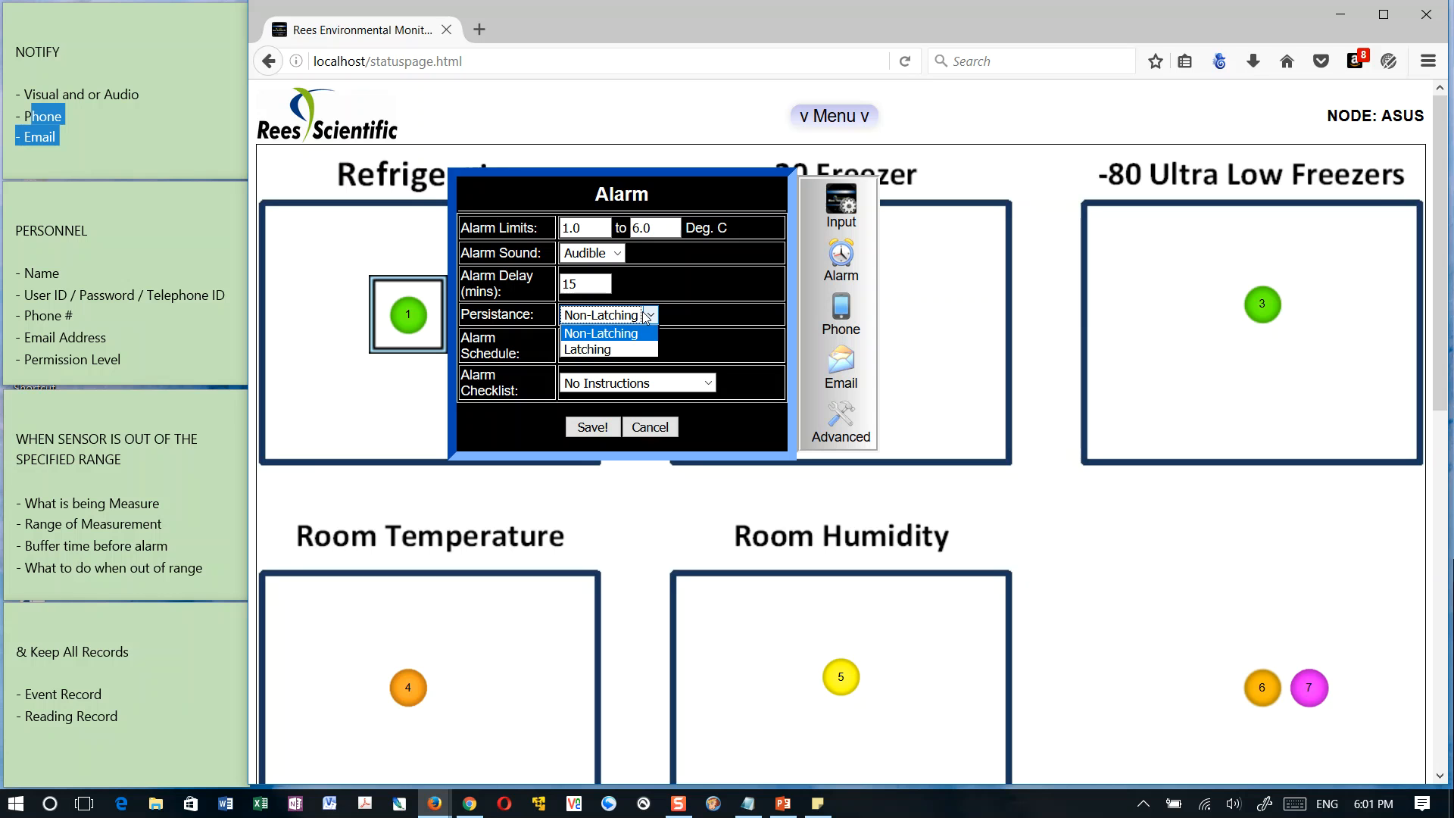
{"action": "left_click", "coordinate": [646, 316]}
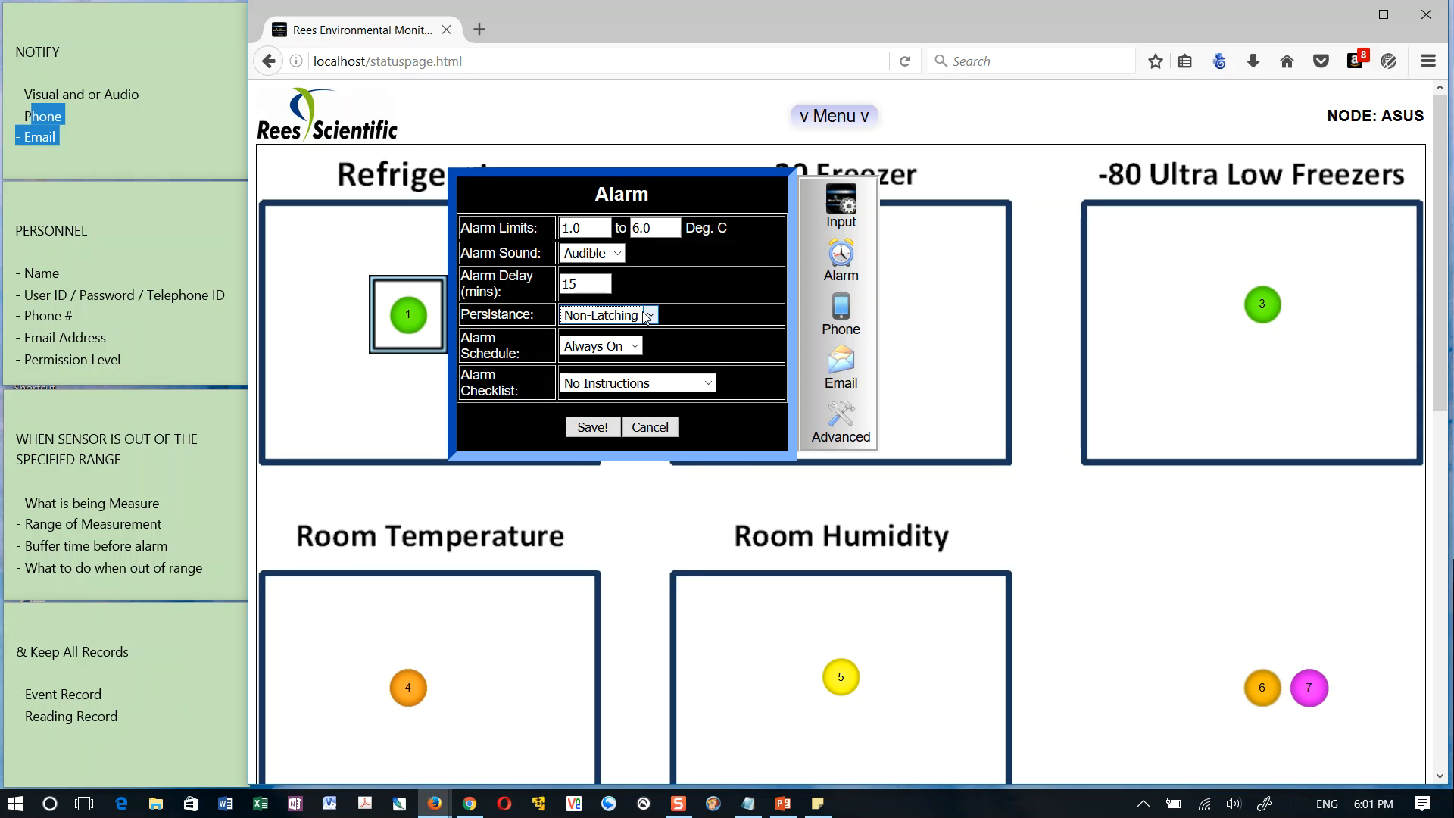
{"action": "left_click", "coordinate": [647, 317]}
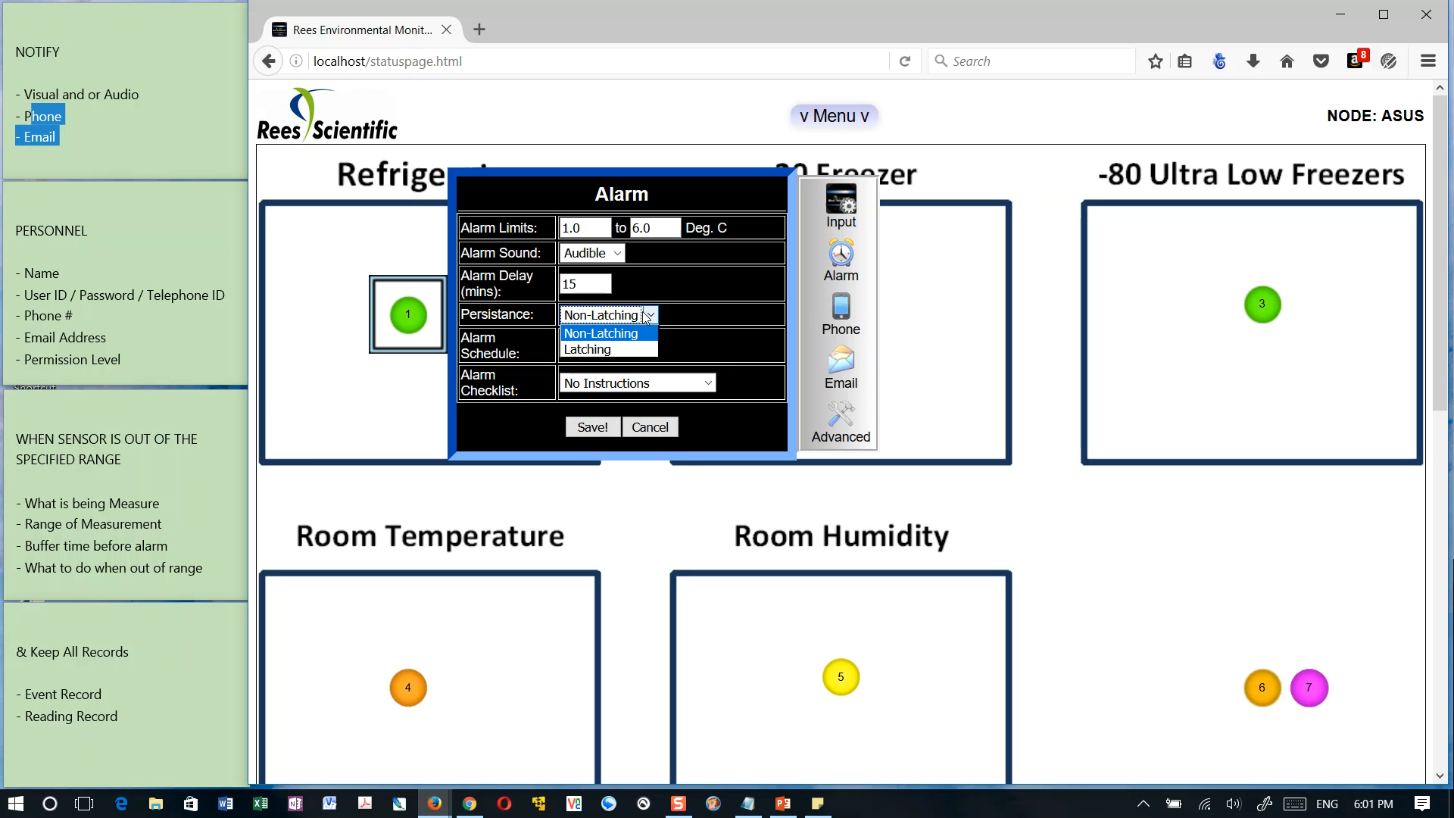
{"action": "left_click", "coordinate": [679, 315]}
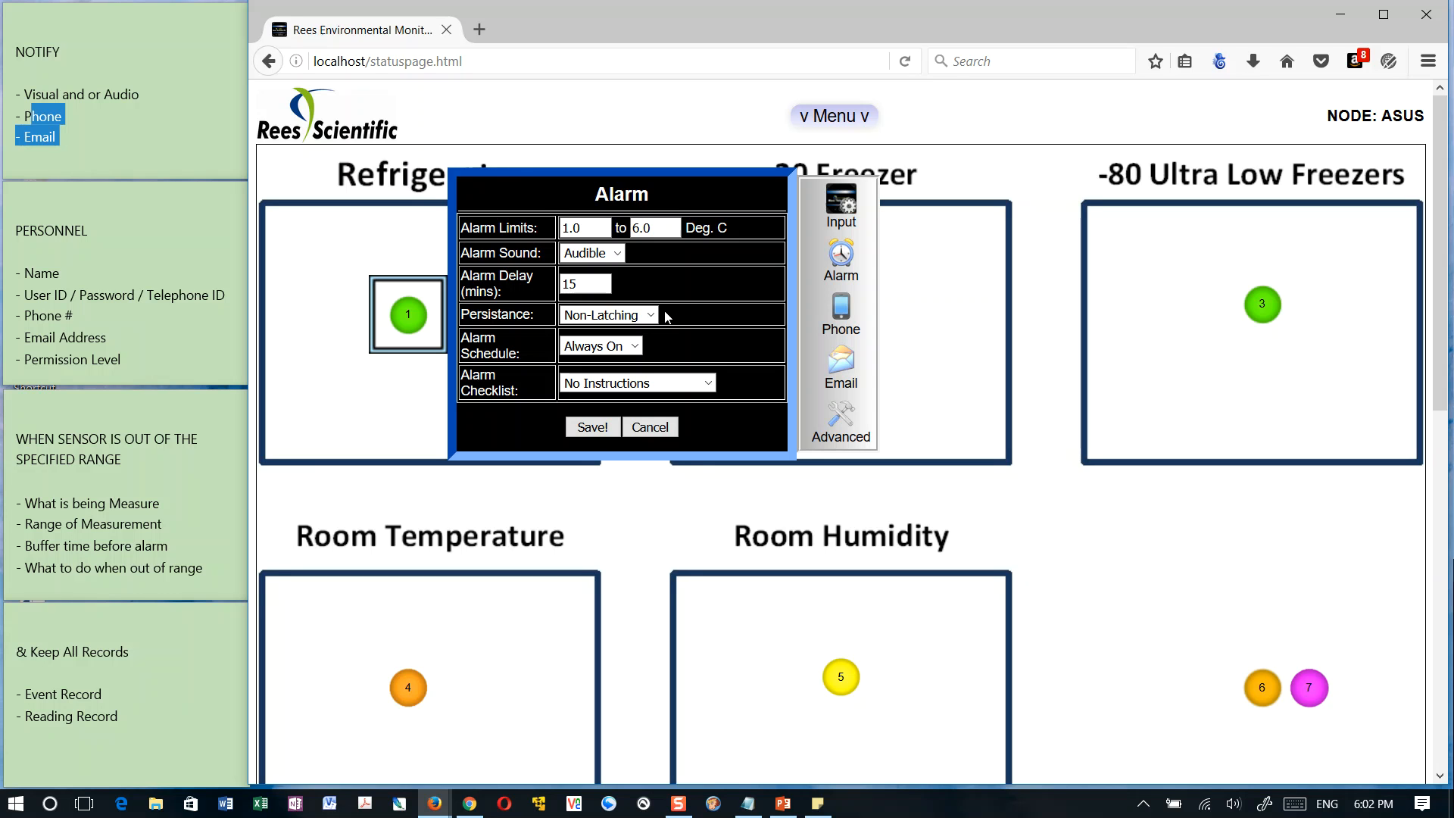
{"action": "left_click", "coordinate": [635, 346]}
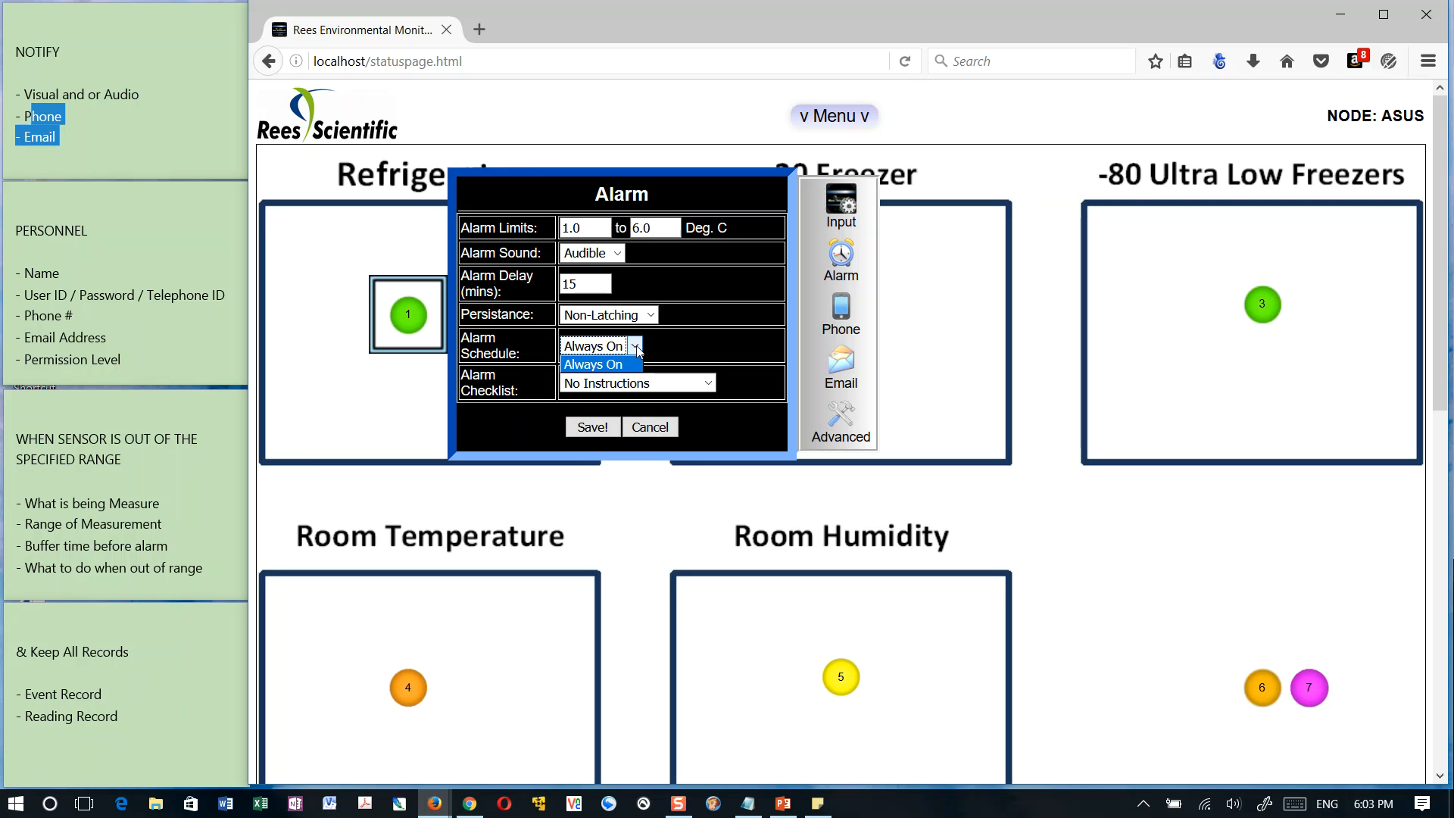
{"action": "left_click", "coordinate": [637, 347]}
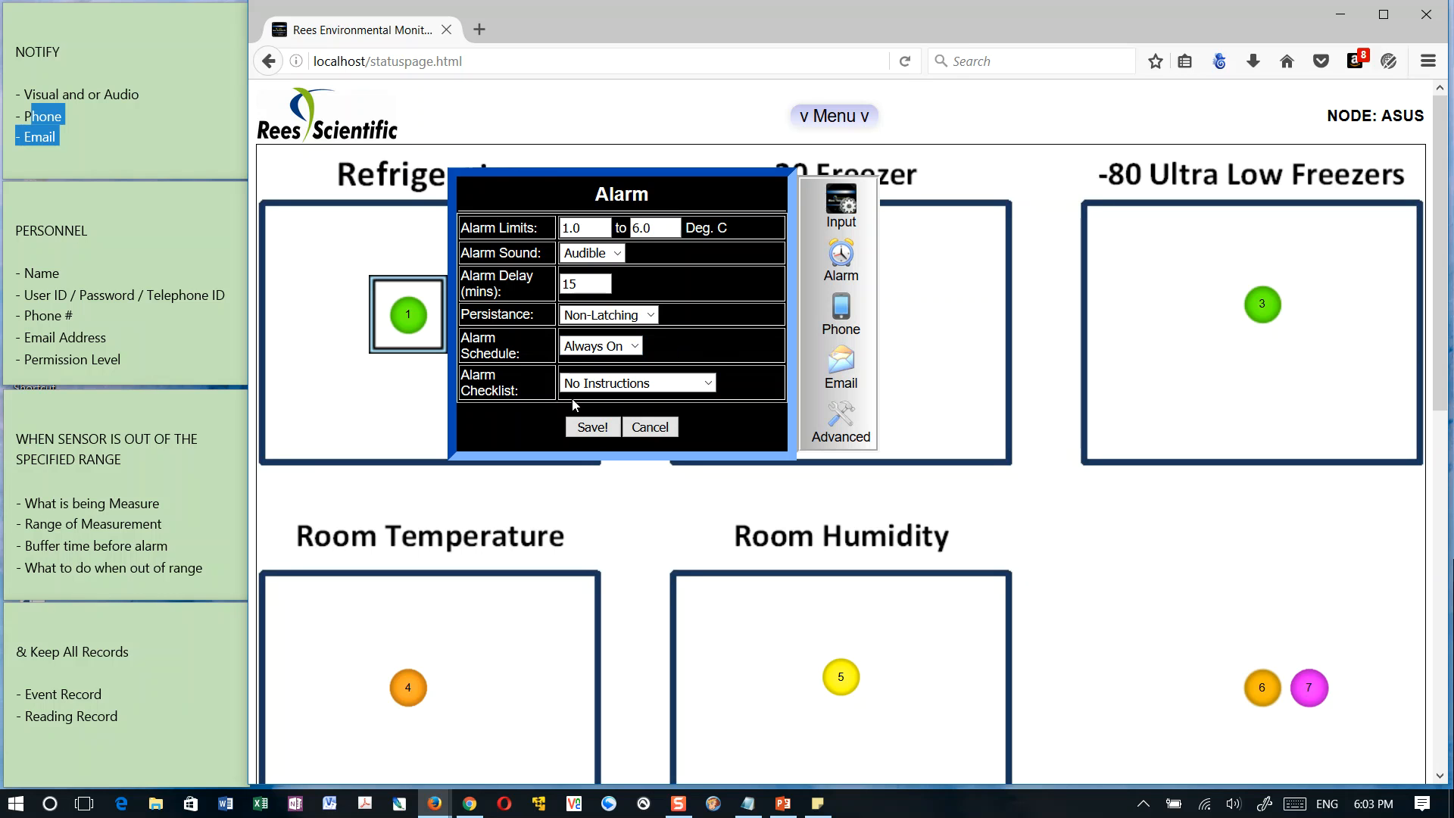
{"action": "left_click", "coordinate": [628, 385]}
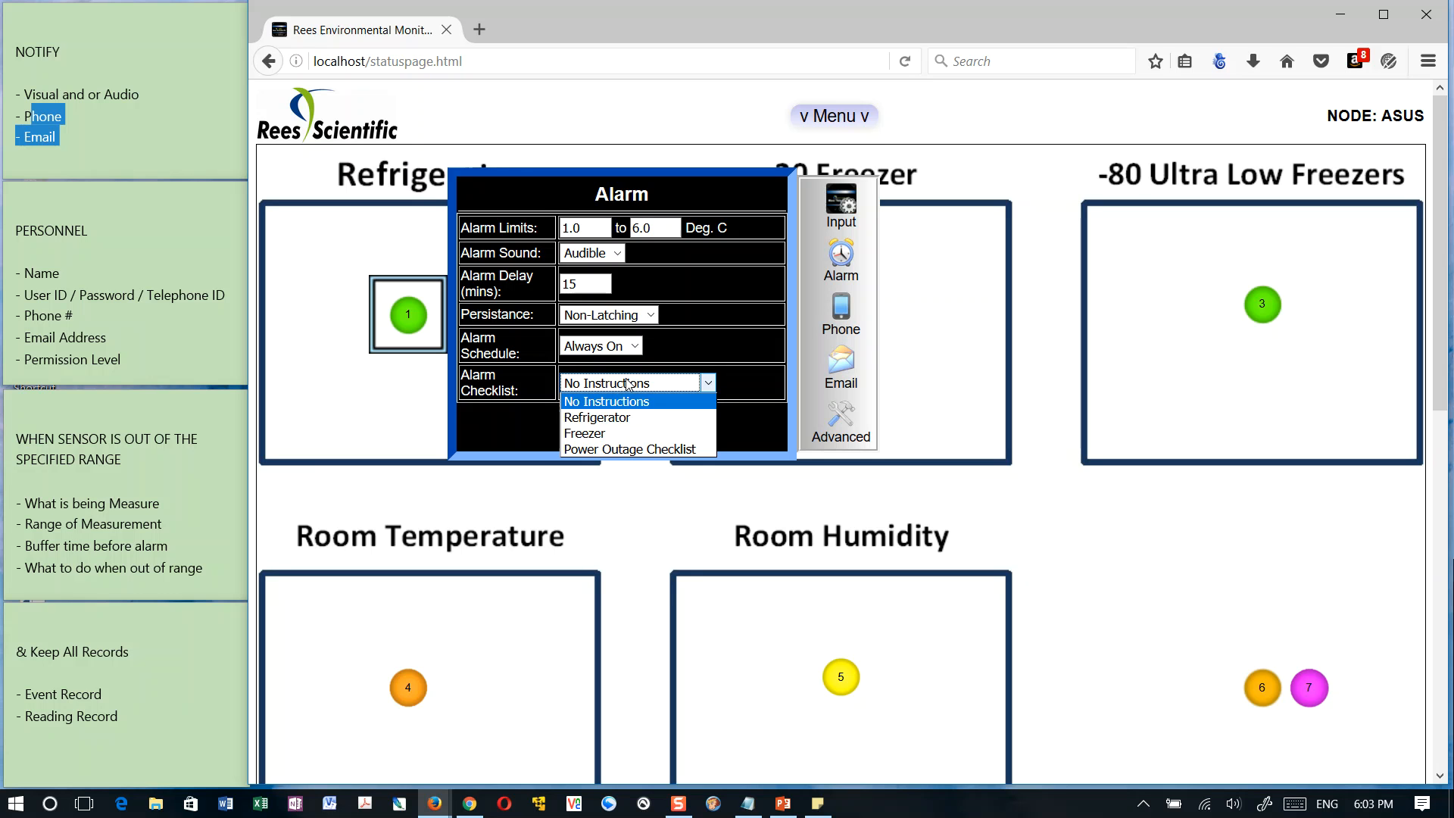
{"action": "left_click", "coordinate": [598, 434]}
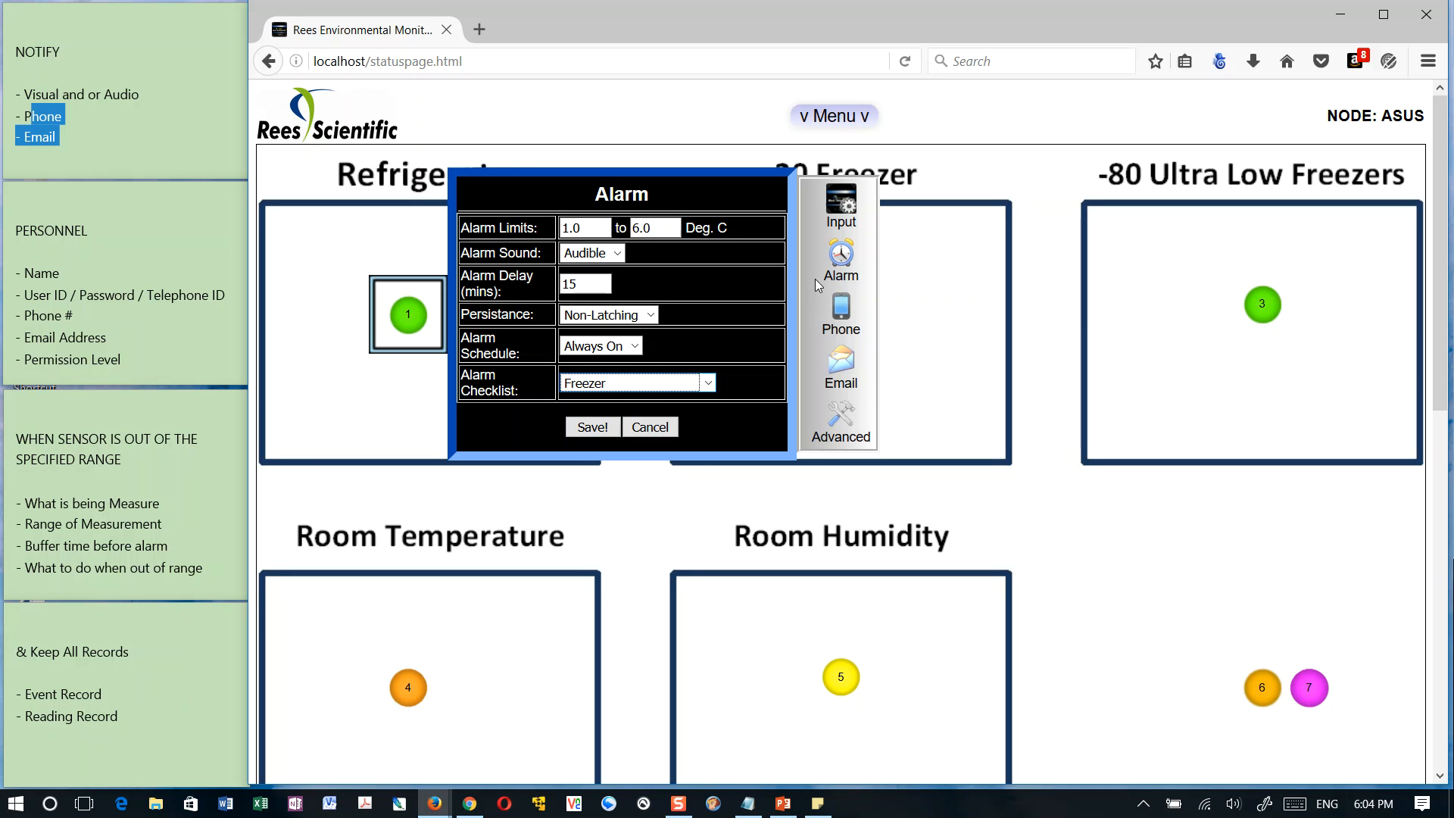
Open the sensor's phone settings and set the telephone alarm to After Delay with a 5 minute delay
{"action": "left_click", "coordinate": [841, 317]}
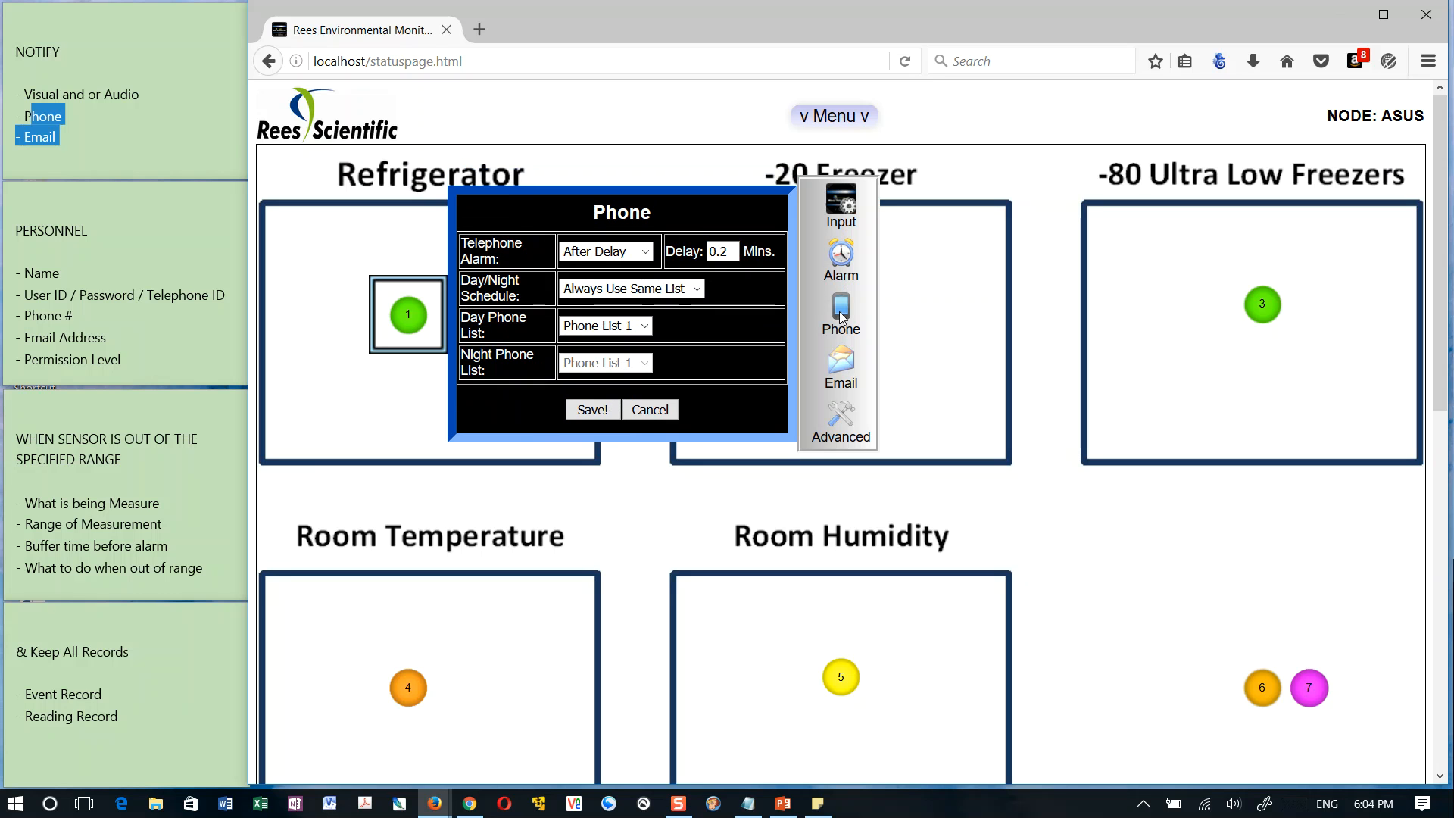
{"action": "left_click", "coordinate": [843, 258]}
{"action": "left_click", "coordinate": [840, 308]}
{"action": "left_click", "coordinate": [618, 253]}
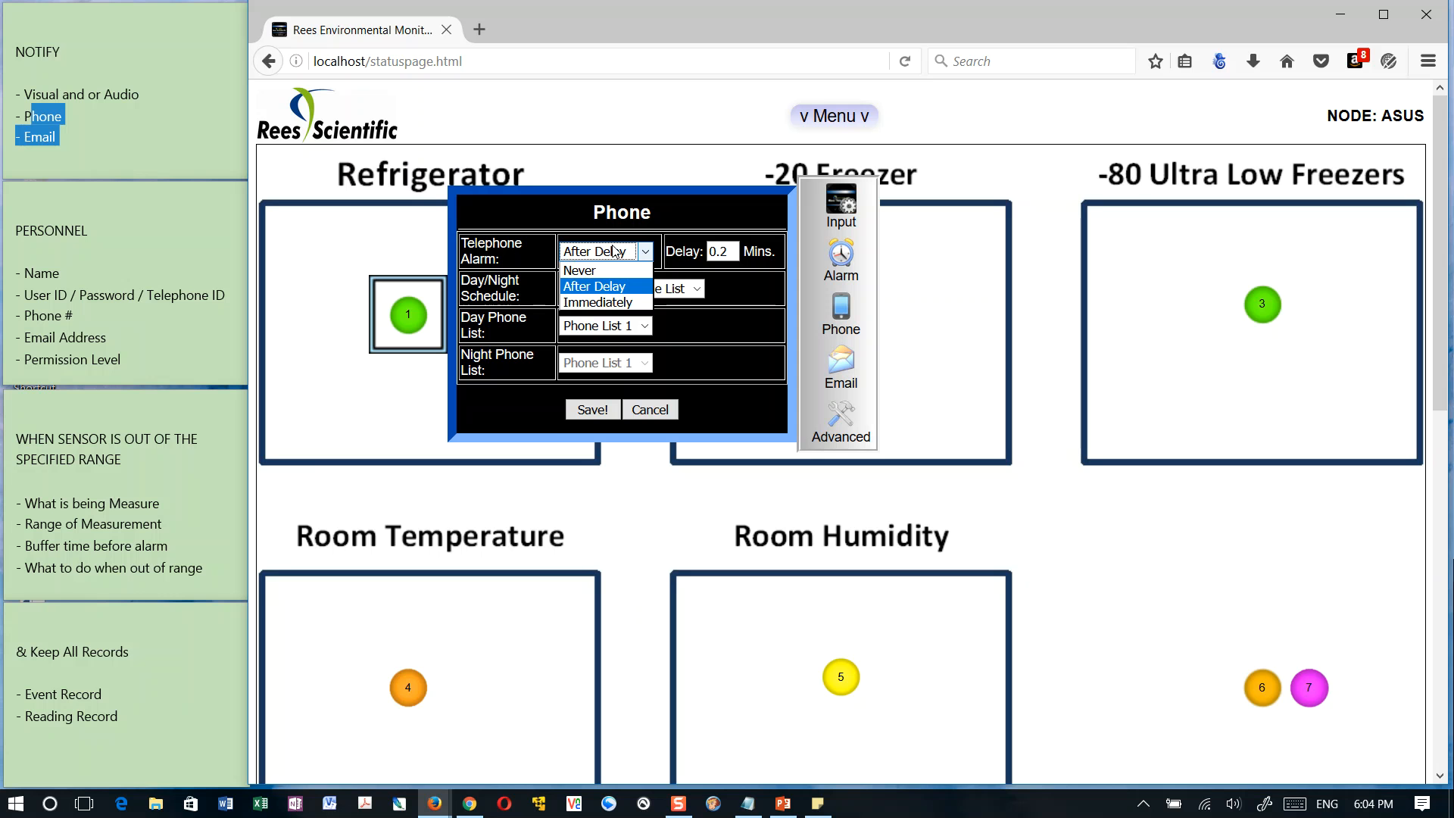
{"action": "left_click", "coordinate": [599, 303]}
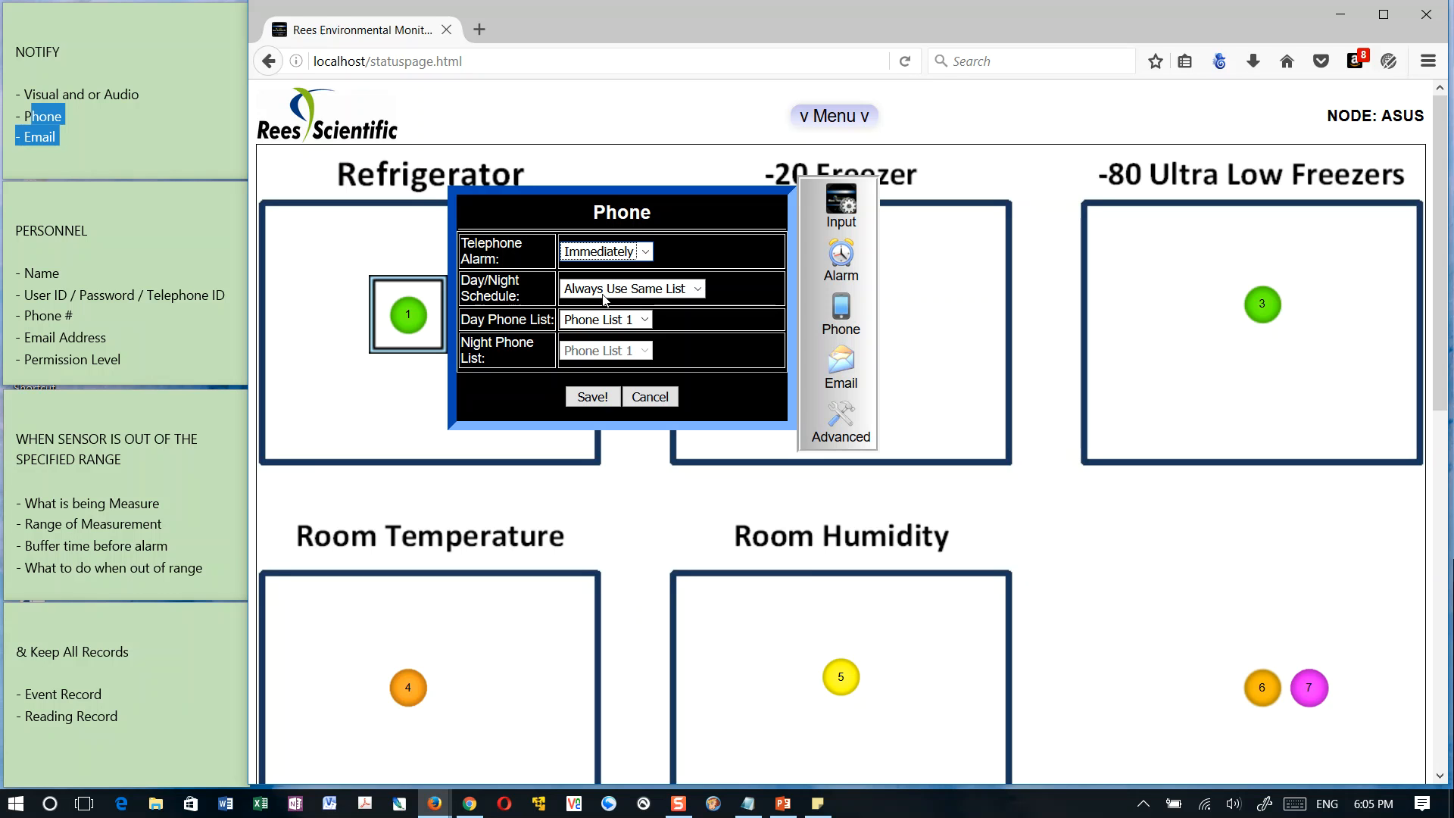
{"action": "left_click", "coordinate": [645, 252]}
{"action": "left_click", "coordinate": [625, 287]}
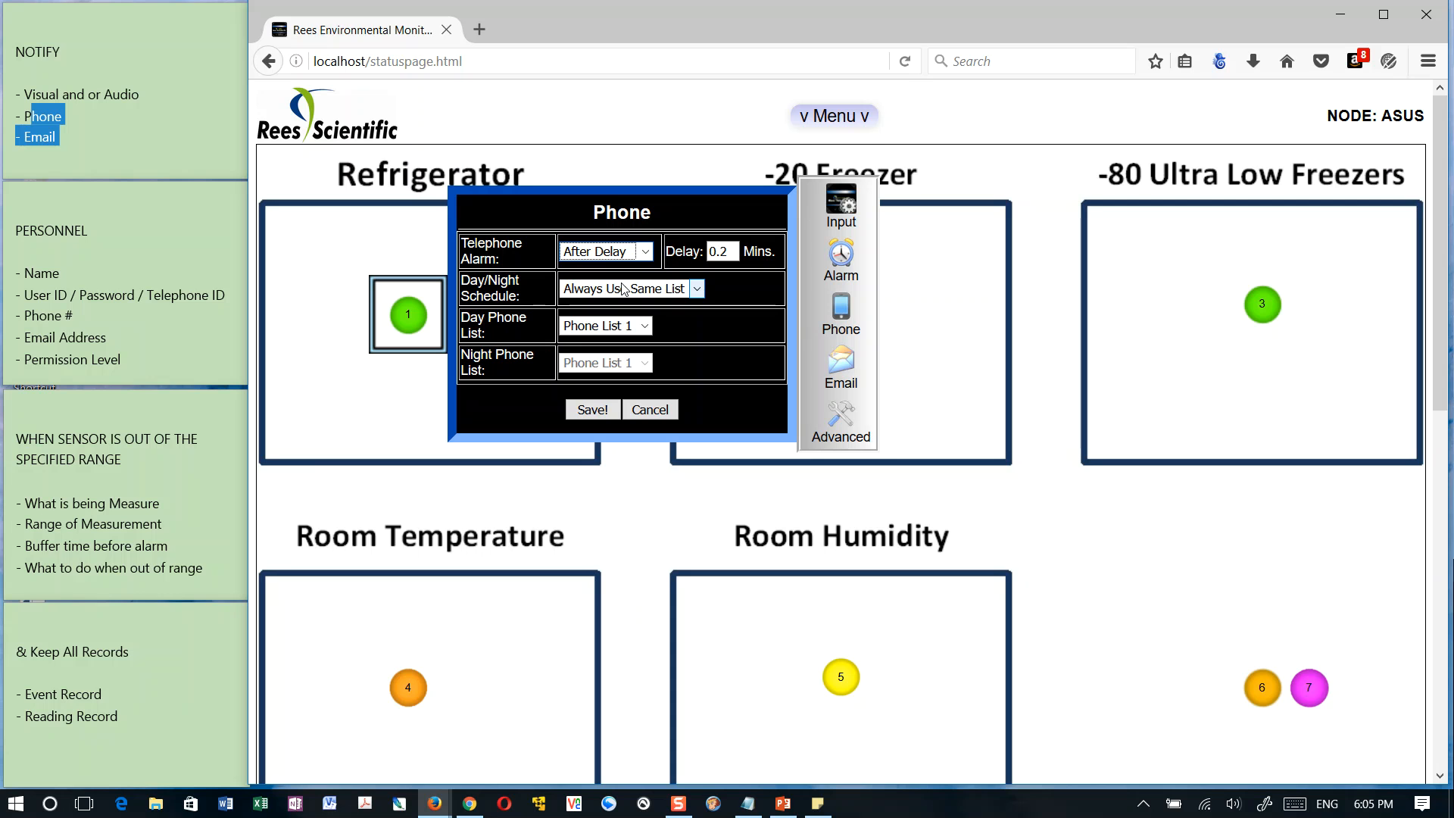
{"action": "left_click_drag", "start_coordinate": [732, 251], "coordinate": [629, 249]}
{"action": "type", "text": "5"}
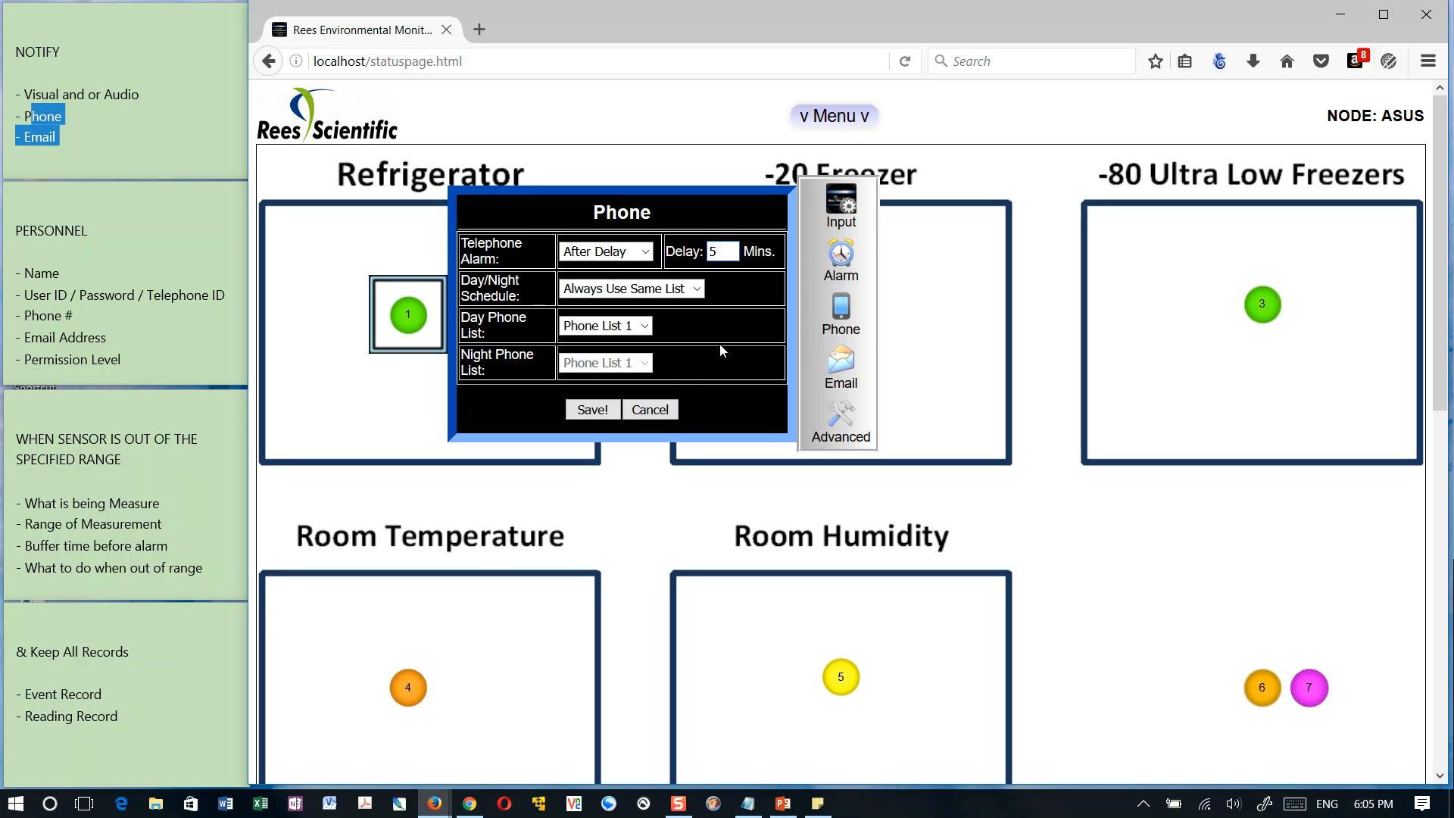
Check the day/night schedule options and set the day phone list to Blood Bank
{"action": "left_click", "coordinate": [748, 291]}
{"action": "left_click_drag", "start_coordinate": [471, 282], "coordinate": [697, 290]}
{"action": "left_click", "coordinate": [698, 291]}
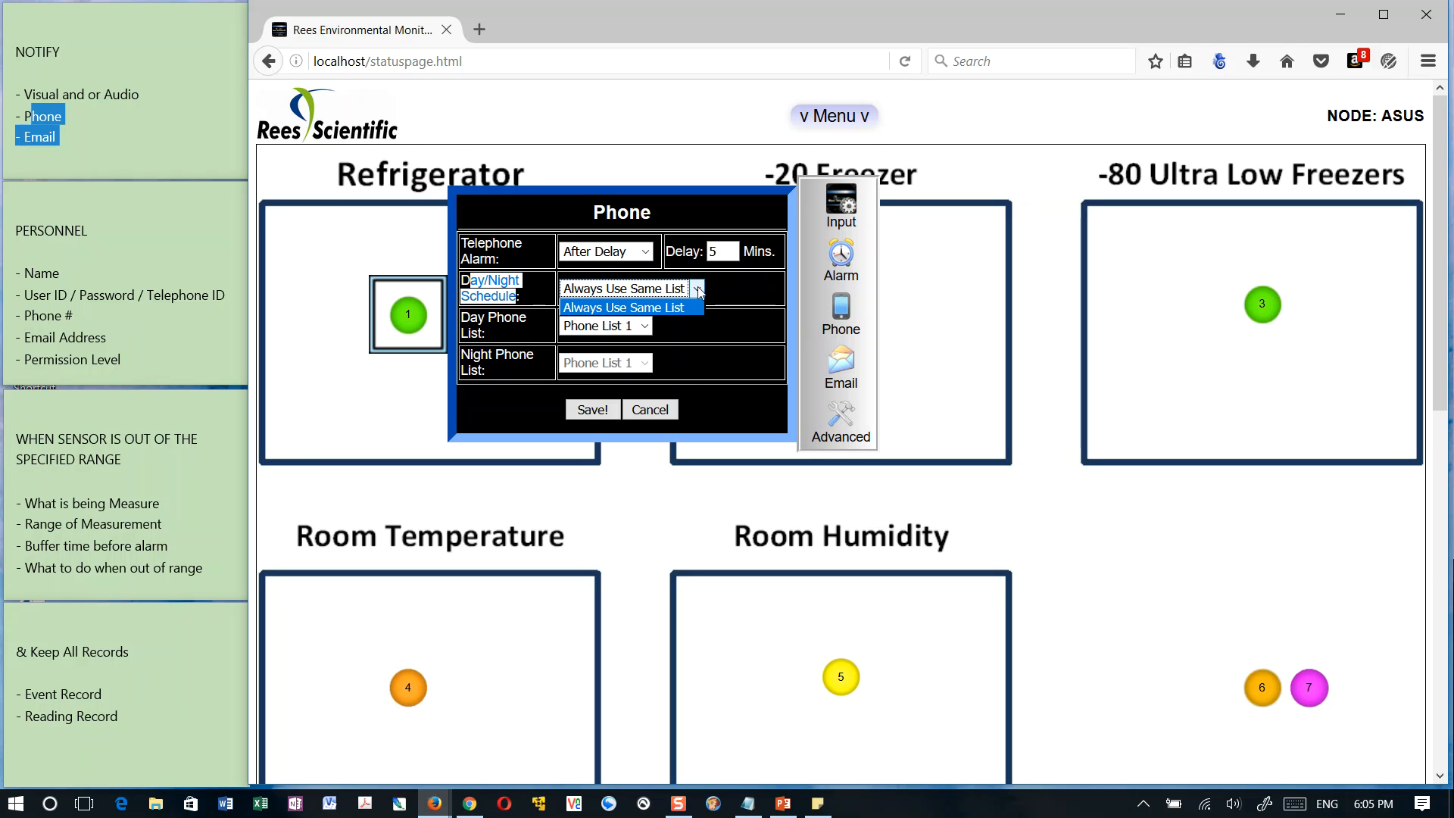
{"action": "left_click", "coordinate": [698, 290]}
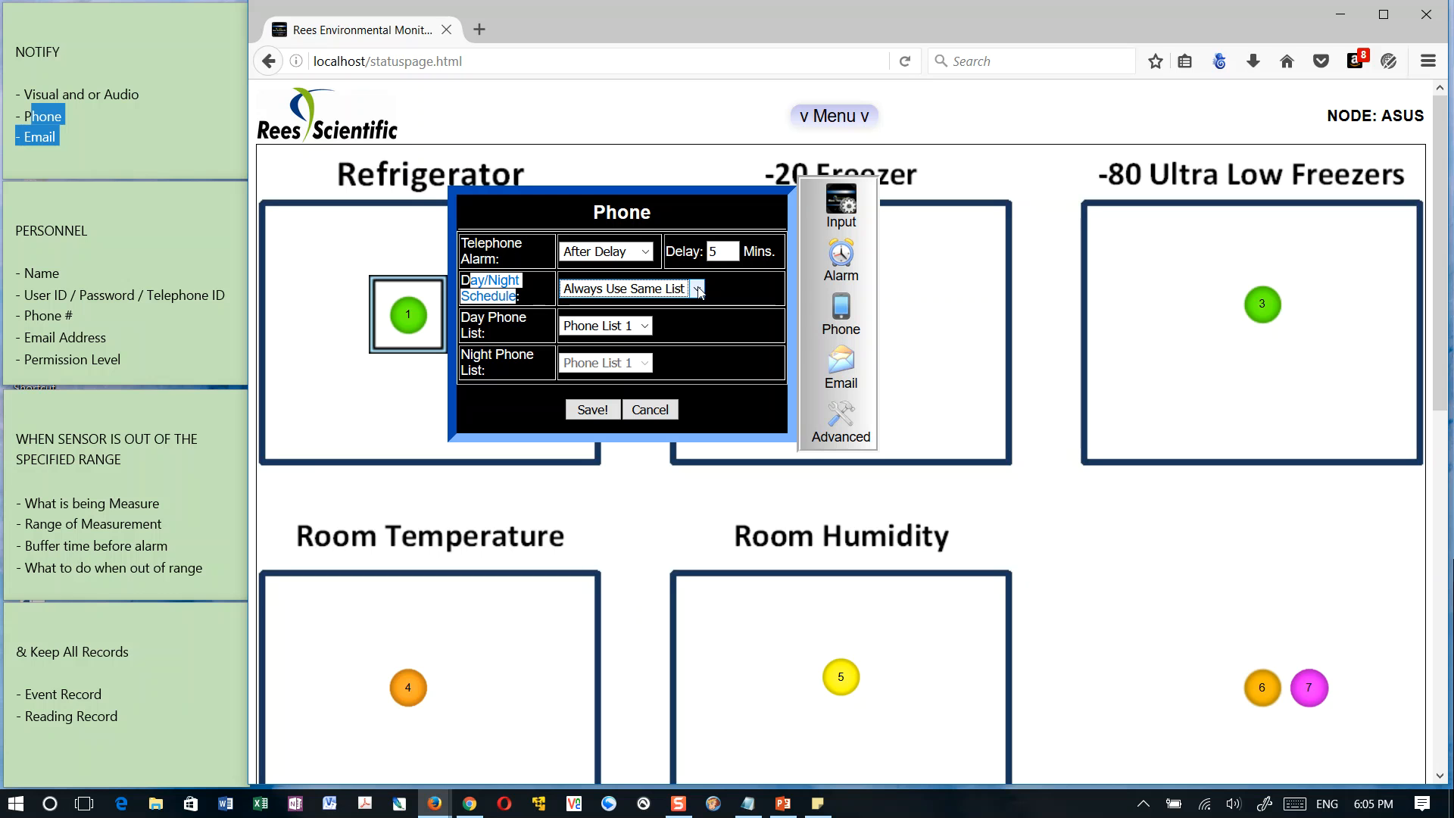
{"action": "left_click", "coordinate": [644, 326]}
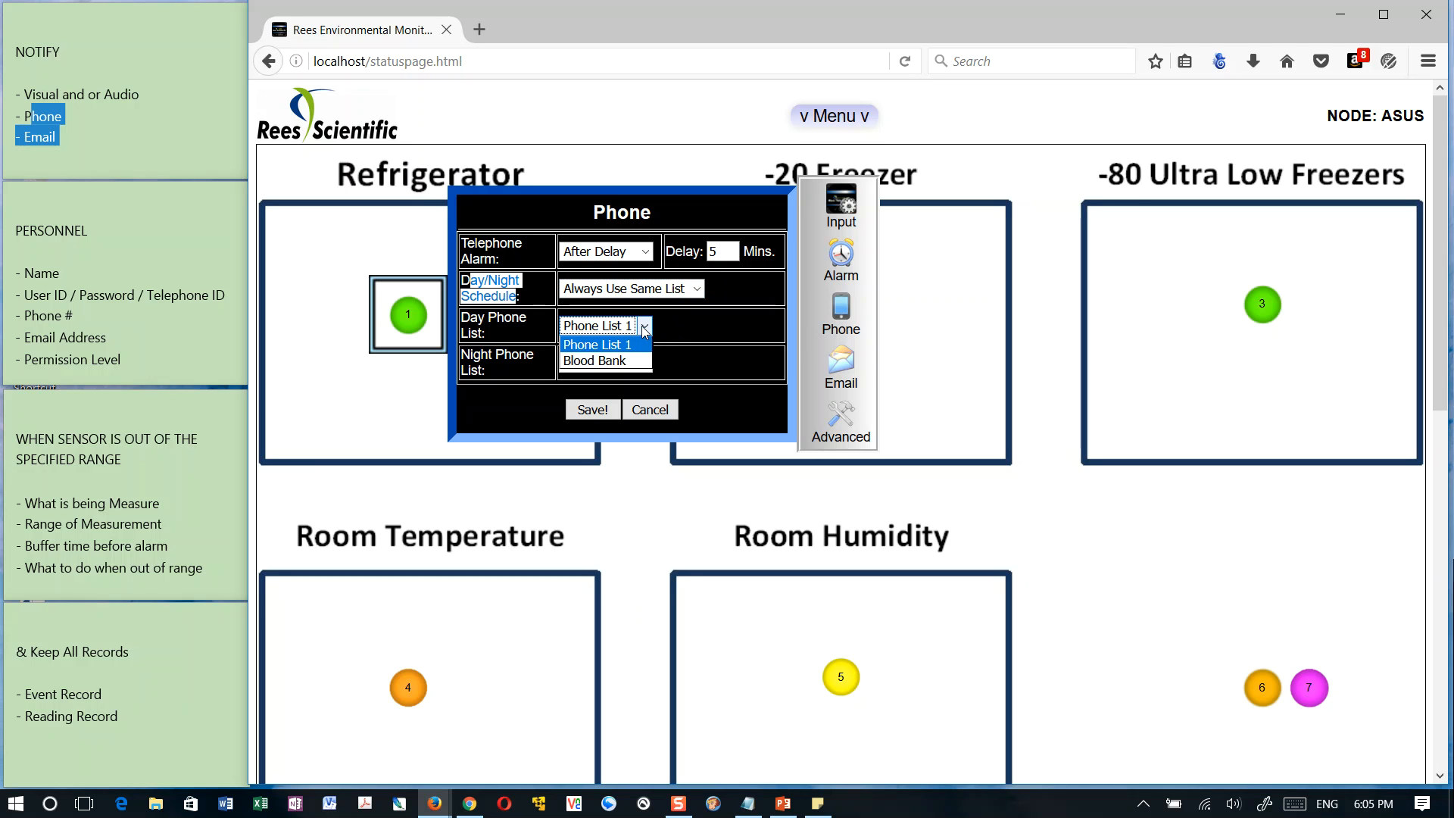
{"action": "left_click", "coordinate": [591, 362]}
{"action": "left_click", "coordinate": [705, 327]}
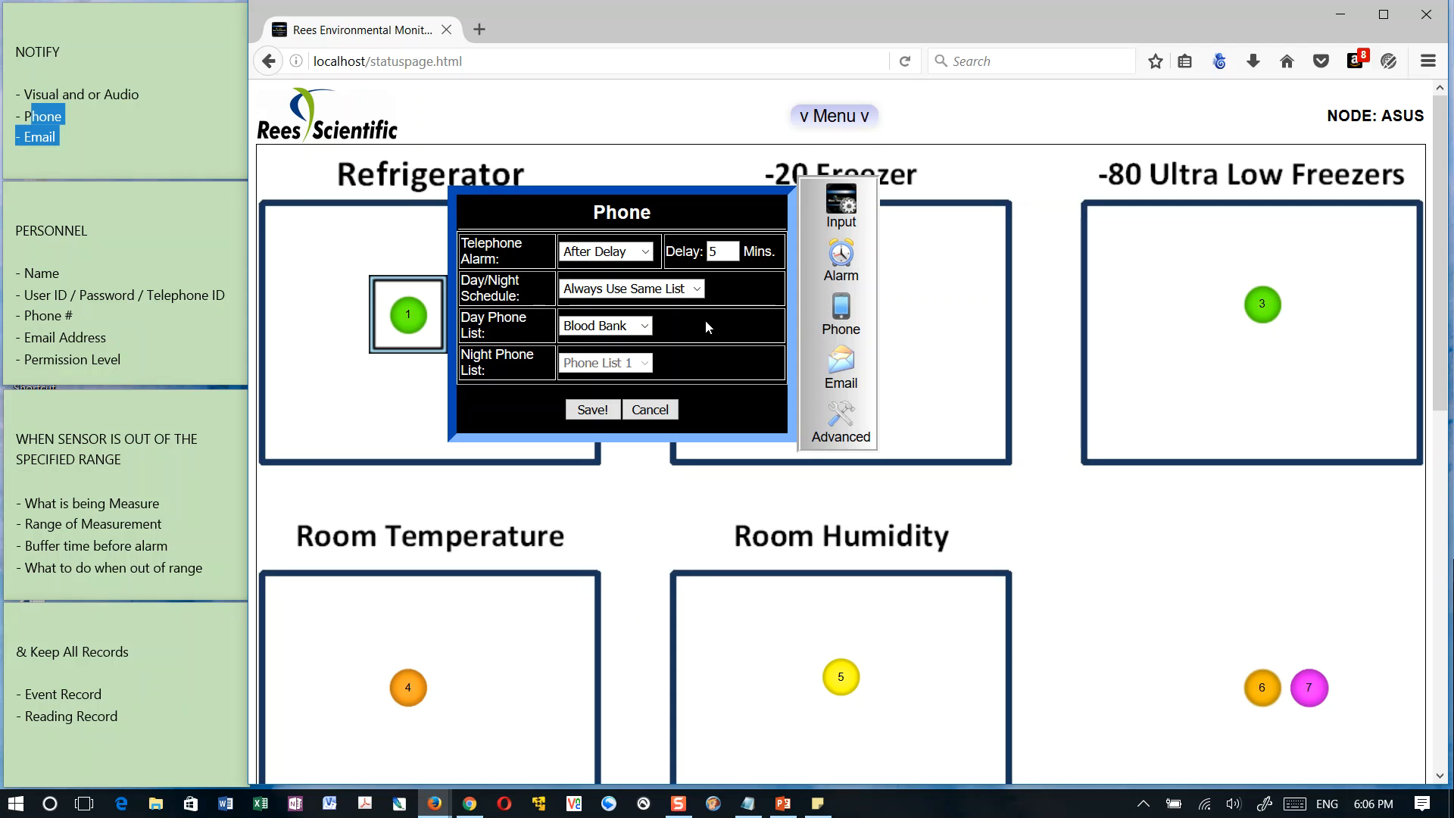
Review the day/night schedule choices and the day phone list options again
{"action": "left_click", "coordinate": [693, 288]}
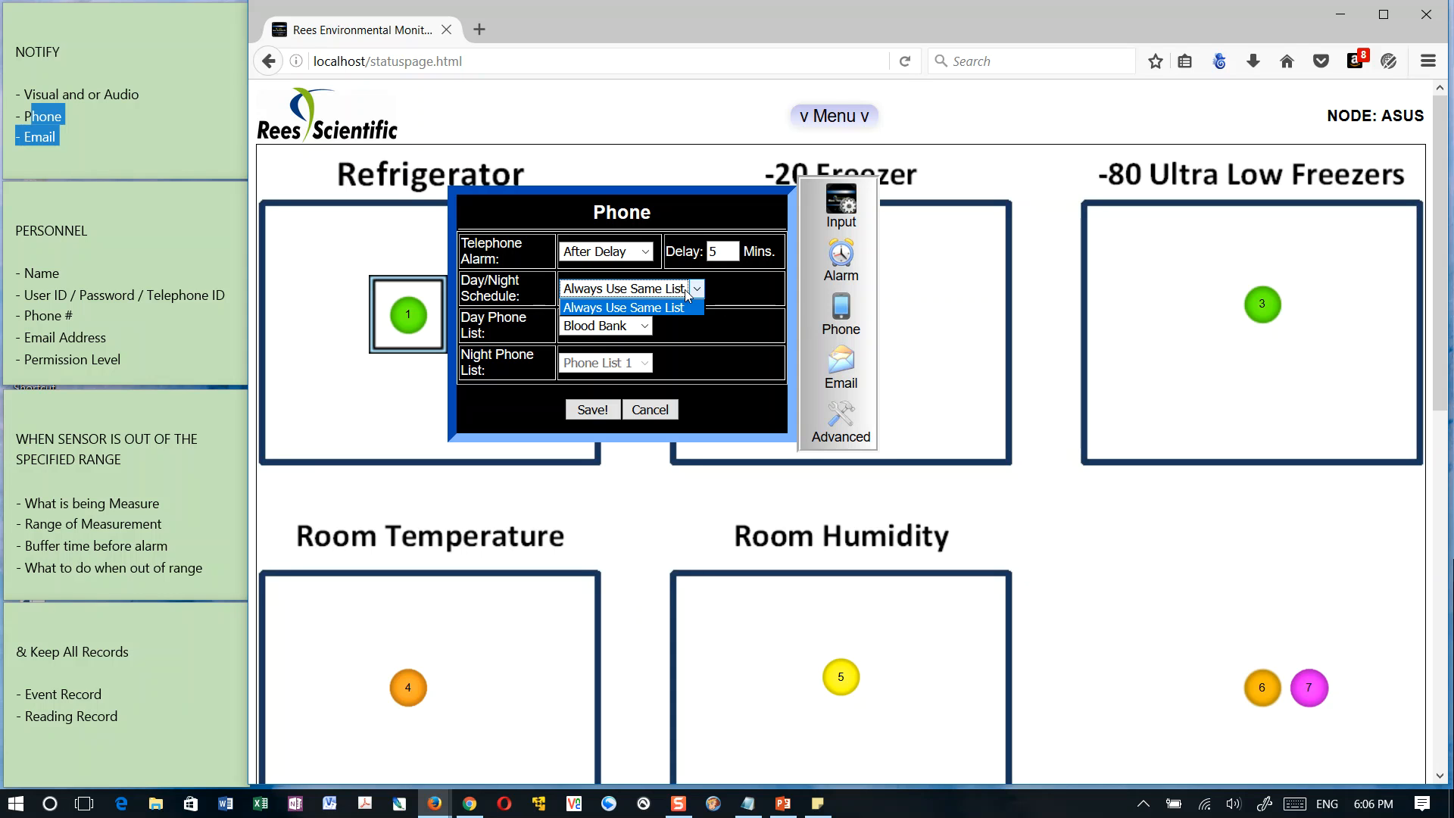
{"action": "left_click", "coordinate": [735, 332]}
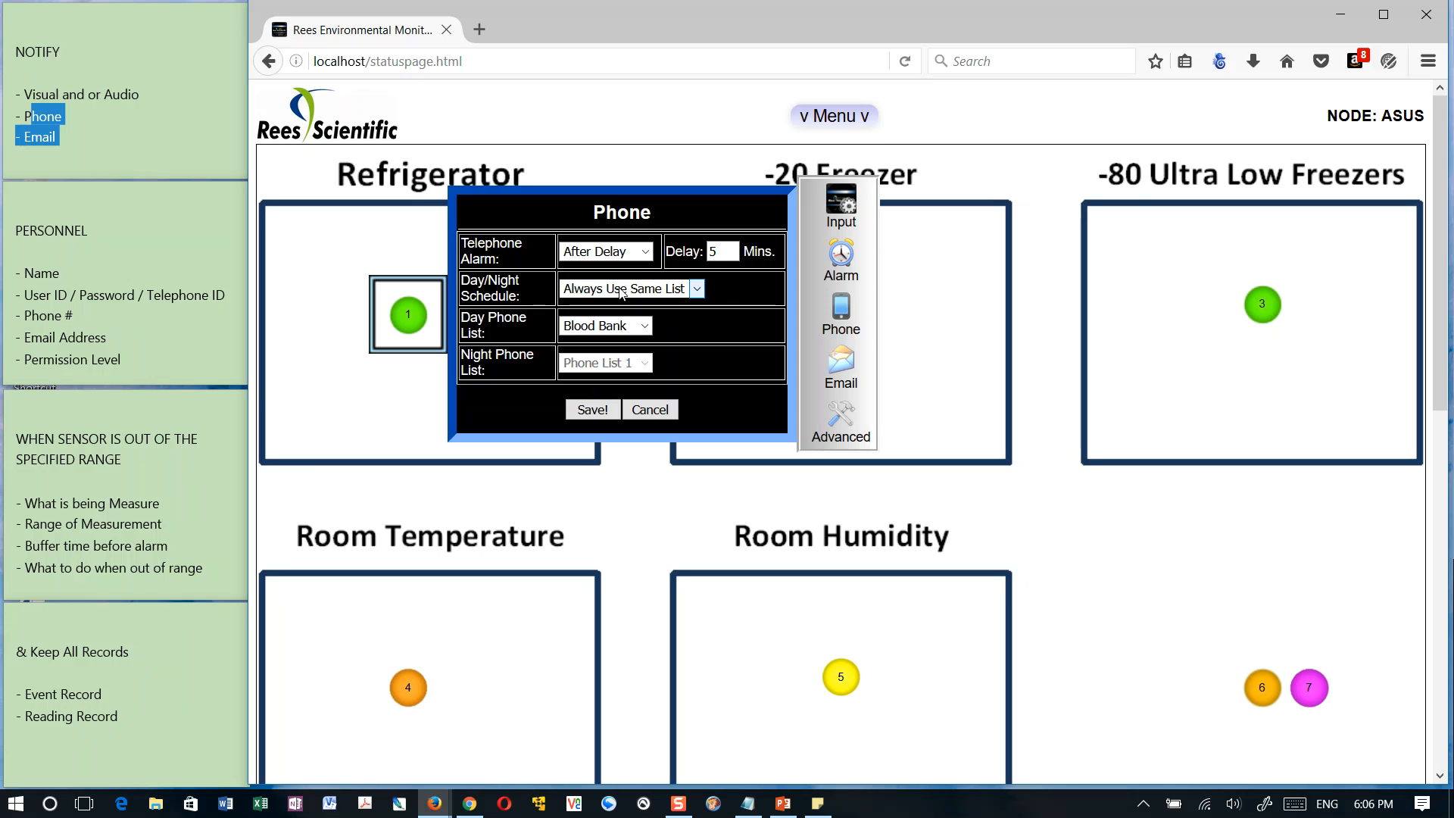
{"action": "left_click", "coordinate": [651, 286]}
{"action": "left_click", "coordinate": [666, 319]}
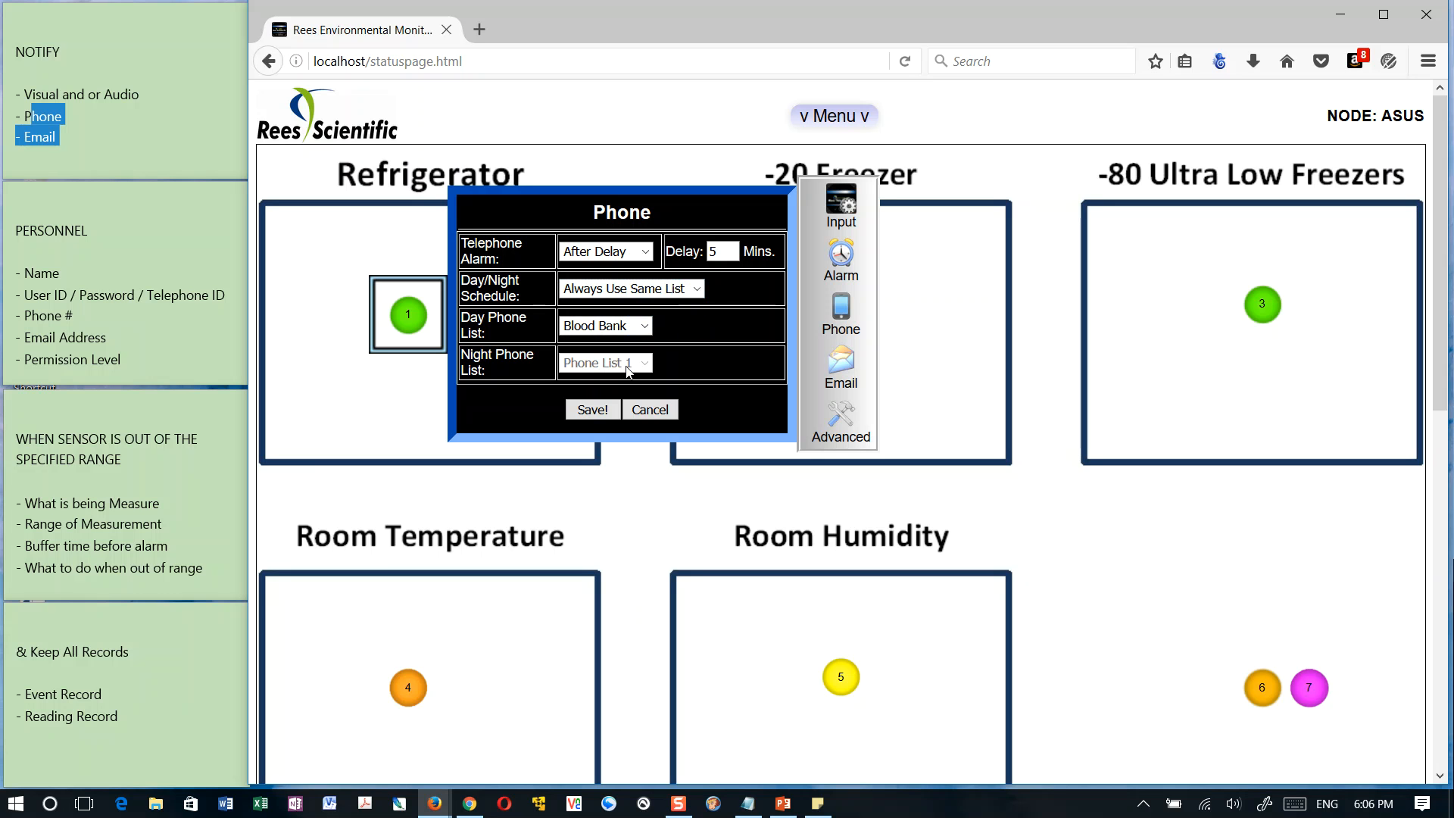
{"action": "left_click", "coordinate": [651, 326]}
{"action": "left_click", "coordinate": [700, 328]}
Open the sensor's email settings and enable emails for alarm, return to normal and alarm inhibit events
{"action": "left_click", "coordinate": [843, 369]}
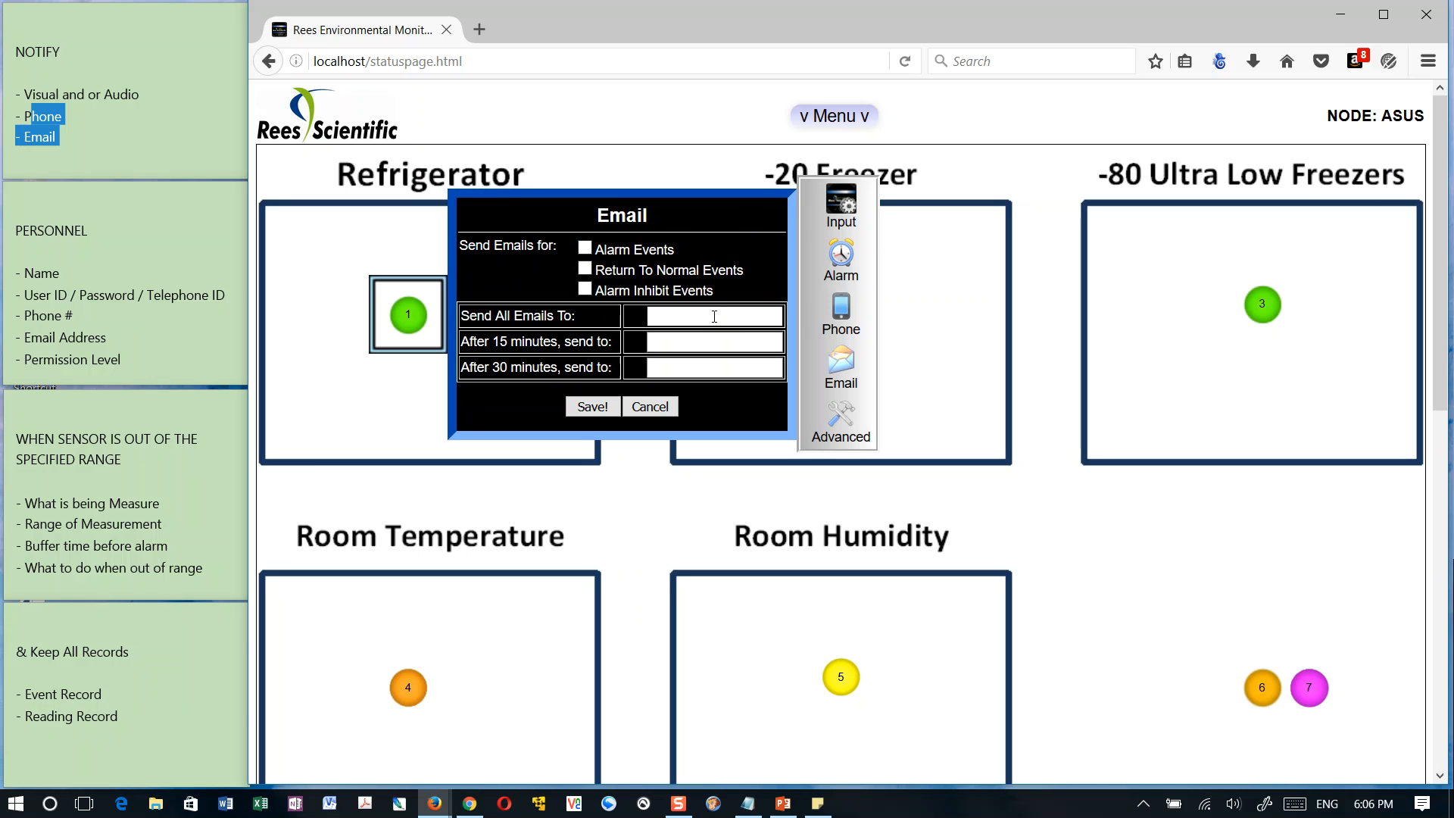
{"action": "left_click", "coordinate": [585, 248]}
{"action": "left_click", "coordinate": [585, 269]}
{"action": "left_click", "coordinate": [585, 288]}
Enter two recipients' email addresses, each followed by a semicolon, as the recipients of all emails
{"action": "left_click", "coordinate": [692, 315]}
{"action": "type", "text": ";"}
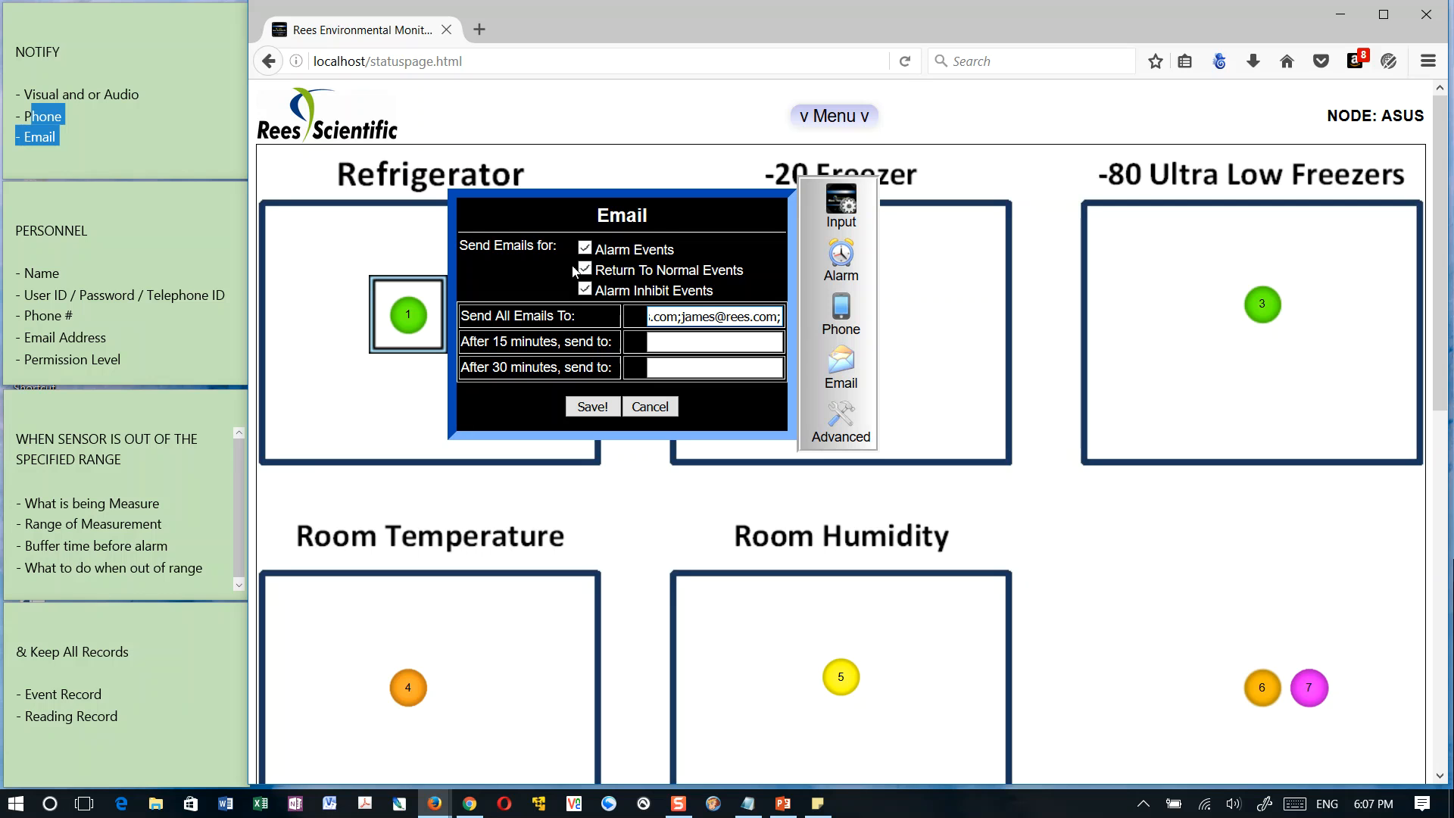
Examine the recipient fields for all emails and for the 15 minute and 30 minute escalations
{"action": "left_click_drag", "start_coordinate": [505, 315], "coordinate": [640, 325]}
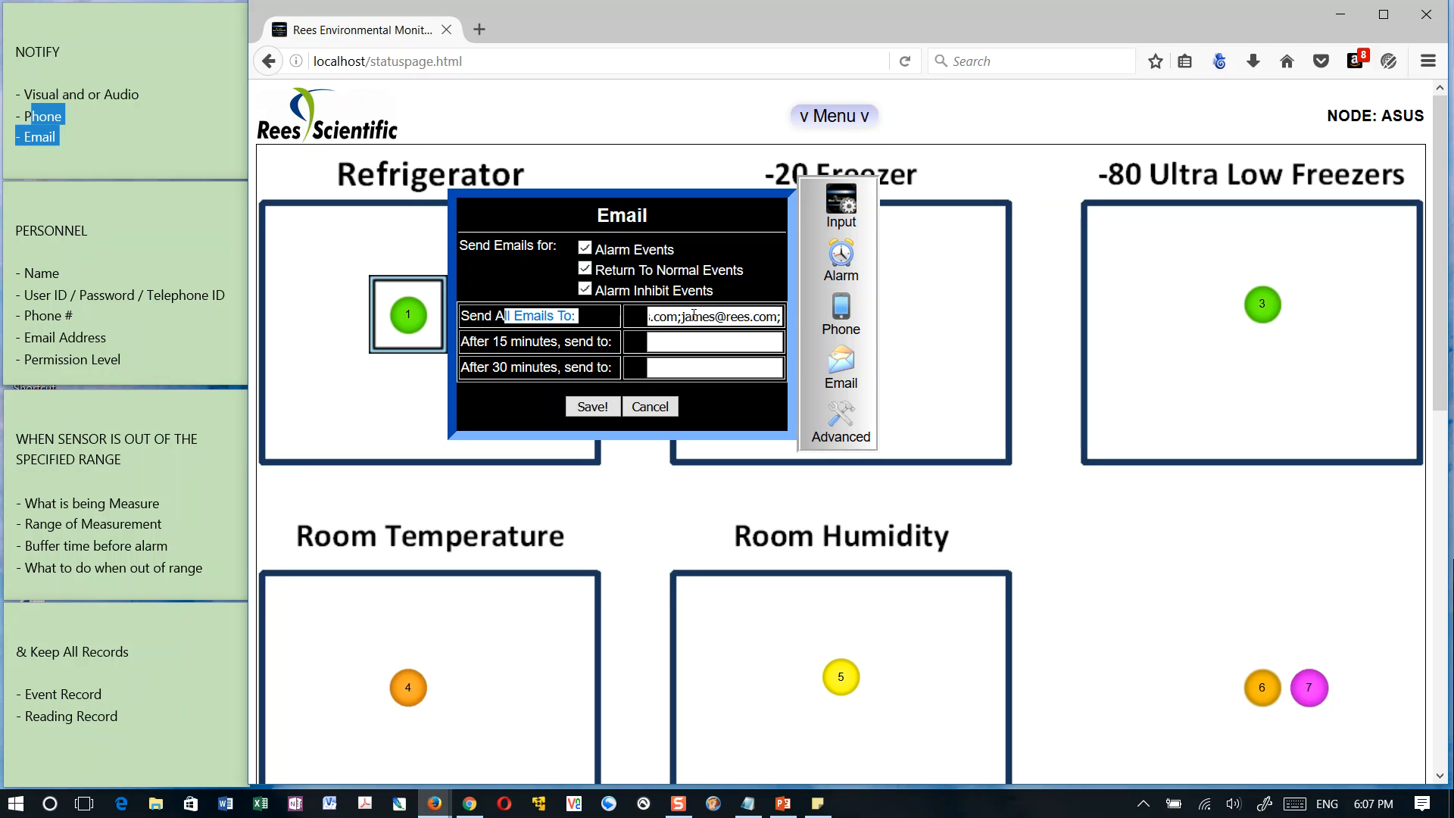
{"action": "left_click_drag", "start_coordinate": [474, 342], "coordinate": [566, 343]}
{"action": "left_click", "coordinate": [657, 341]}
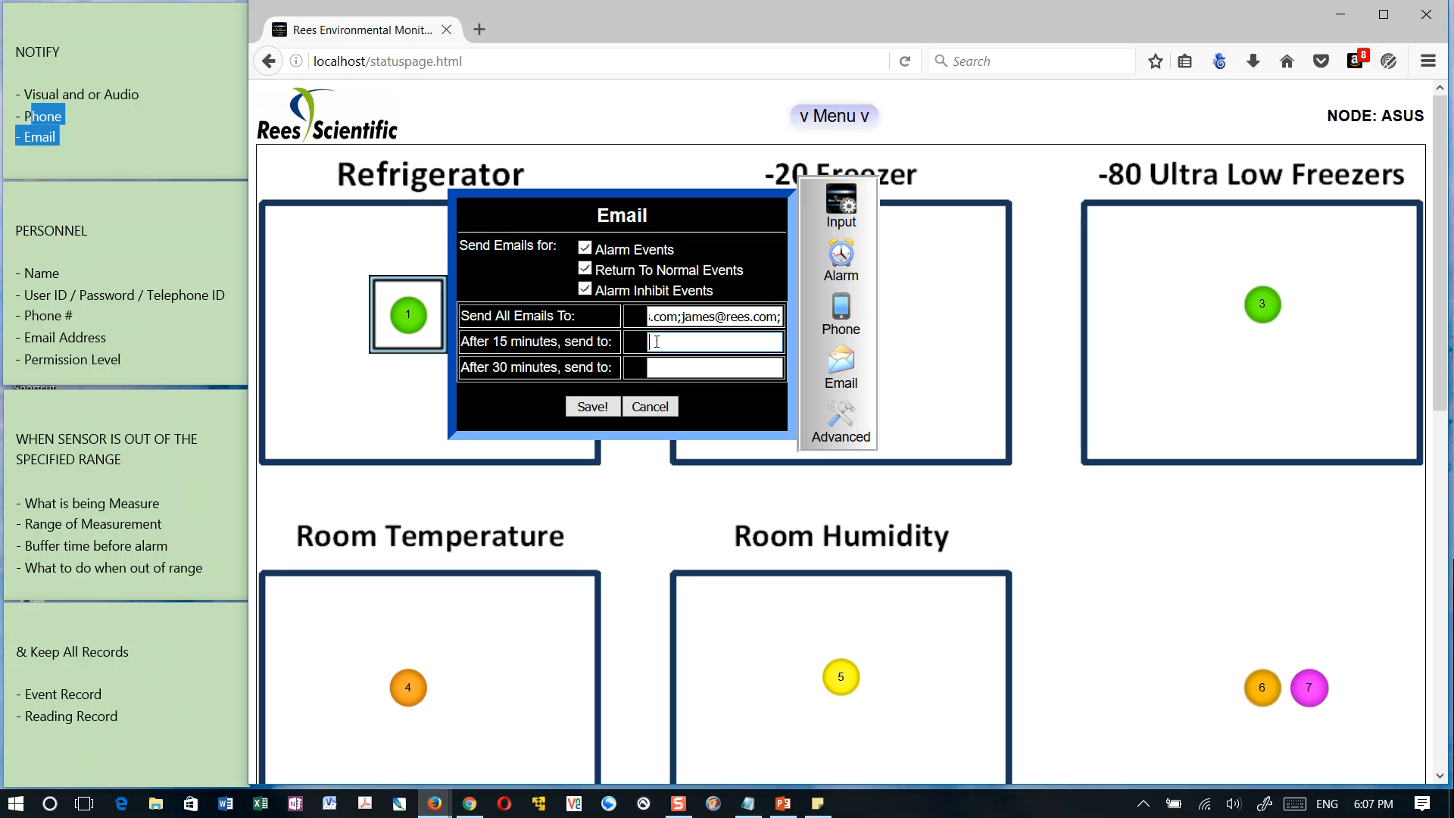
{"action": "left_click_drag", "start_coordinate": [692, 316], "coordinate": [623, 318]}
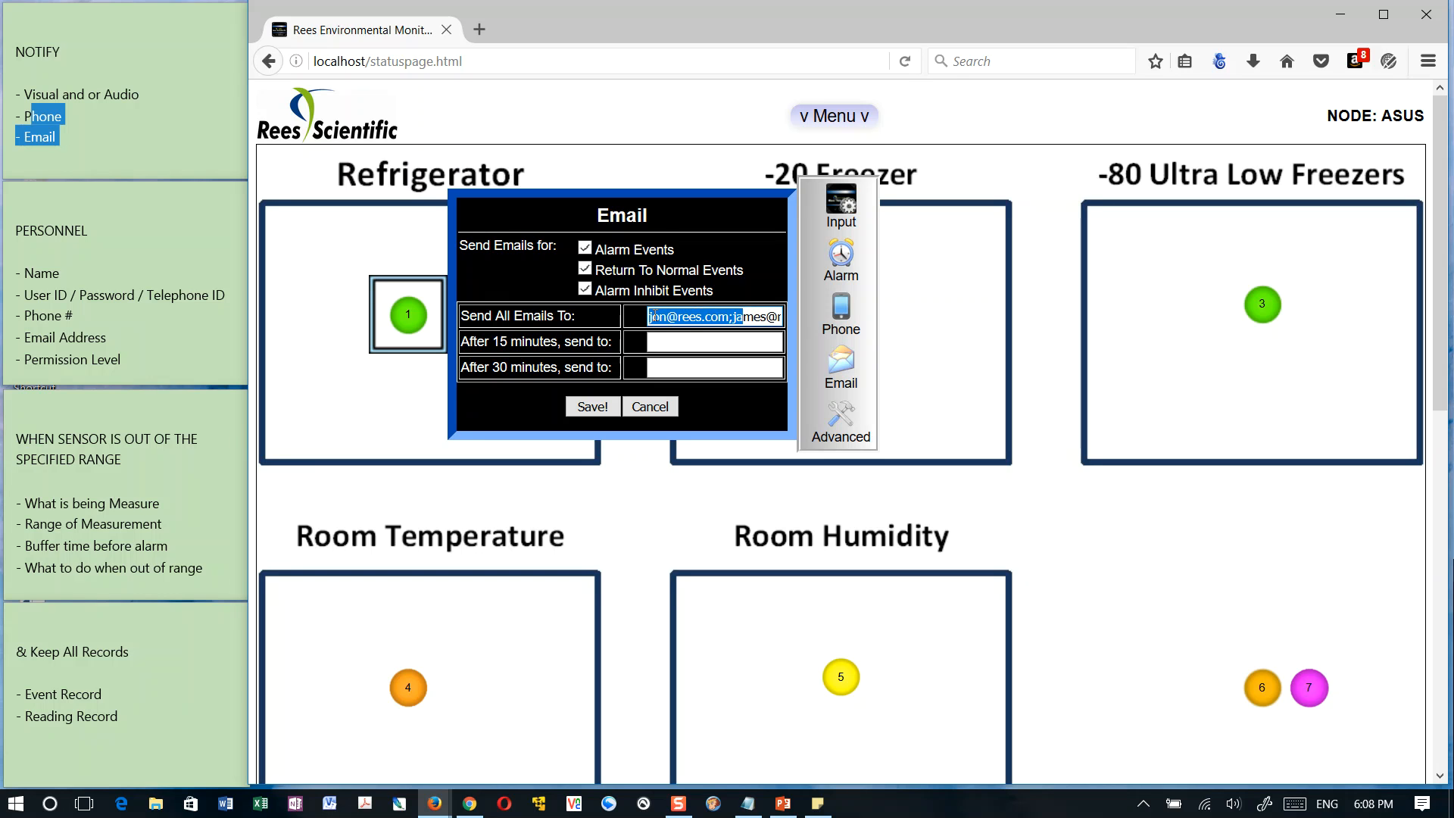
{"action": "left_click", "coordinate": [693, 345]}
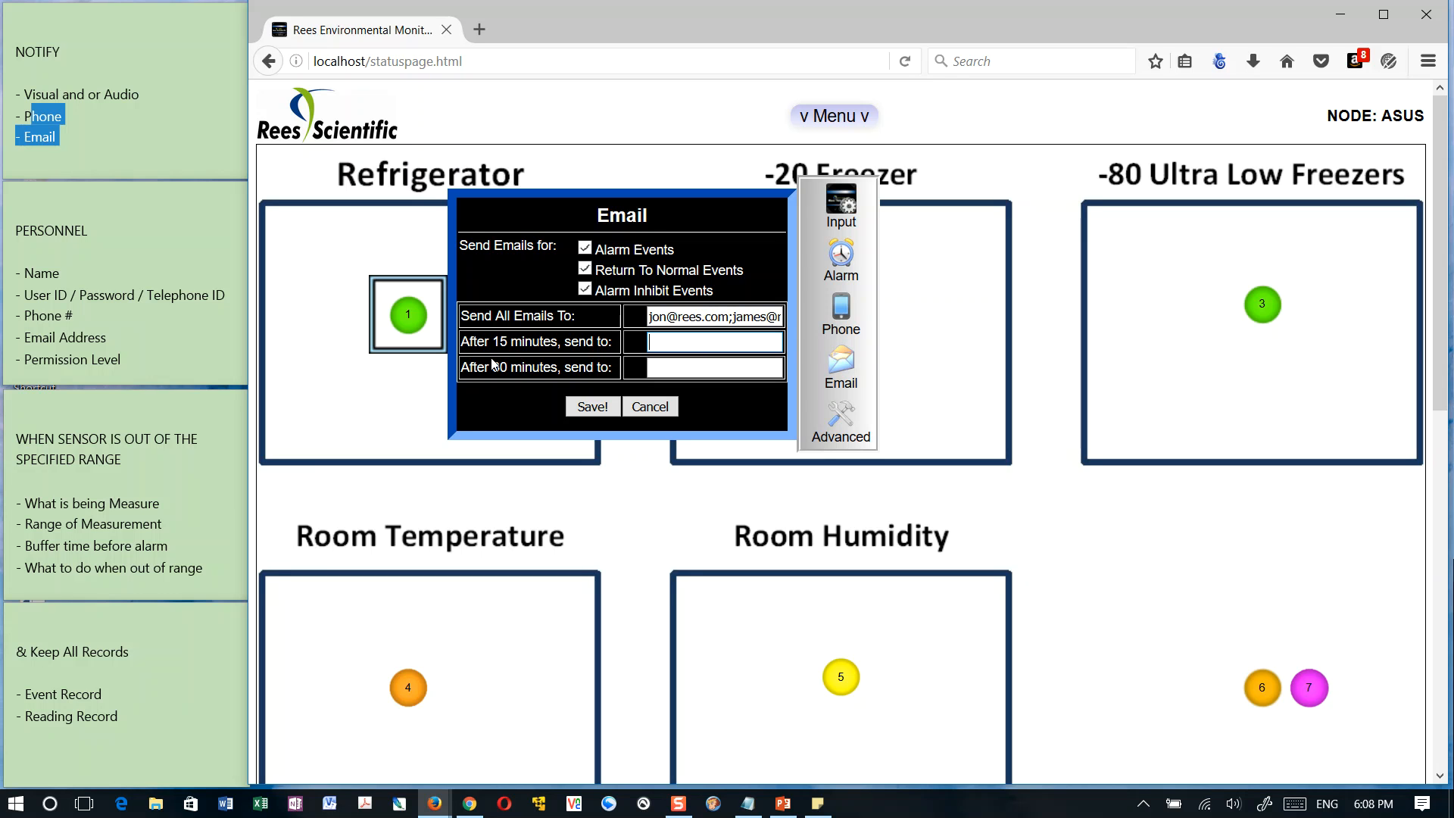
{"action": "left_click", "coordinate": [696, 370]}
Disable all three email event types and clear the recipients of all emails
{"action": "left_click", "coordinate": [585, 248]}
{"action": "left_click", "coordinate": [585, 269]}
{"action": "left_click", "coordinate": [585, 289]}
{"action": "triple_click", "coordinate": [684, 315]}
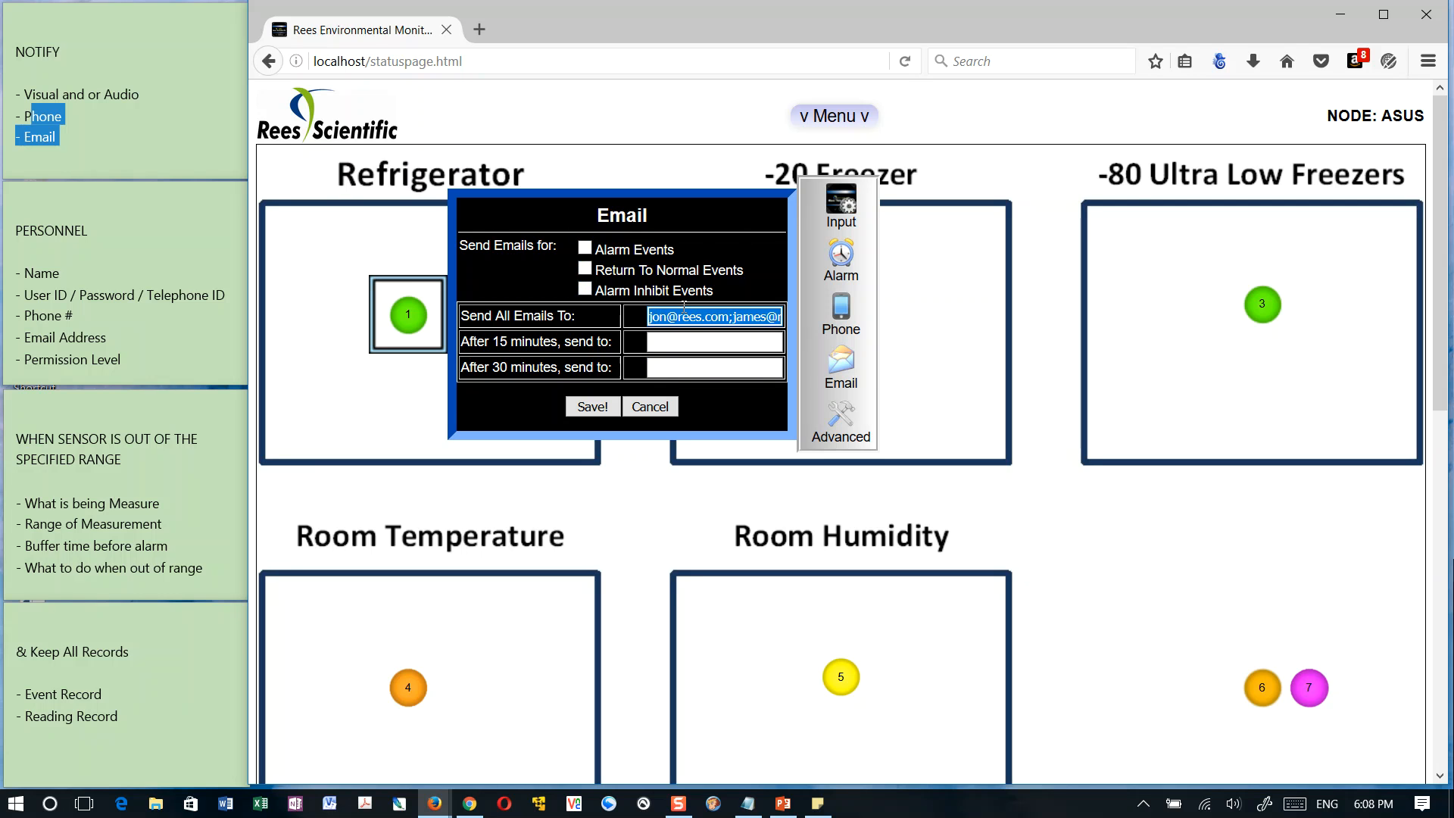
{"action": "key", "text": "Delete"}
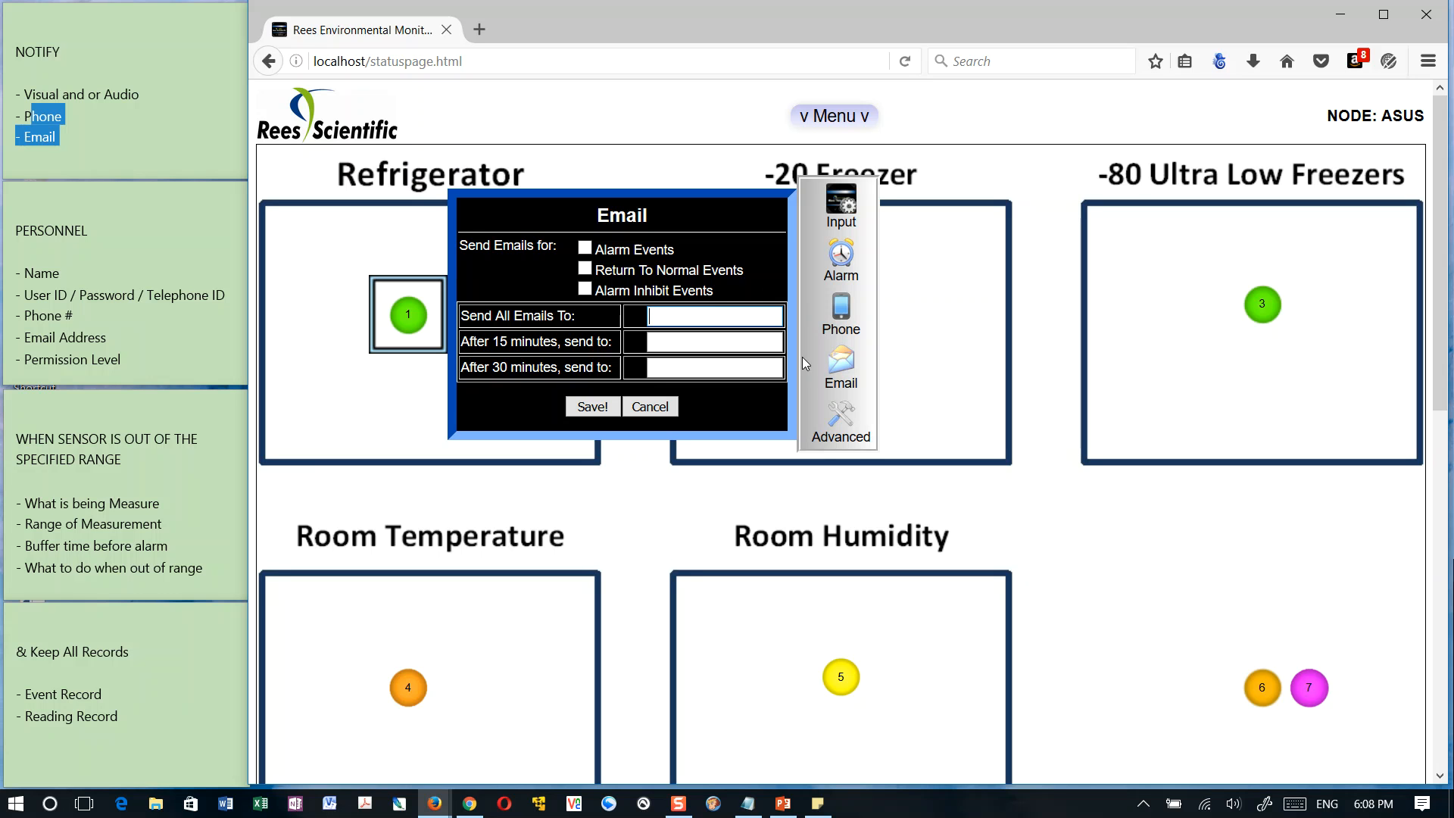
In the Refrigerator sensor's advanced settings, require a comment for this input, review the alarm relay options keeping Activate On Alarm, and save
{"action": "left_click", "coordinate": [837, 416]}
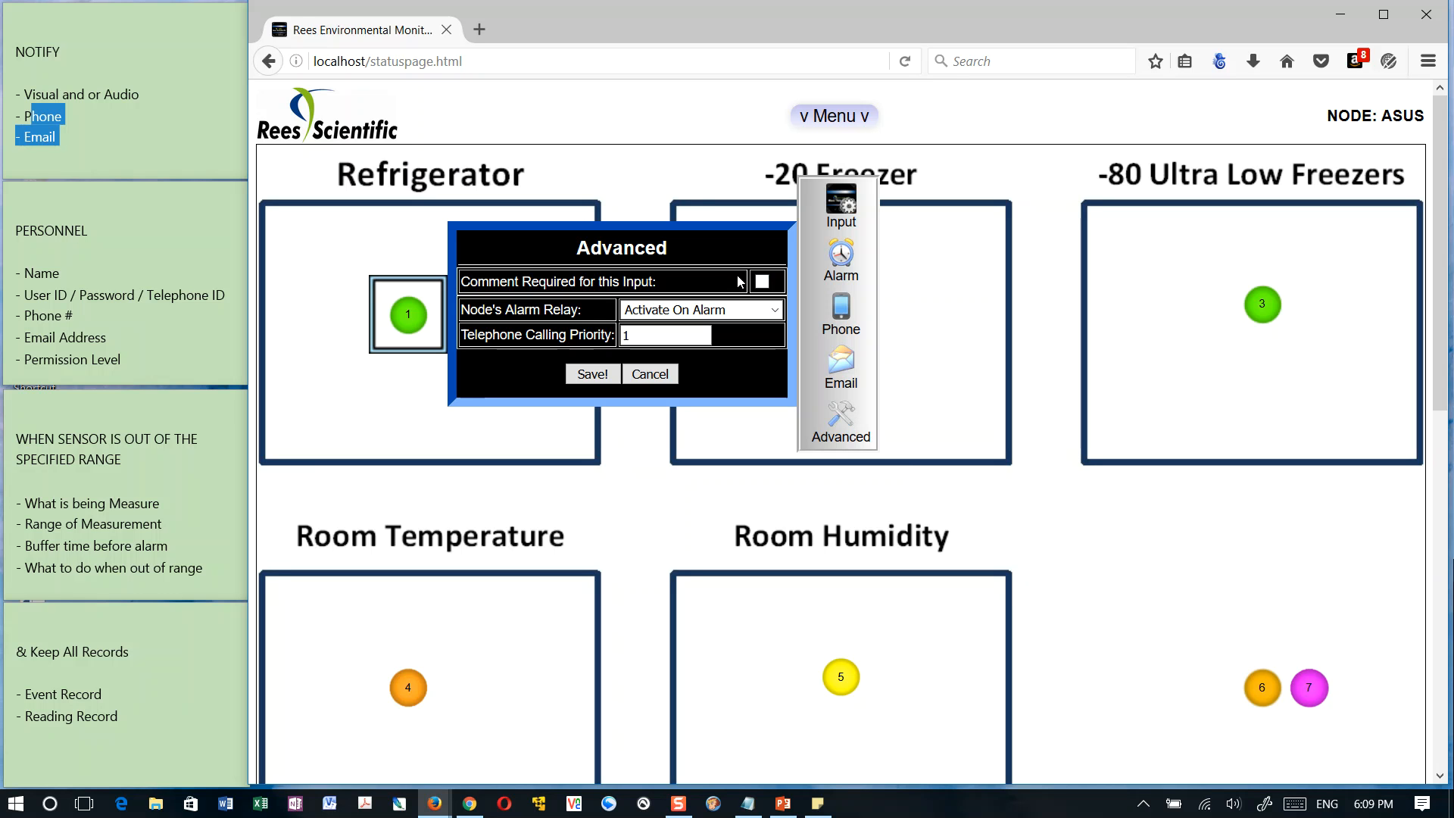
{"action": "left_click", "coordinate": [762, 282]}
{"action": "left_click", "coordinate": [774, 310]}
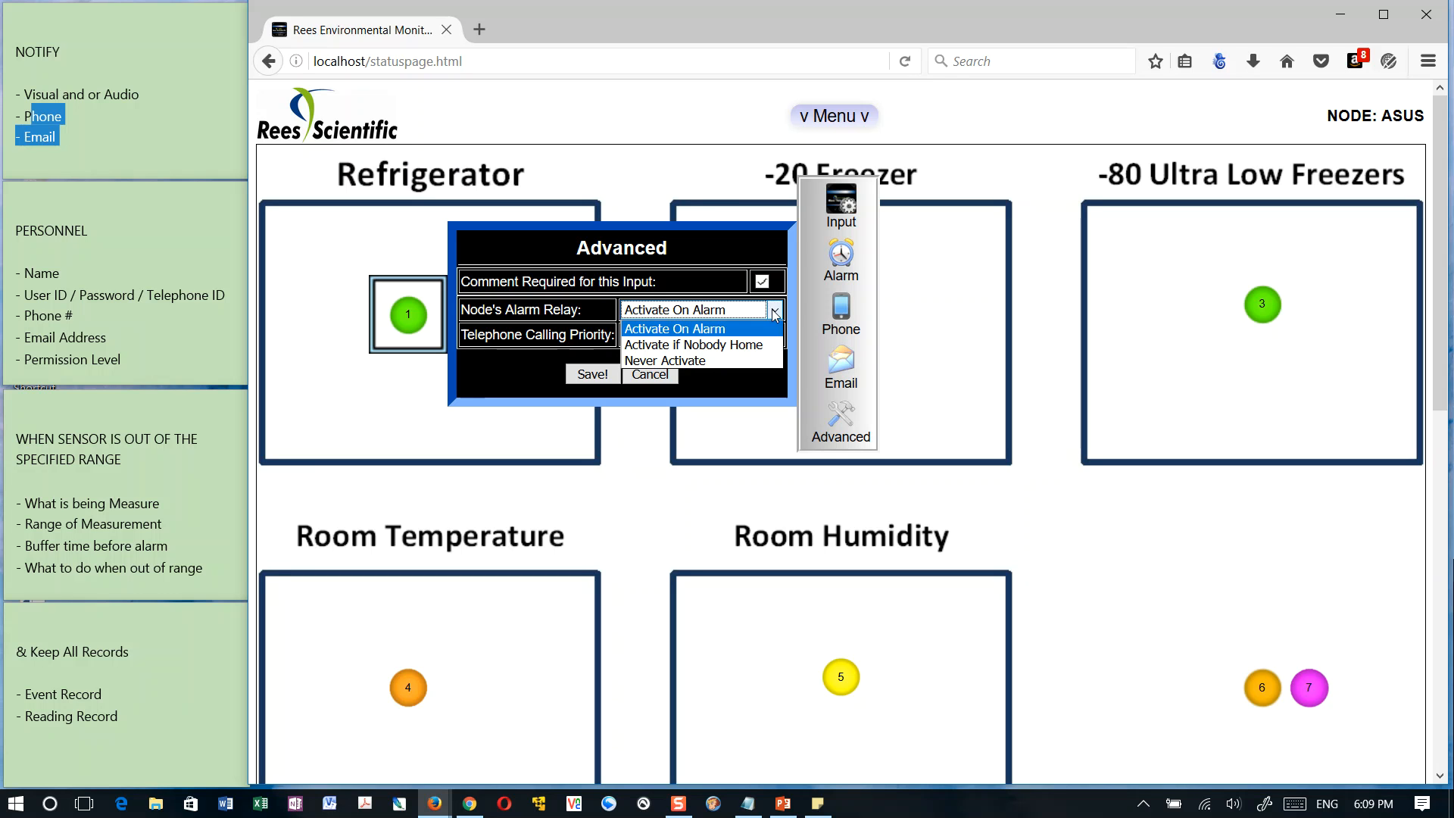
{"action": "left_click", "coordinate": [771, 309]}
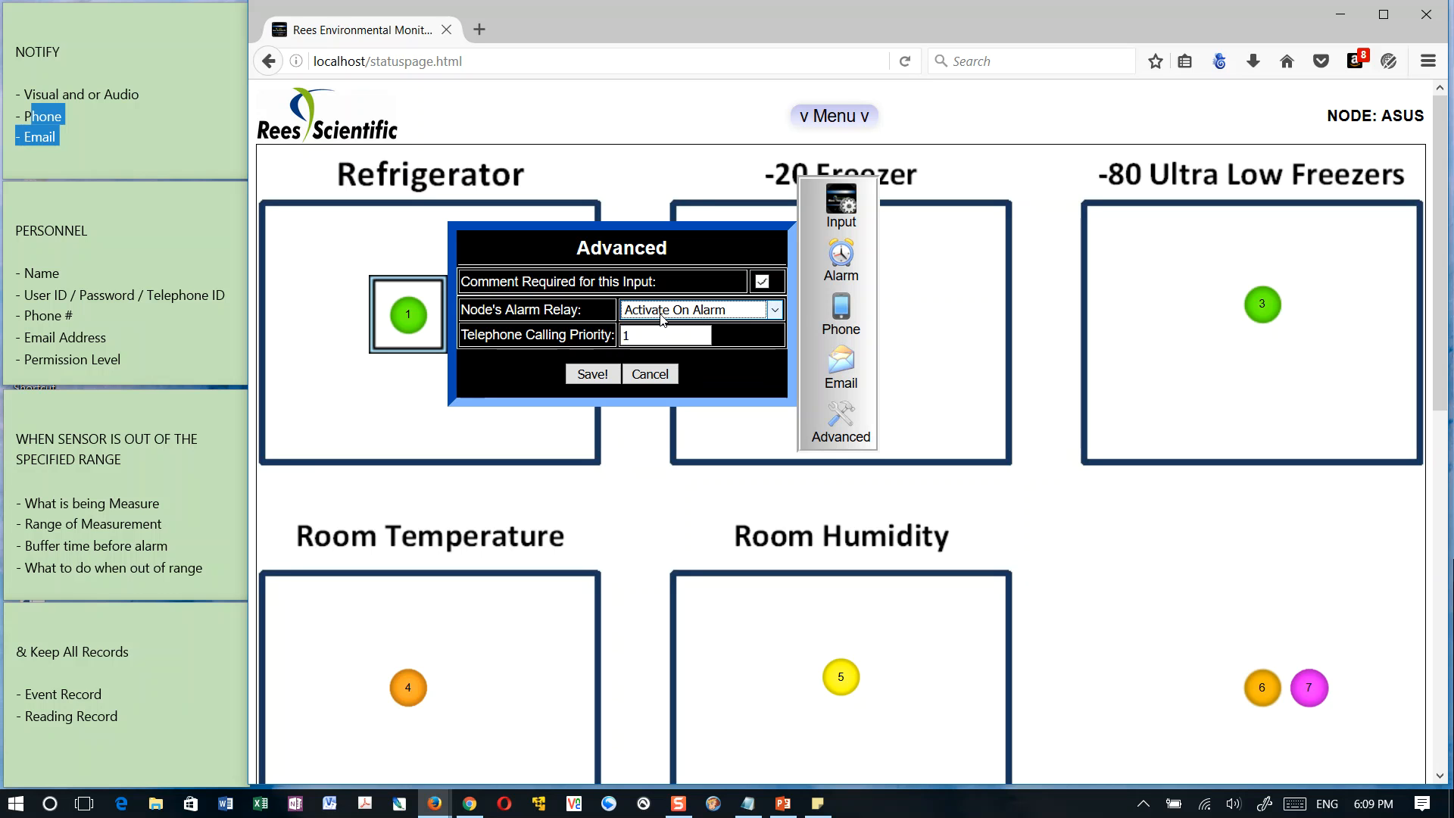
{"action": "key", "text": "Tab"}
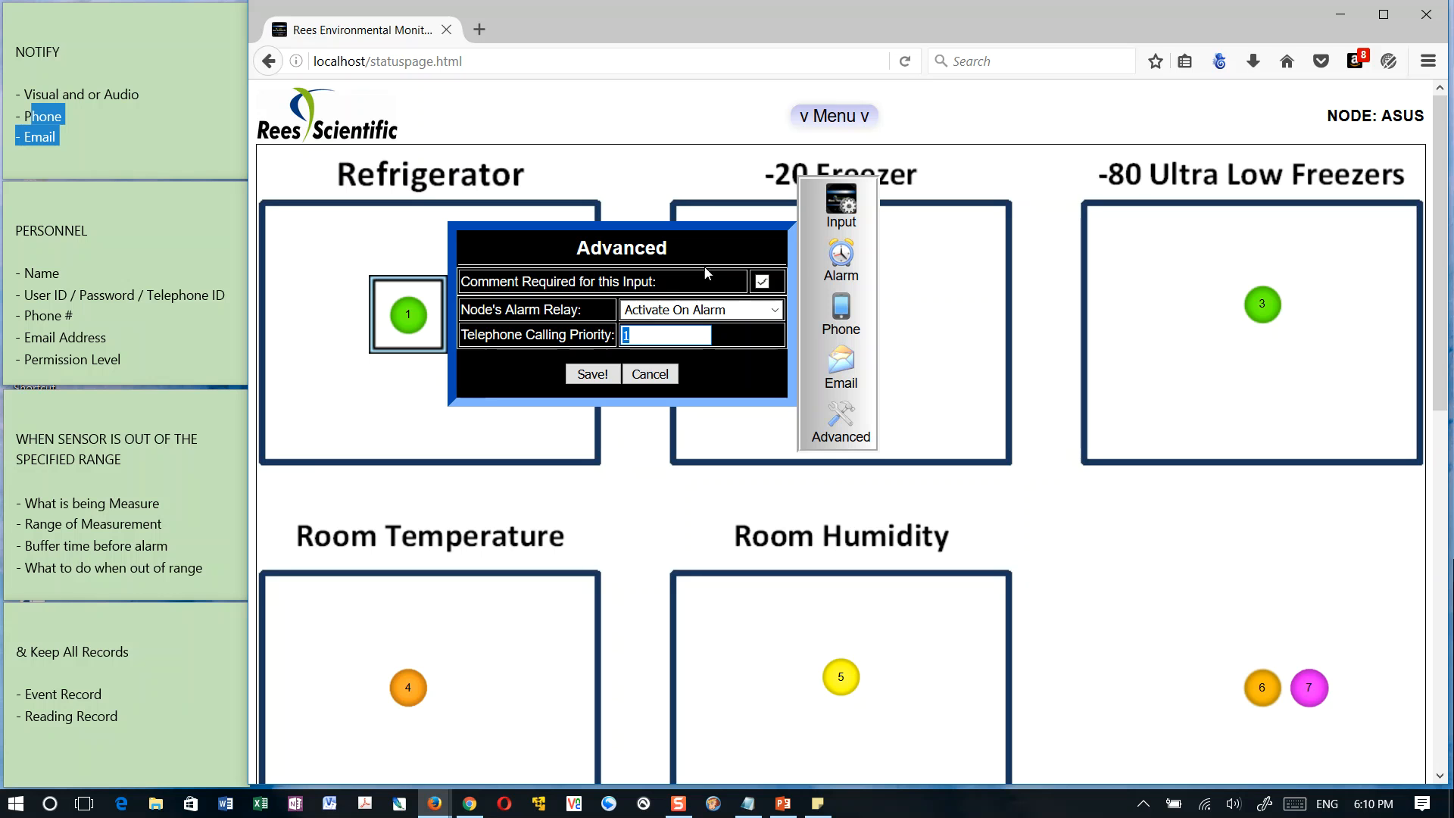
{"action": "left_click", "coordinate": [594, 374]}
{"action": "left_click", "coordinate": [889, 222]}
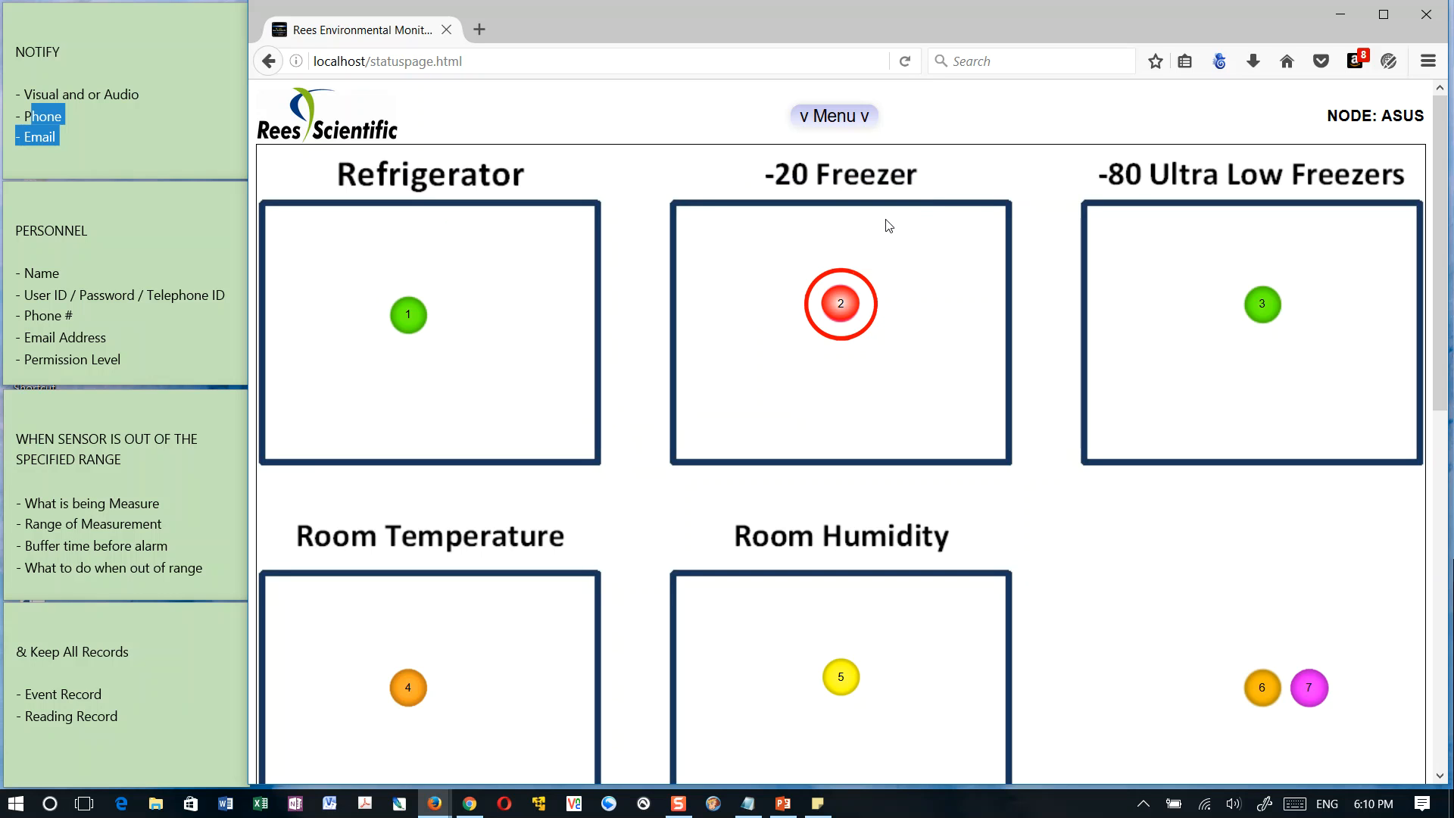
View the Refrigerator sensor's summary and available actions, and return to the status page
{"action": "left_click", "coordinate": [416, 316]}
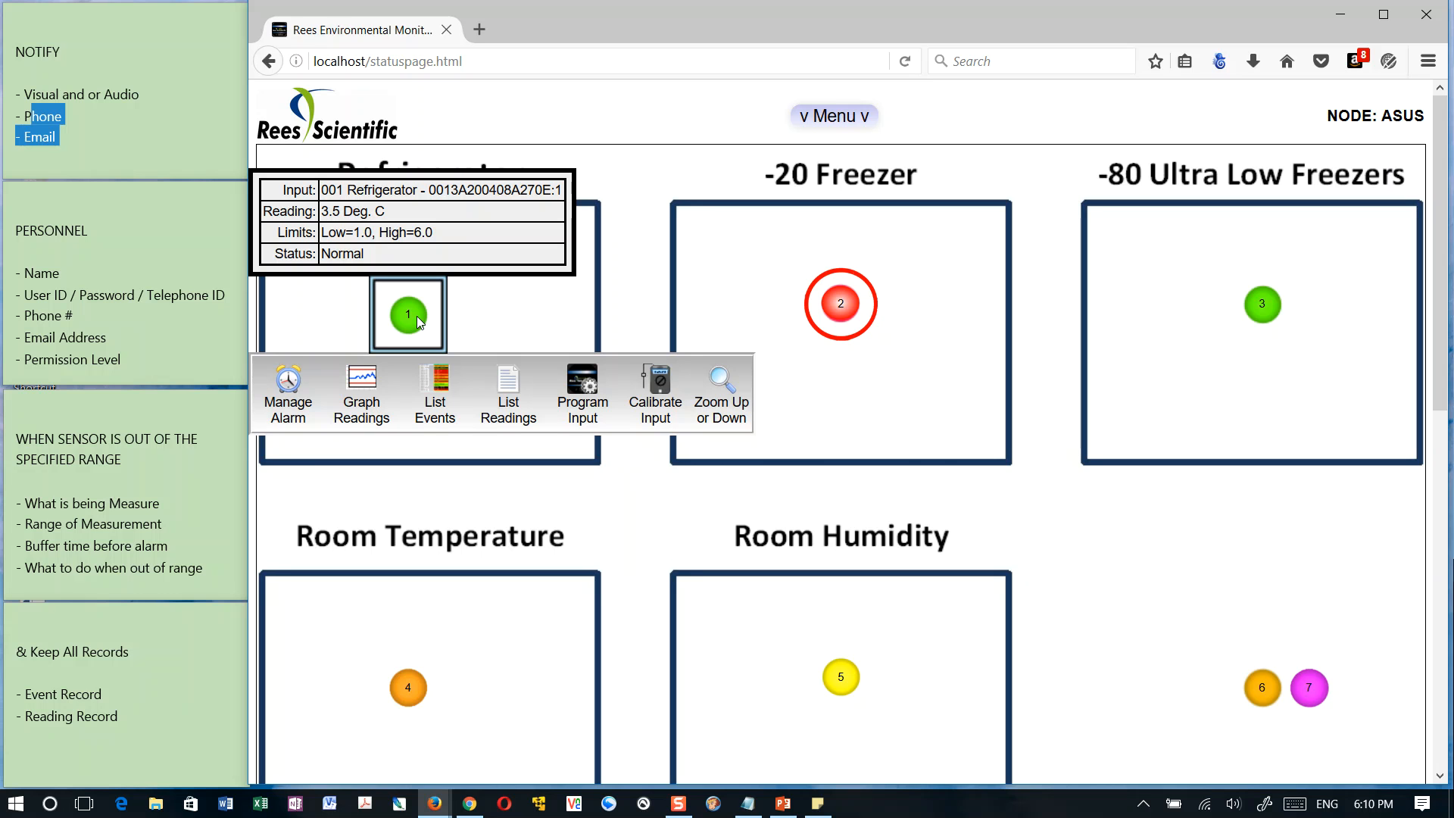
{"action": "left_click_drag", "start_coordinate": [841, 304], "coordinate": [948, 287]}
{"action": "left_click", "coordinate": [989, 359]}
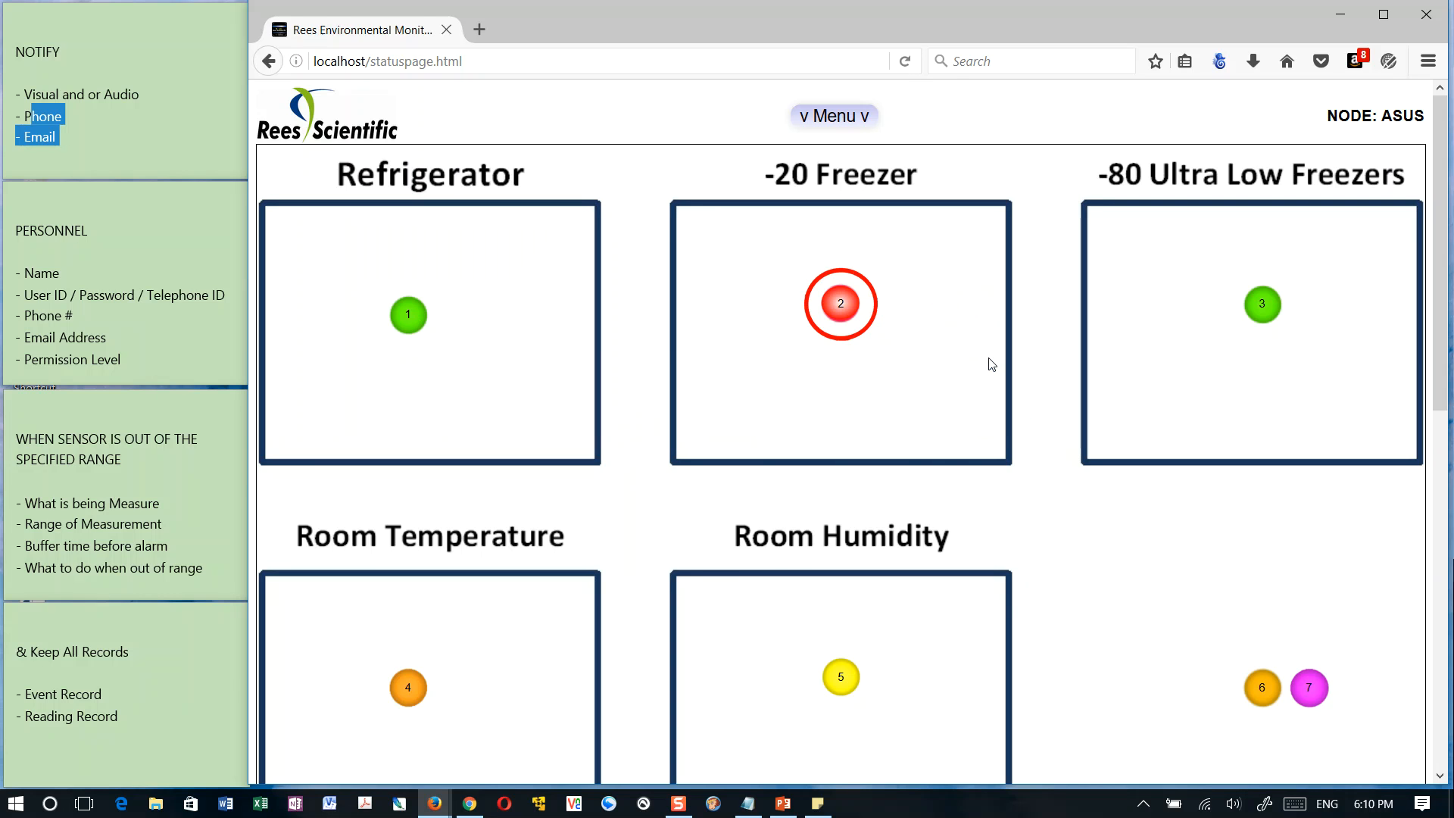